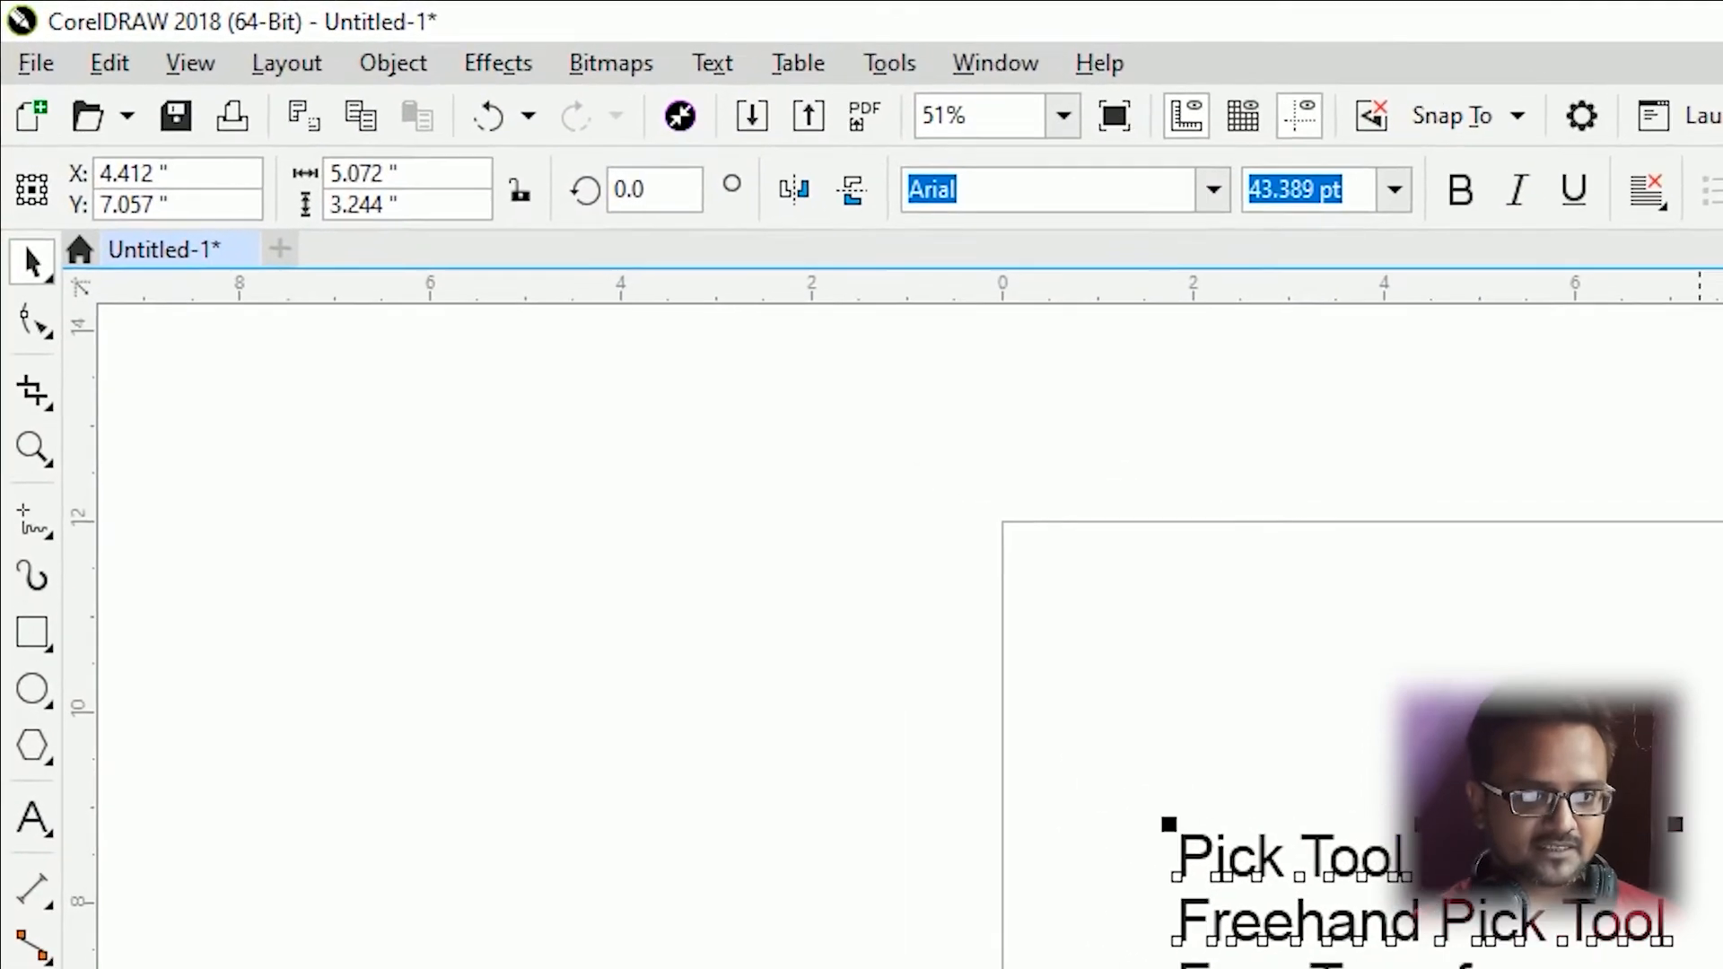
key(Escape)
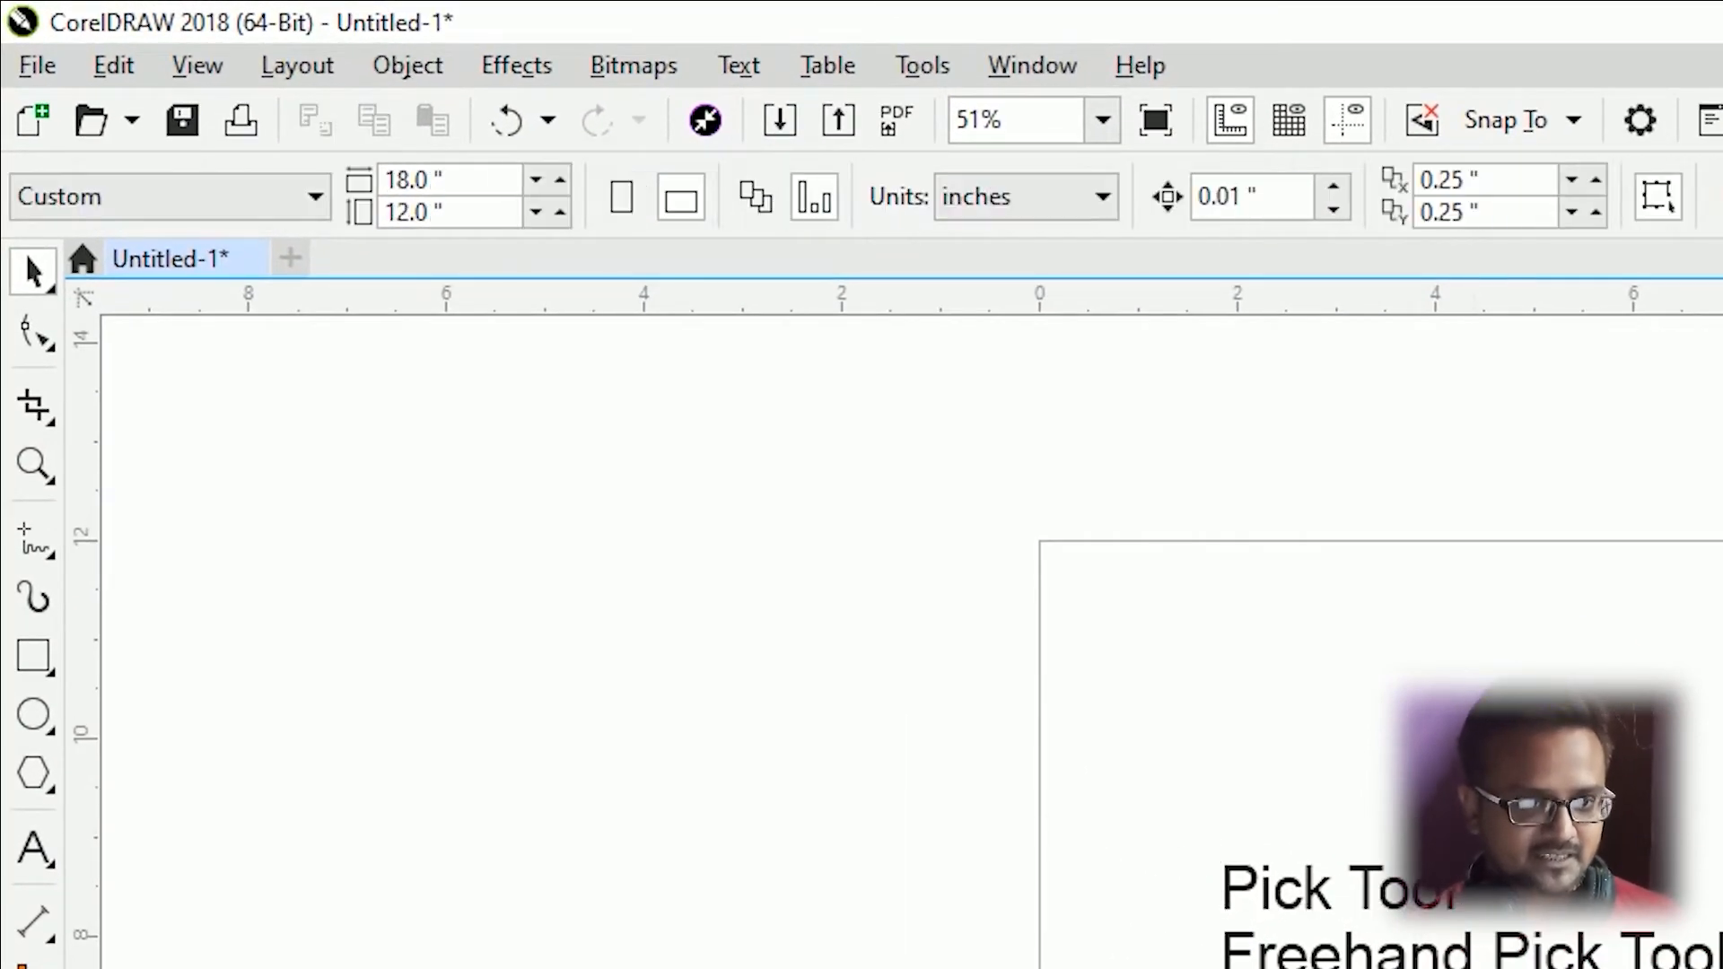
click(52, 278)
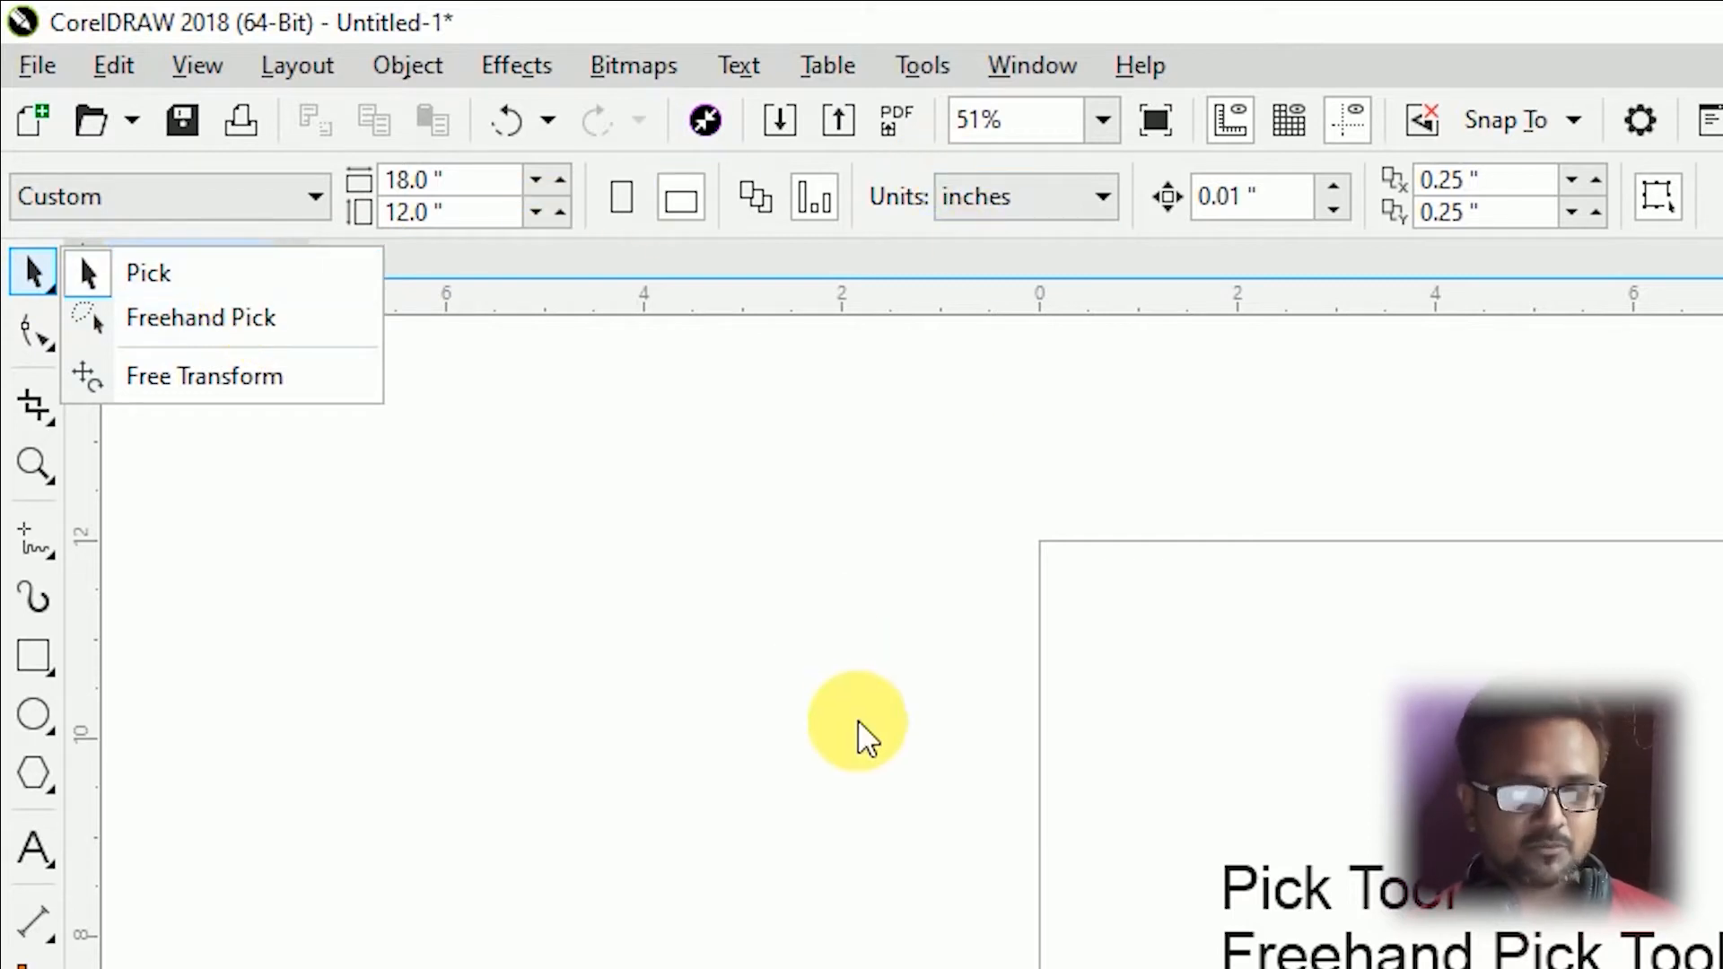
click(863, 865)
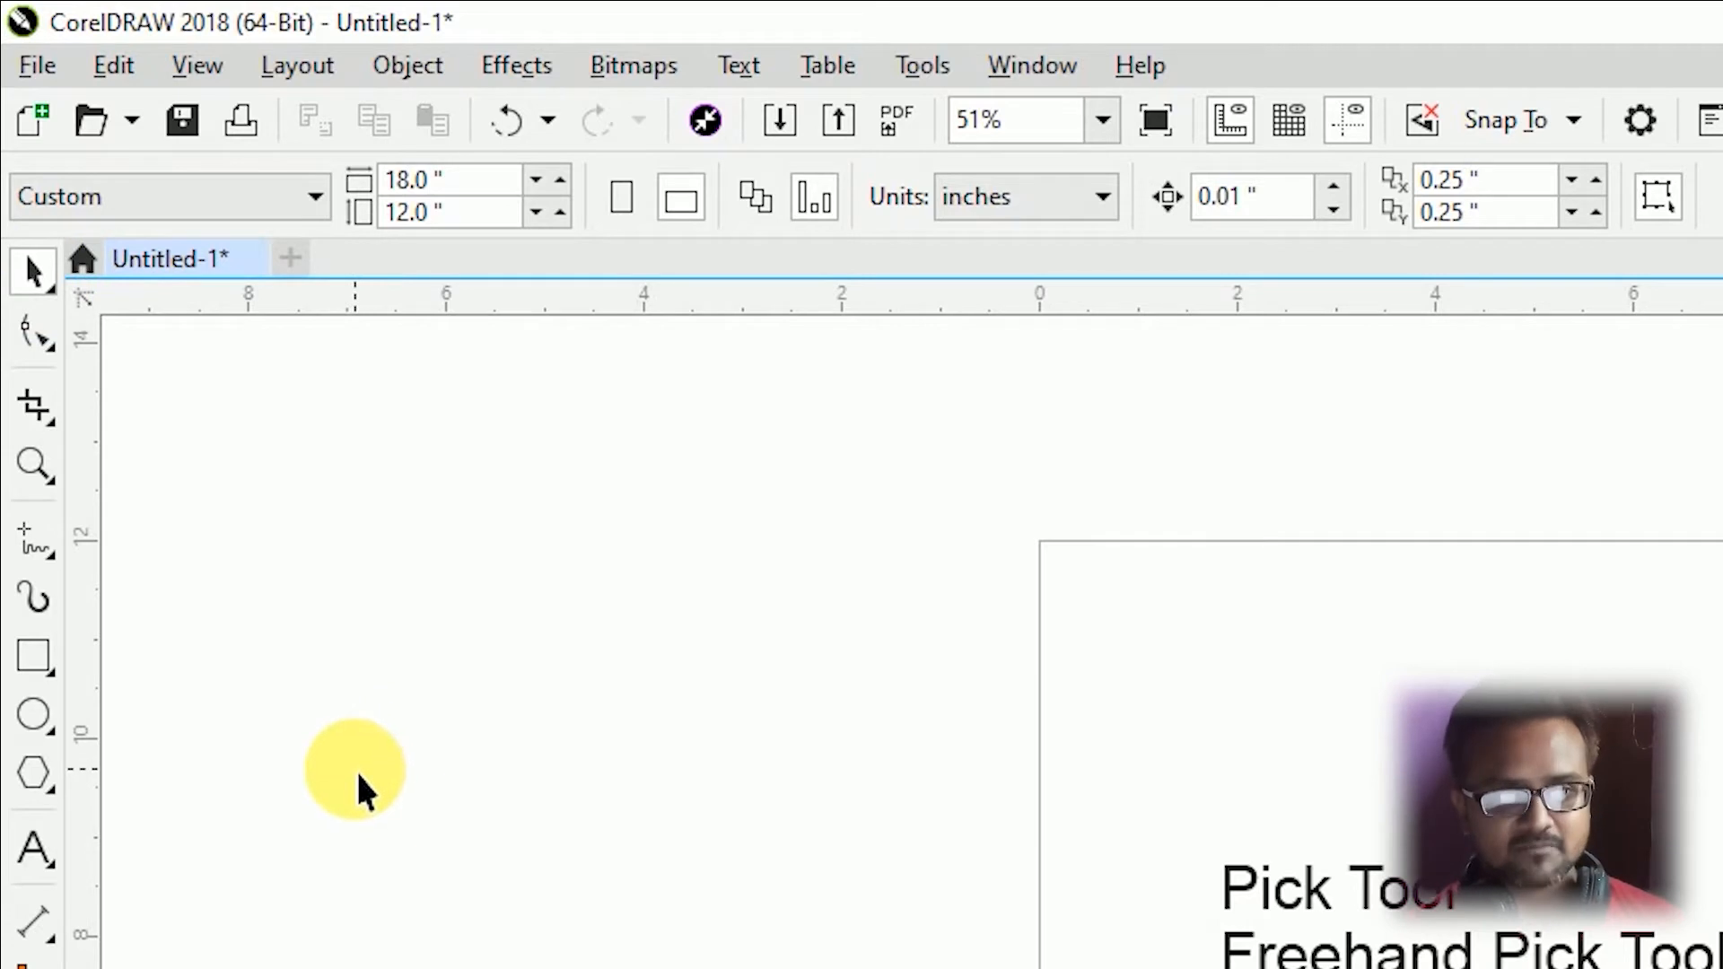
Draw a rectangle about 4.55 by 3.12 inches in the upper part of the page, beside the text block.
click(43, 655)
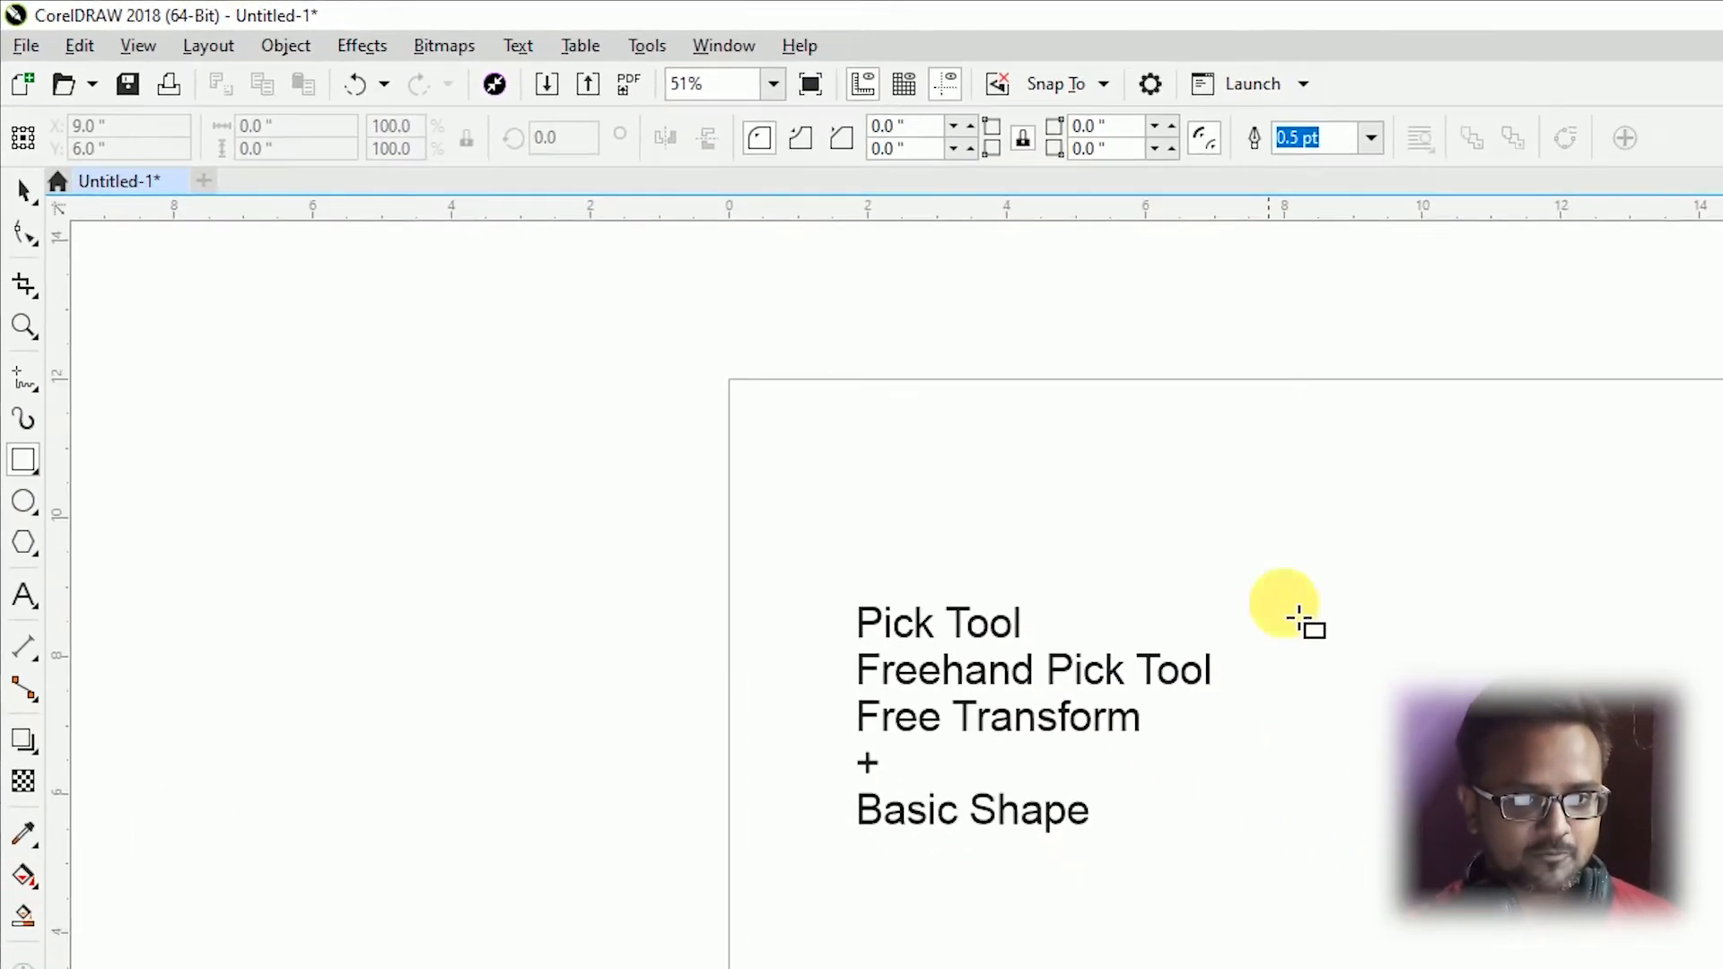
drag(1567, 560, 1722, 849)
drag(991, 434, 1009, 433)
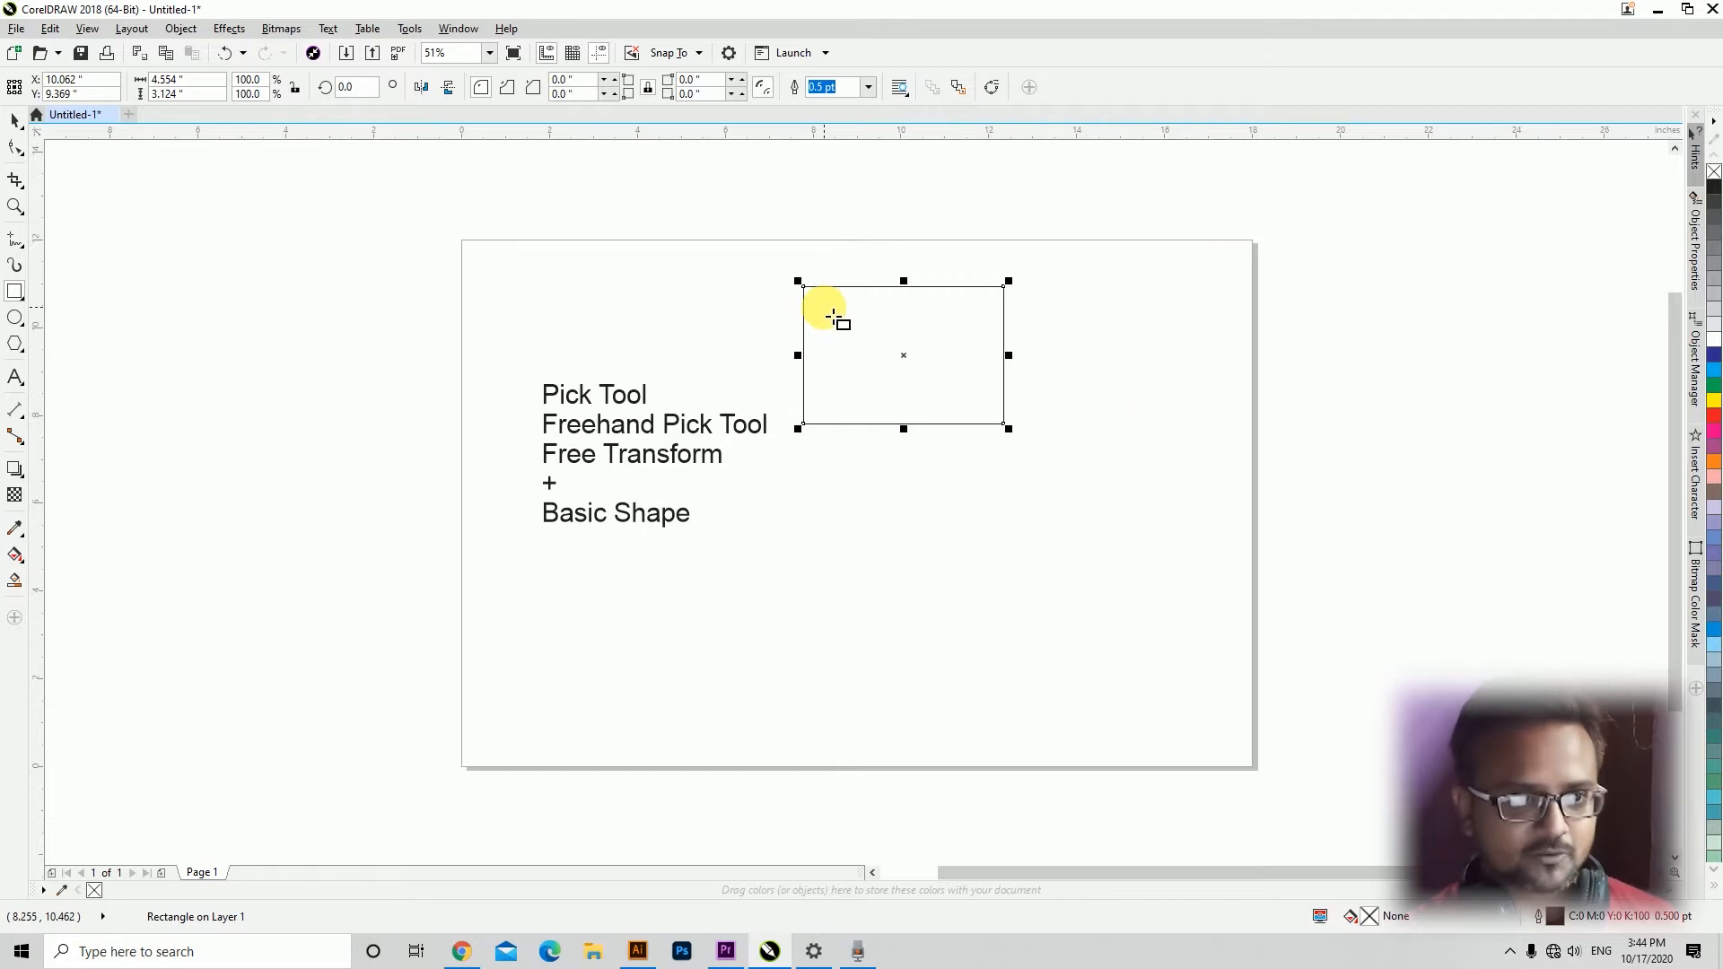
Enlarge the rectangle proportionally to about 4.84 by 3.32 inches and move it down and right to about X 12.41, Y 5.60.
click(16, 121)
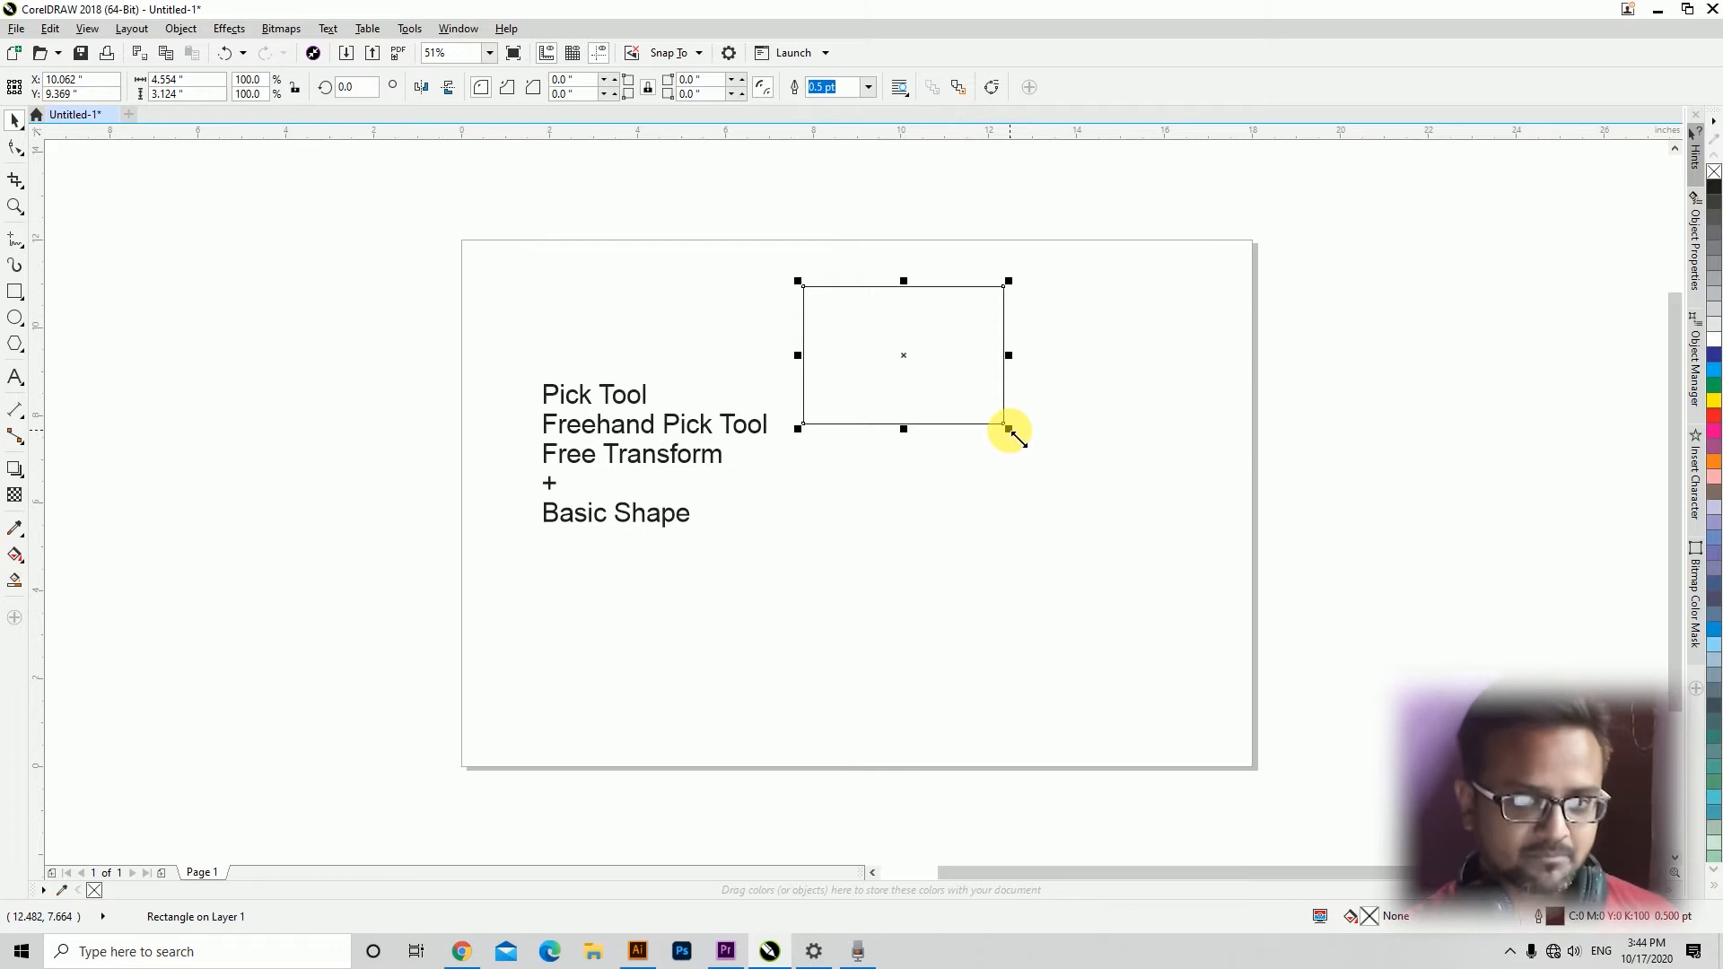
mouse_move(1009, 428)
mouse_down()
mouse_move(1081, 504)
mouse_move(1021, 437)
mouse_up()
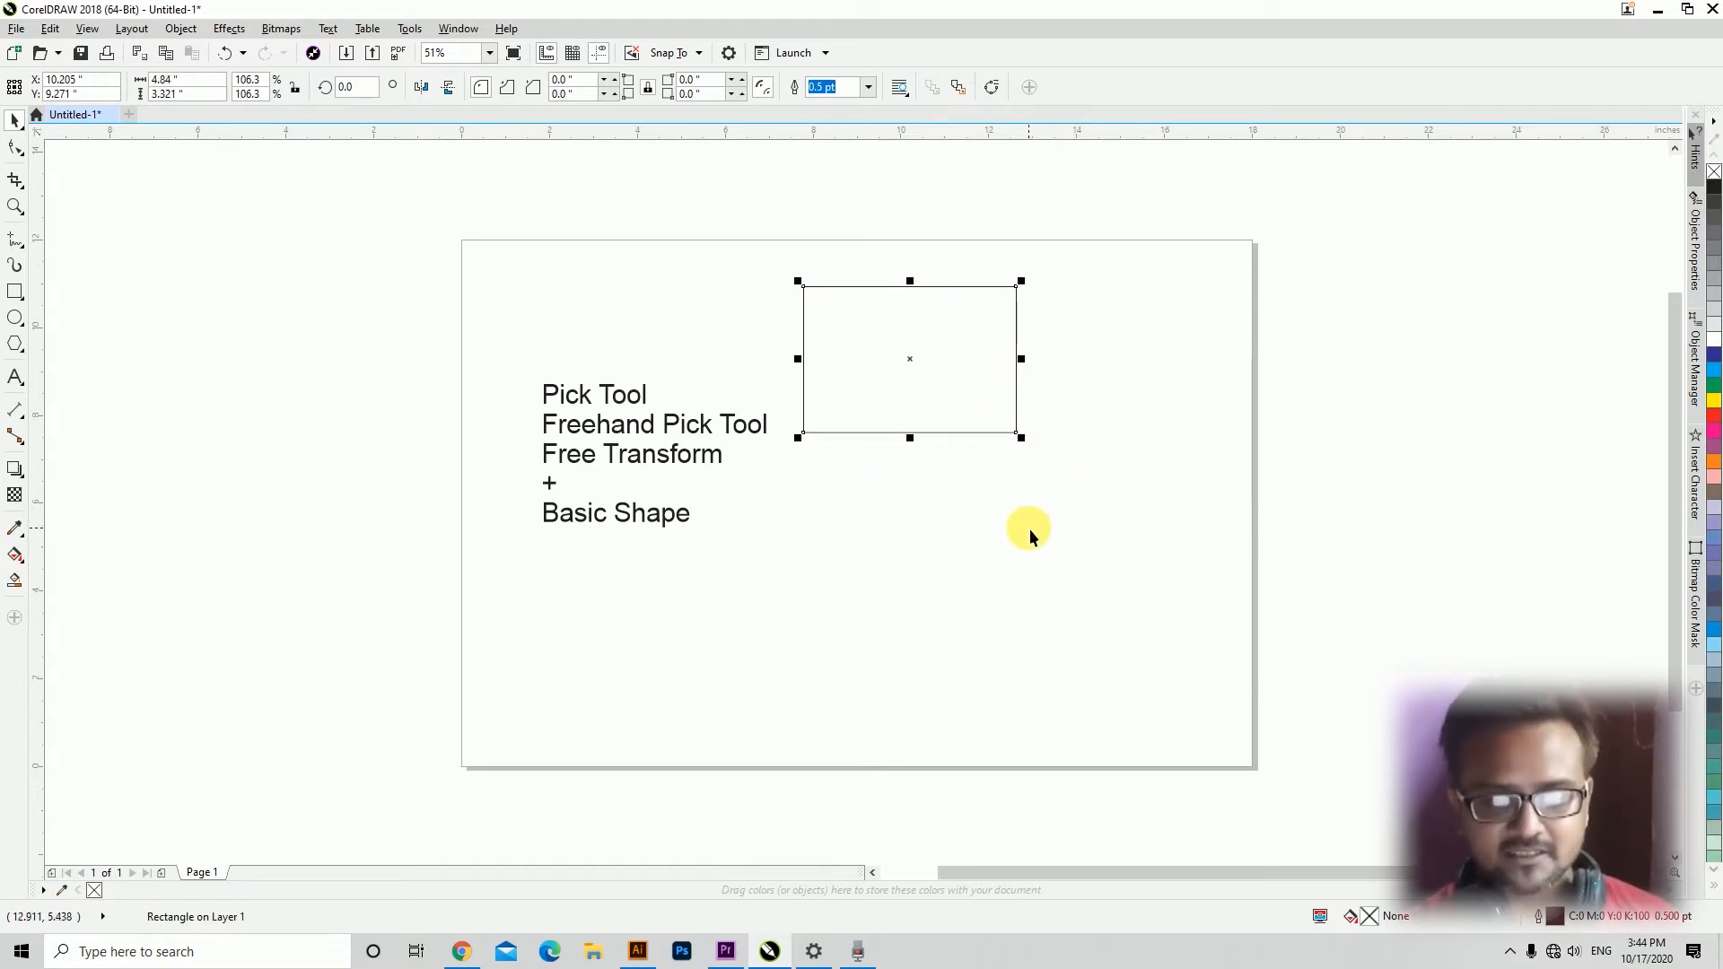
drag(919, 396, 1018, 553)
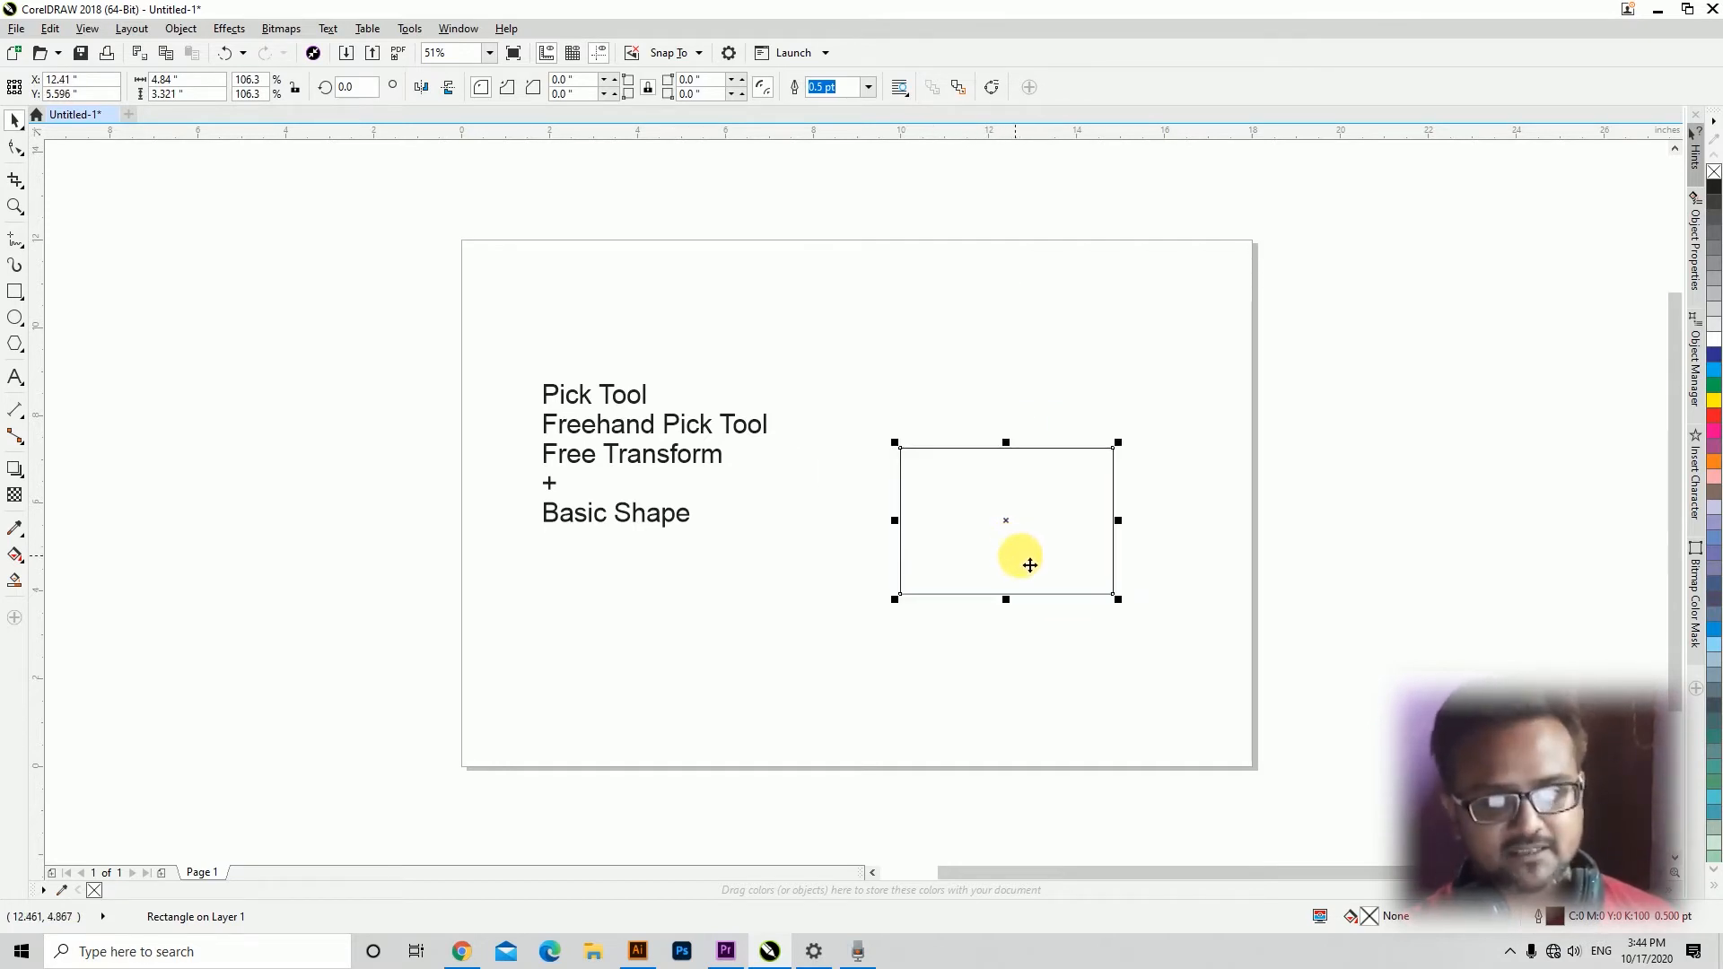
Try rotating the rectangle by about 63 degrees and skewing it horizontally, undoing each transformation.
click(923, 381)
click(946, 608)
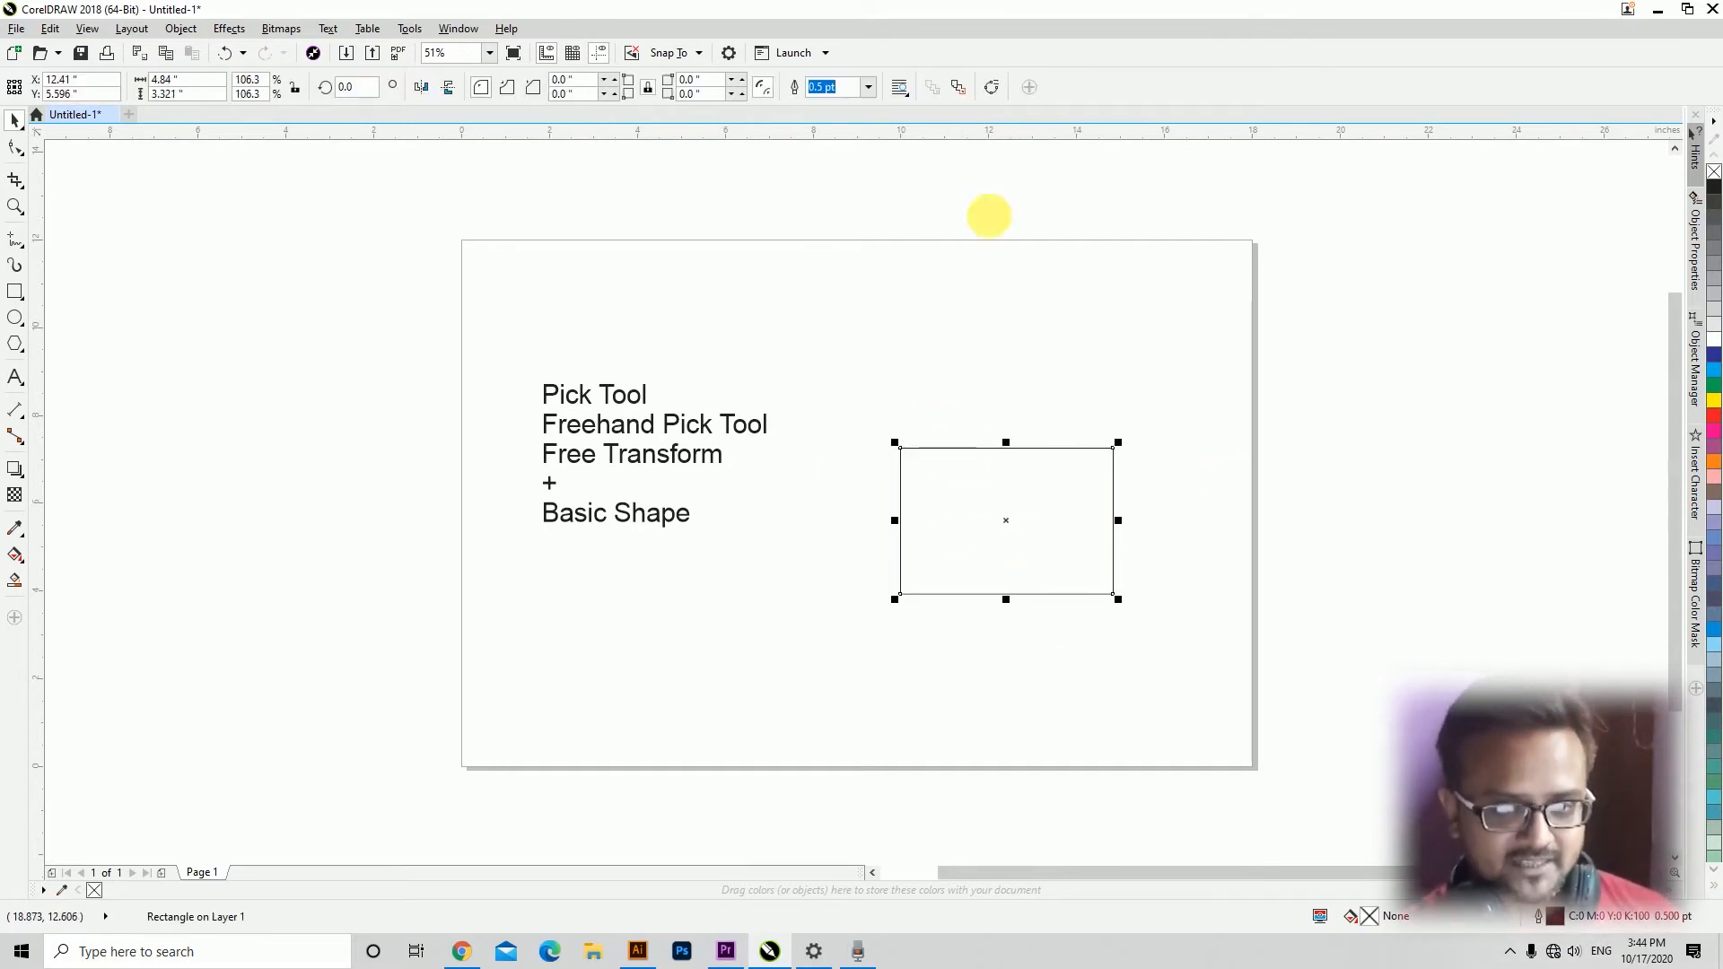
click(1017, 540)
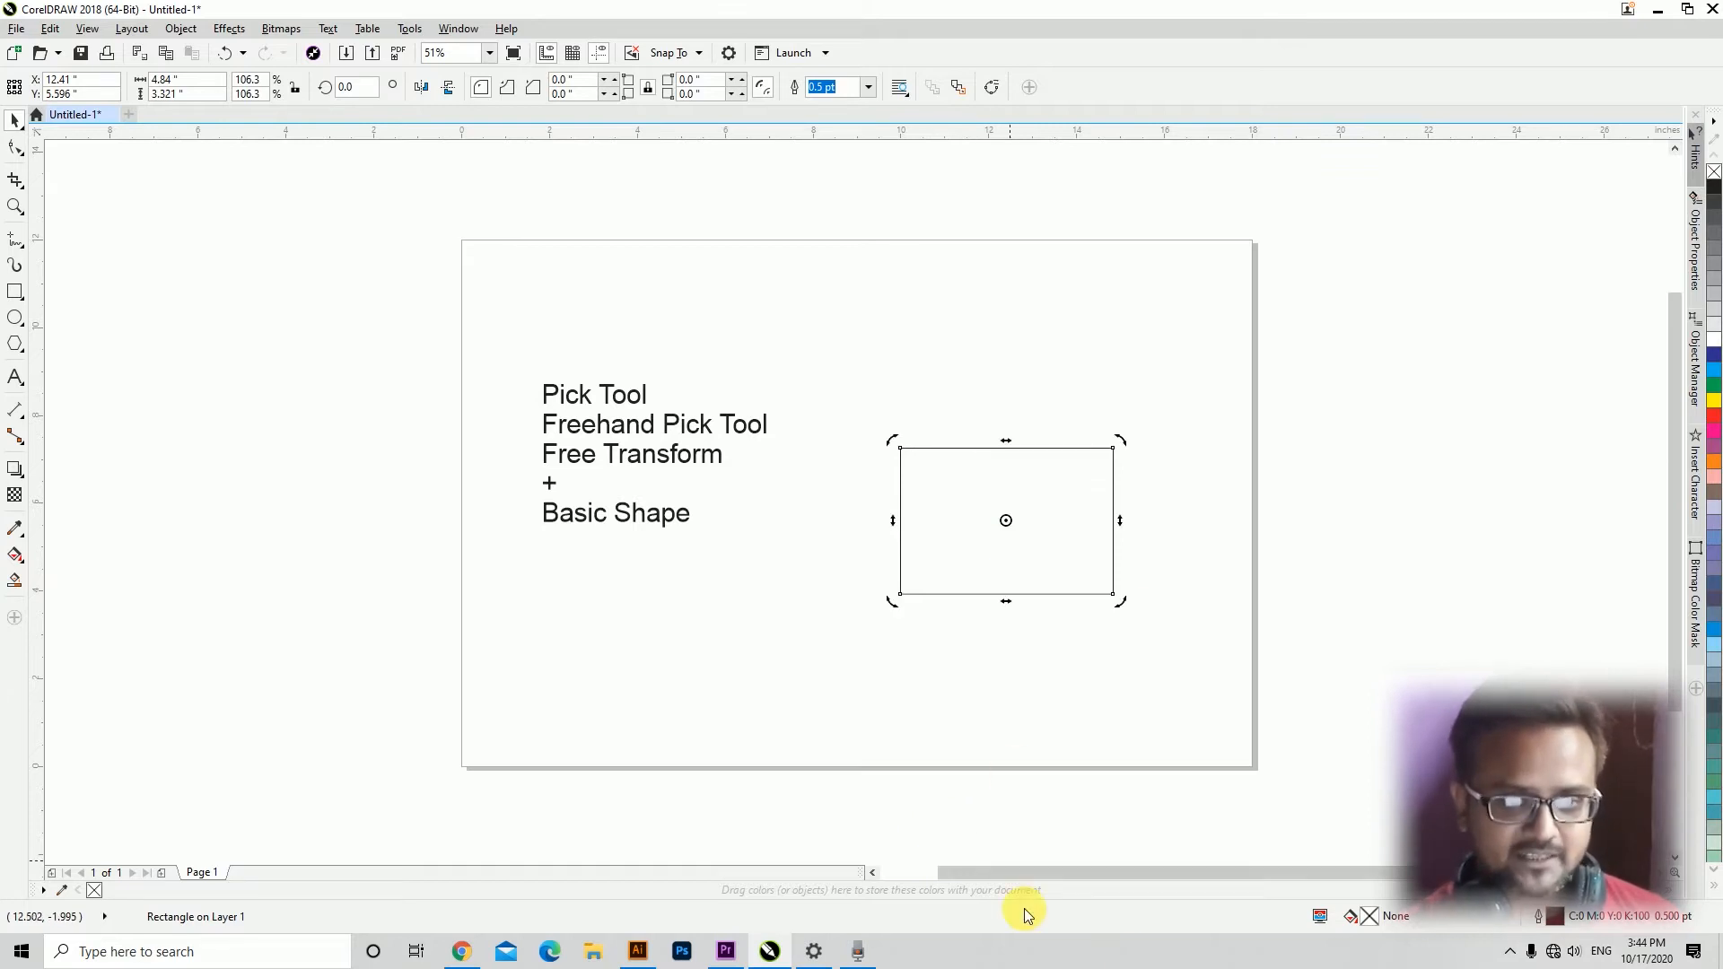
click(1060, 594)
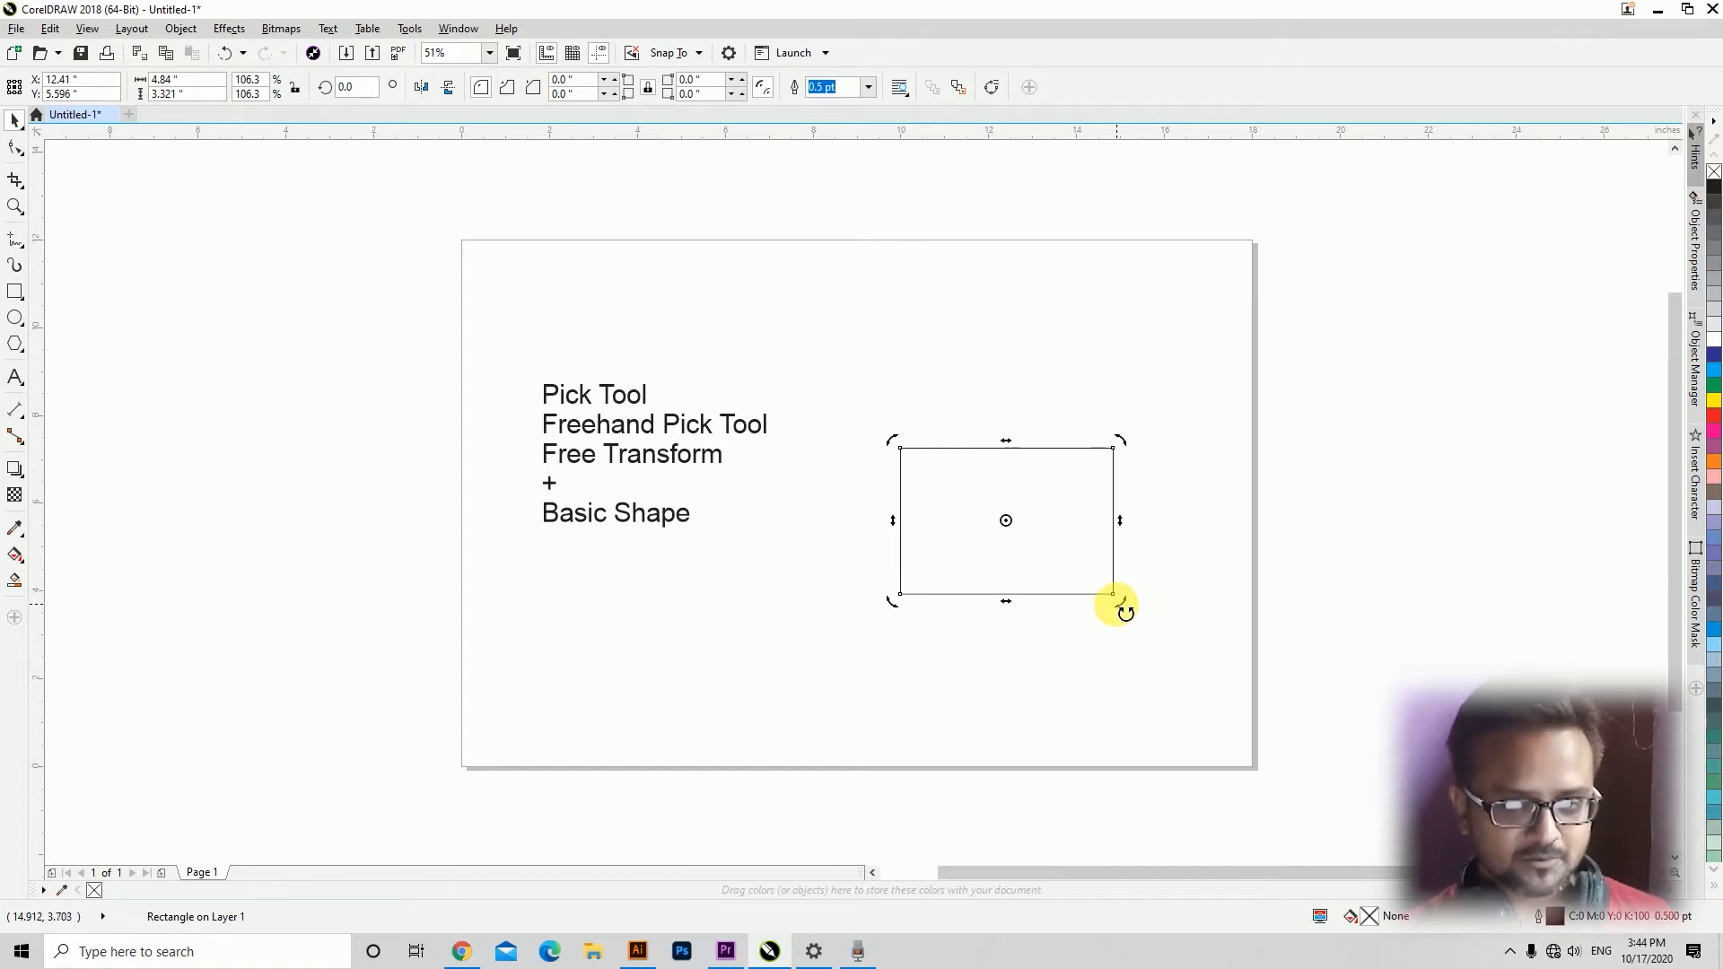
drag(1126, 613, 1144, 463)
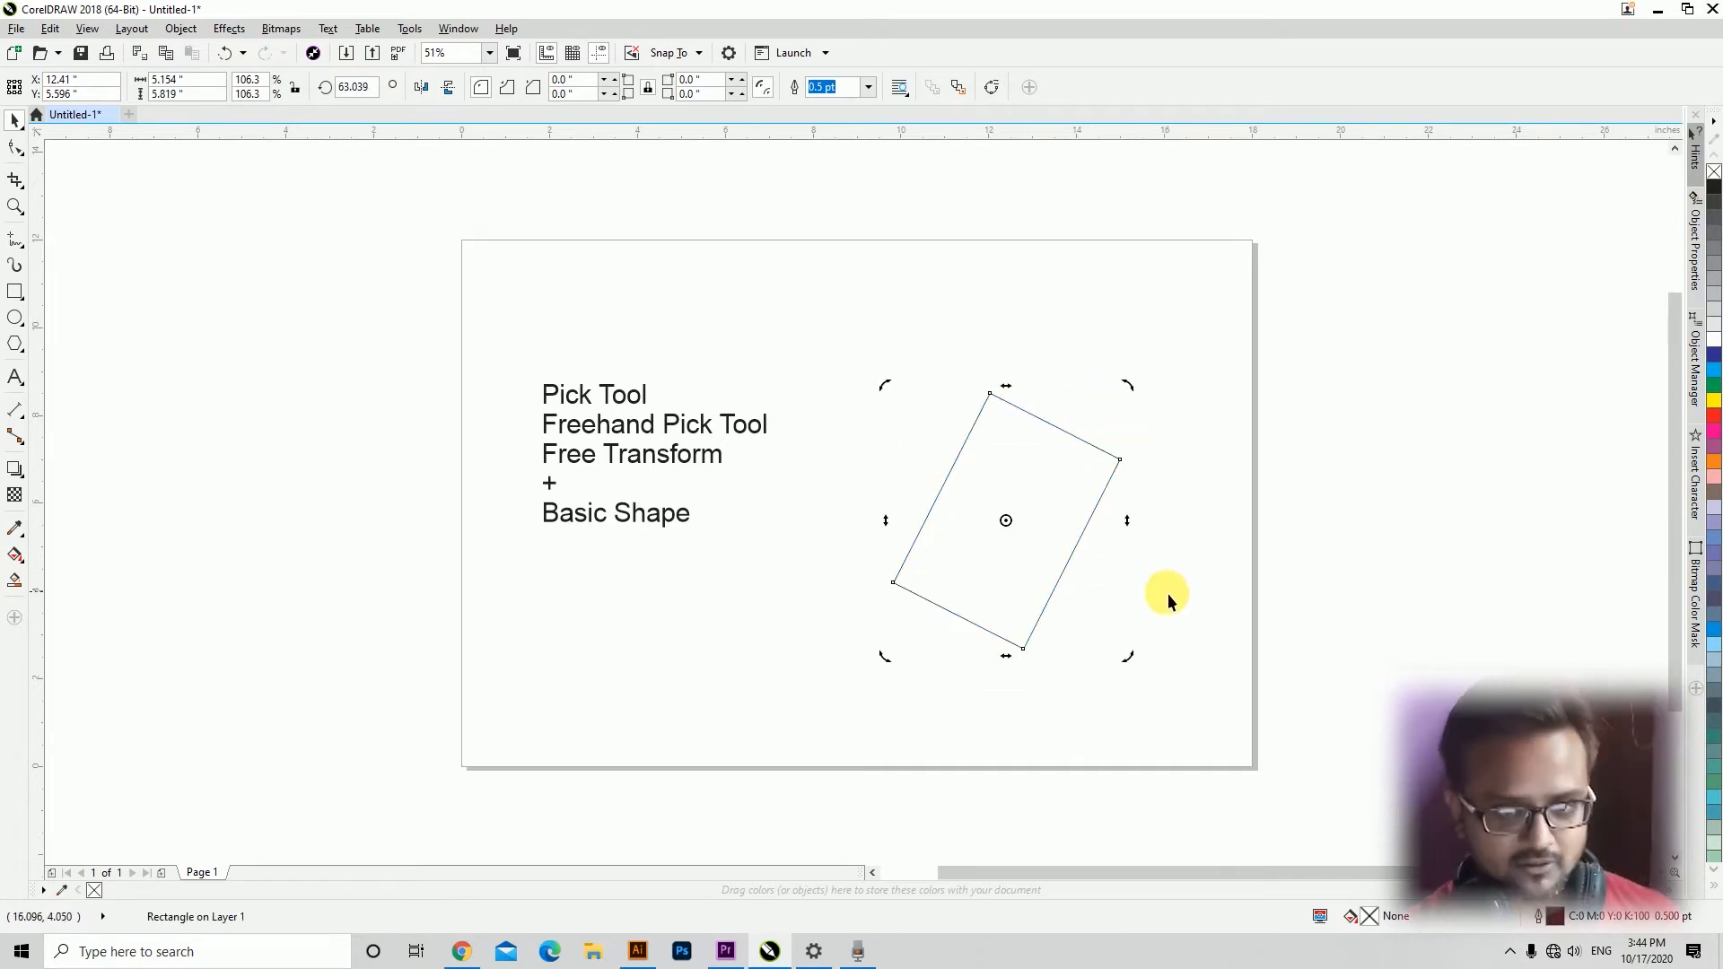
key(ctrl+z)
drag(1015, 450, 1101, 436)
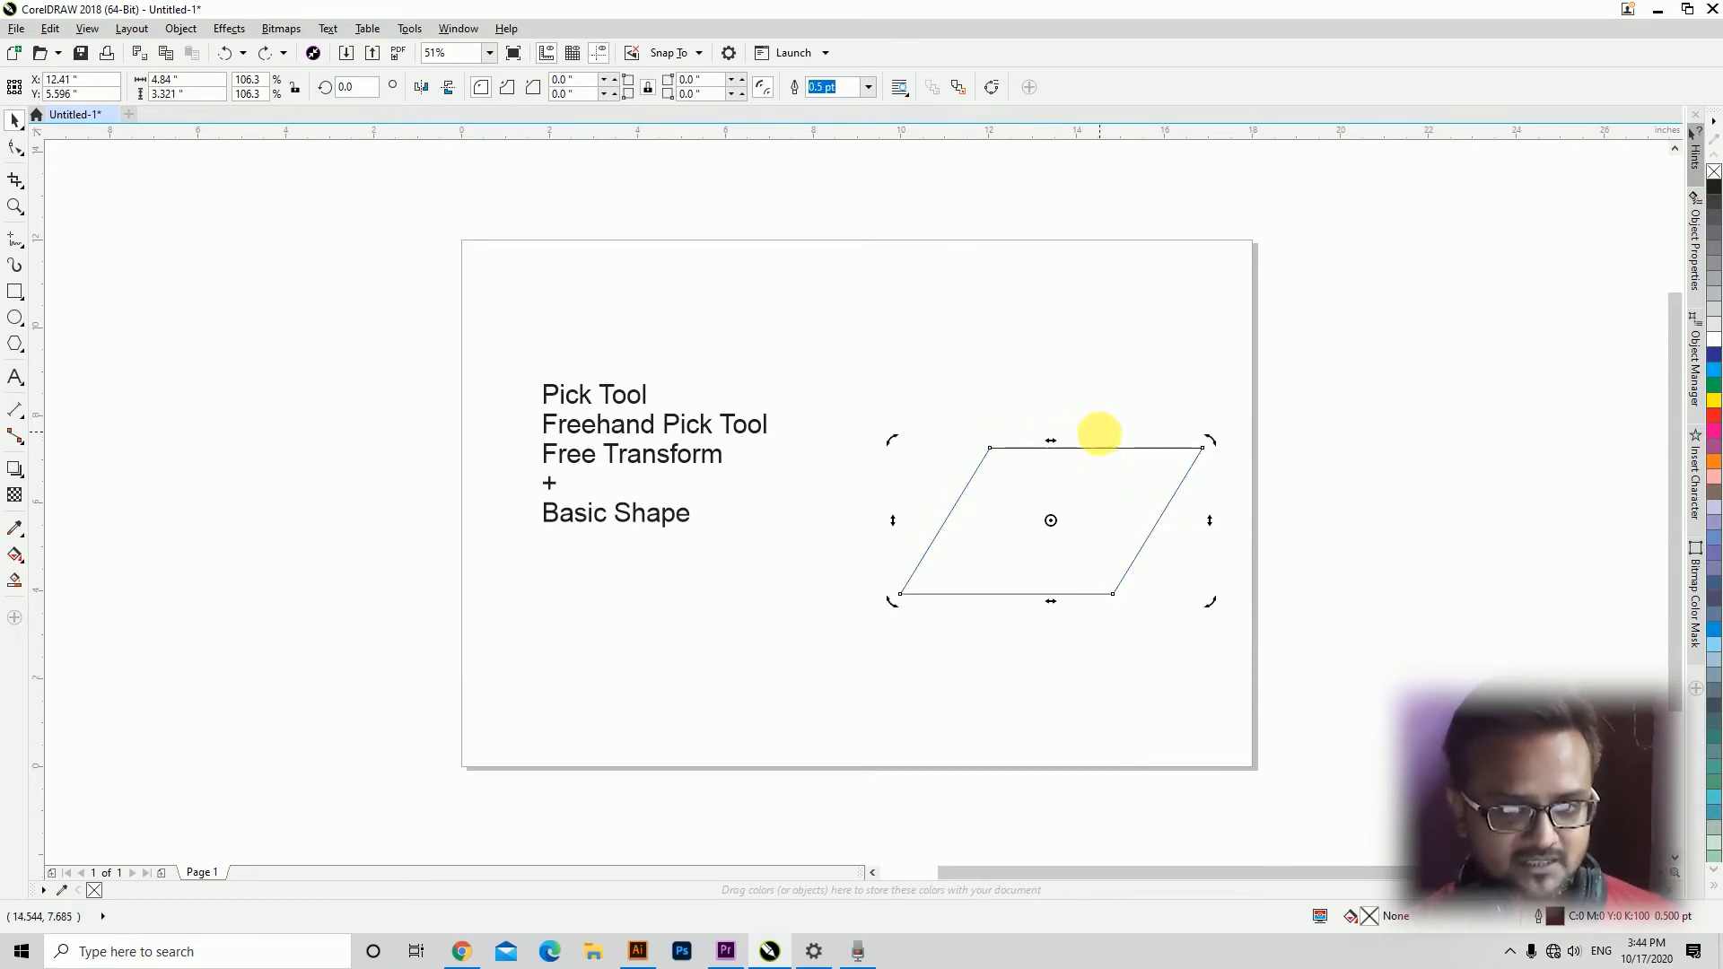
key(ctrl+z)
Stretch the rectangle vertically to about 4.87 inches high and move it up and left to about X 10.51, Y 7.62.
click(966, 526)
click(992, 451)
drag(1008, 446, 884, 371)
click(989, 648)
click(1007, 592)
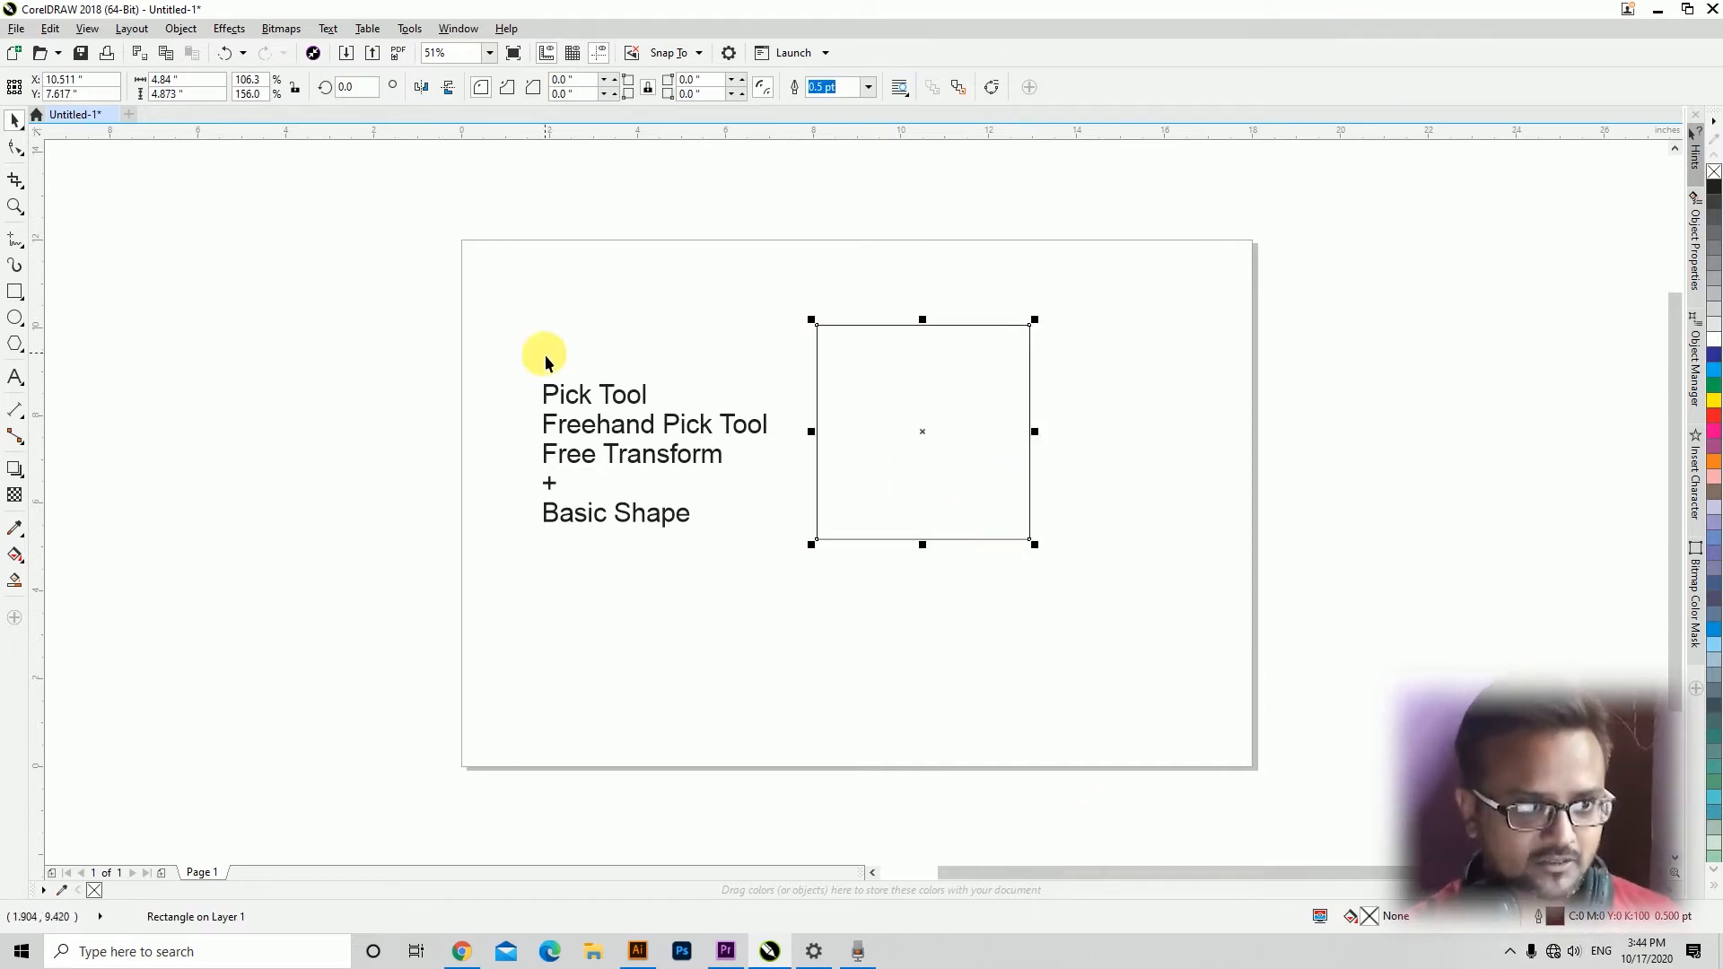
Fill the near-square rectangle with red and colour its outline dark blue.
click(1100, 502)
click(879, 408)
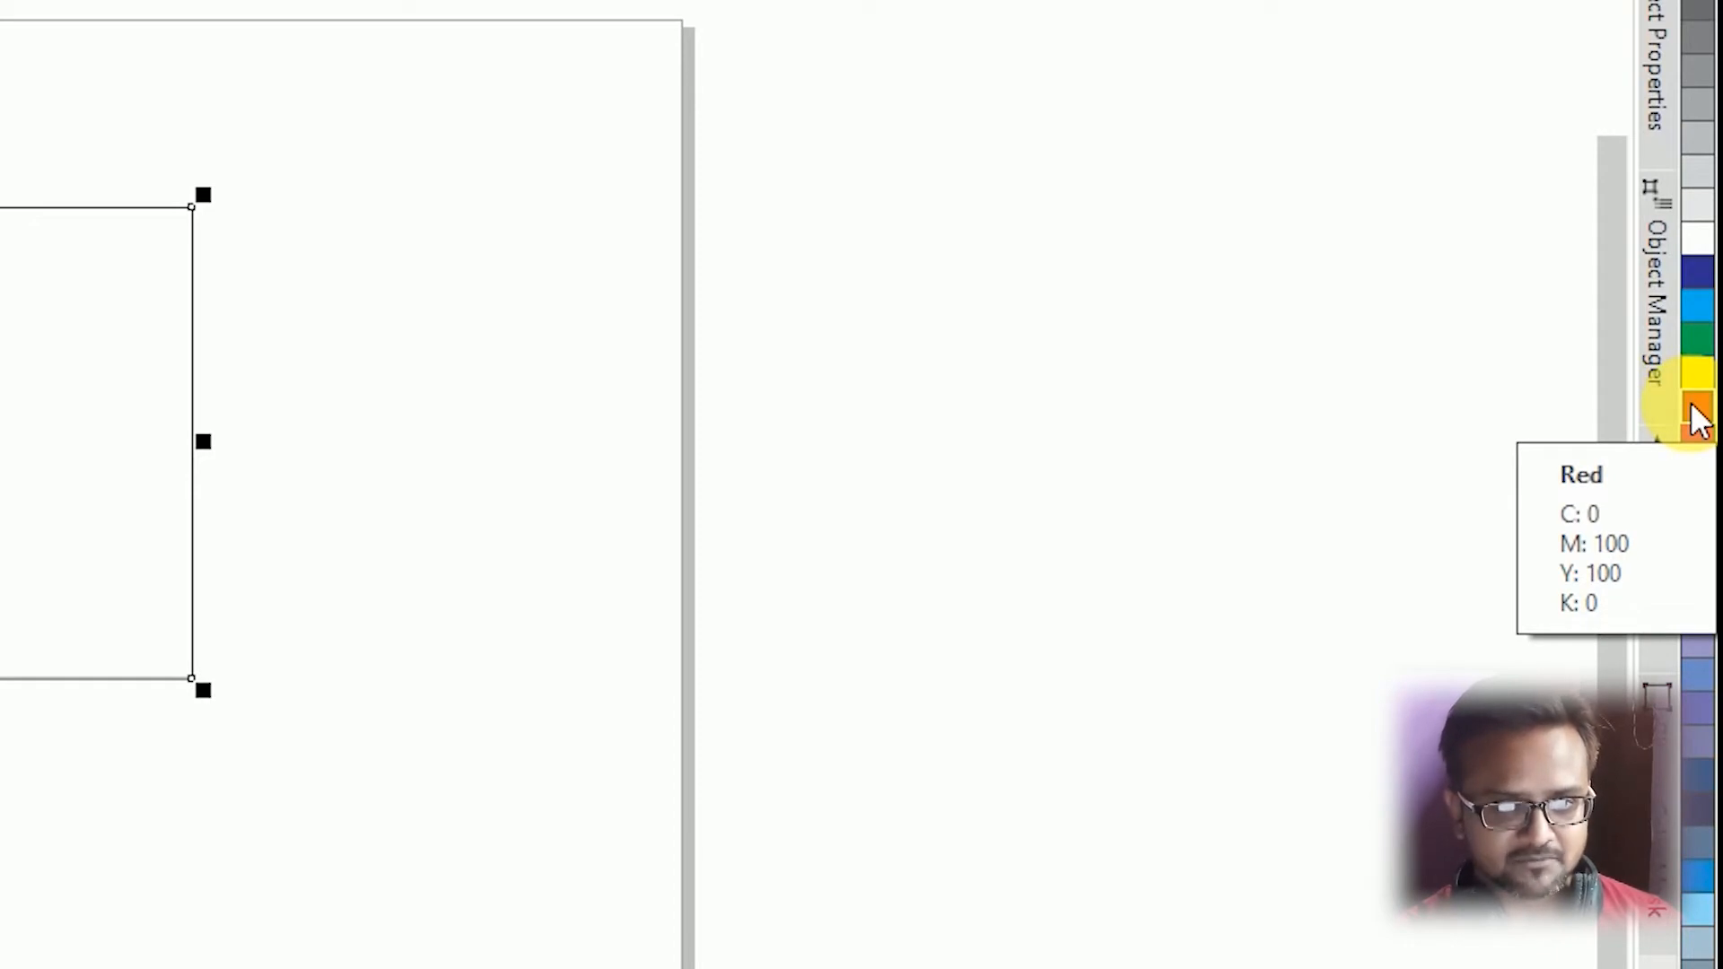
click(1692, 411)
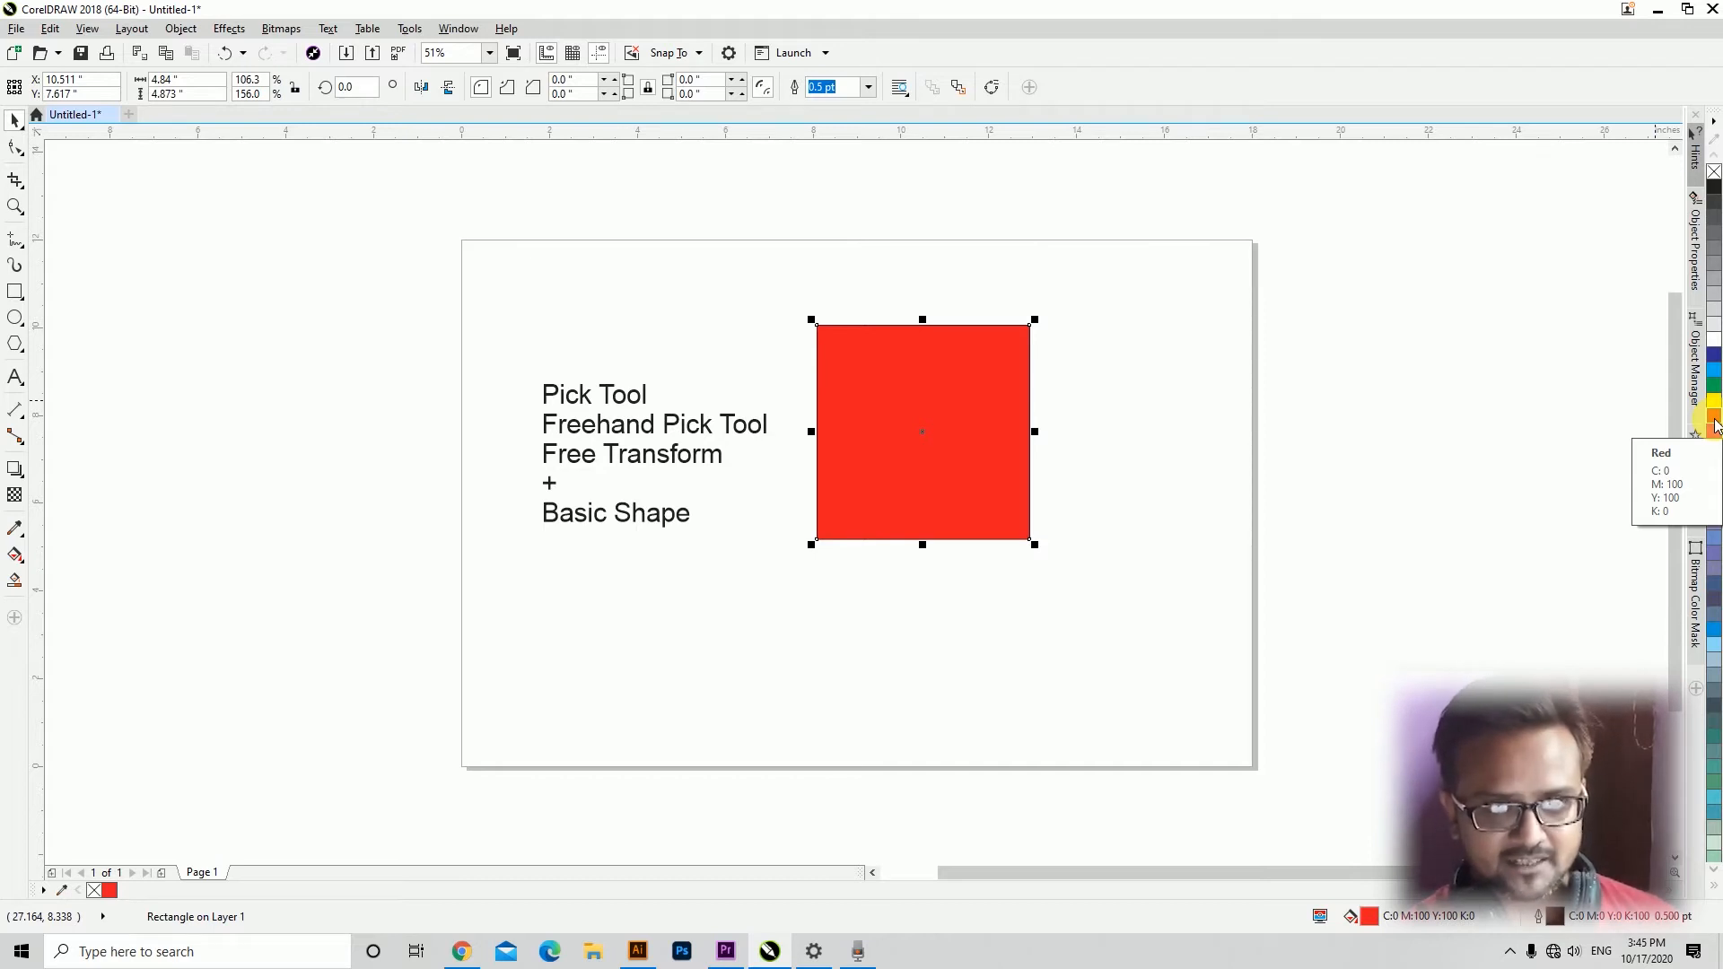
right_click(1715, 425)
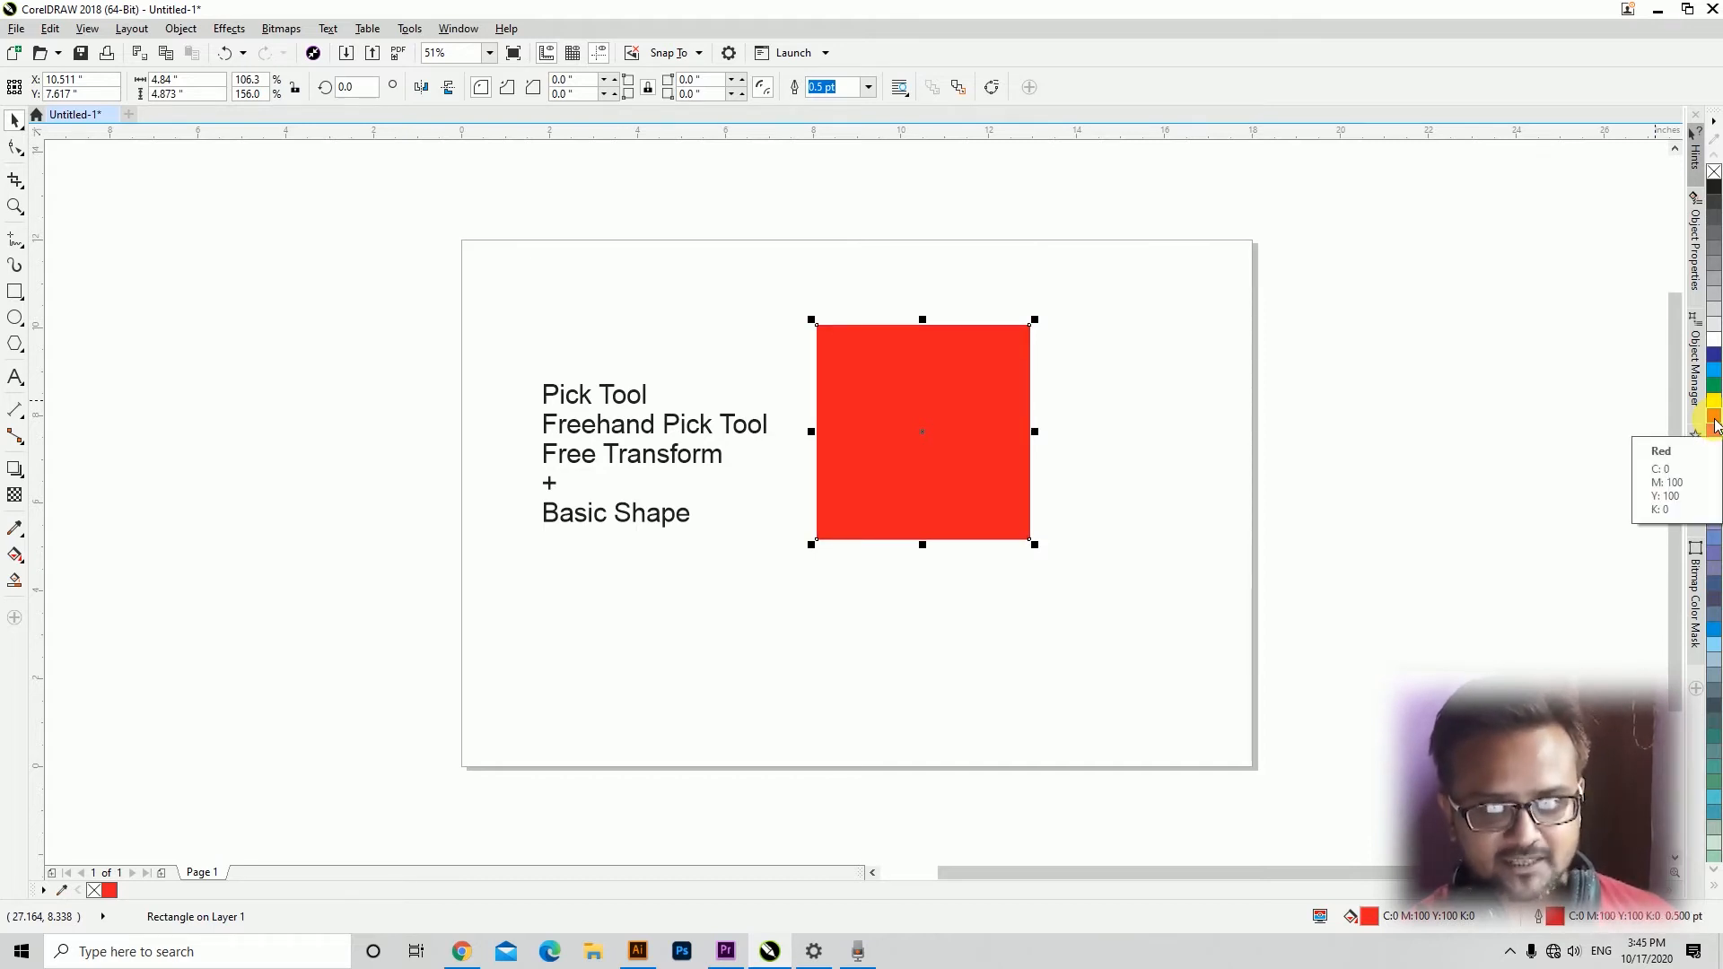
right_click(1714, 355)
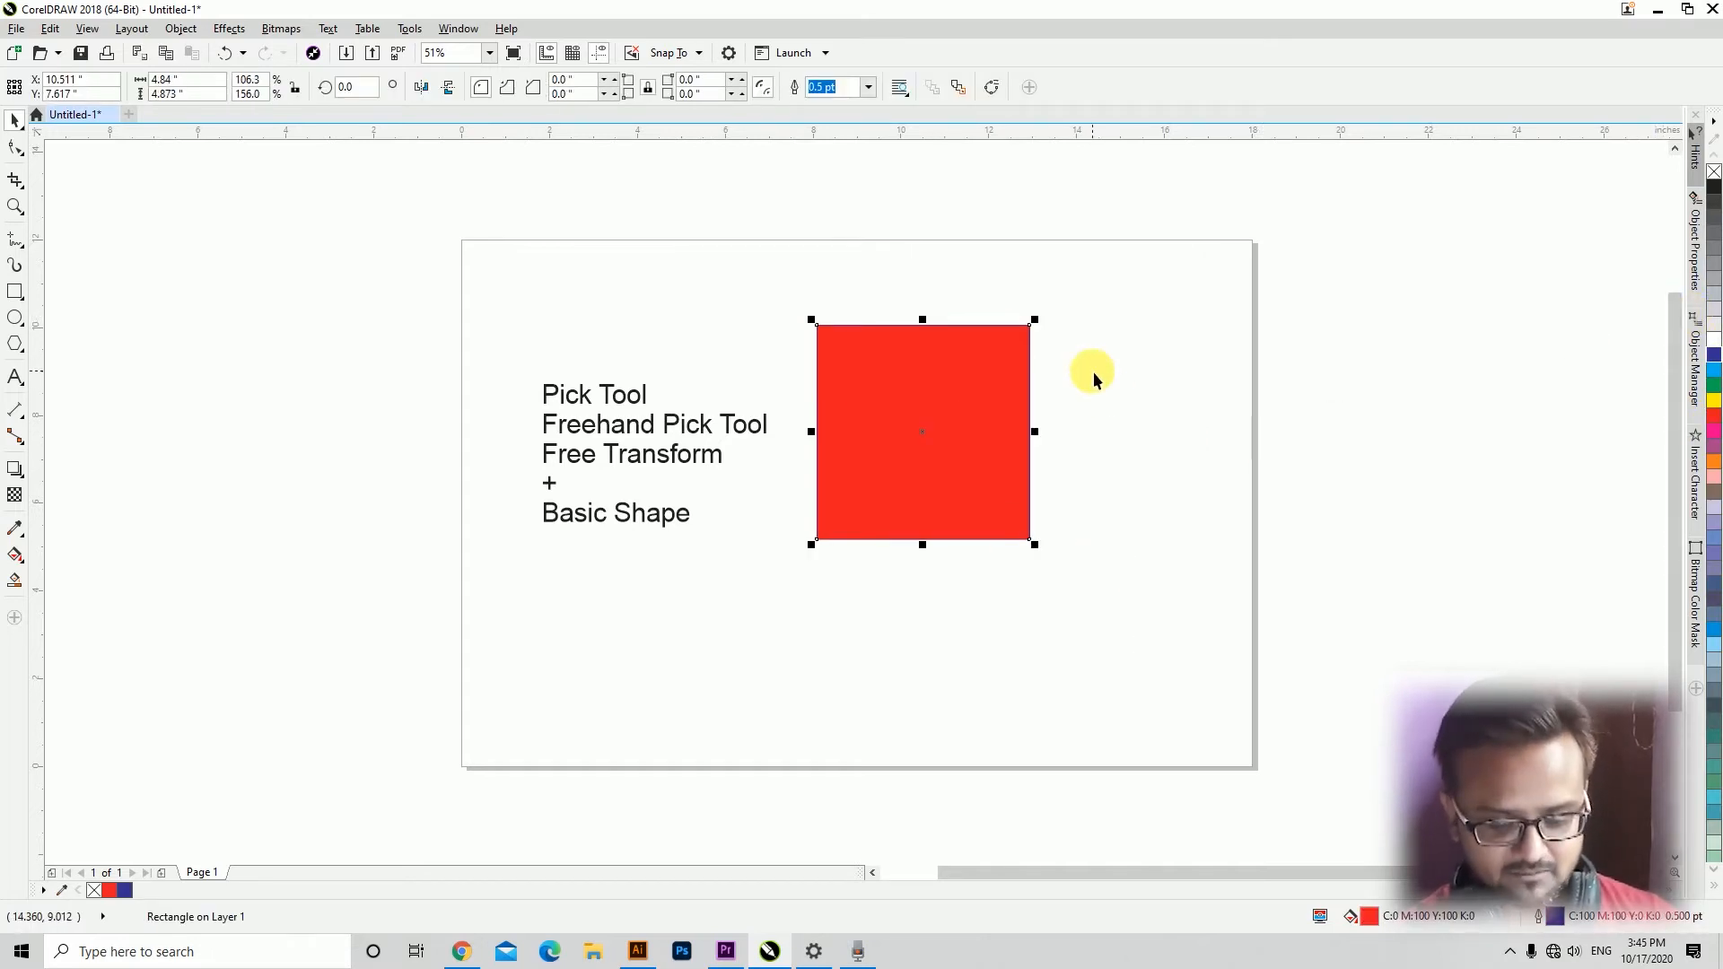
Set the near-square rectangle's outline width to 16 pt and recolour the outline to cyan.
click(867, 87)
click(846, 269)
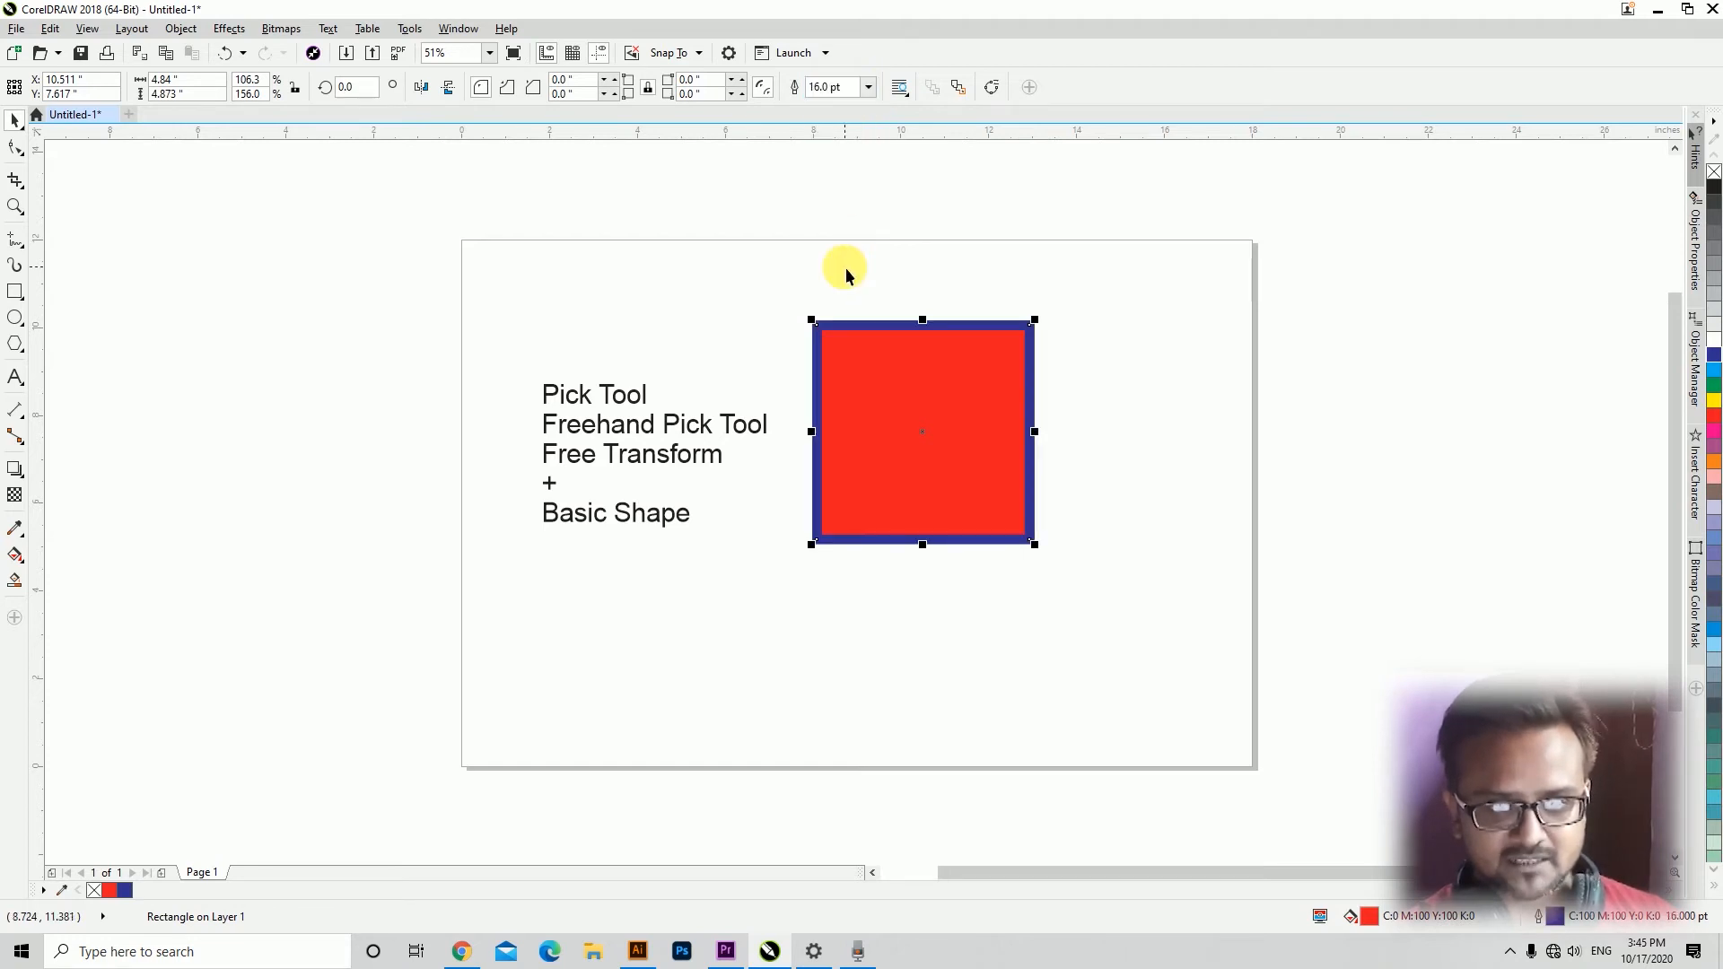
right_click(1714, 431)
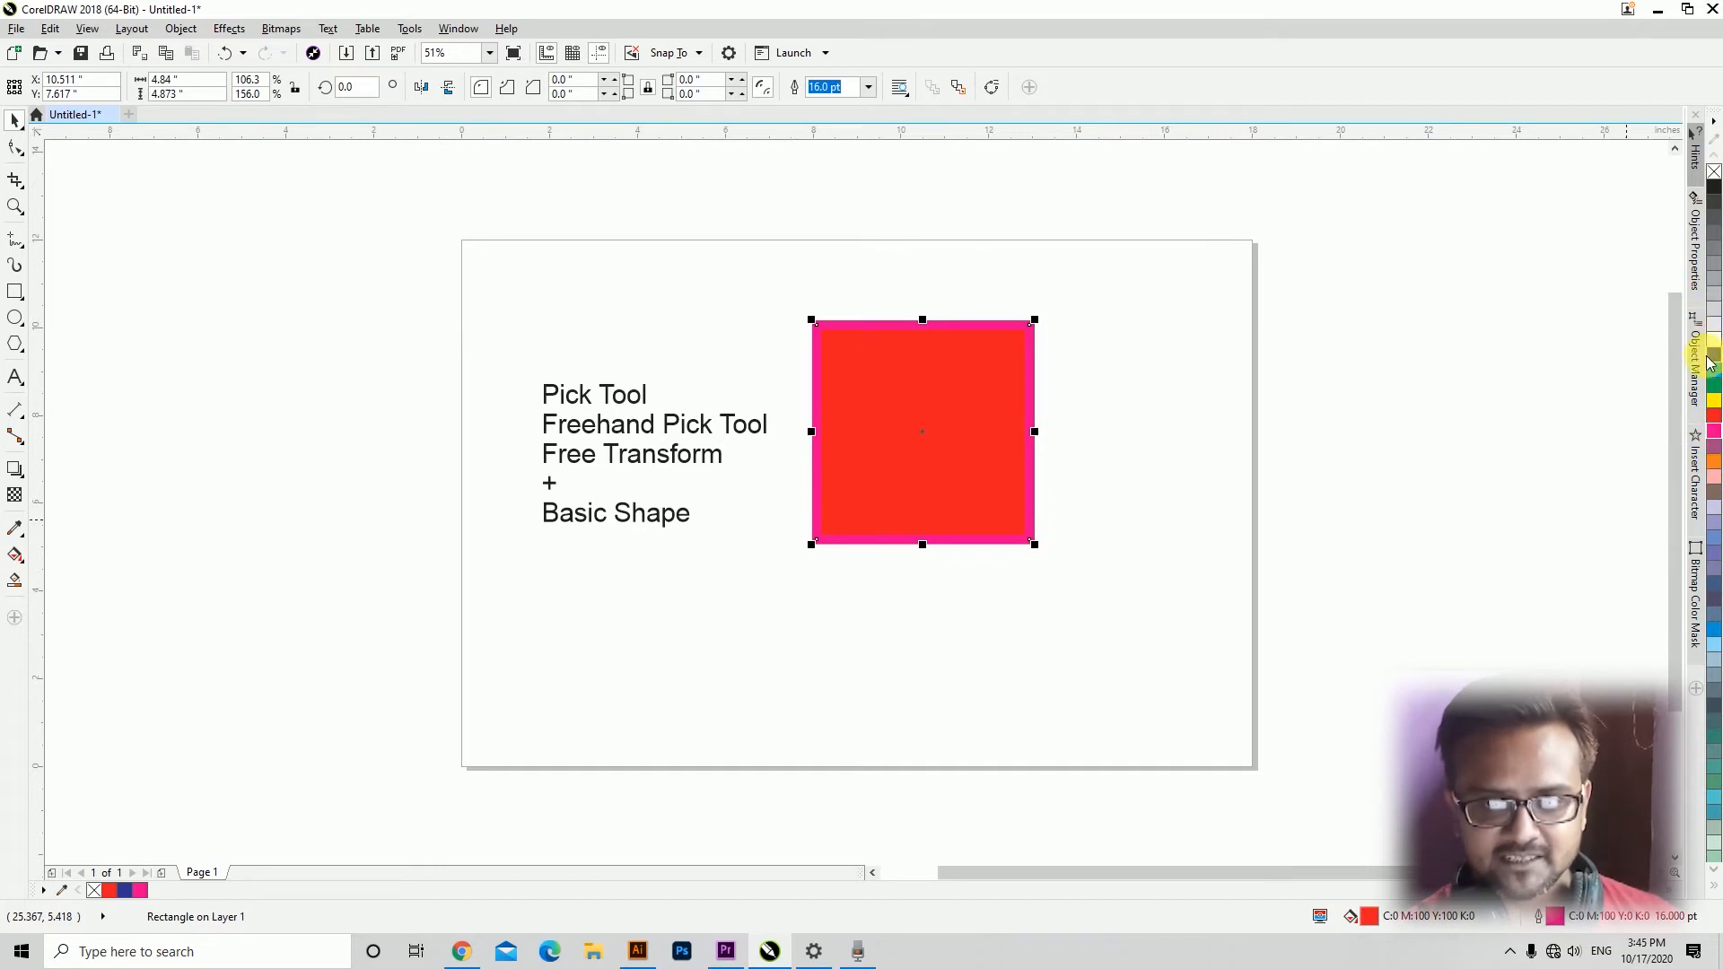
right_click(1713, 360)
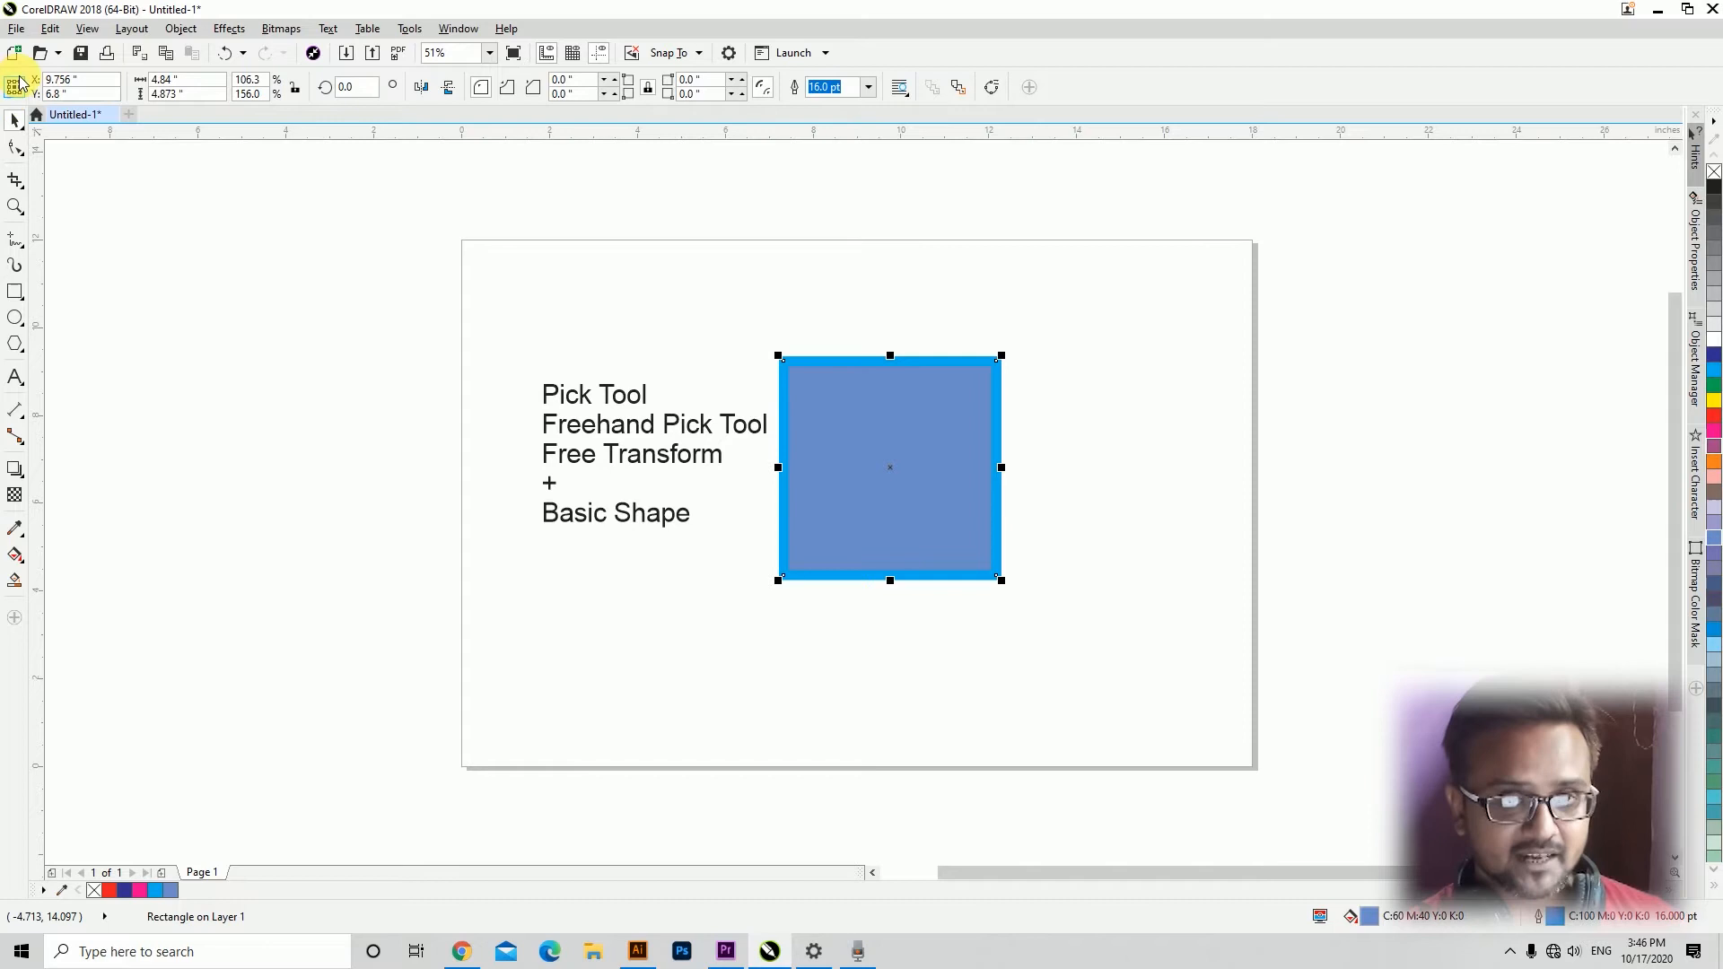
click(18, 124)
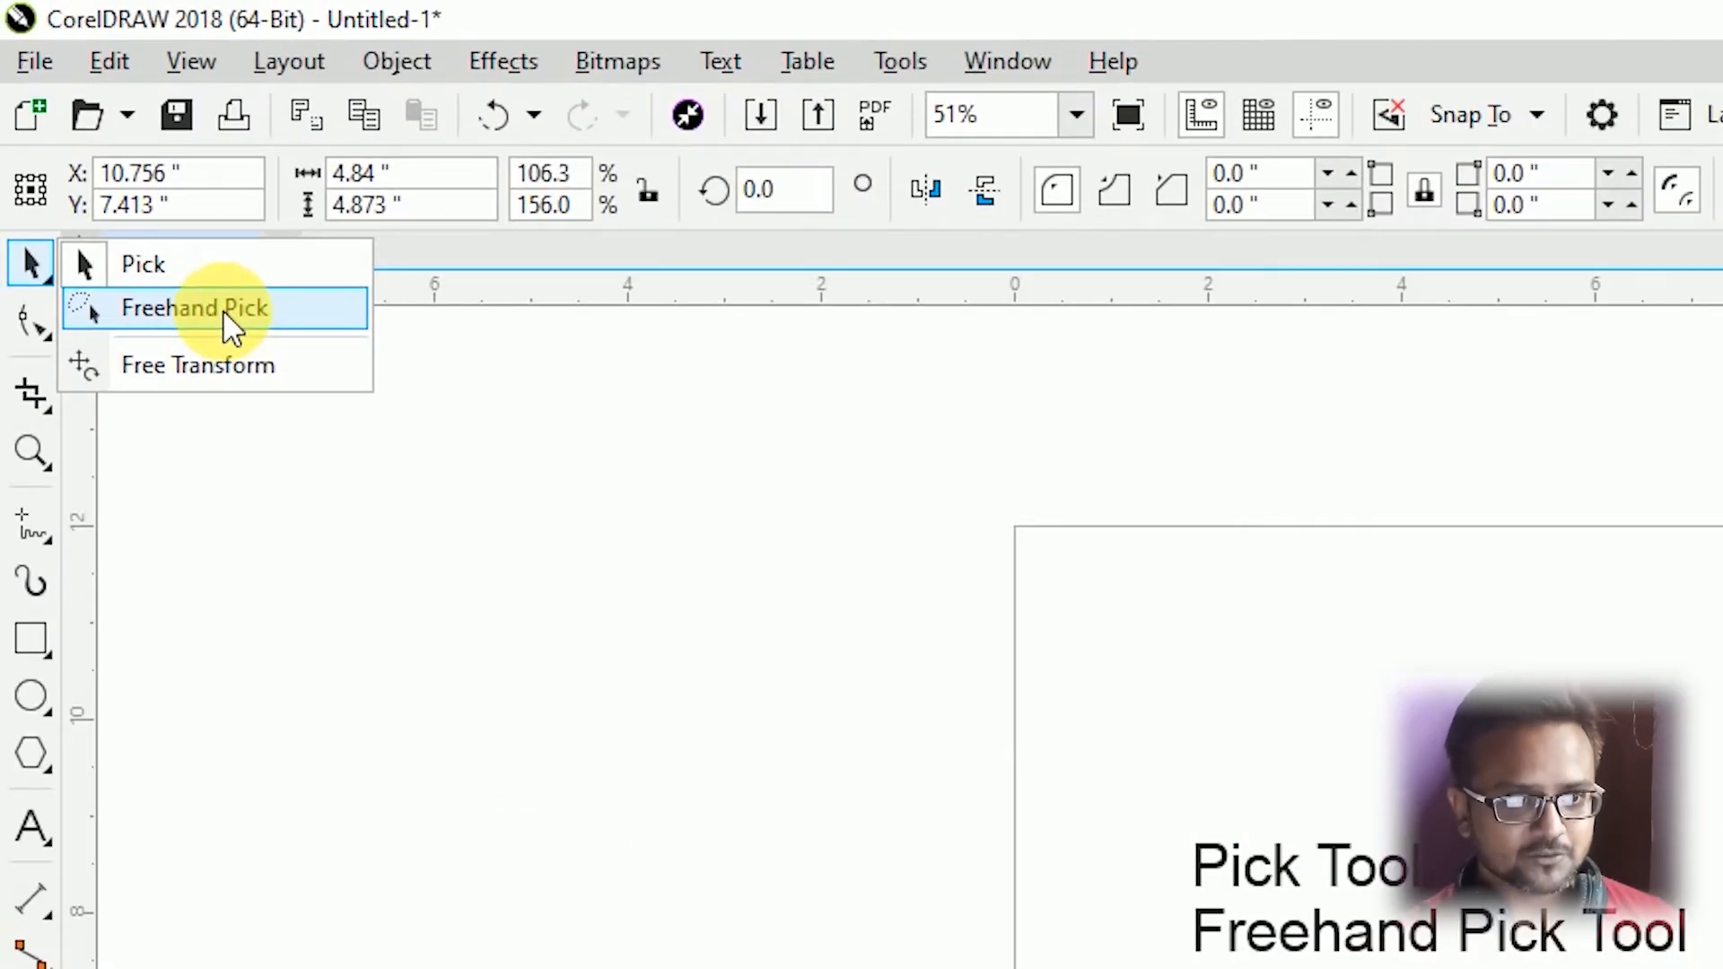
click(223, 319)
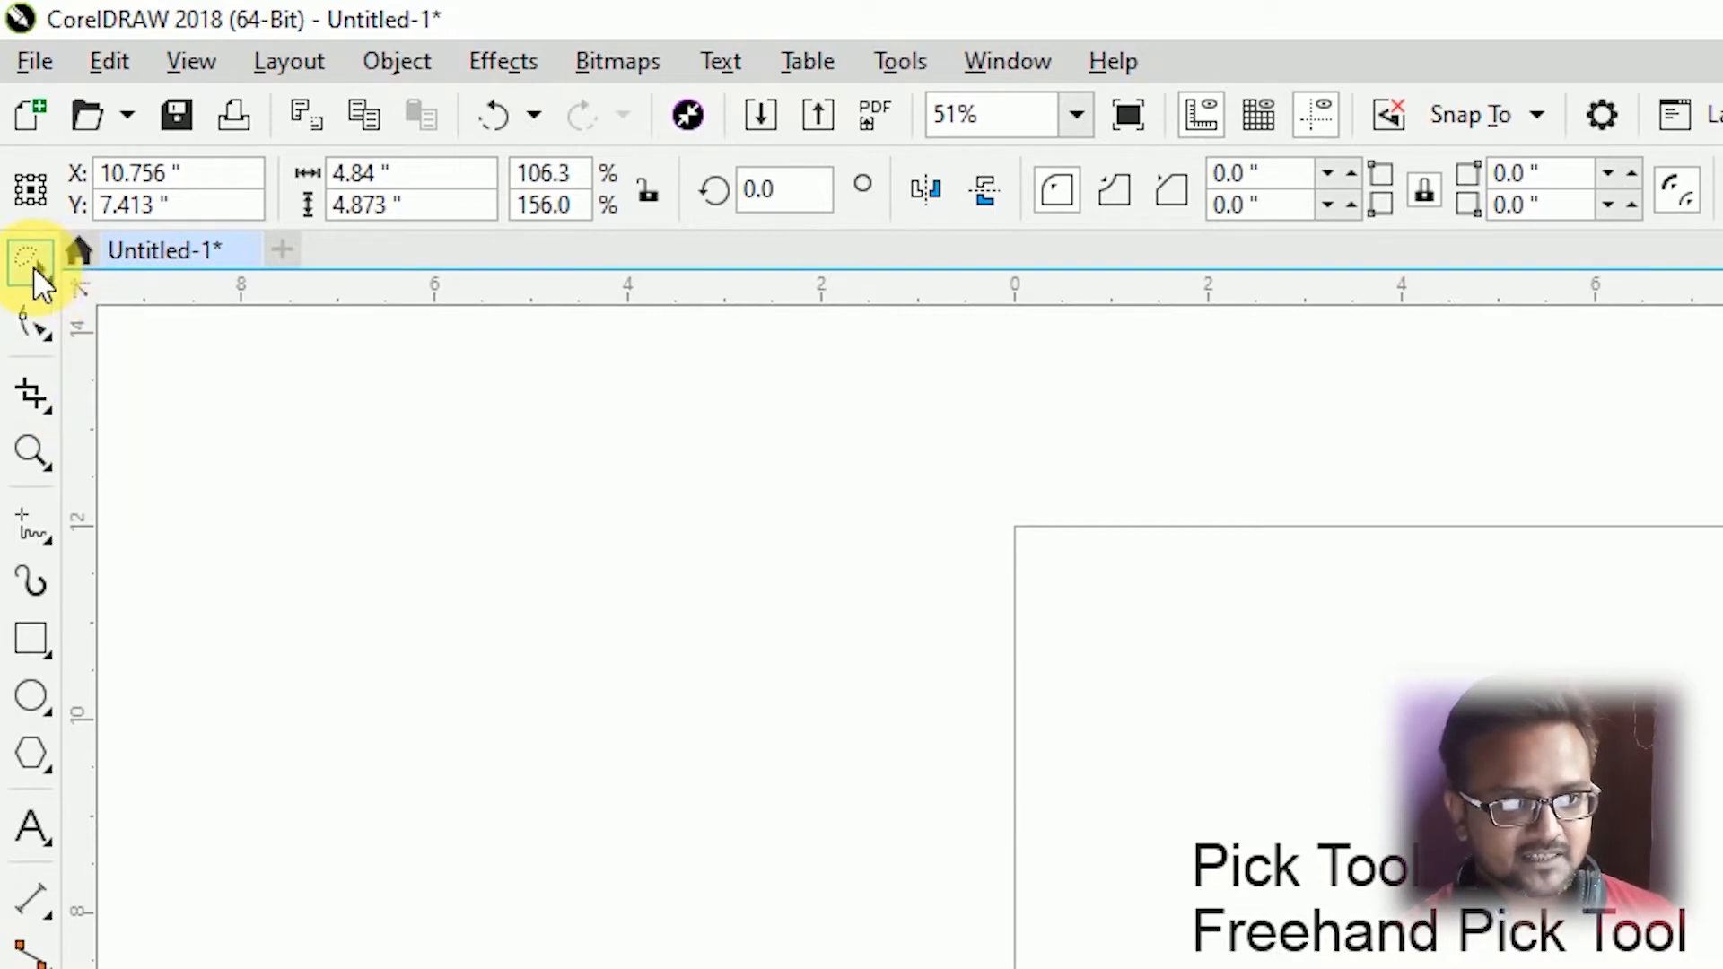
click(34, 266)
click(144, 265)
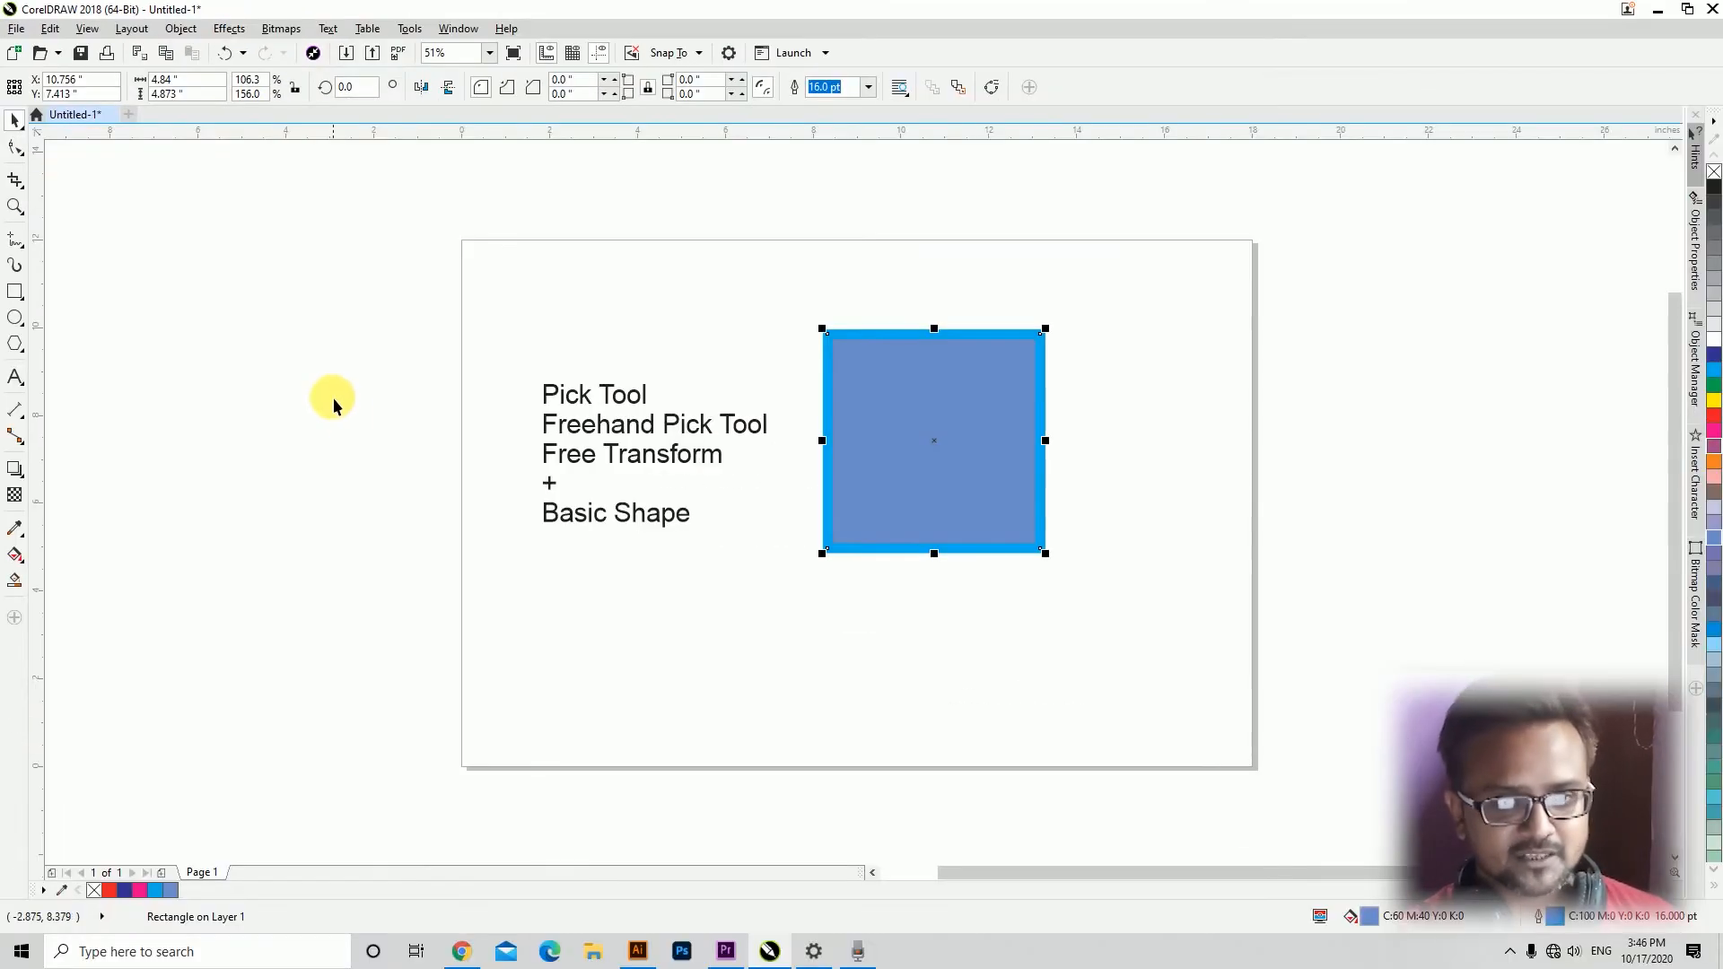
click(909, 419)
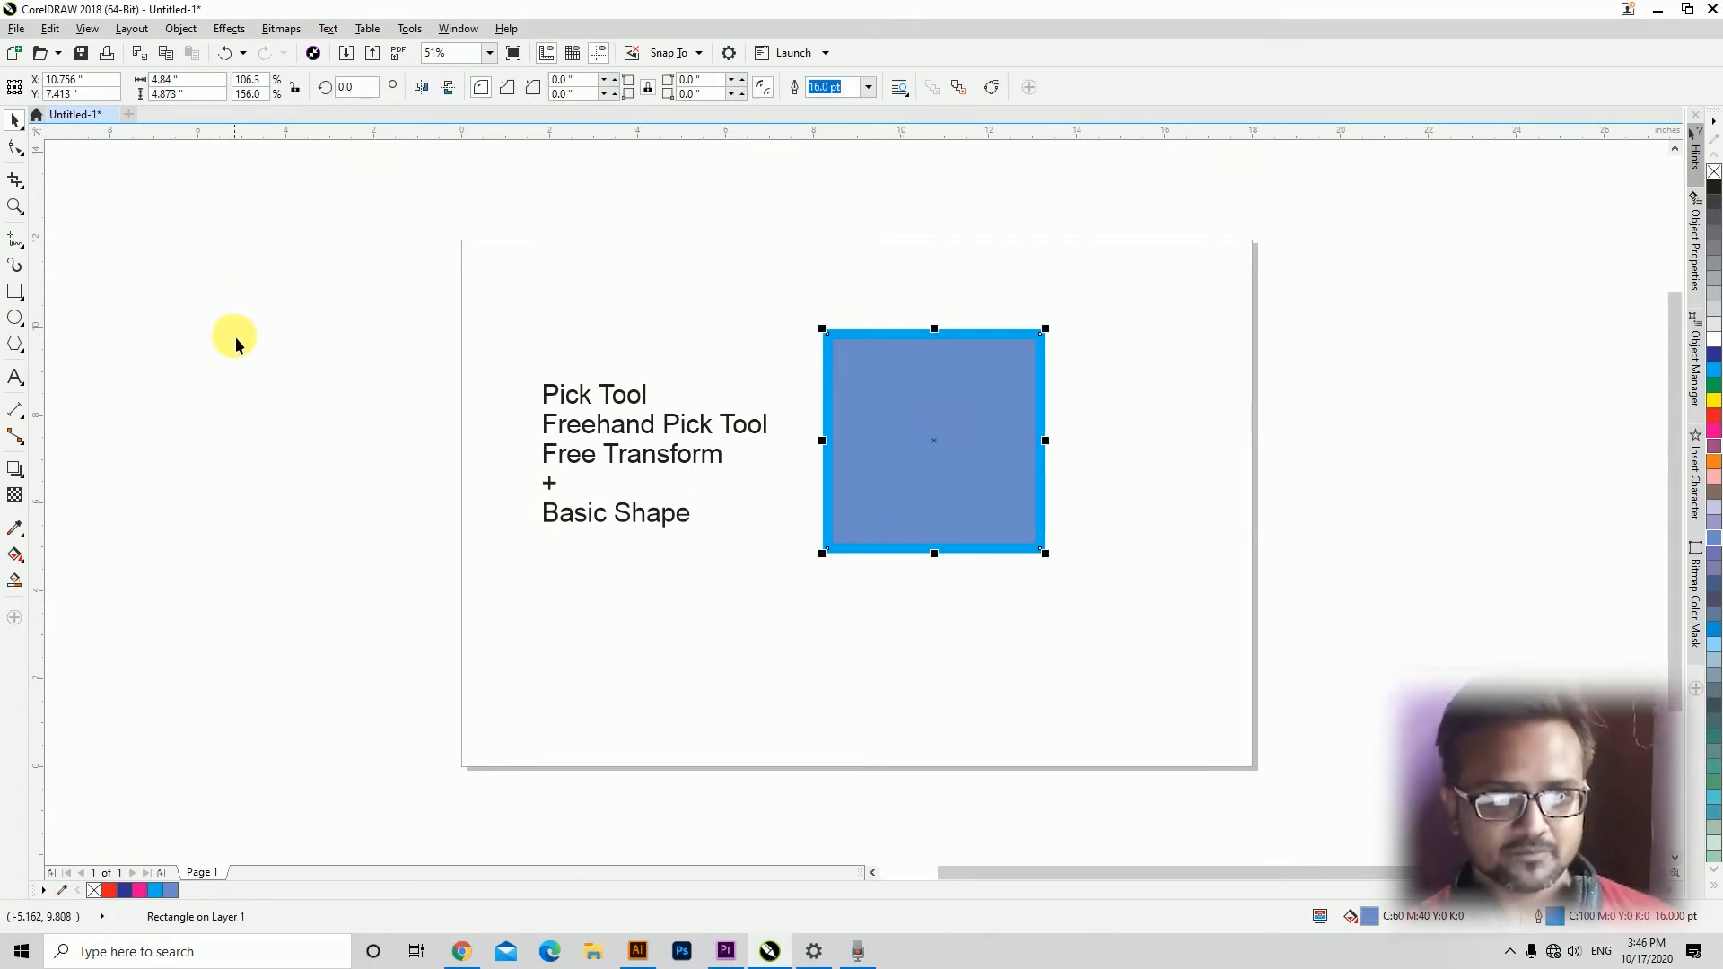
Draw three rectangles: orange, about 6.25 by 3.80 inches, overlapping the light blue square; grey above it; dark blue, about 4.66 by 4.51 inches, below.
click(15, 292)
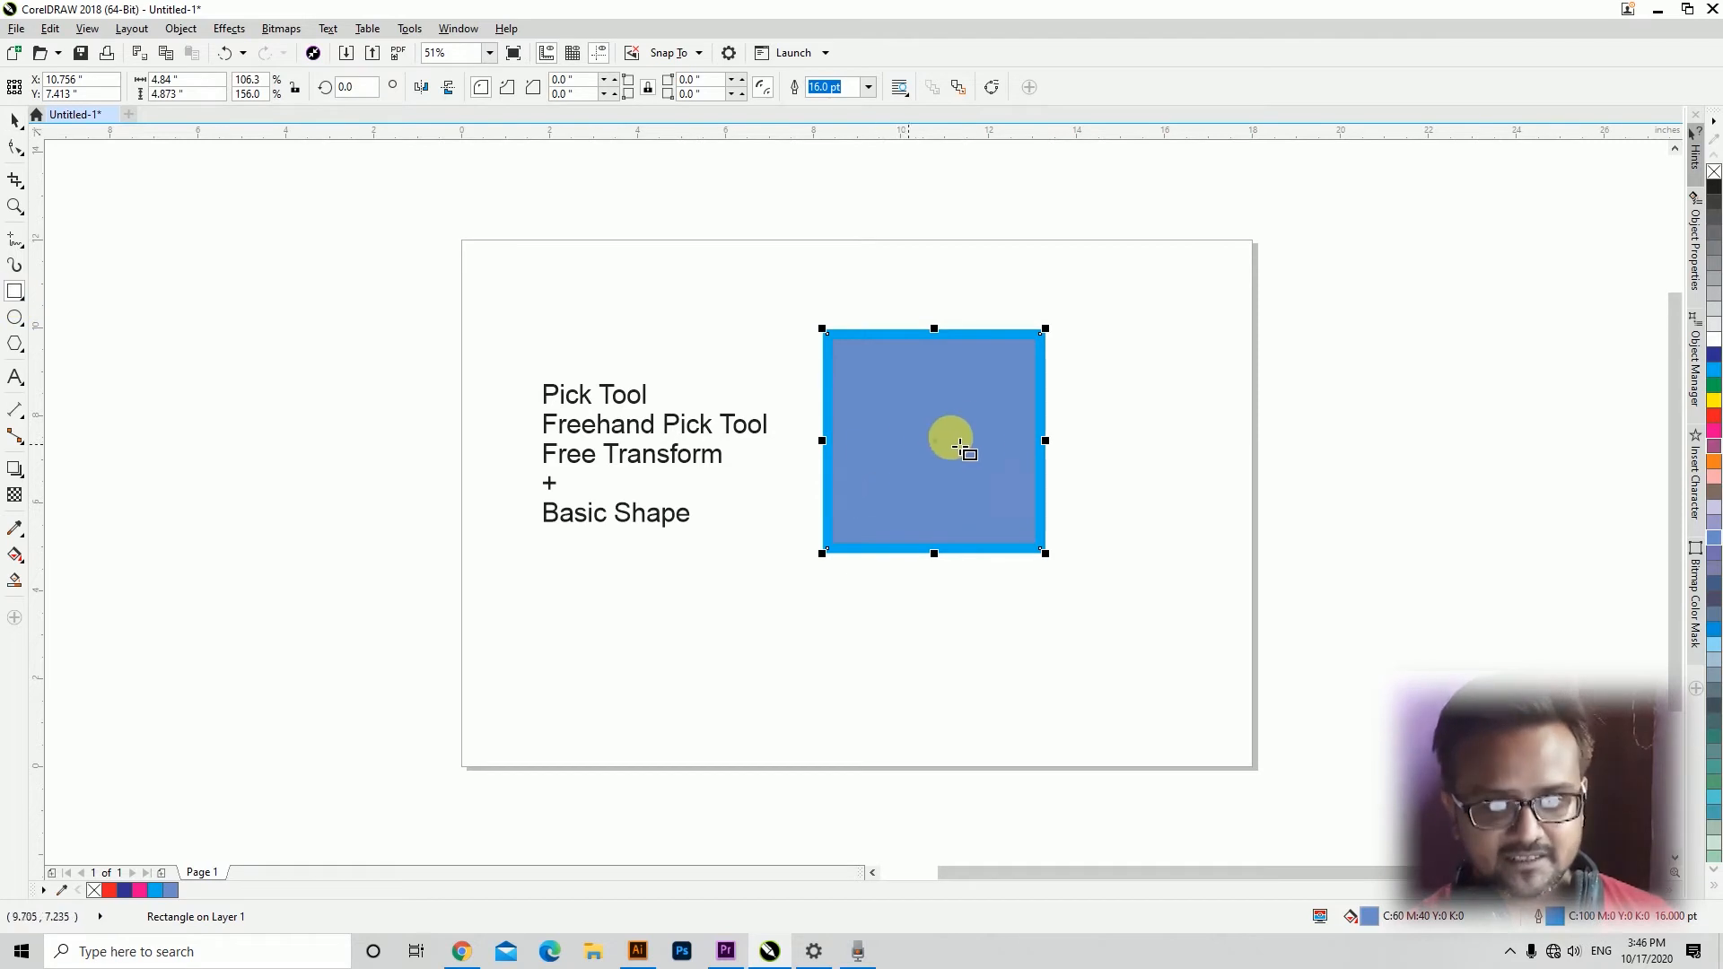
drag(961, 373, 1246, 550)
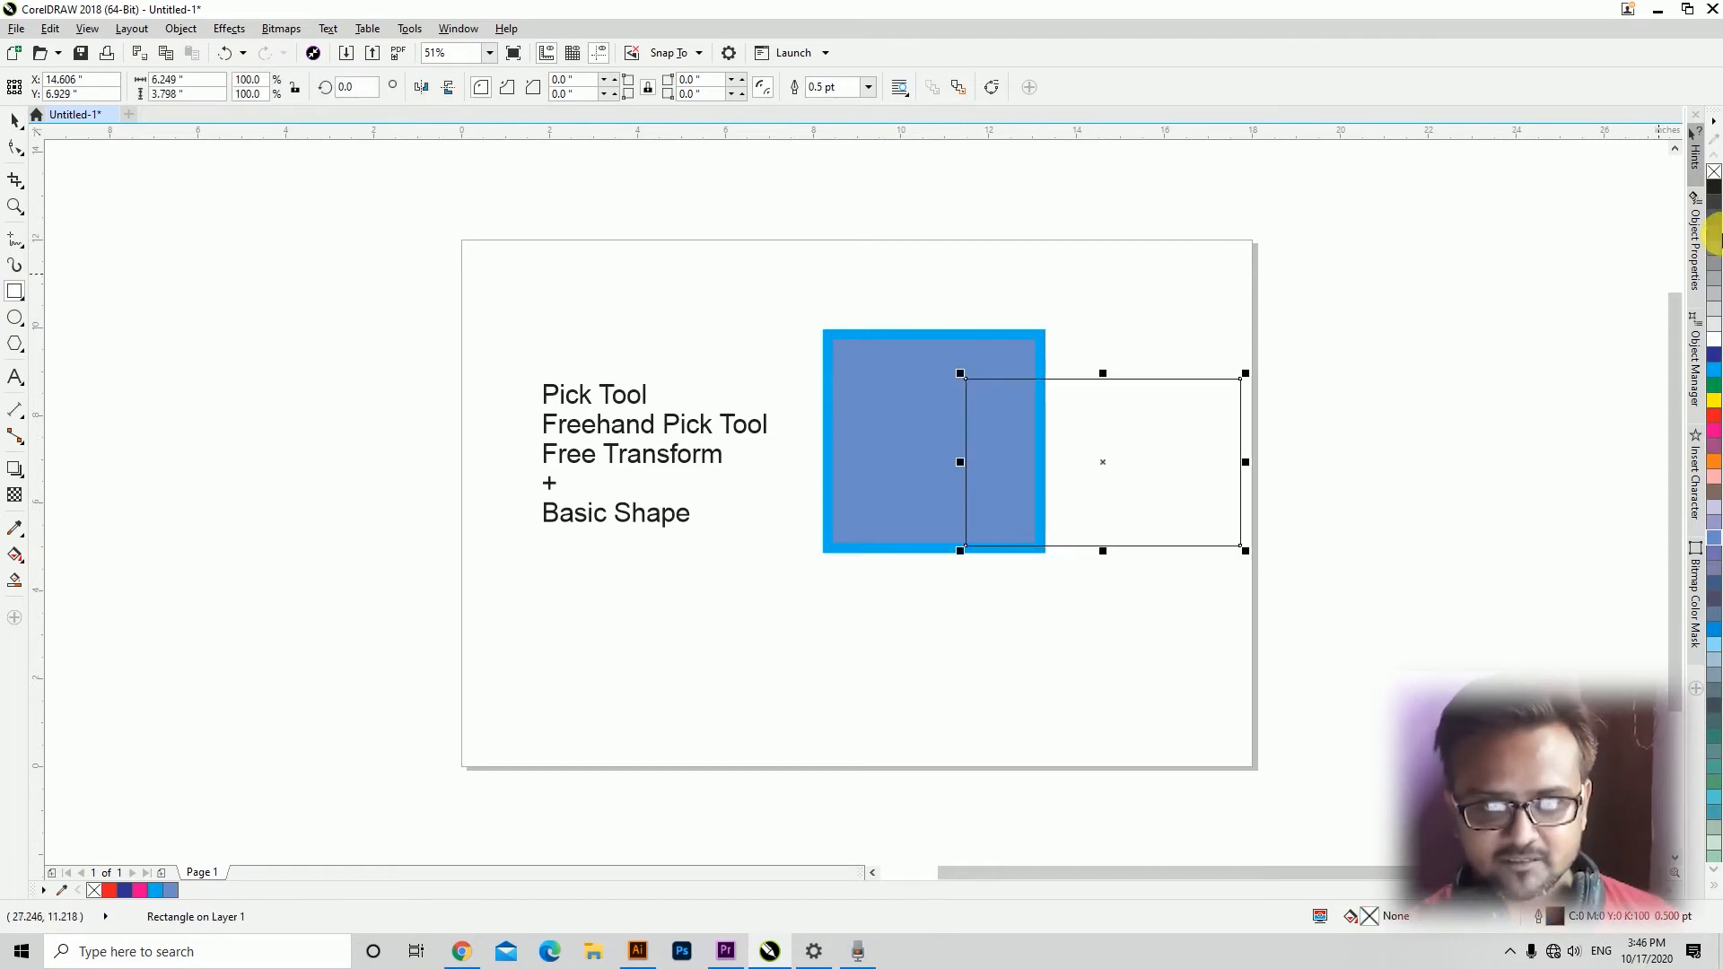
drag(940, 283, 1155, 380)
click(1710, 283)
click(1158, 461)
click(1714, 461)
drag(789, 600, 993, 800)
click(1714, 355)
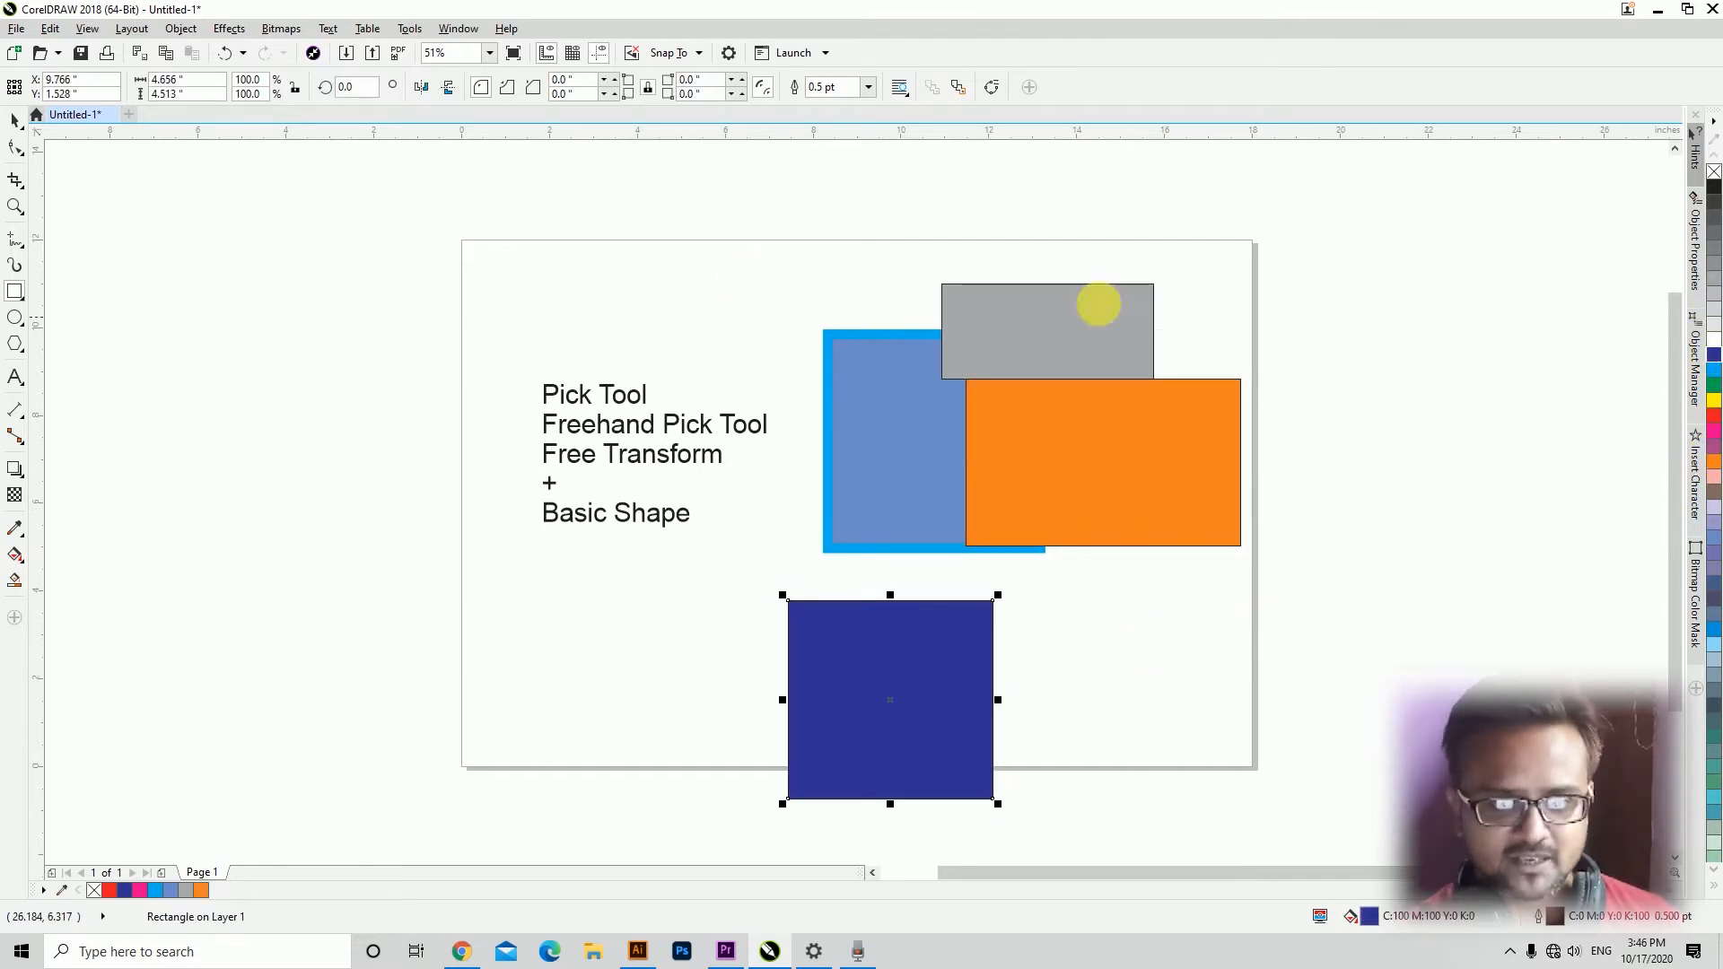
Move the orange rectangle down and right to about X 16.83, Y 3.87, and the grey one right to about X 15.36, Y 10.09.
click(15, 119)
drag(1068, 492, 1167, 624)
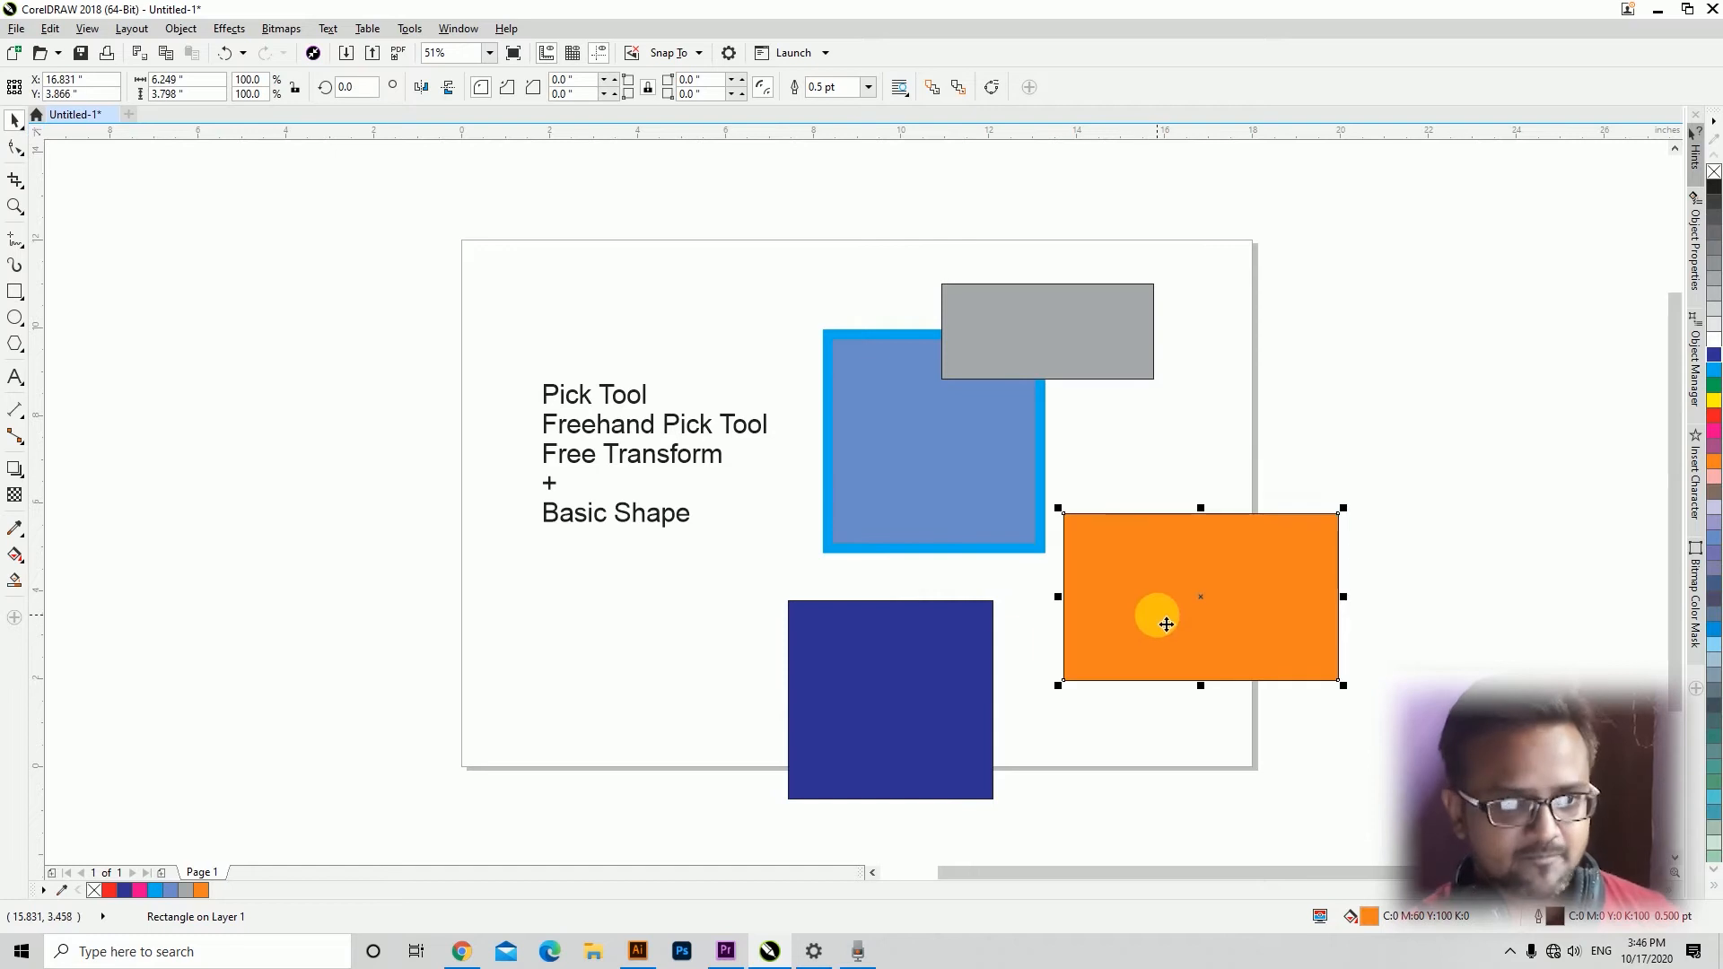
click(20, 127)
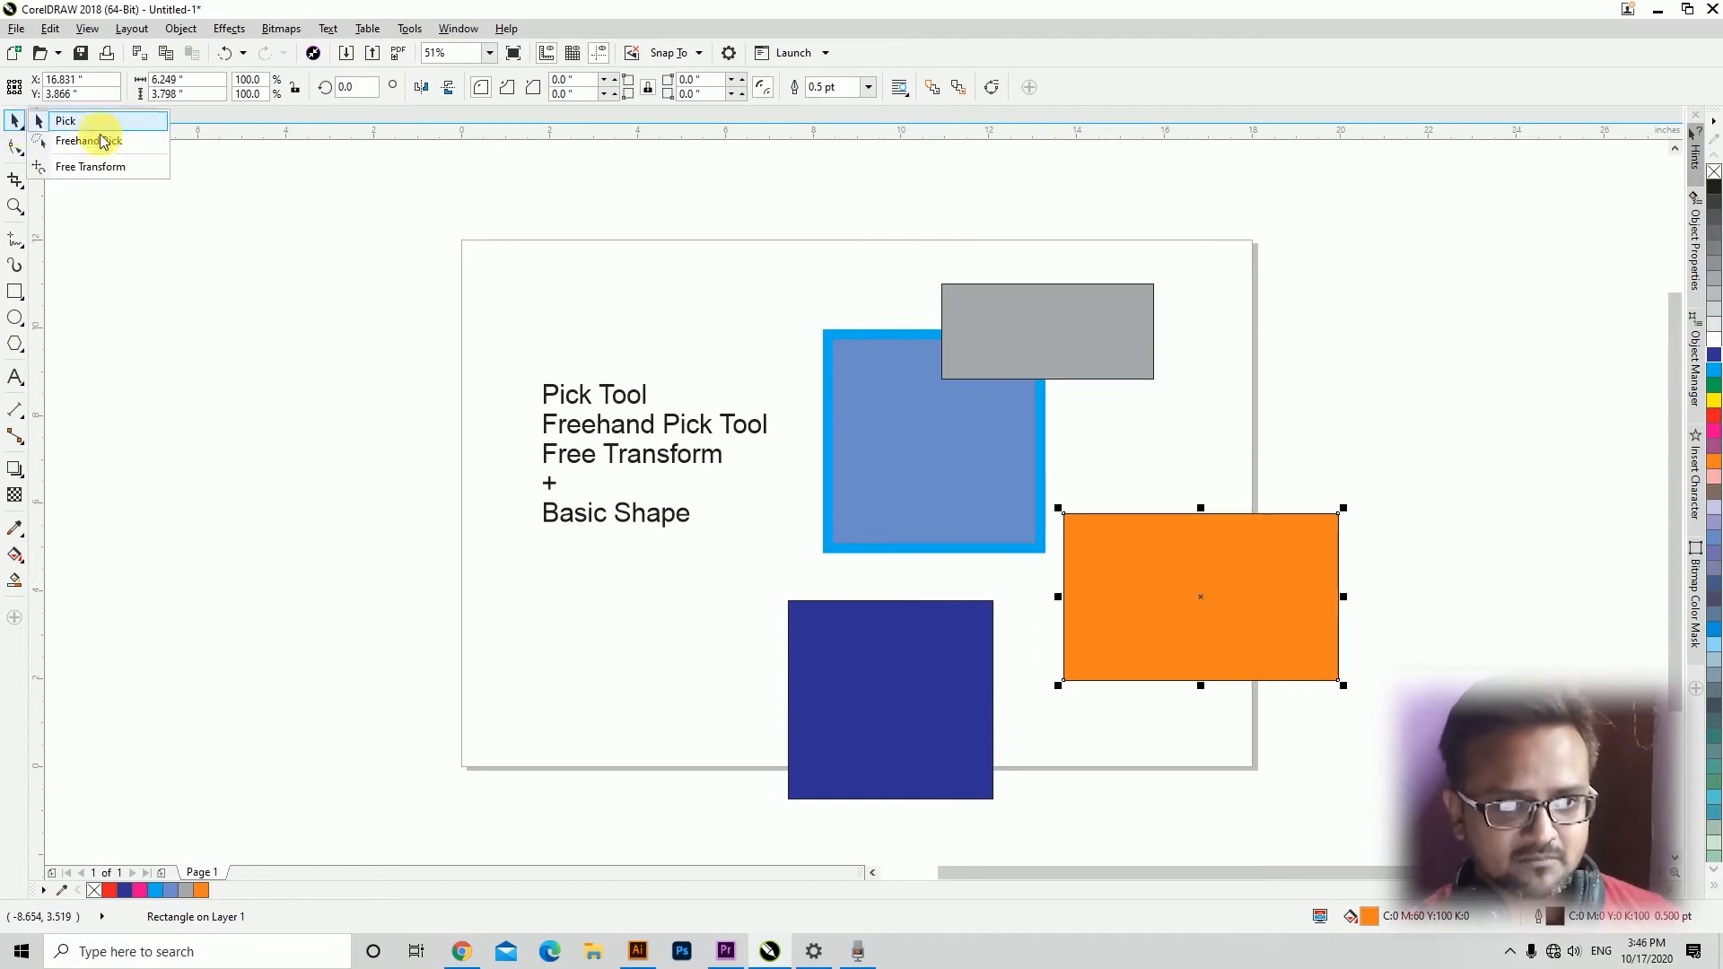
click(123, 122)
click(819, 654)
click(859, 482)
drag(1104, 342, 1192, 334)
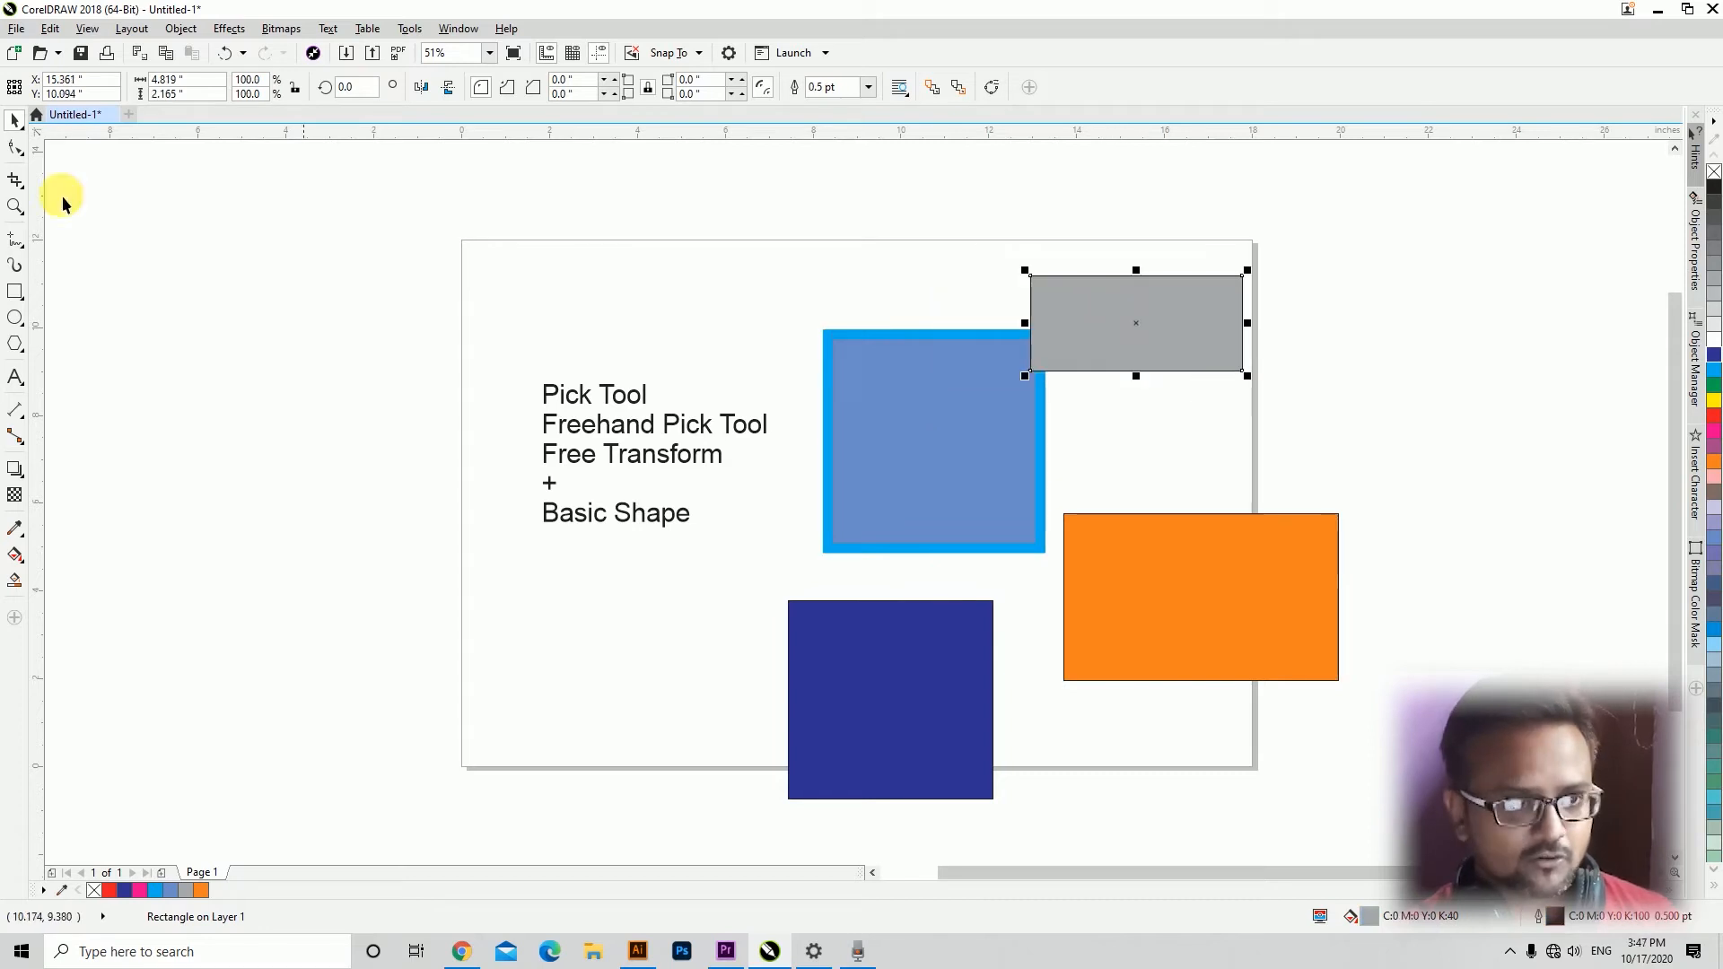
Lasso the light blue square and orange rectangle with Freehand Pick and move them together slightly left, to about X 13.72, Y 5.79.
click(21, 151)
click(21, 127)
click(81, 140)
mouse_move(793, 306)
mouse_down()
mouse_move(1043, 677)
mouse_move(1249, 714)
mouse_up()
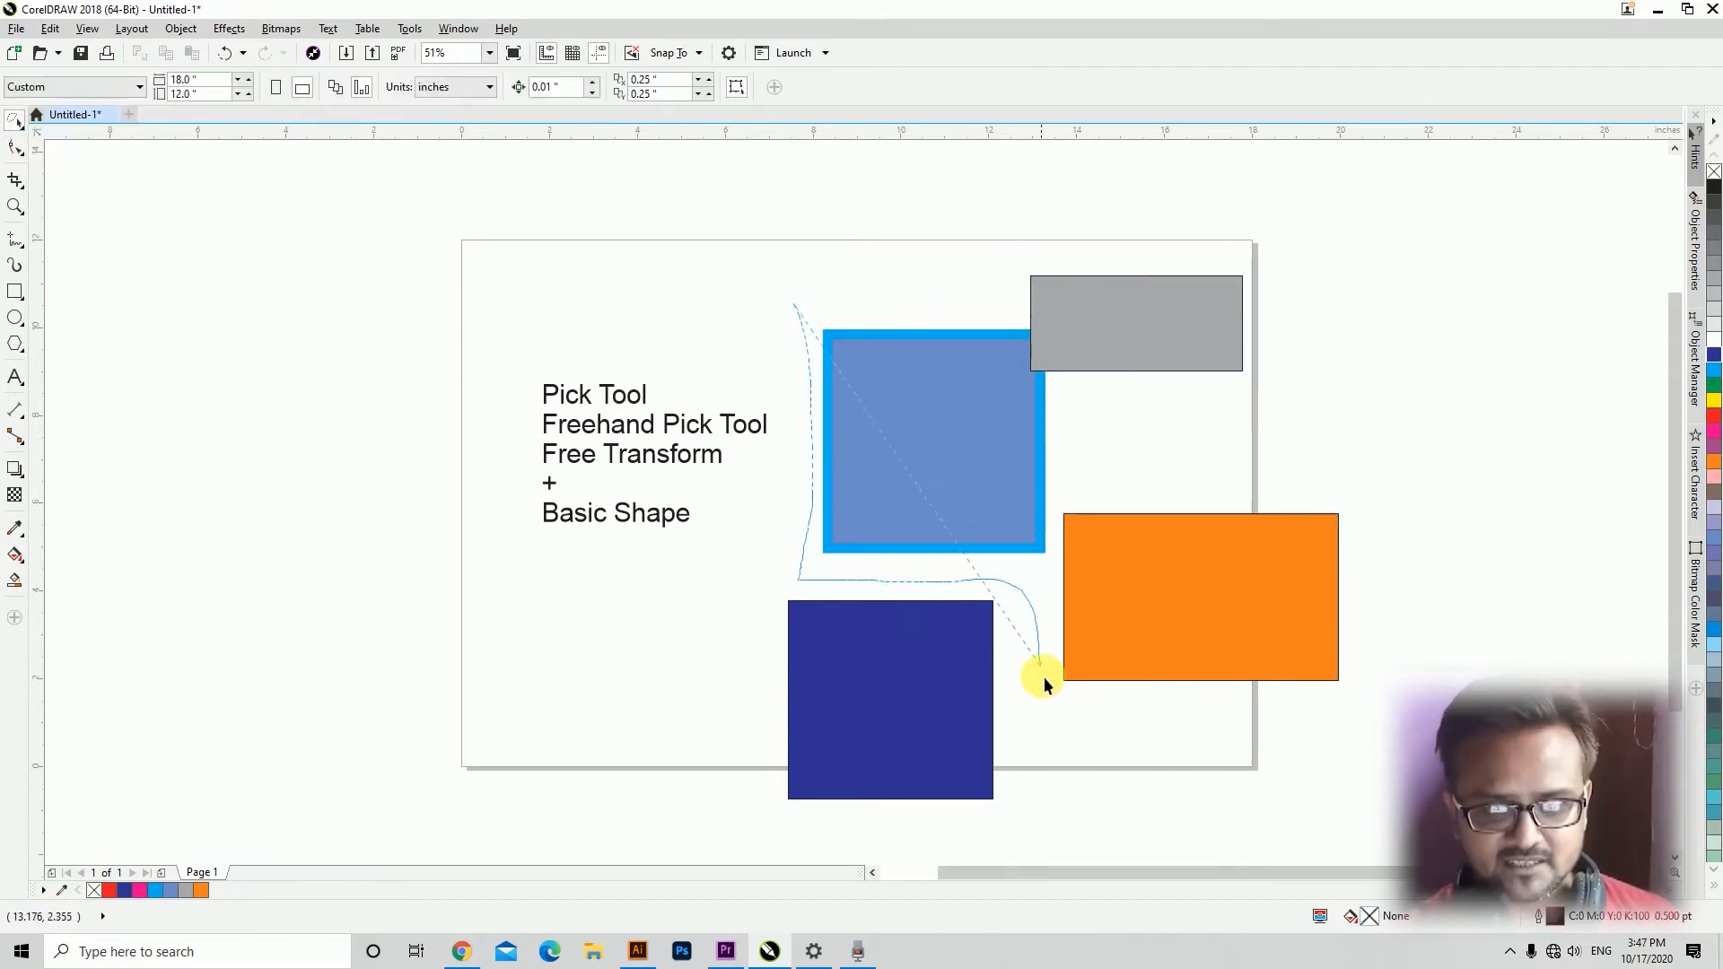
mouse_move(1401, 583)
mouse_down()
mouse_move(1331, 479)
mouse_move(1073, 432)
mouse_move(1029, 298)
mouse_move(832, 307)
mouse_move(788, 336)
mouse_up()
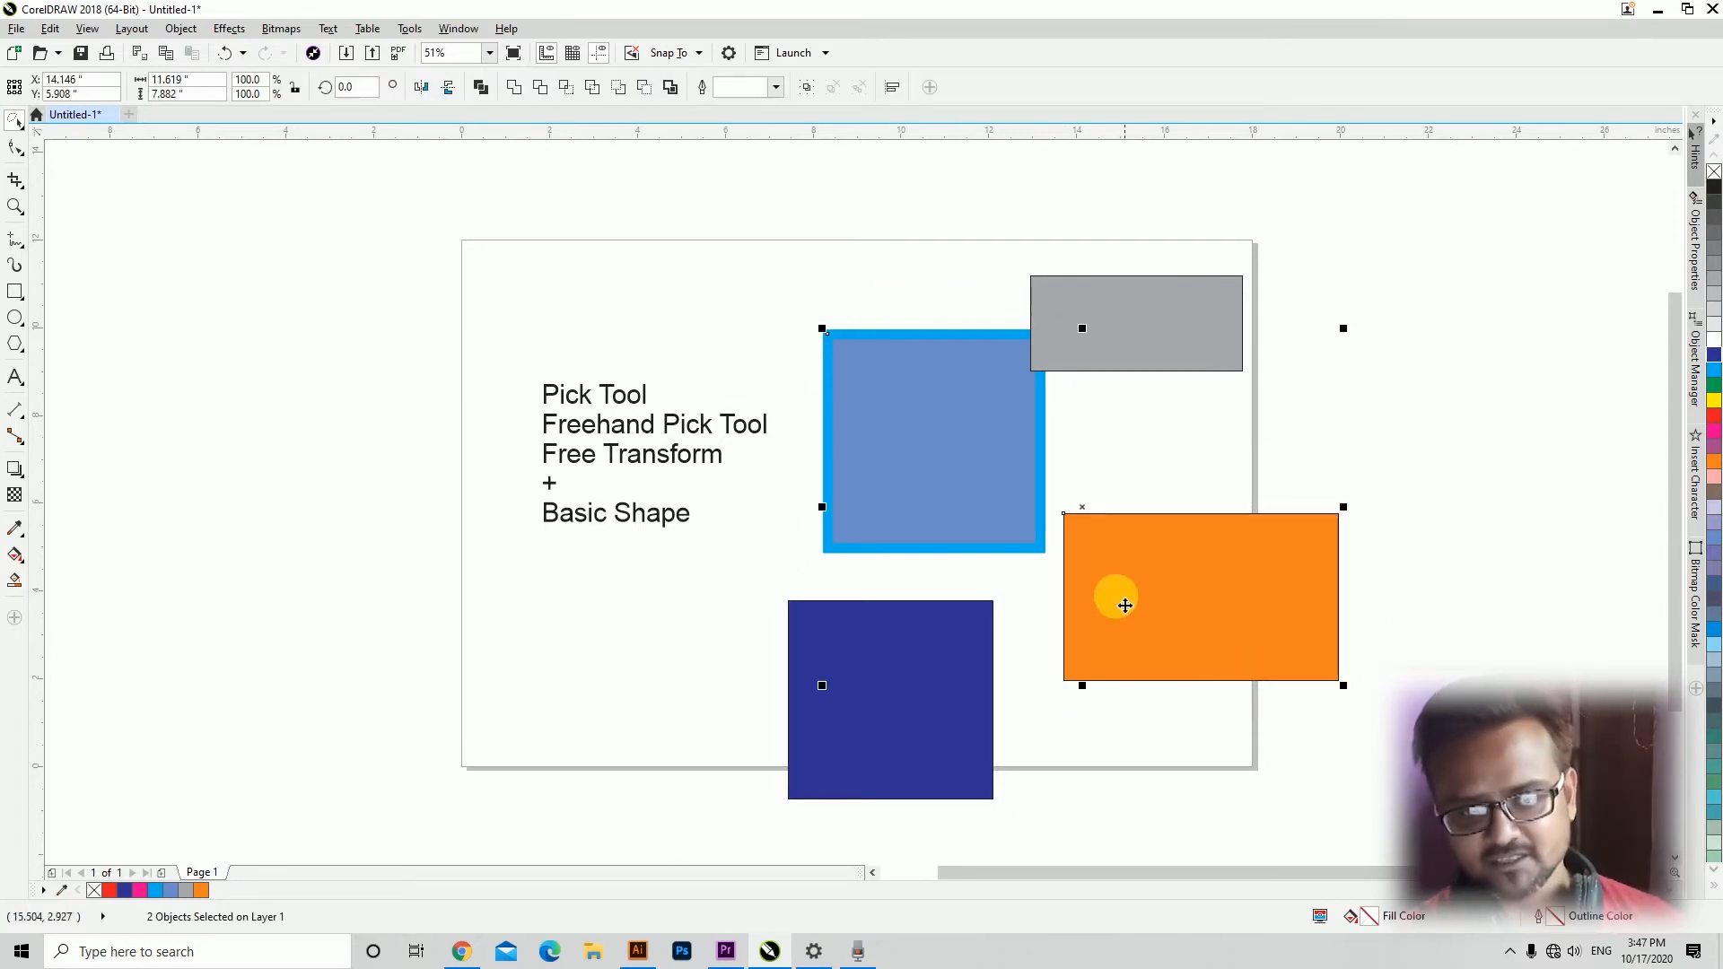
mouse_move(1083, 507)
mouse_down()
mouse_move(879, 570)
mouse_move(1065, 527)
mouse_move(1063, 512)
mouse_up()
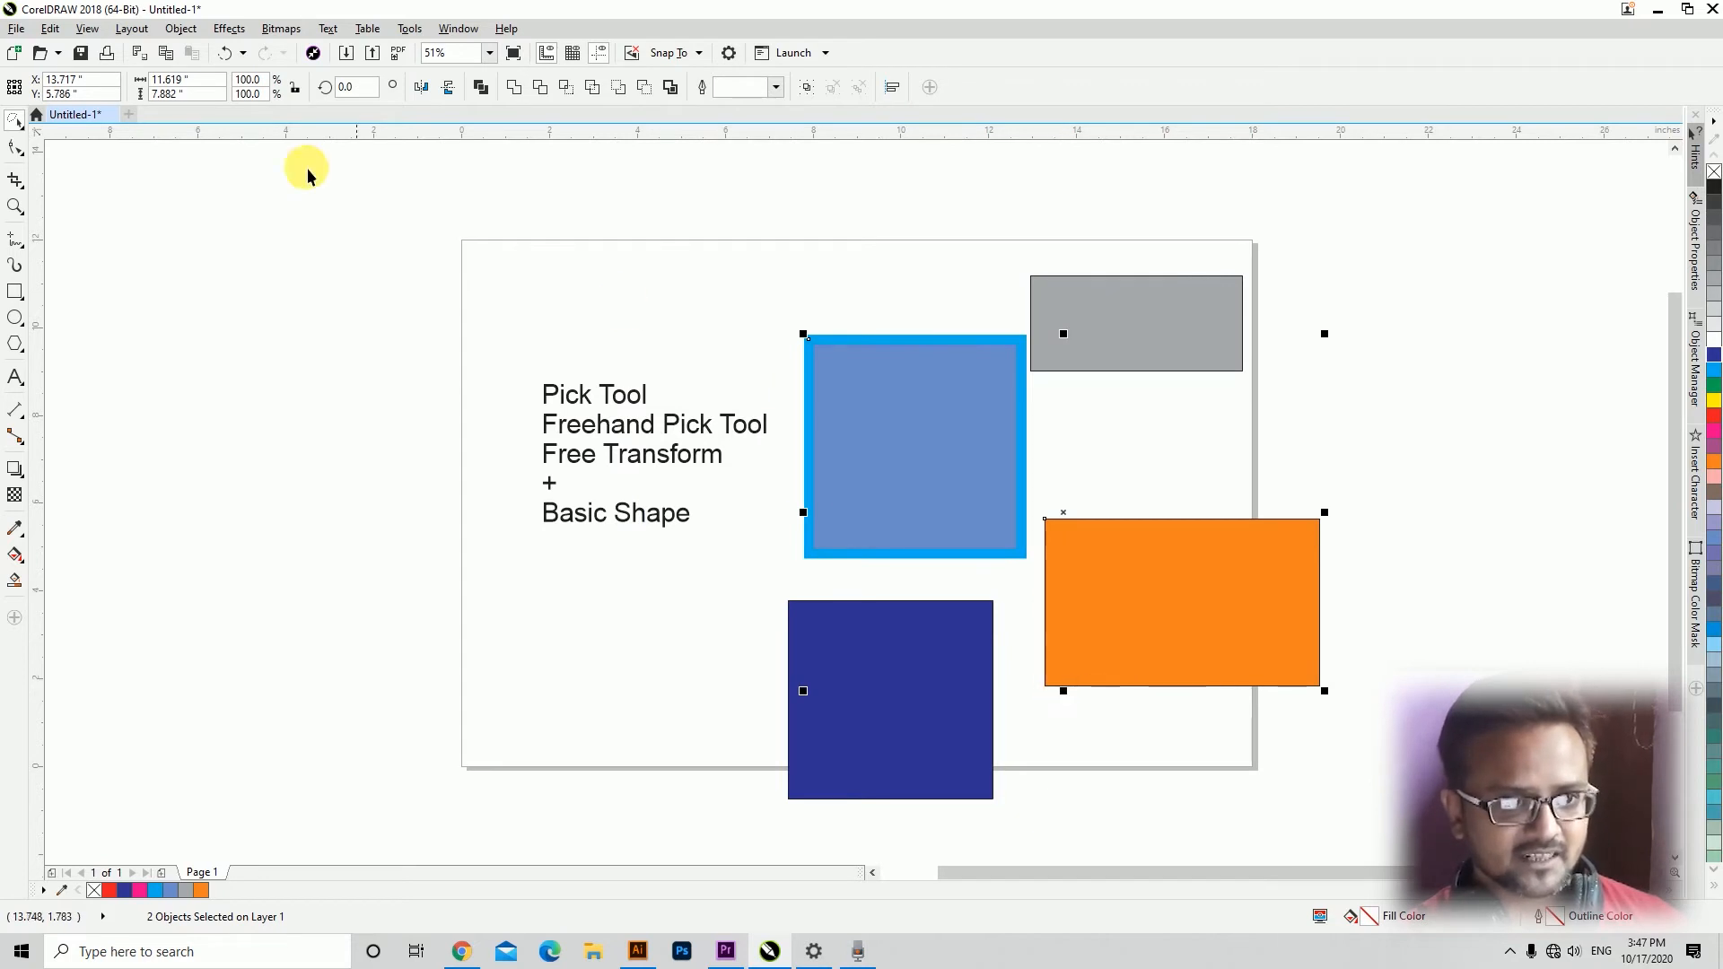
Clear the selection and marquee-select the grey, light blue and orange rectangles with the Pick tool, leaving the dark blue one only partly enclosed.
click(200, 219)
click(22, 128)
click(84, 122)
drag(774, 225, 1376, 702)
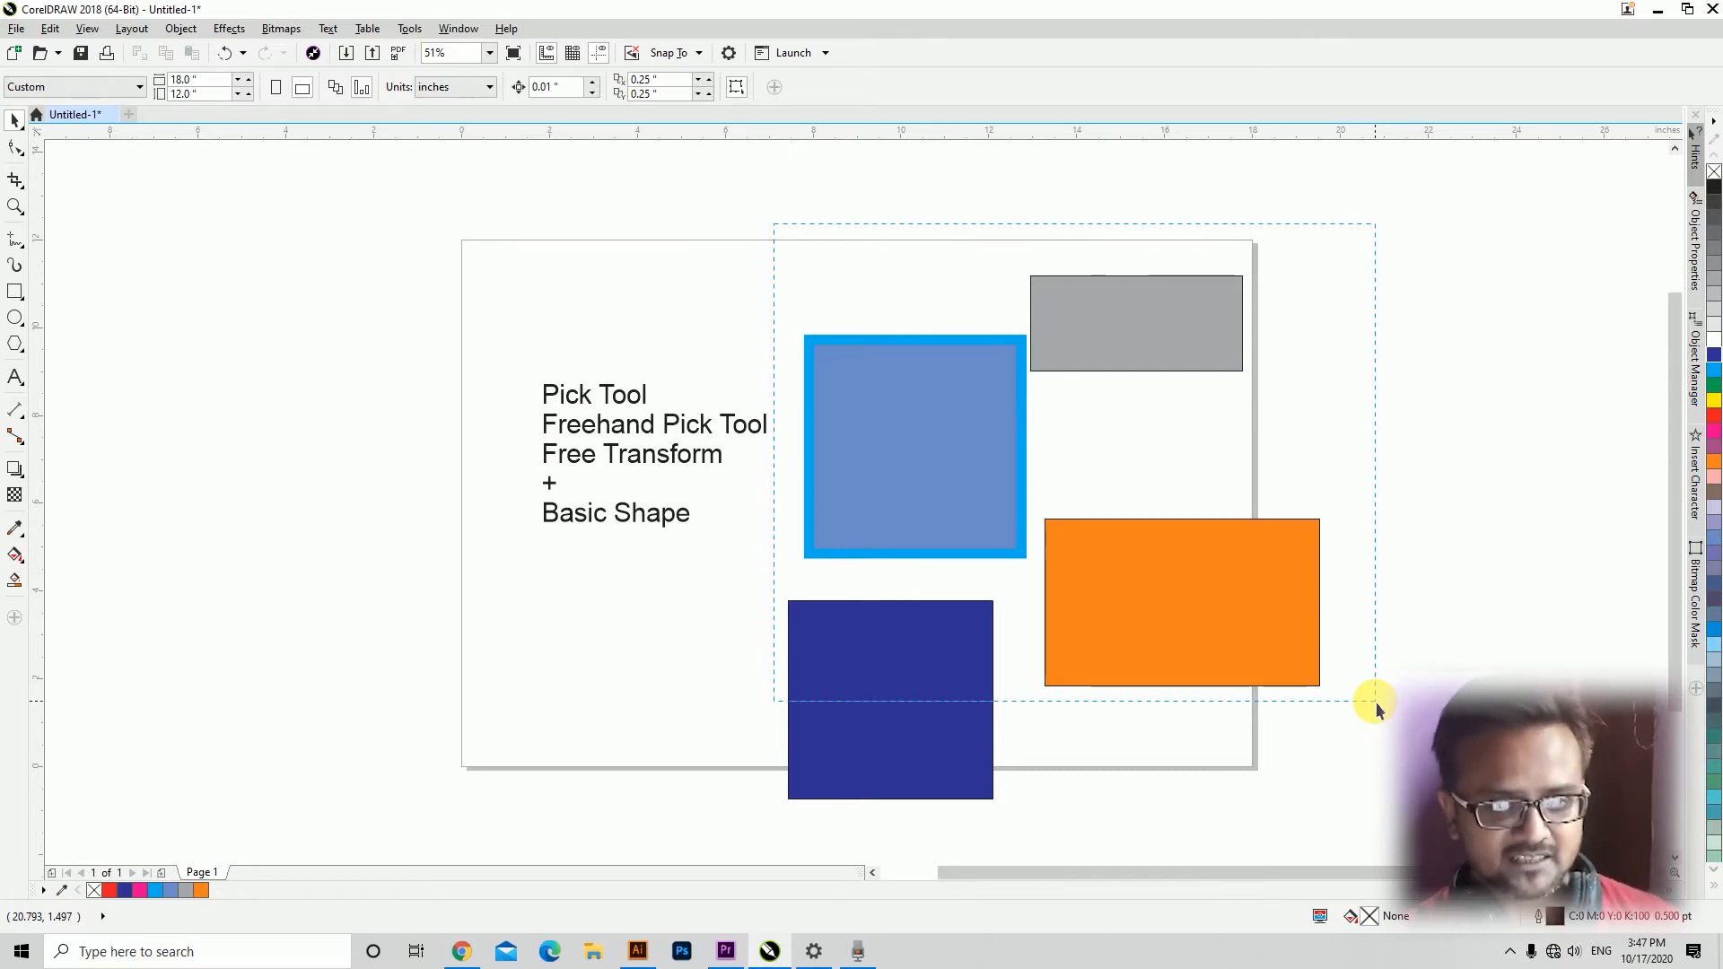
Complete the Pick tool marquee so it selects the fully enclosed grey, light blue and orange rectangles.
drag(1375, 701, 1376, 704)
click(1381, 723)
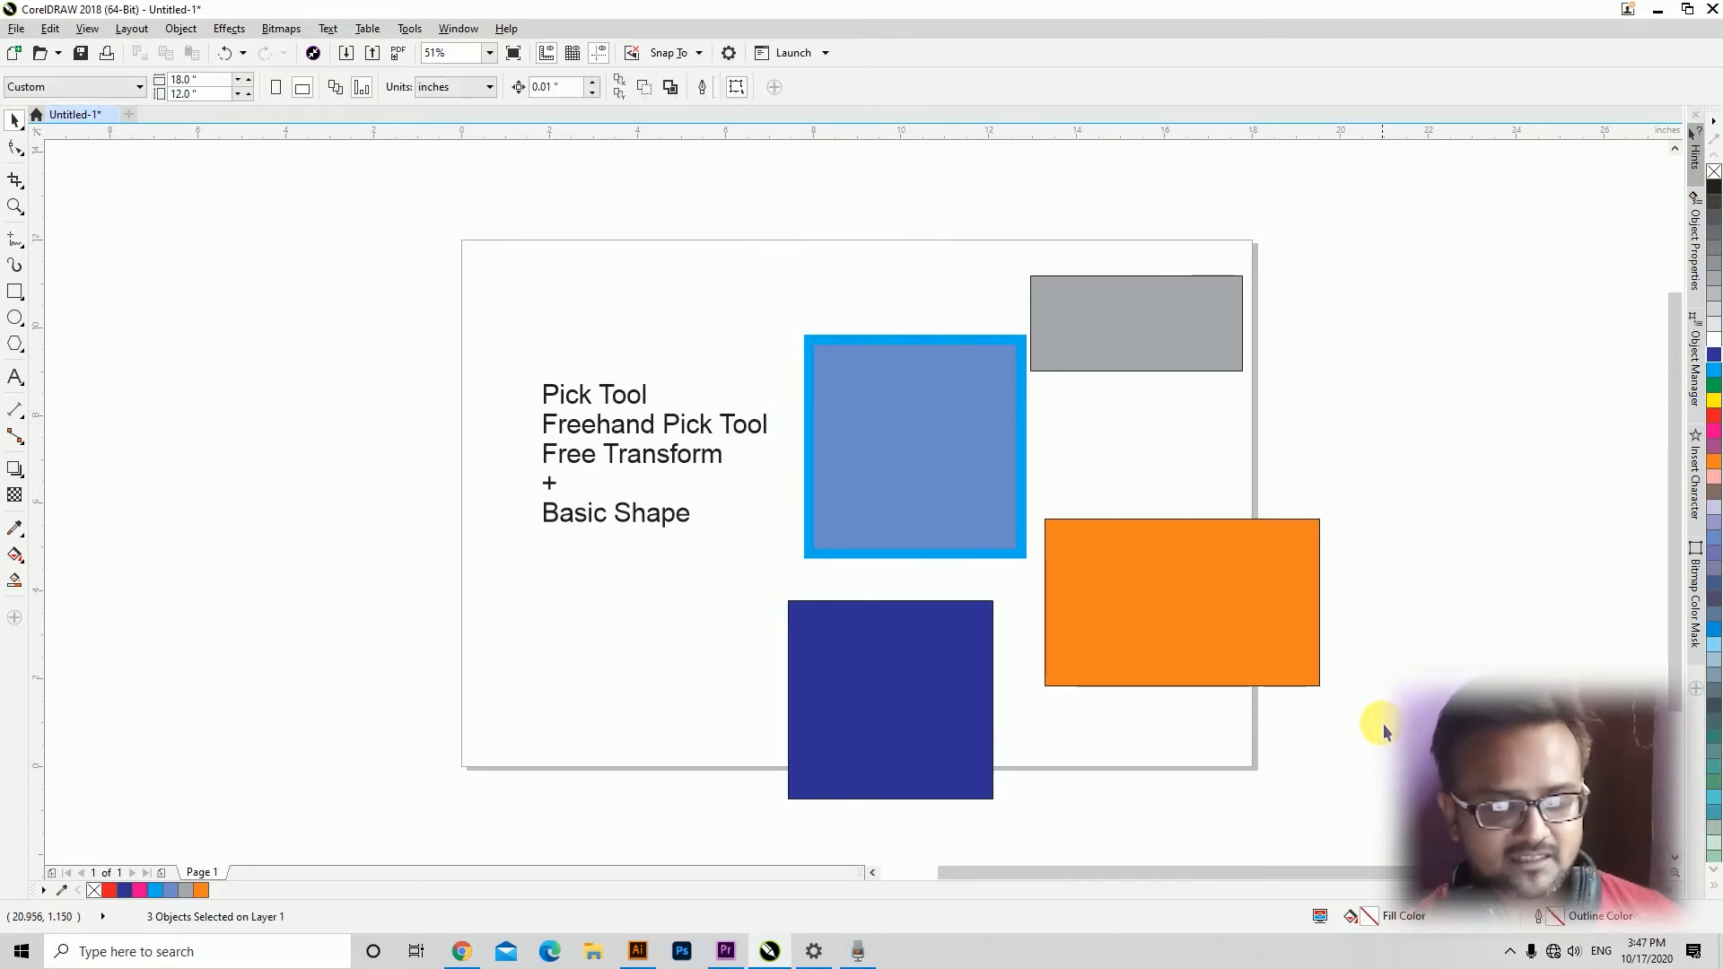
Scale the orange rectangle from its centre with the Free Transform tool to about 7.87 by 4.78 inches.
click(17, 150)
click(18, 124)
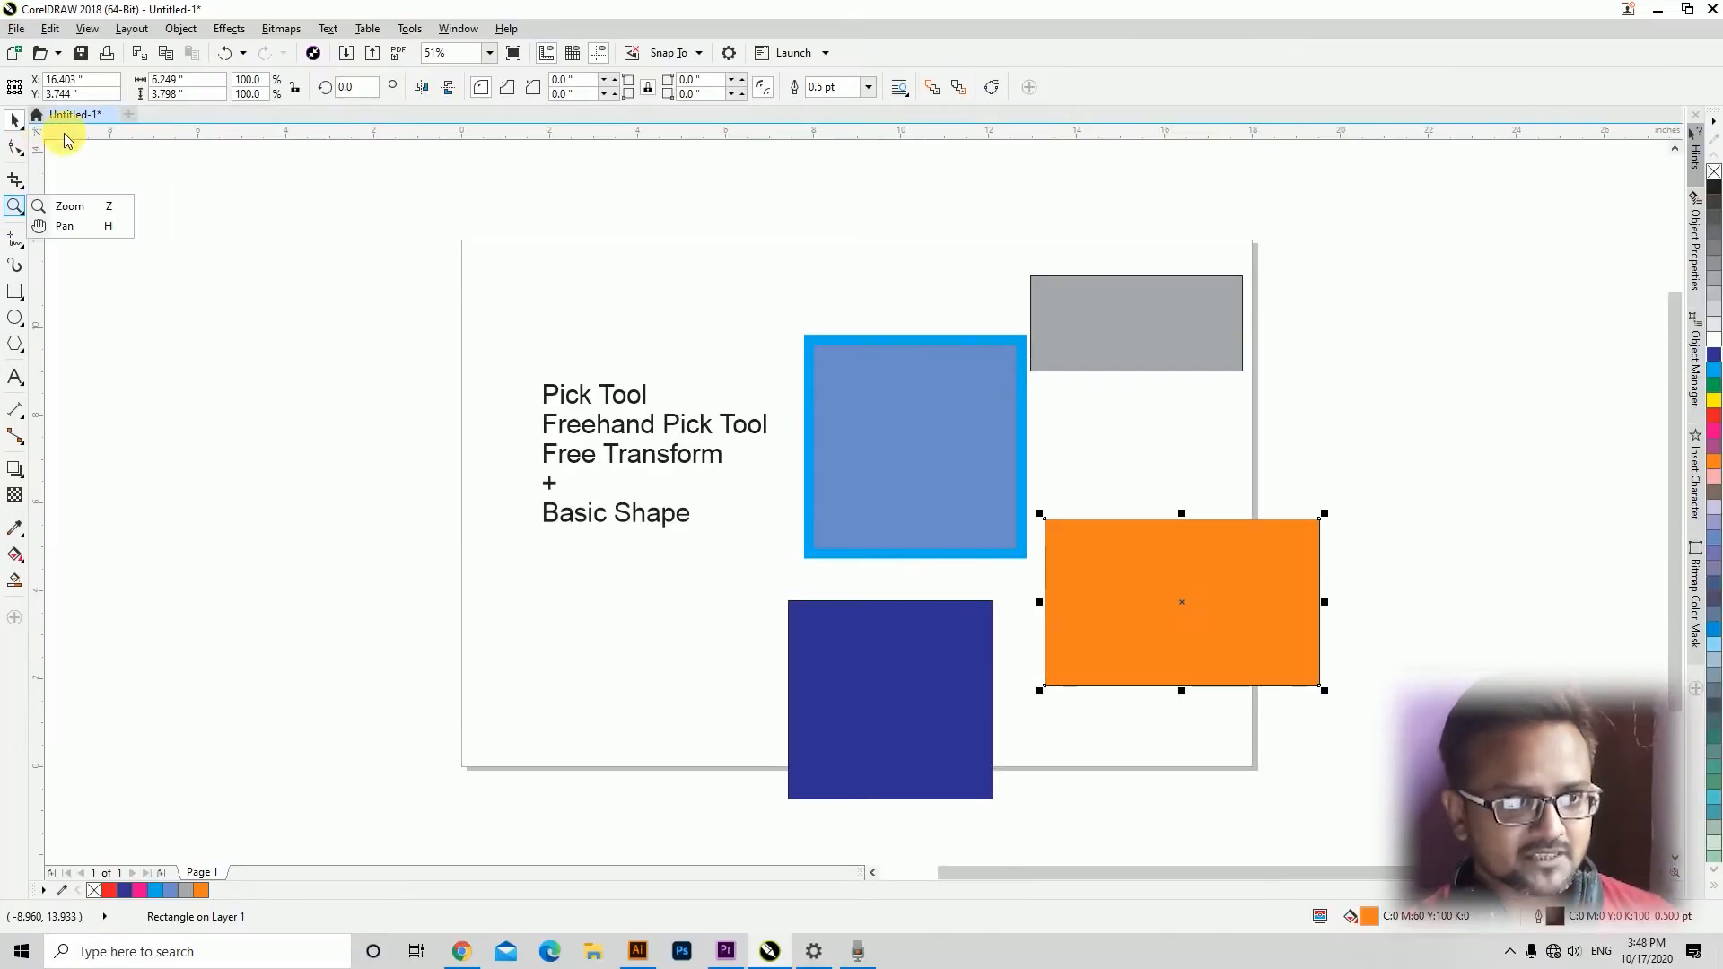
click(36, 267)
click(170, 363)
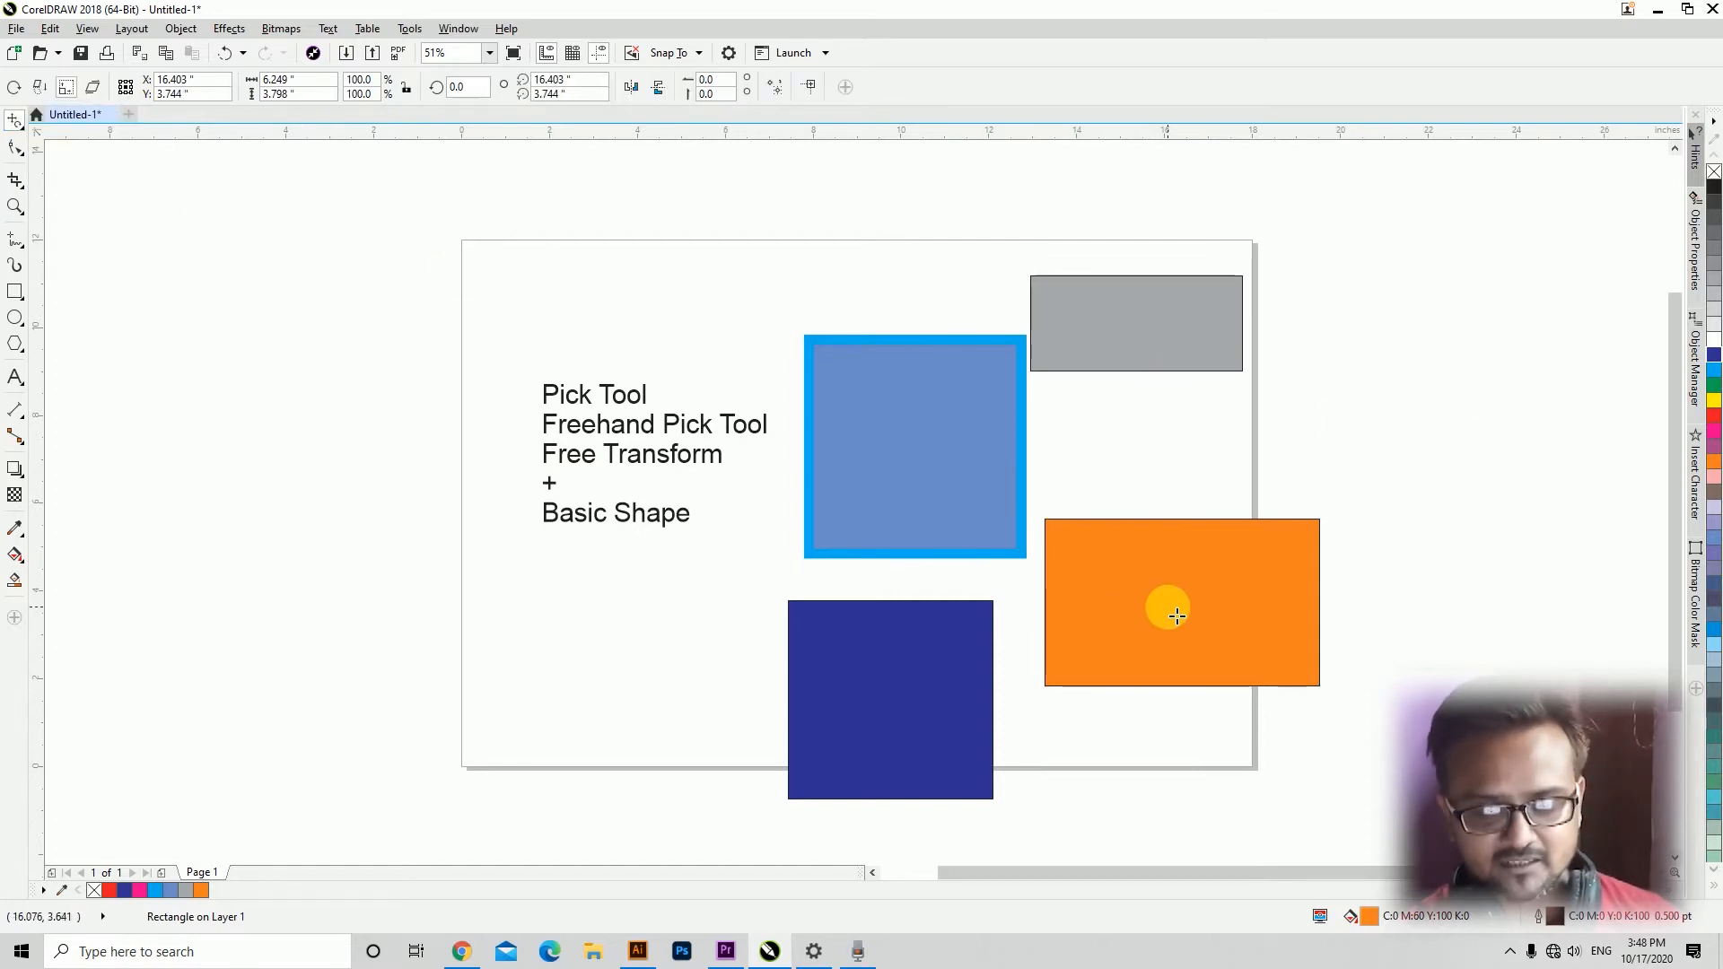
drag(1186, 610, 1254, 588)
click(18, 123)
click(63, 121)
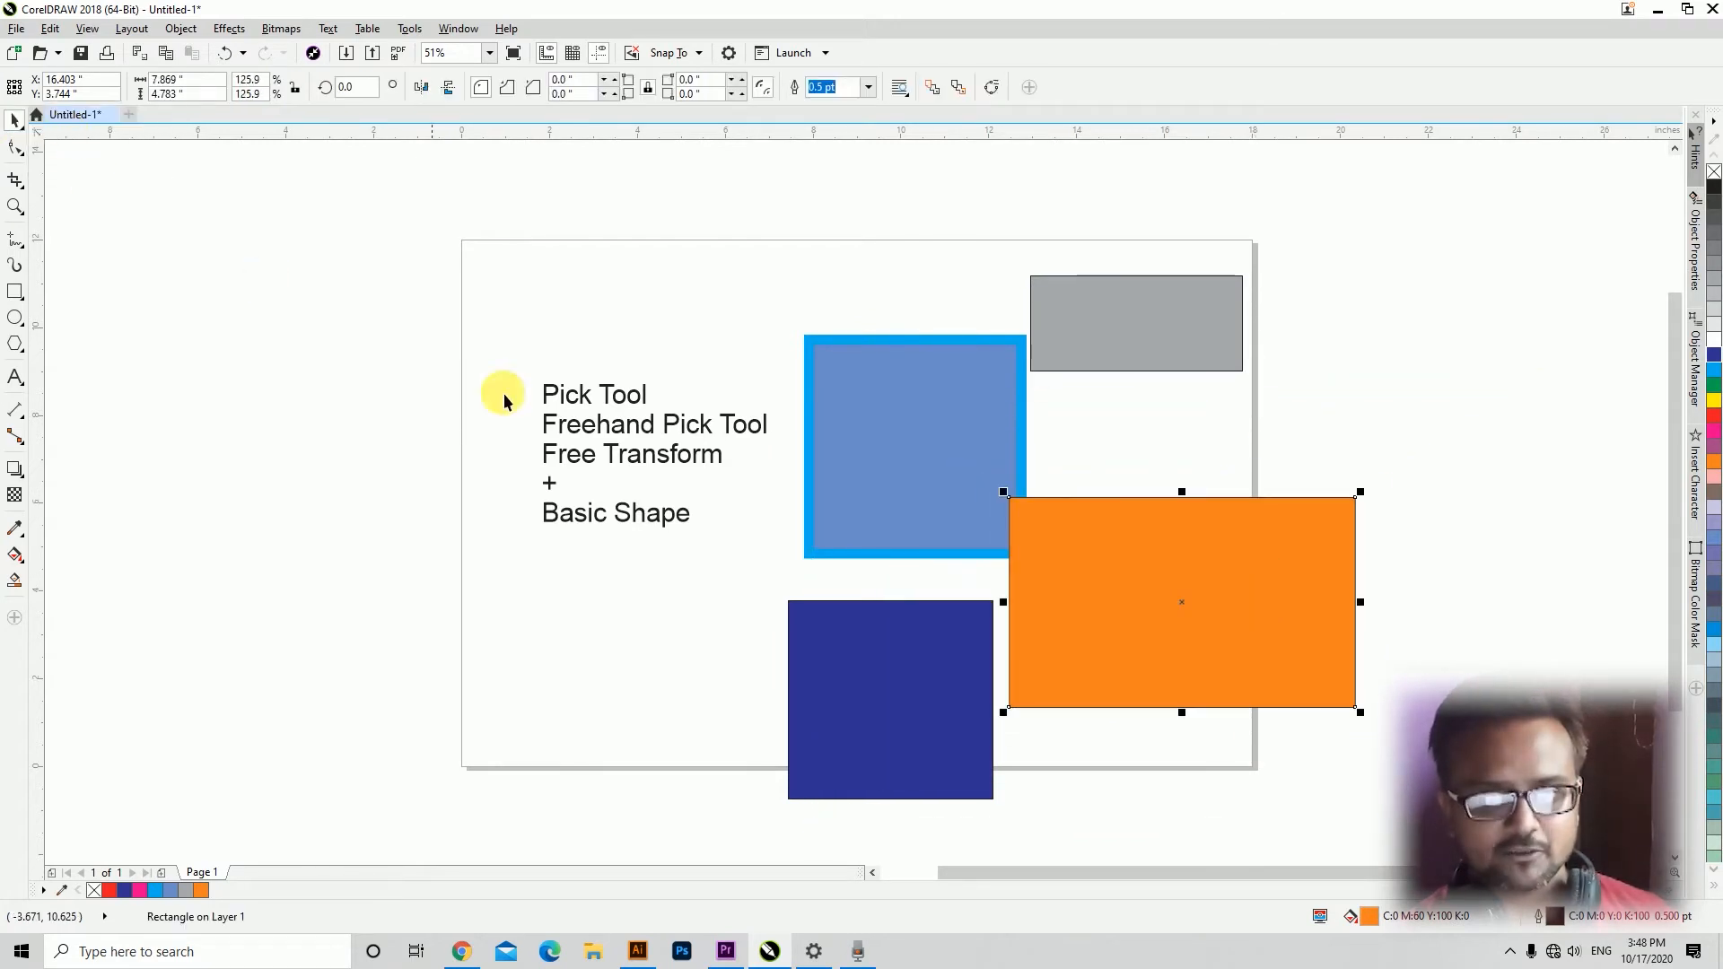
Marquee-select all four rectangles and move them slightly up and left, and place the orange one at about X 16.75, Y 7.73.
click(772, 269)
drag(742, 231, 1395, 836)
drag(1107, 607, 1090, 387)
click(1066, 483)
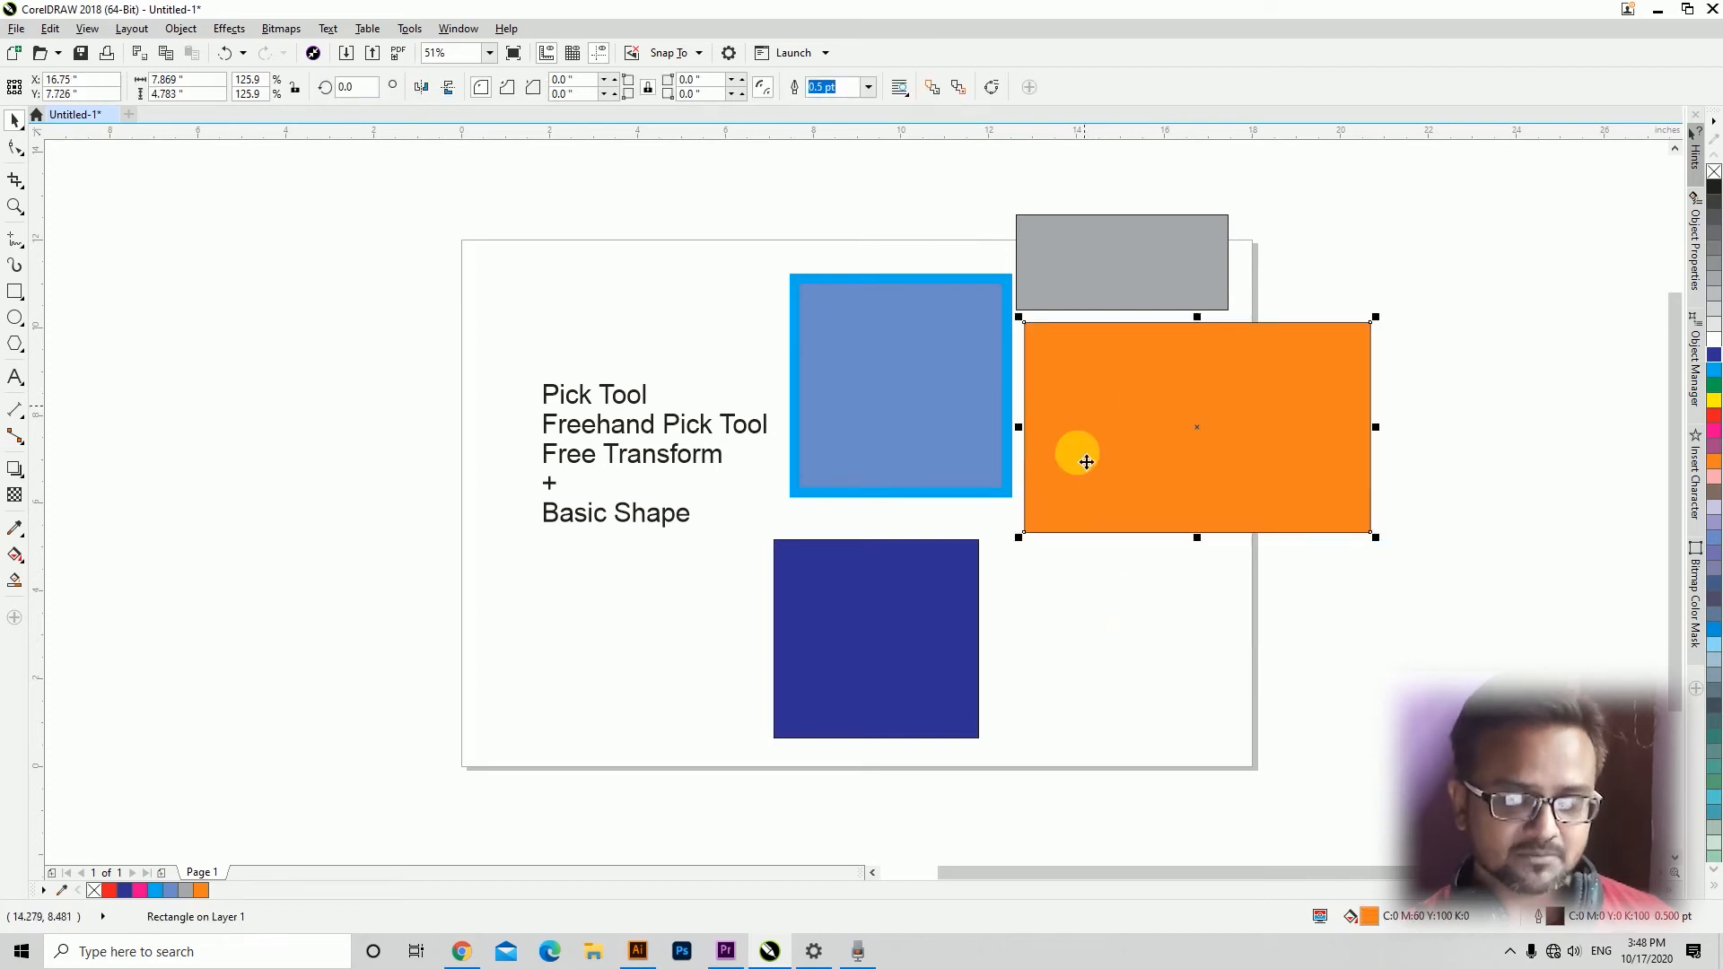
click(1134, 656)
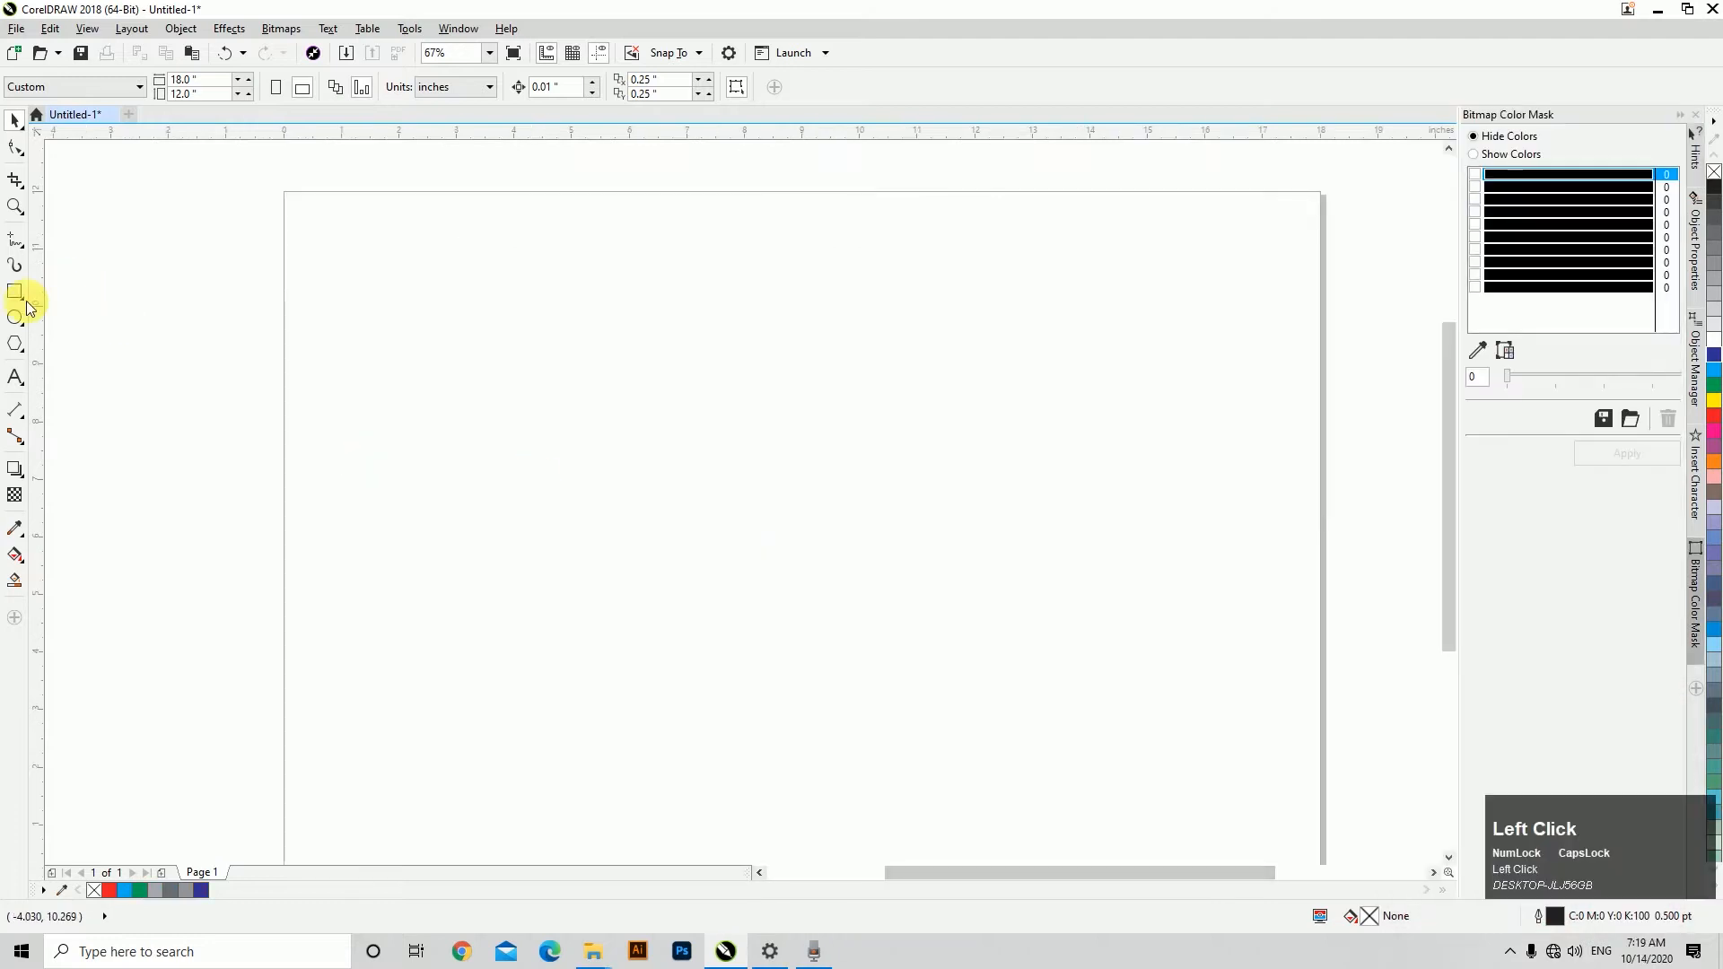
Draw a rectangle about 9.48 by 6.08 inches in the upper middle of the empty page.
click(16, 293)
drag(489, 298, 1036, 651)
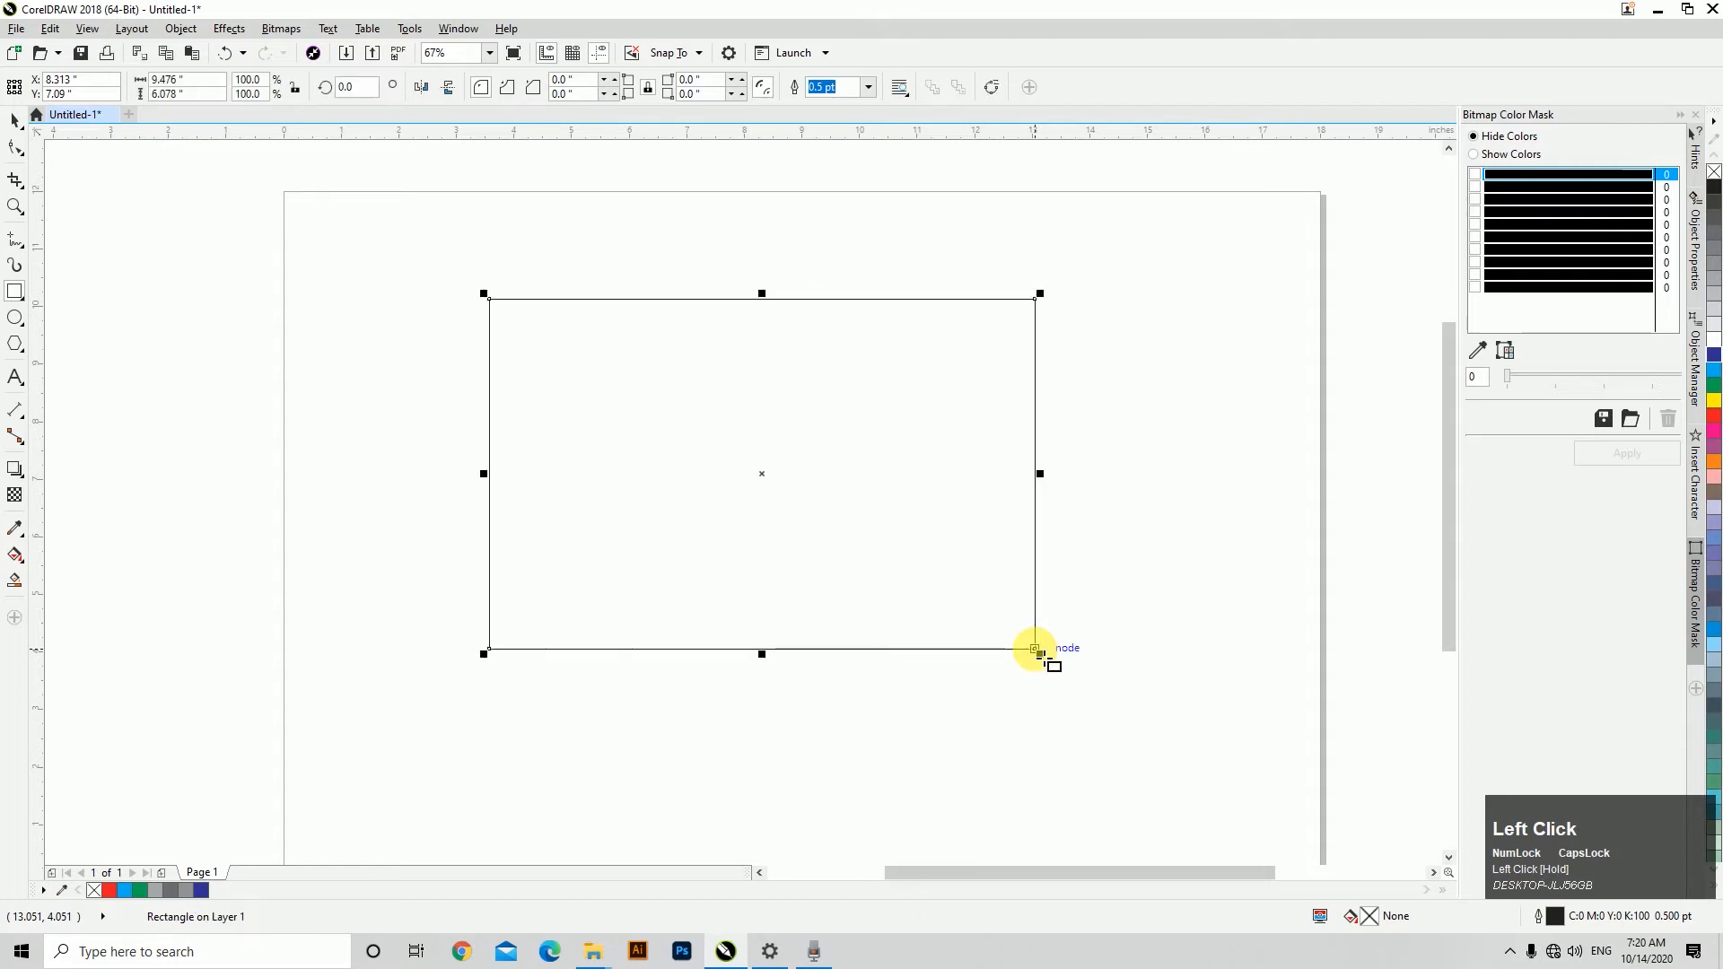
click(14, 119)
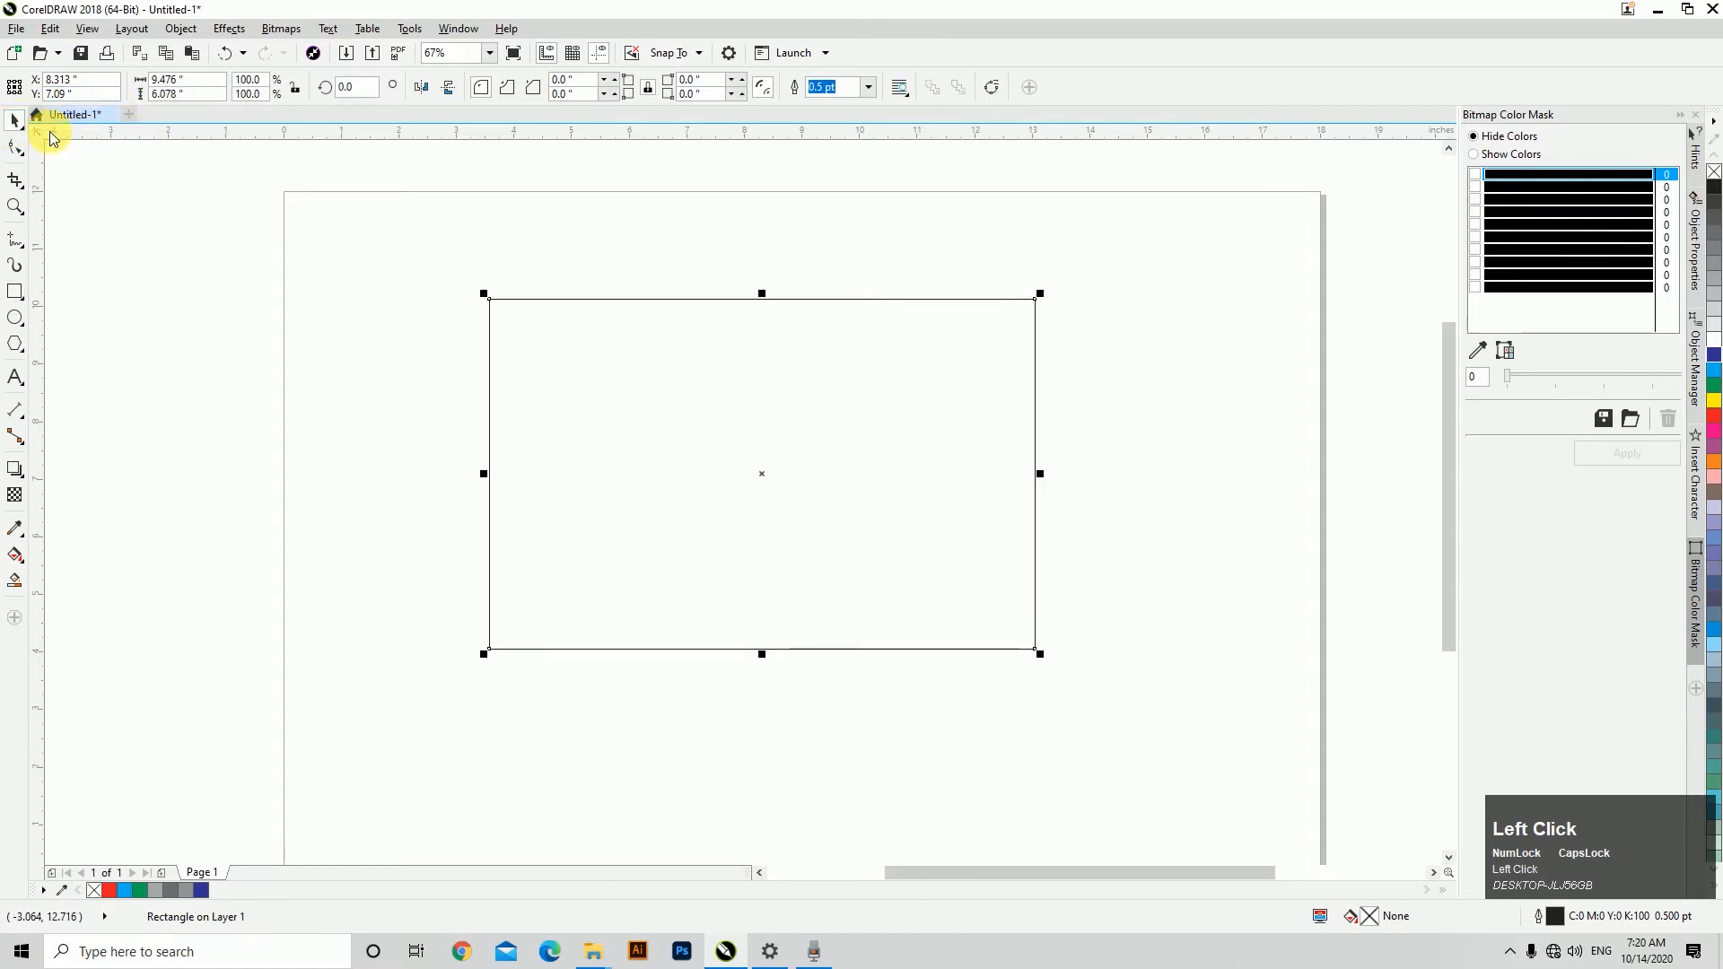
Set the rectangle's width to 10 inches and its height to 6 inches.
click(202, 82)
text(1)
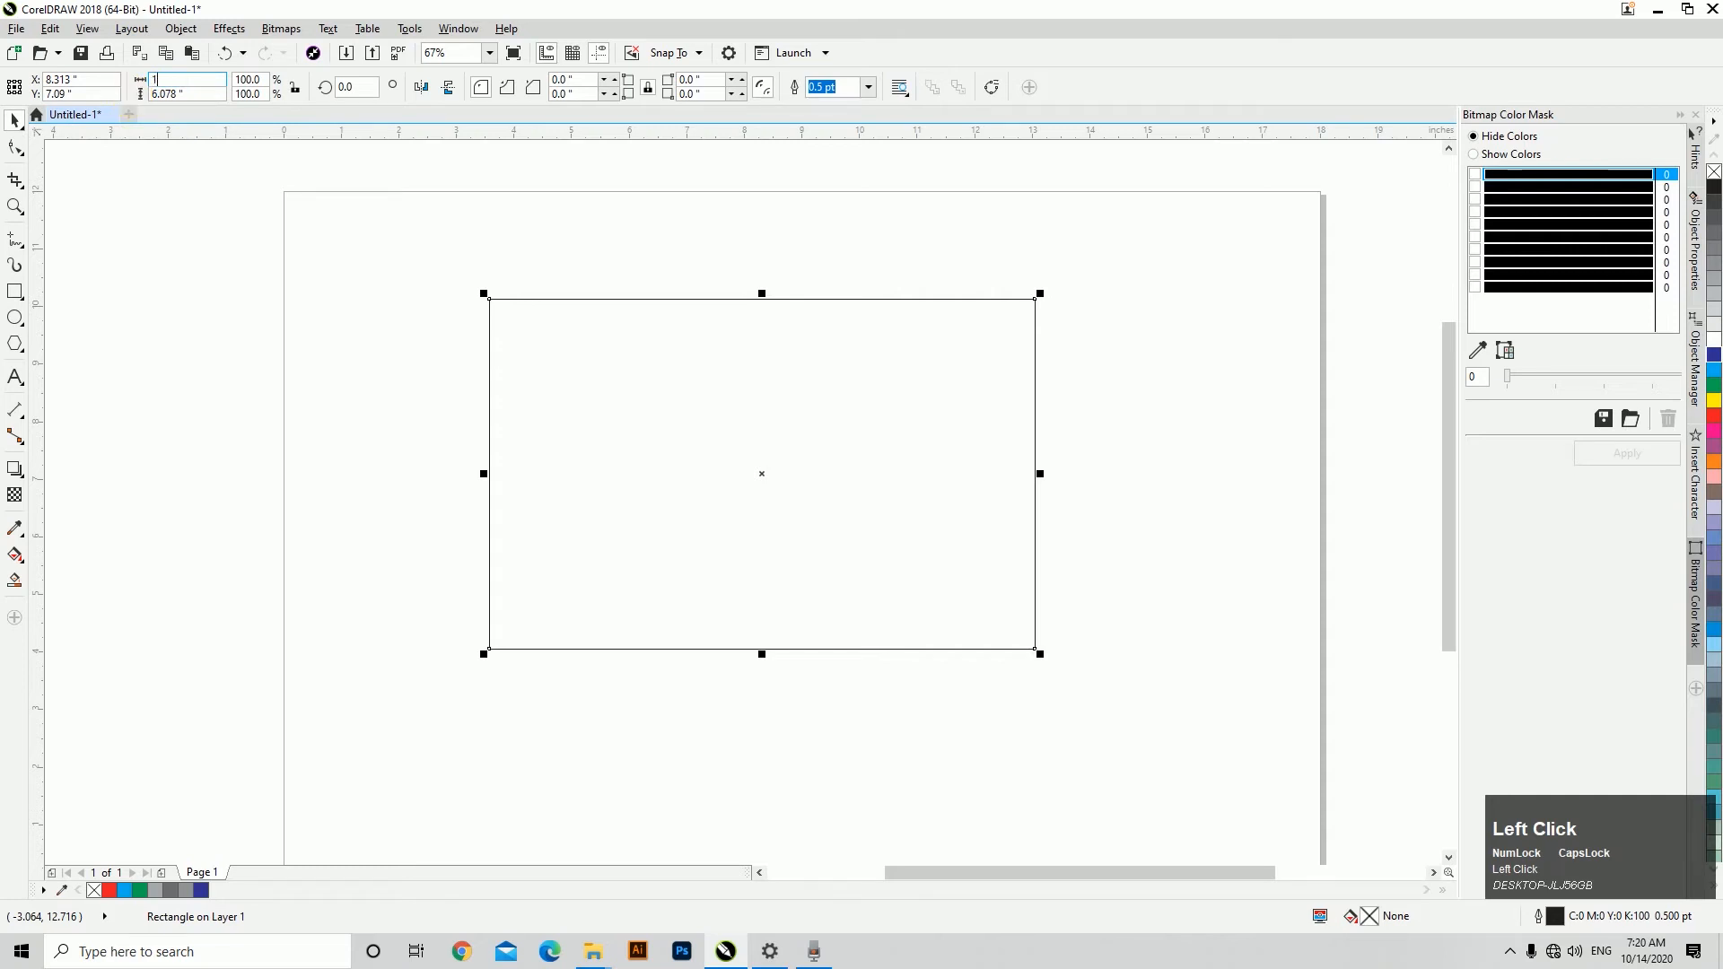
text(0)
key(Tab)
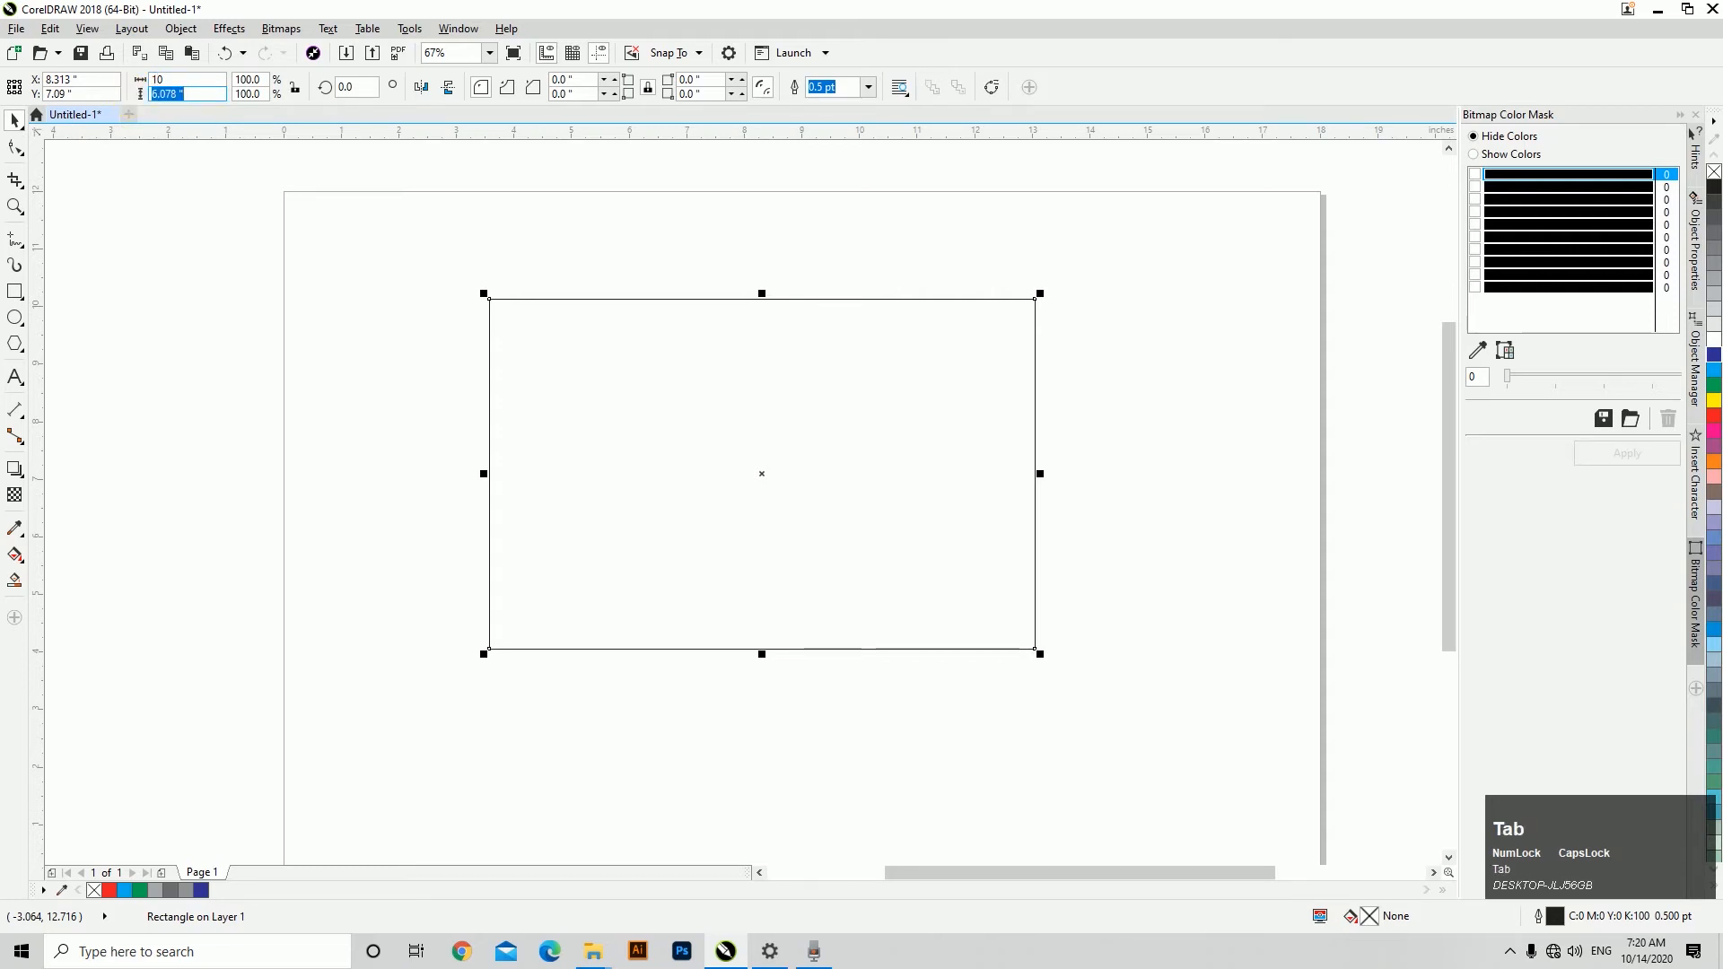
text(6)
key(Return)
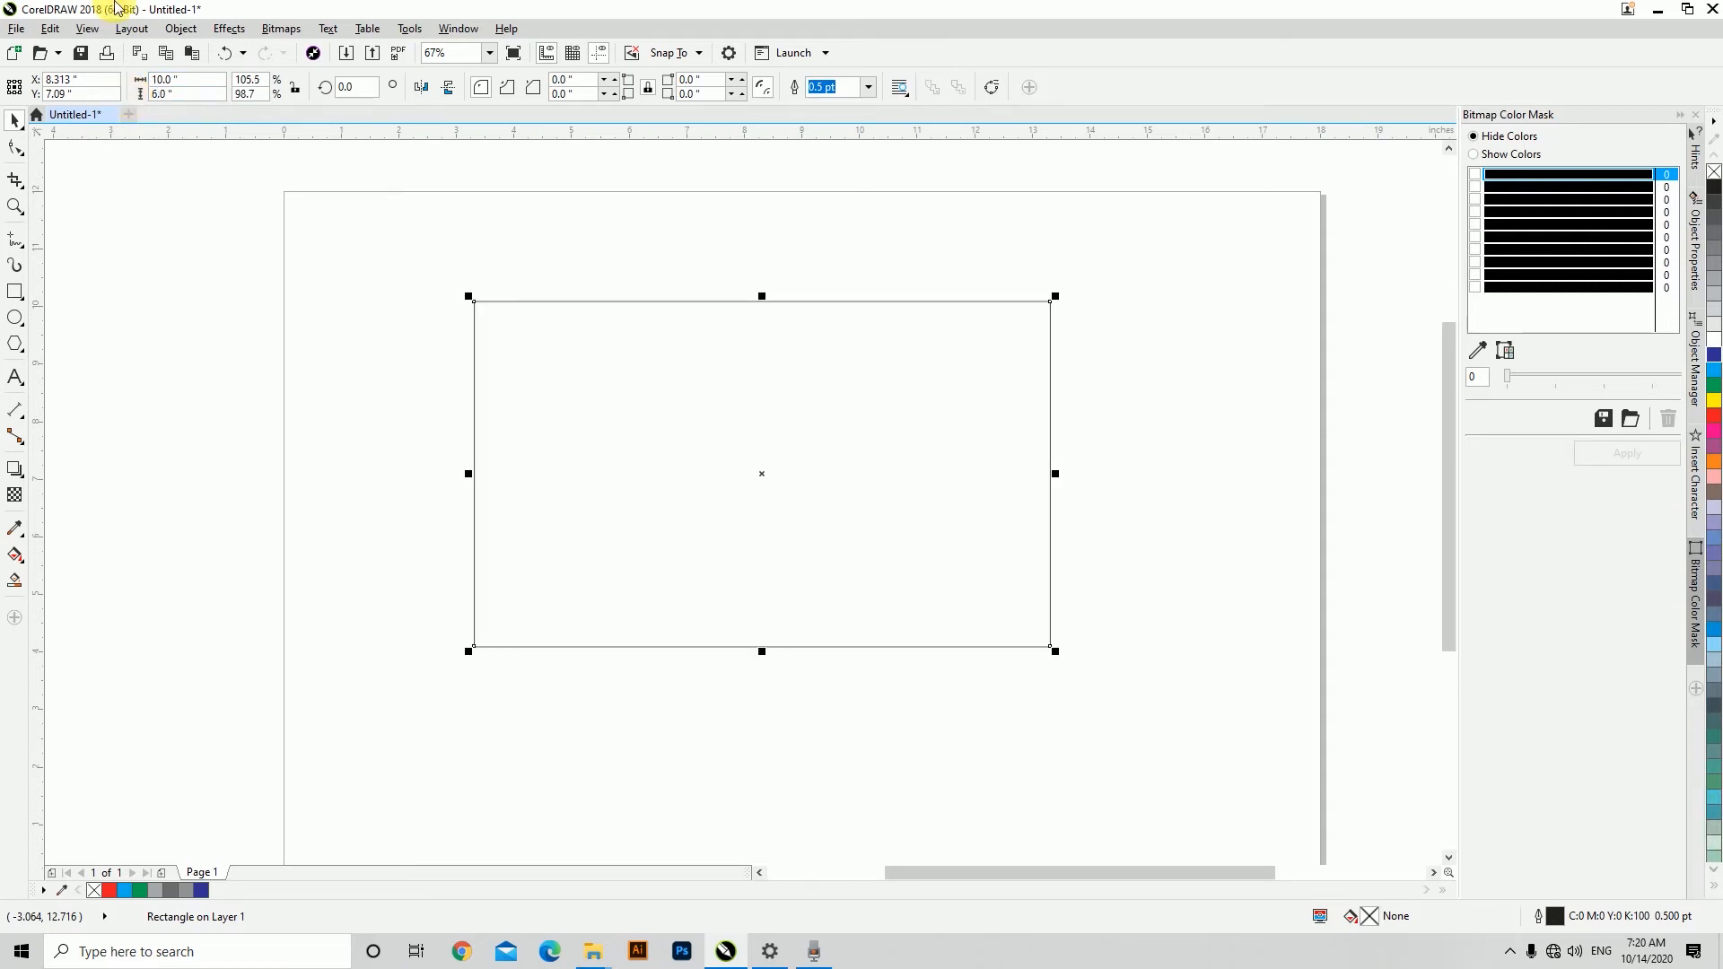
click(670, 256)
click(739, 431)
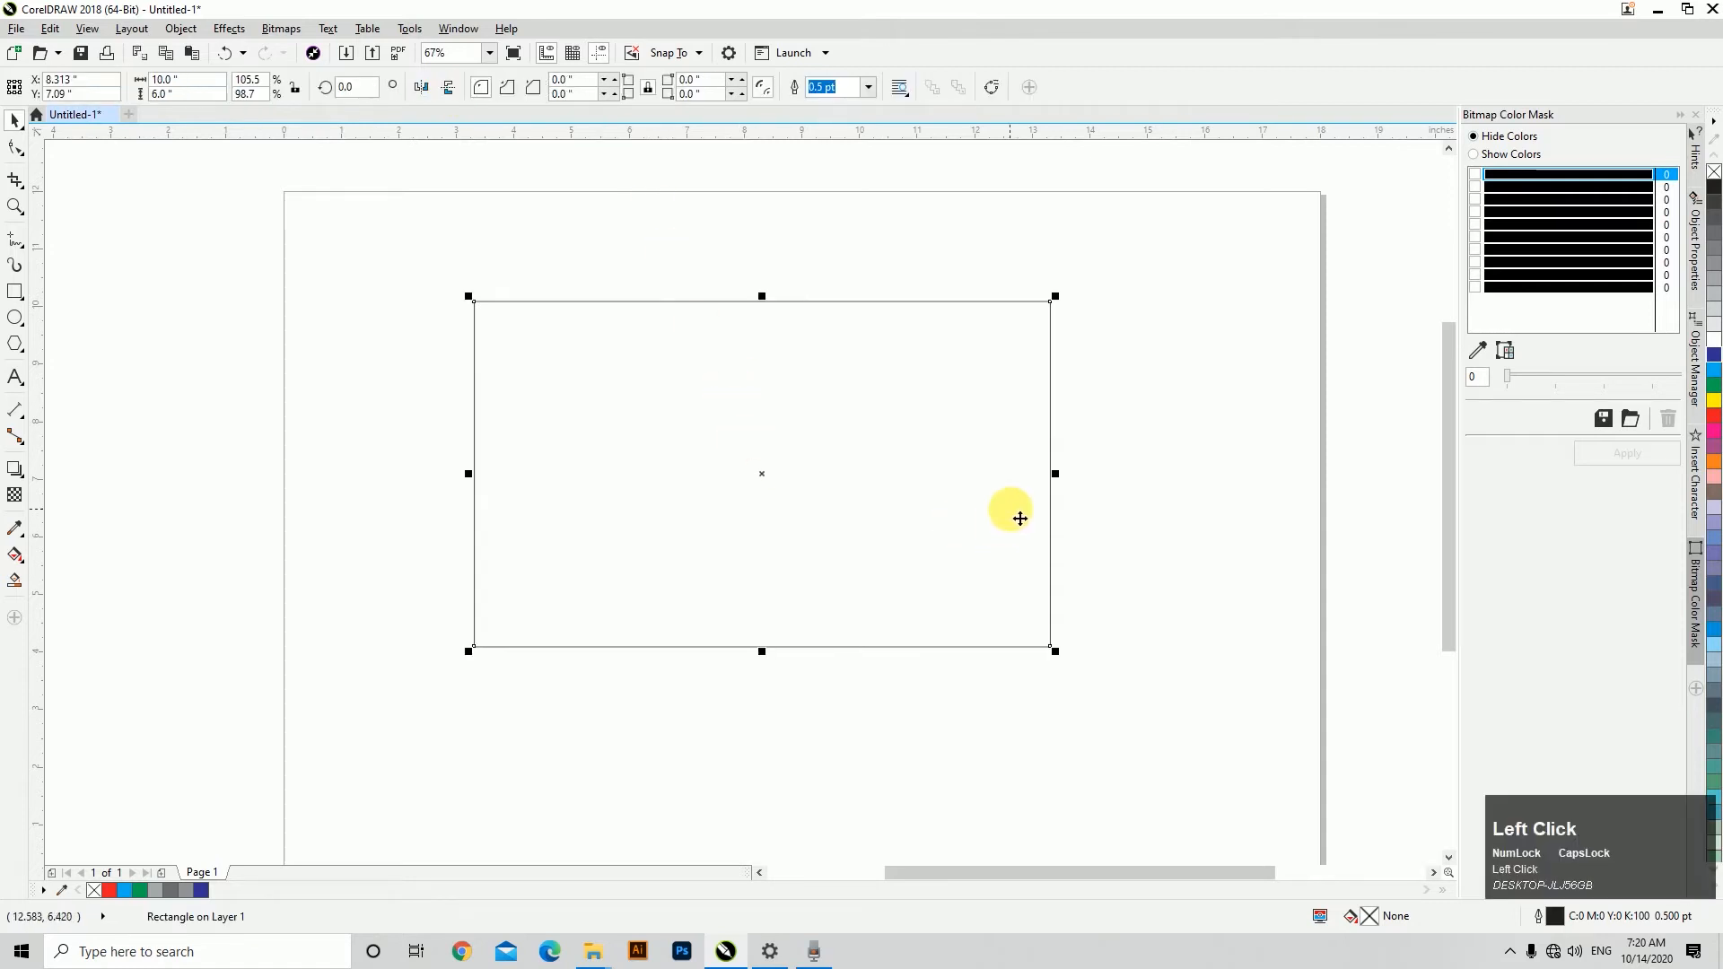
Set the rectangle's height to 7 inches.
click(184, 93)
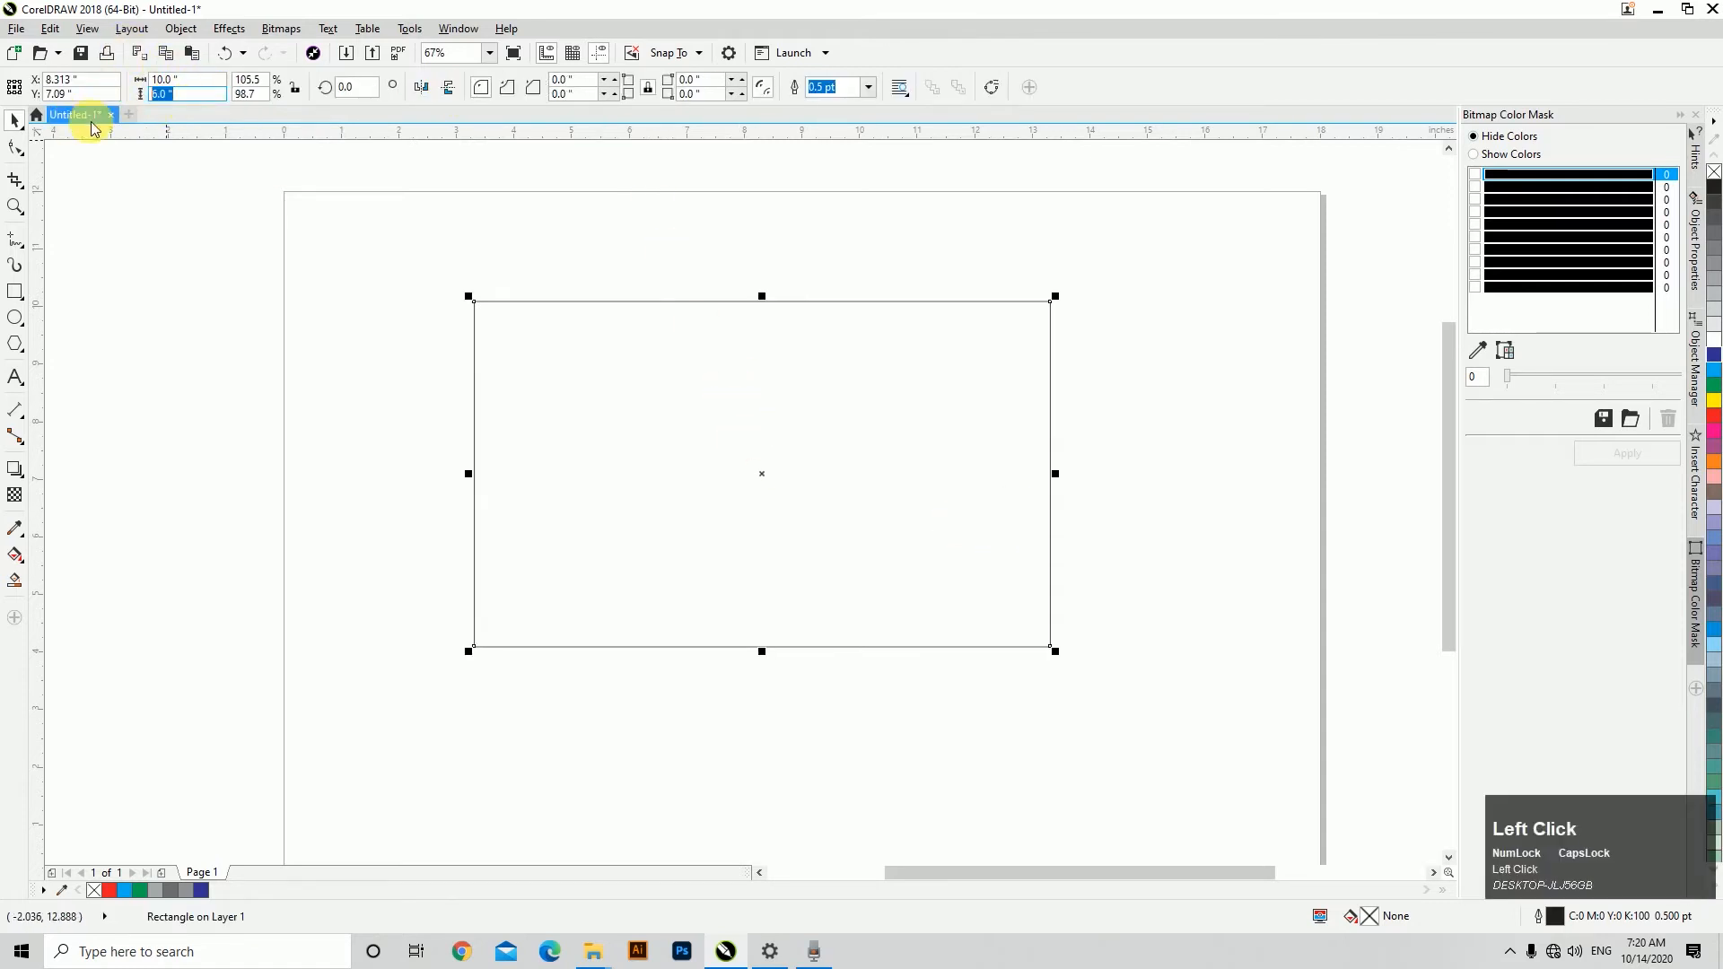
text(7)
key(Return)
click(370, 305)
click(565, 509)
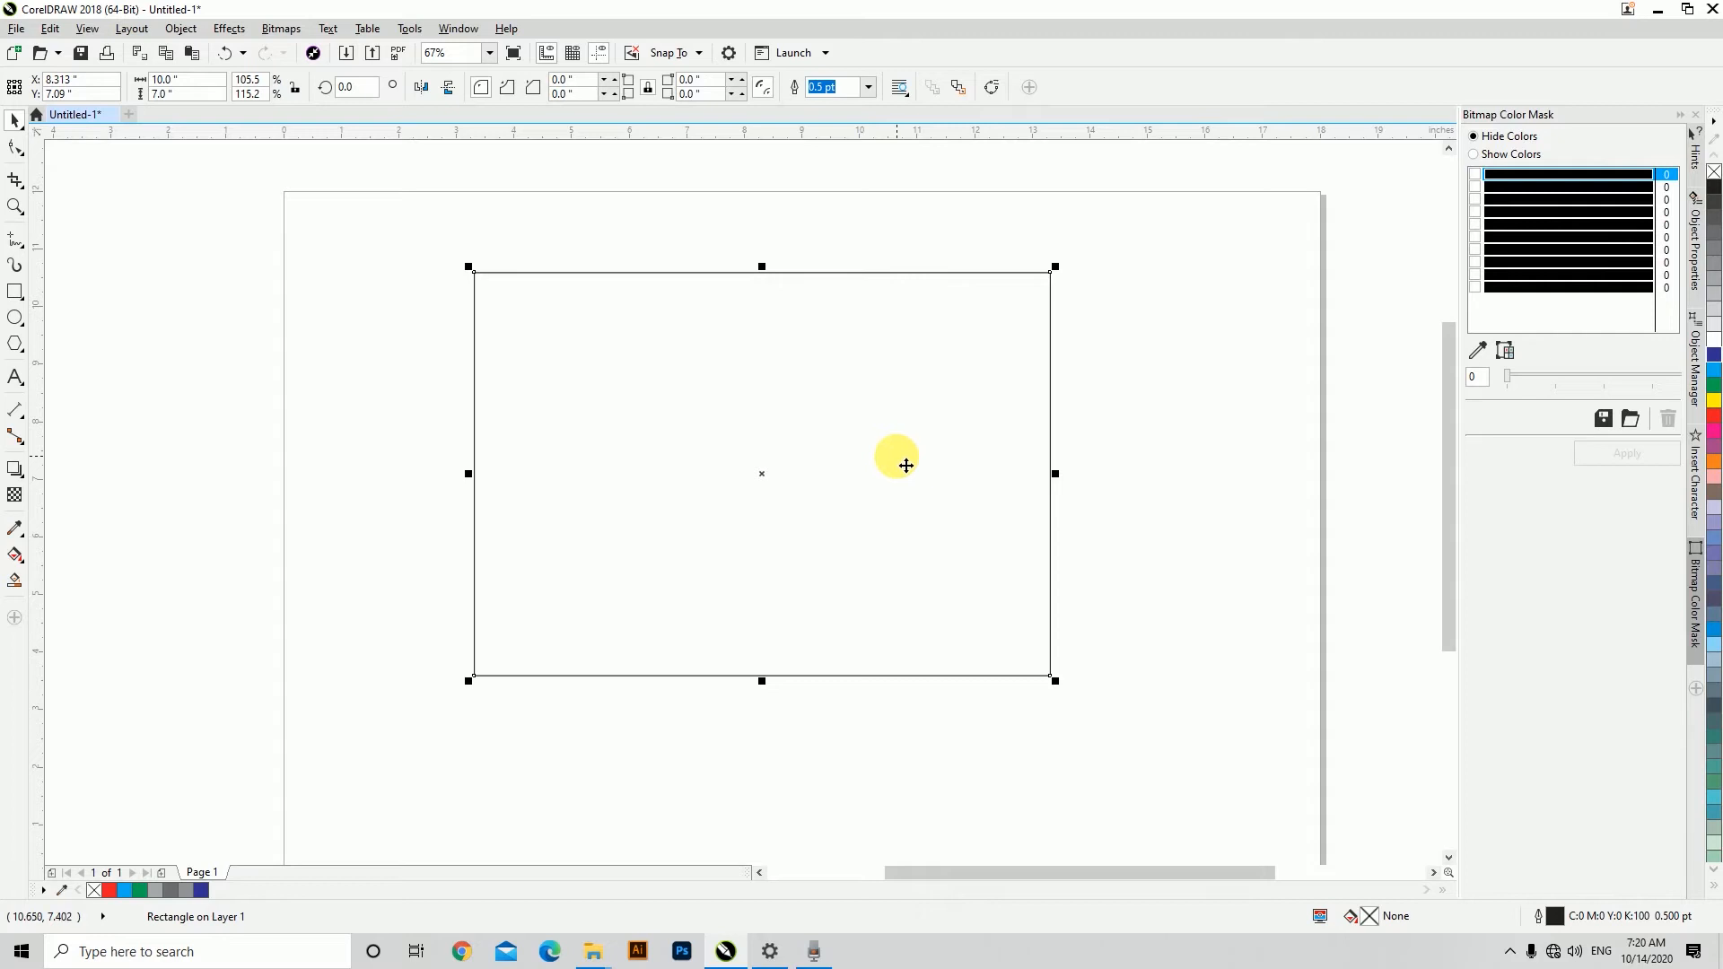
Create a smaller concentric copy of the rectangle, about 8.91 by 6.23 inches, inside the original.
click(16, 120)
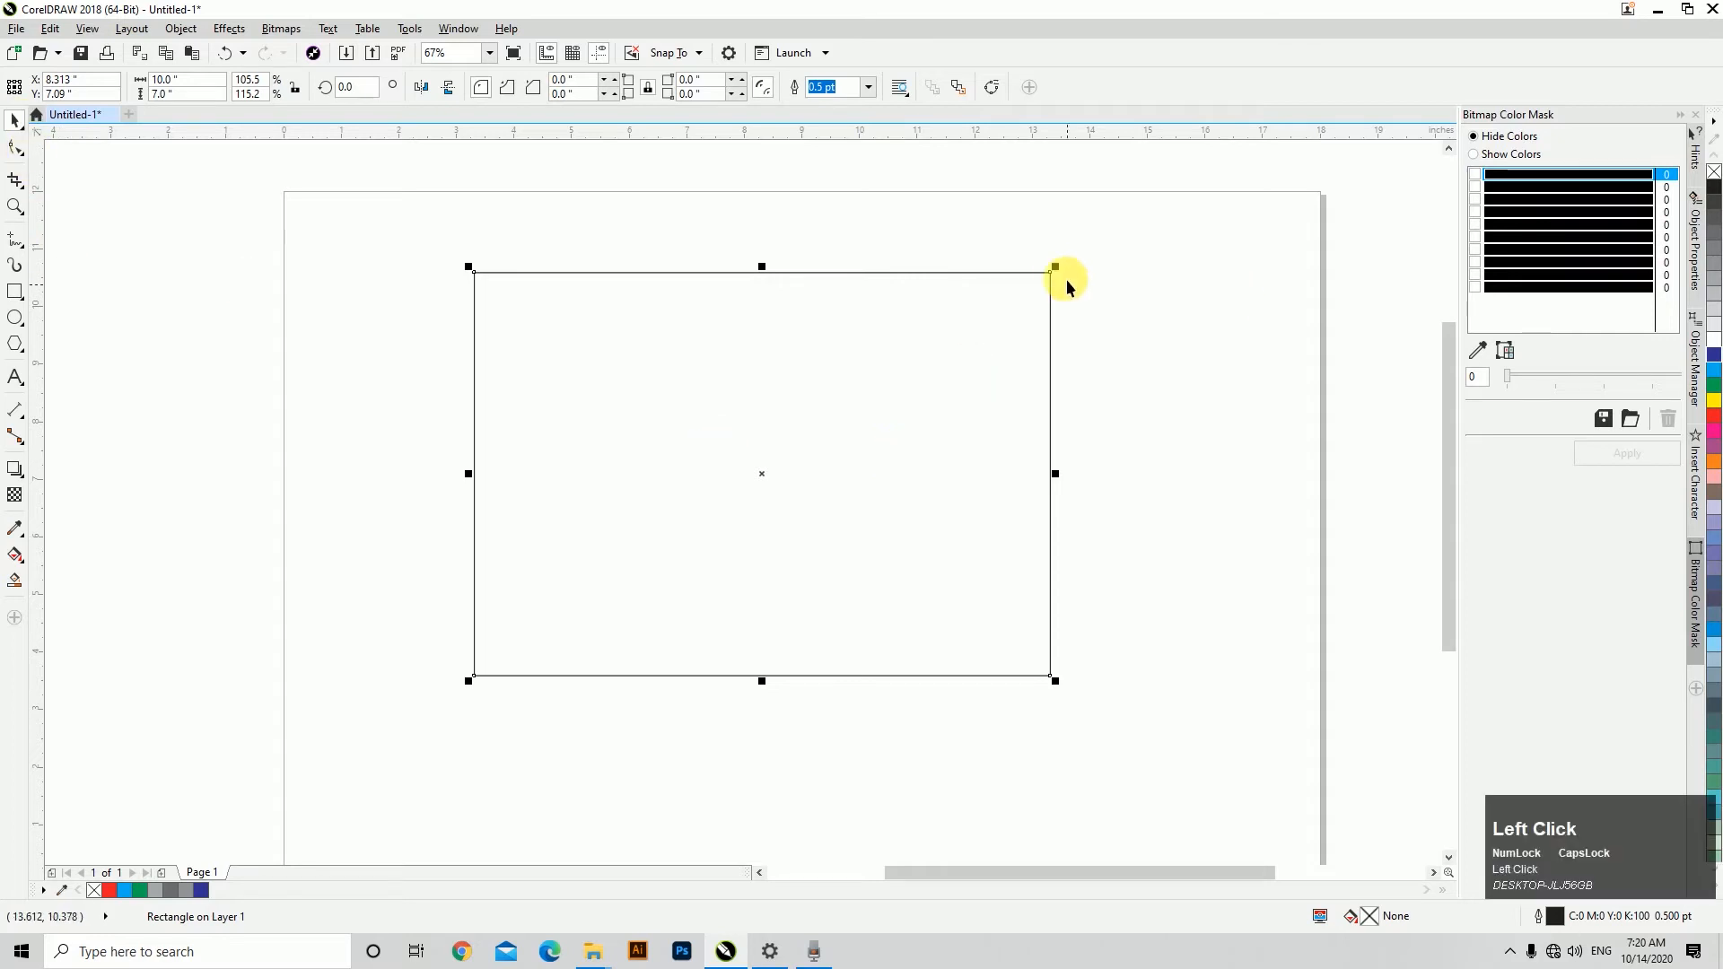
drag(1059, 269, 1081, 294)
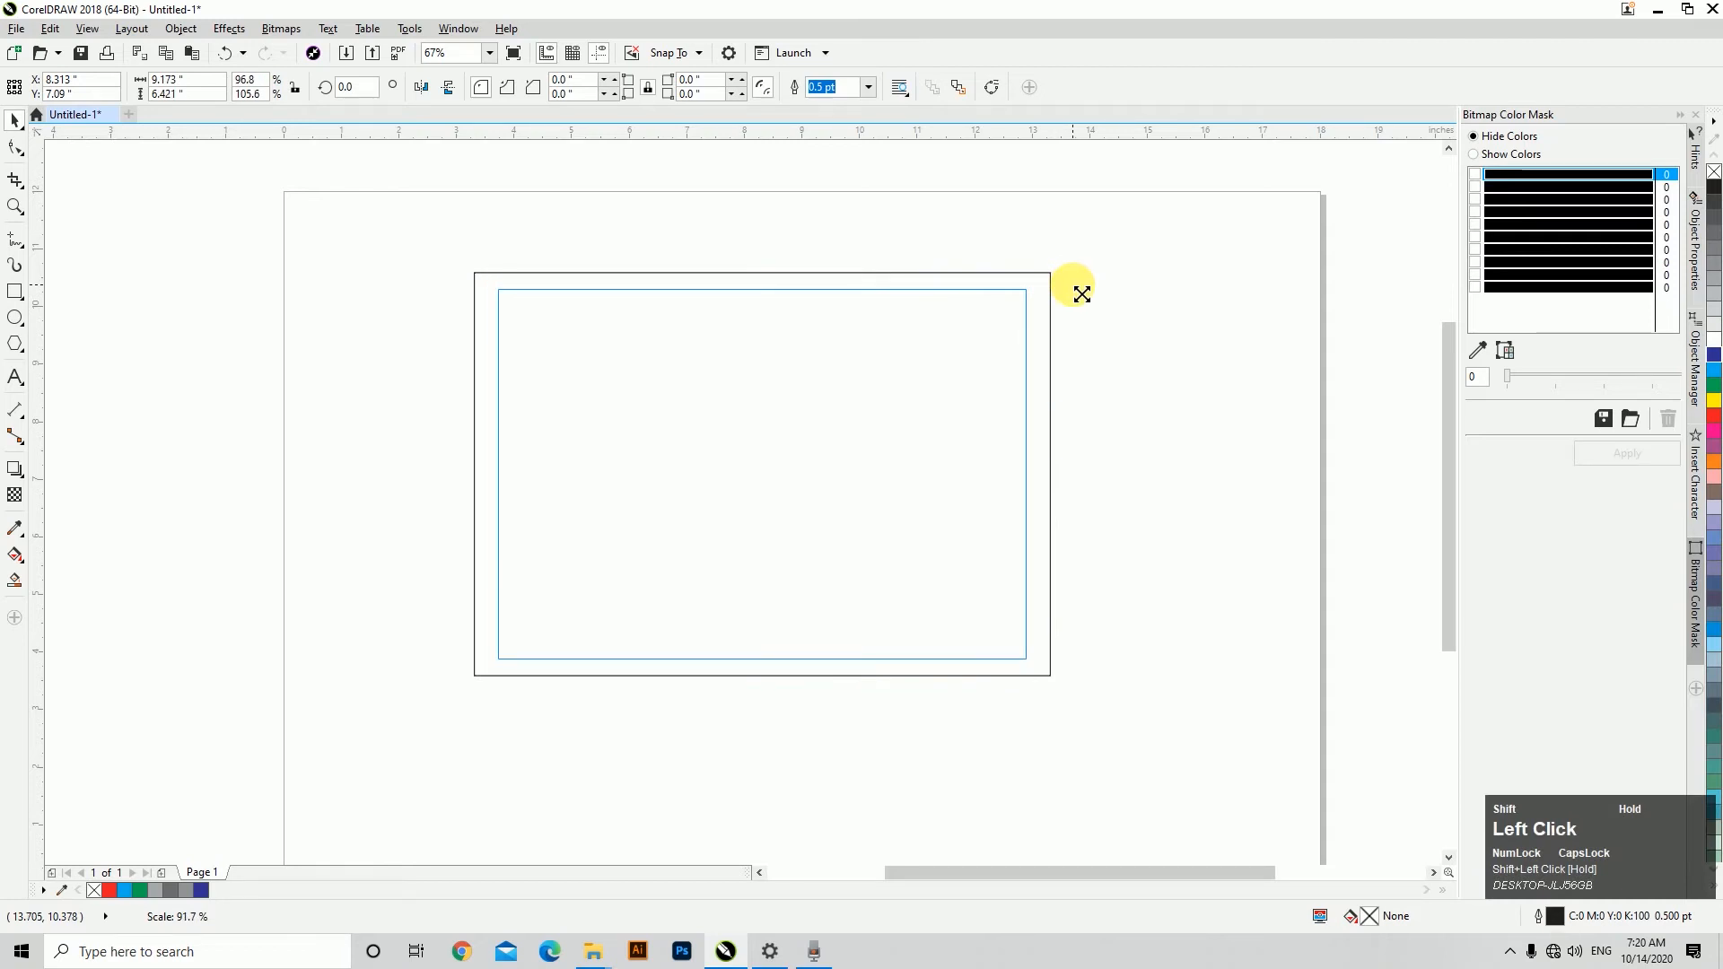
drag(1082, 295, 1104, 300)
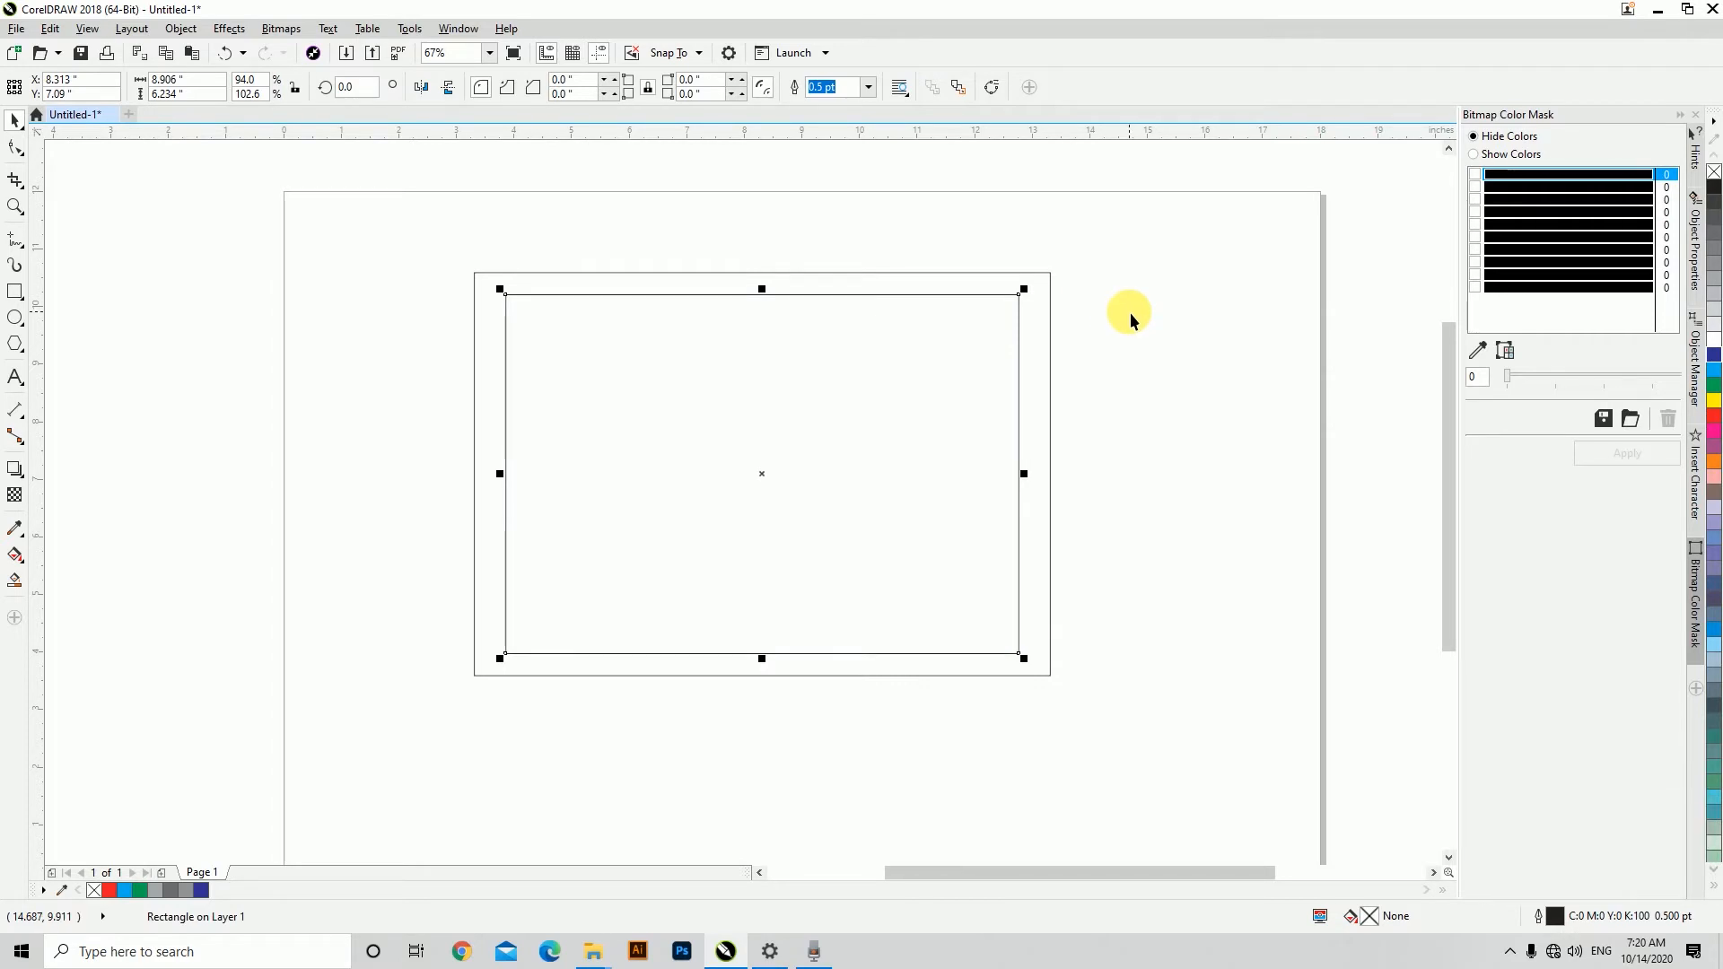
Create another slightly smaller concentric copy just inside the inner rectangle and clear the selection.
key(shift)
drag(1036, 298, 1044, 295)
click(1179, 423)
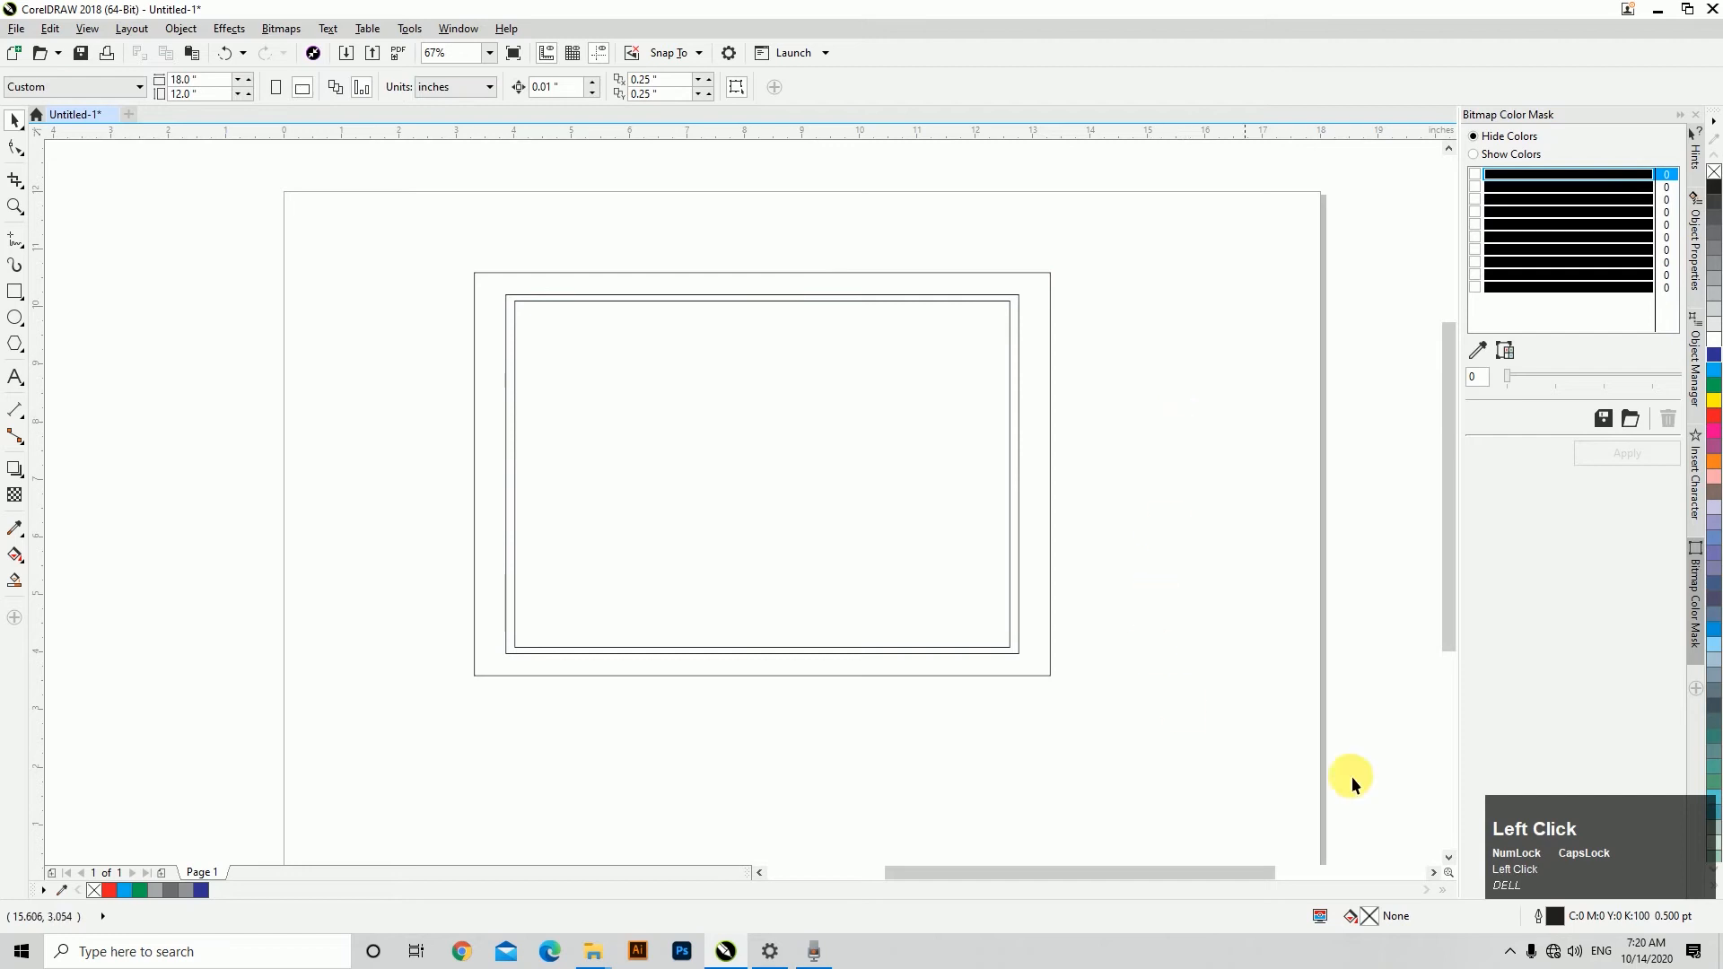
Draw a narrow upright rectangle about 1.70 by 5.94 inches across the large rectangle's left edge.
click(1448, 859)
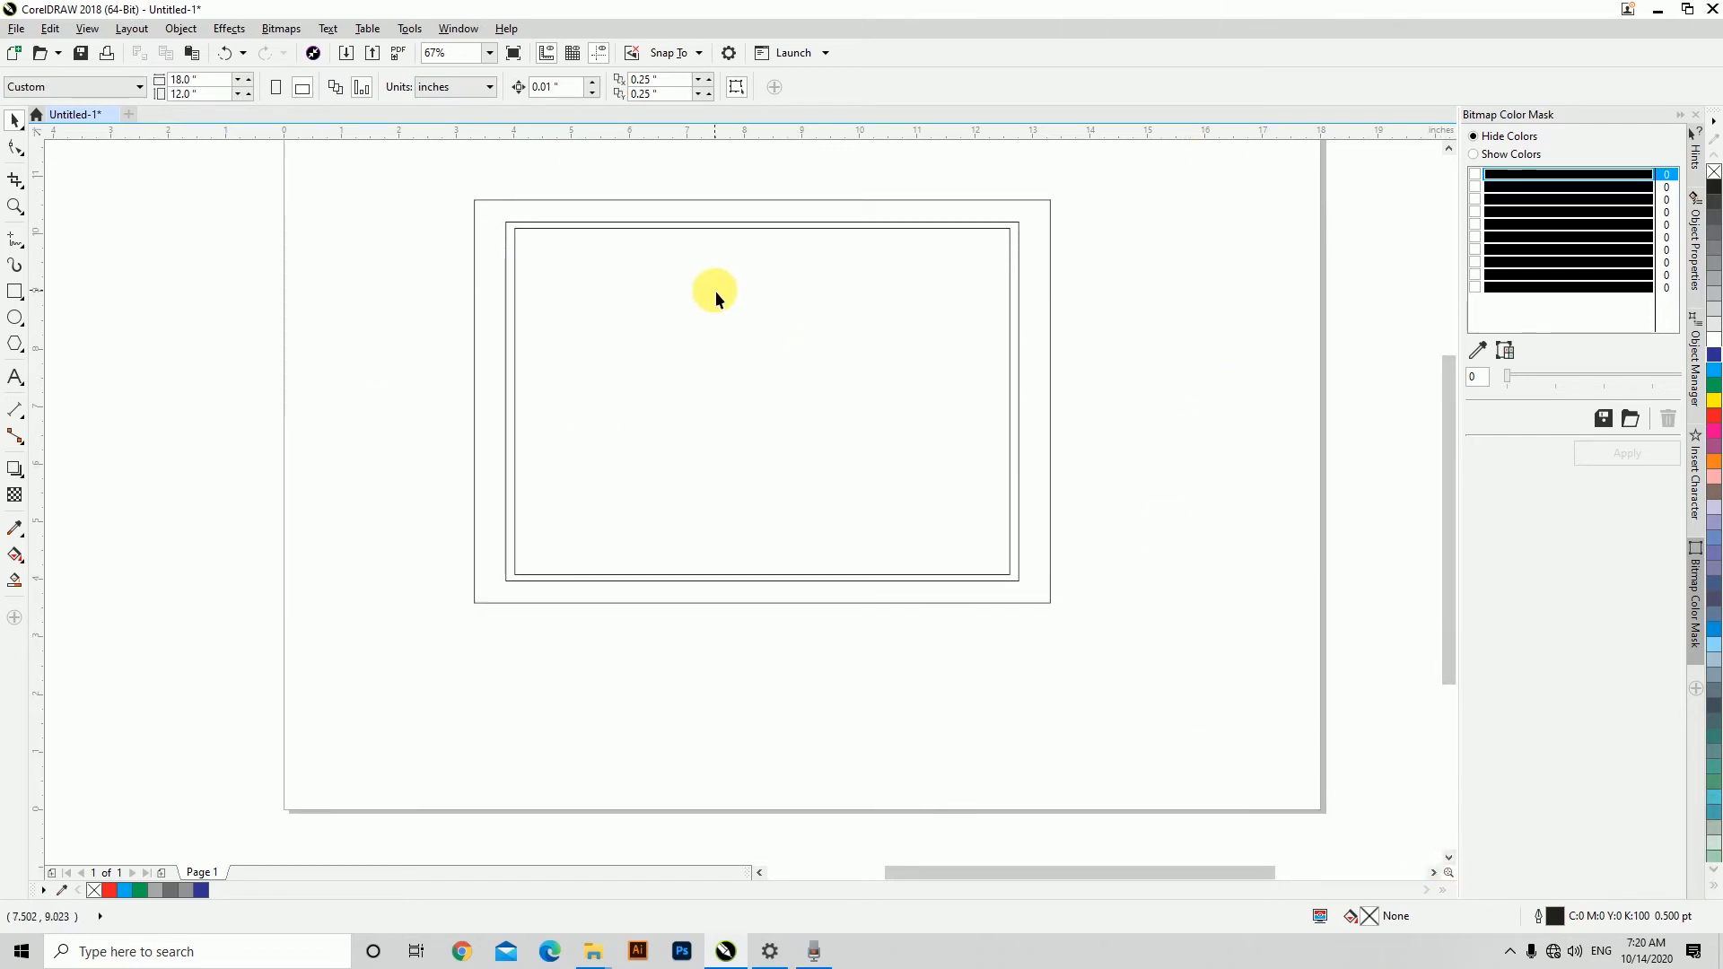
click(22, 294)
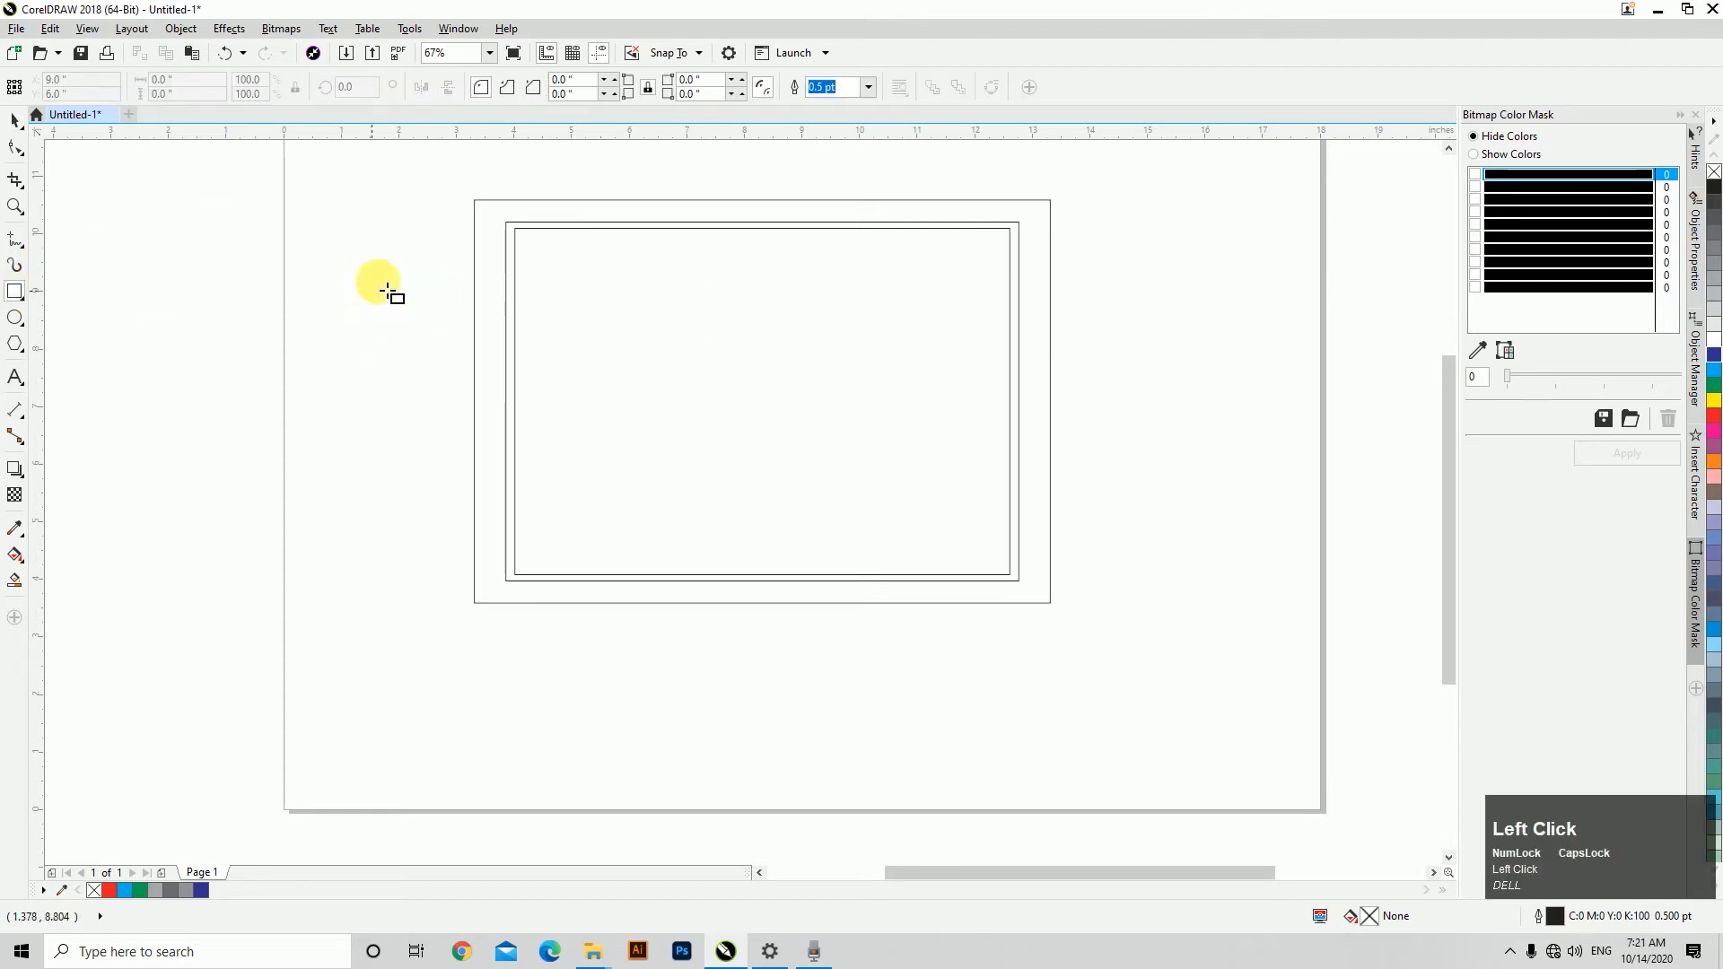
drag(418, 241, 505, 576)
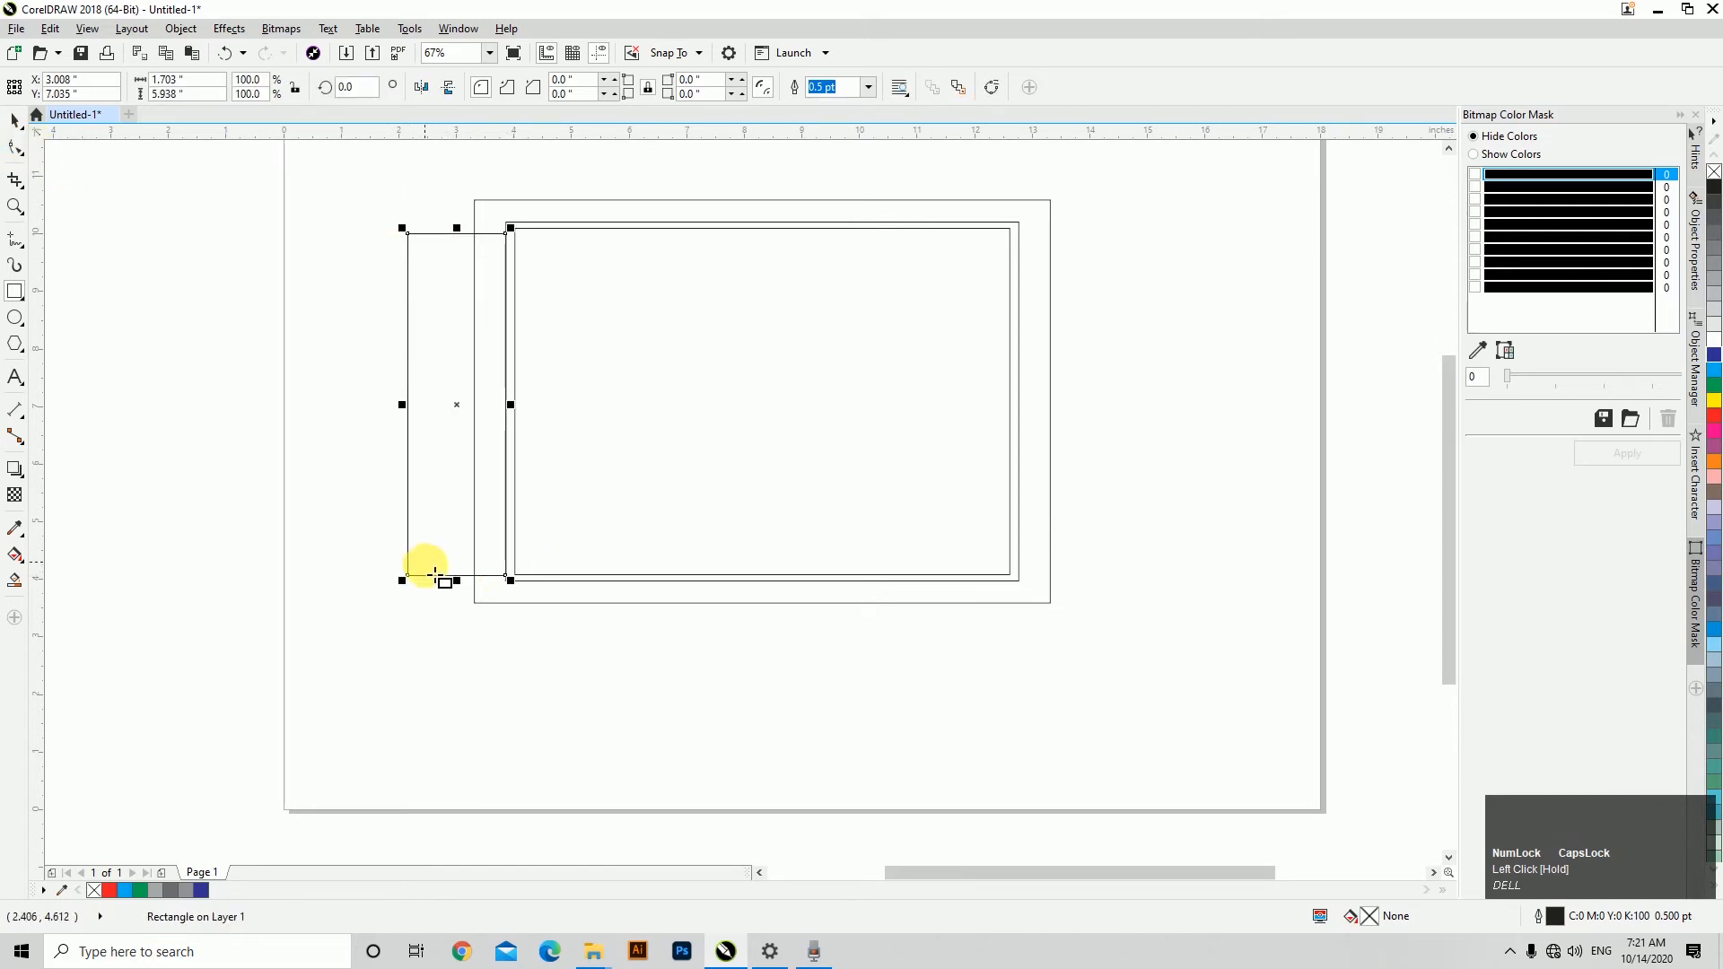
Round the narrow rectangle's corners to about 0.545 inches and centre it on the large rectangle's left edge at X 3.313, Y 7.09.
click(17, 148)
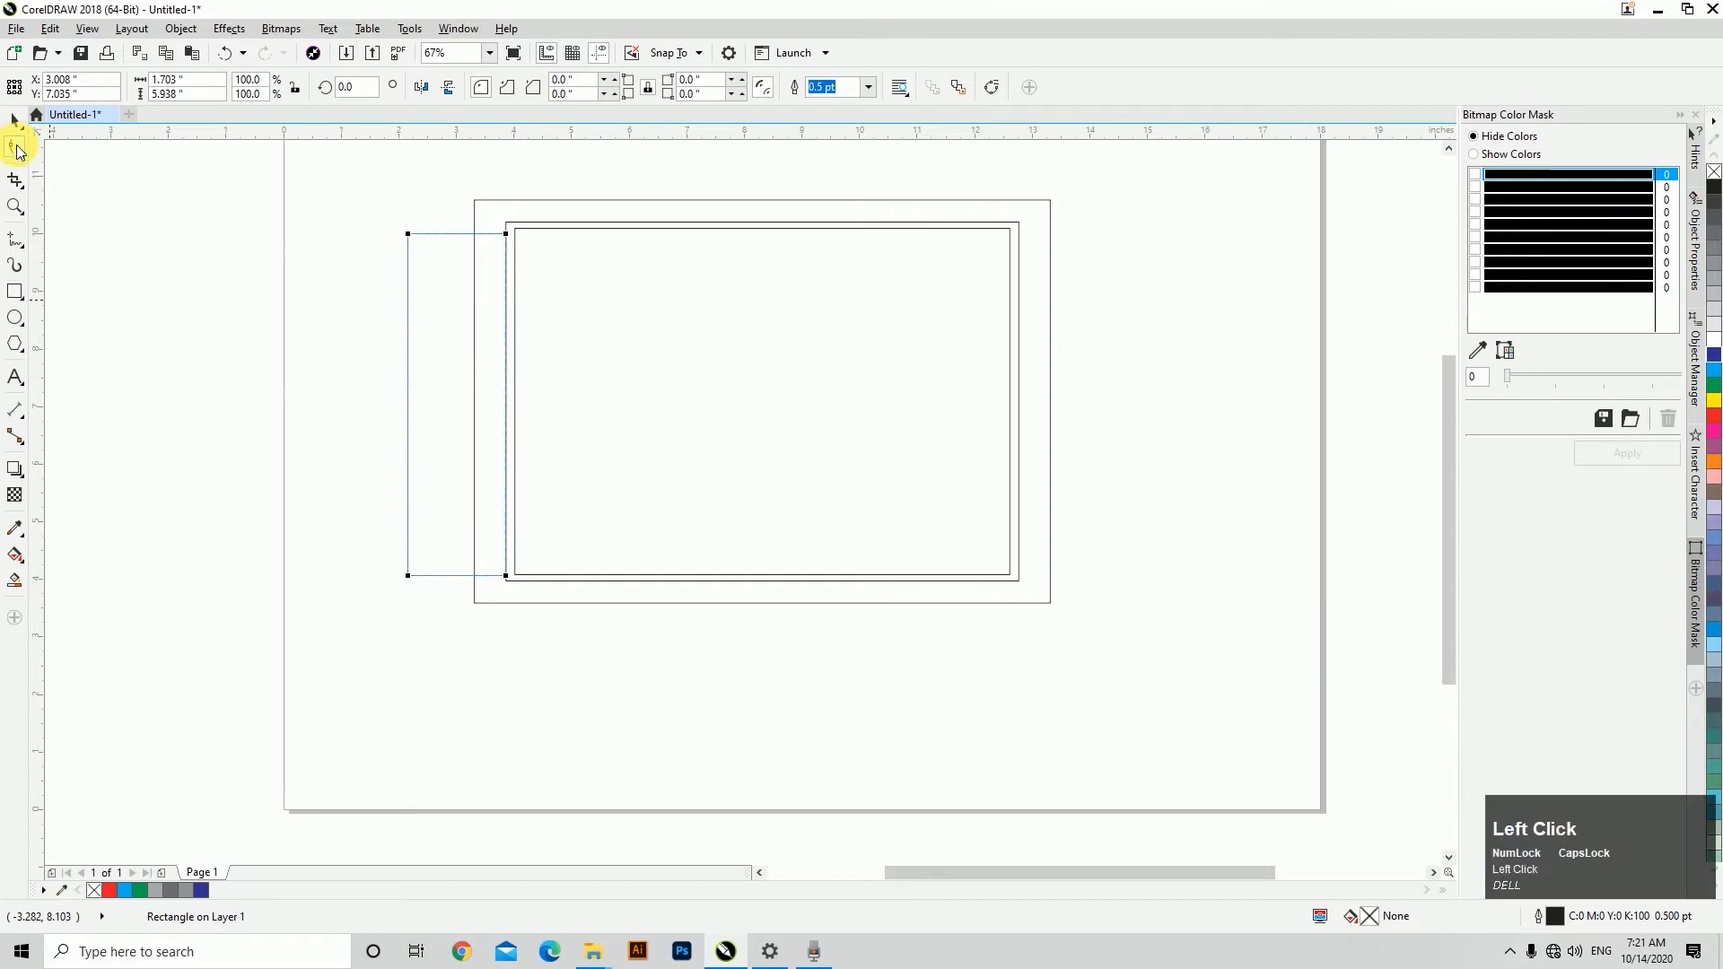
drag(407, 233, 413, 275)
key(space)
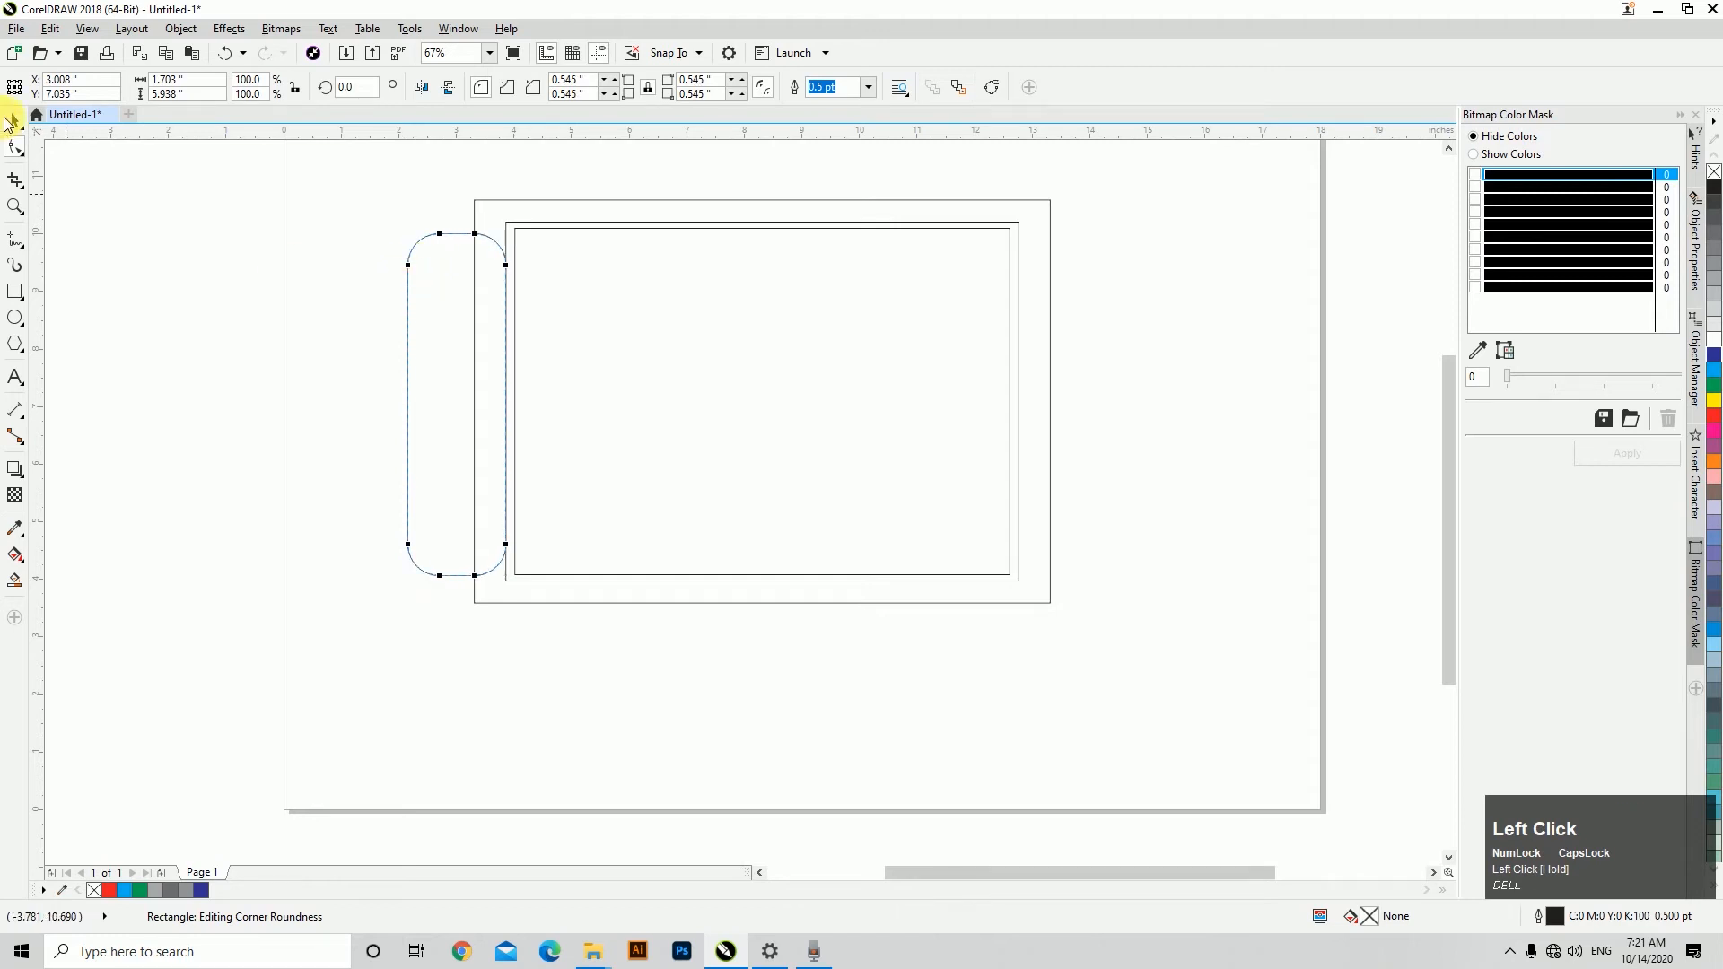
drag(461, 407, 473, 404)
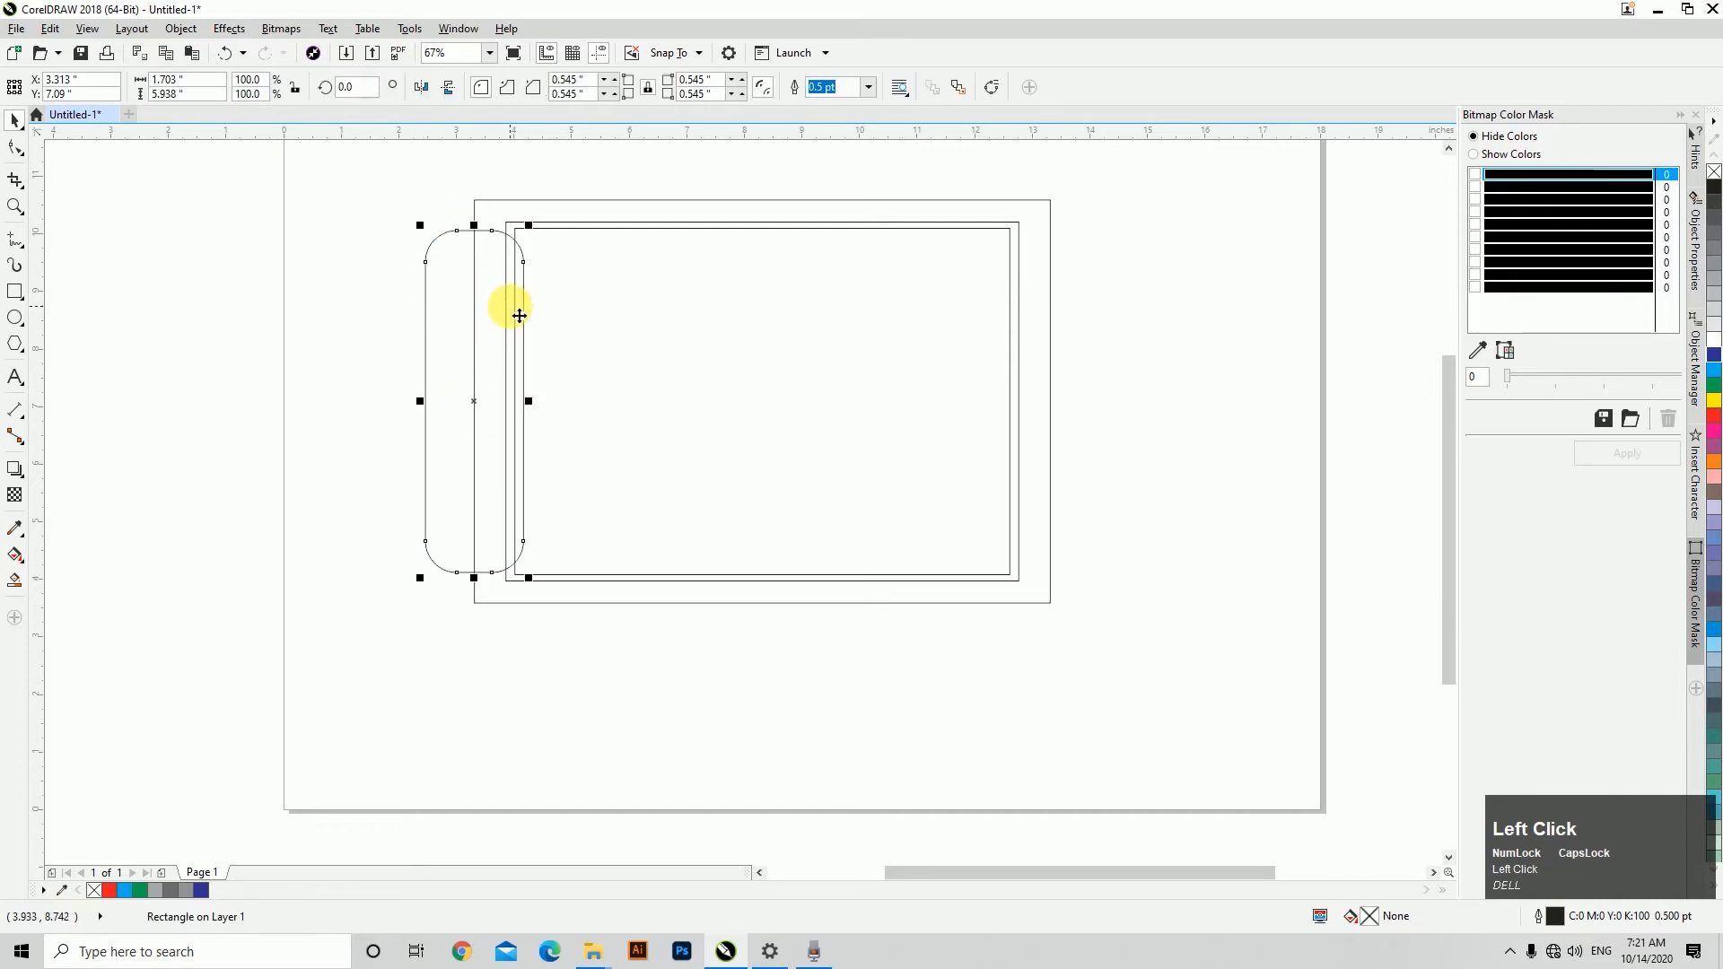
Duplicate the rounded rectangle leftwards to about X 2.66 and shorten the copy about its centre to about 3.52 inches high.
drag(454, 302, 419, 313)
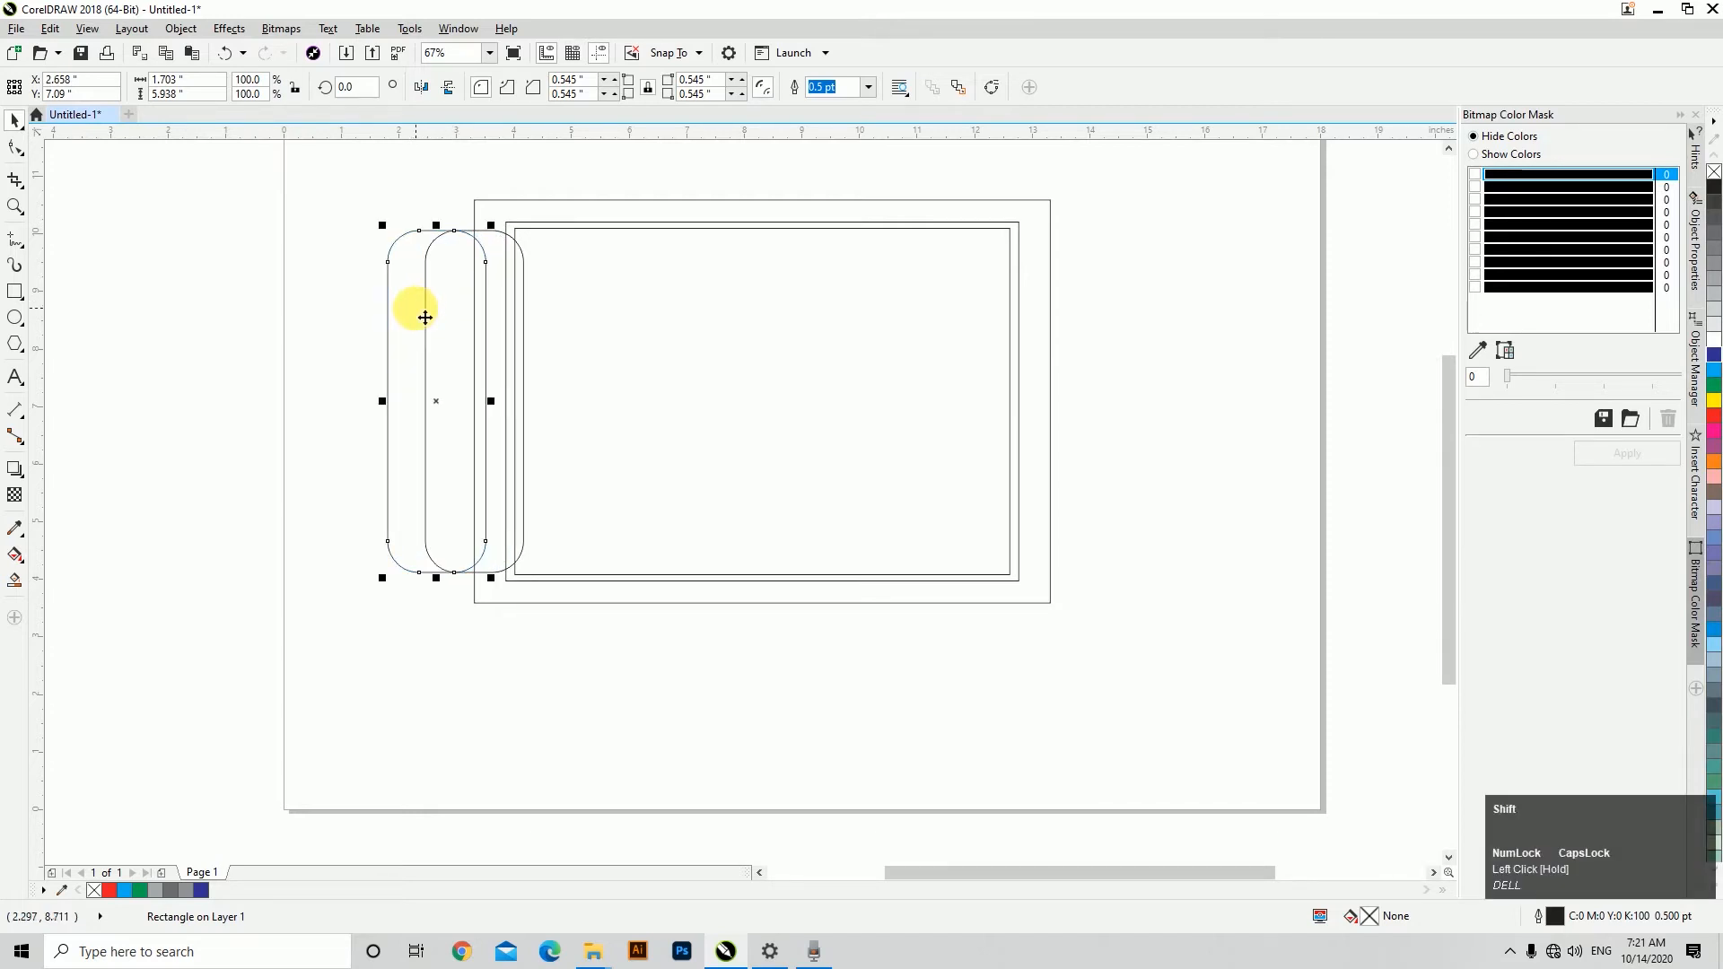
drag(440, 228, 462, 303)
click(540, 213)
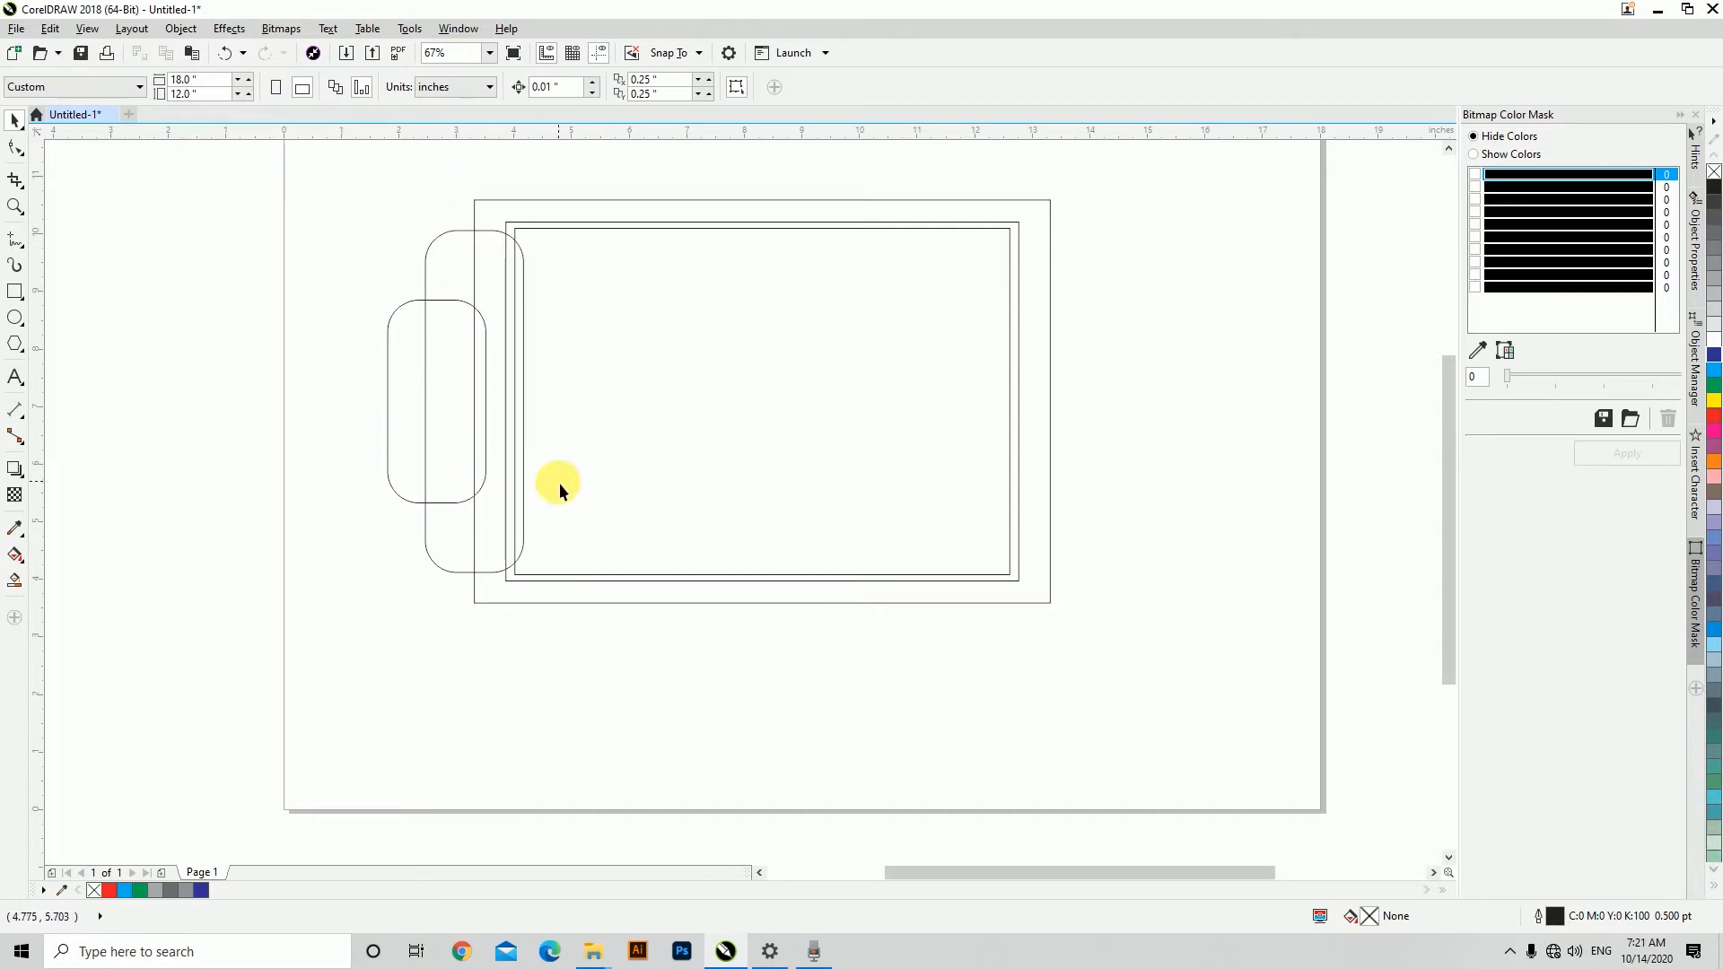
drag(334, 222, 651, 630)
click(15, 291)
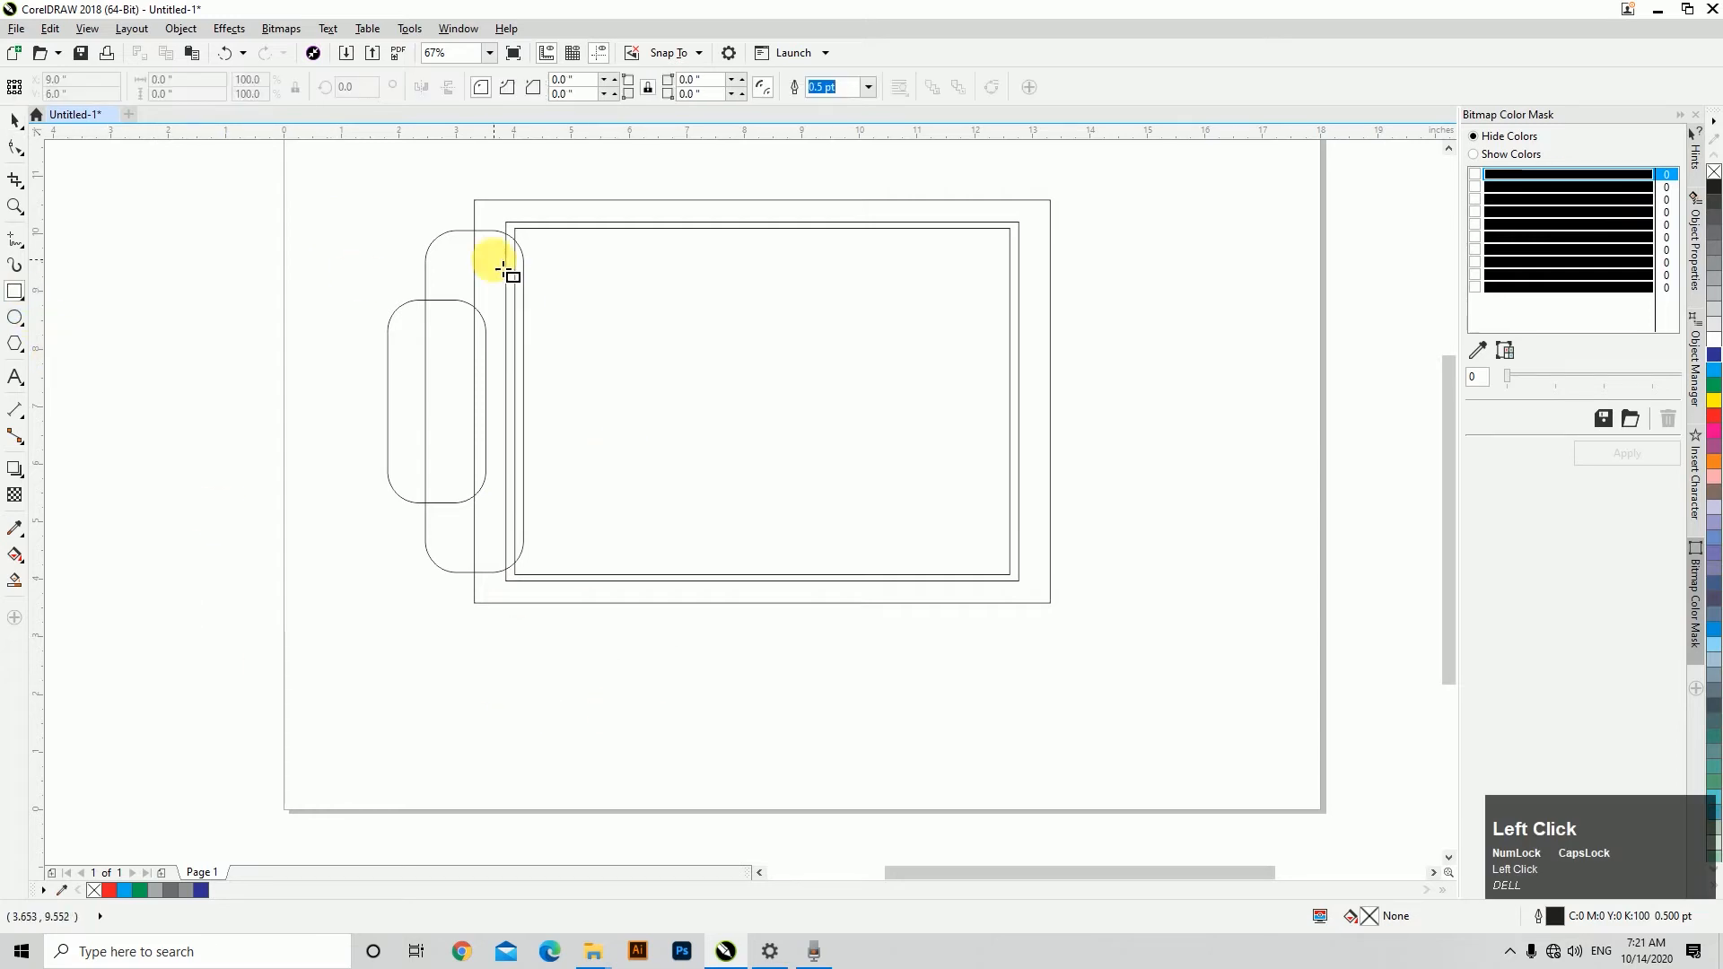
click(15, 123)
Fill the short rounded rectangle with 90% black, the tall rounded one with medium grey and the large outer rectangle with black.
click(391, 351)
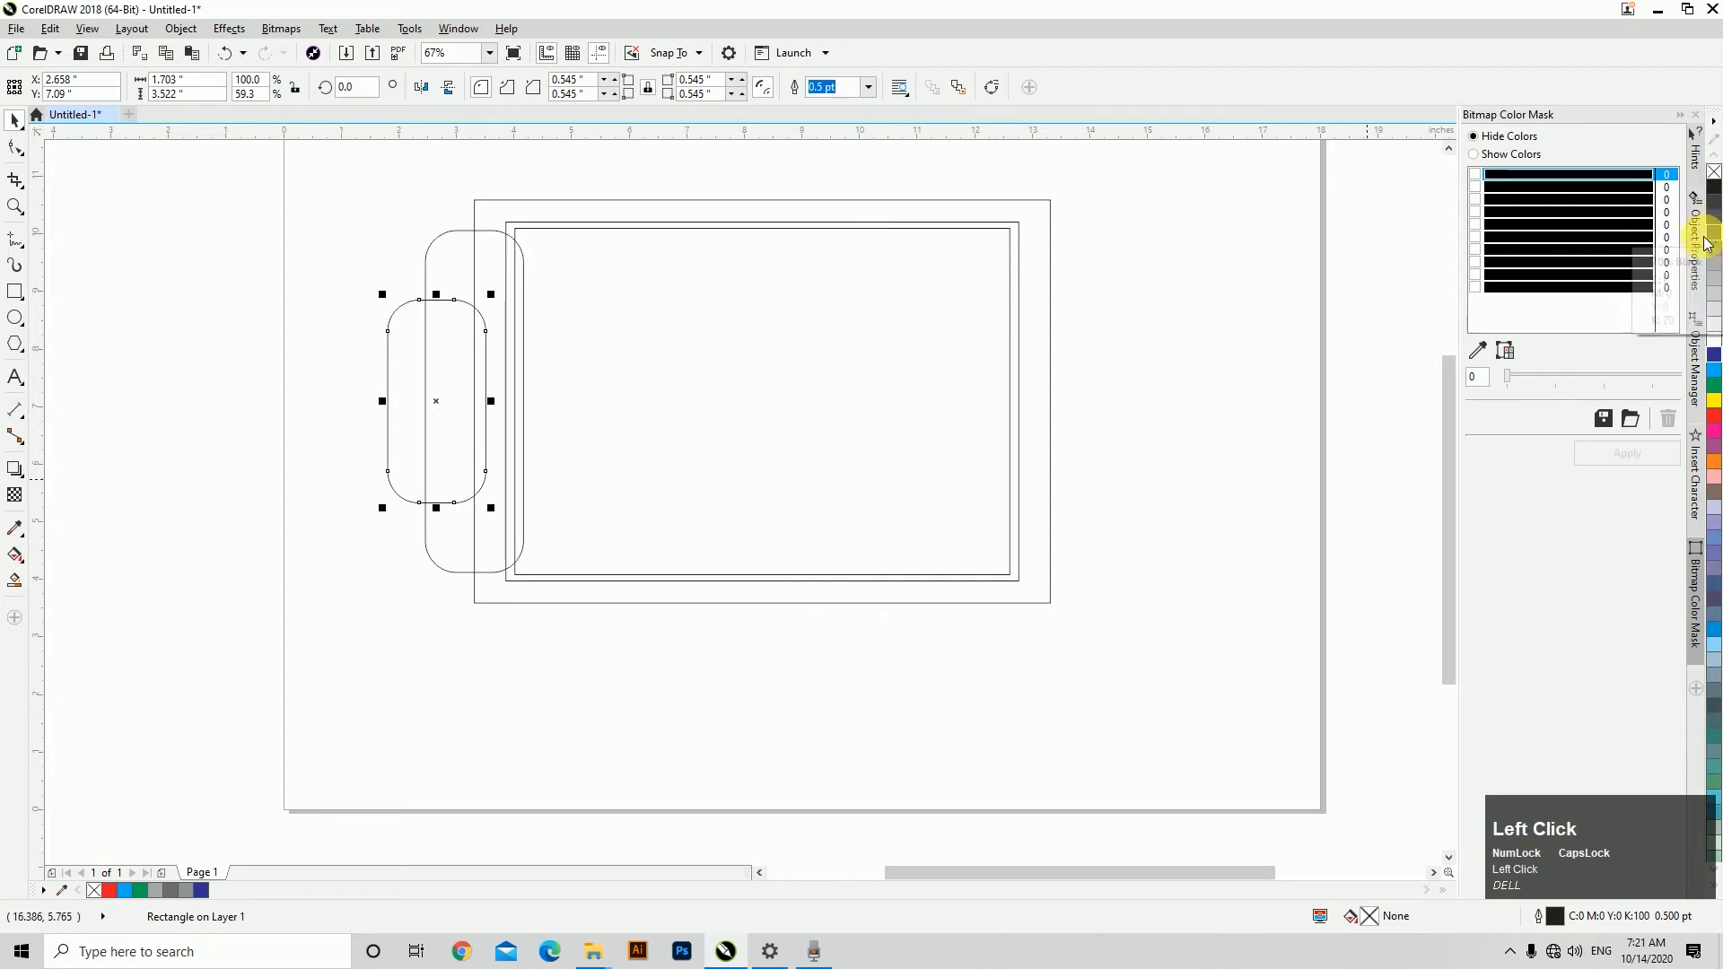
click(1714, 202)
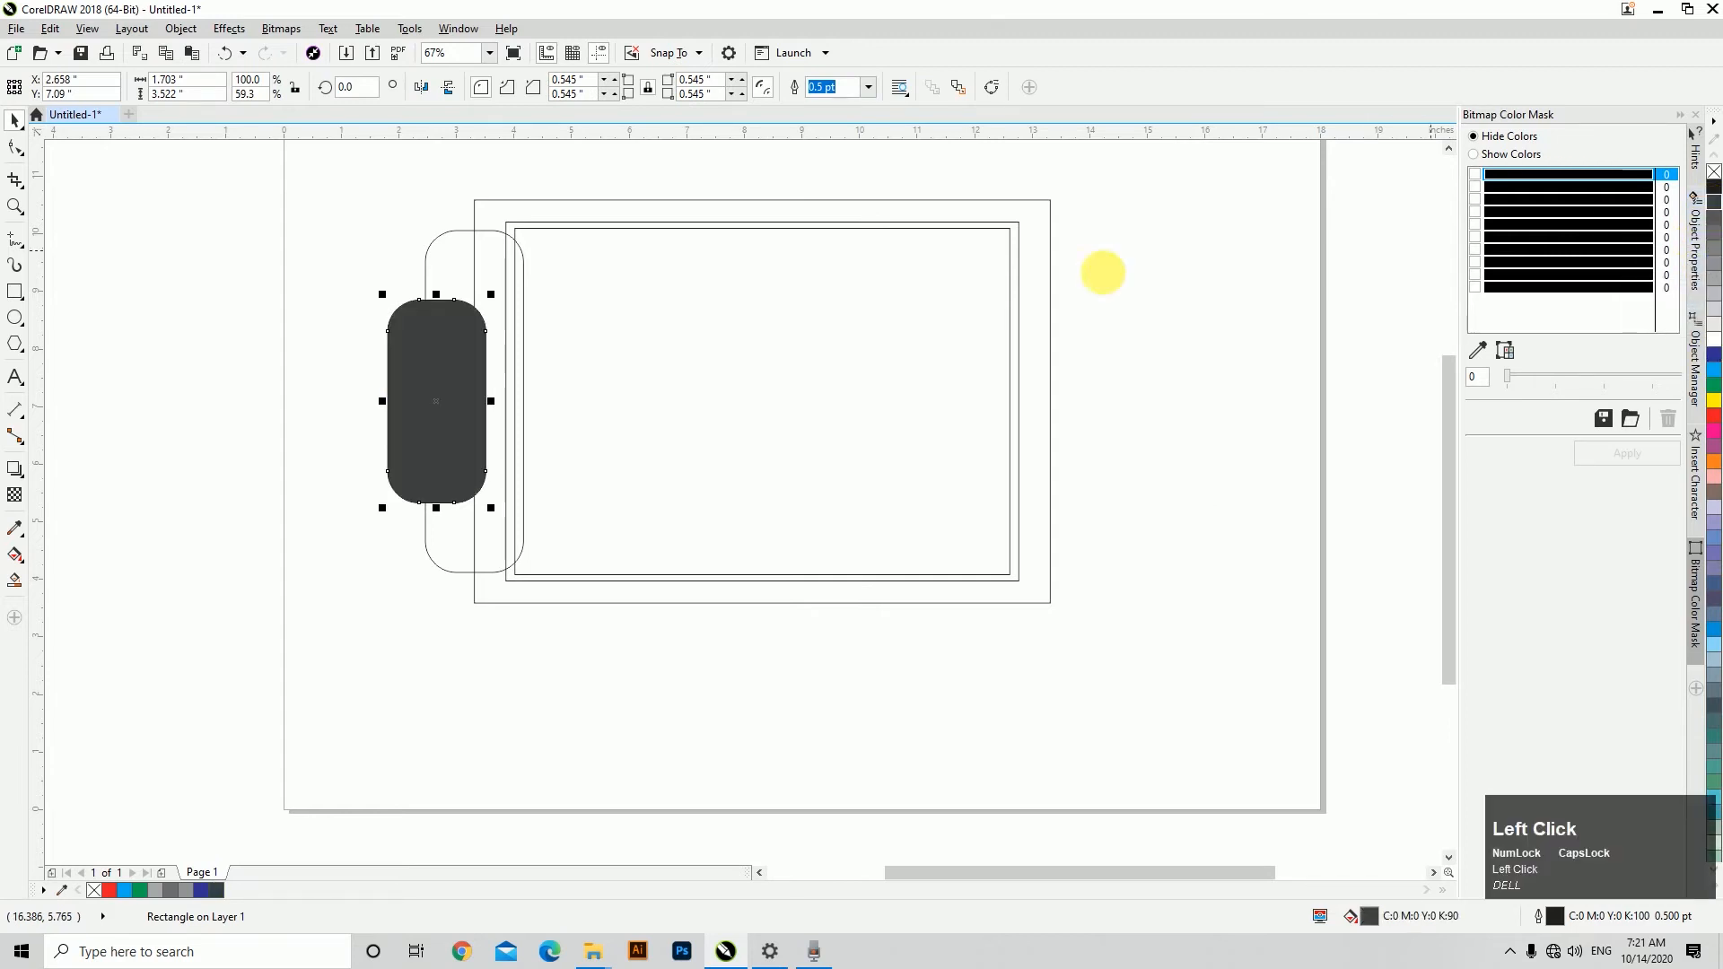
click(448, 259)
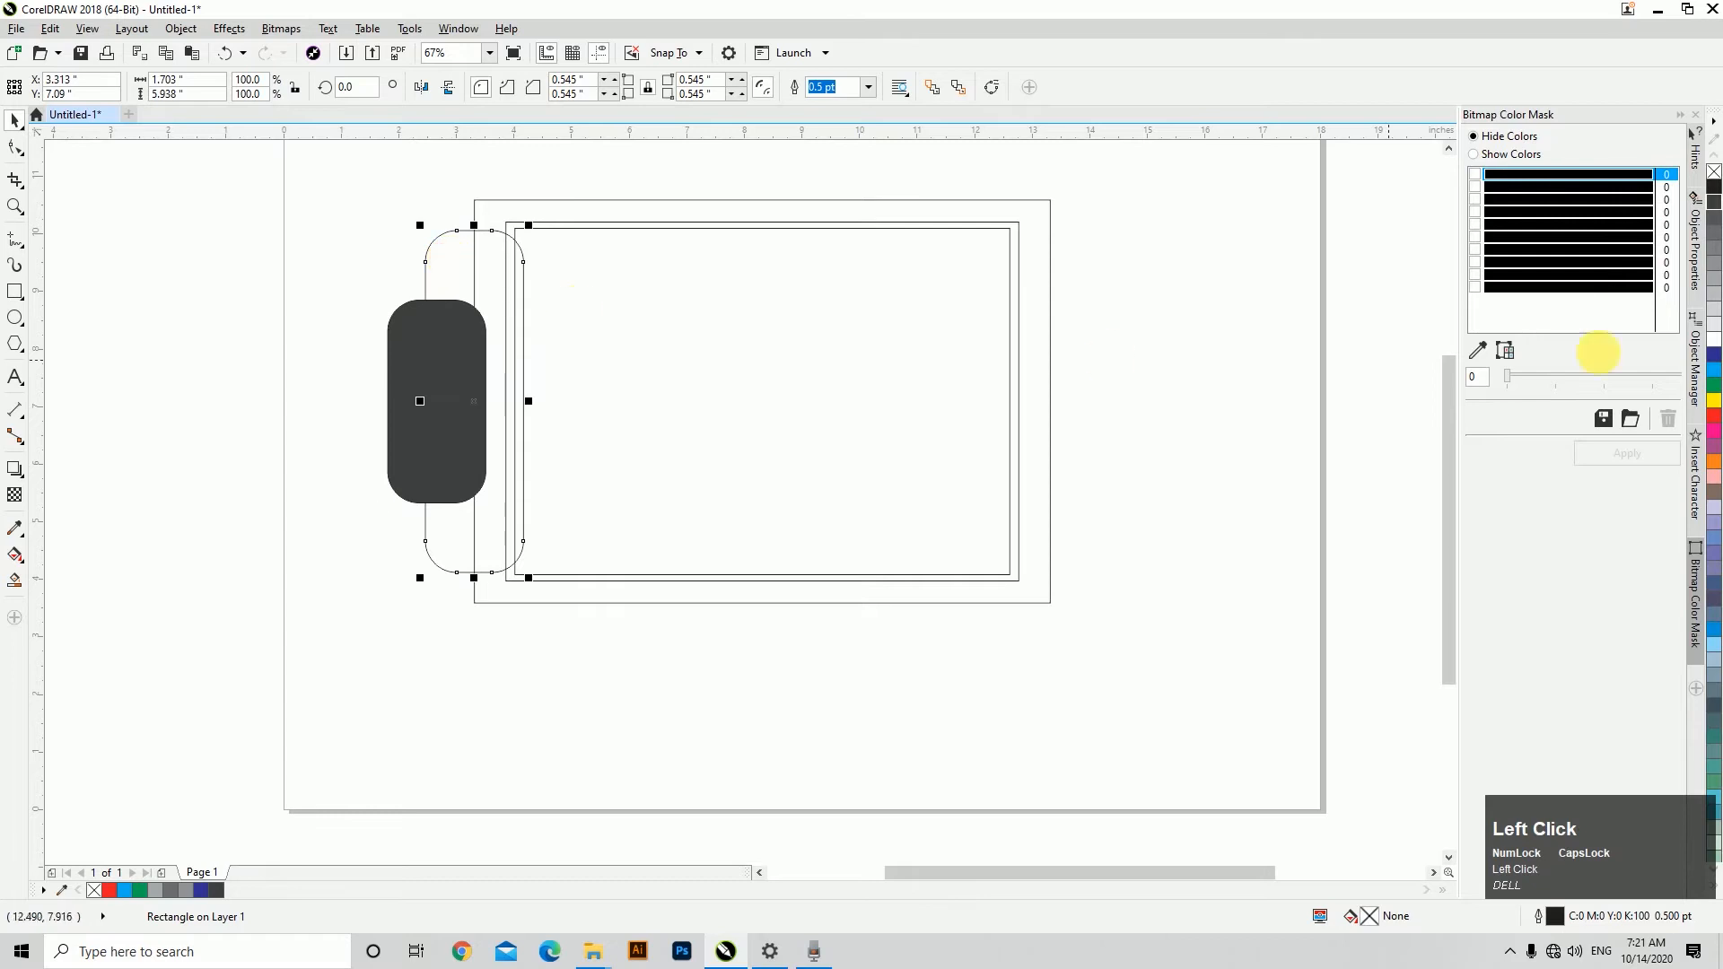
click(1714, 246)
click(571, 204)
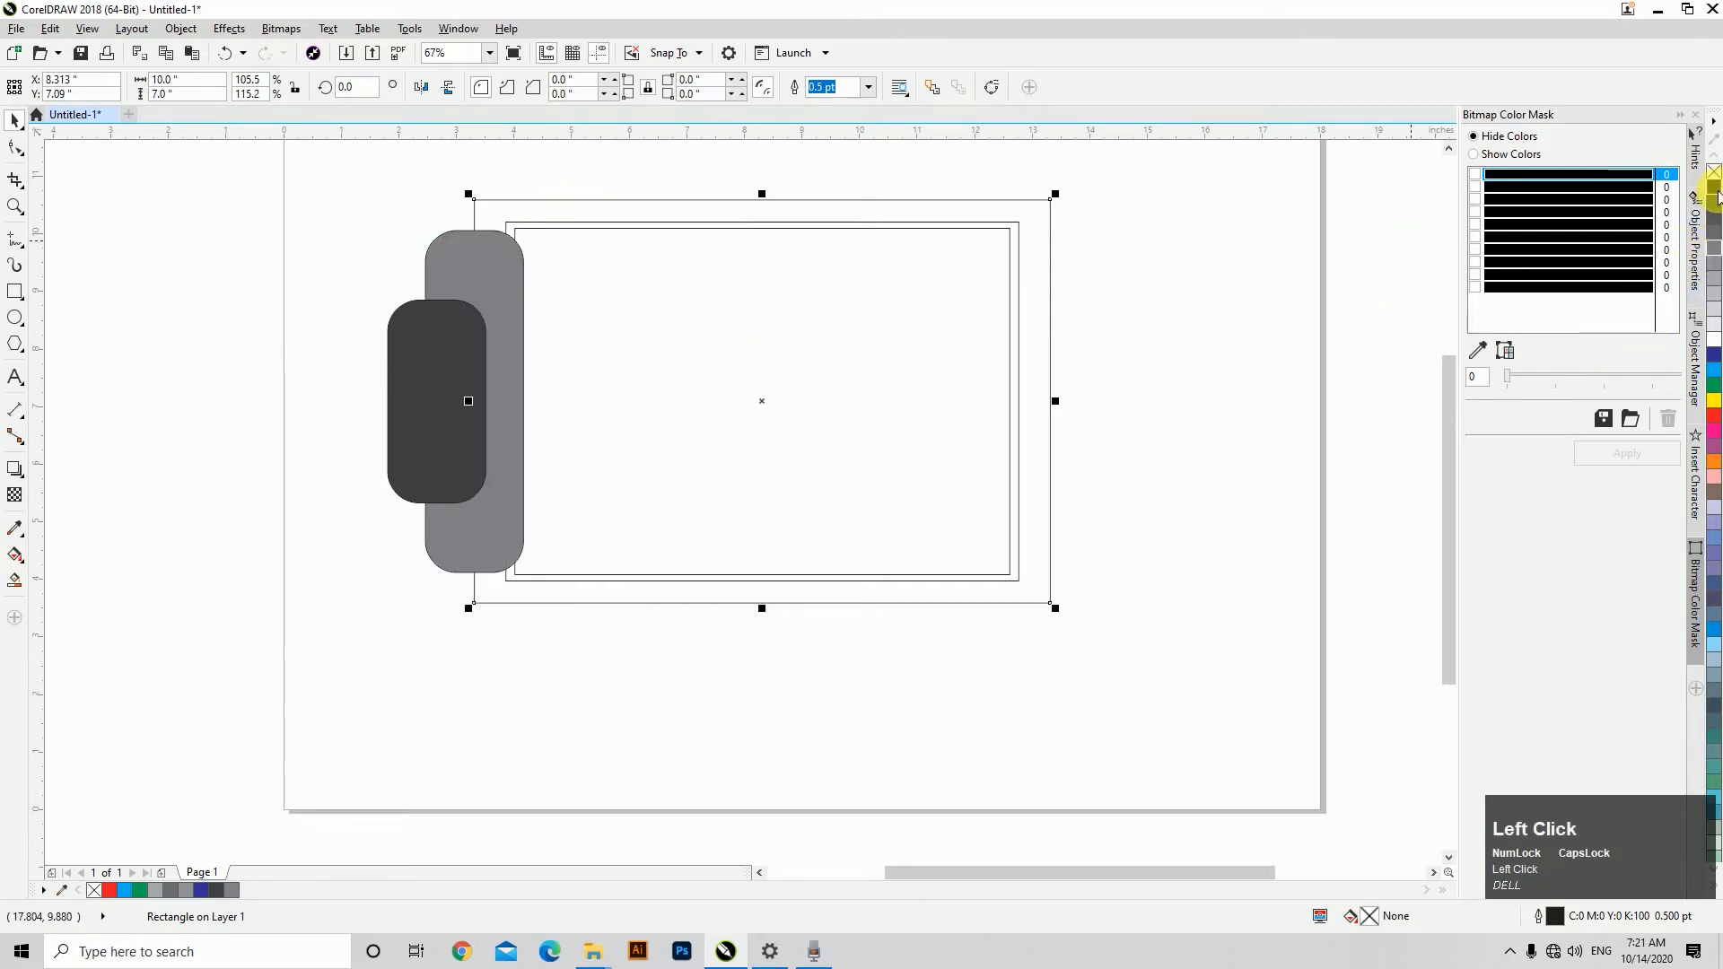
click(1715, 192)
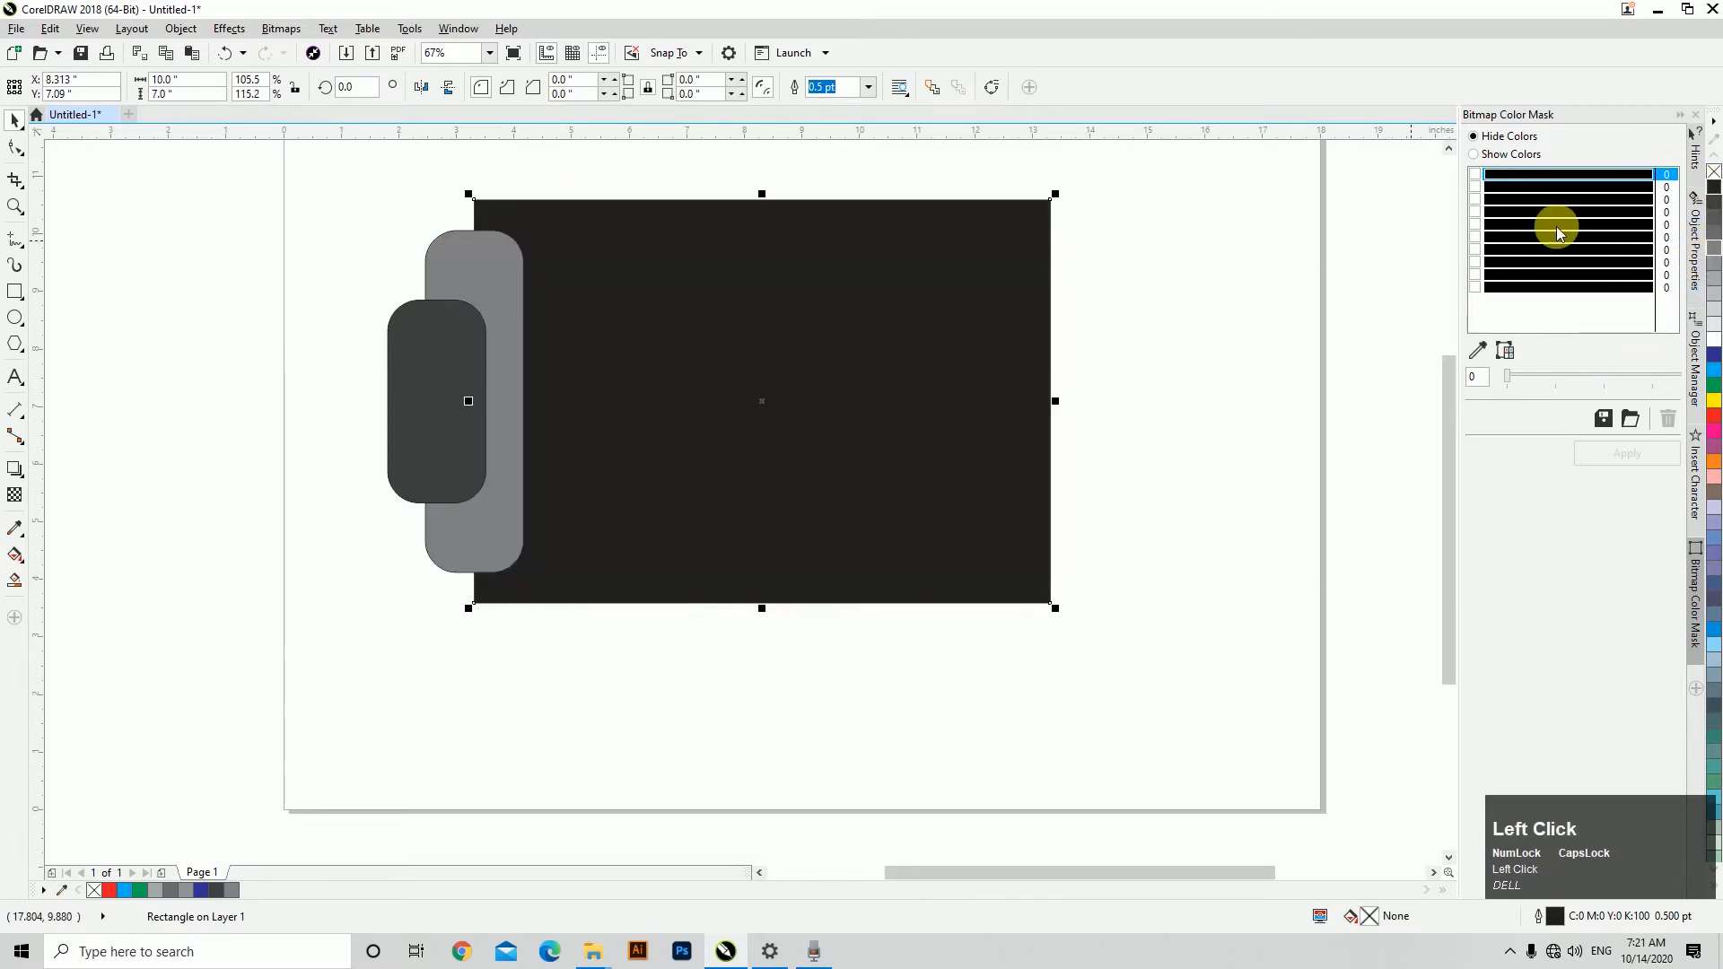
Send the short dark and tall grey rounded rectangles behind the large black rectangle, keeping the short one rearmost.
click(425, 339)
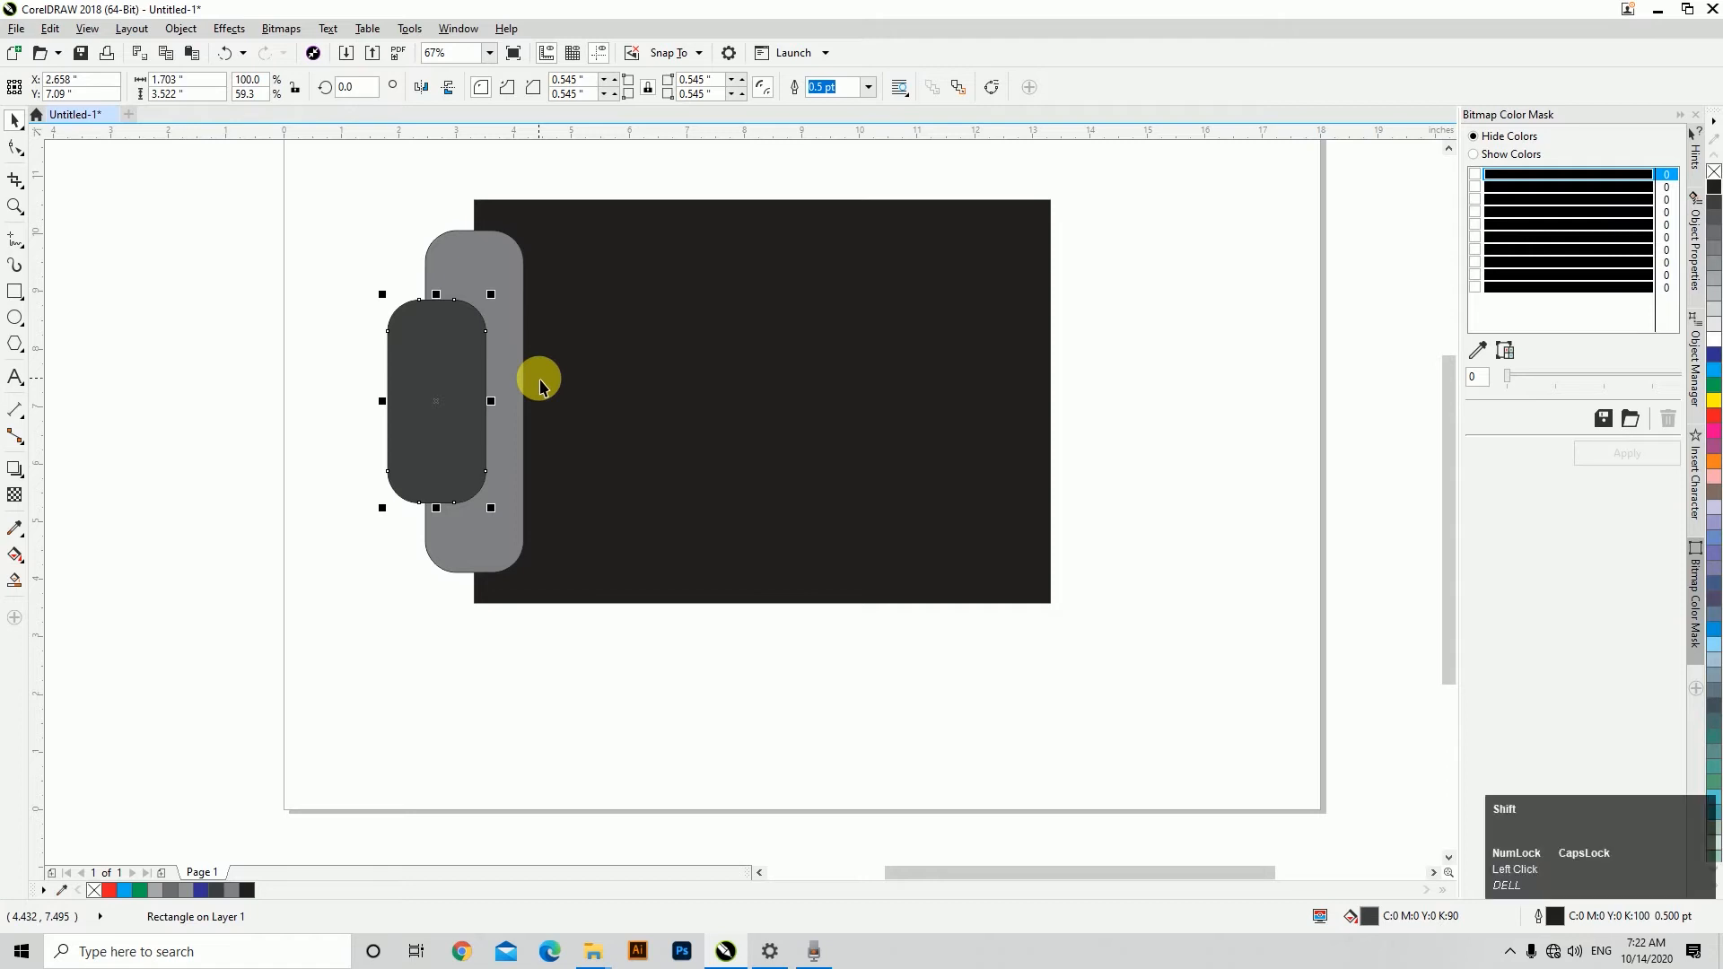
key(shift+Page_Down)
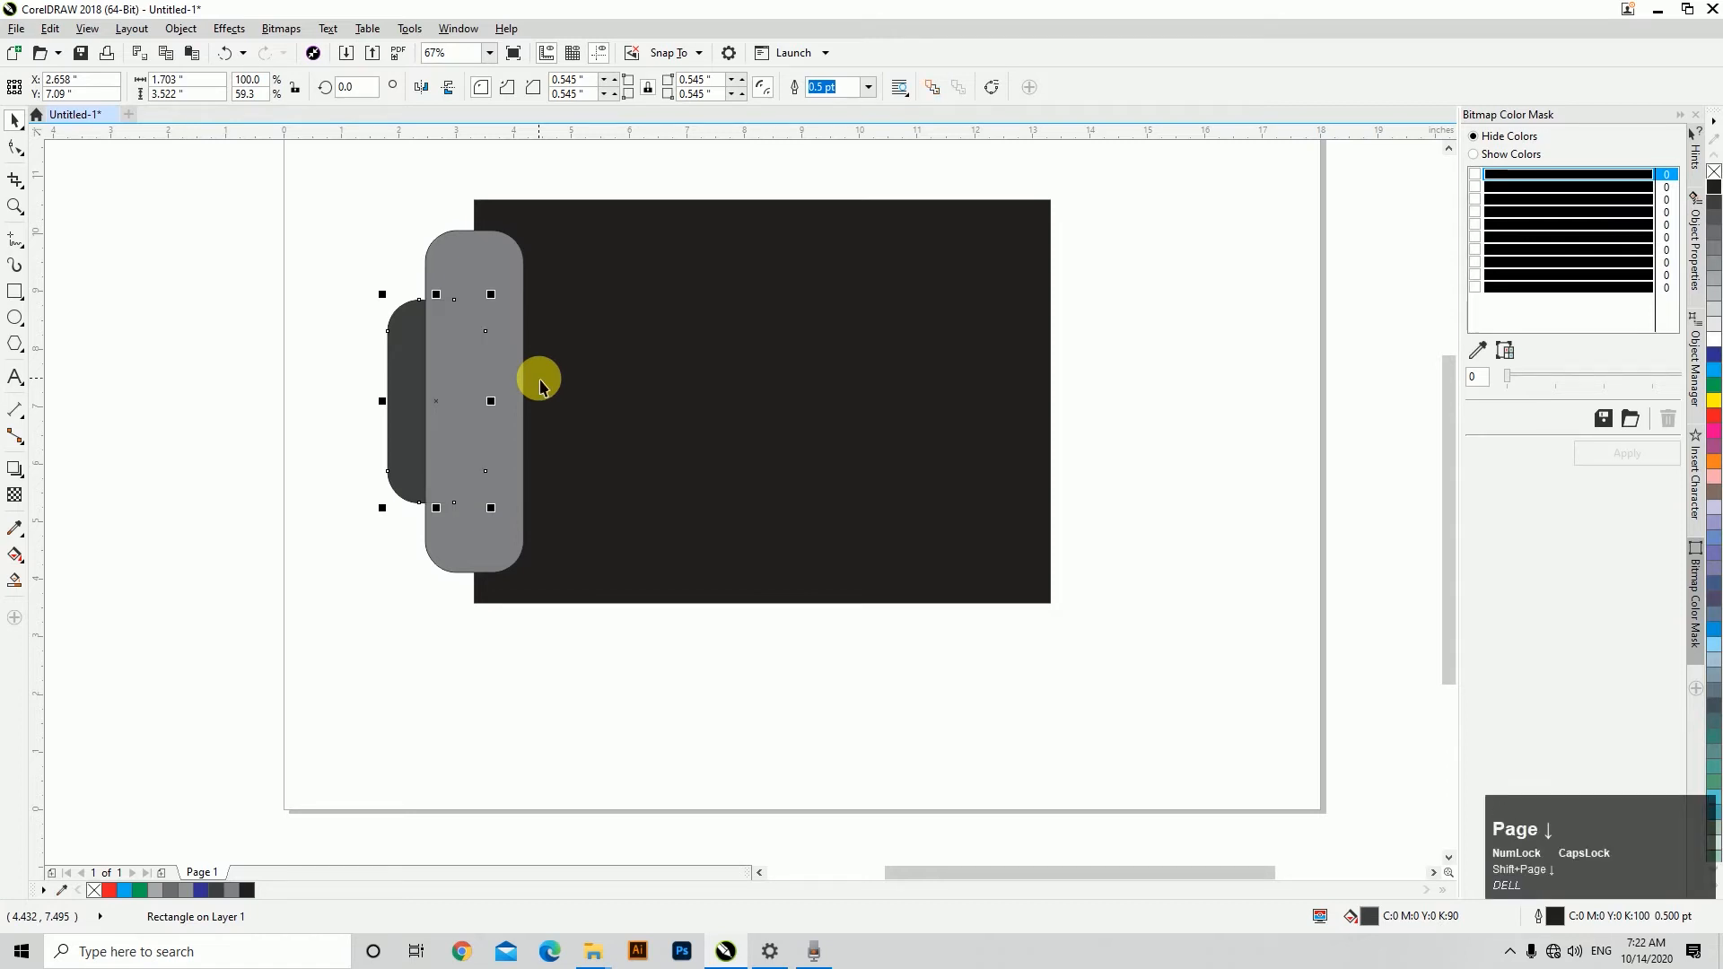
shift+click(440, 266)
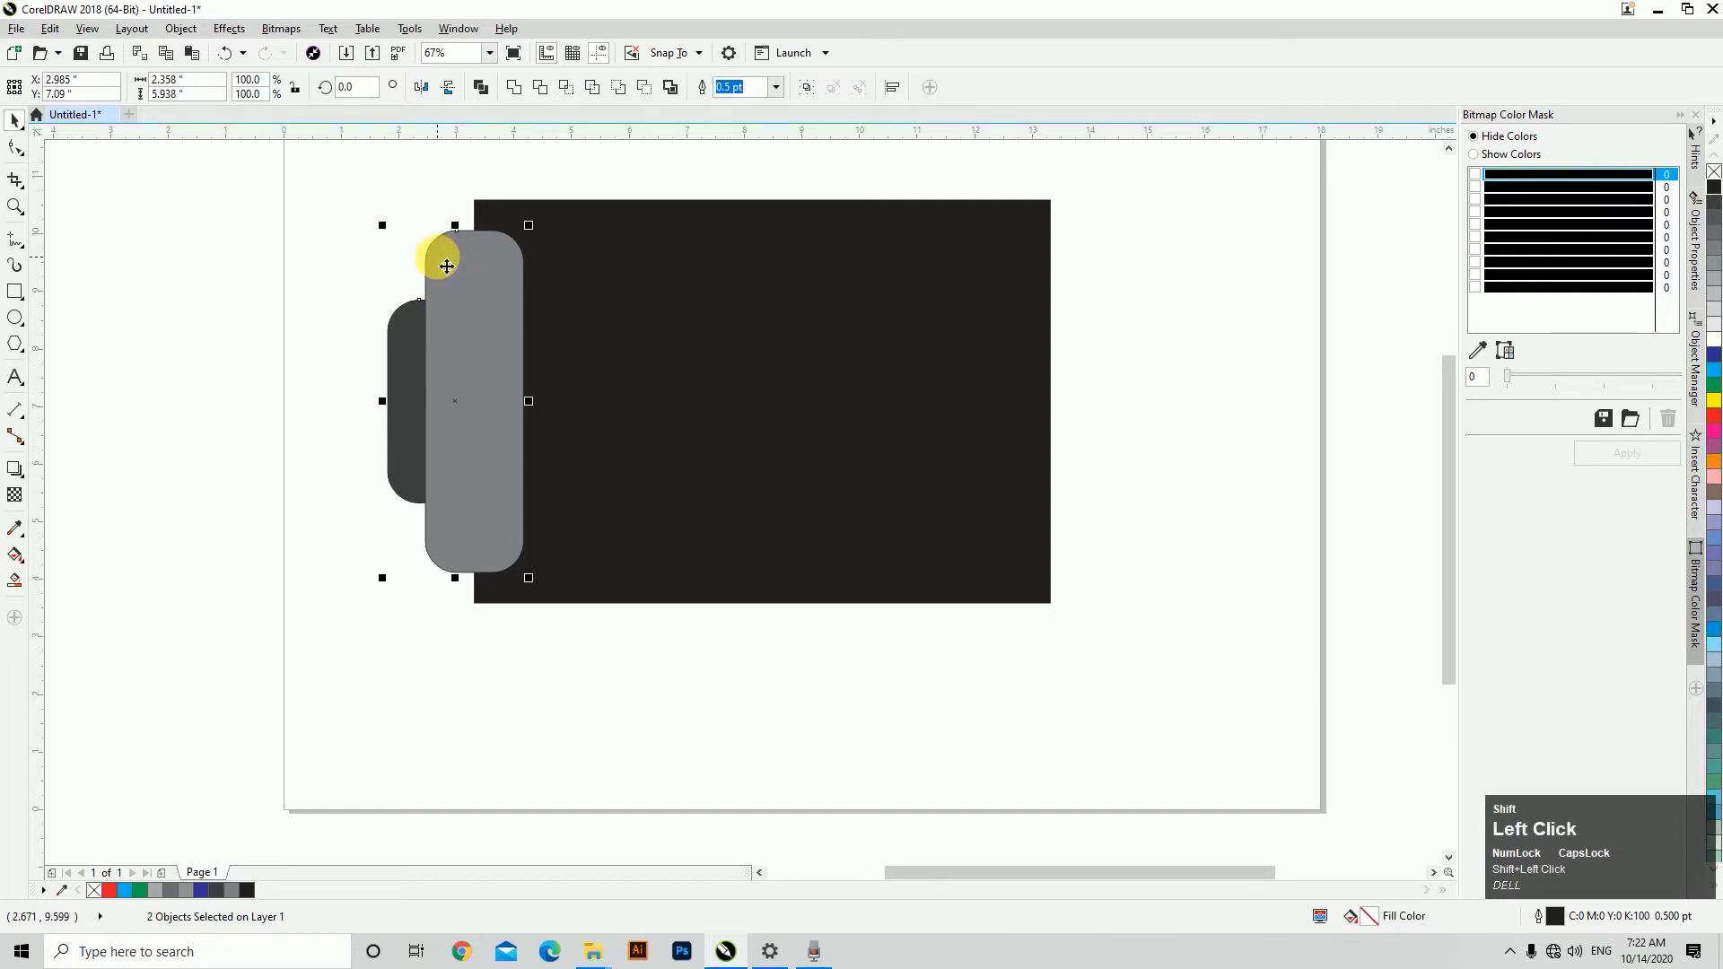
key(shift+Page_Down)
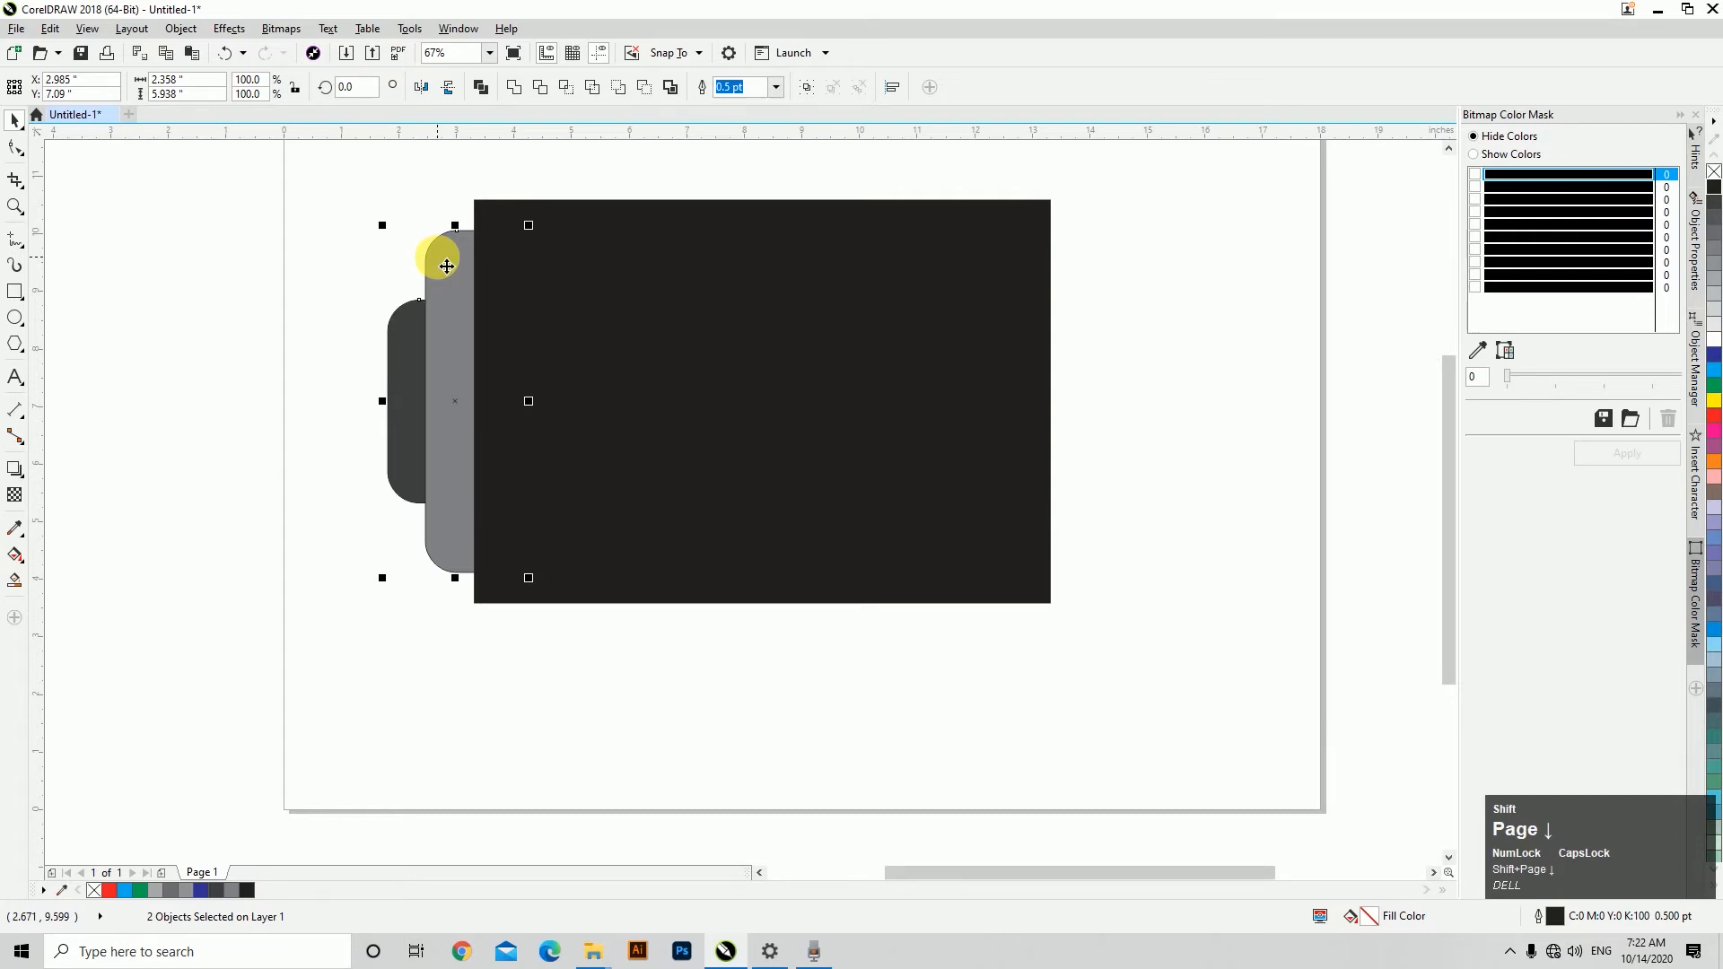
shift+click(490, 220)
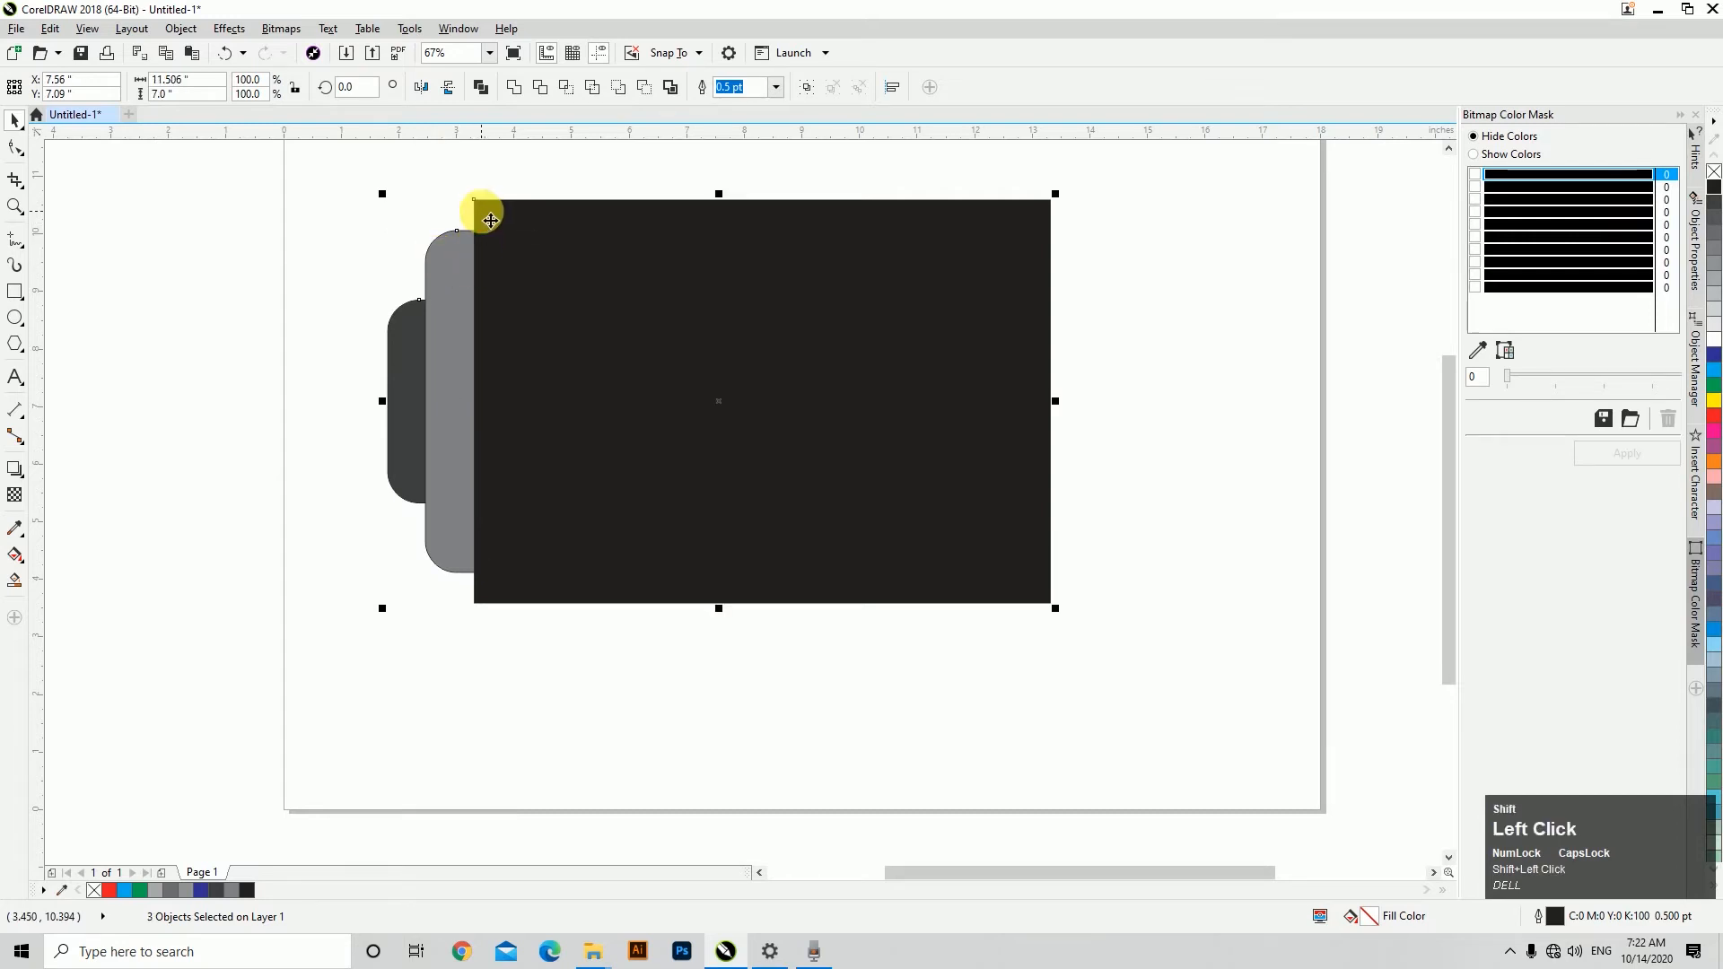
key(shift+Page_Down)
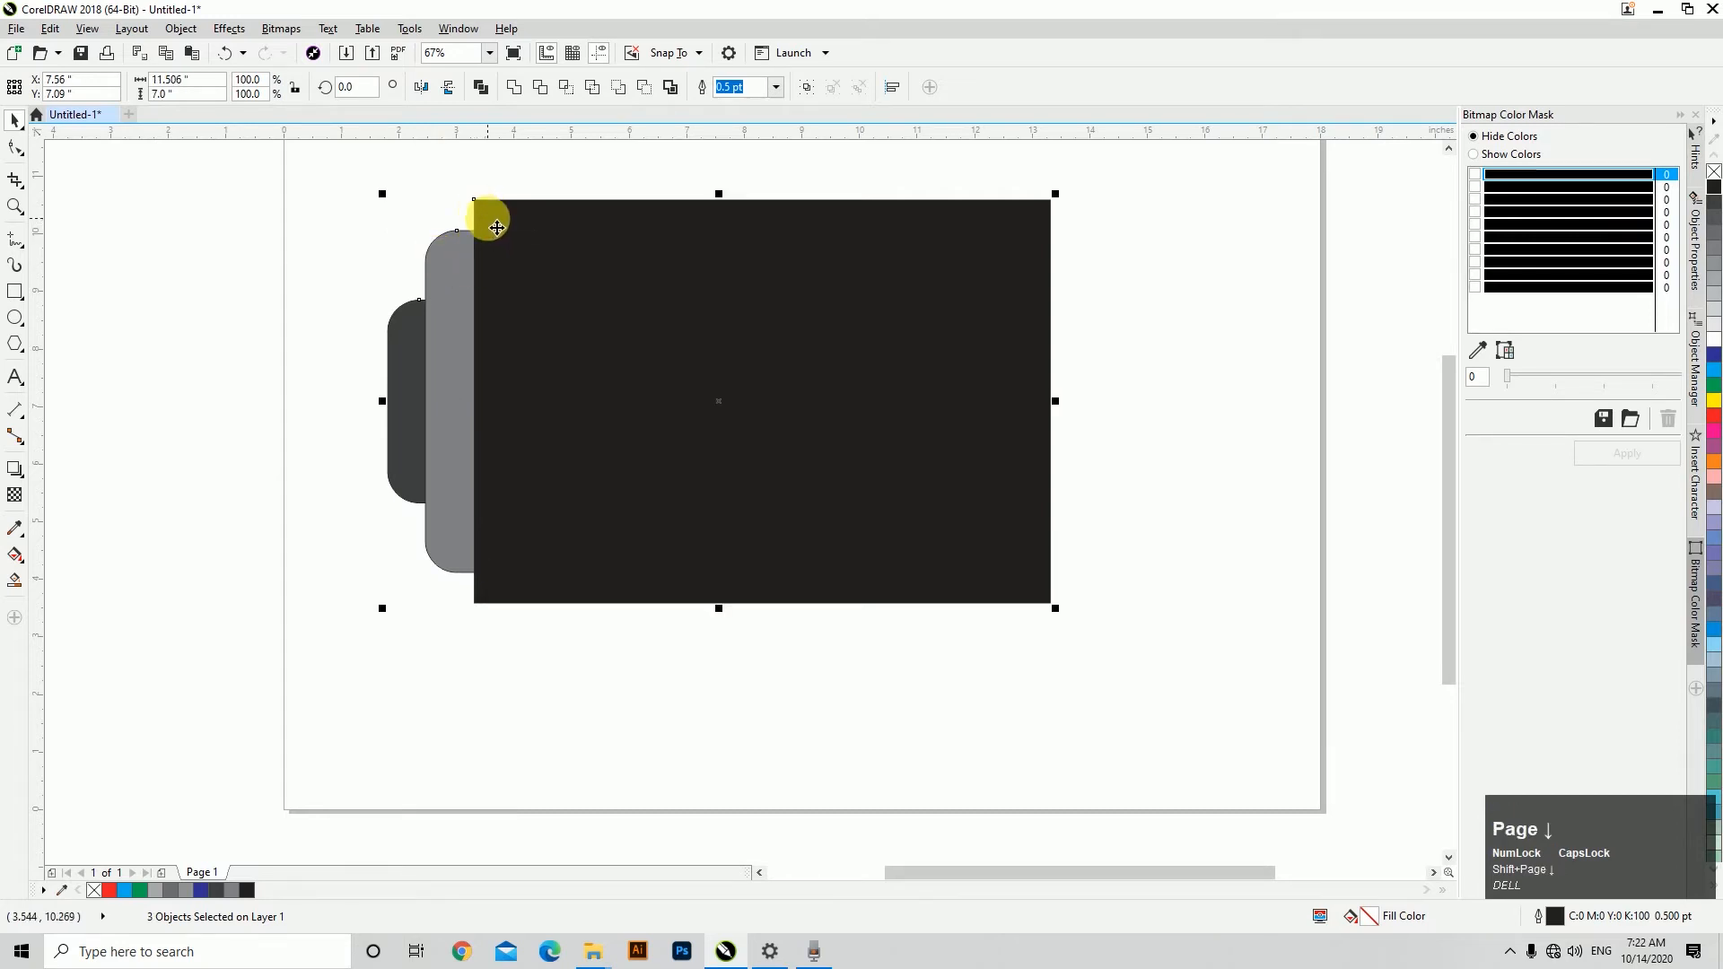
Fill the 8.594 by 6.016 inch inner rectangle with white and the slightly larger rectangle around it with 40% black.
click(520, 258)
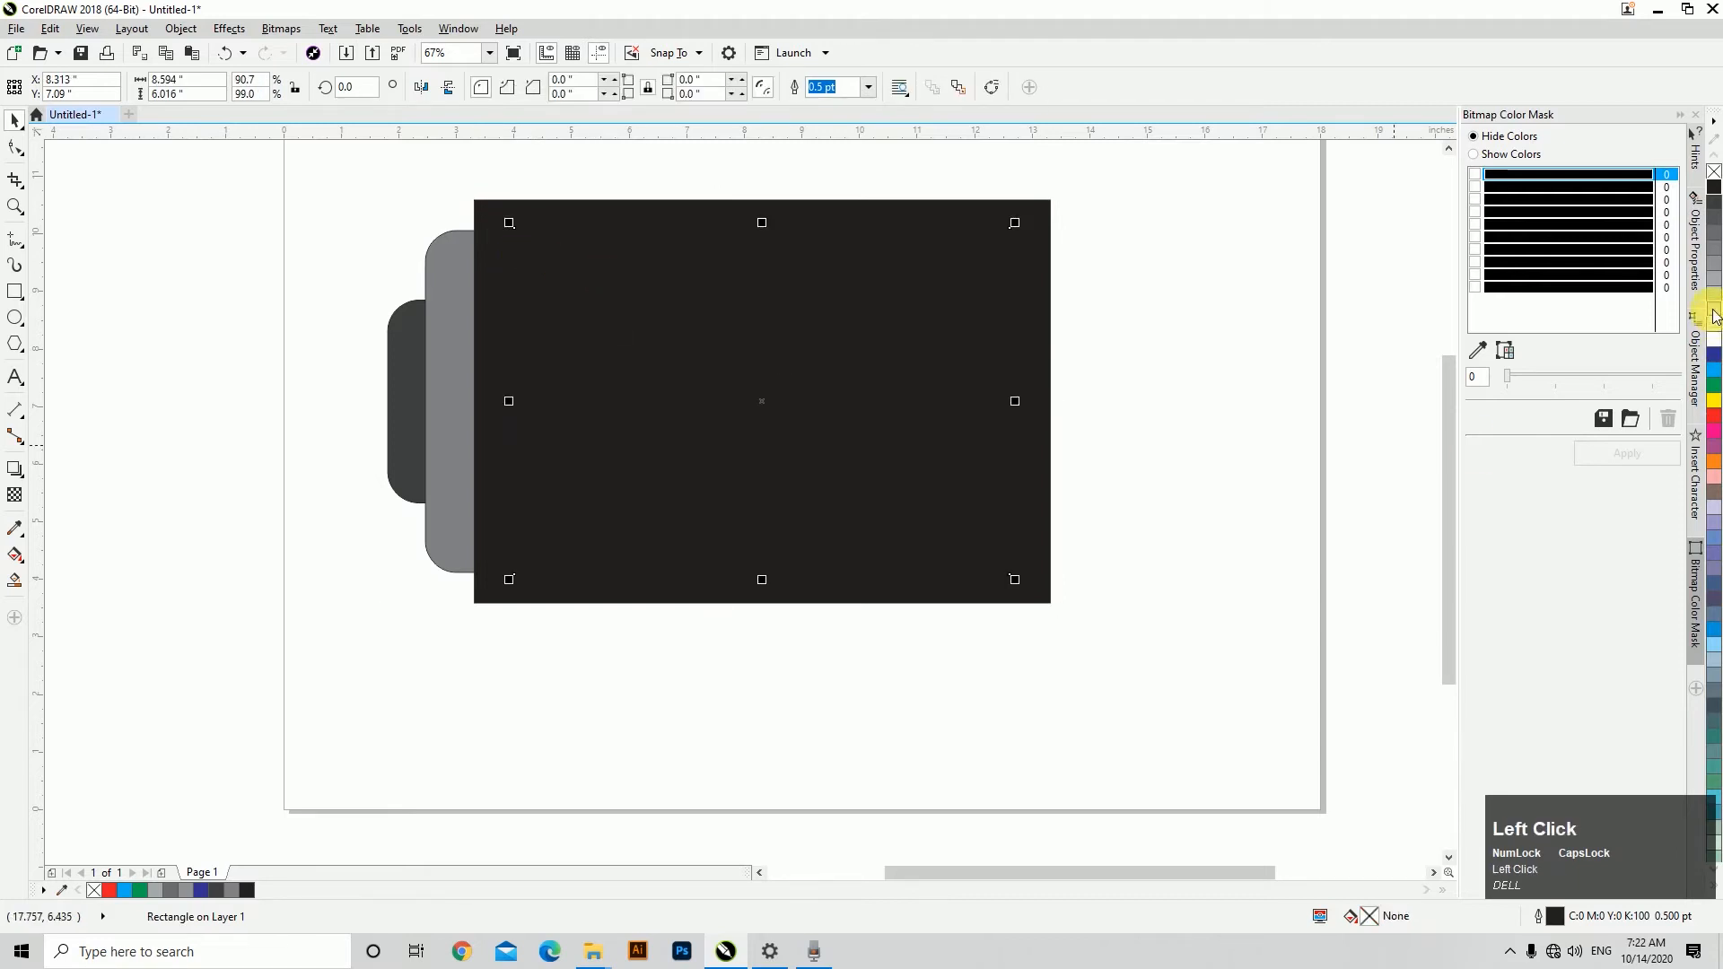
click(1714, 340)
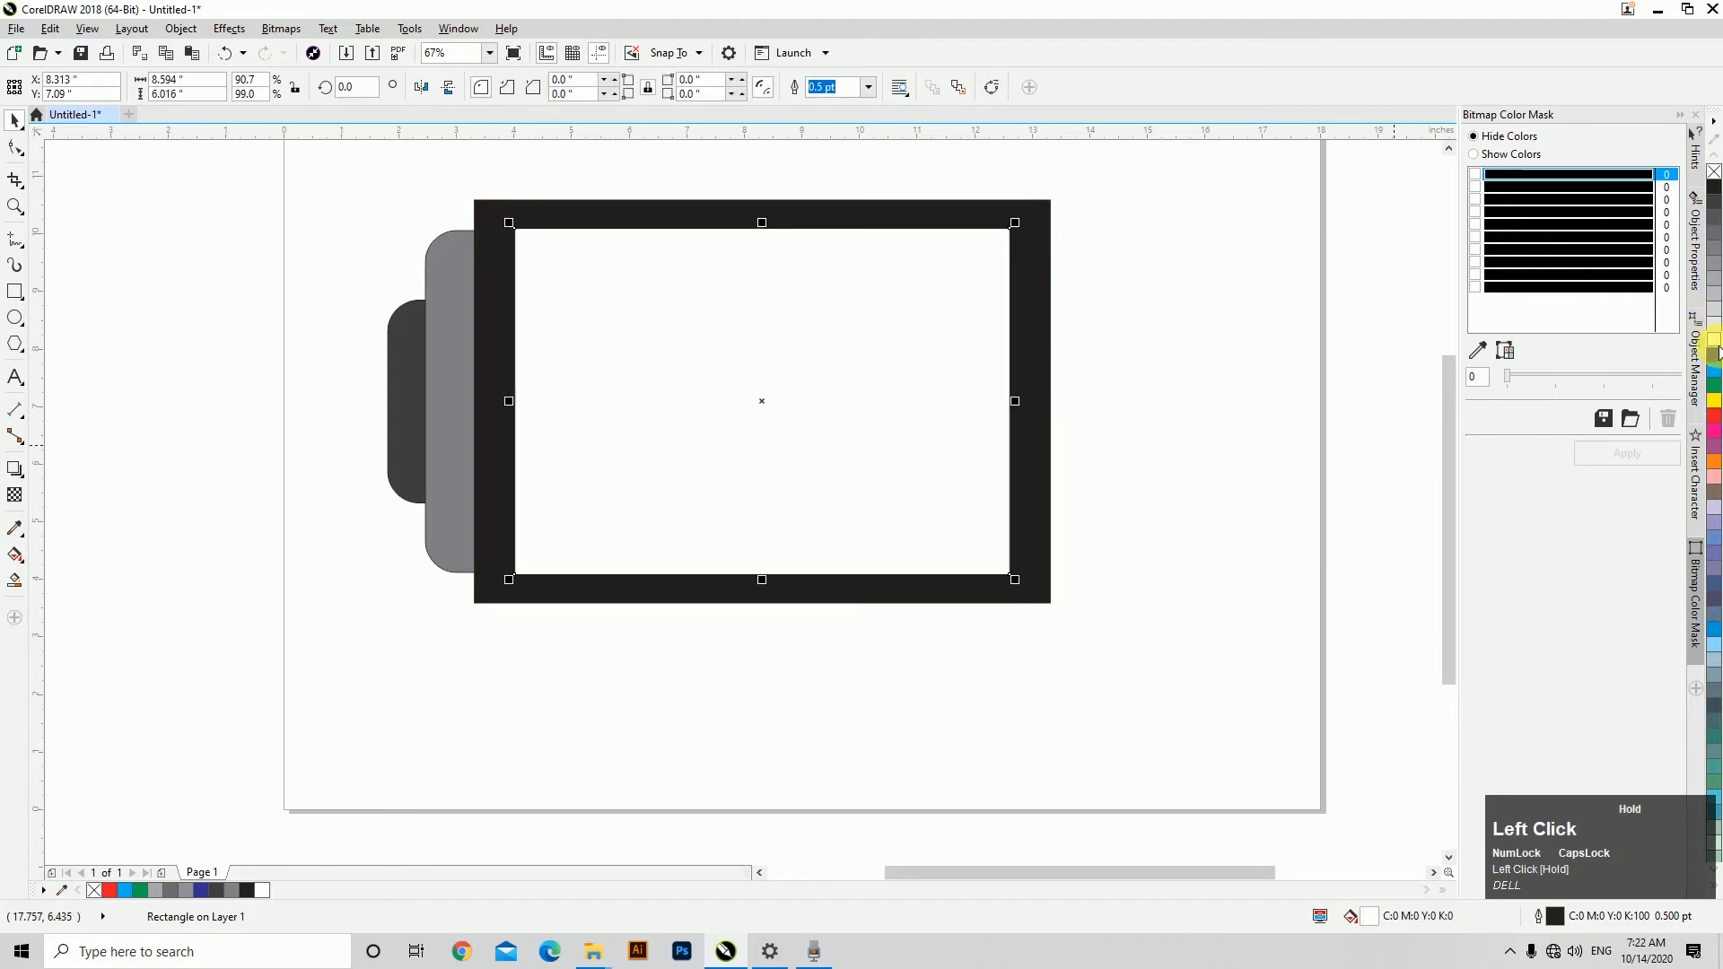
click(1018, 266)
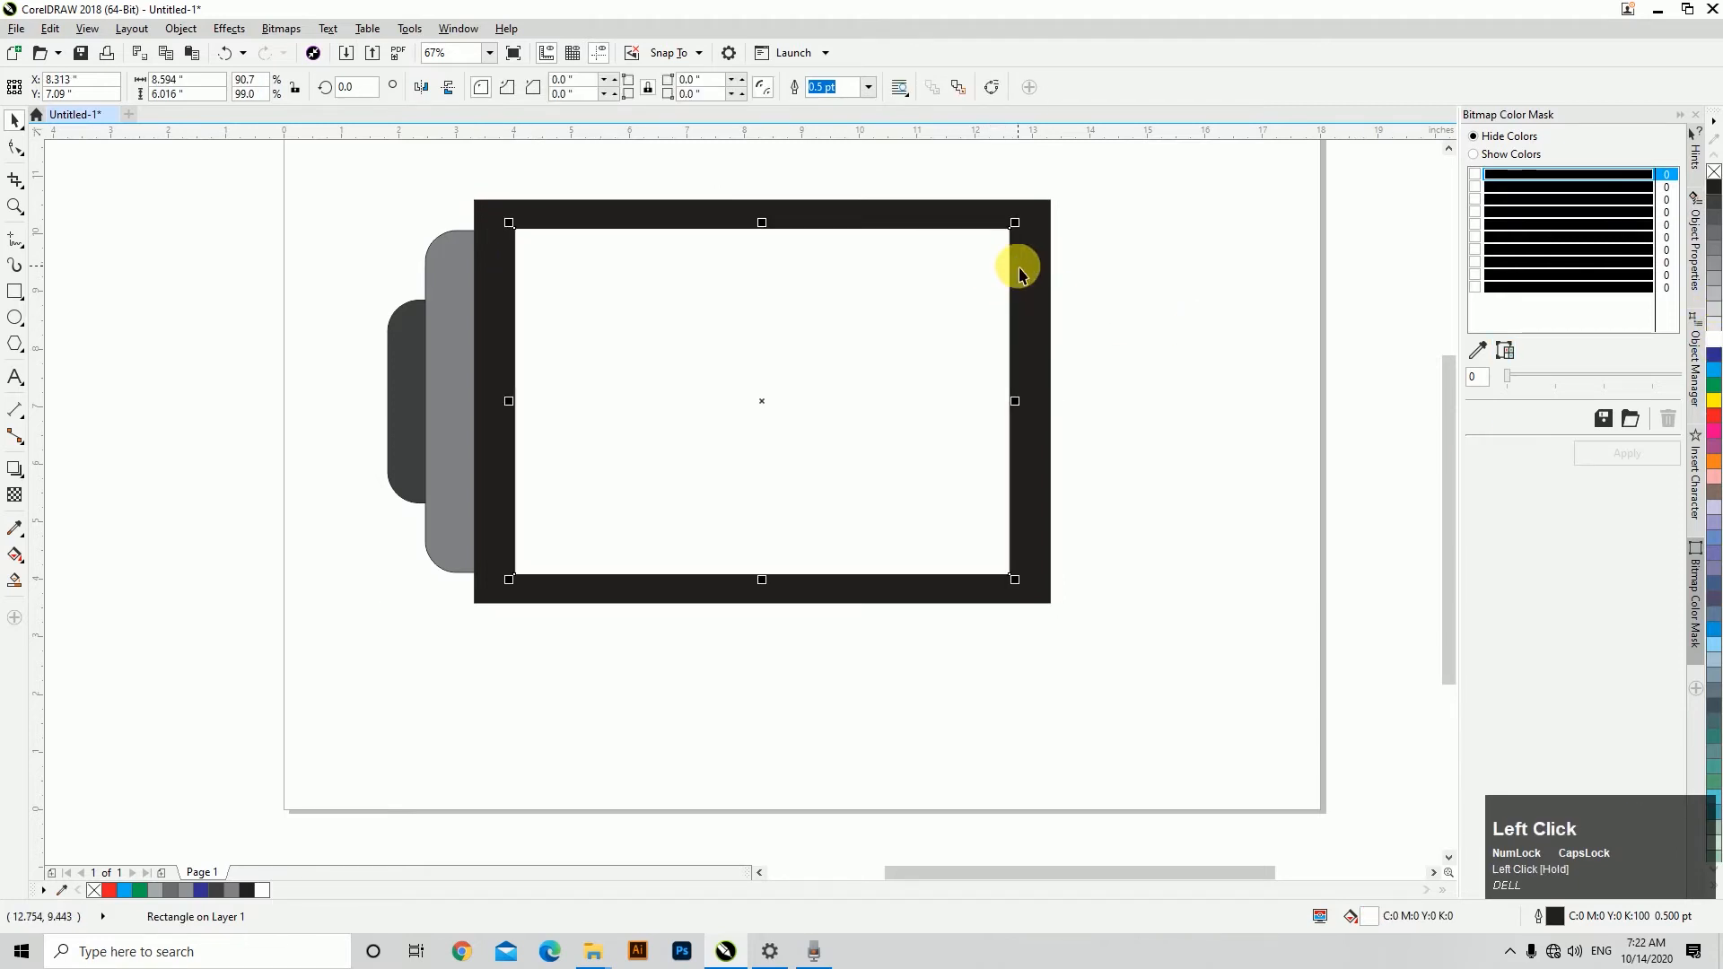
click(1714, 289)
Remove the outlines from all five rectangles of the illustration.
drag(375, 188, 1081, 621)
right_click(1694, 184)
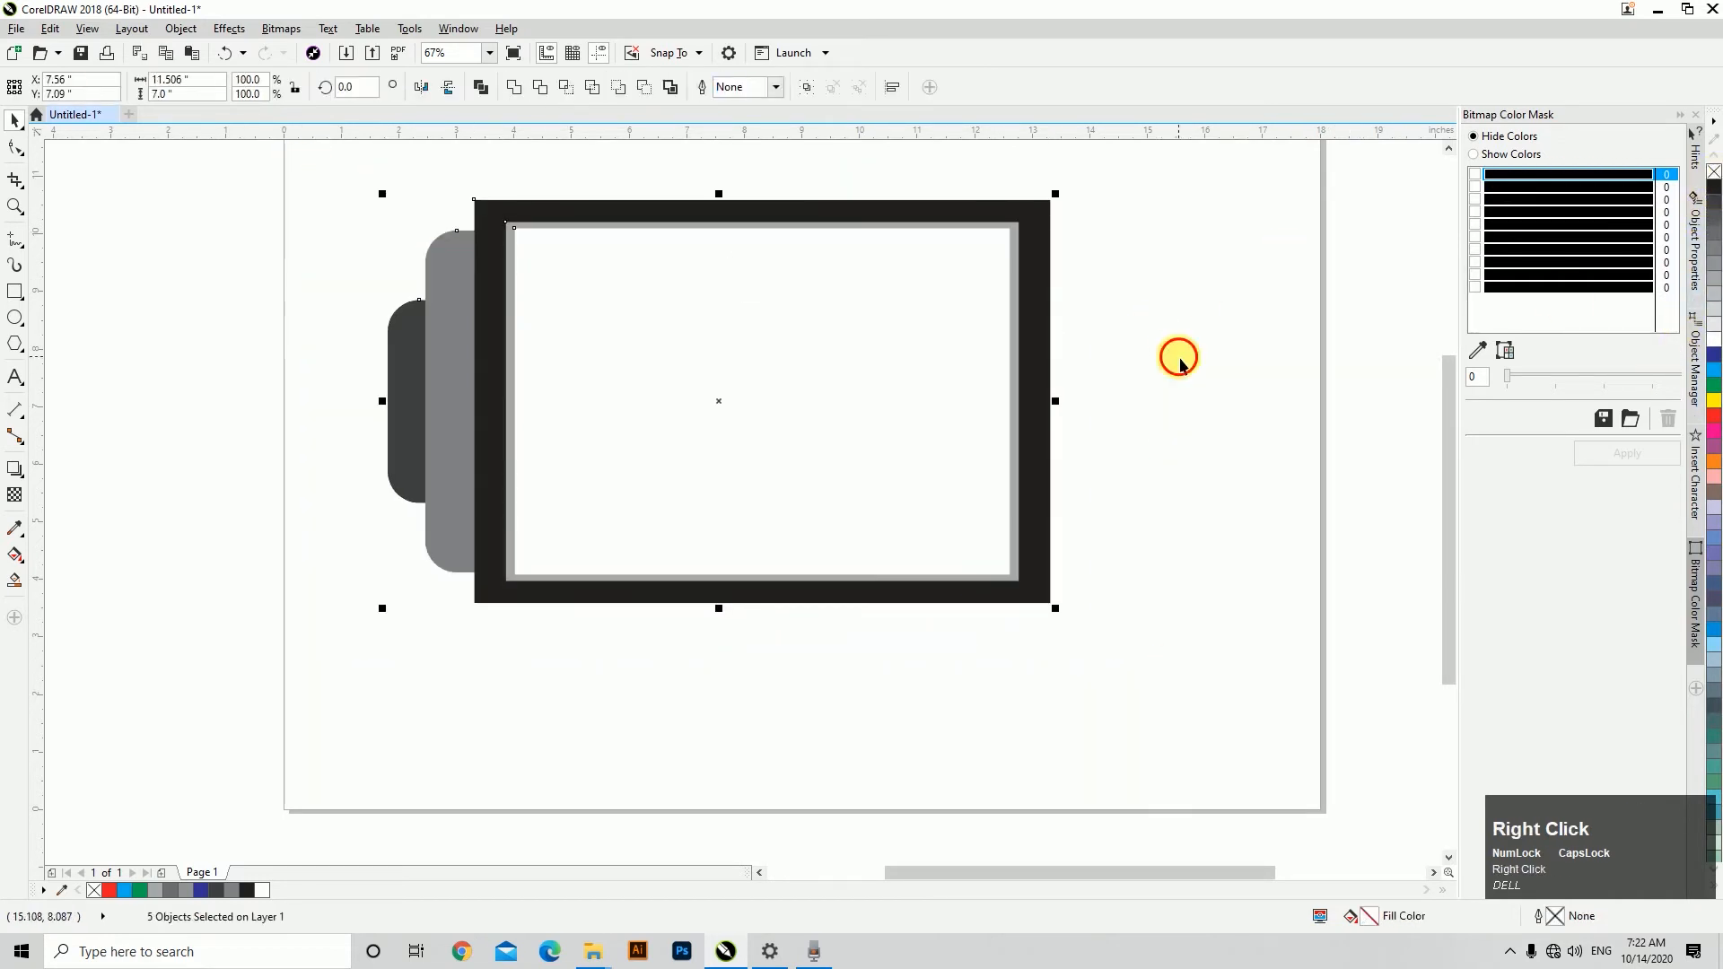
click(1053, 357)
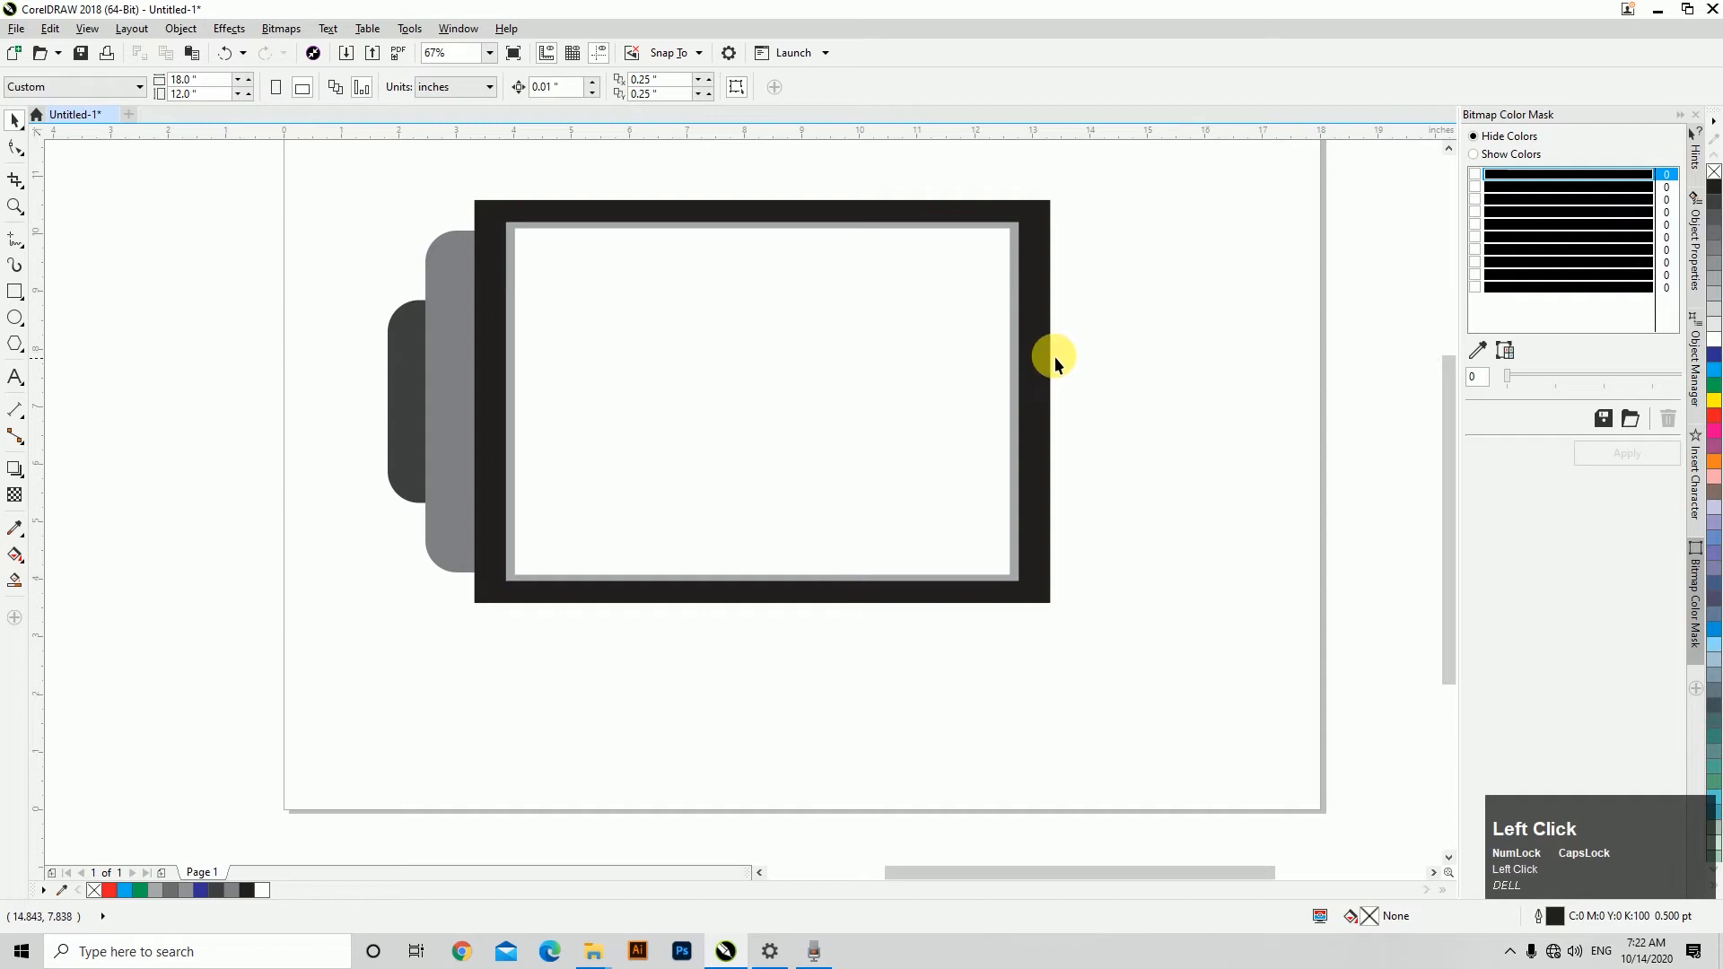
Select the white, grey and black rectangles and the short rounded rectangle in turn to examine how they are stacked.
click(576, 307)
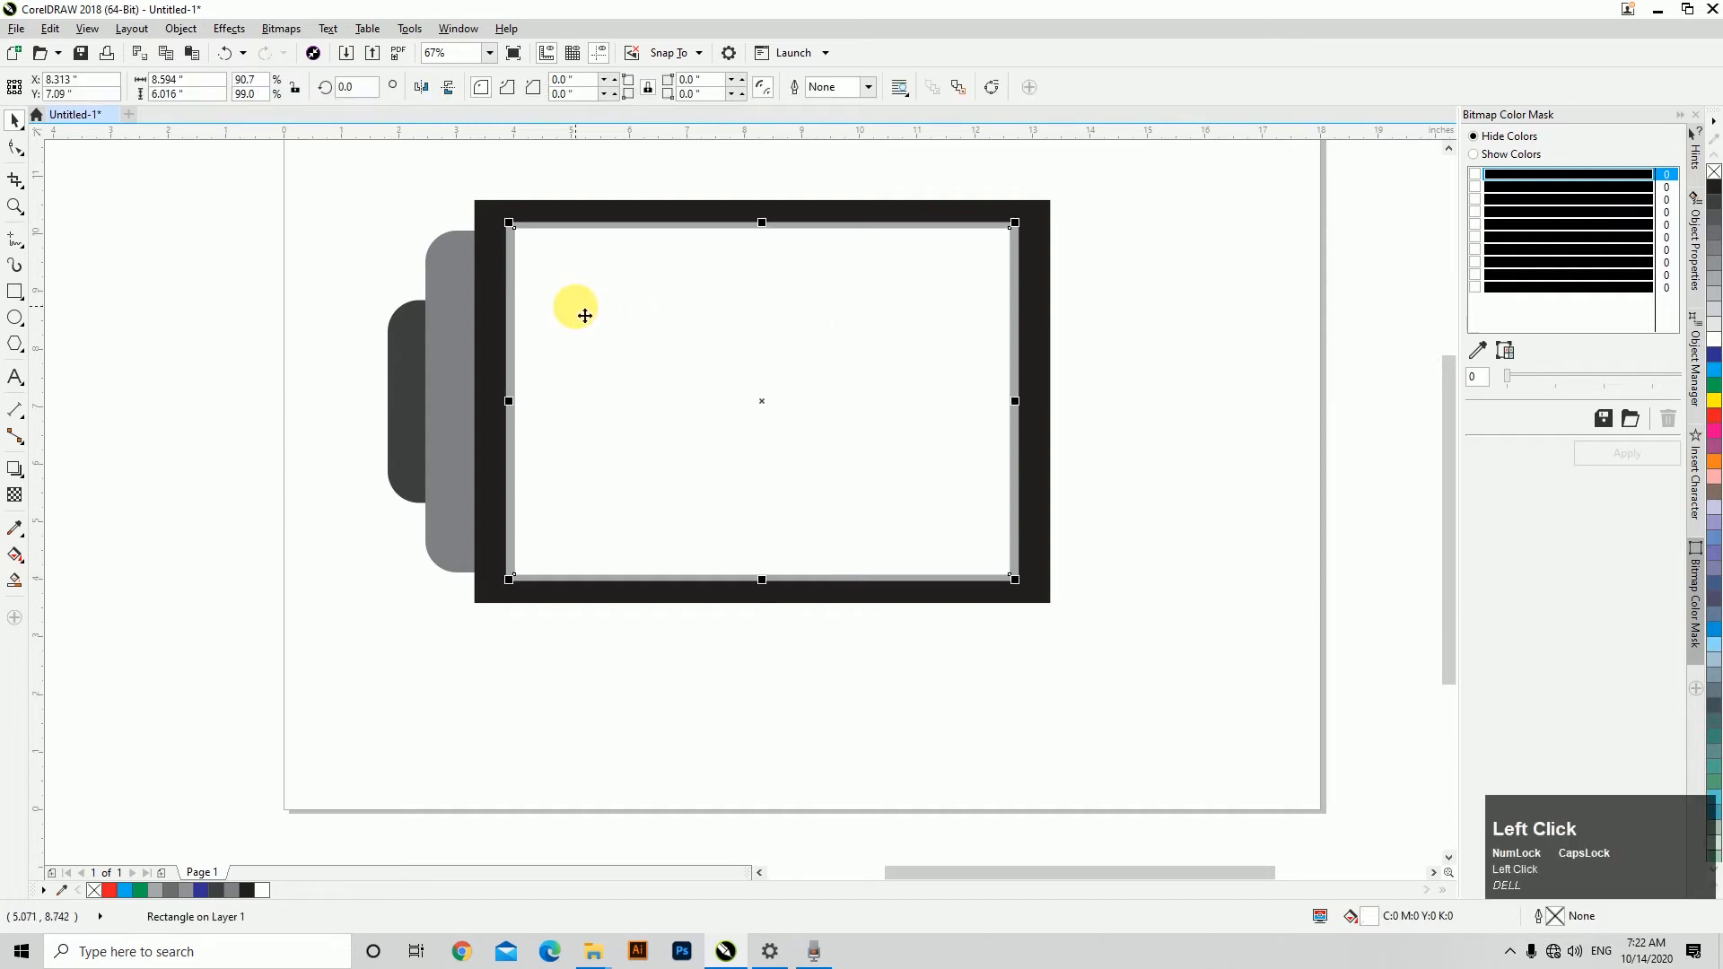
click(527, 230)
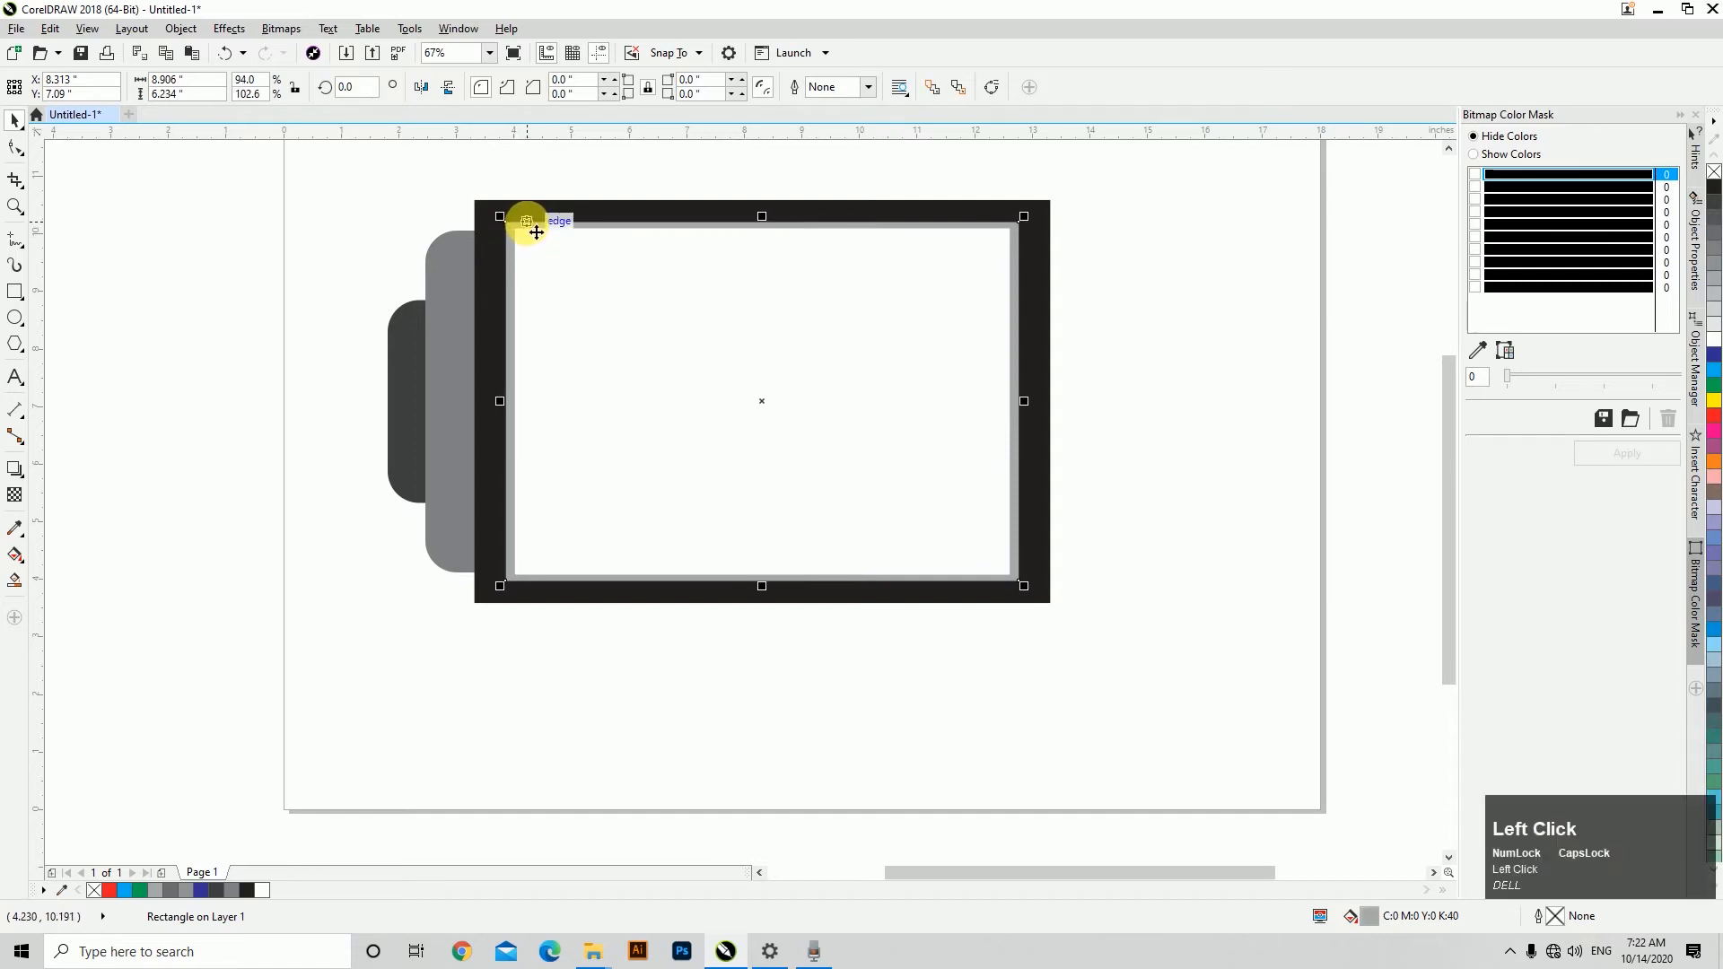
click(526, 213)
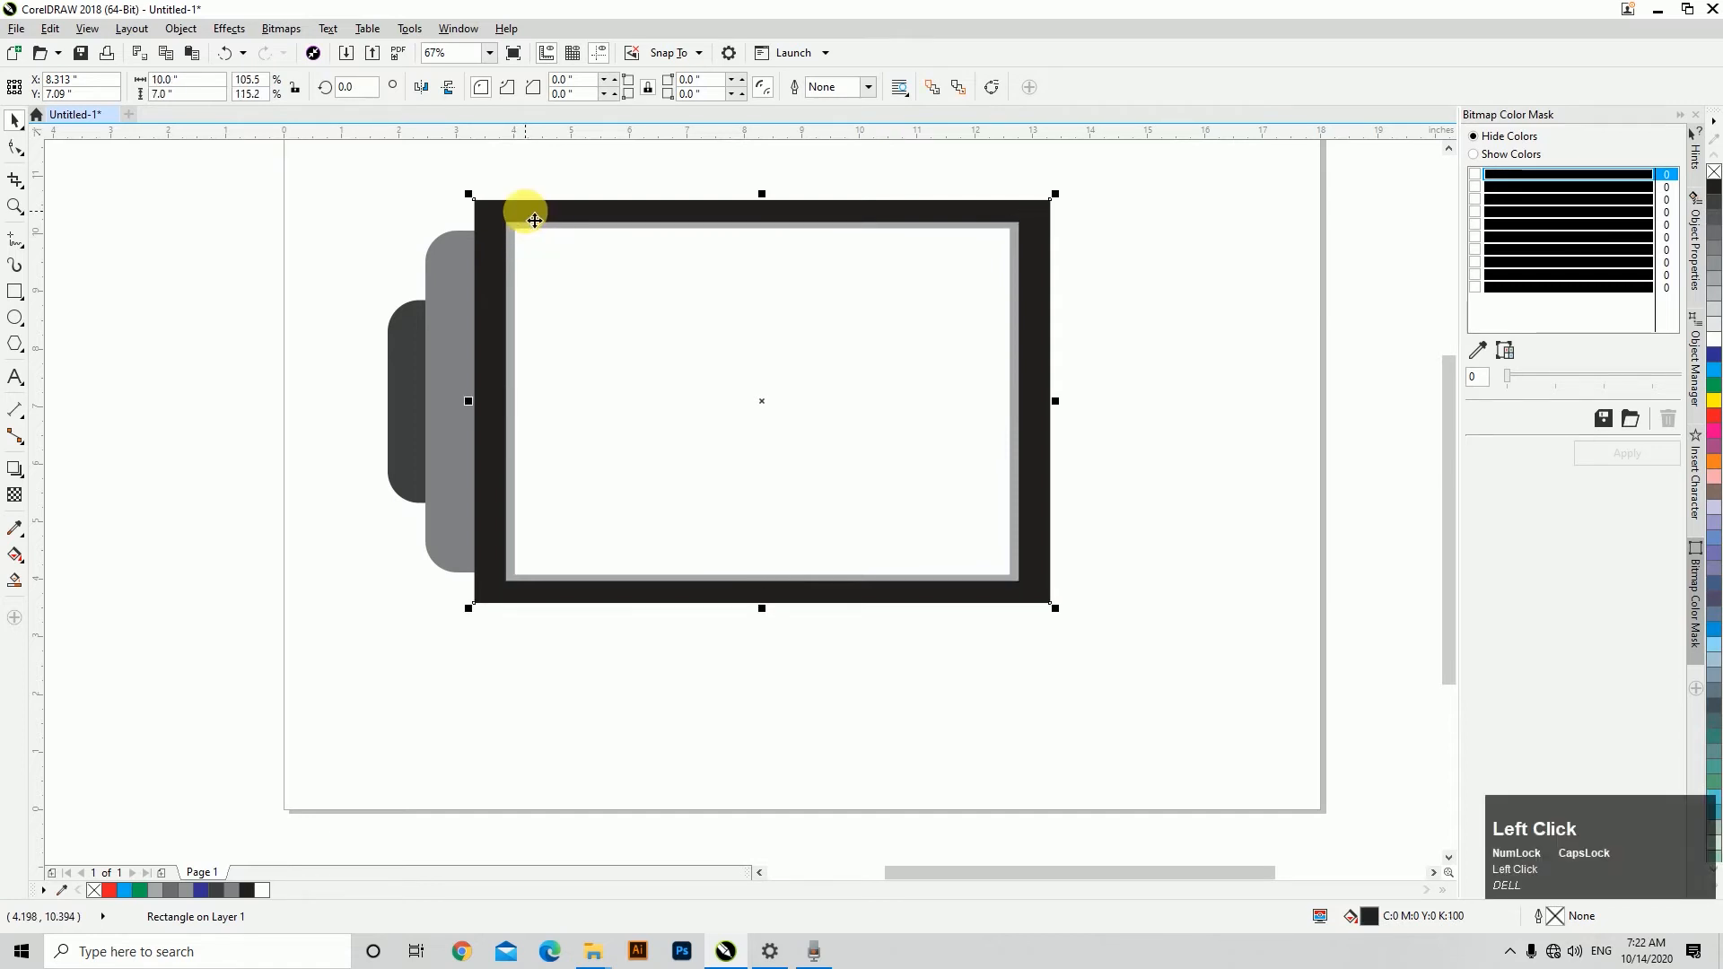
click(415, 323)
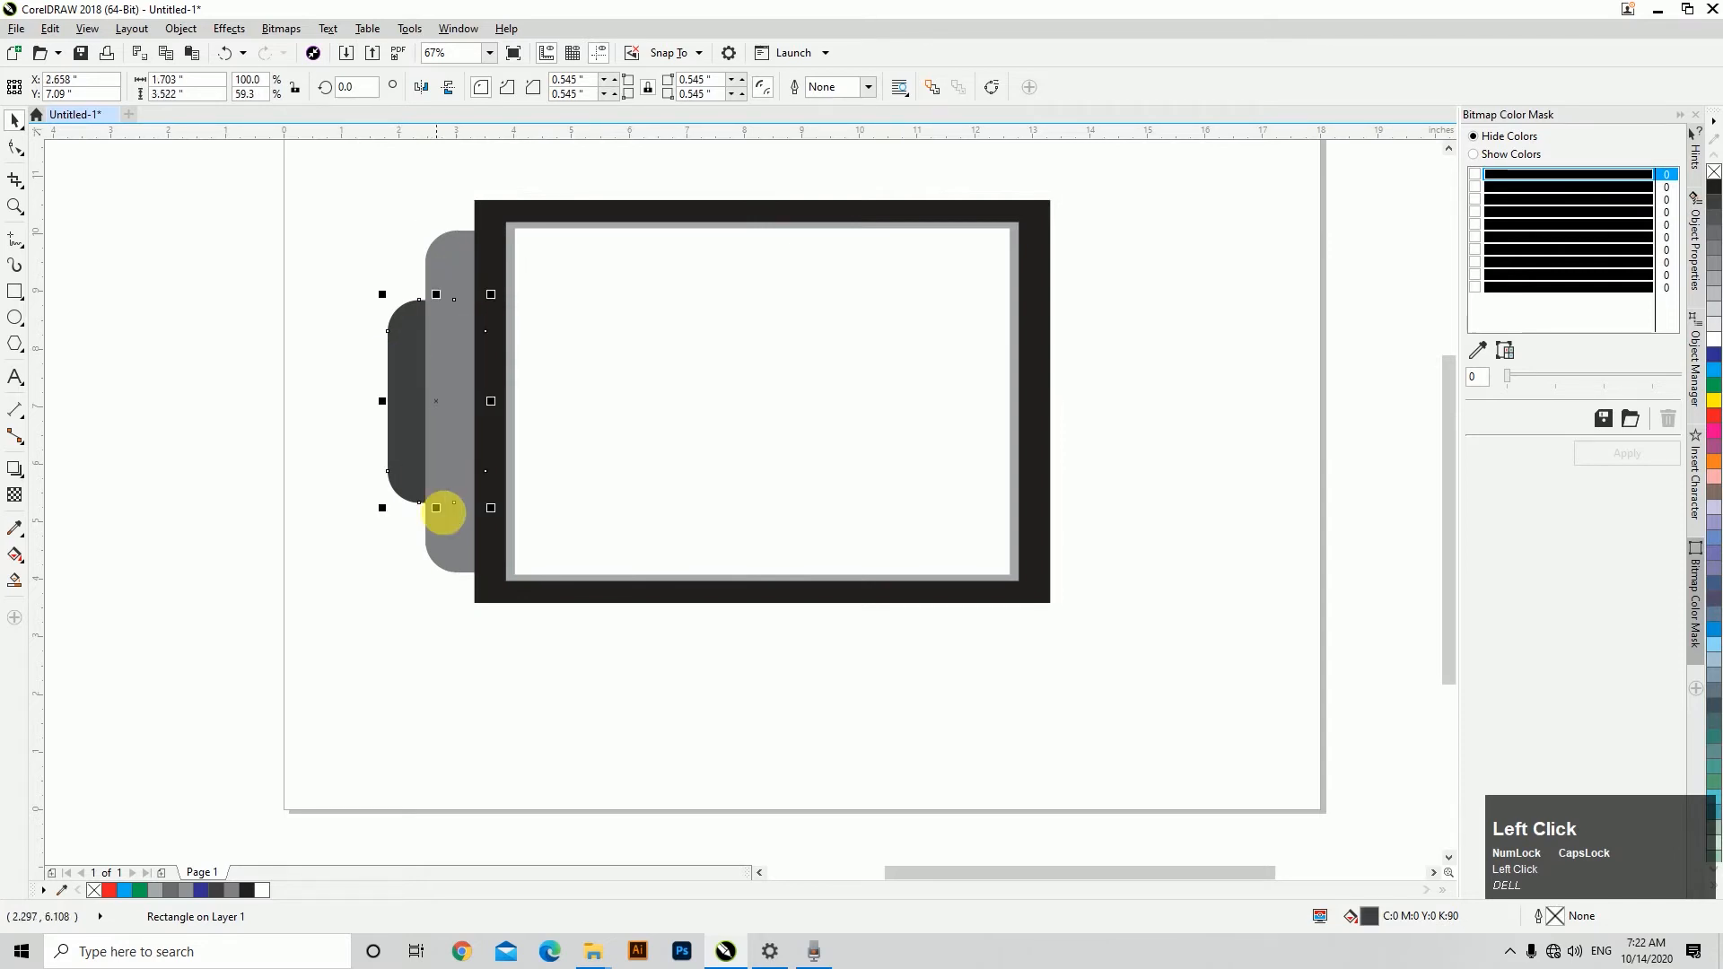
click(510, 657)
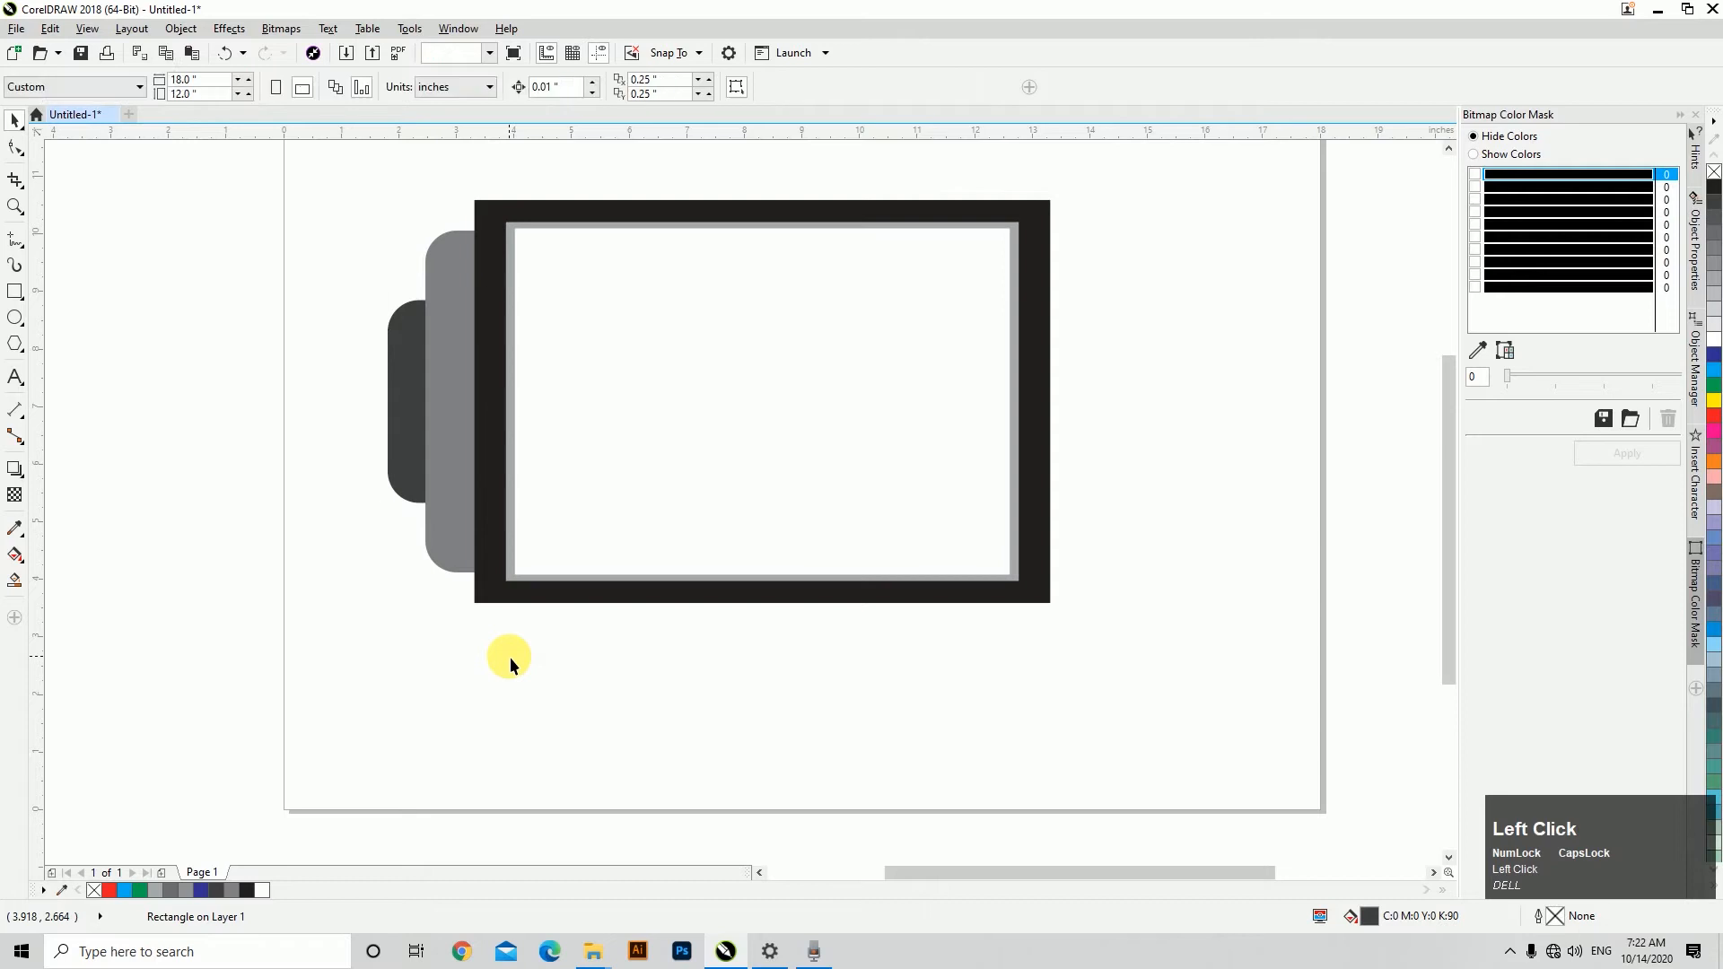
Select the two rounded rectangles together and move them slightly downwards along the black frame's side.
scroll(623, 461, down, 2)
click(567, 536)
drag(567, 536, 646, 642)
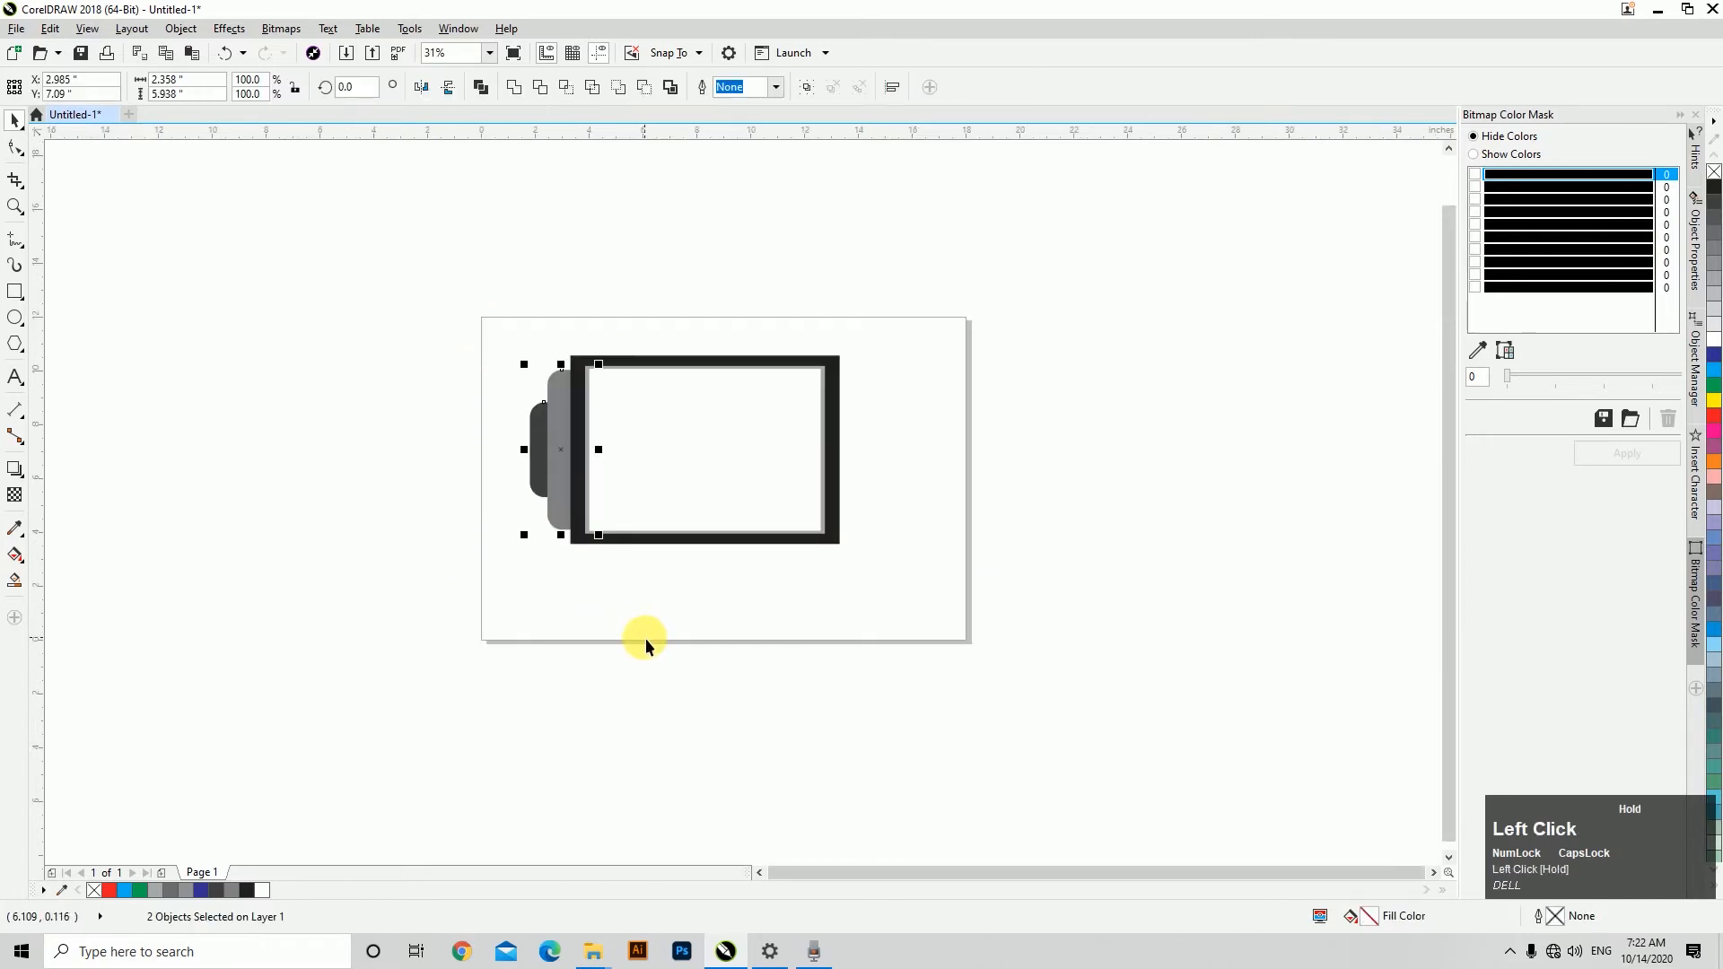
drag(593, 508, 557, 434)
click(1050, 746)
Draw a wide rectangle about 10.54 by 3.16 inches below the black frame and fill it with 20% black.
key(a)
key(a)
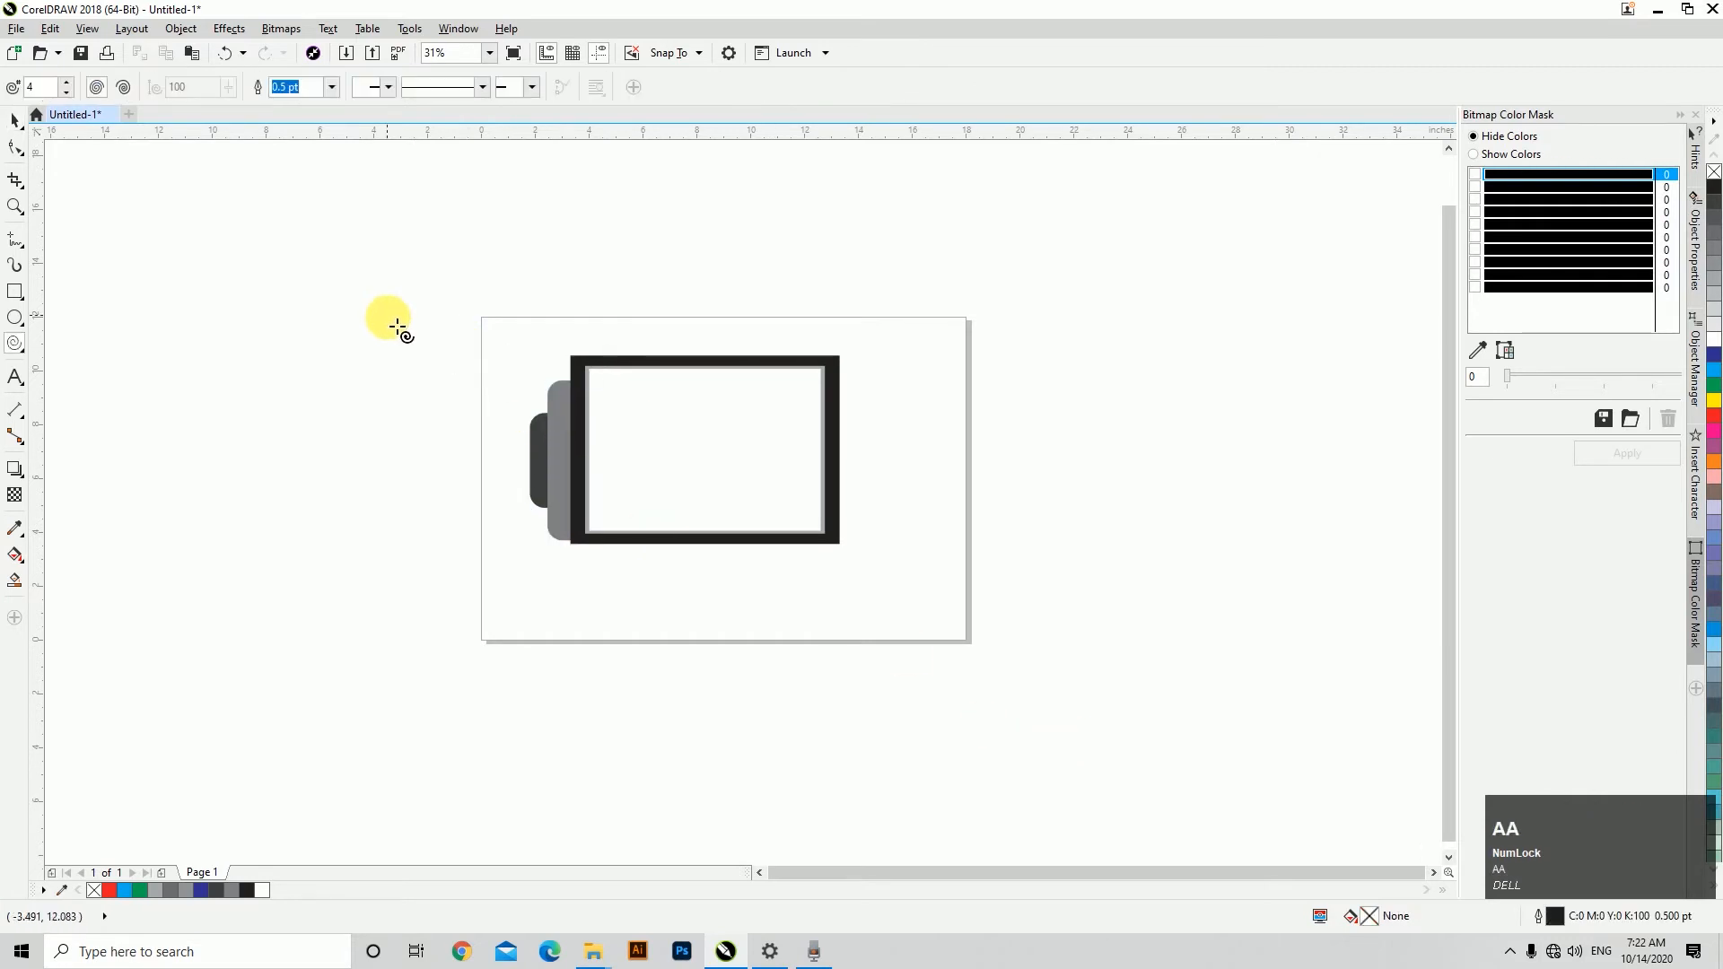
key(z)
drag(388, 319, 934, 676)
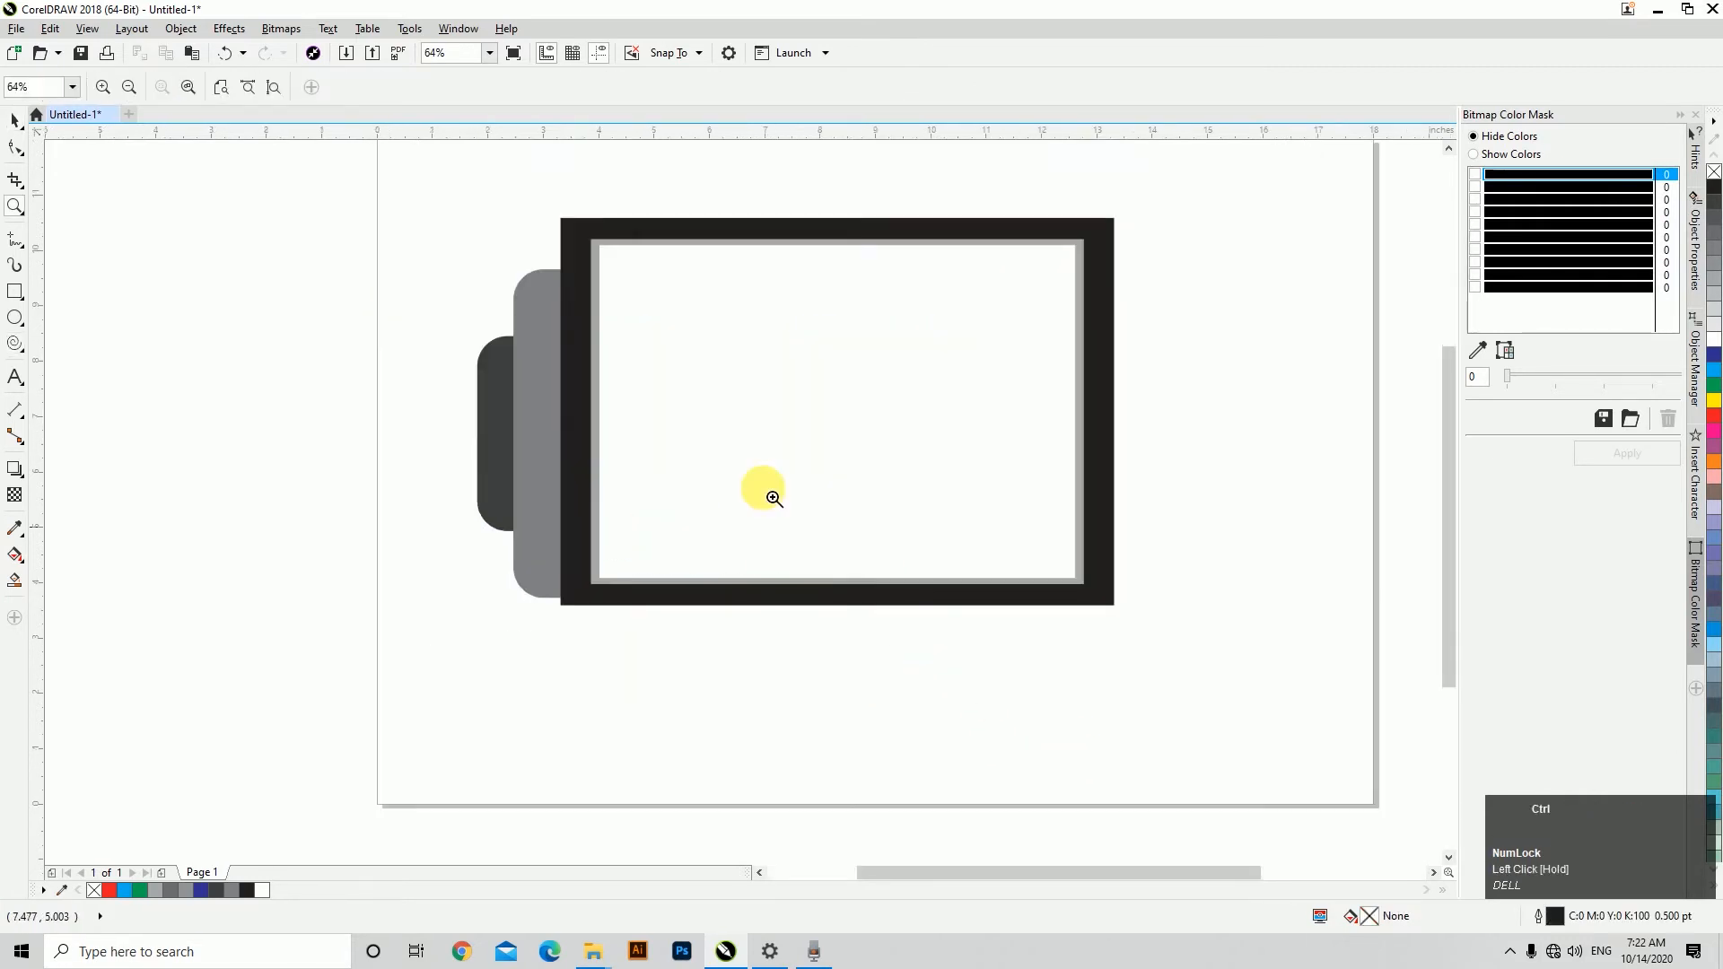
key(space)
click(1449, 860)
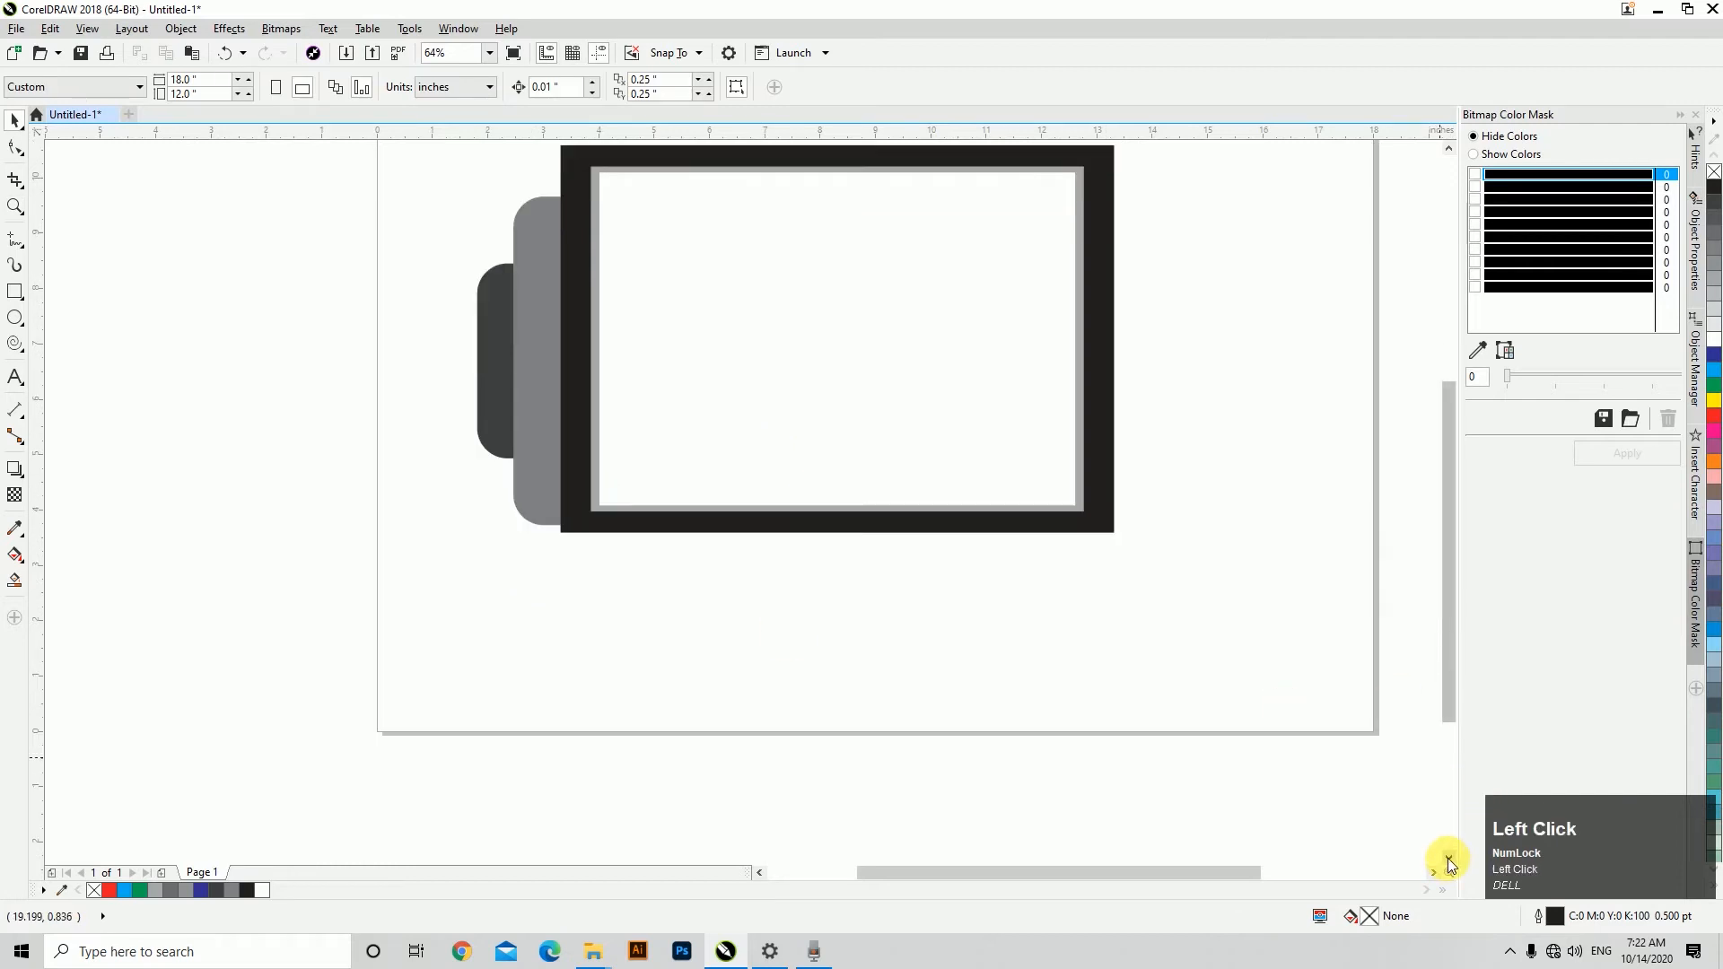
click(16, 319)
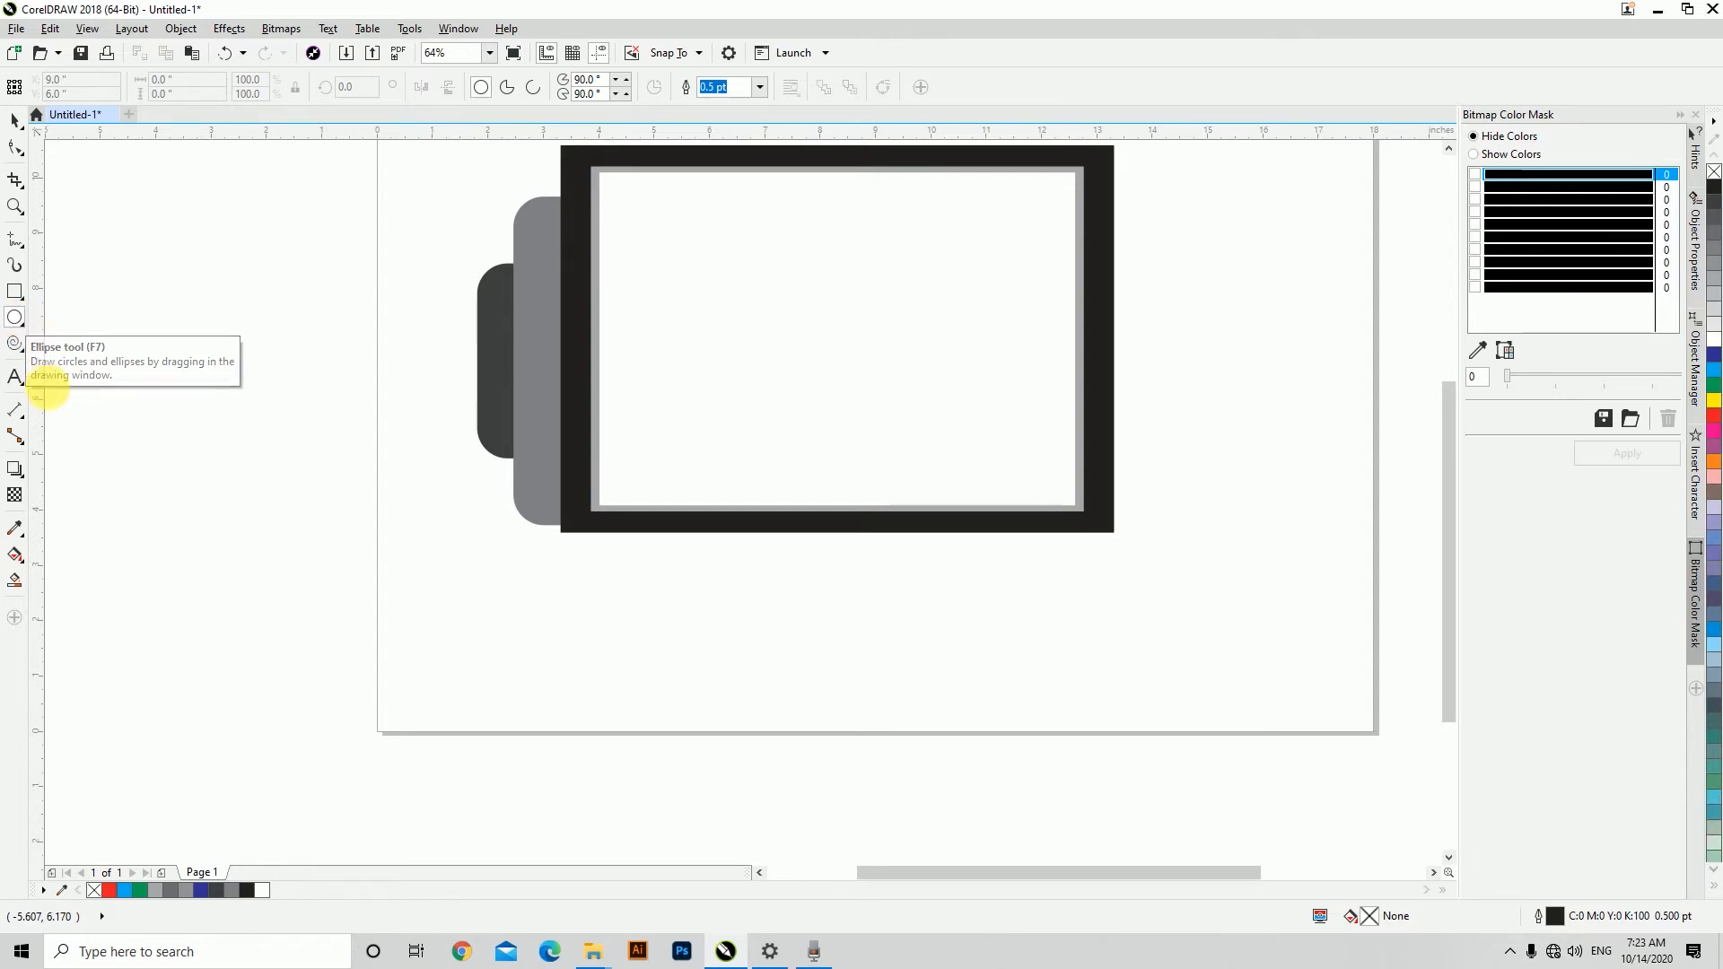
click(15, 291)
drag(552, 631, 1136, 806)
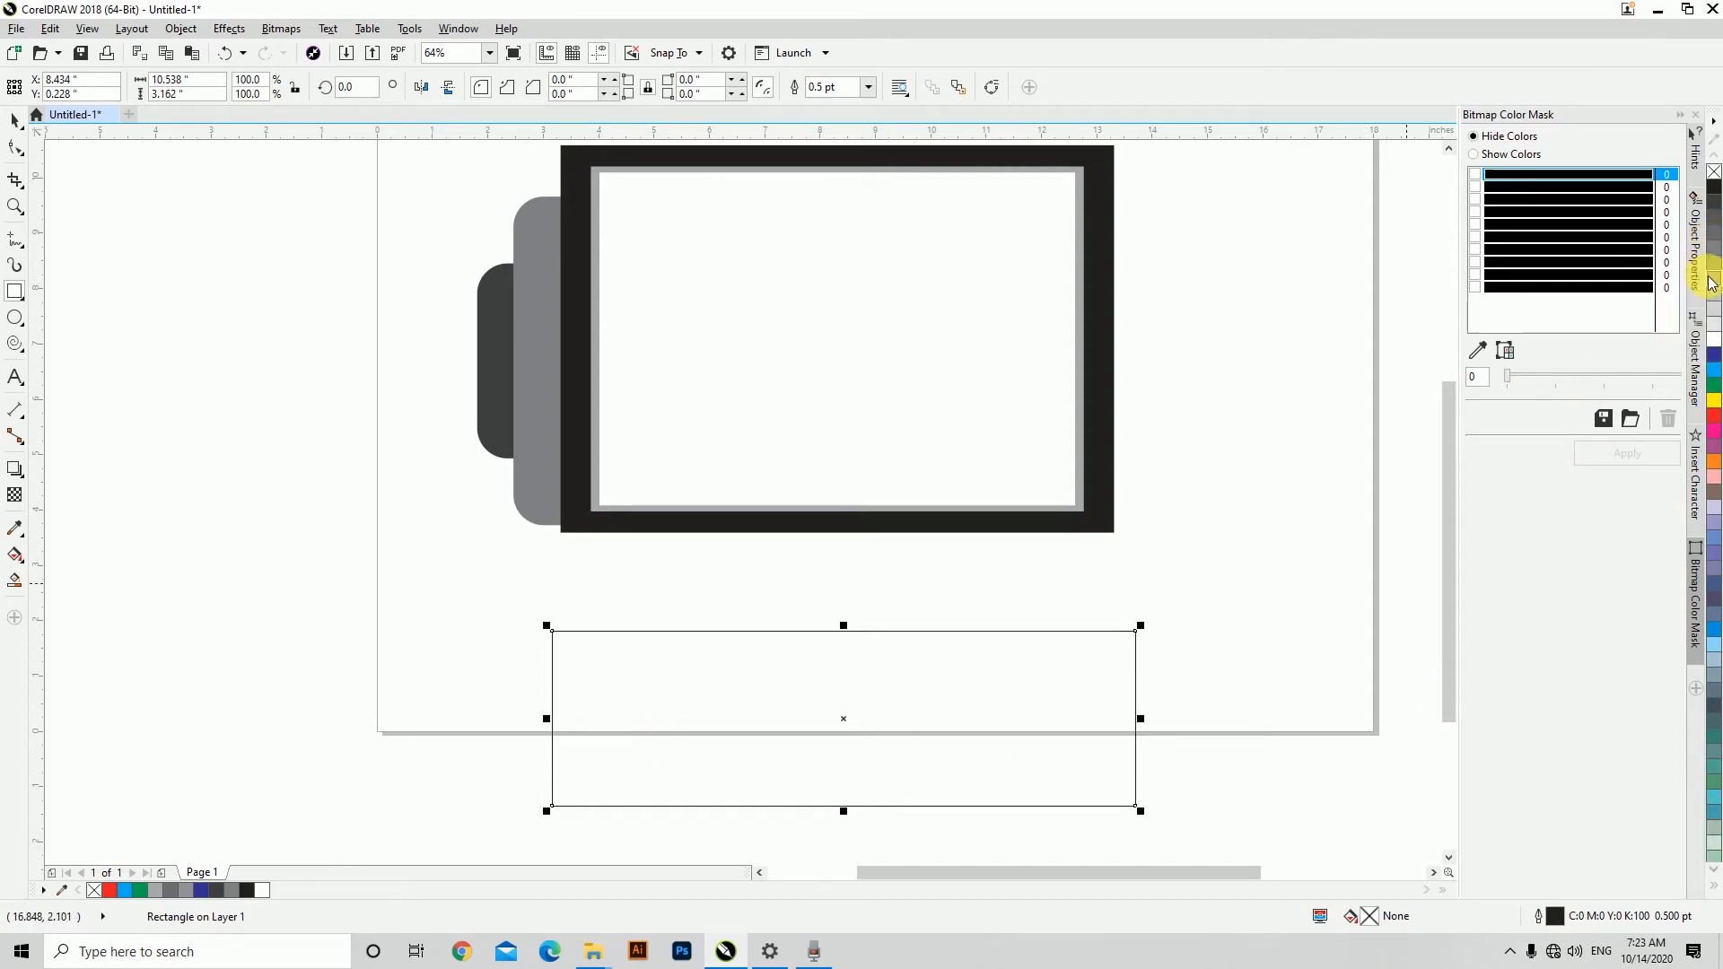
click(1713, 308)
Draw a small rectangle about 0.50 by 0.26 inches inside the wide grey rectangle's upper-left corner.
key(z)
drag(430, 595, 1135, 784)
key(space)
click(15, 292)
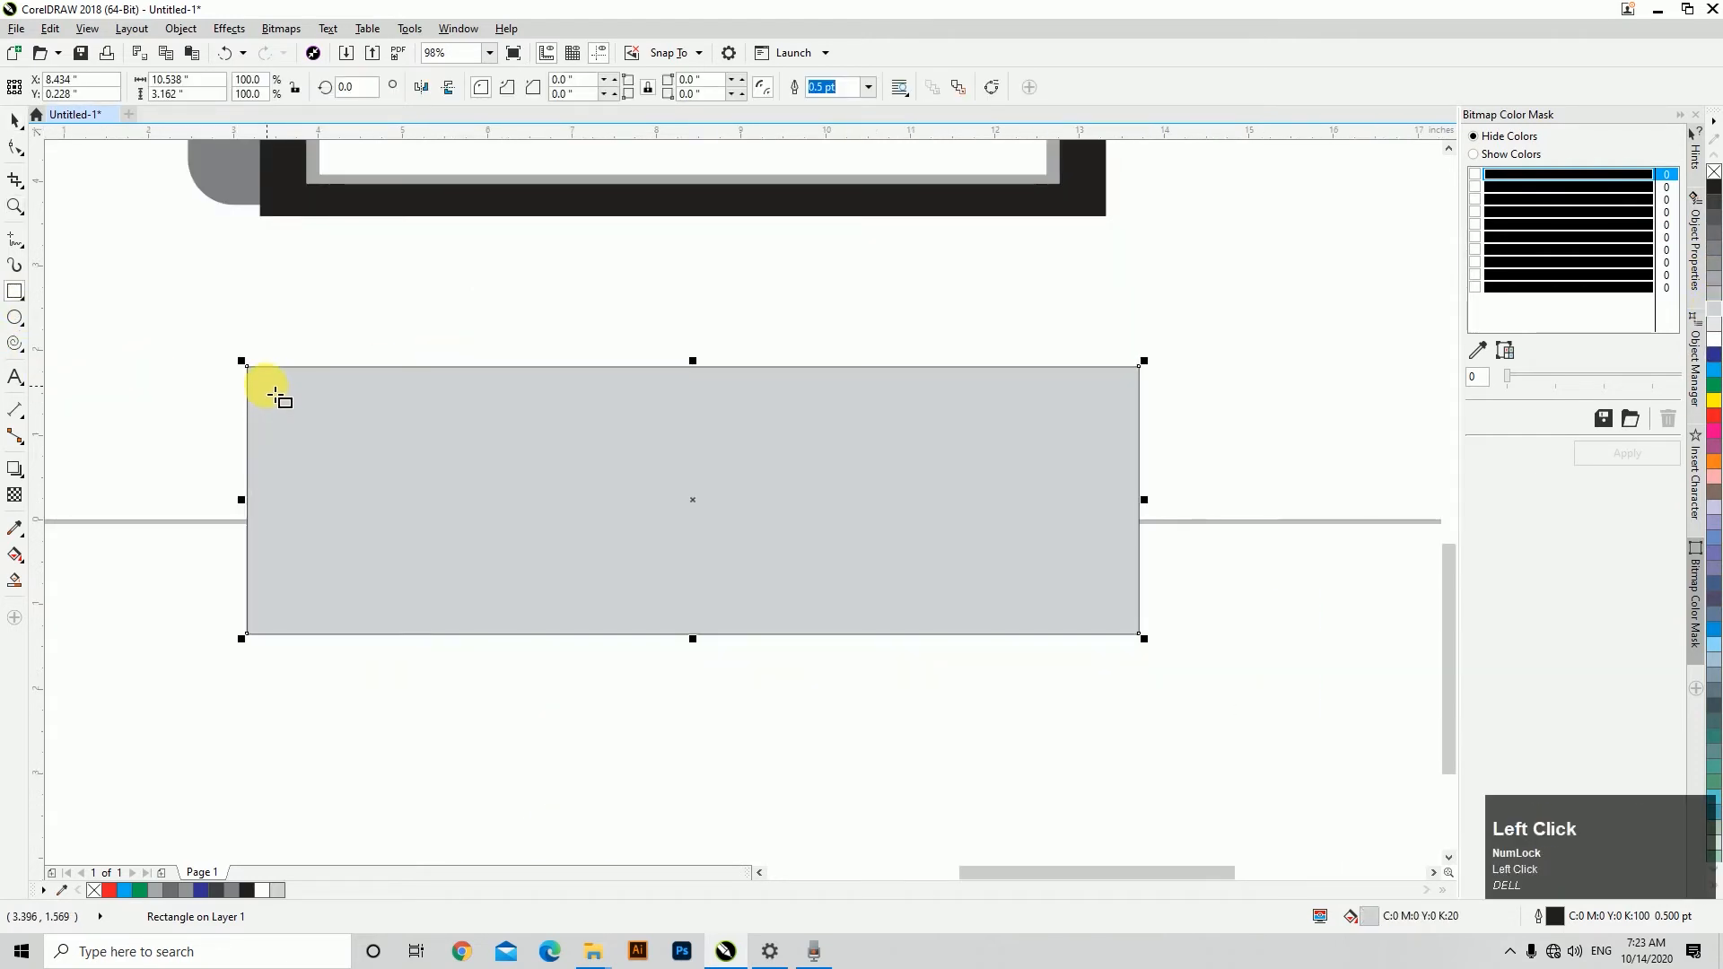
drag(268, 387, 346, 403)
key(space)
Duplicate the small rectangle horizontally to about X 4.361 and repeat the duplication at the same spacing to X 5.056.
click(290, 404)
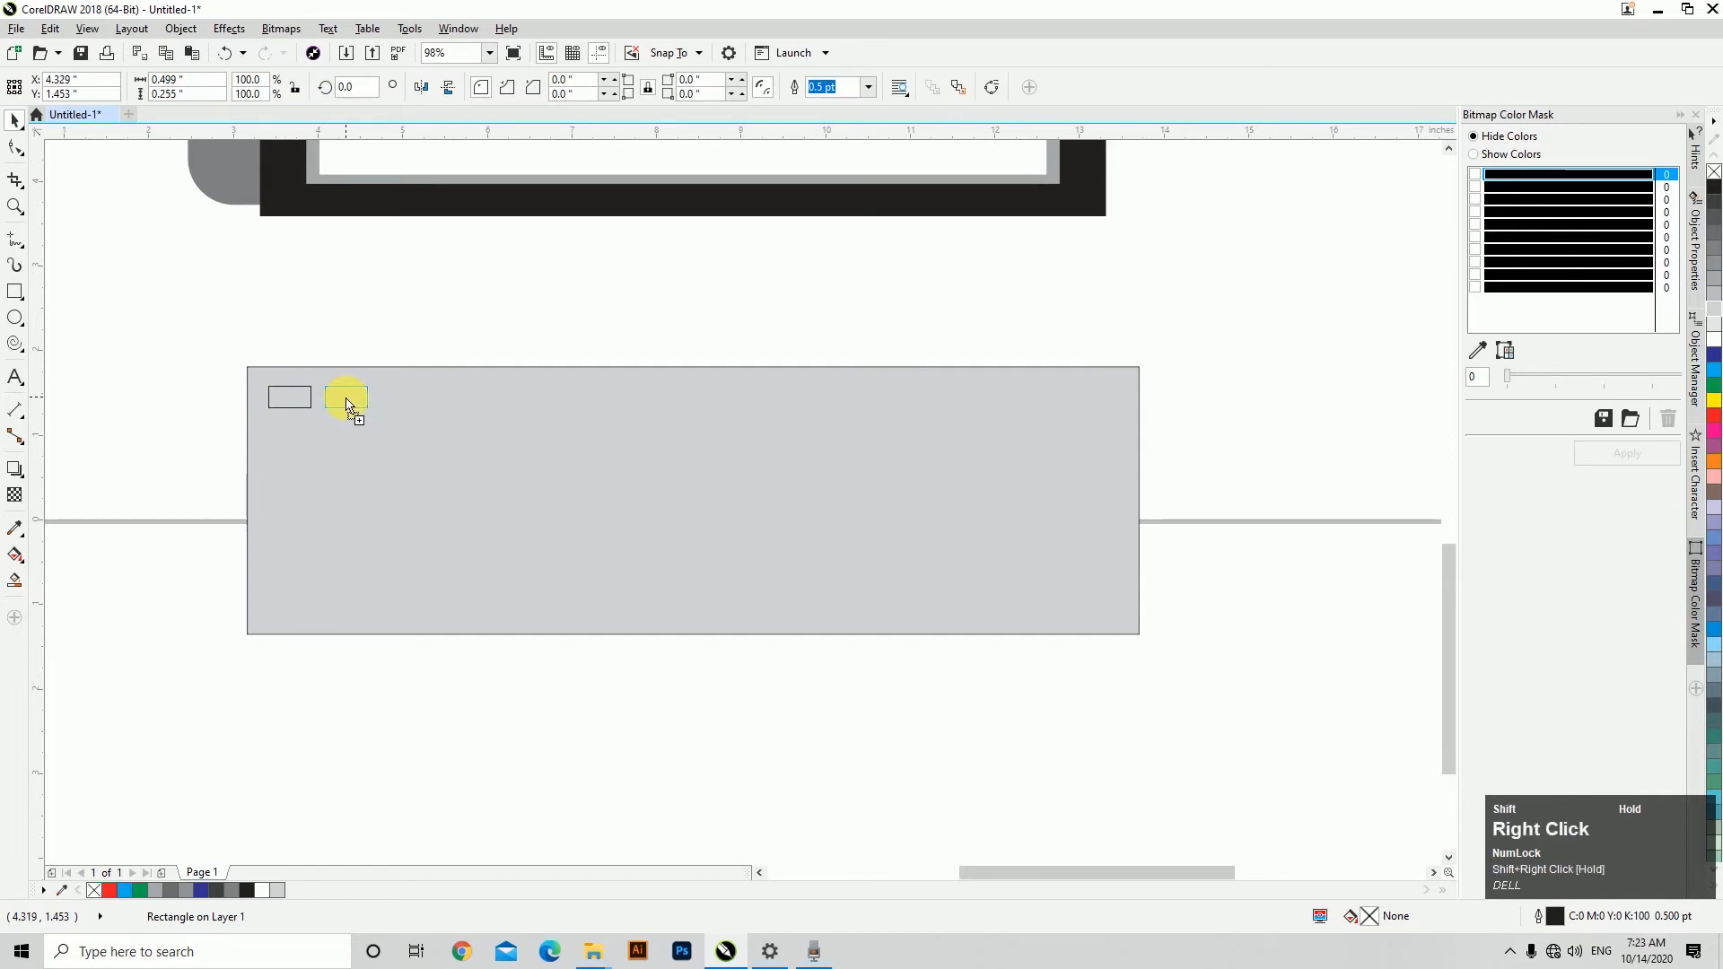
drag(346, 404, 348, 404)
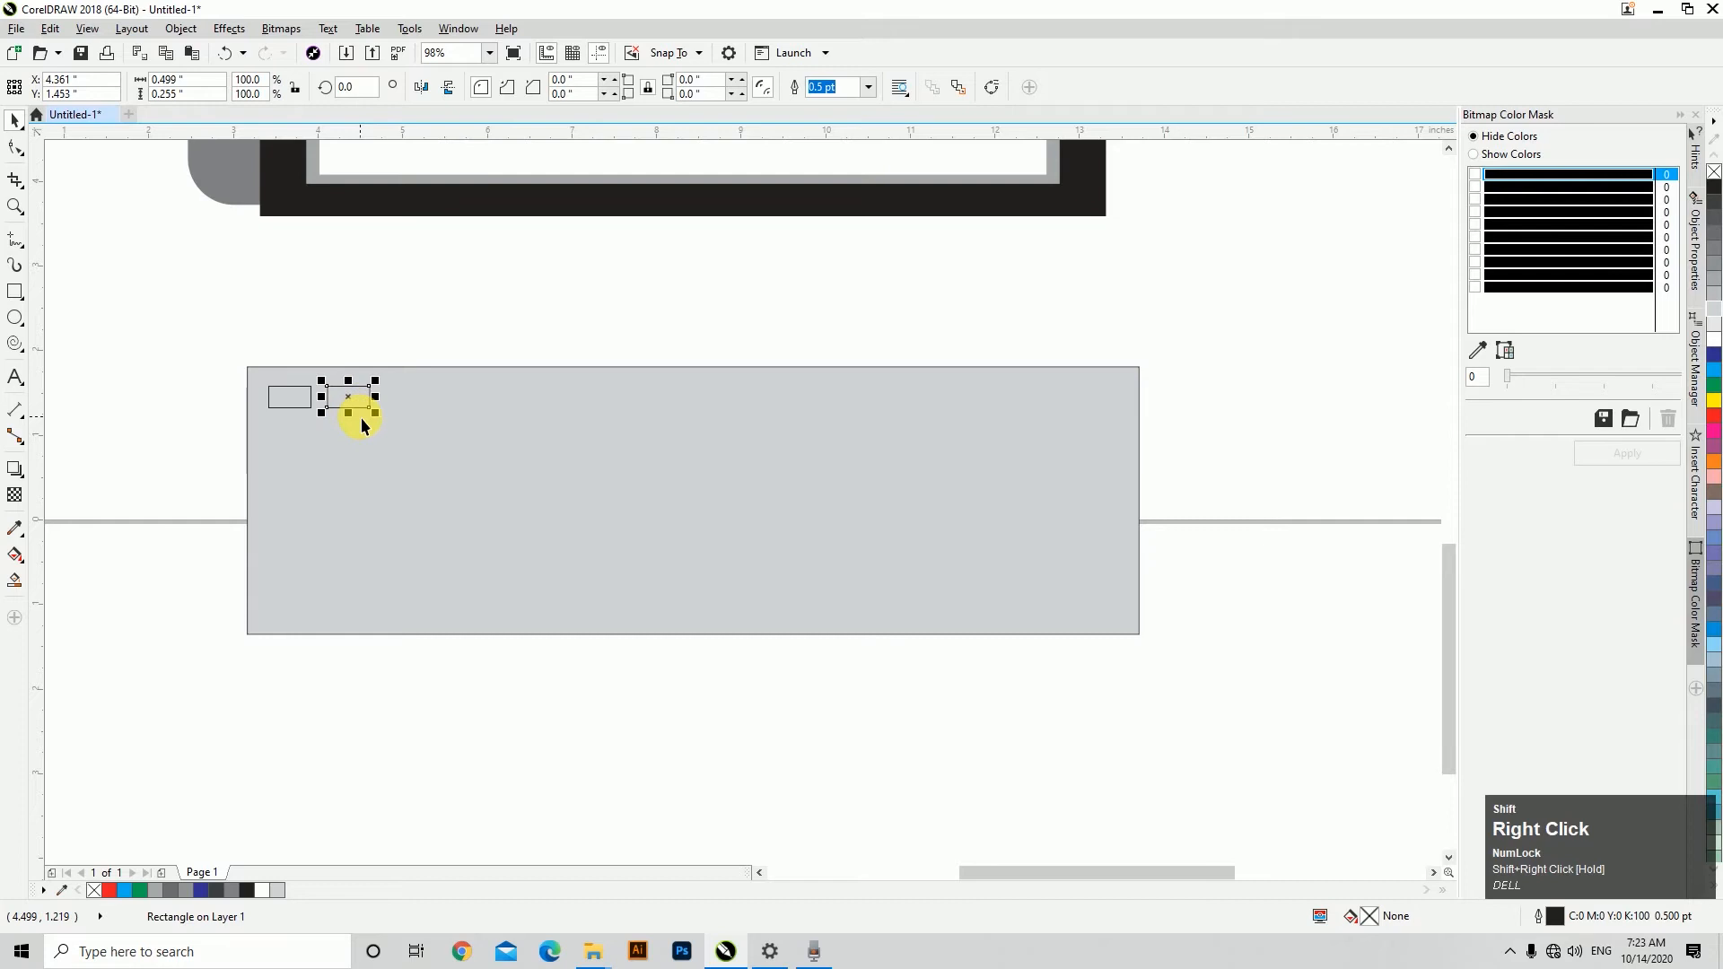
key(ctrl)
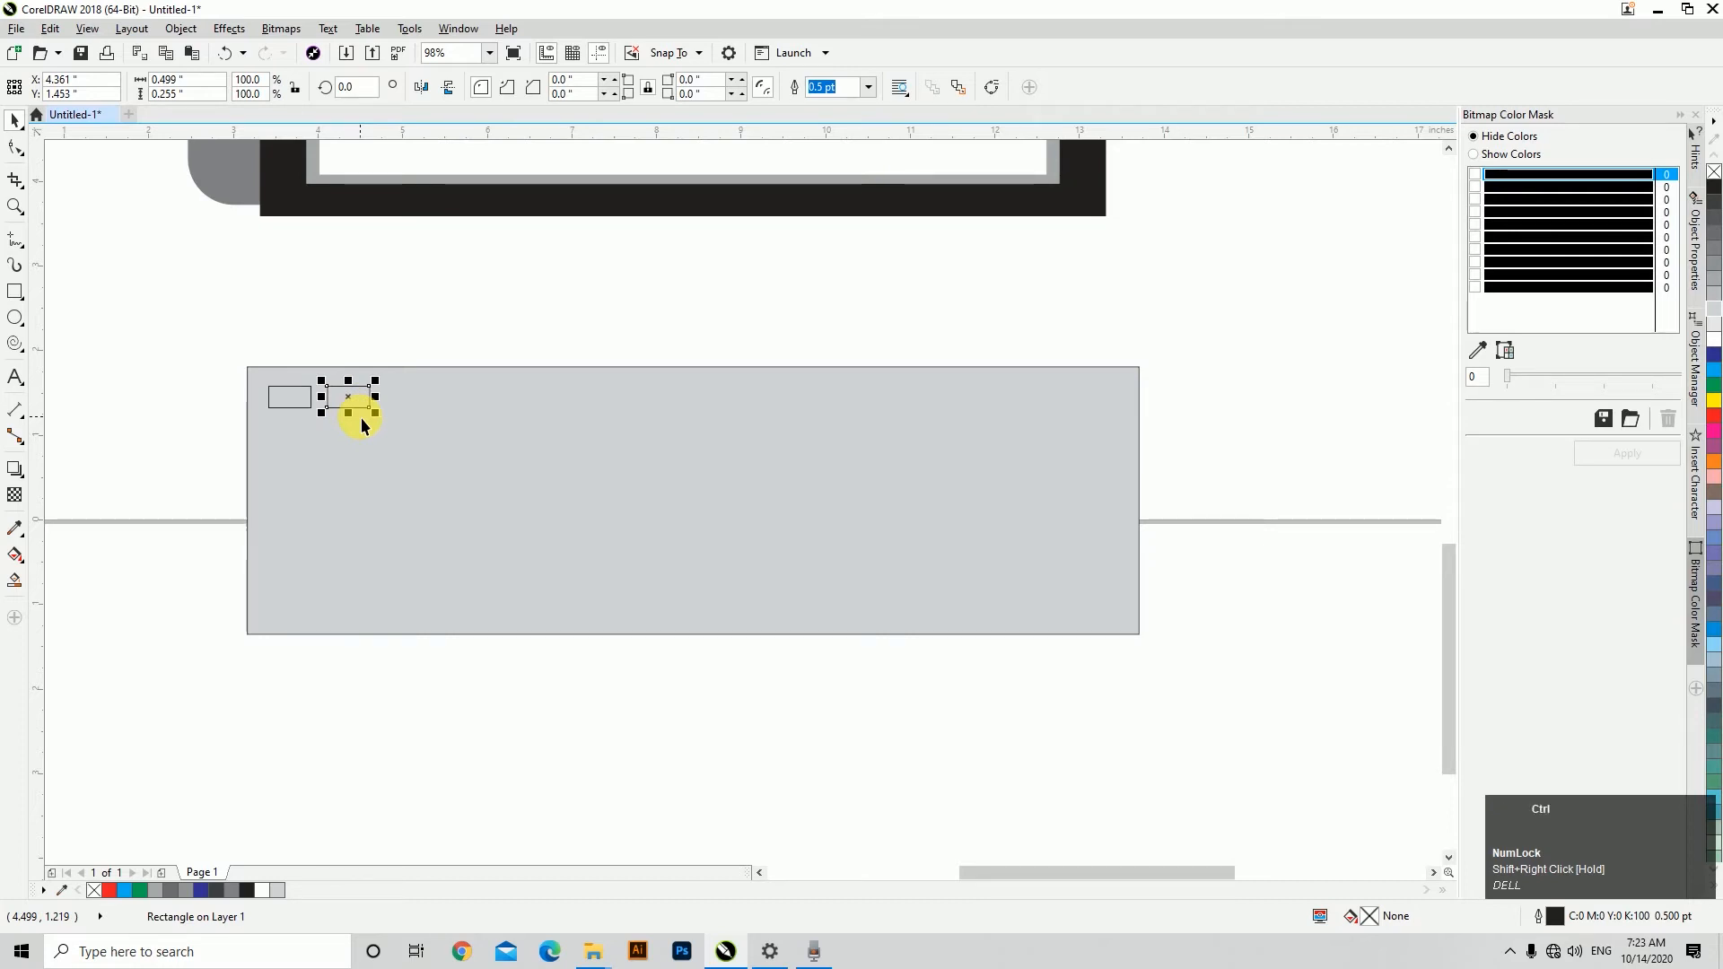
key(ctrl+s)
key(Escape)
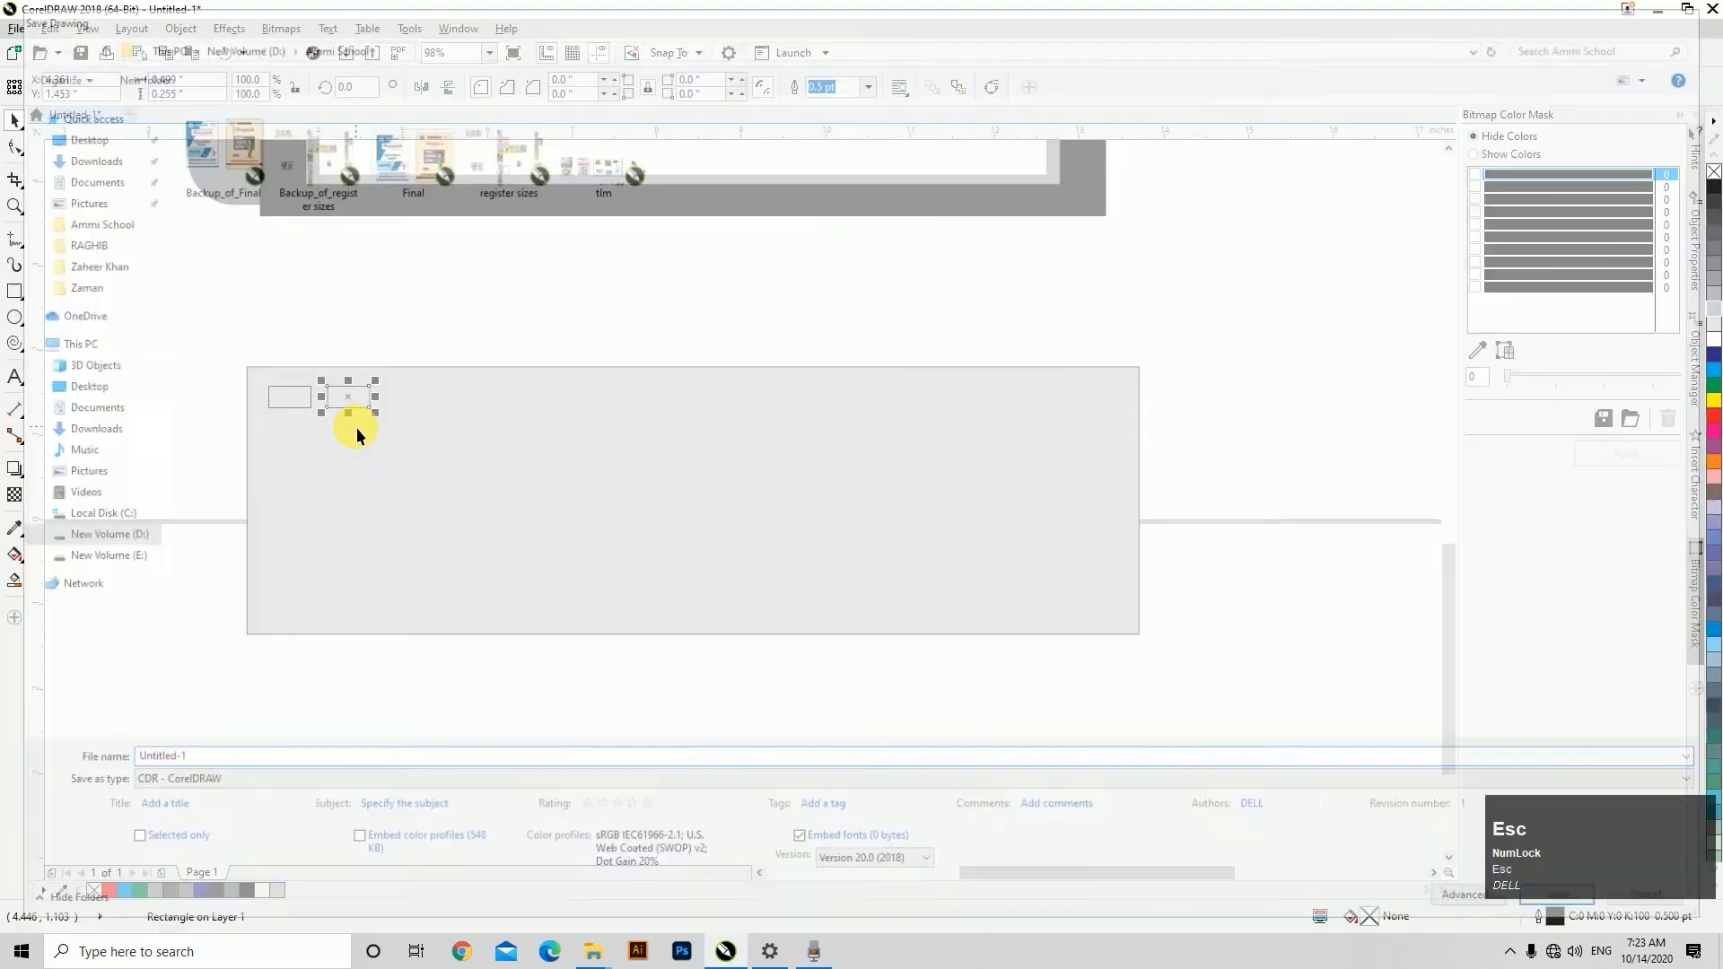
key(ctrl+d)
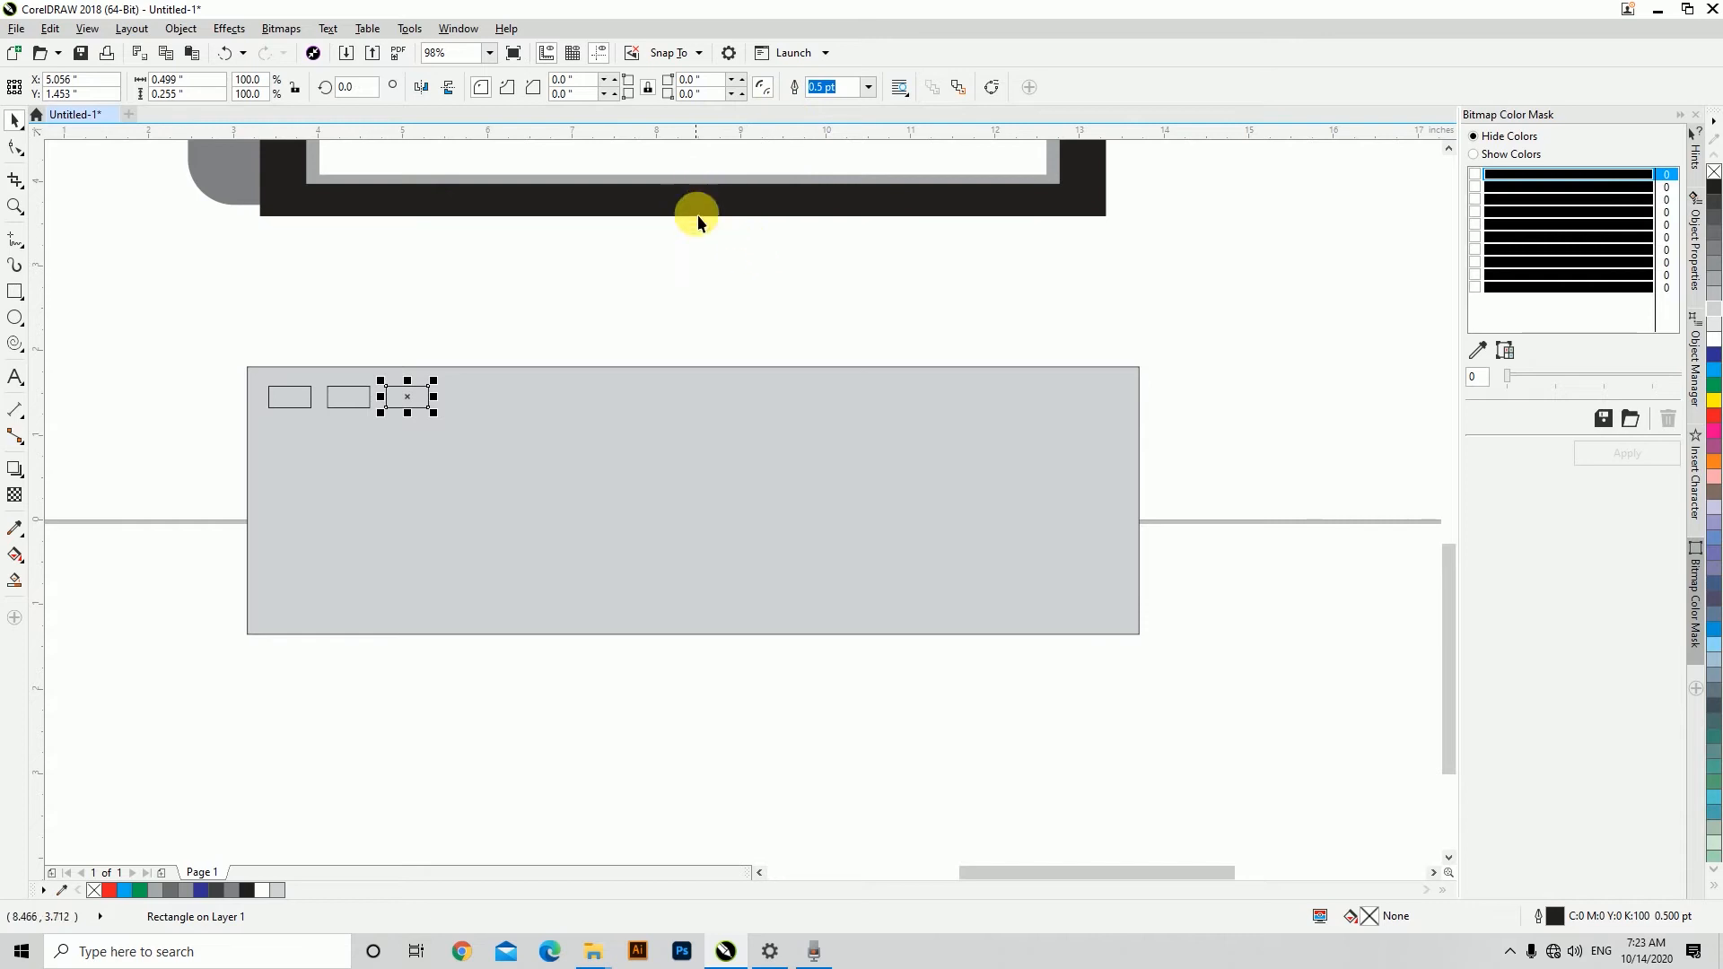
Examine the duplicate distance values of the document and compare them with the settings shown for a selected small rectangle.
click(711, 257)
click(402, 401)
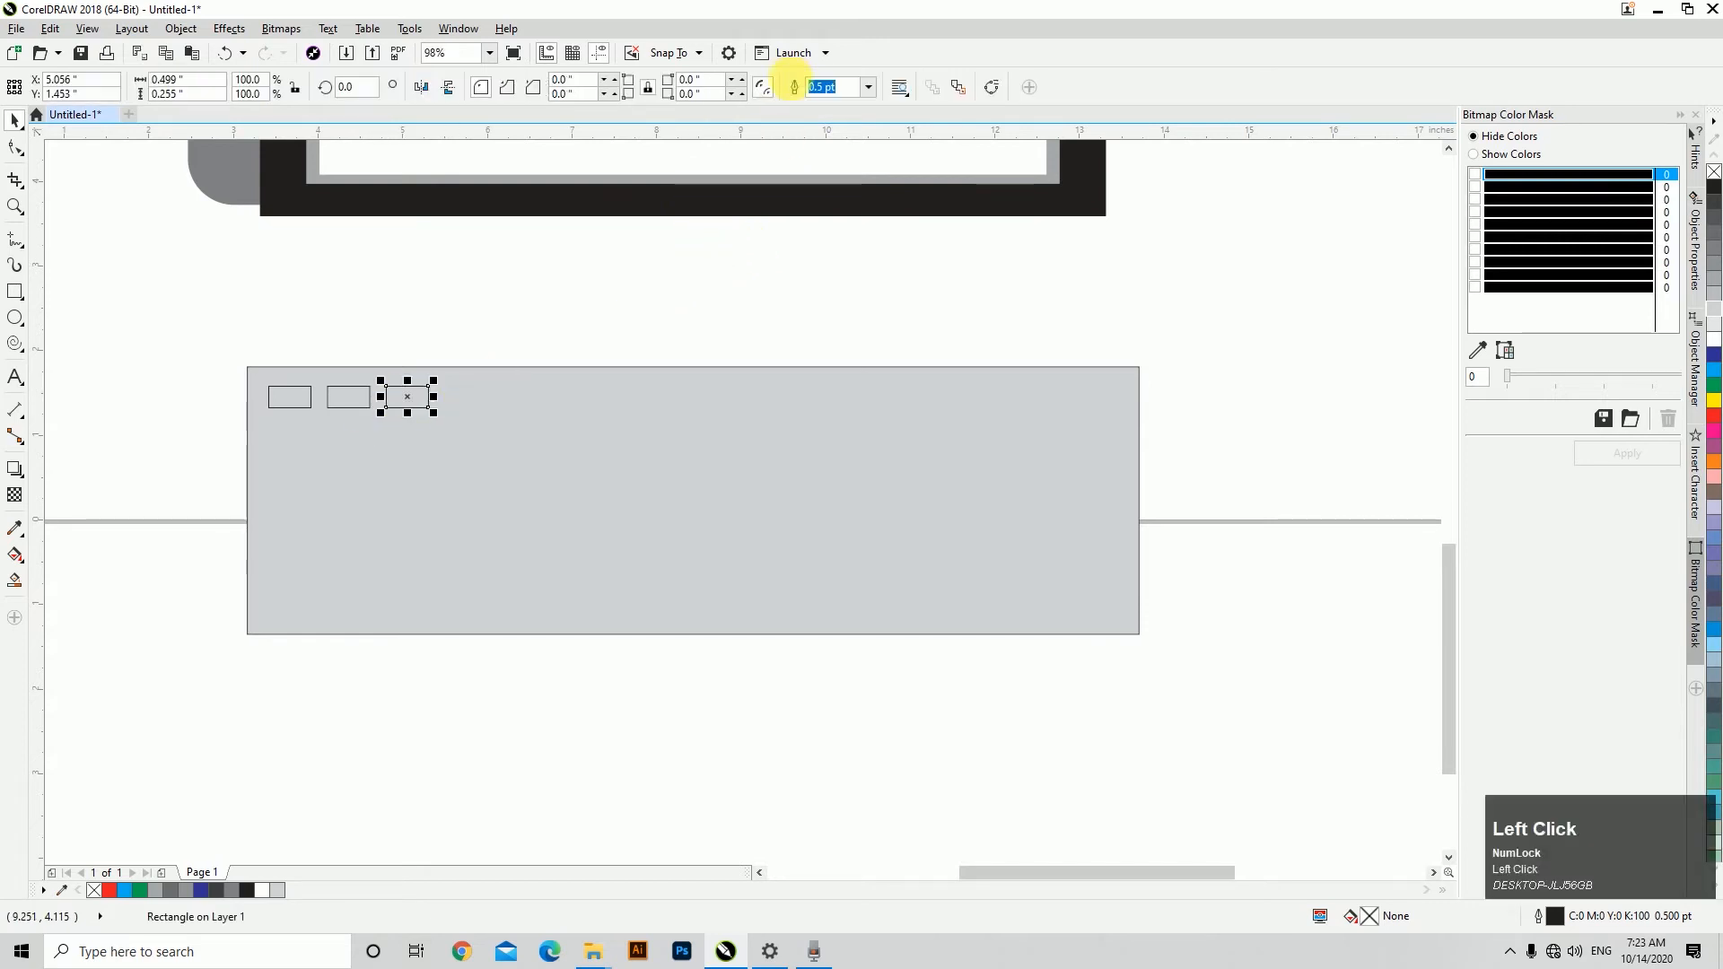
click(590, 255)
click(668, 91)
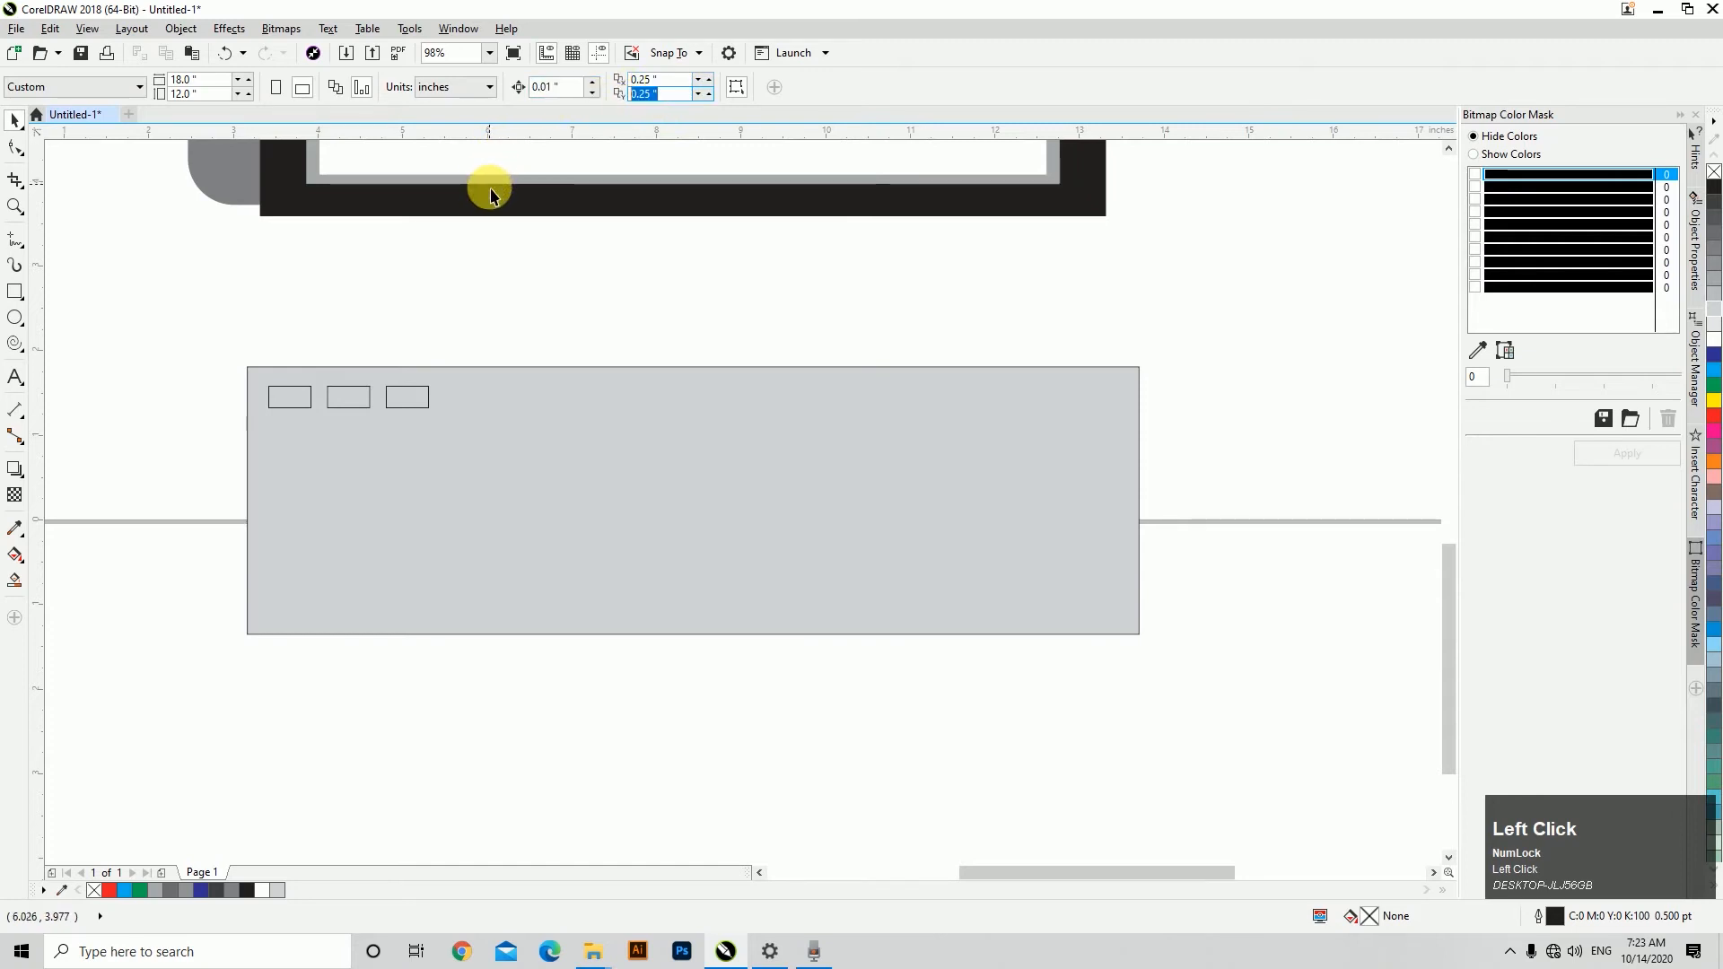
click(499, 226)
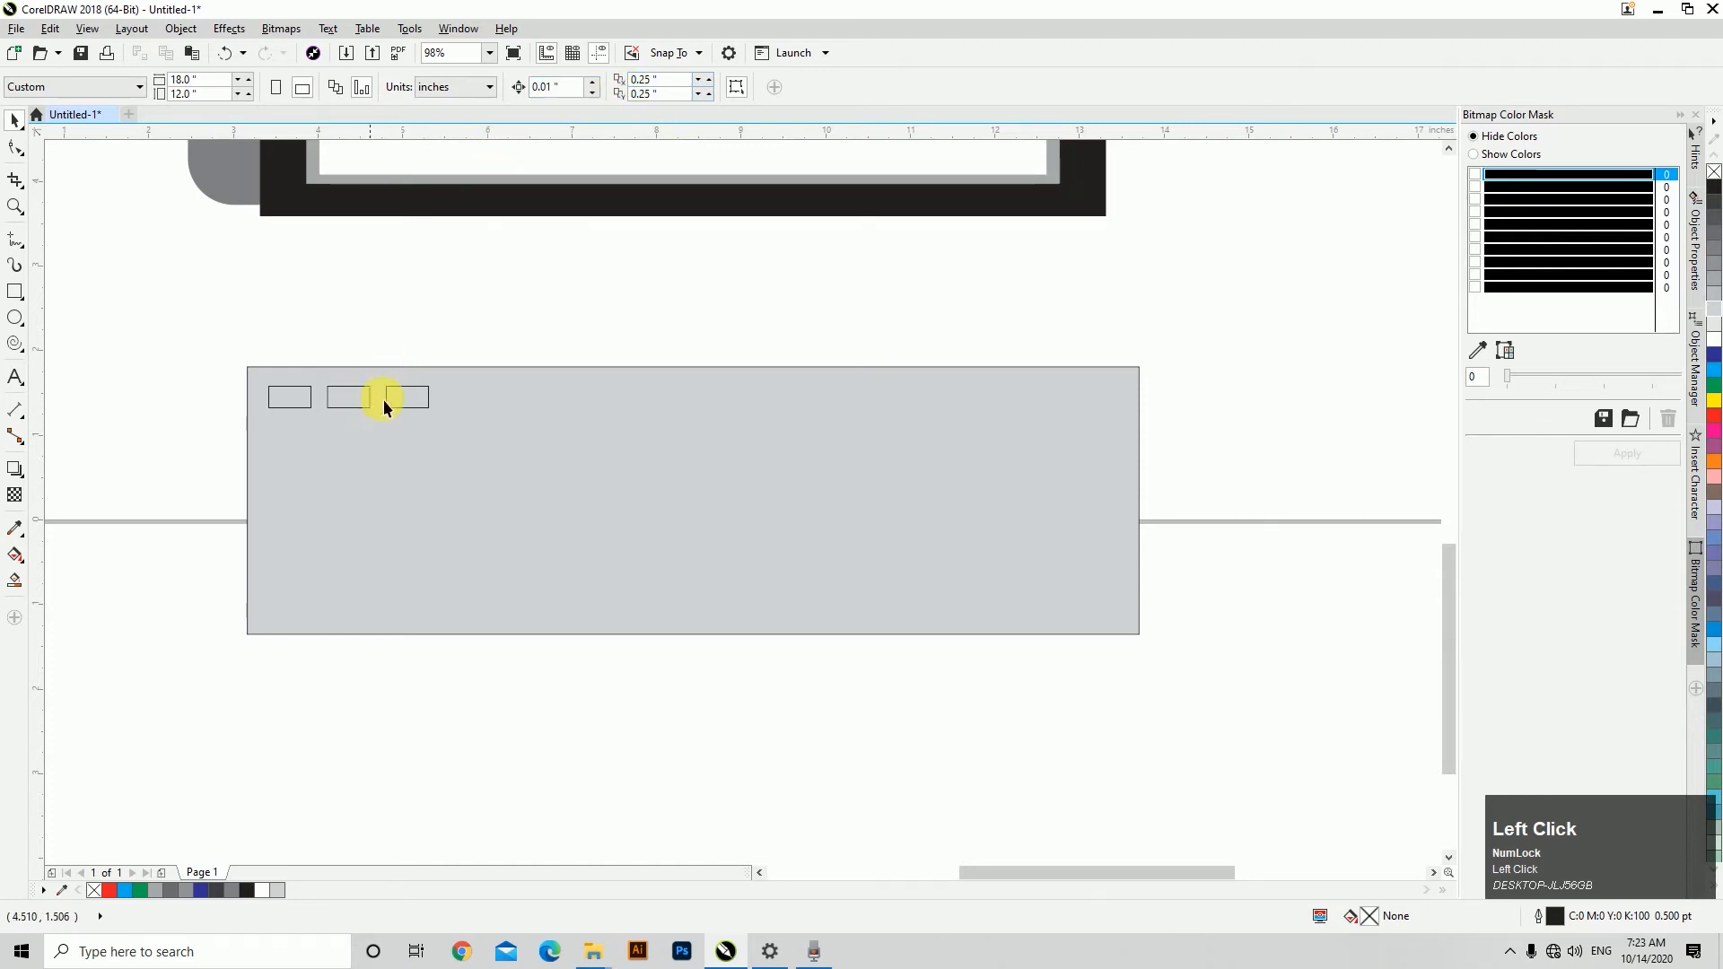
click(406, 400)
click(413, 402)
click(337, 337)
Delete the duplicated small rectangles and the original small rectangle from the wide grey rectangle.
drag(297, 347, 514, 460)
key(Delete)
click(296, 400)
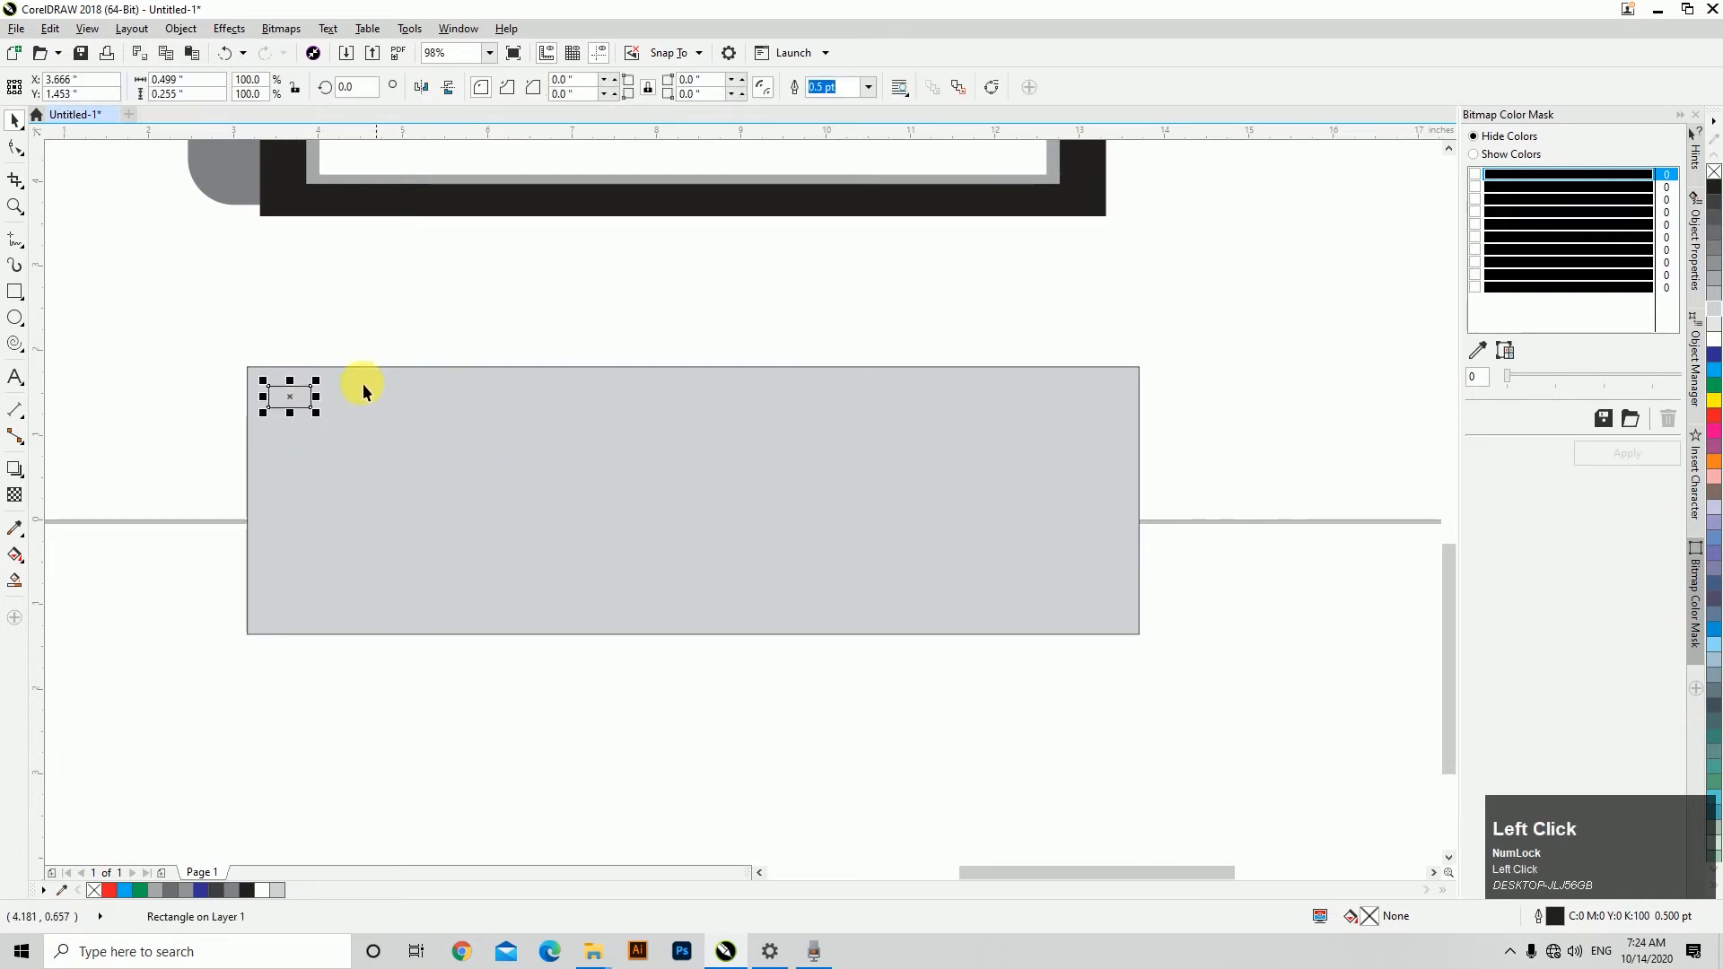
Draw a new small rectangle about 0.51 by 0.29 inches in the wide grey rectangle's upper-left corner.
click(14, 292)
click(286, 398)
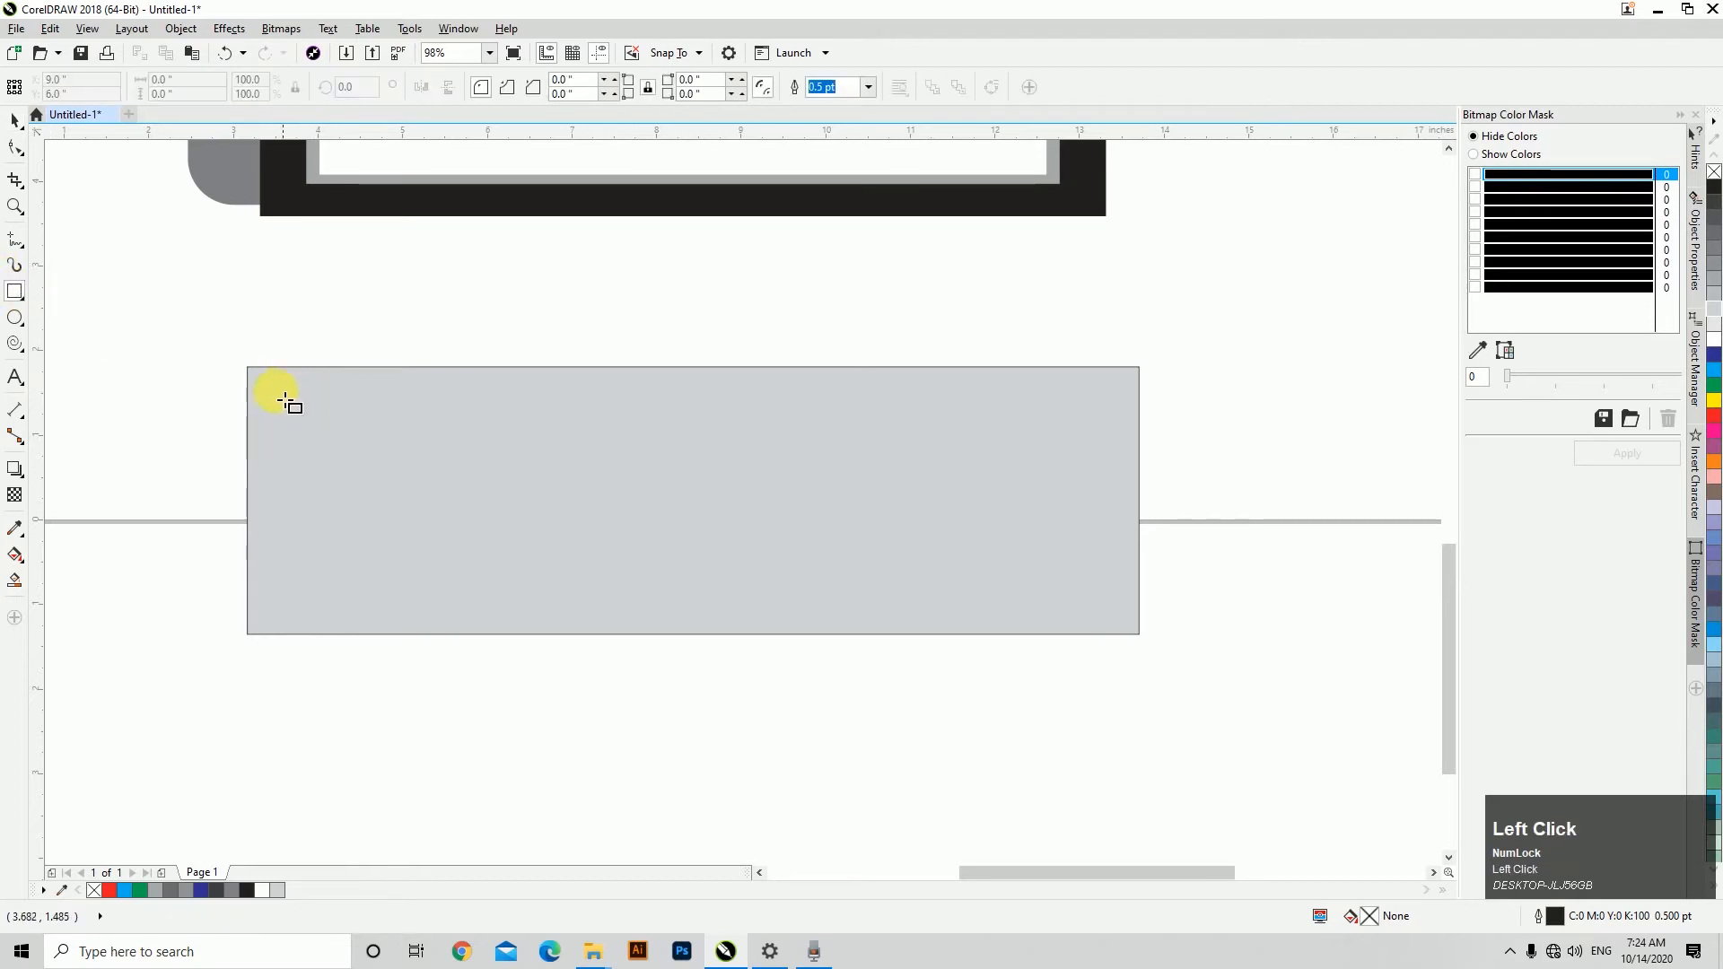
drag(275, 395, 318, 420)
click(14, 119)
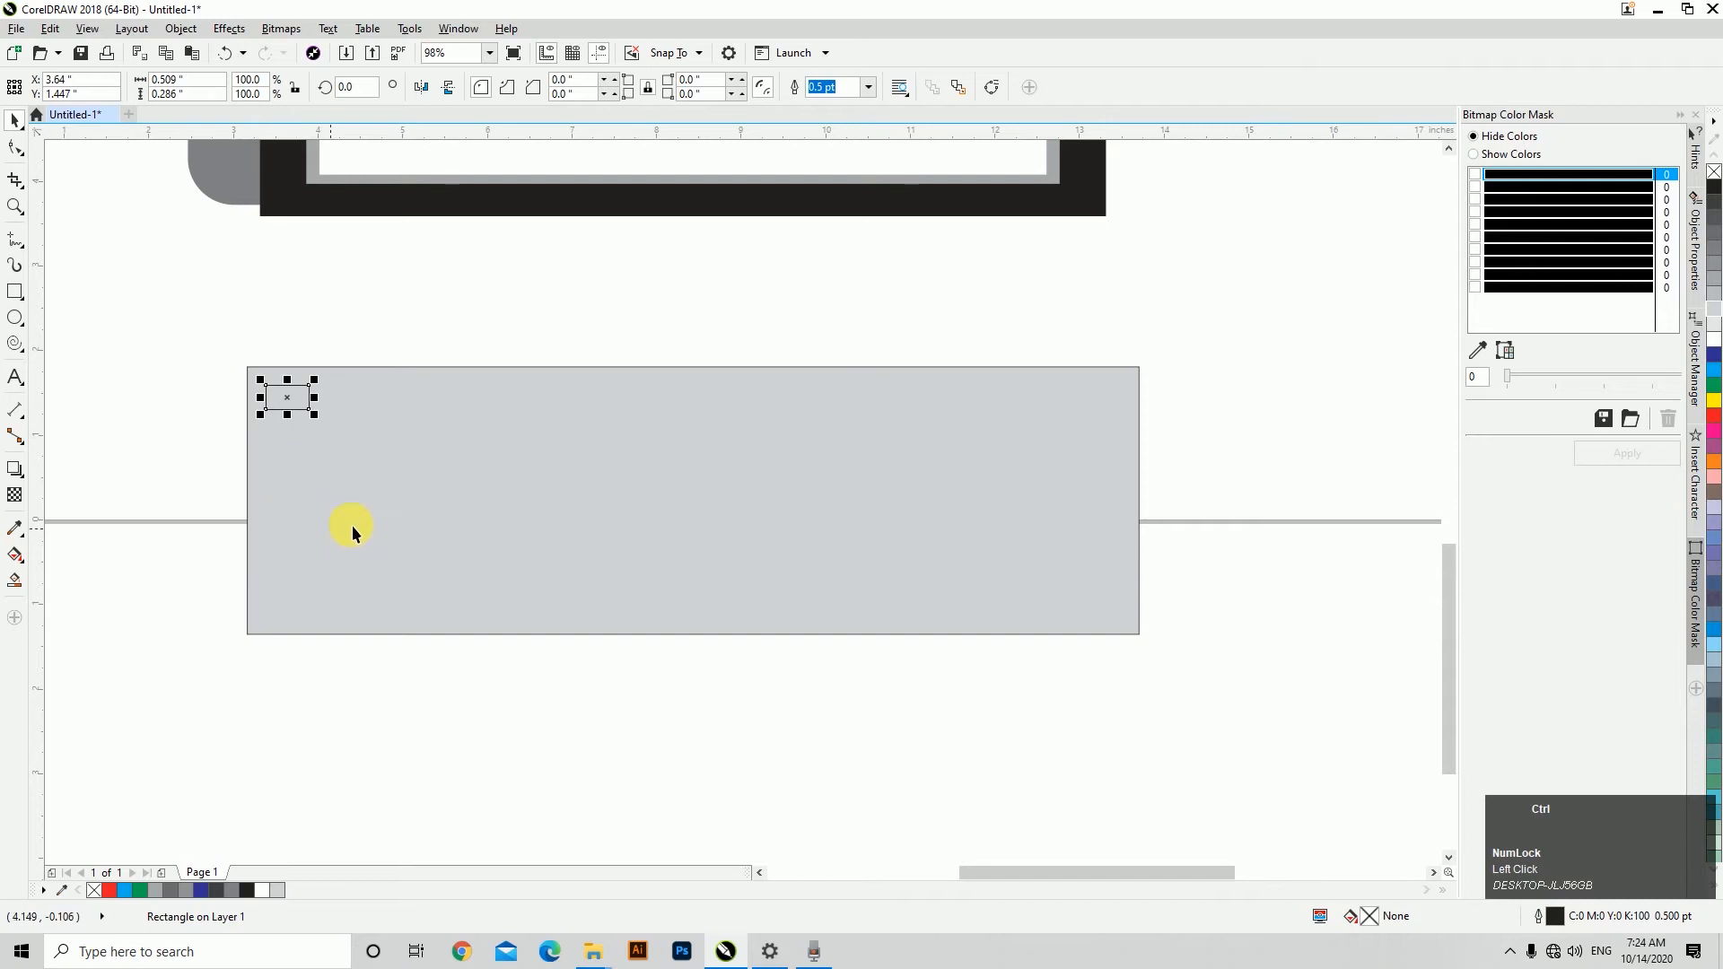
Check the document's duplicate distance and try duplicating the small rectangle with the default 0.25-inch offset.
click(677, 260)
click(662, 95)
click(422, 258)
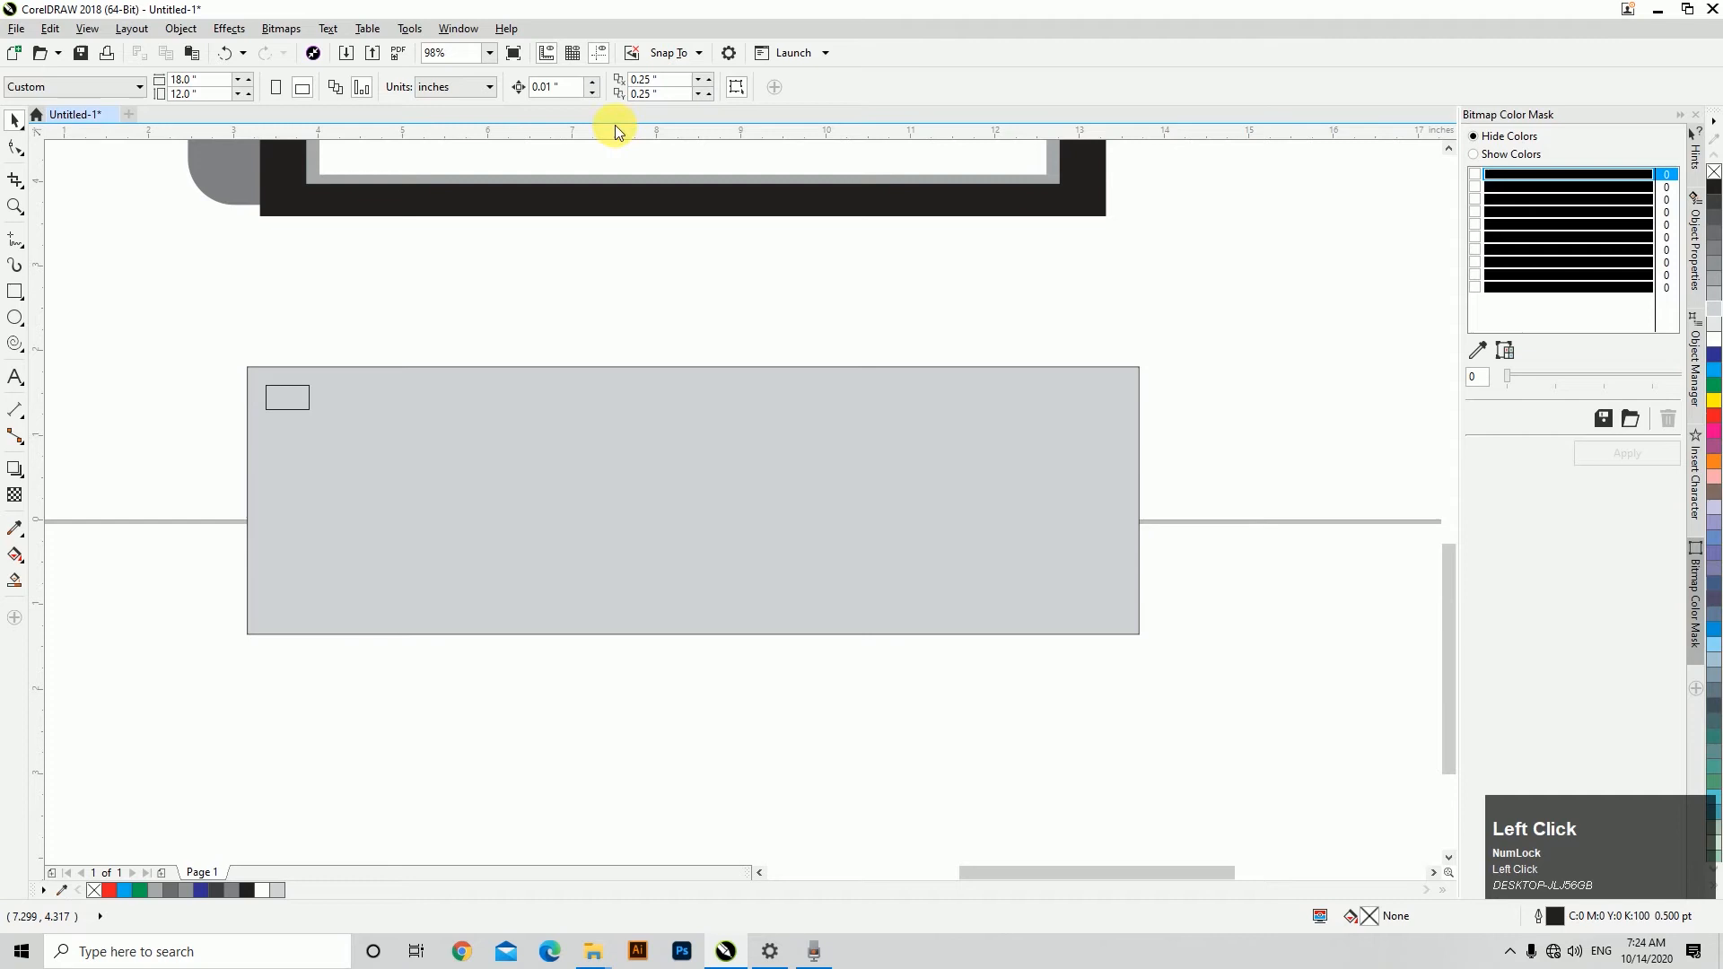
click(659, 93)
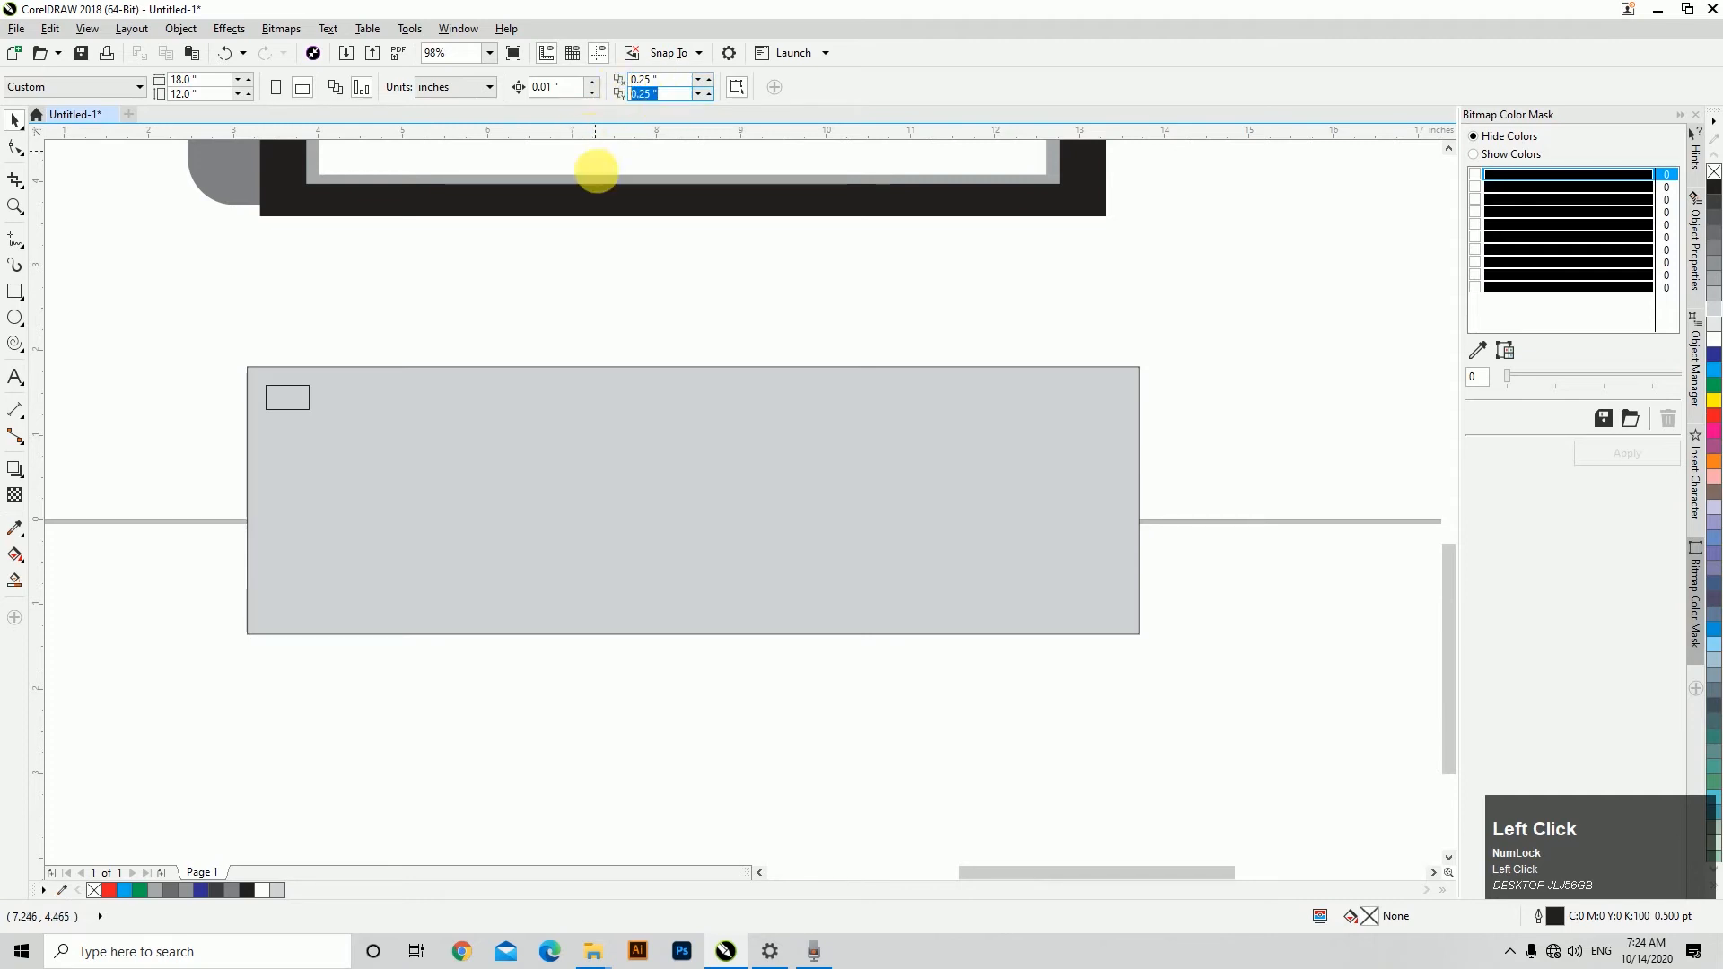
click(289, 399)
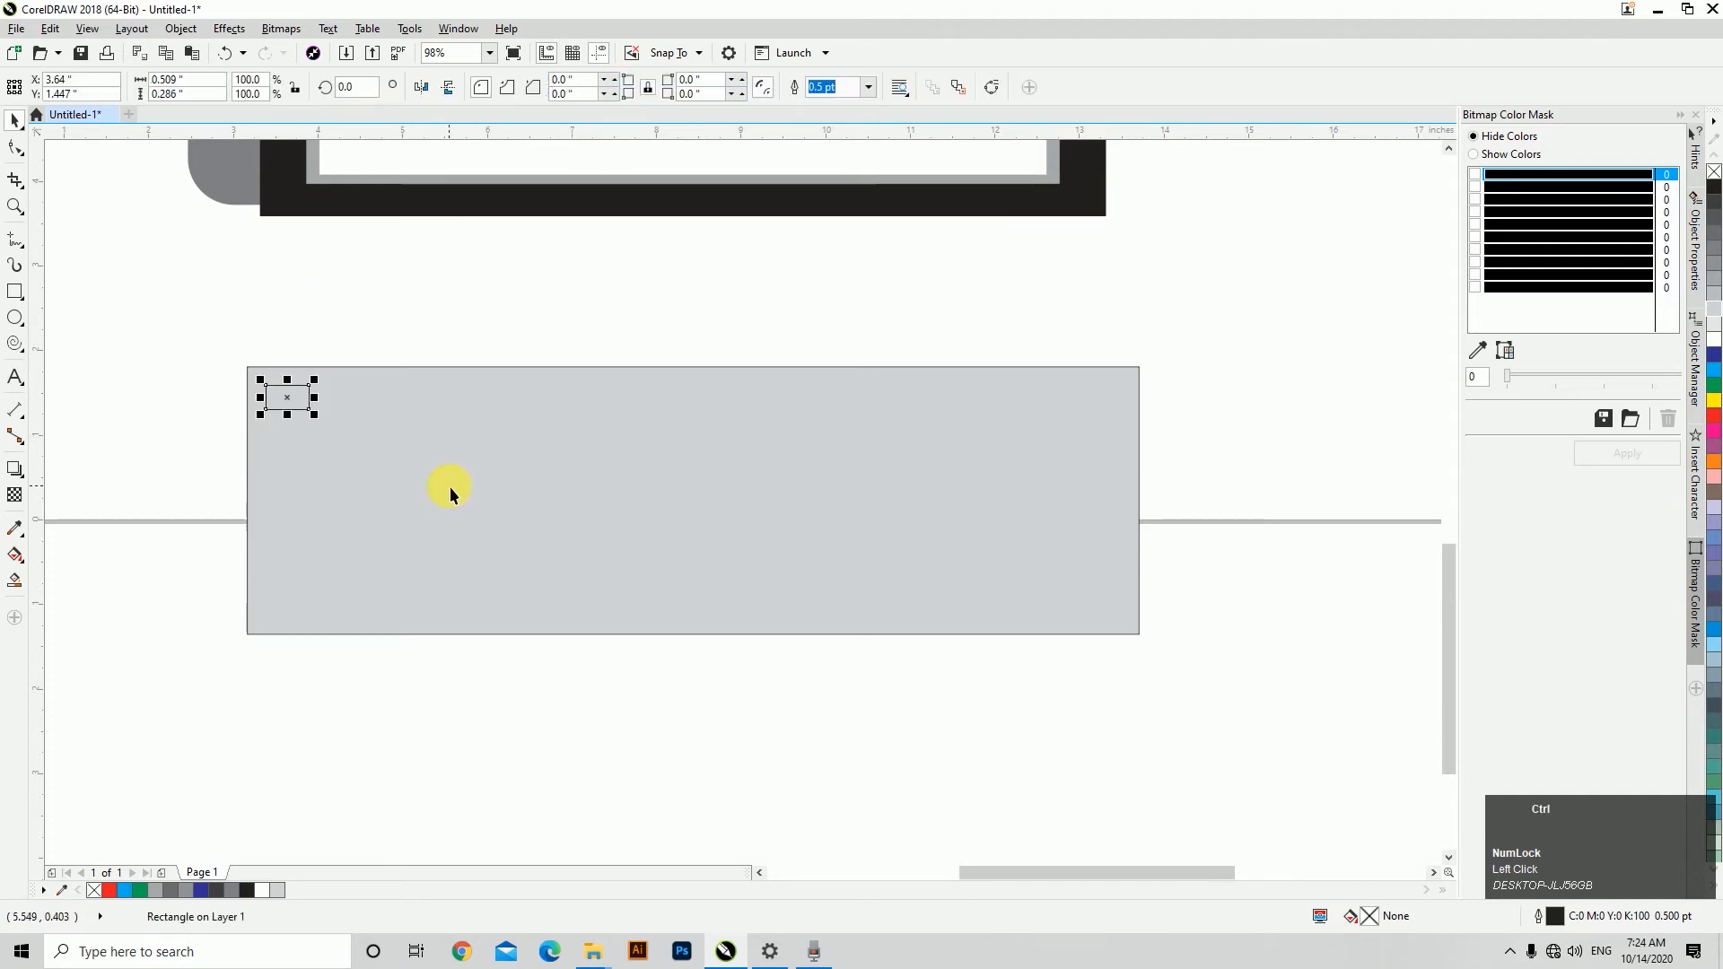
key(ctrl+d)
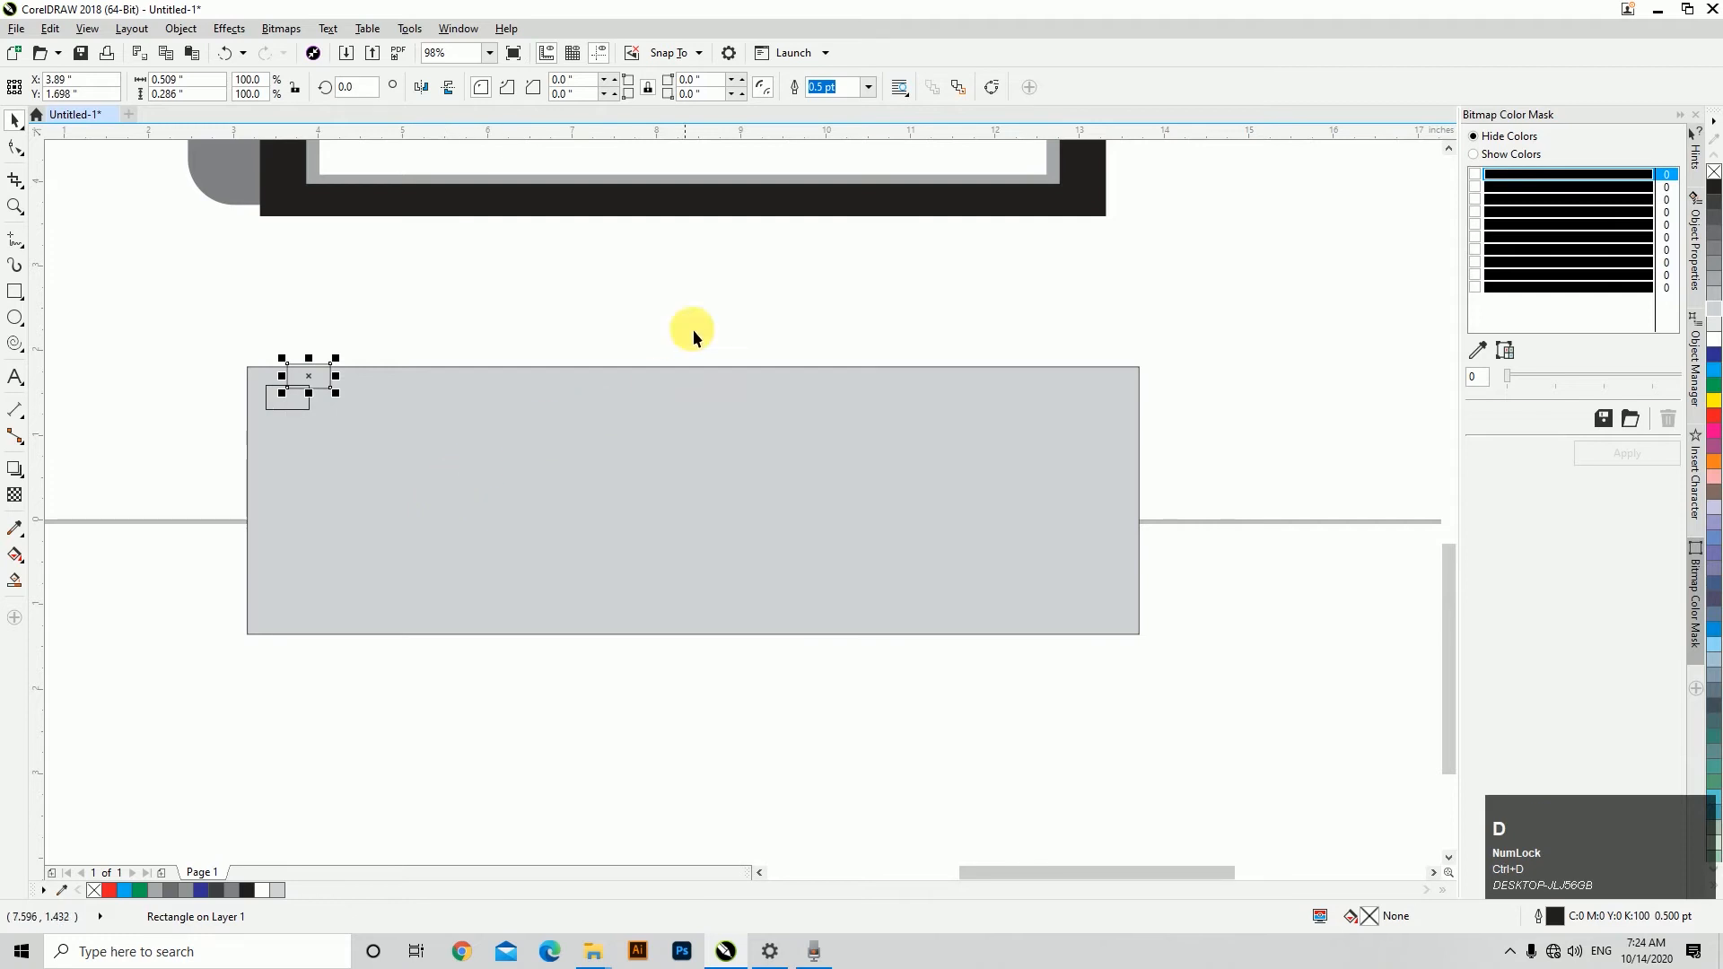
key(ctrl+z)
Duplicate the small rectangle horizontally to about X 4.34, leaving a narrow gap beside the original.
drag(232, 357, 493, 490)
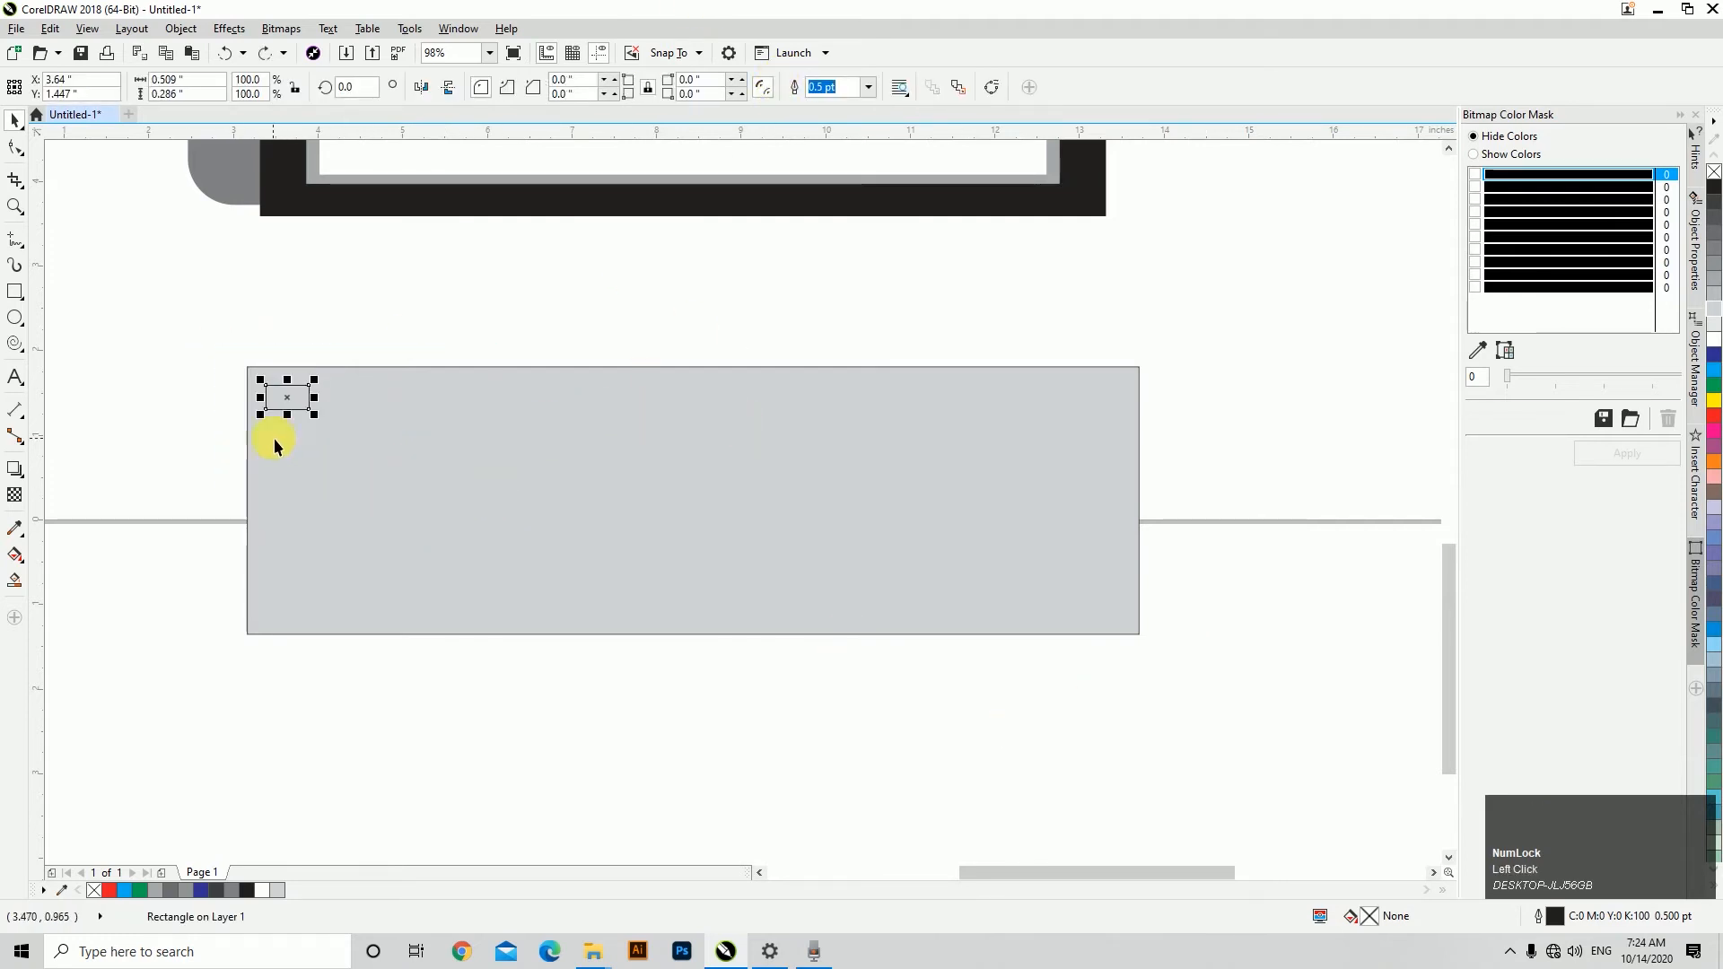
drag(299, 404, 349, 408)
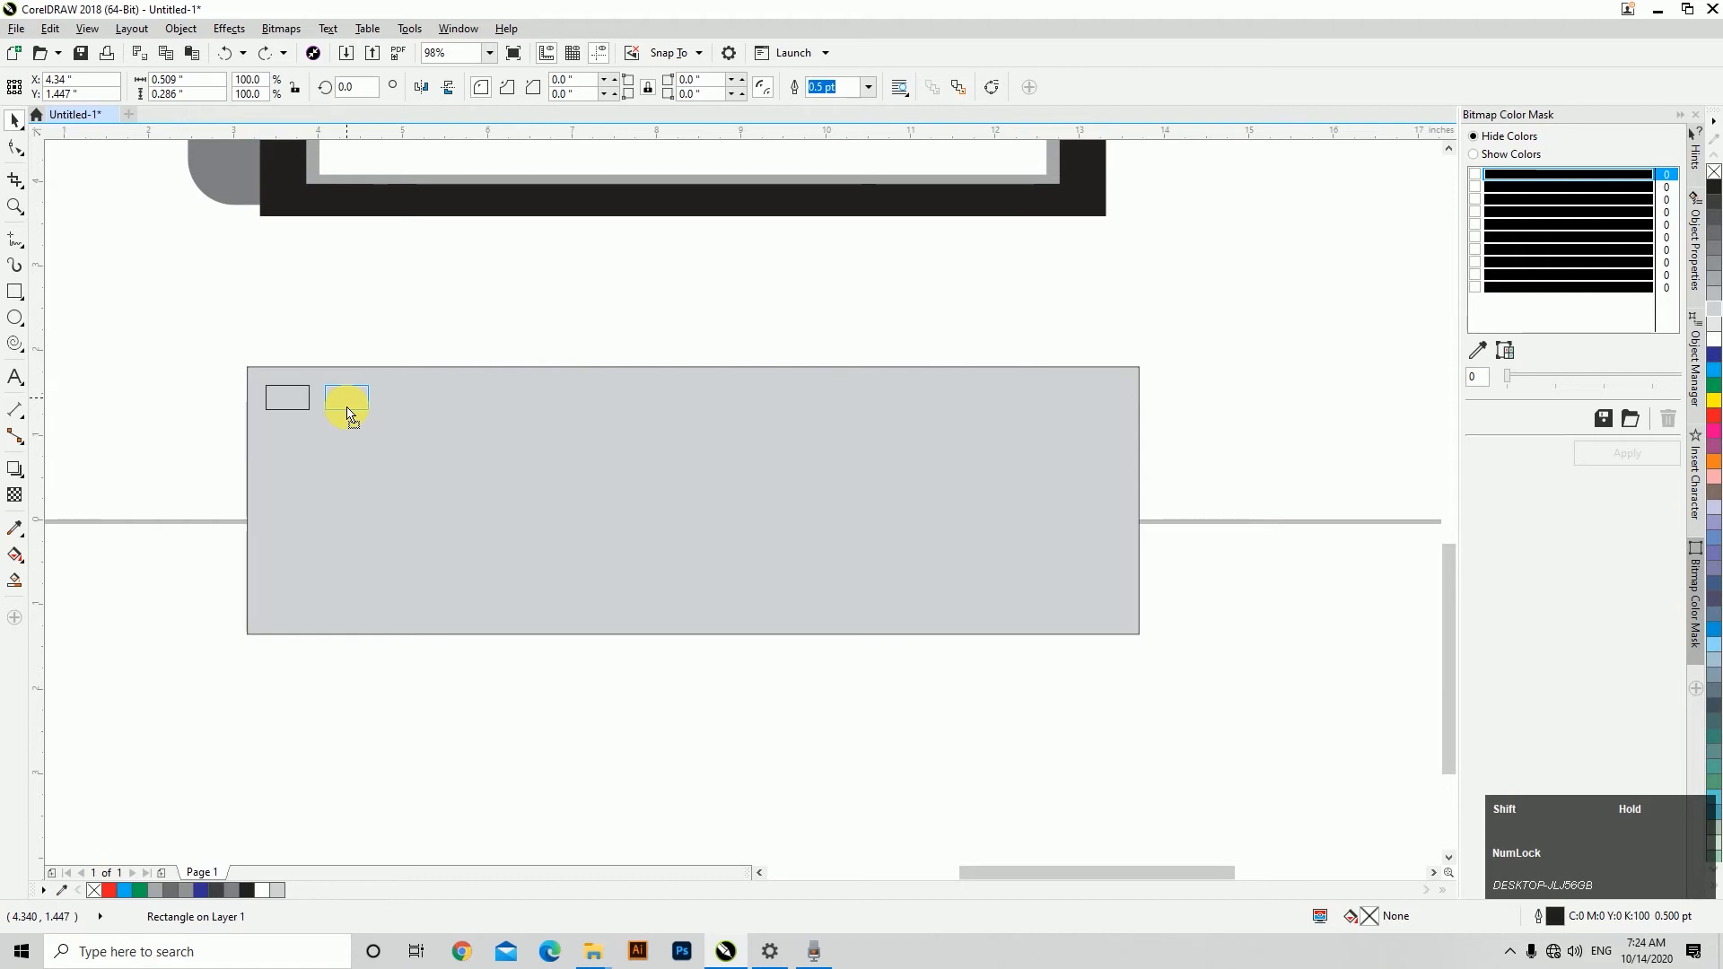
shift+right_click(347, 413)
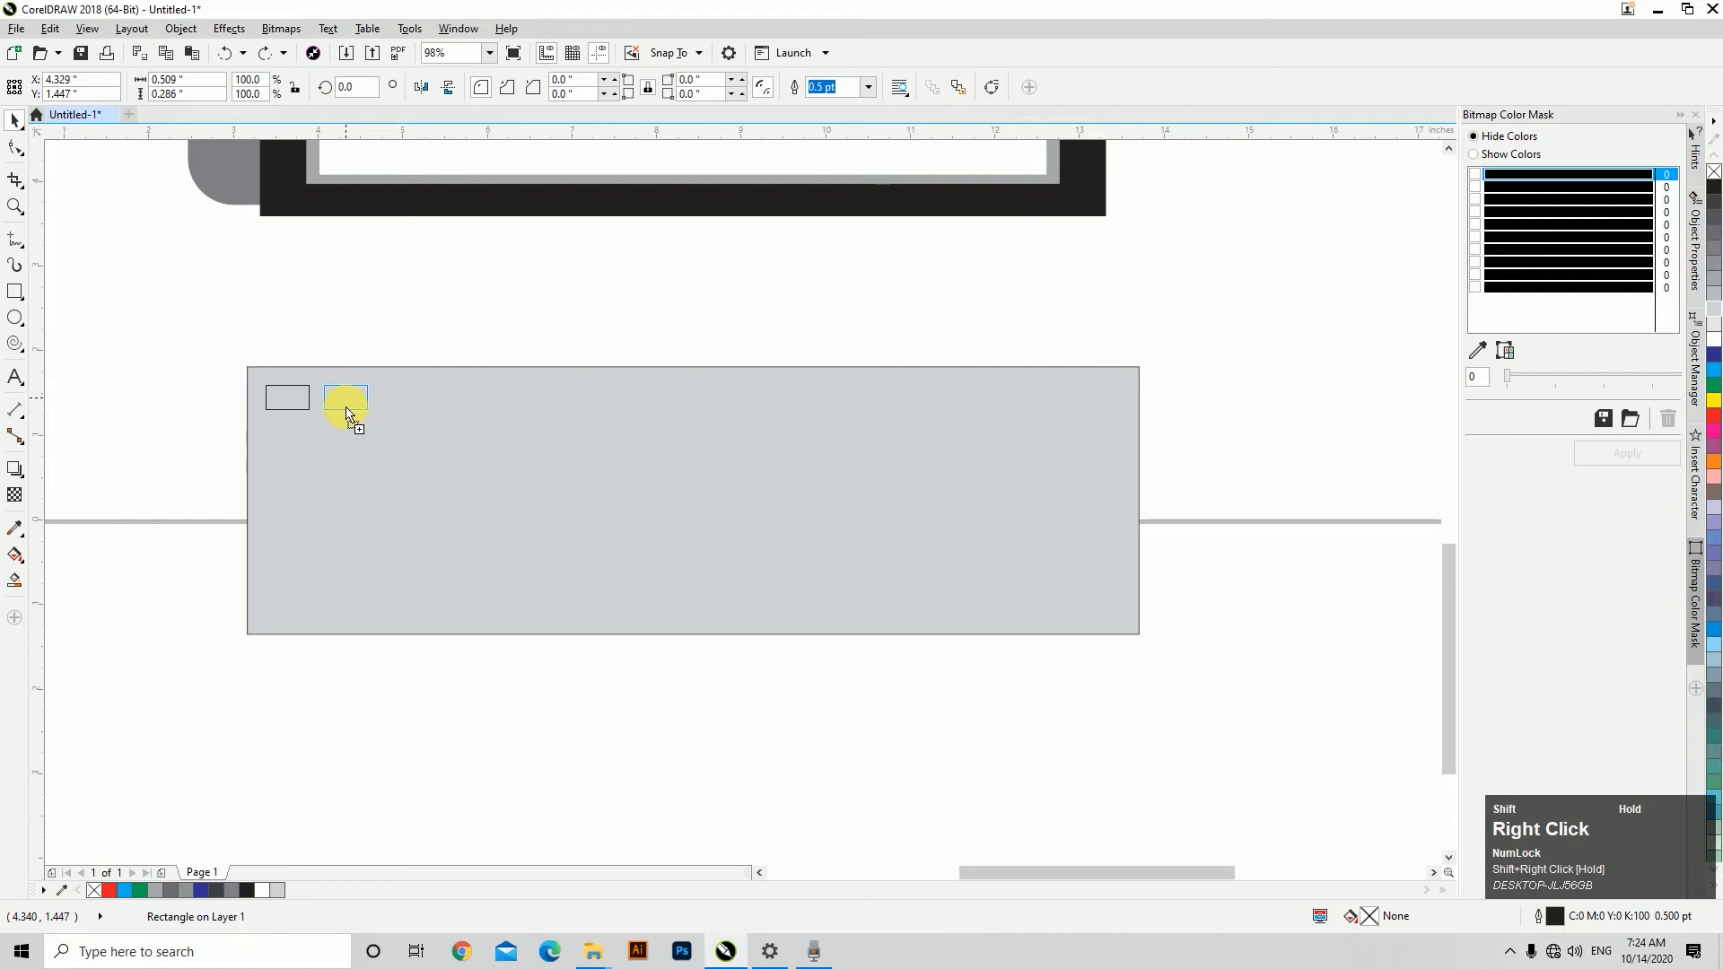
drag(347, 414, 347, 414)
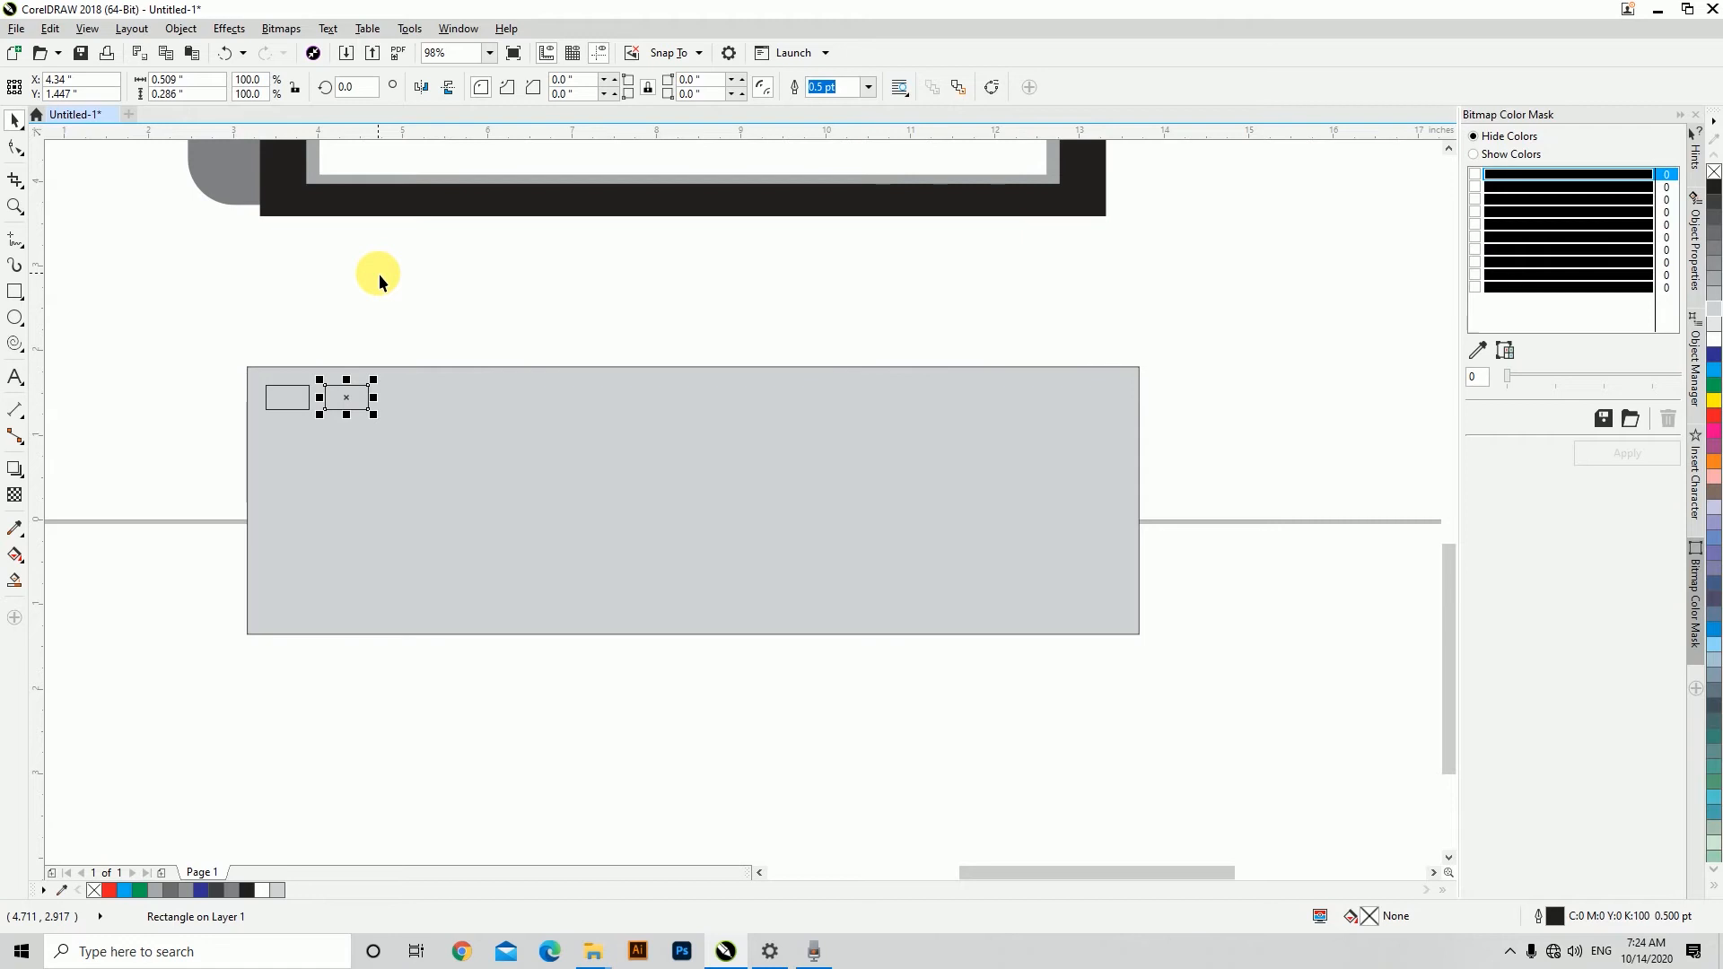
Repeat the horizontal duplication at the same spacing until the row holds fourteen small rectangles, ending at X 12.741.
key(ctrl+d)
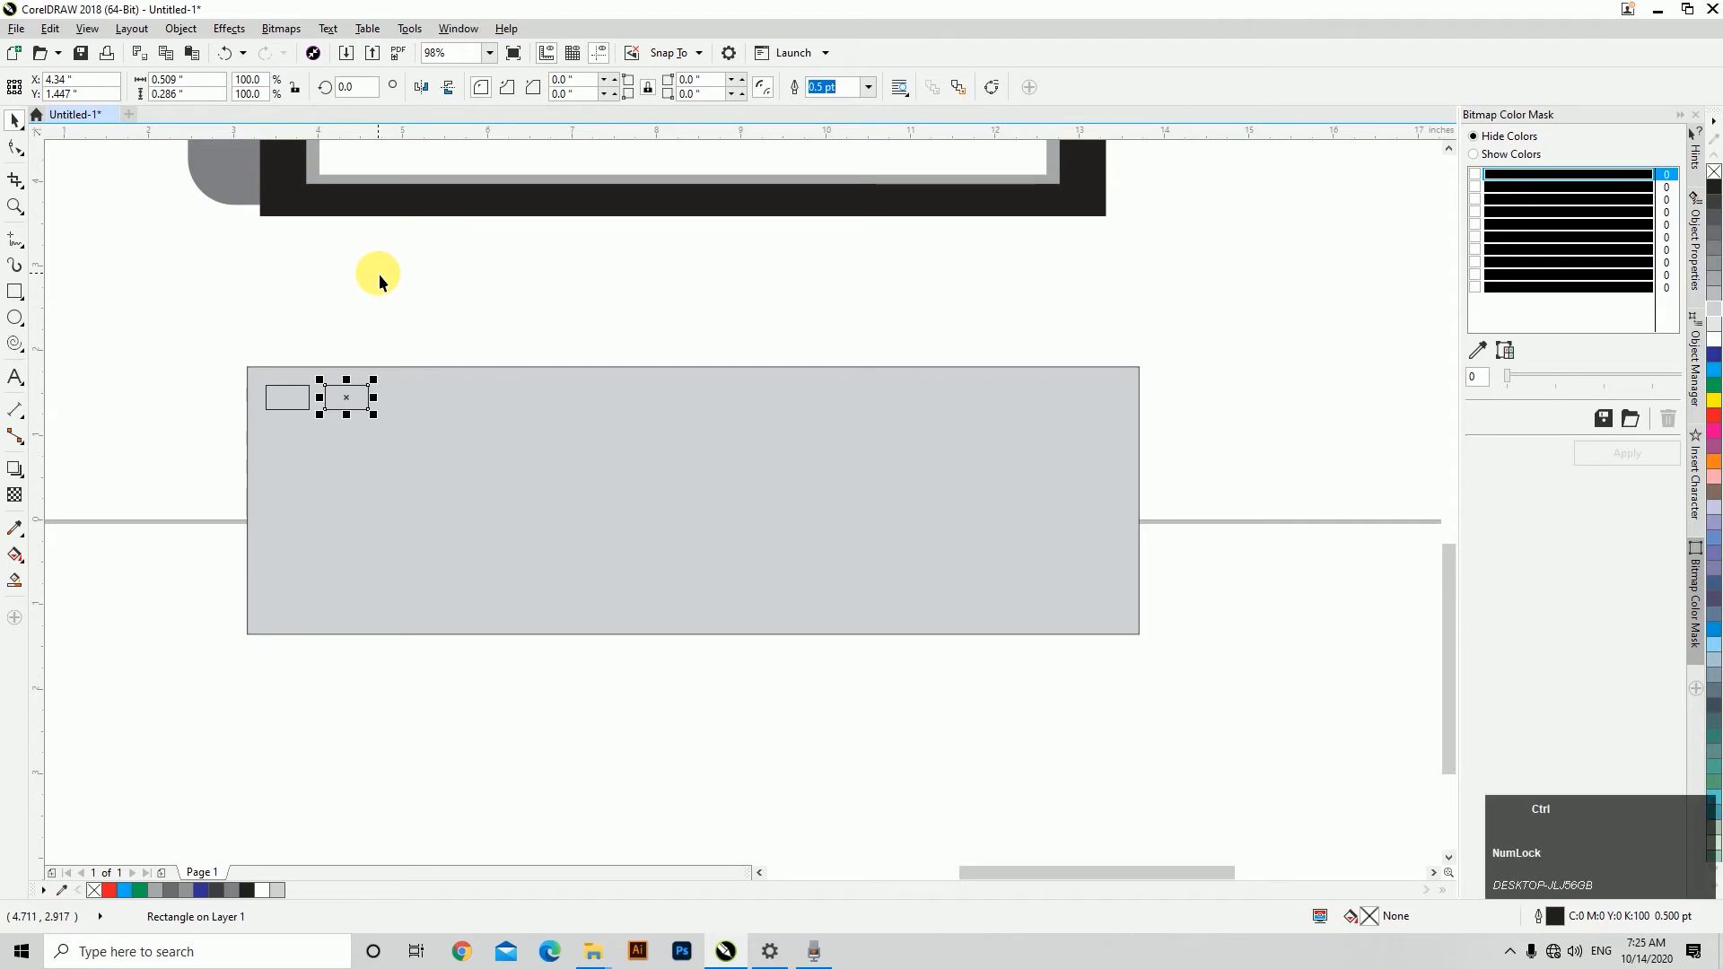
key(ctrl+d)
key(ctrl+d)
key(ctrl+d)
key(ctrl+d)
key(ctrl+d)
key(ctrl+d)
key(ctrl+d)
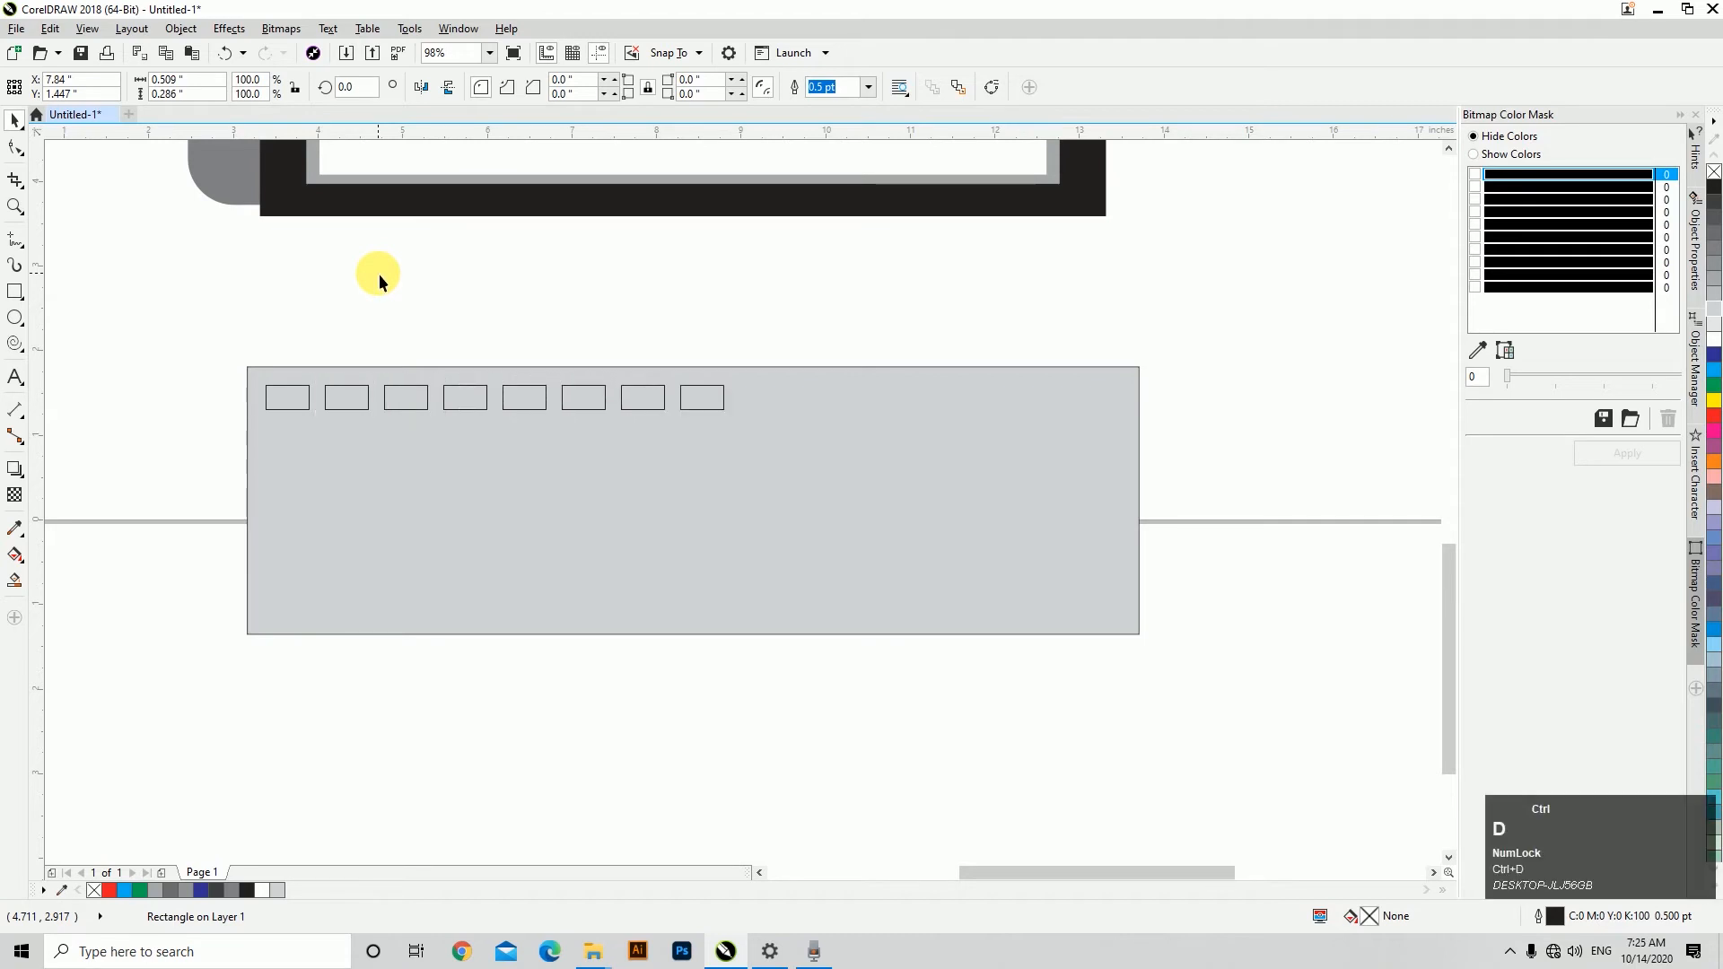
key(ctrl+d)
key(ctrl+d)
key(ctrl+d)
key(ctrl+d)
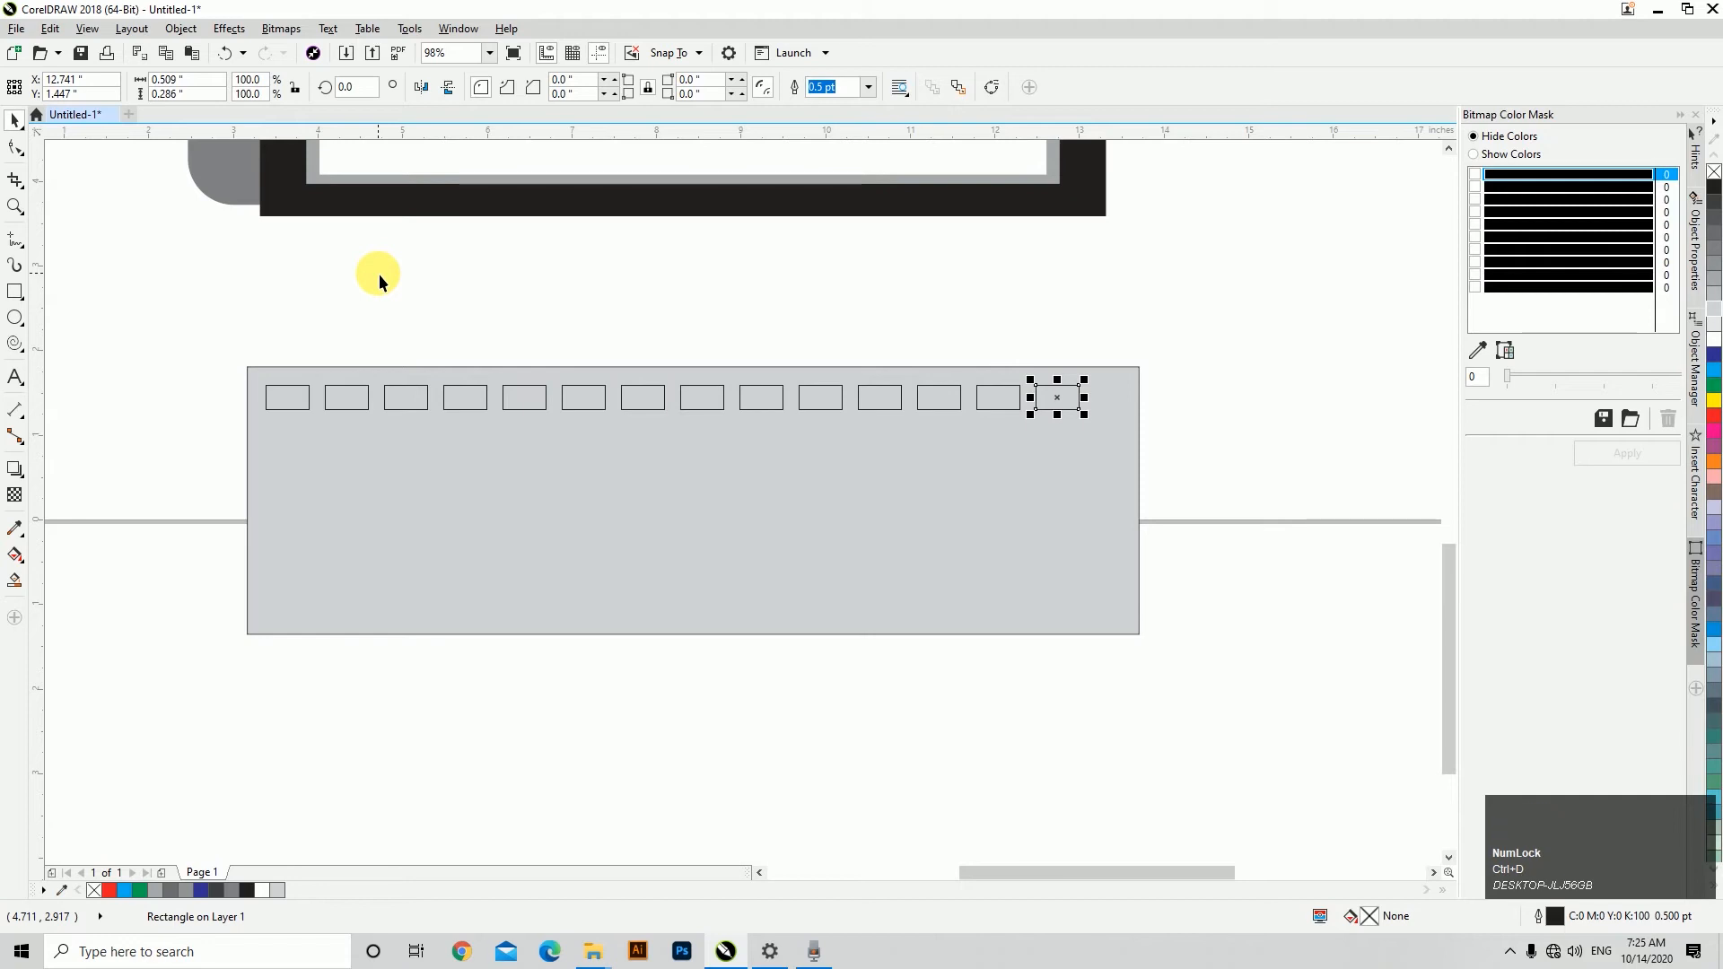
Duplicate the whole row of fourteen small rectangles straight down to about Y 1.018.
drag(208, 321, 1115, 472)
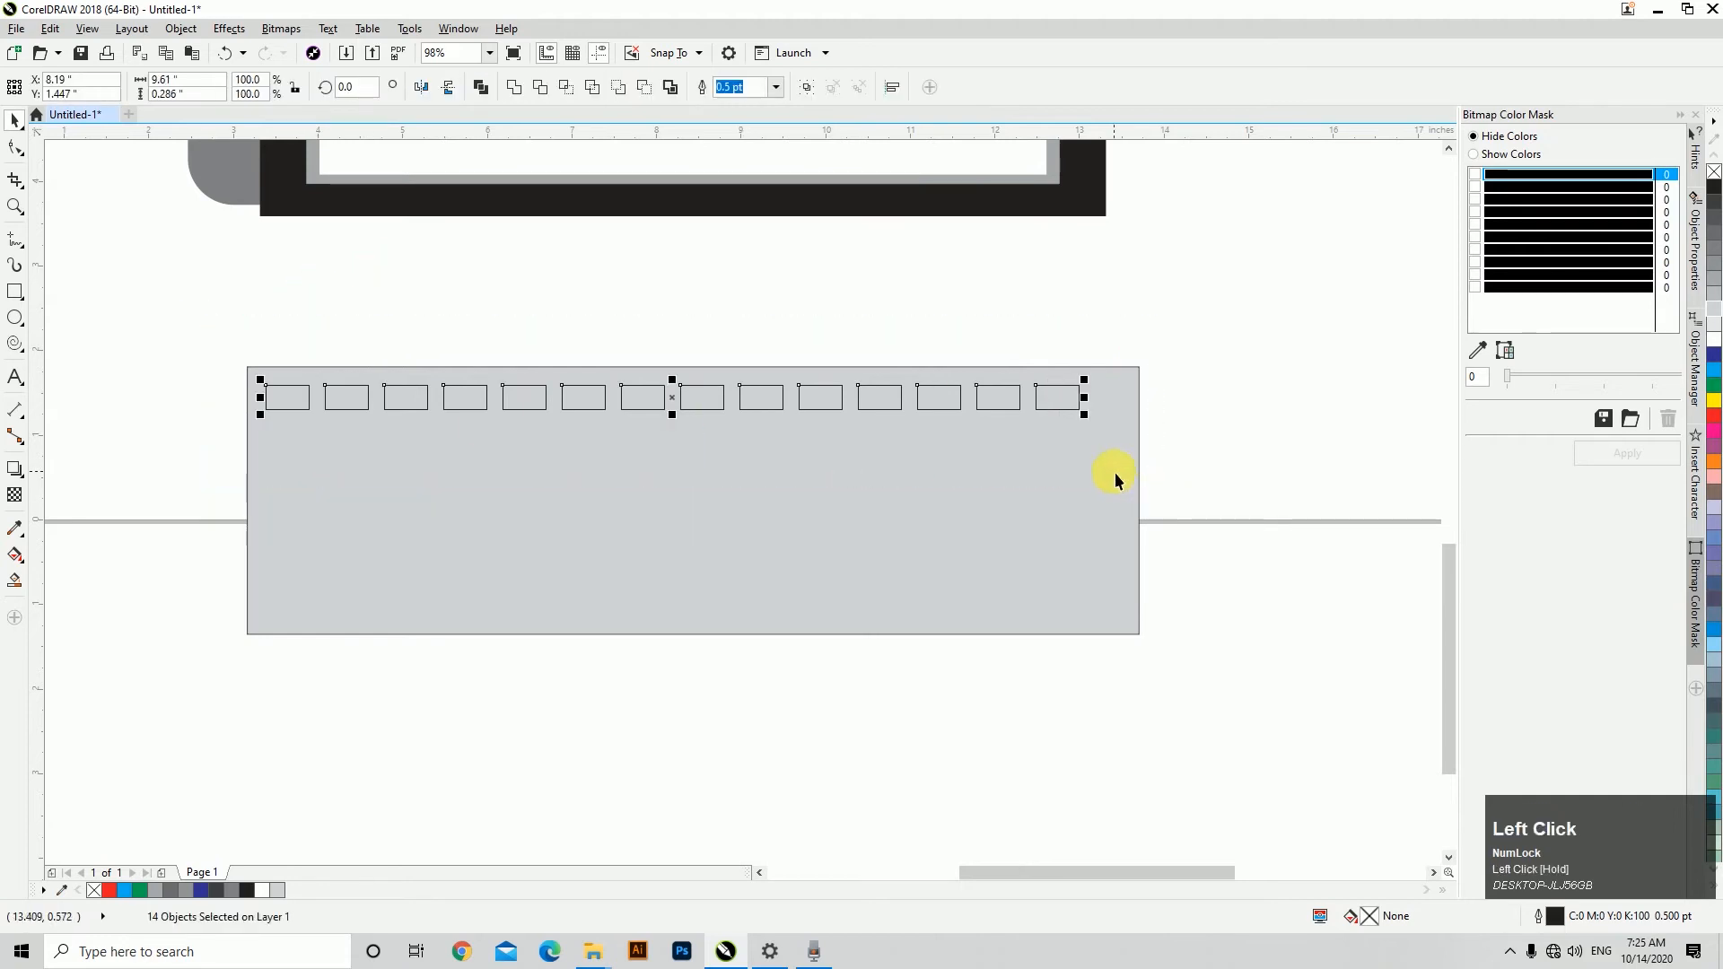
drag(166, 305, 1117, 486)
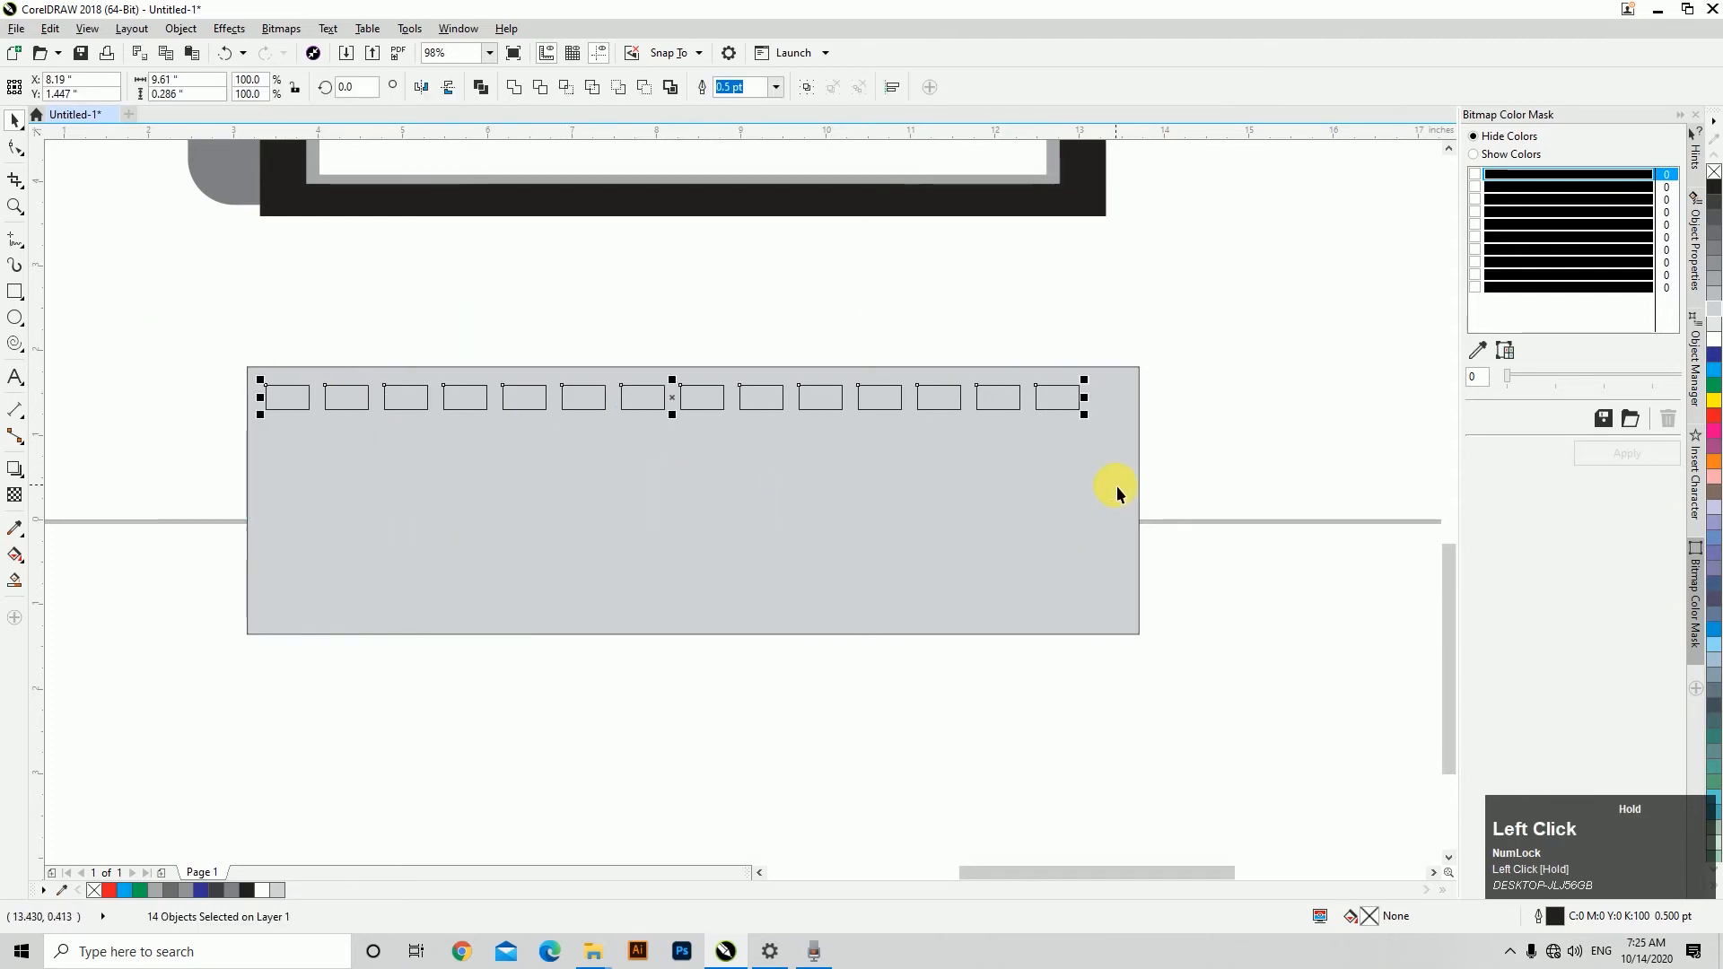
drag(590, 414, 595, 437)
right_click(594, 437)
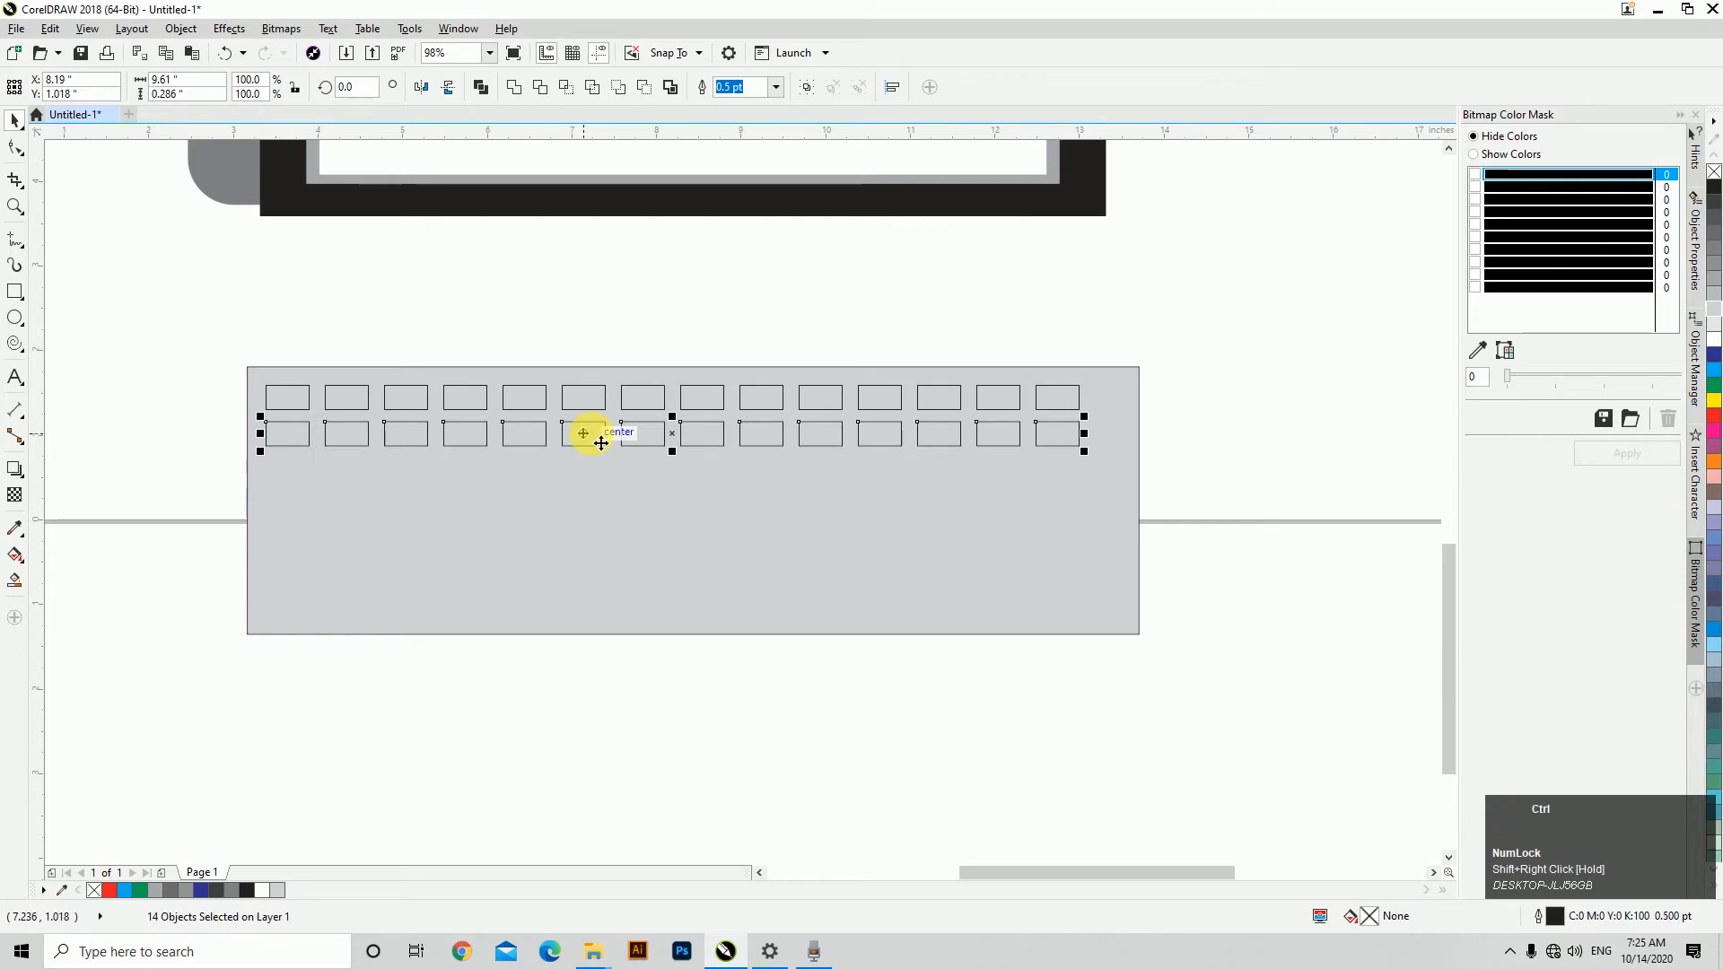
Repeat the row duplication at the same vertical spacing until there are seven rows, the last at Y -1.13.
key(ctrl+d)
key(ctrl+d)
key(ctrl+d)
key(ctrl+d)
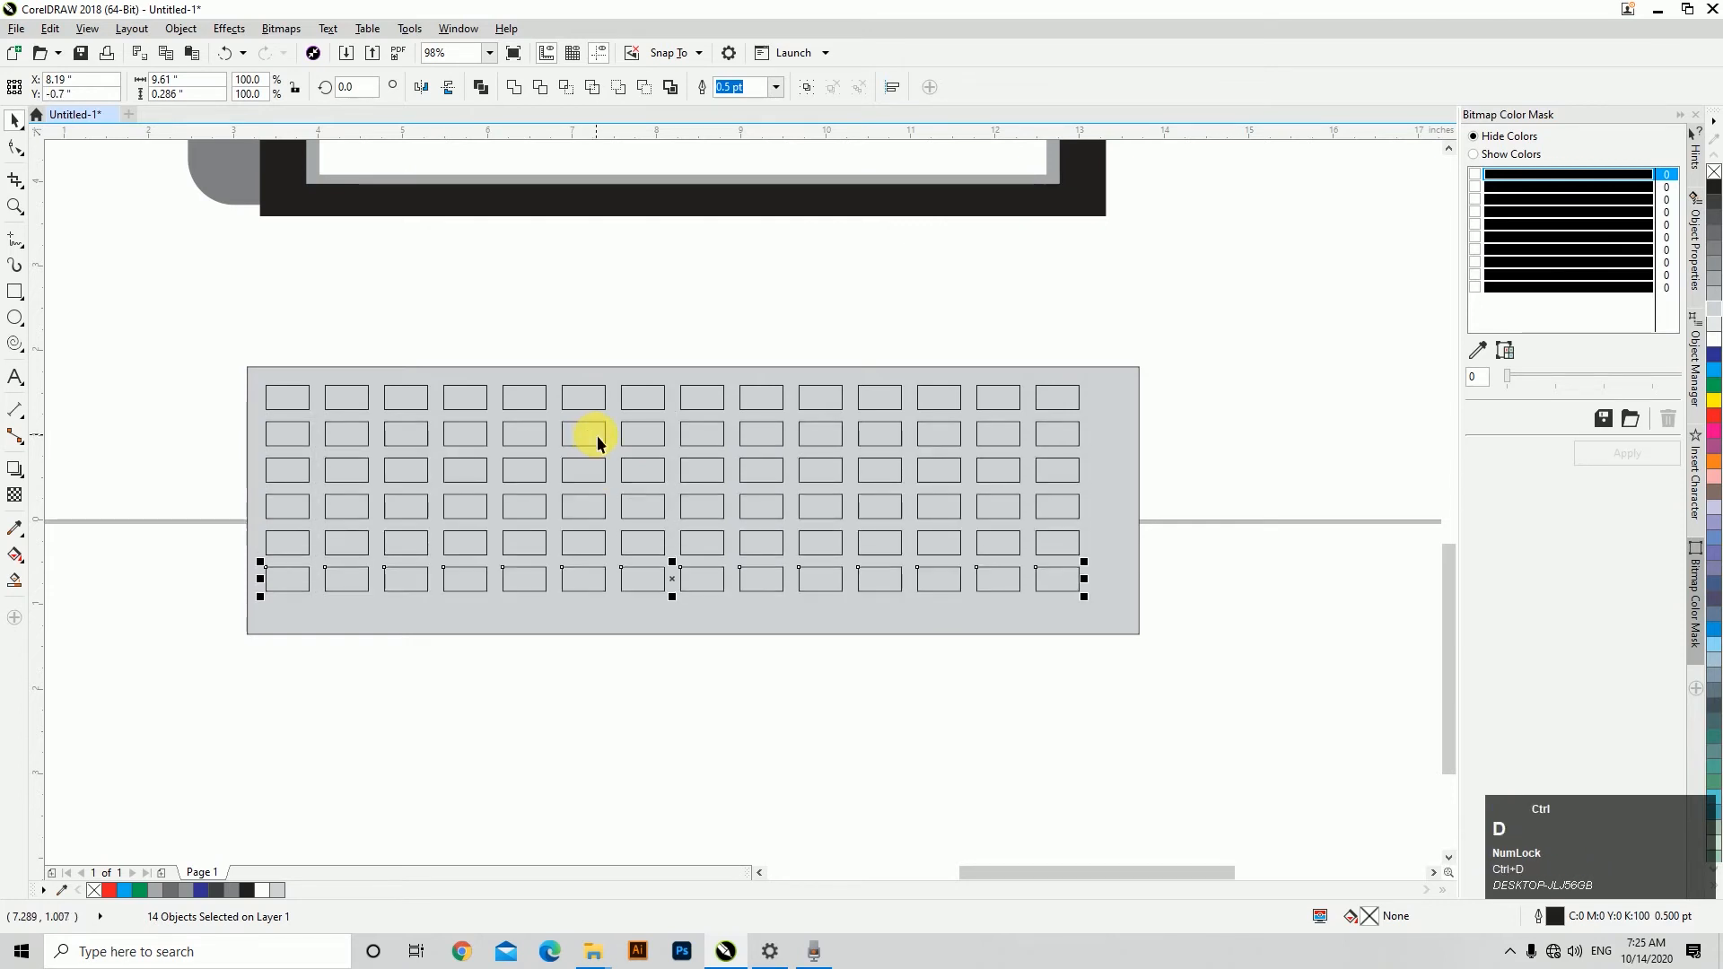
key(ctrl+d)
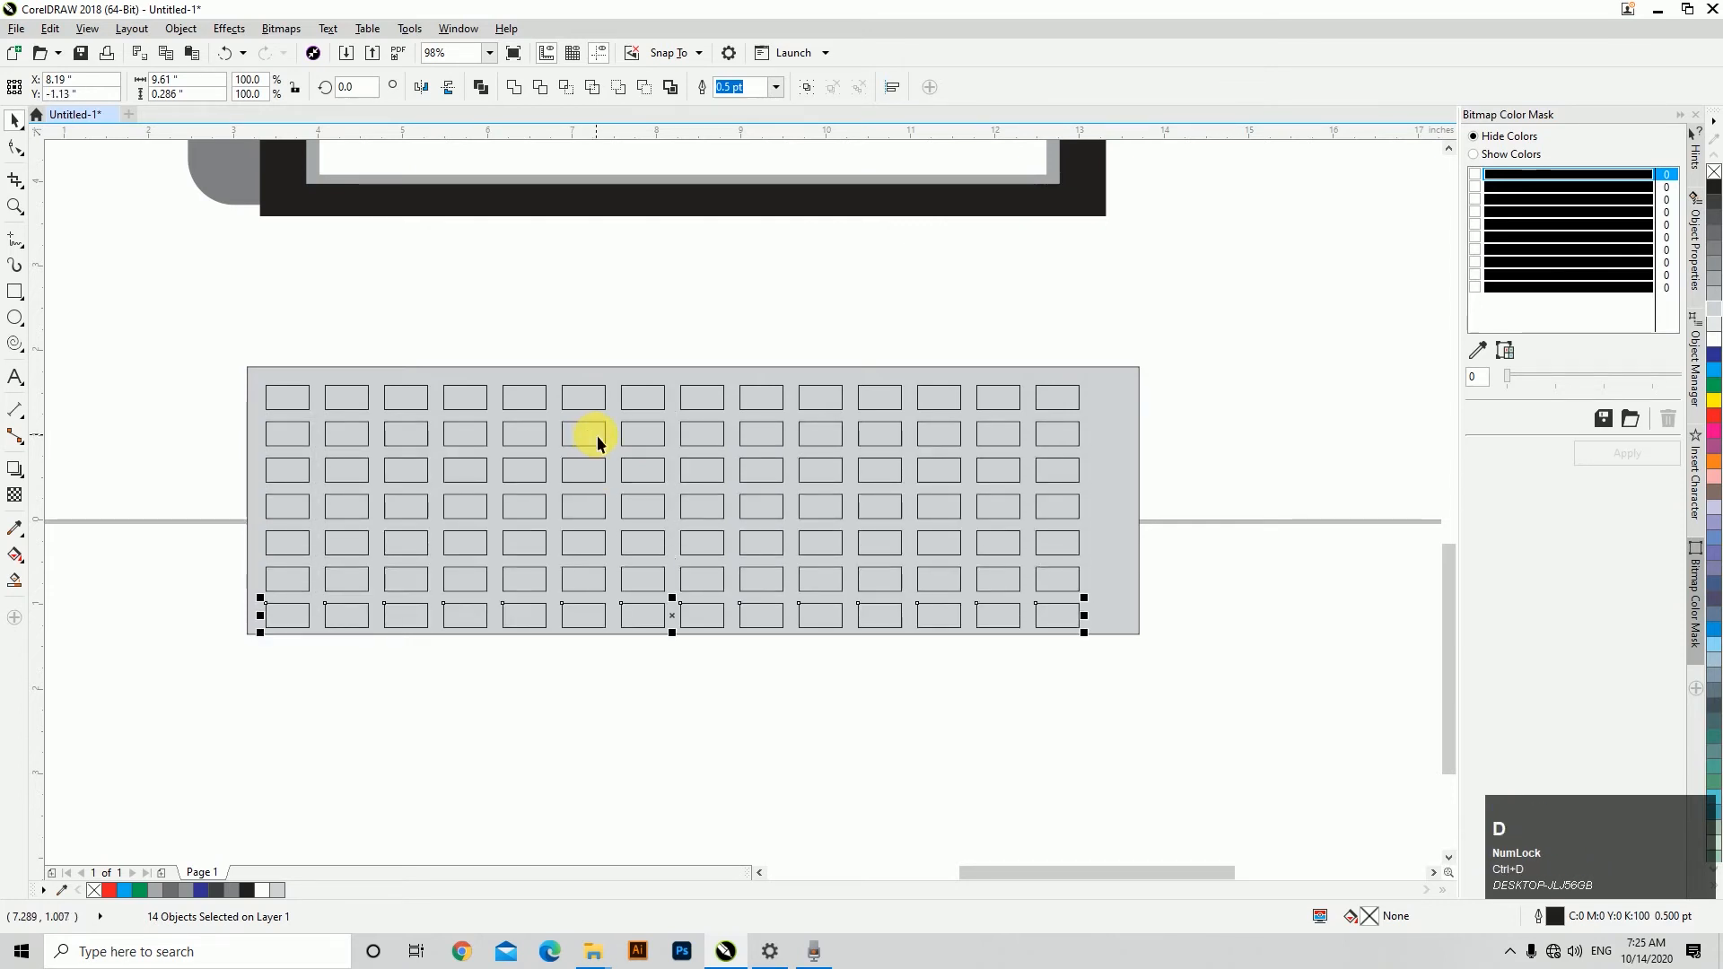
Select all 98 small rectangles in the seven rows and group them.
drag(286, 396, 1097, 671)
drag(181, 296, 1108, 675)
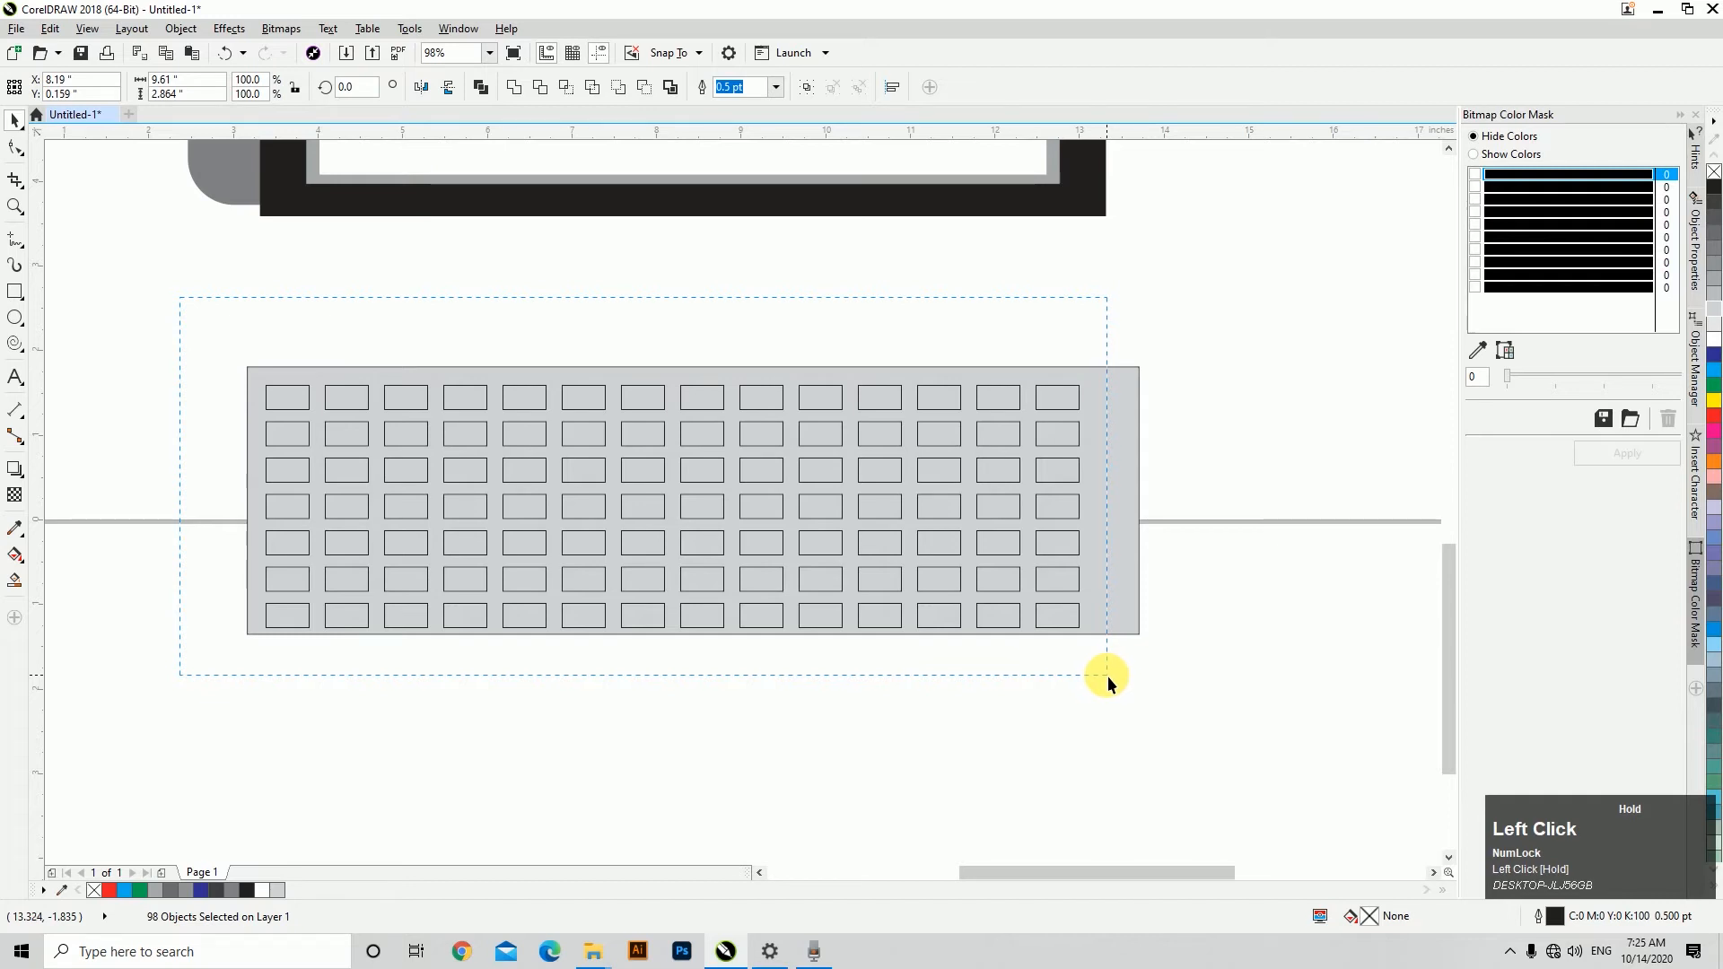
drag(1107, 675, 1103, 676)
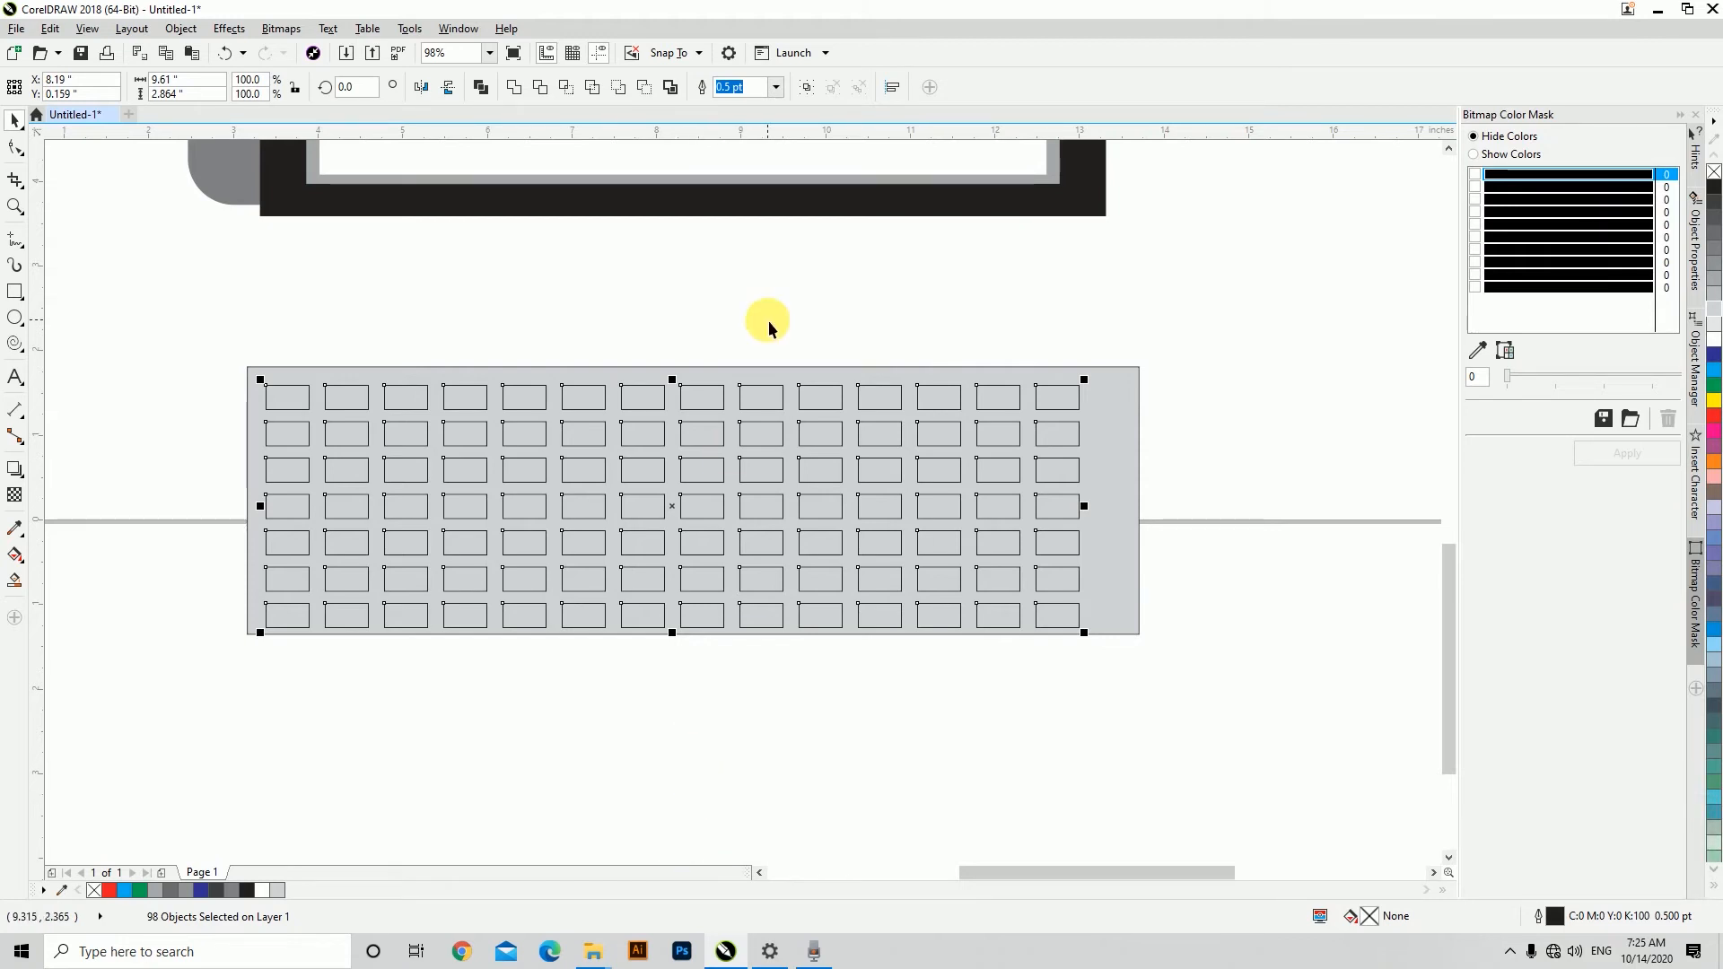
key(ctrl)
key(ctrl+g)
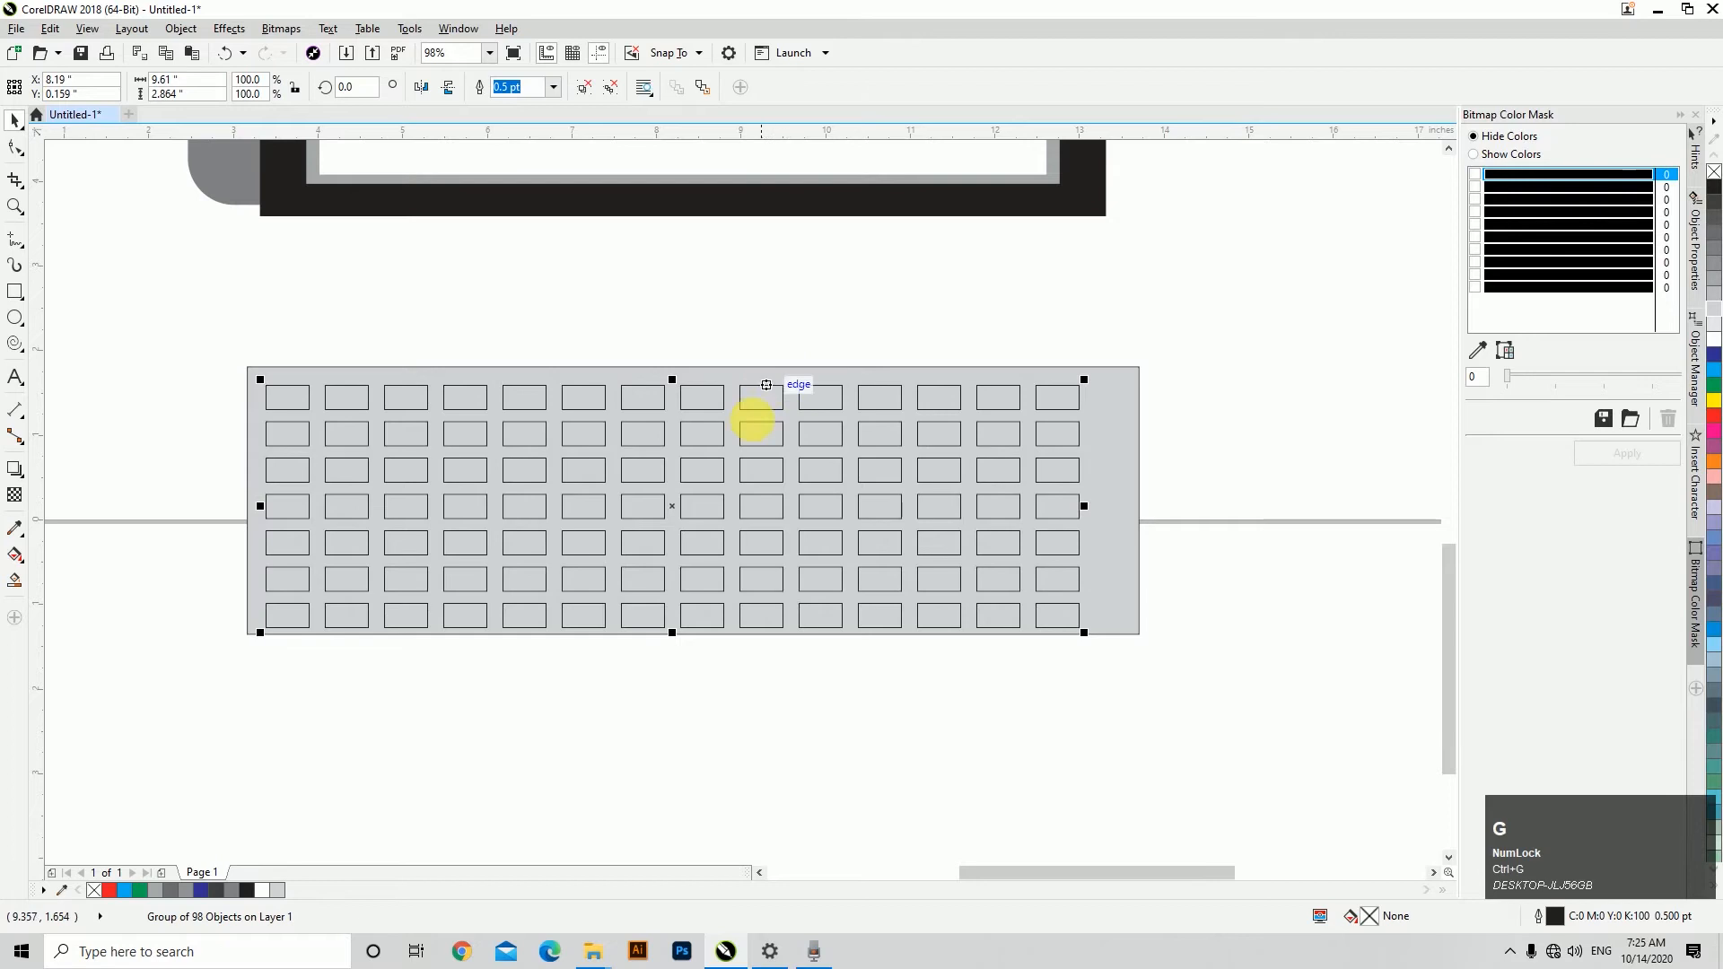
click(804, 321)
click(720, 402)
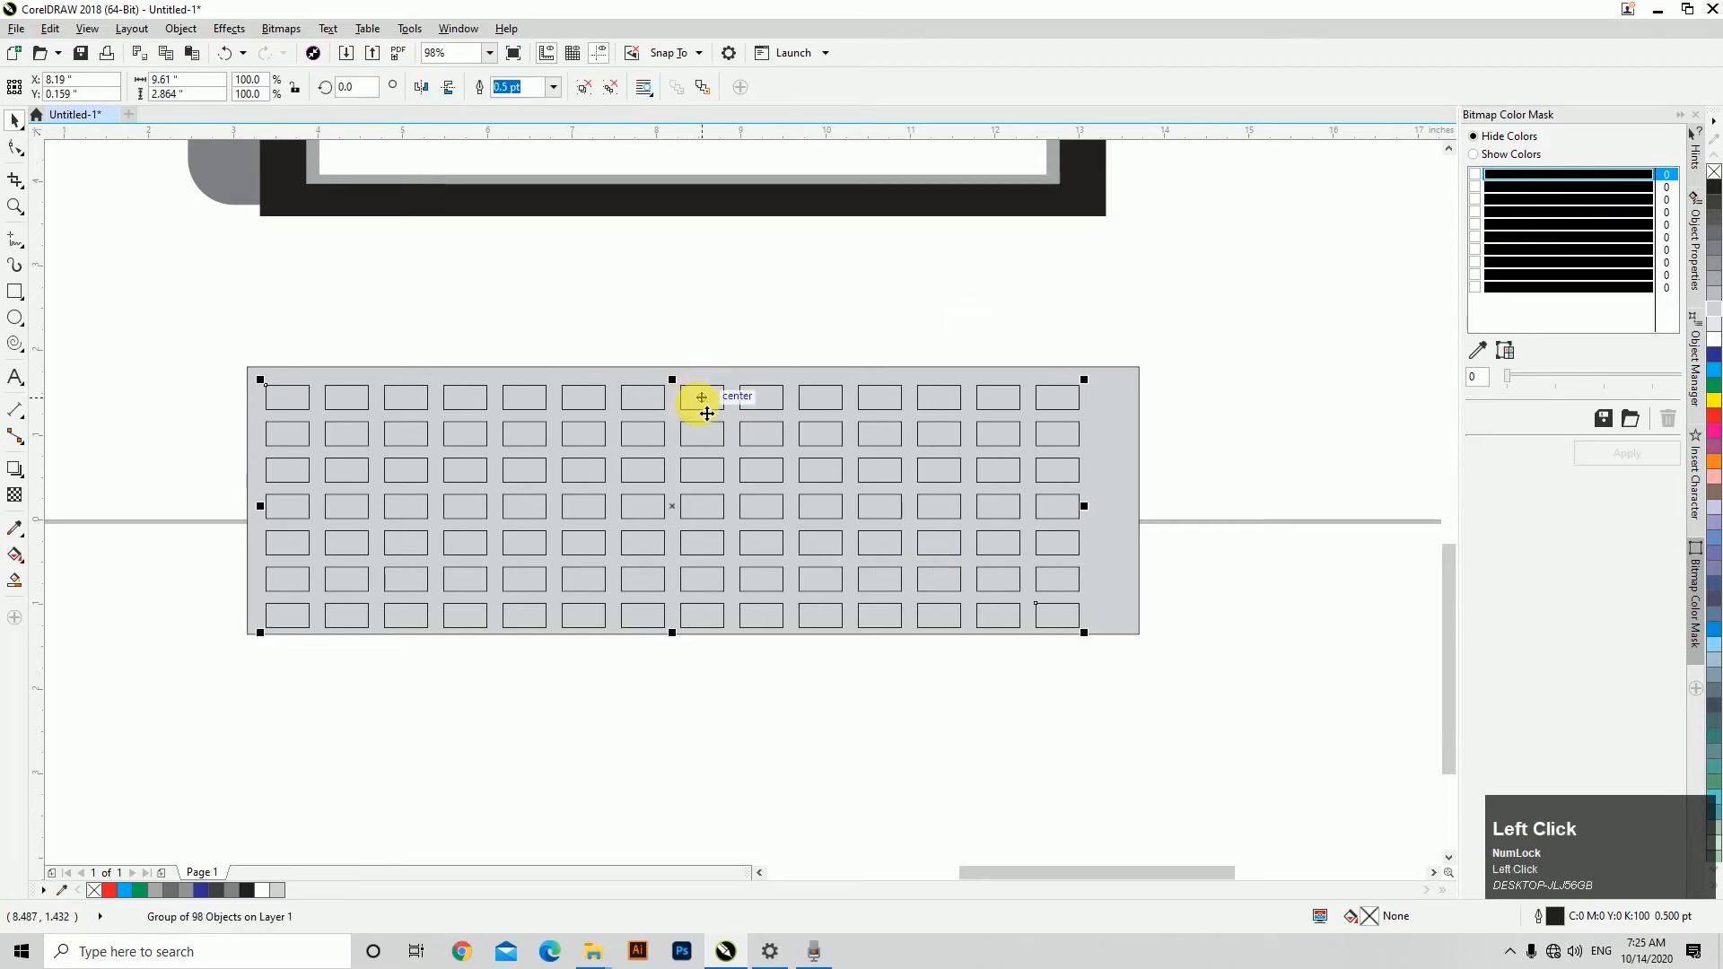
Move the group of small rectangles up to about Y 0.228 and centre it horizontally on the wide grey rectangle.
drag(679, 515, 699, 514)
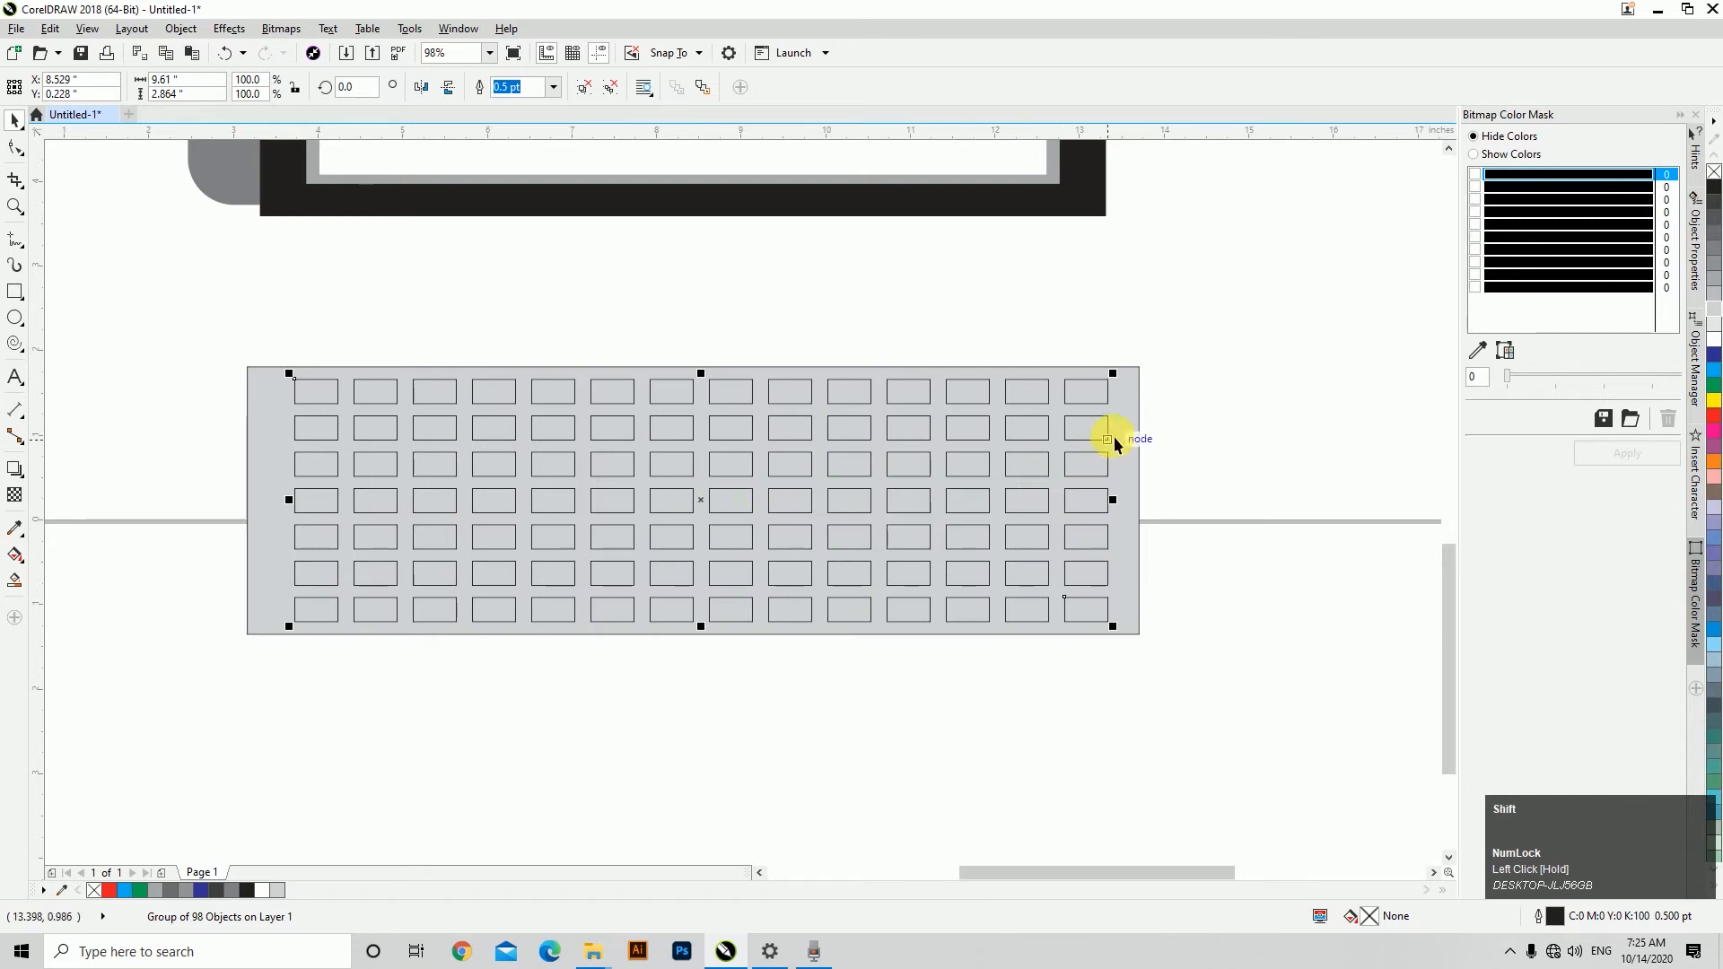
drag(708, 510, 700, 512)
shift+click(1130, 480)
key(c)
click(1185, 440)
drag(194, 346, 1139, 718)
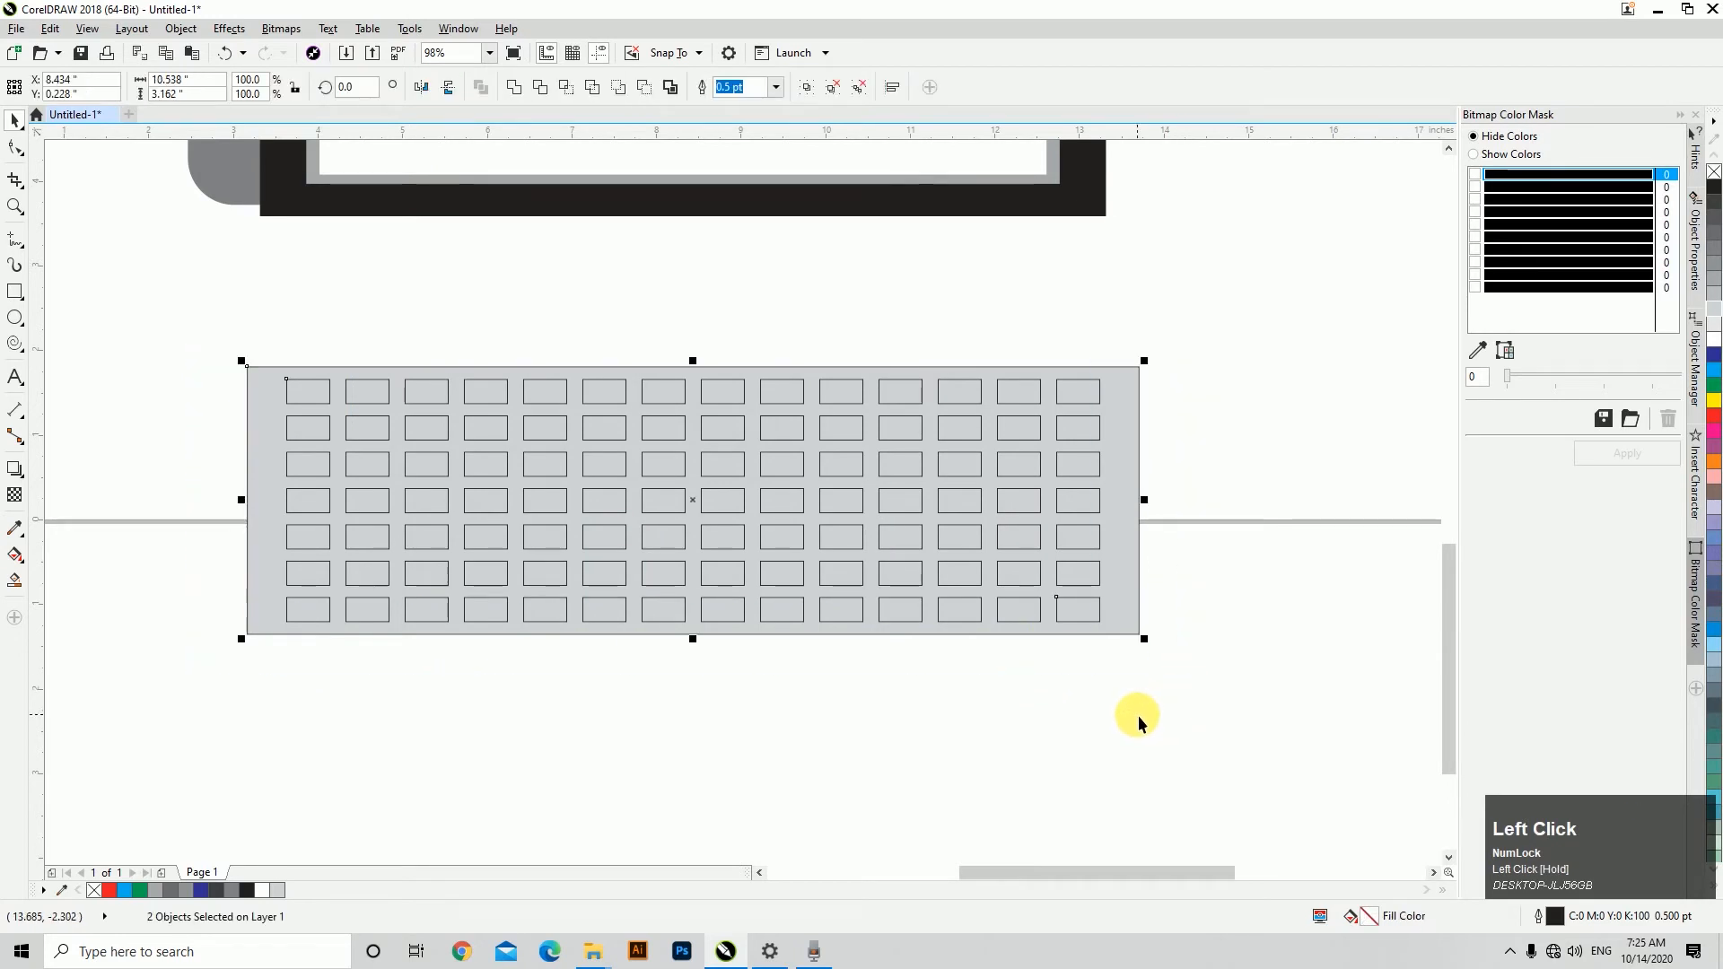
click(1113, 693)
click(996, 572)
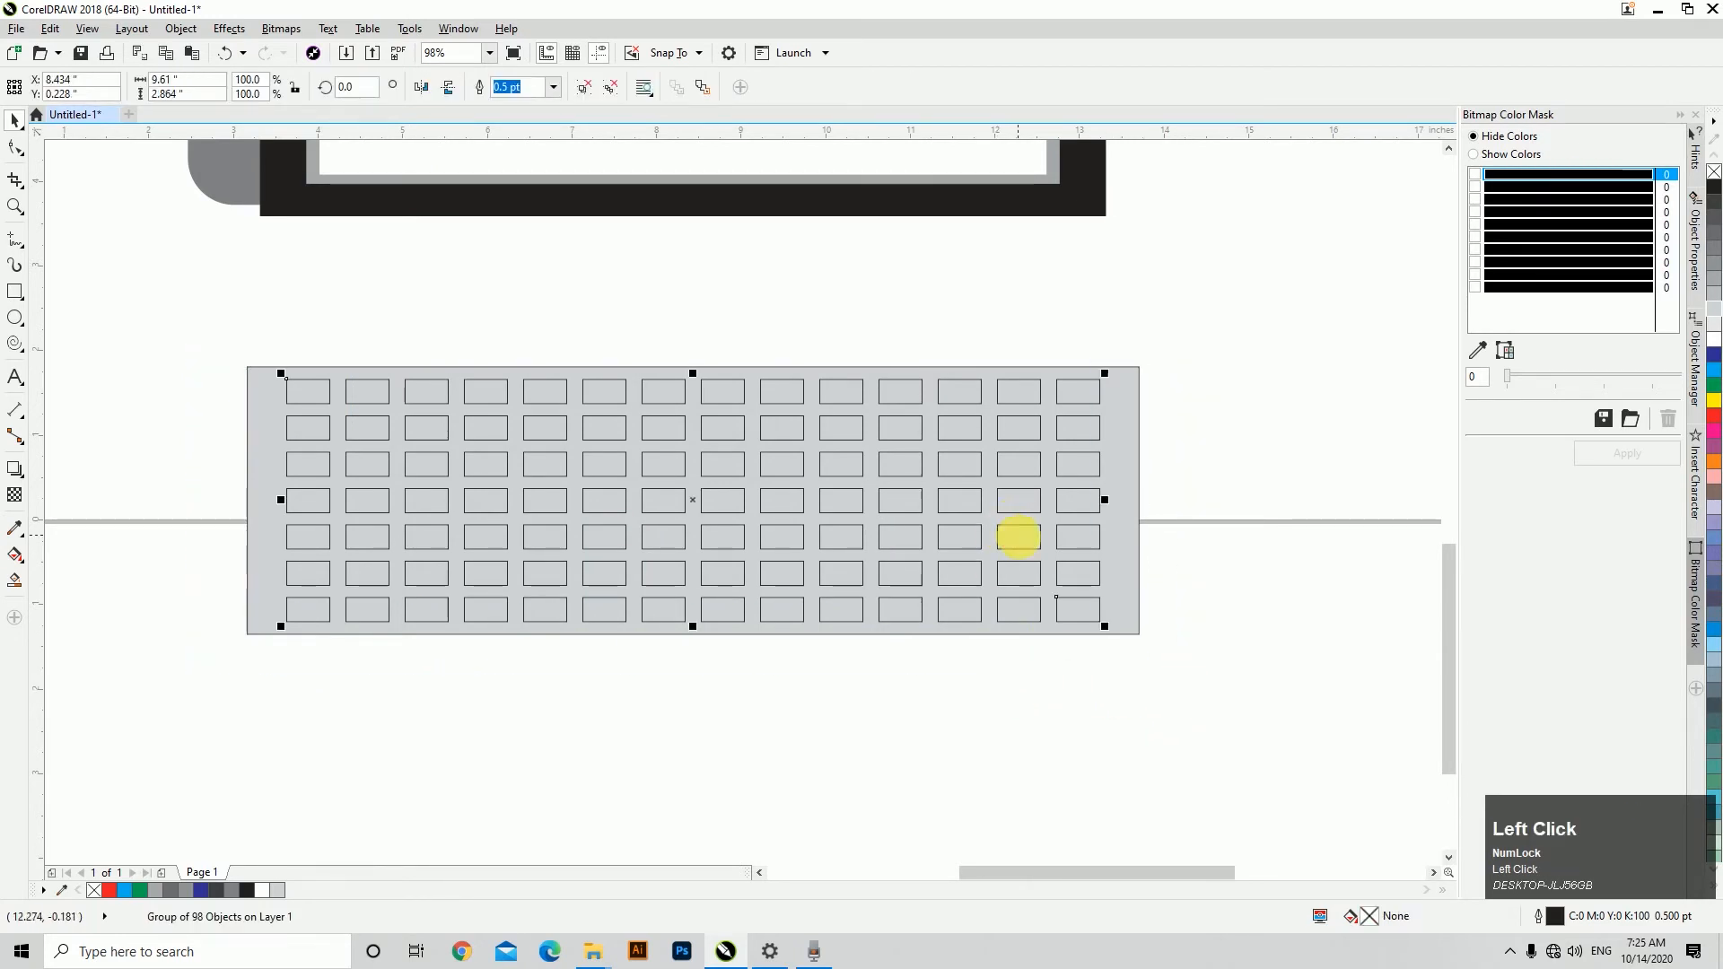
drag(1221, 770, 197, 341)
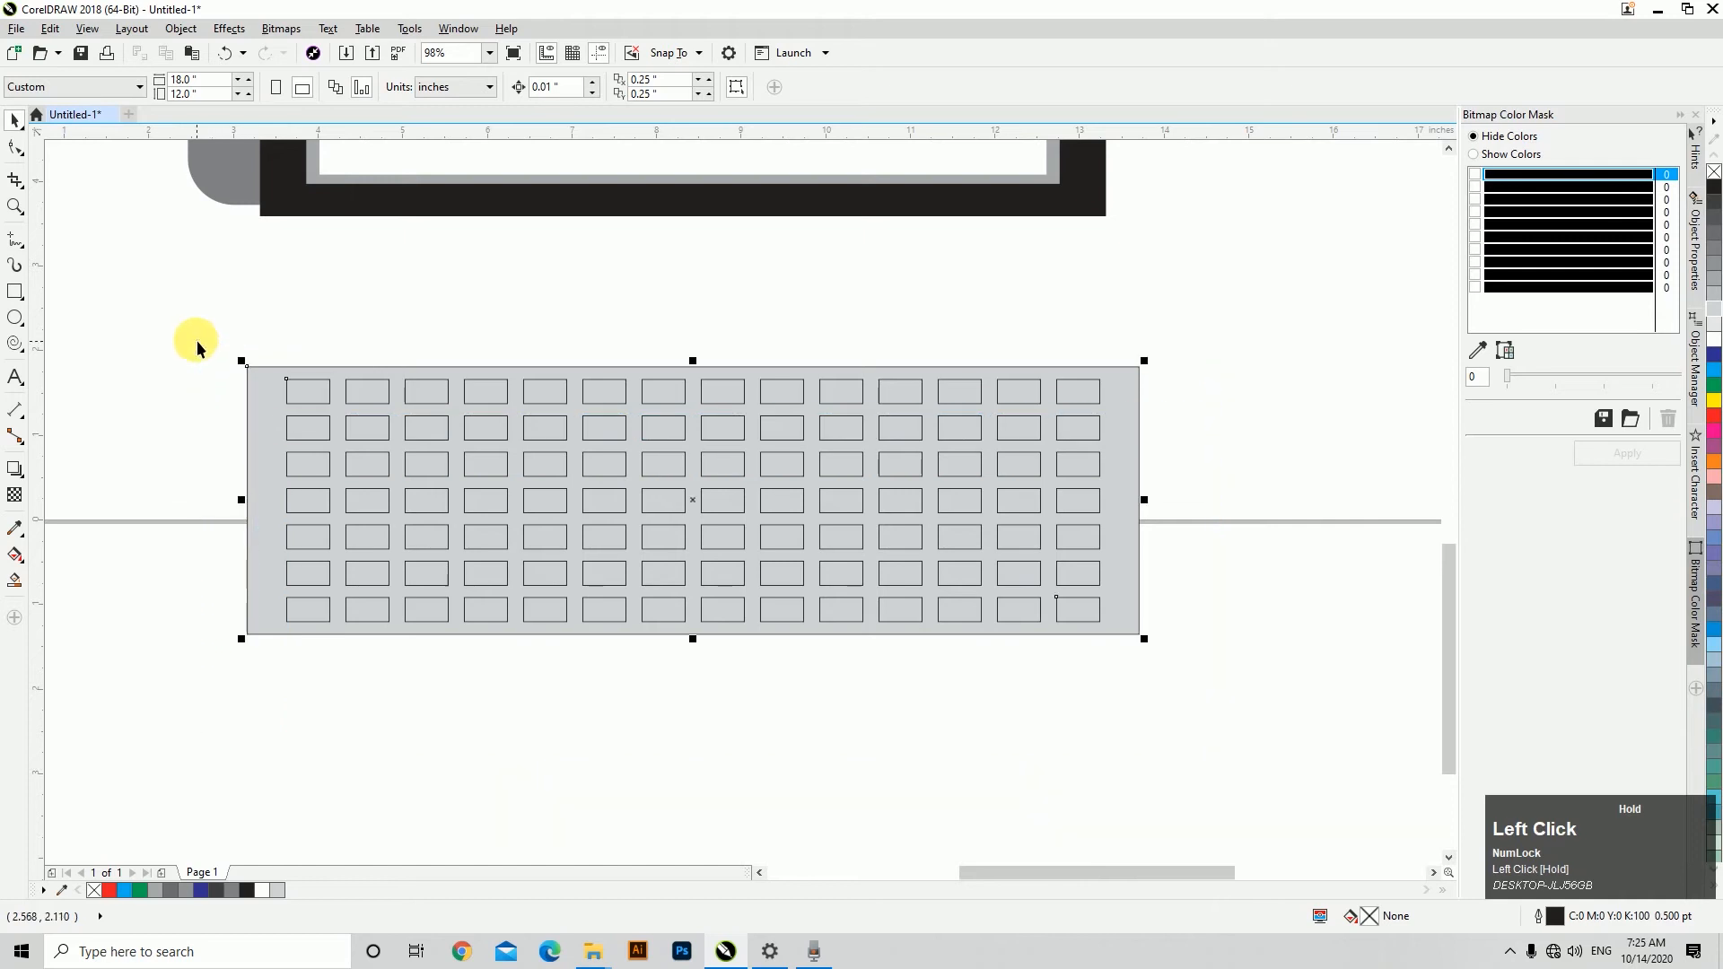
click(1018, 719)
Fill the group of small rectangles with black and remove its outline.
click(981, 540)
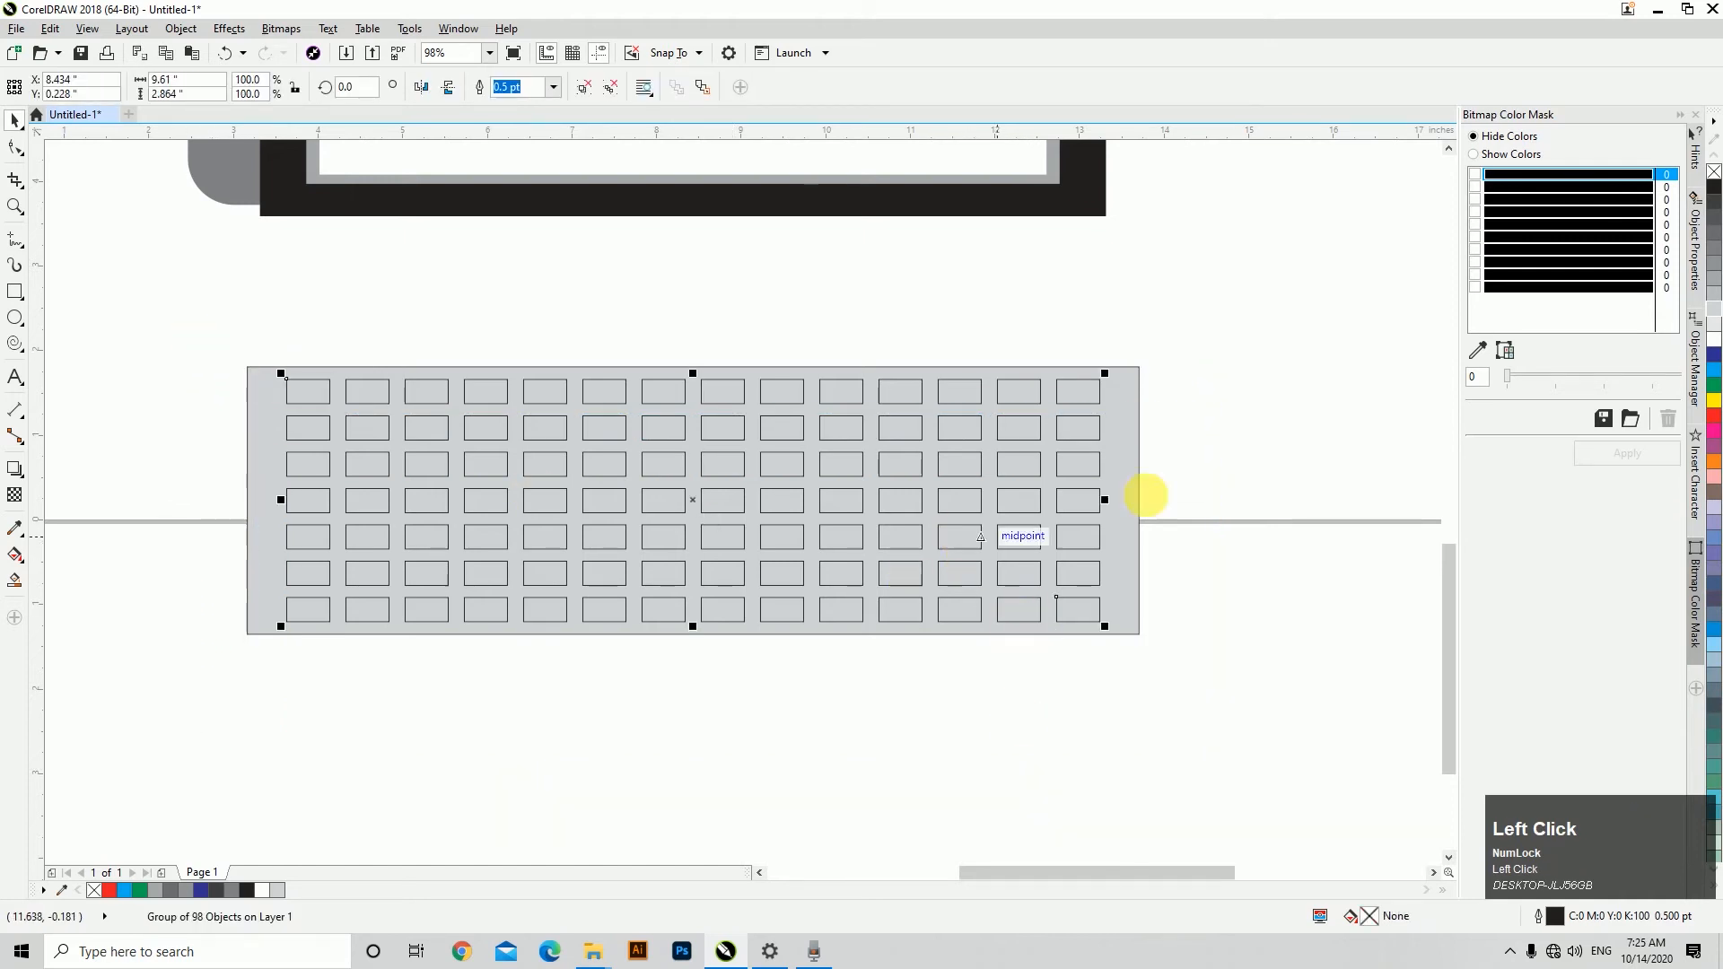
click(1714, 195)
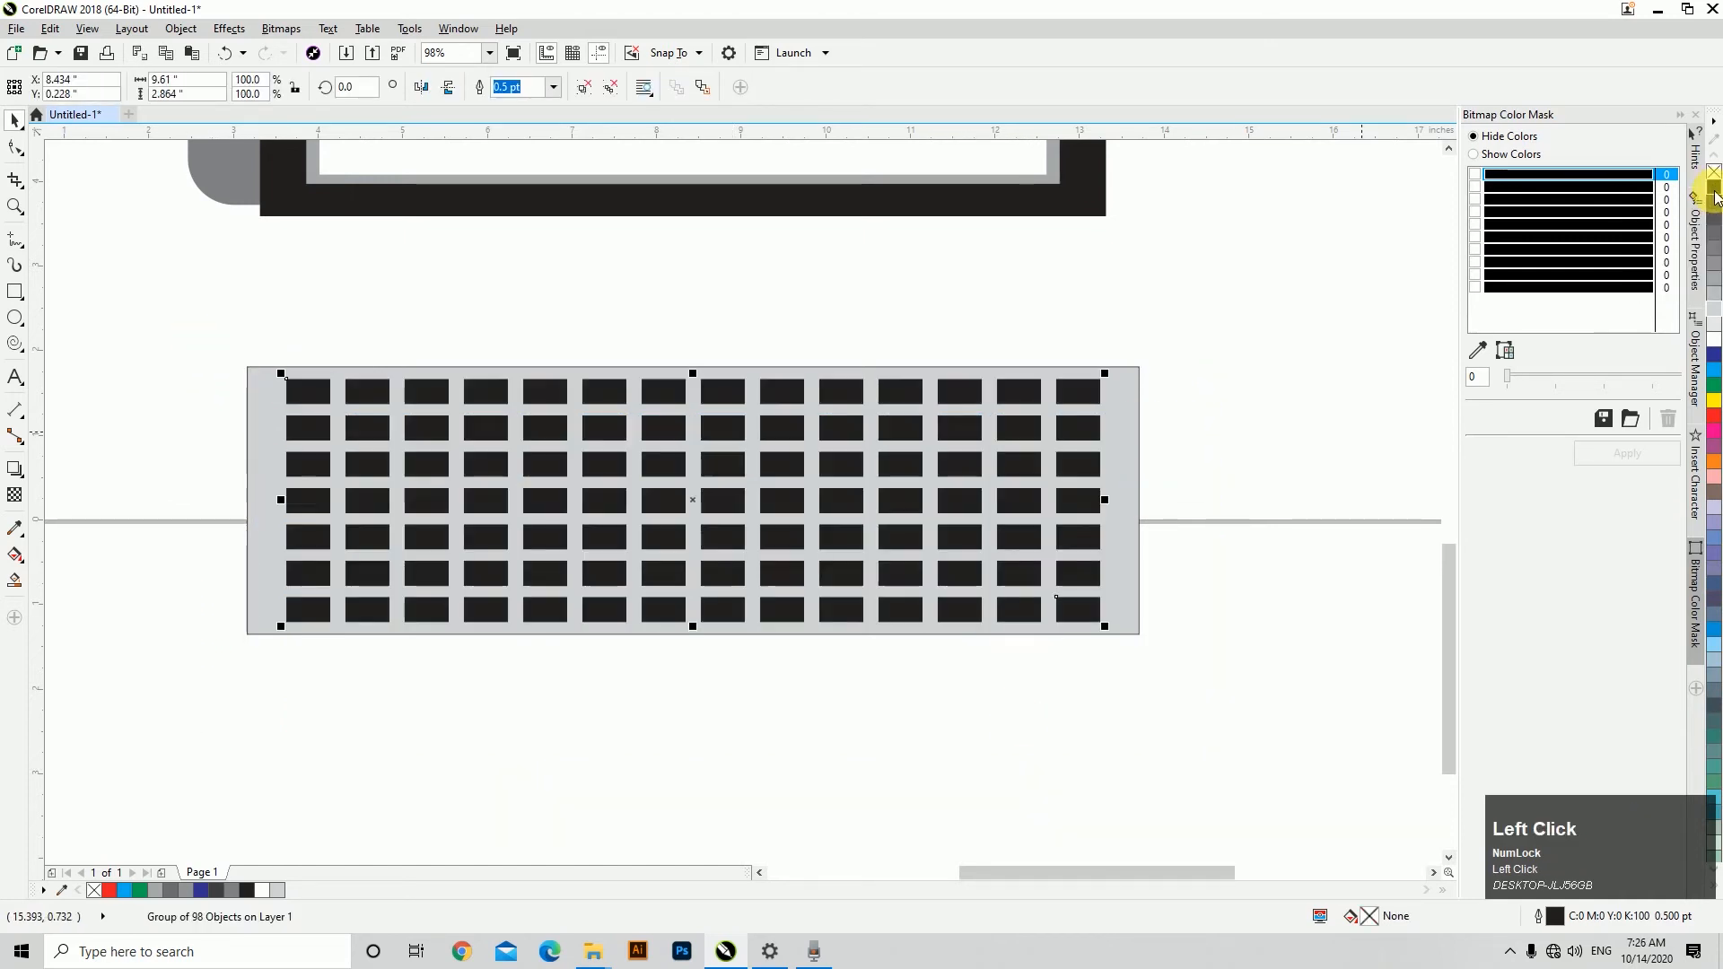
right_click(1714, 172)
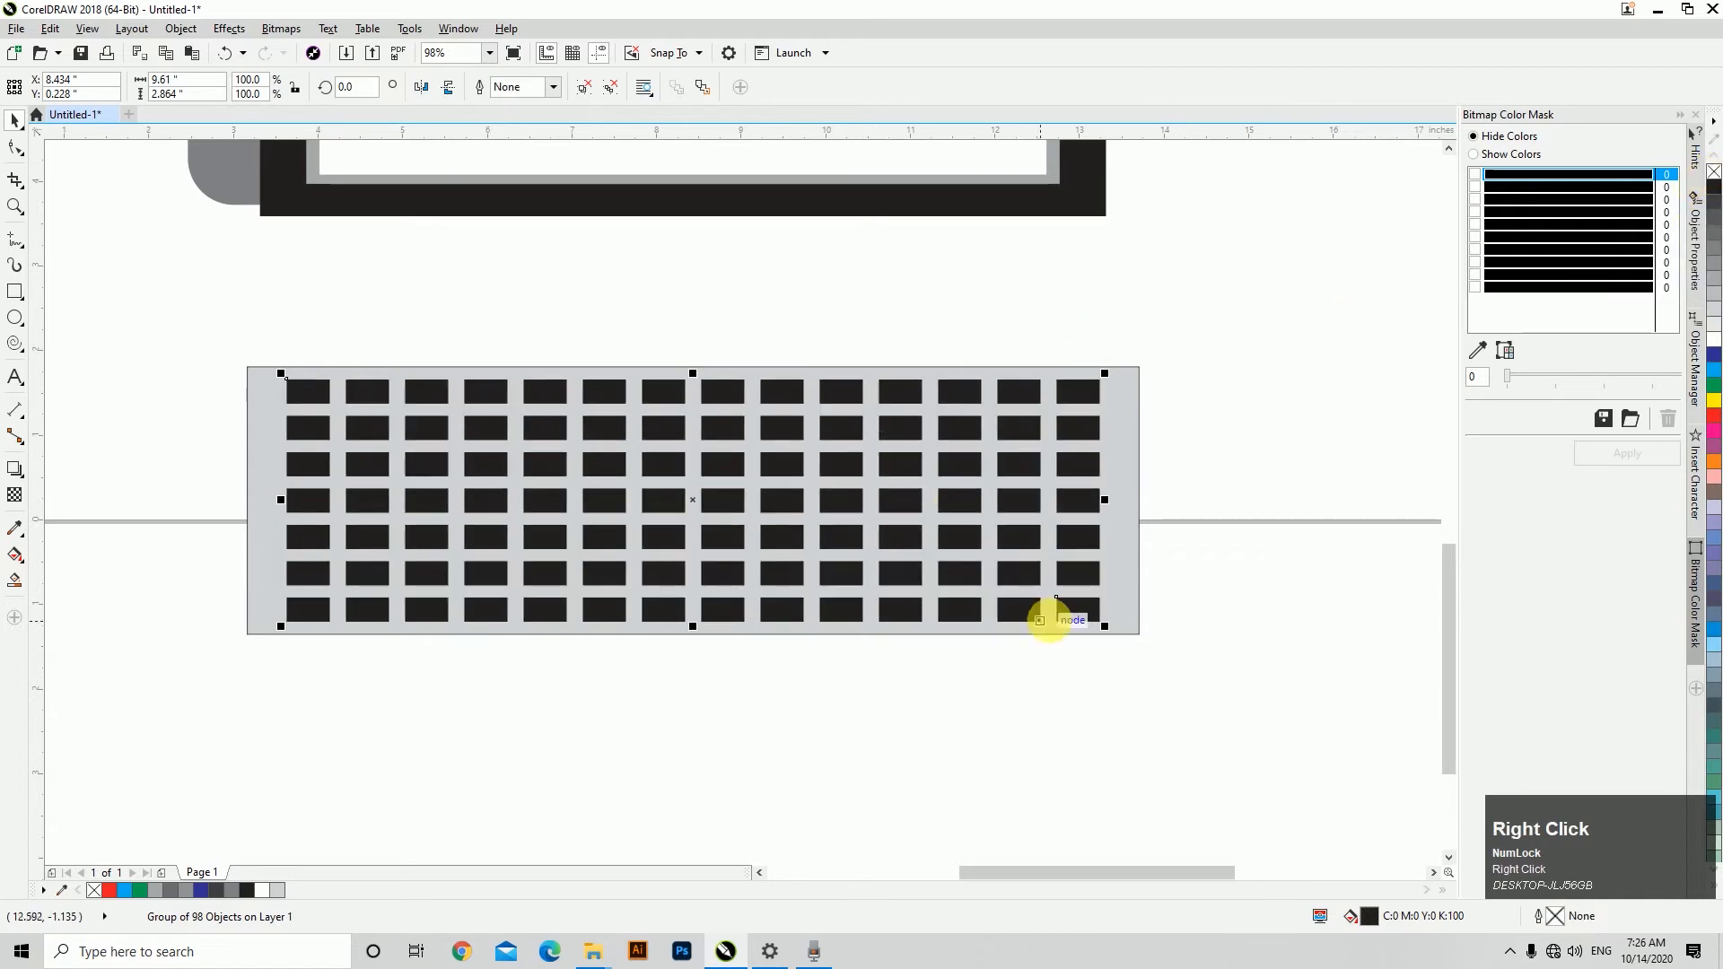
Duplicate the black group slightly down and to the right, to about X 8.476, Y 0.185, and fill the copy with 60% black.
key(z)
drag(804, 383, 1182, 676)
key(space)
drag(799, 431, 762, 412)
key(ctrl+z)
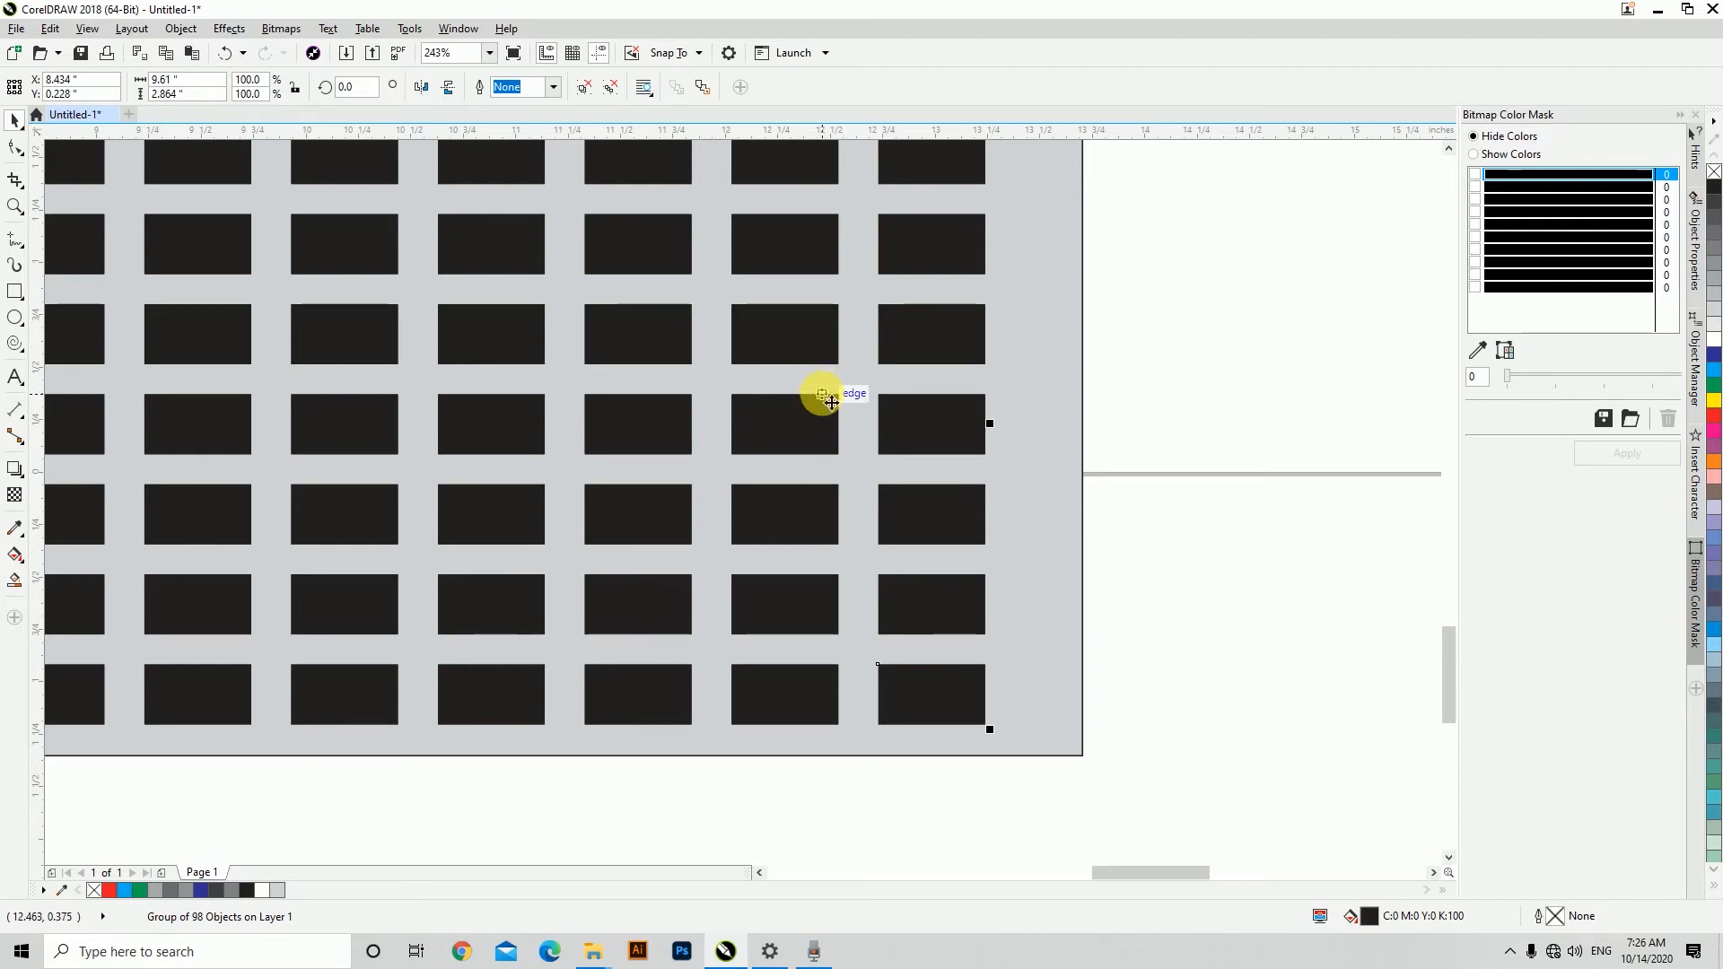
drag(811, 432, 812, 434)
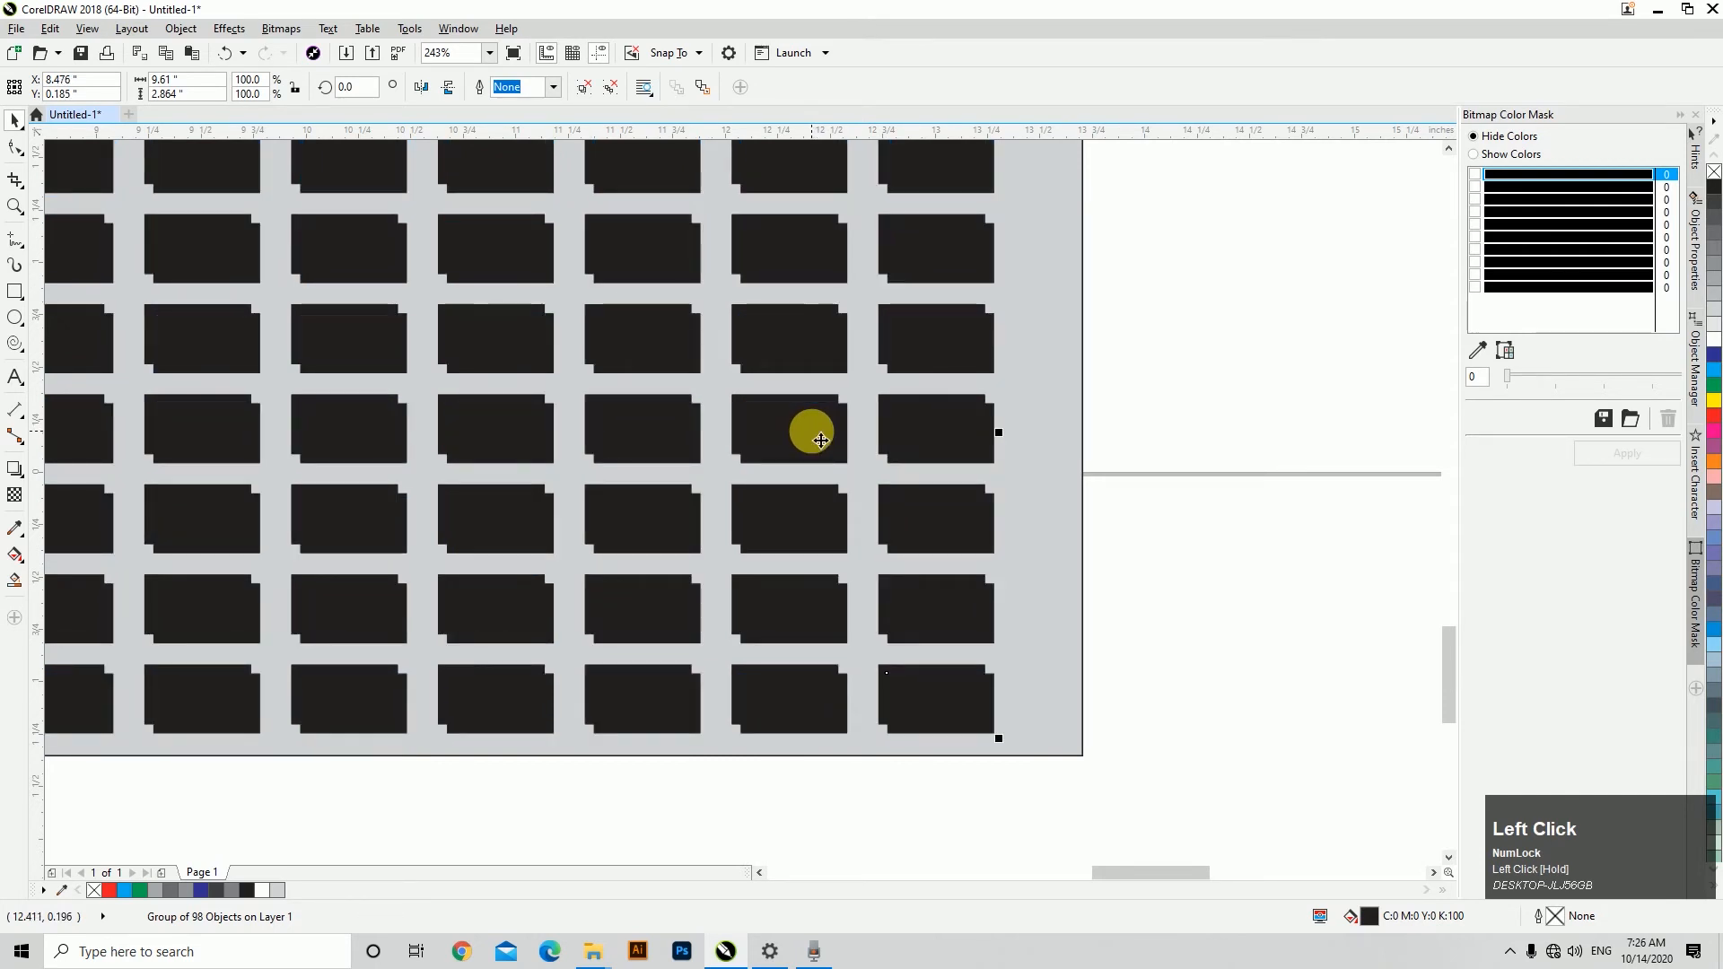
click(1714, 252)
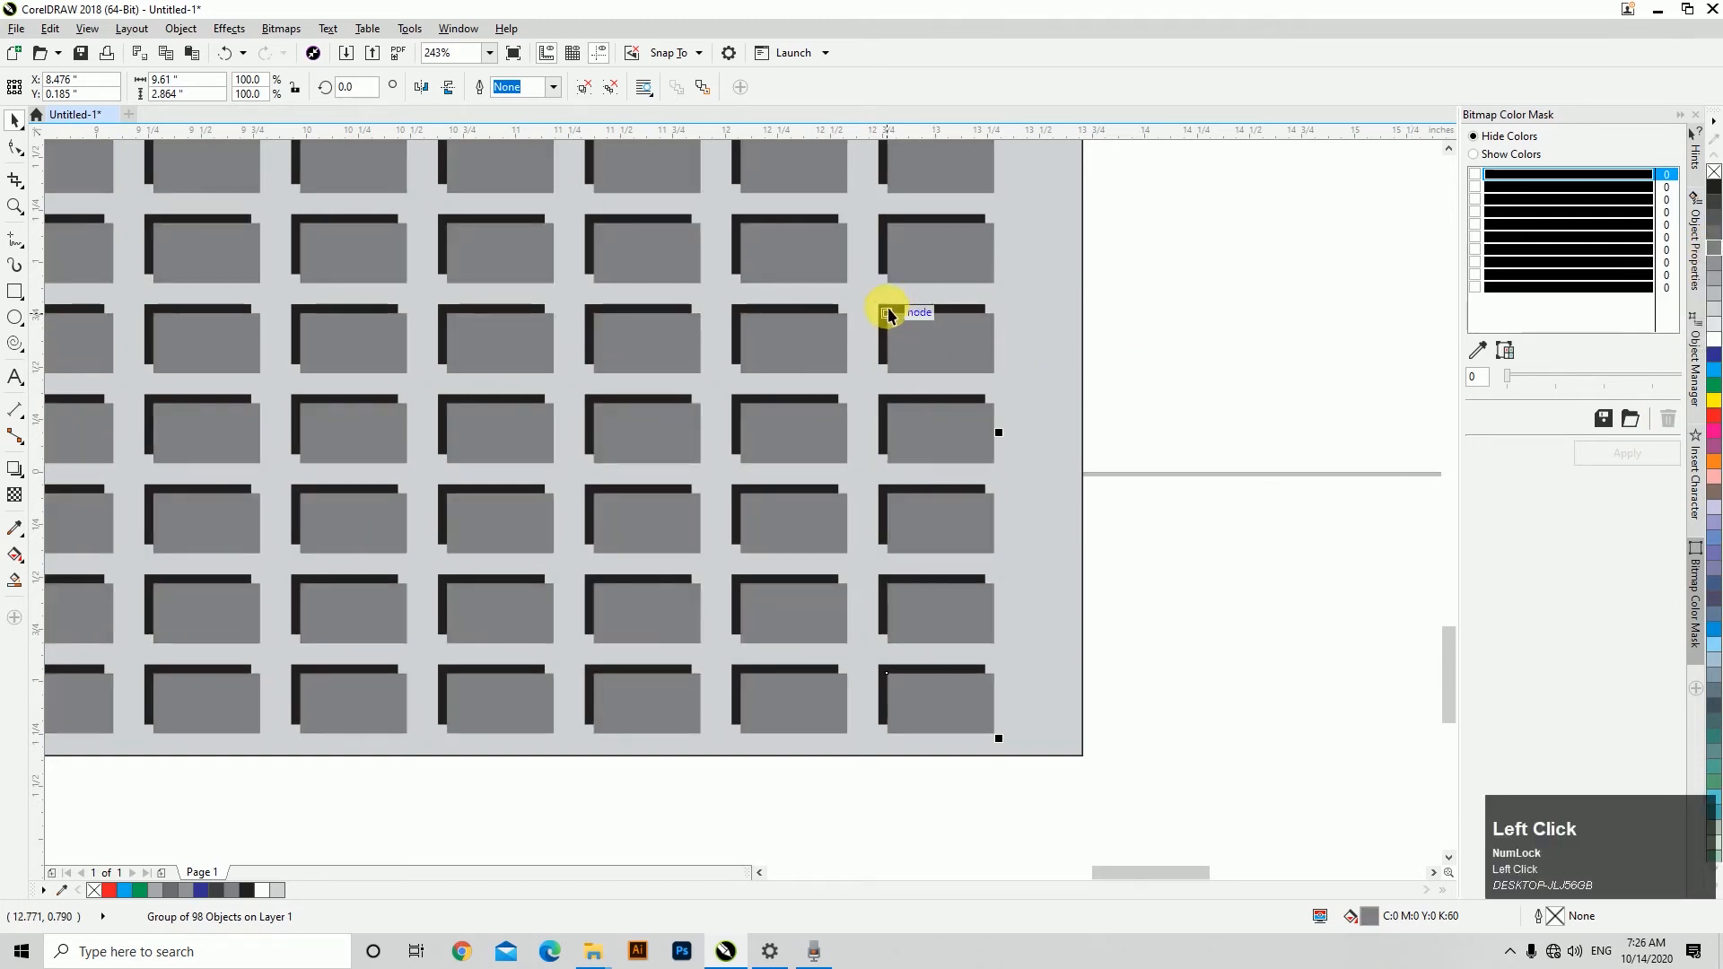
Bring the black group of rectangles to the front of the grey copy so the copy forms a shadow.
click(1022, 309)
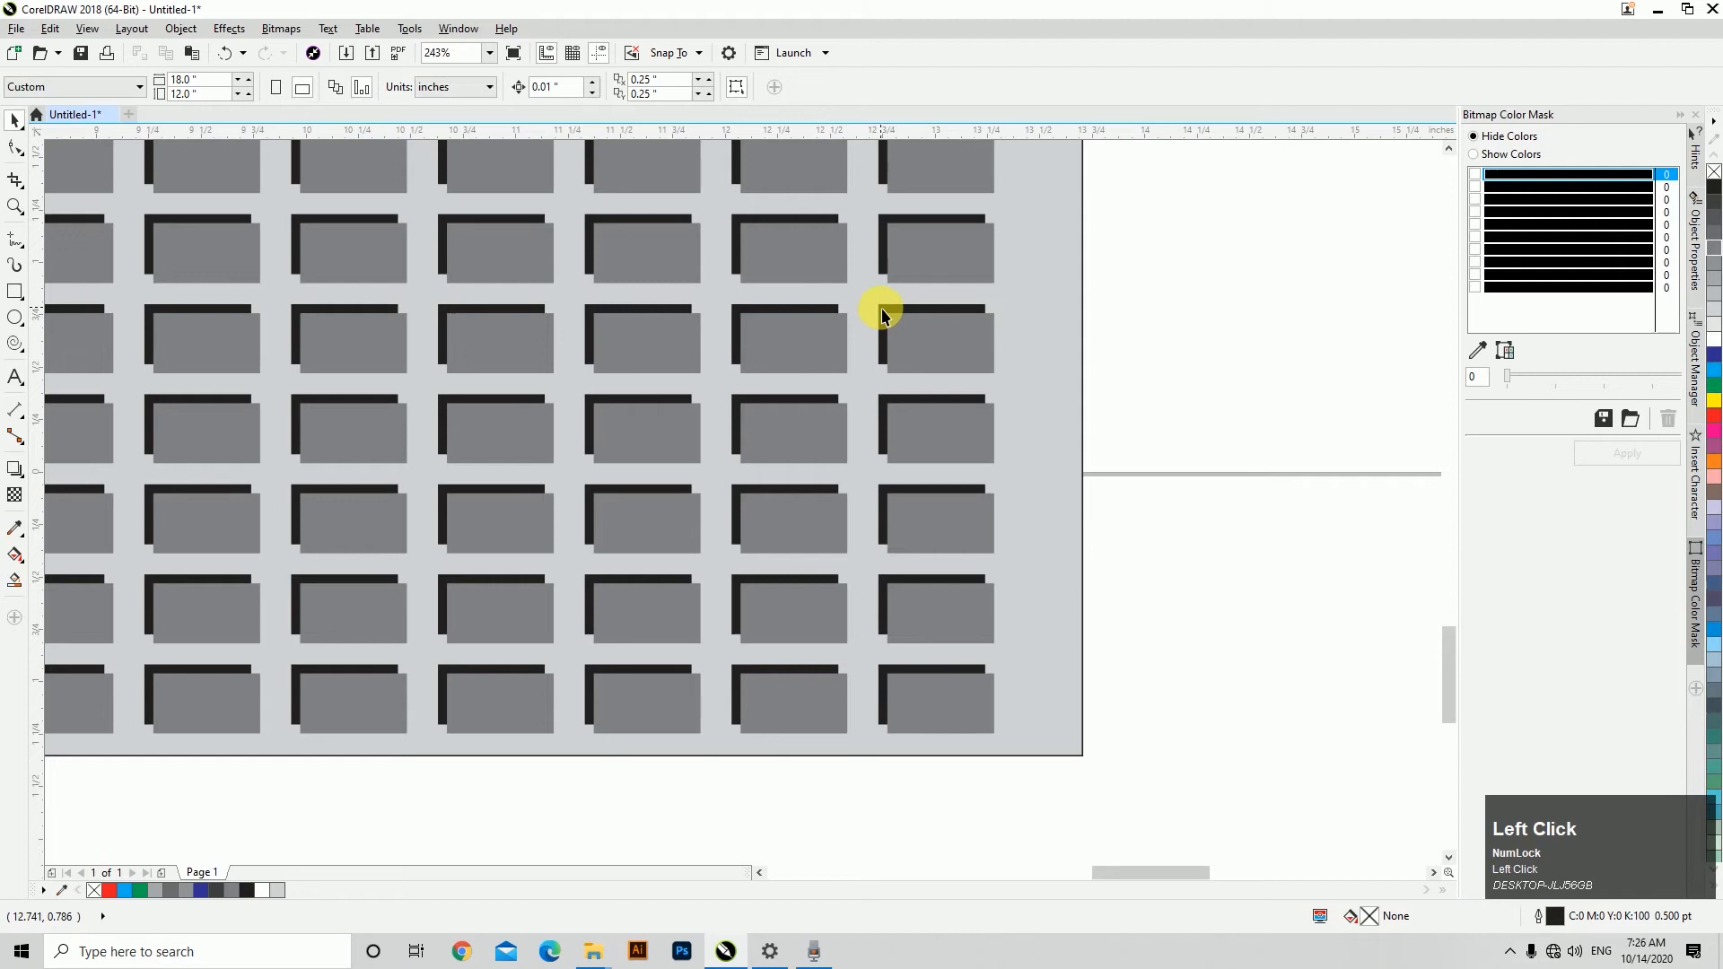
click(882, 314)
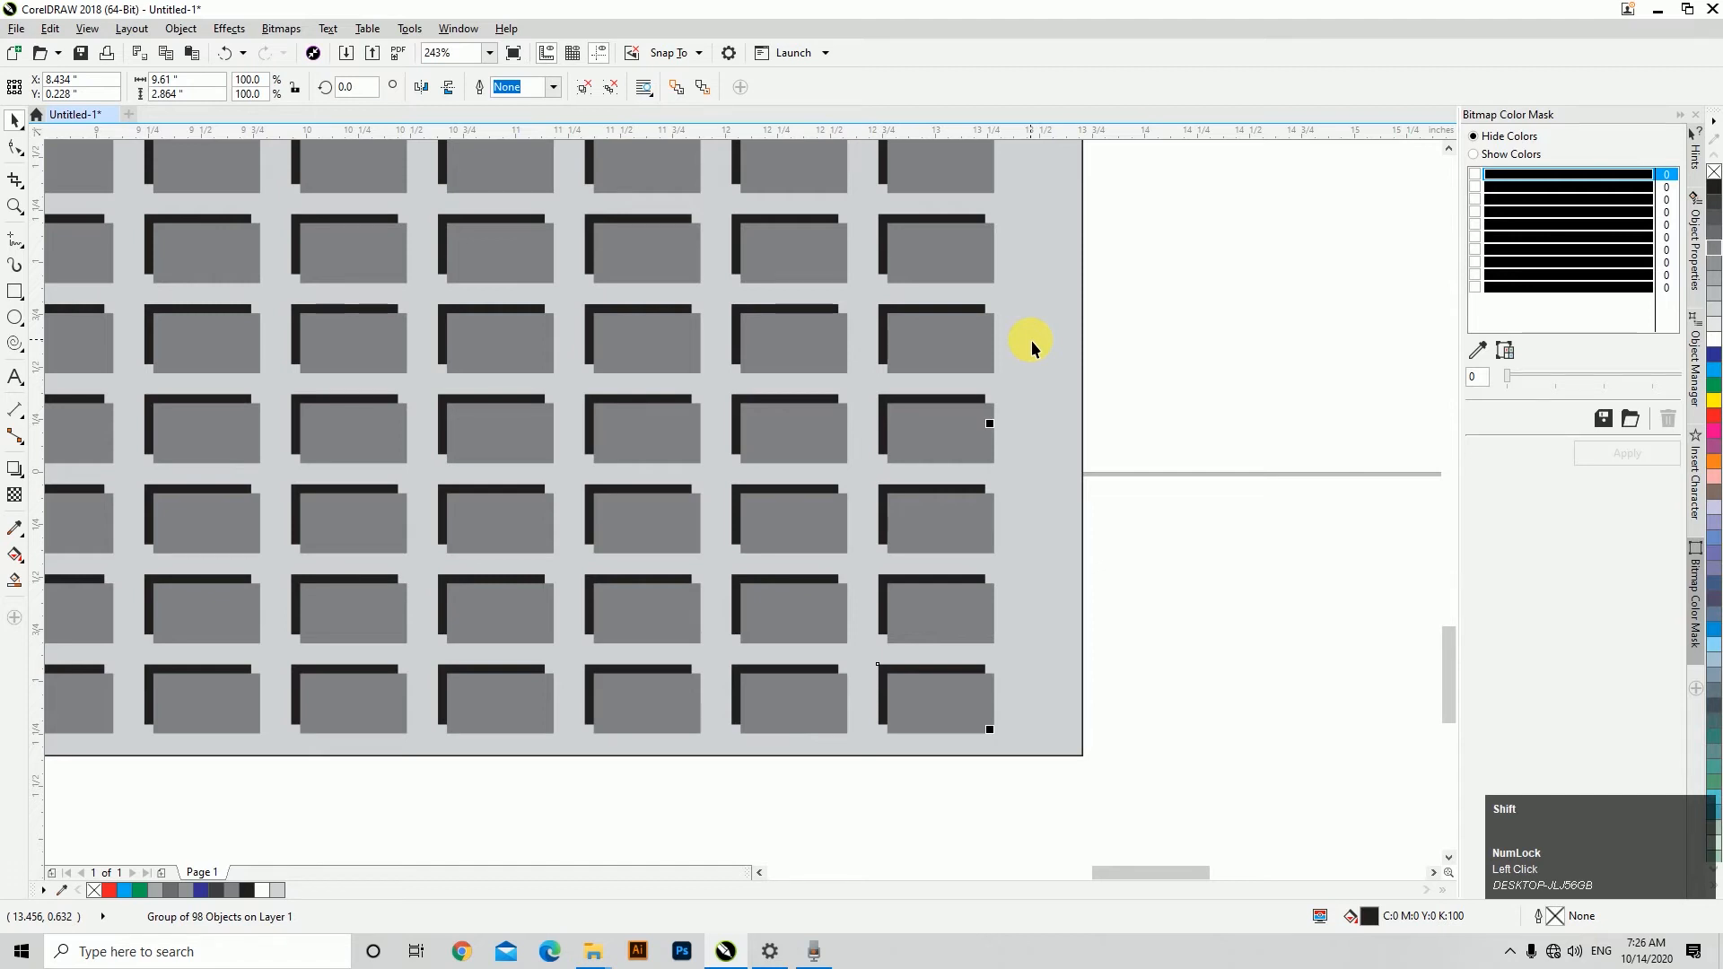
key(shift+Page_Up)
click(1166, 241)
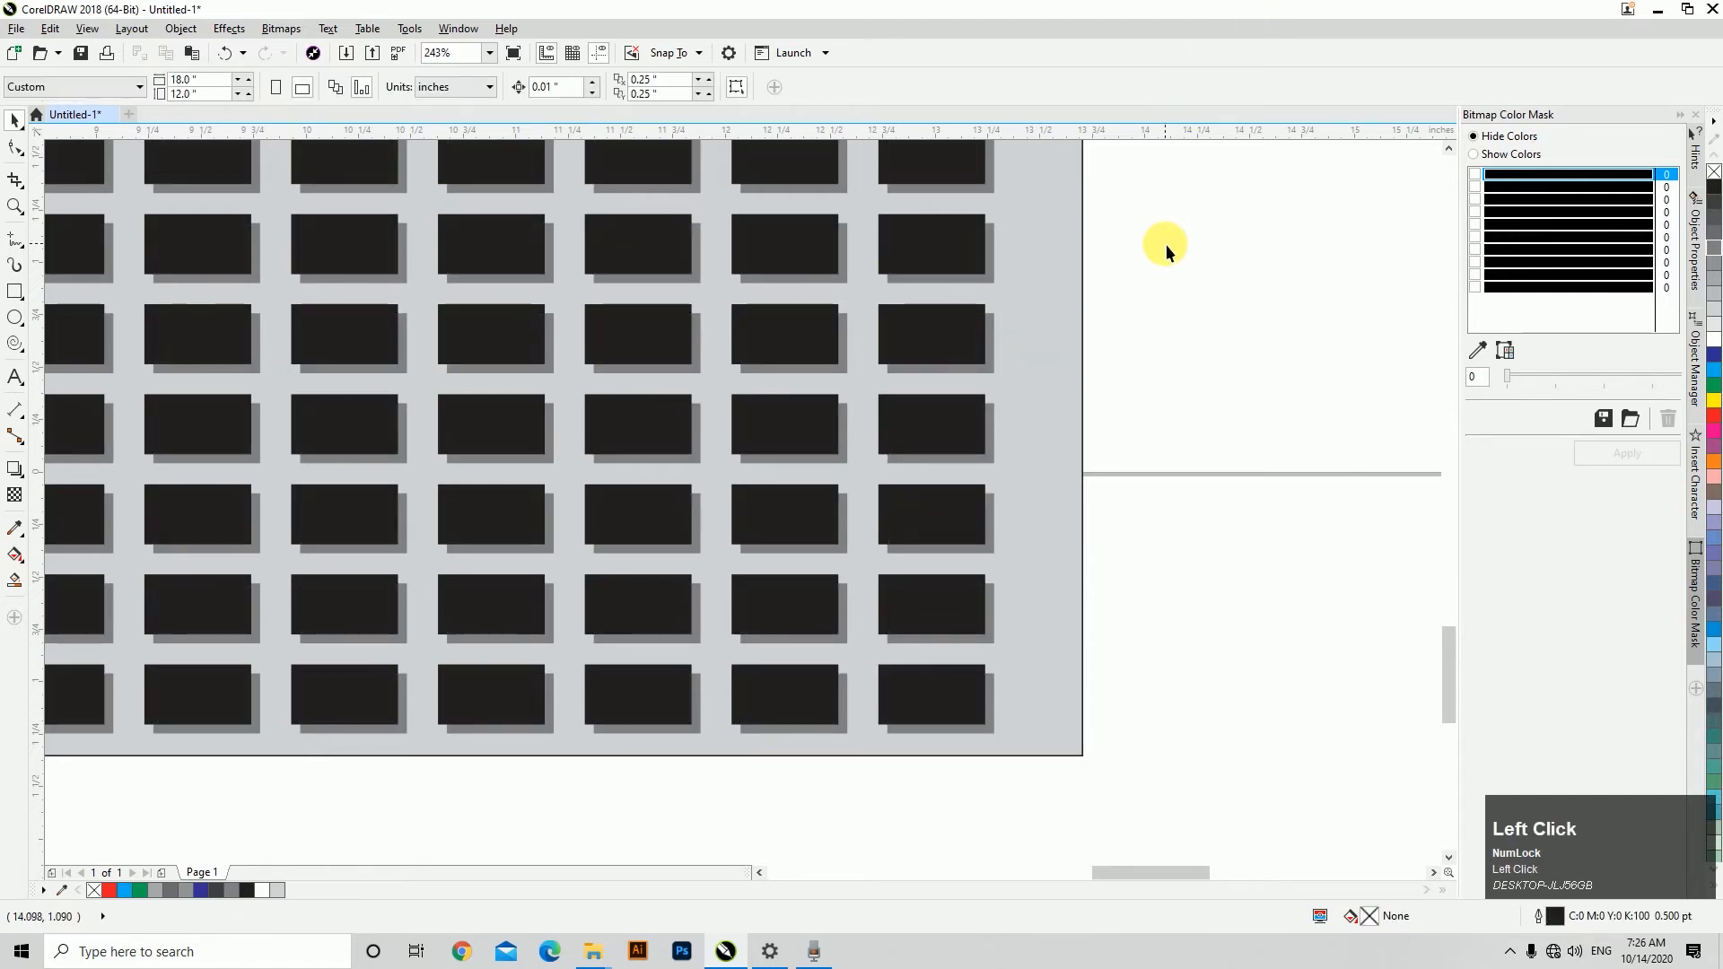
Select the grey panel together with its black keys and grey shadows, and group them into one object.
key(F4)
key(z)
drag(380, 655, 1158, 863)
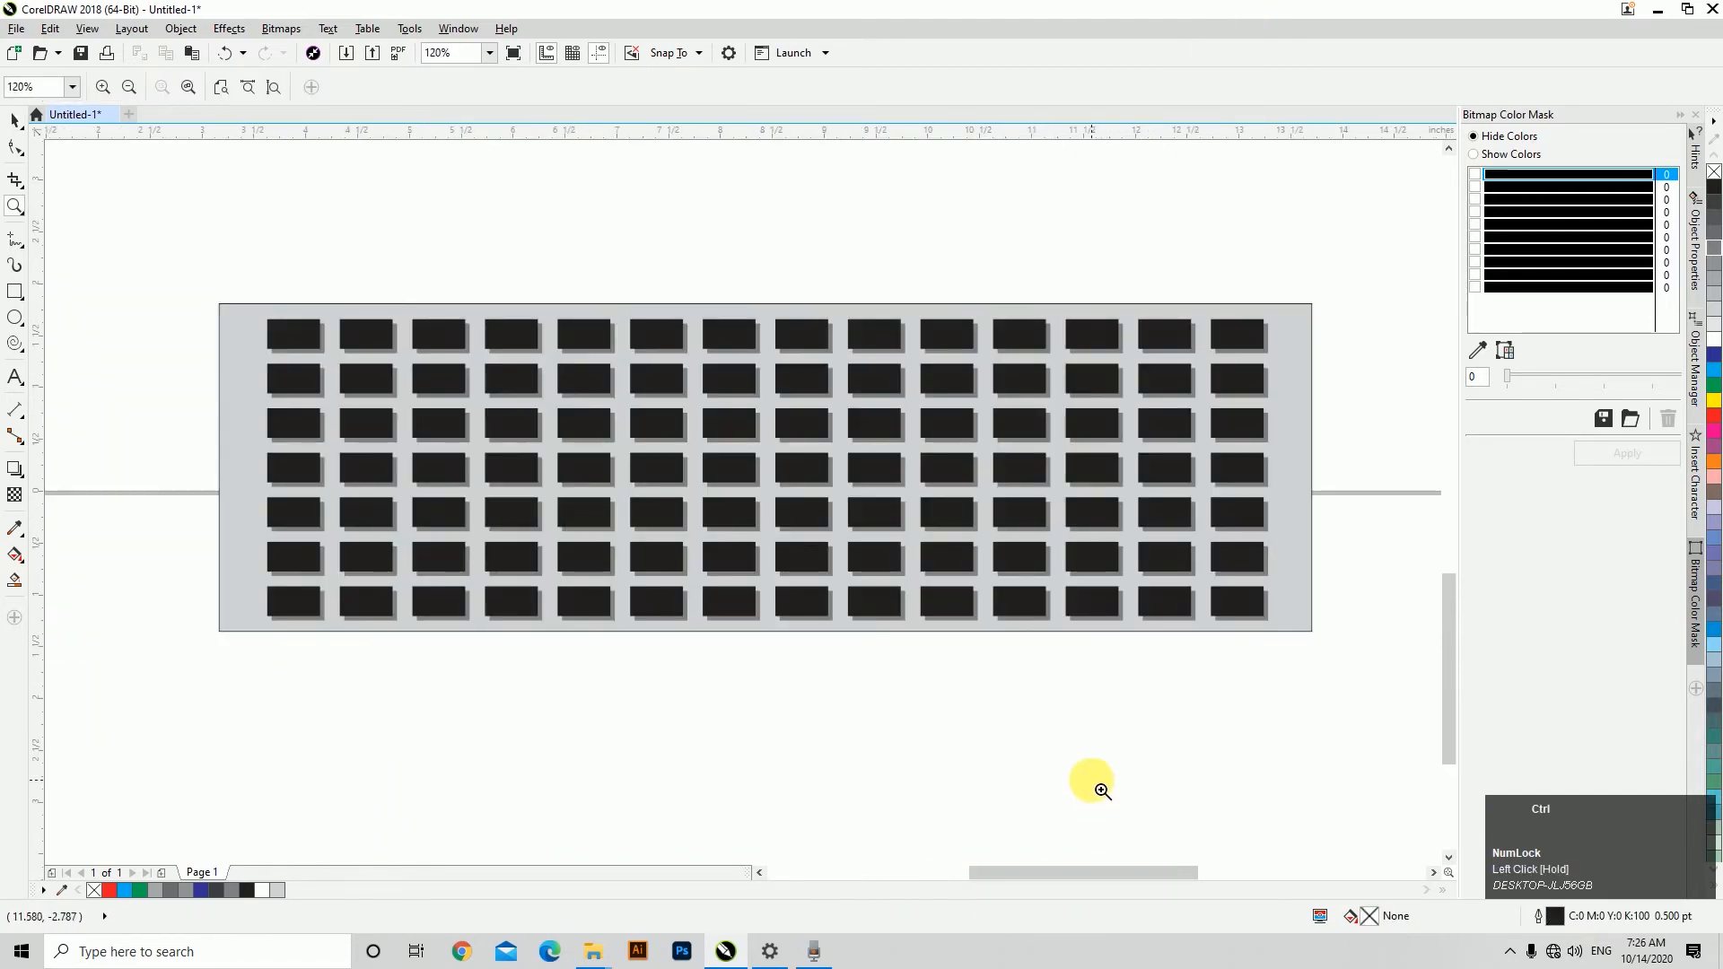
key(space)
click(941, 465)
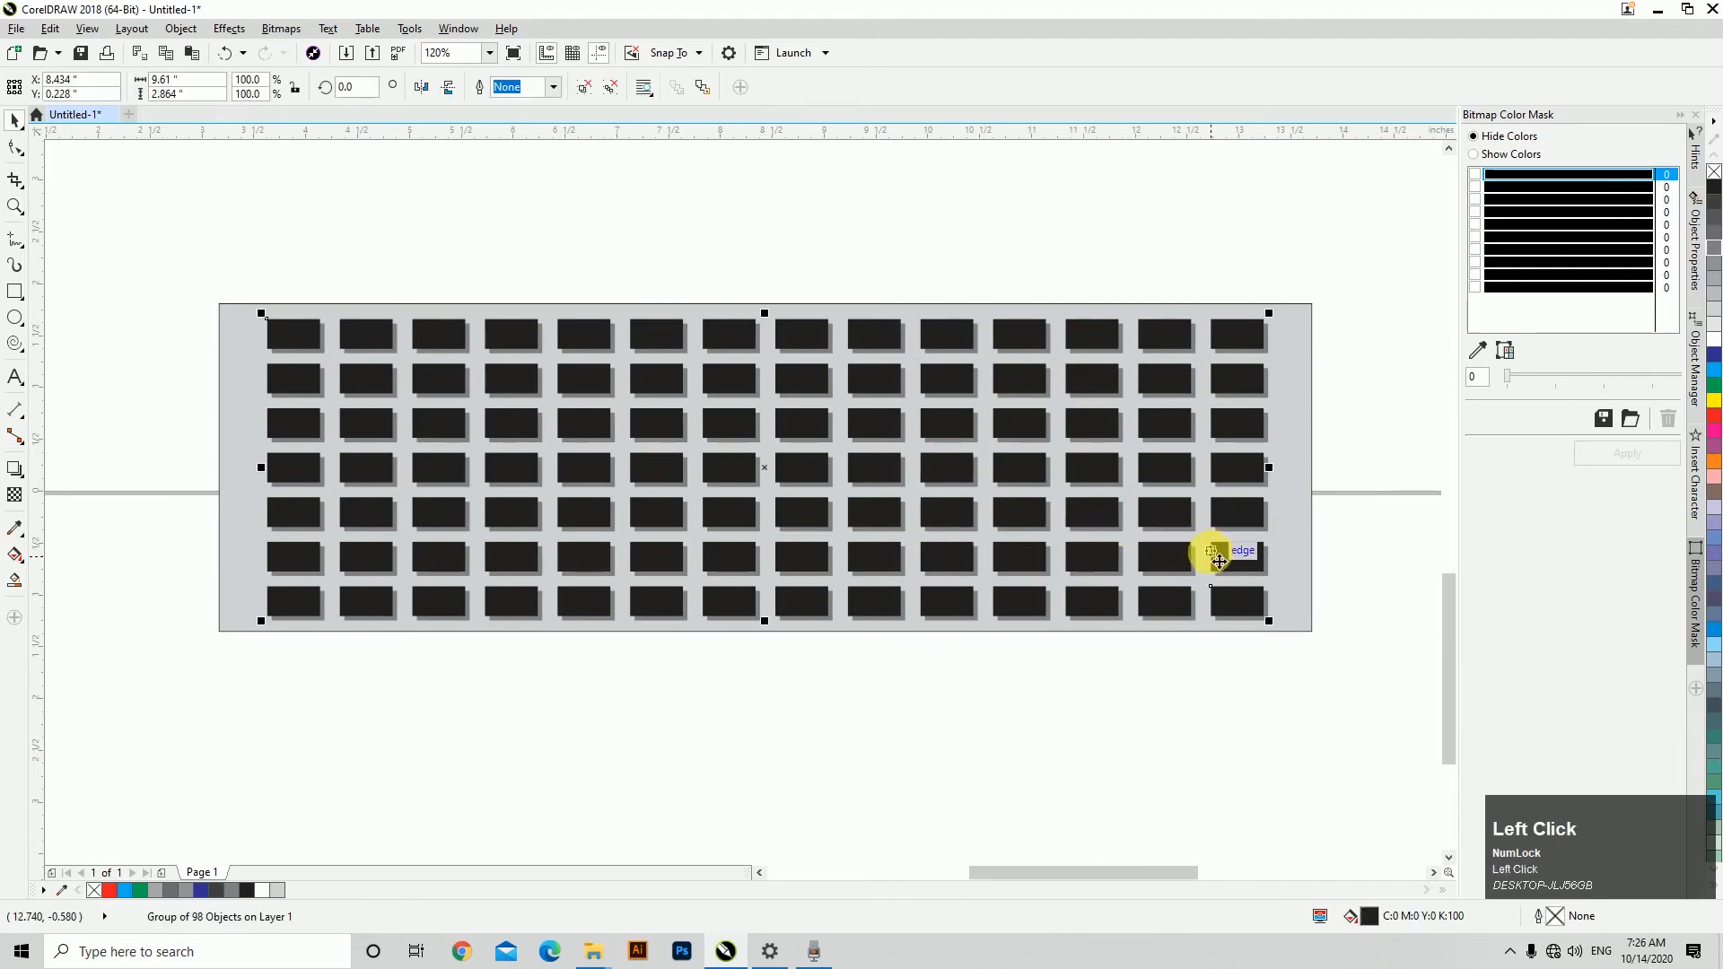
drag(1364, 719, 123, 300)
drag(154, 265, 1351, 682)
click(808, 92)
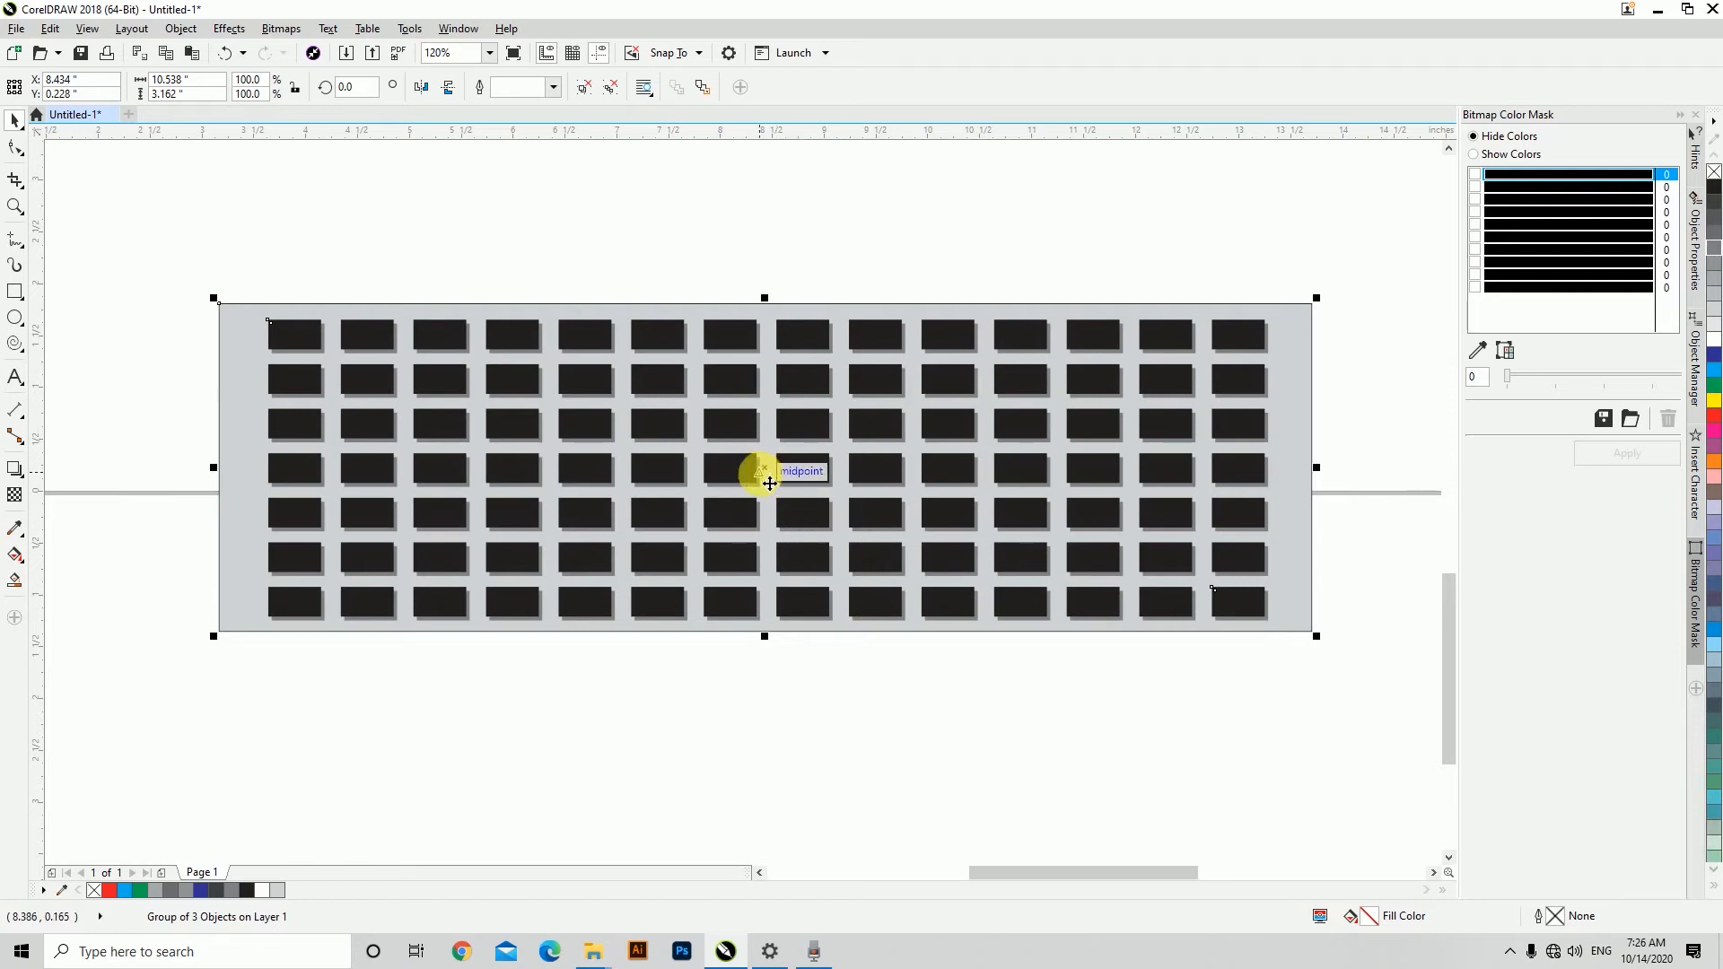
click(779, 477)
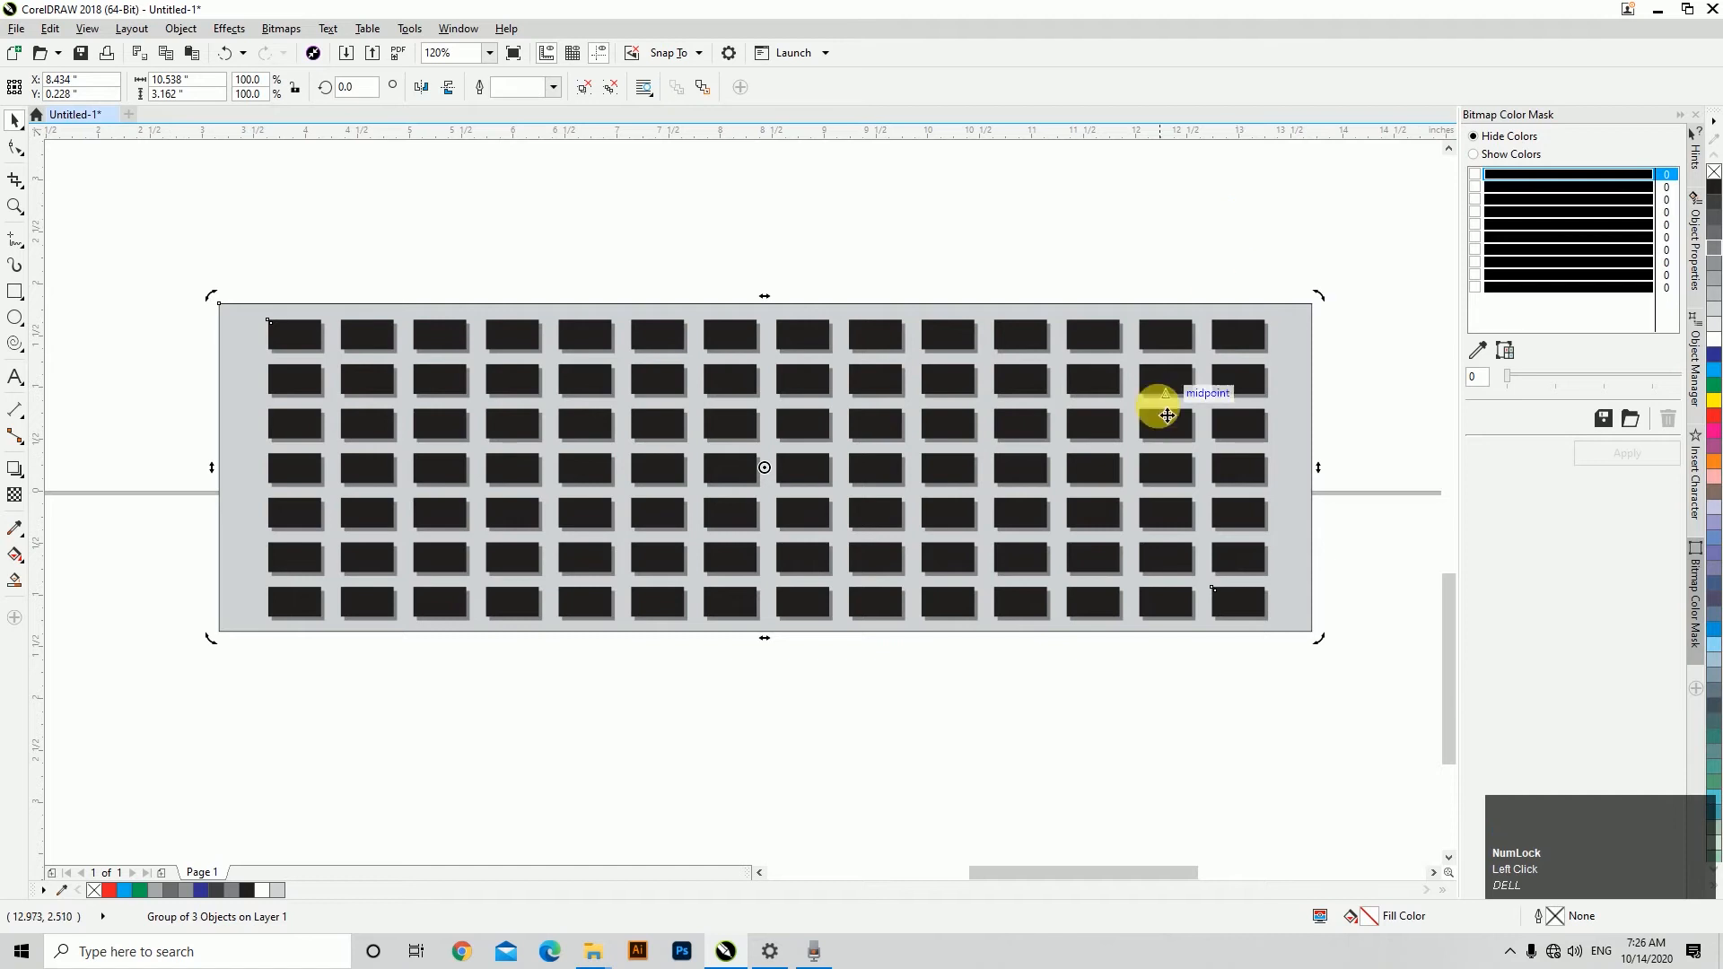
Move the grouped keyboard below the page, to about X 9.388, Y -2.492 inches.
click(973, 745)
click(756, 325)
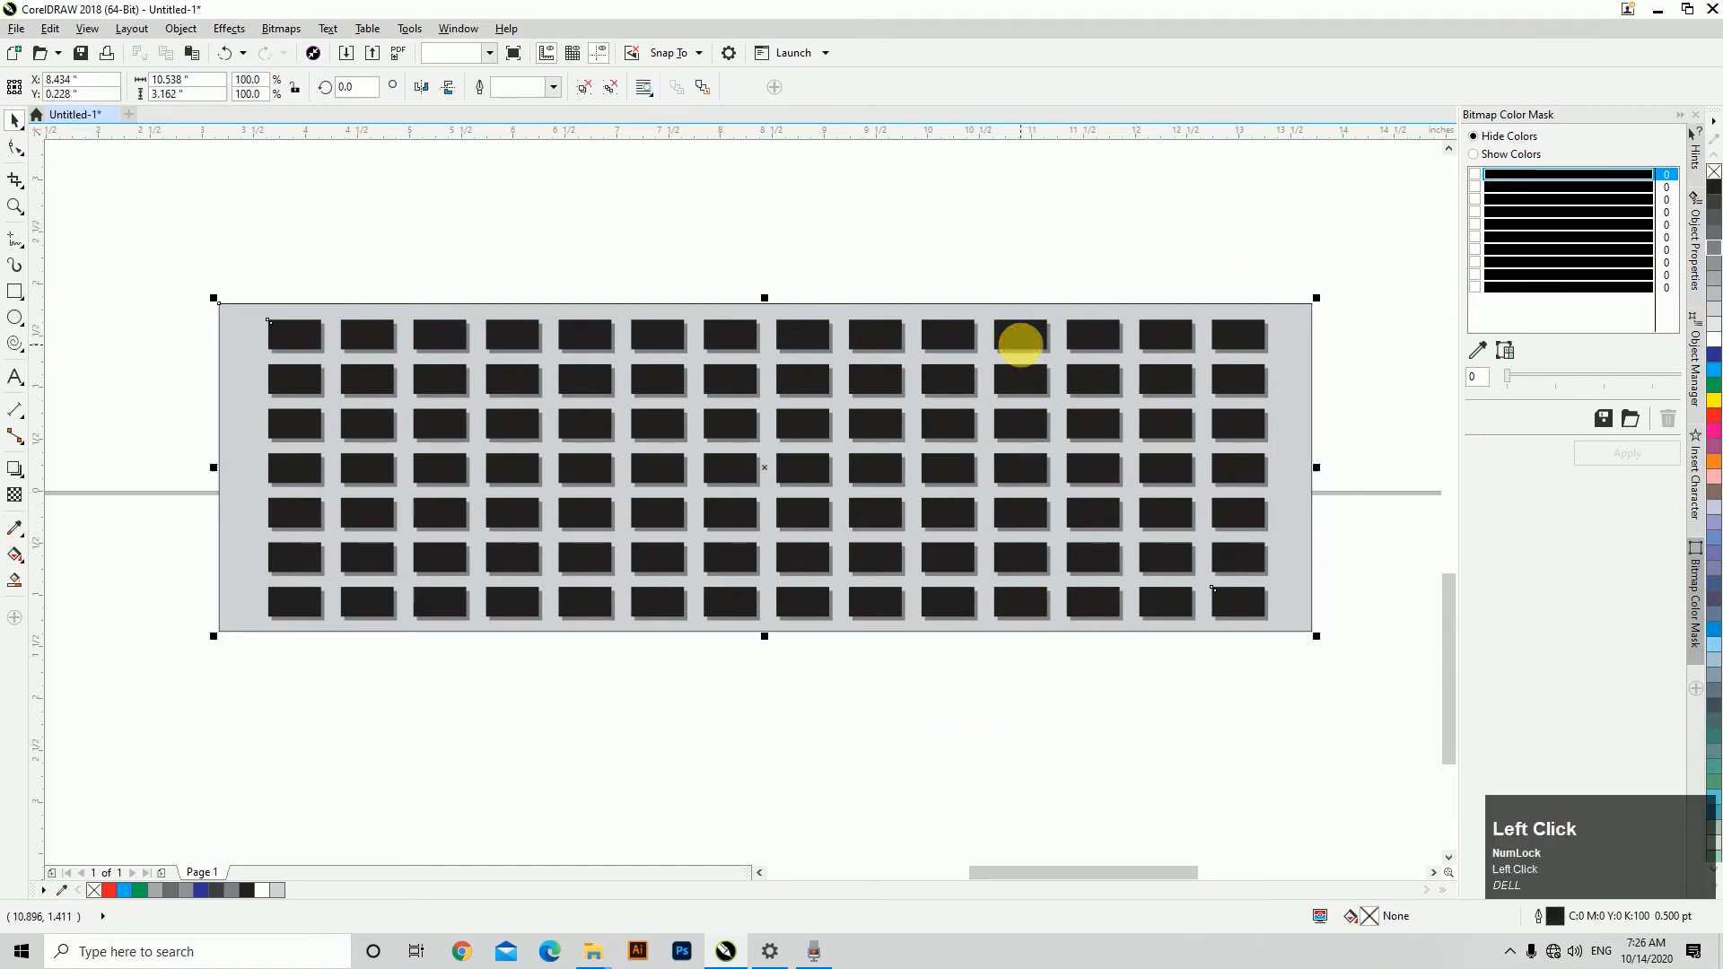
scroll(870, 511, down, 3)
key(z)
drag(325, 230, 1249, 675)
key(space)
scroll(957, 484, down, 1)
click(929, 691)
click(770, 496)
key(z)
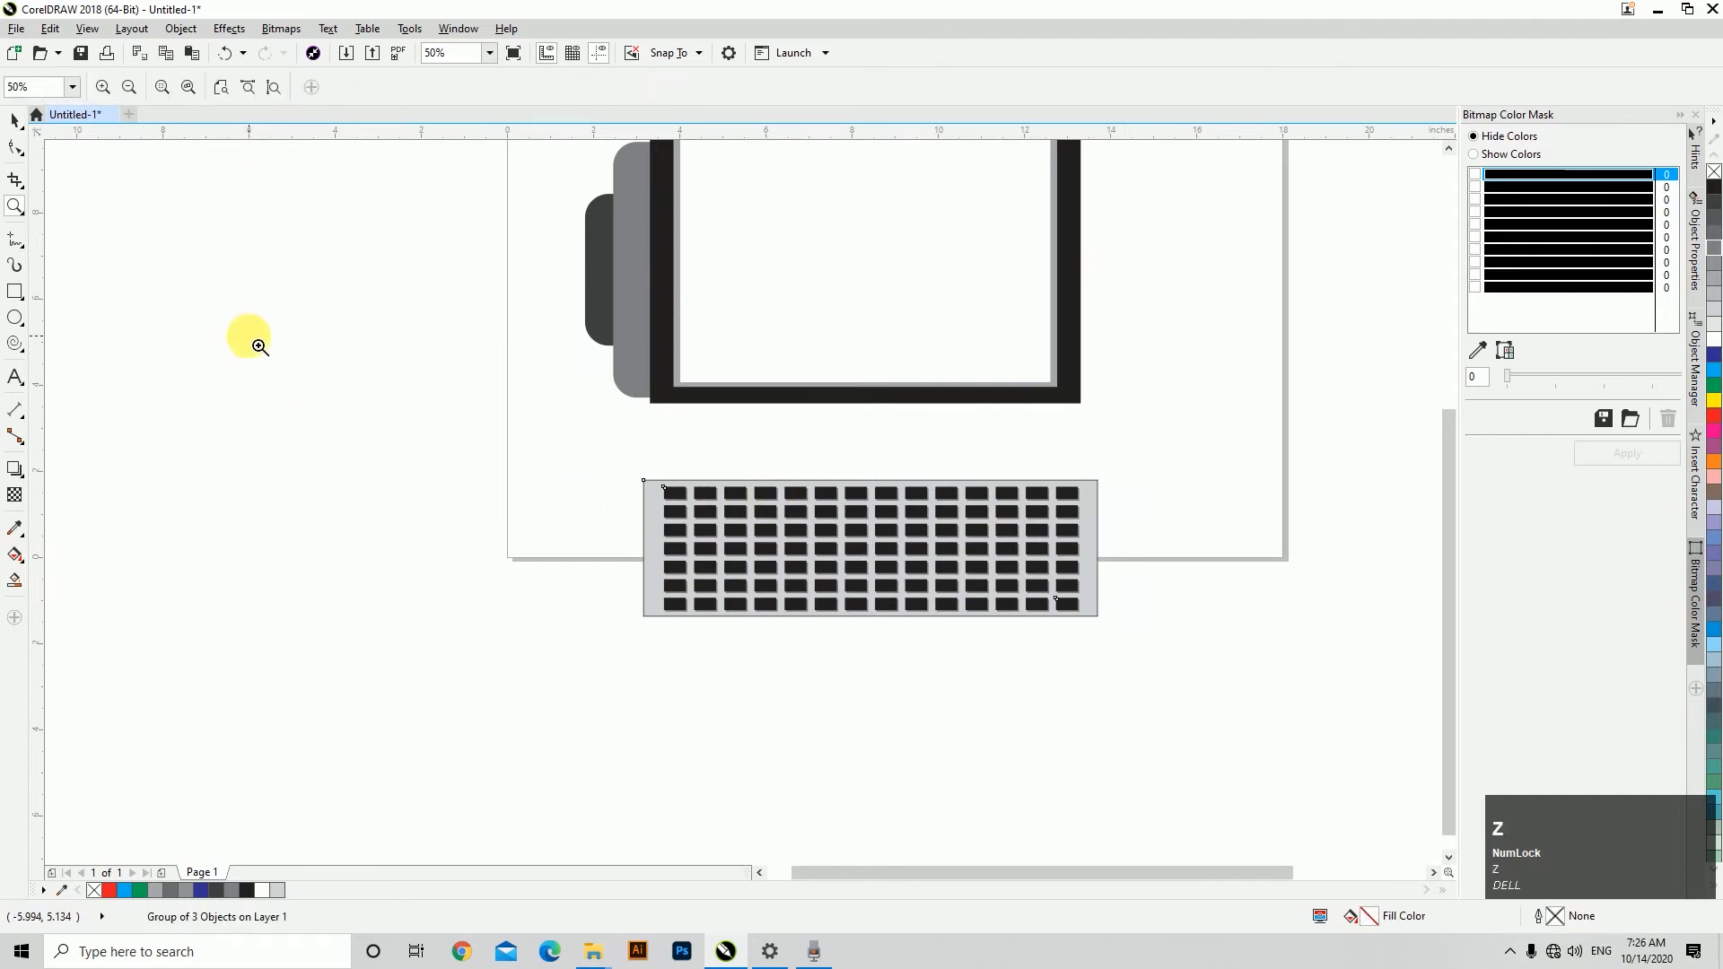
drag(253, 343, 1380, 768)
key(ctrl+space)
drag(912, 474, 949, 567)
drag(820, 603, 827, 654)
key(z)
drag(374, 400, 1230, 777)
key(ctrl+space)
click(15, 290)
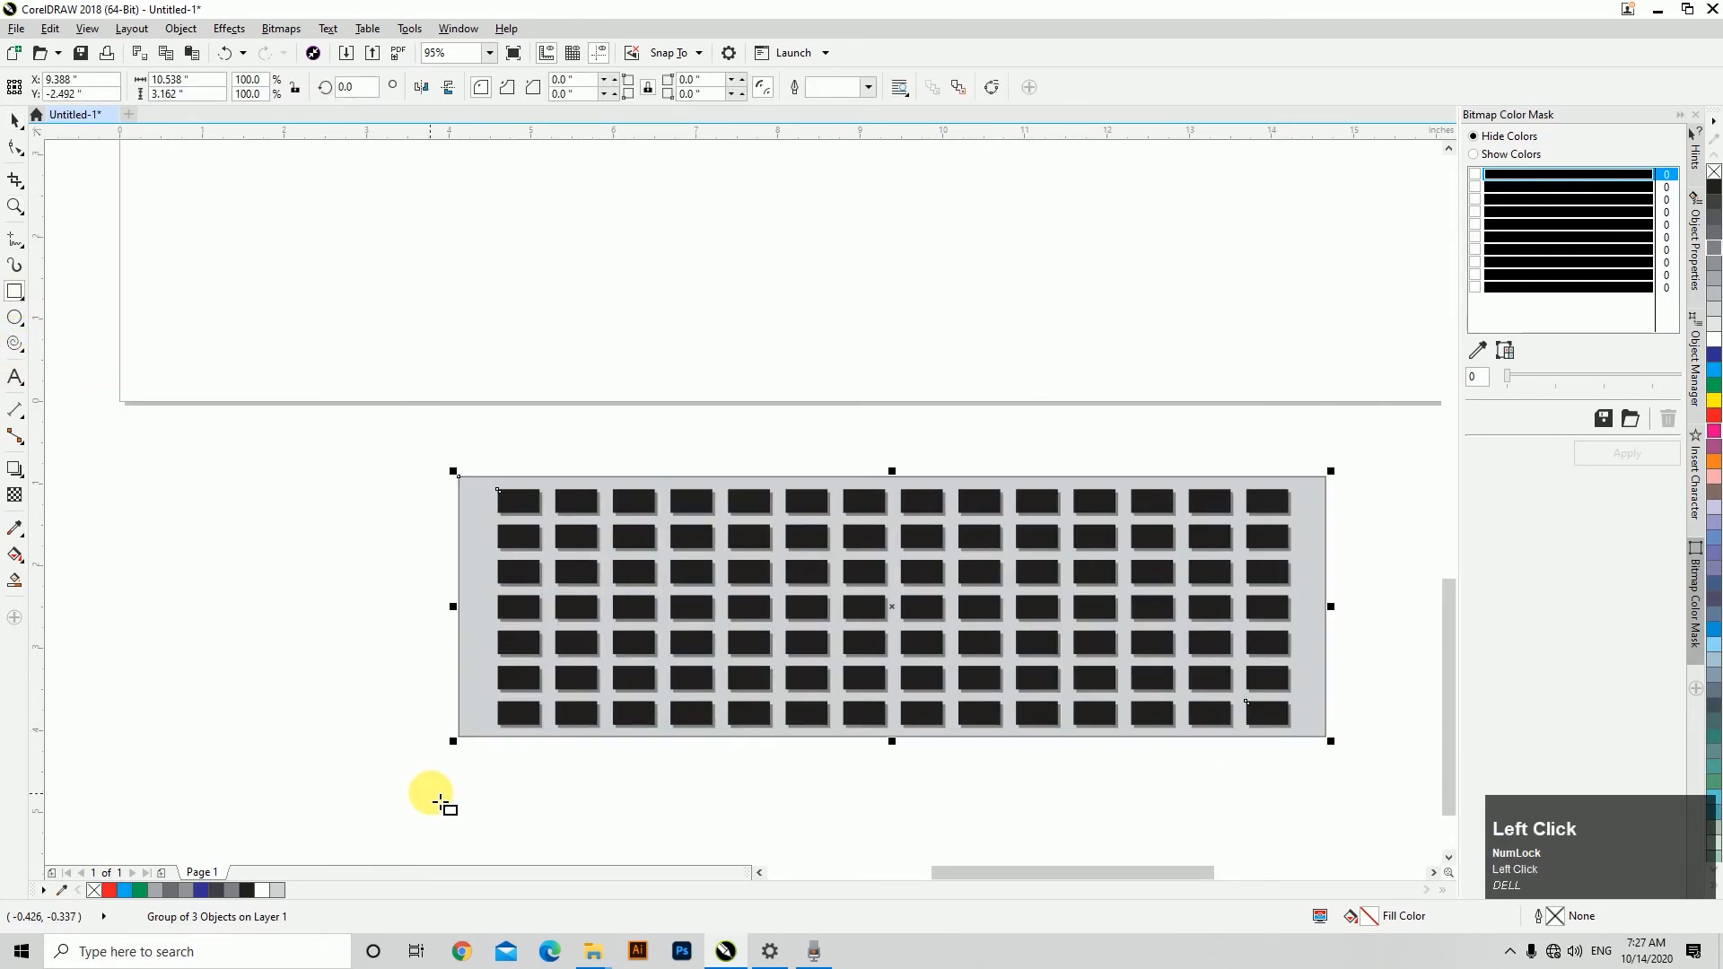
drag(458, 738, 292, 488)
key(ctrl+z)
key(space)
click(637, 450)
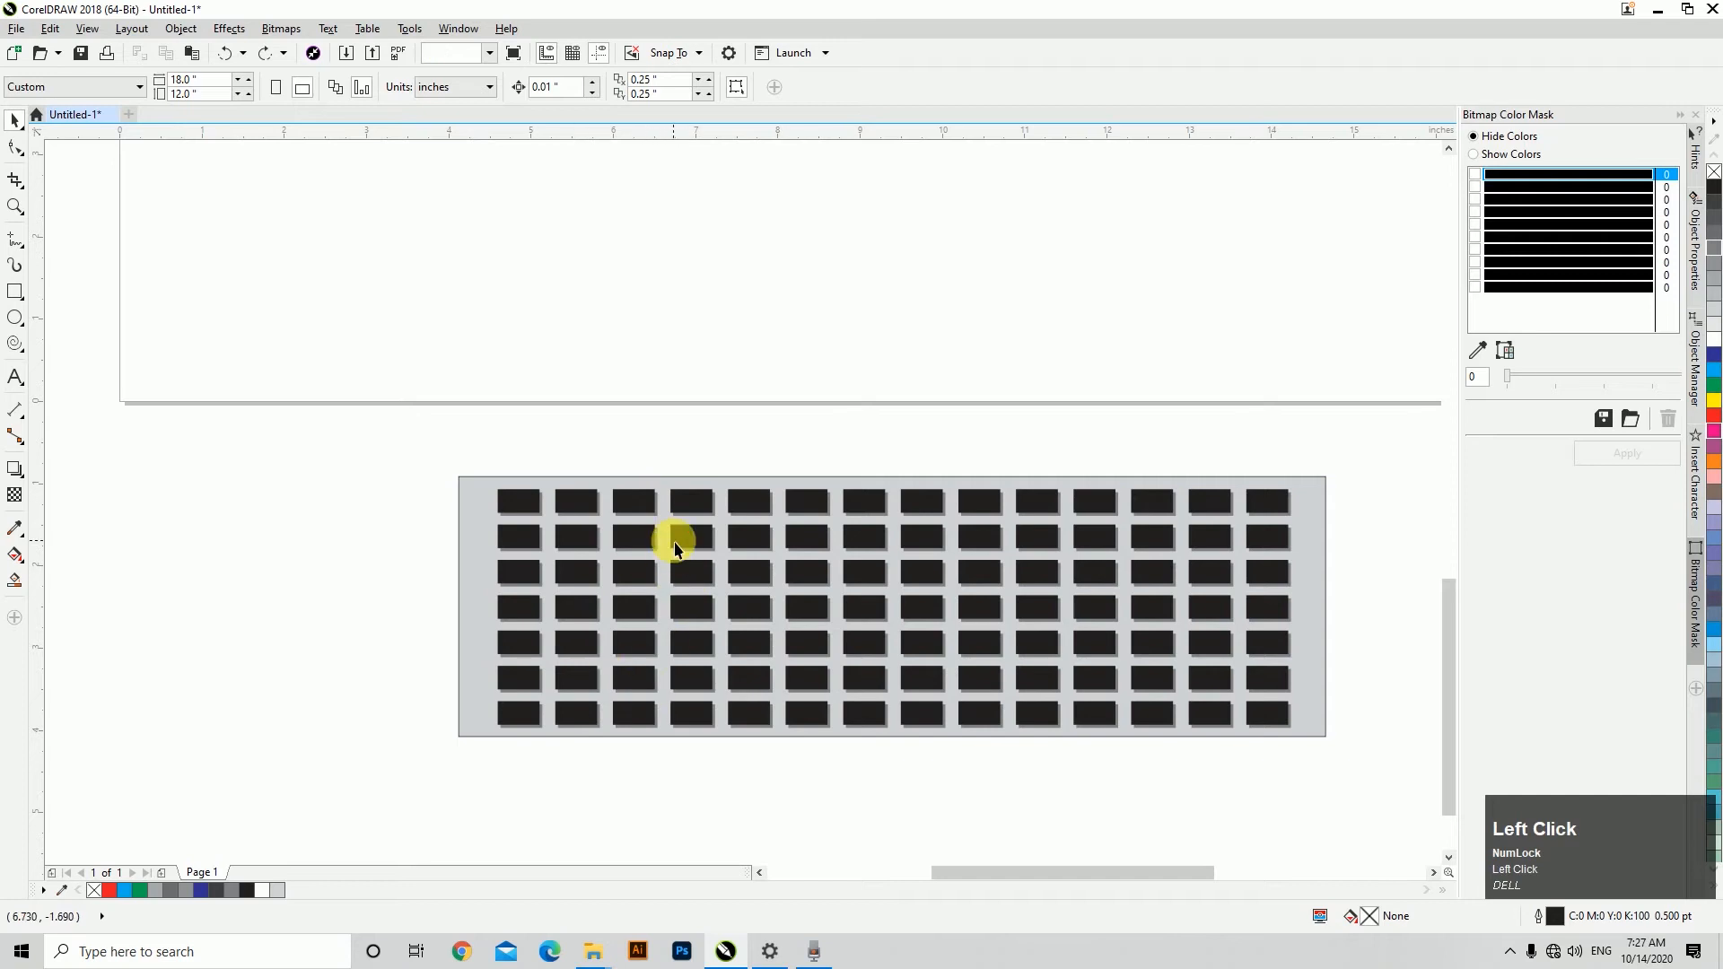
Draw a wide rectangle of about 9.813 by 3.271 inches just above the keyboard.
click(674, 543)
scroll(505, 603, down, 2)
key(z)
drag(385, 343, 939, 688)
key(ctrl+space)
click(596, 515)
click(15, 292)
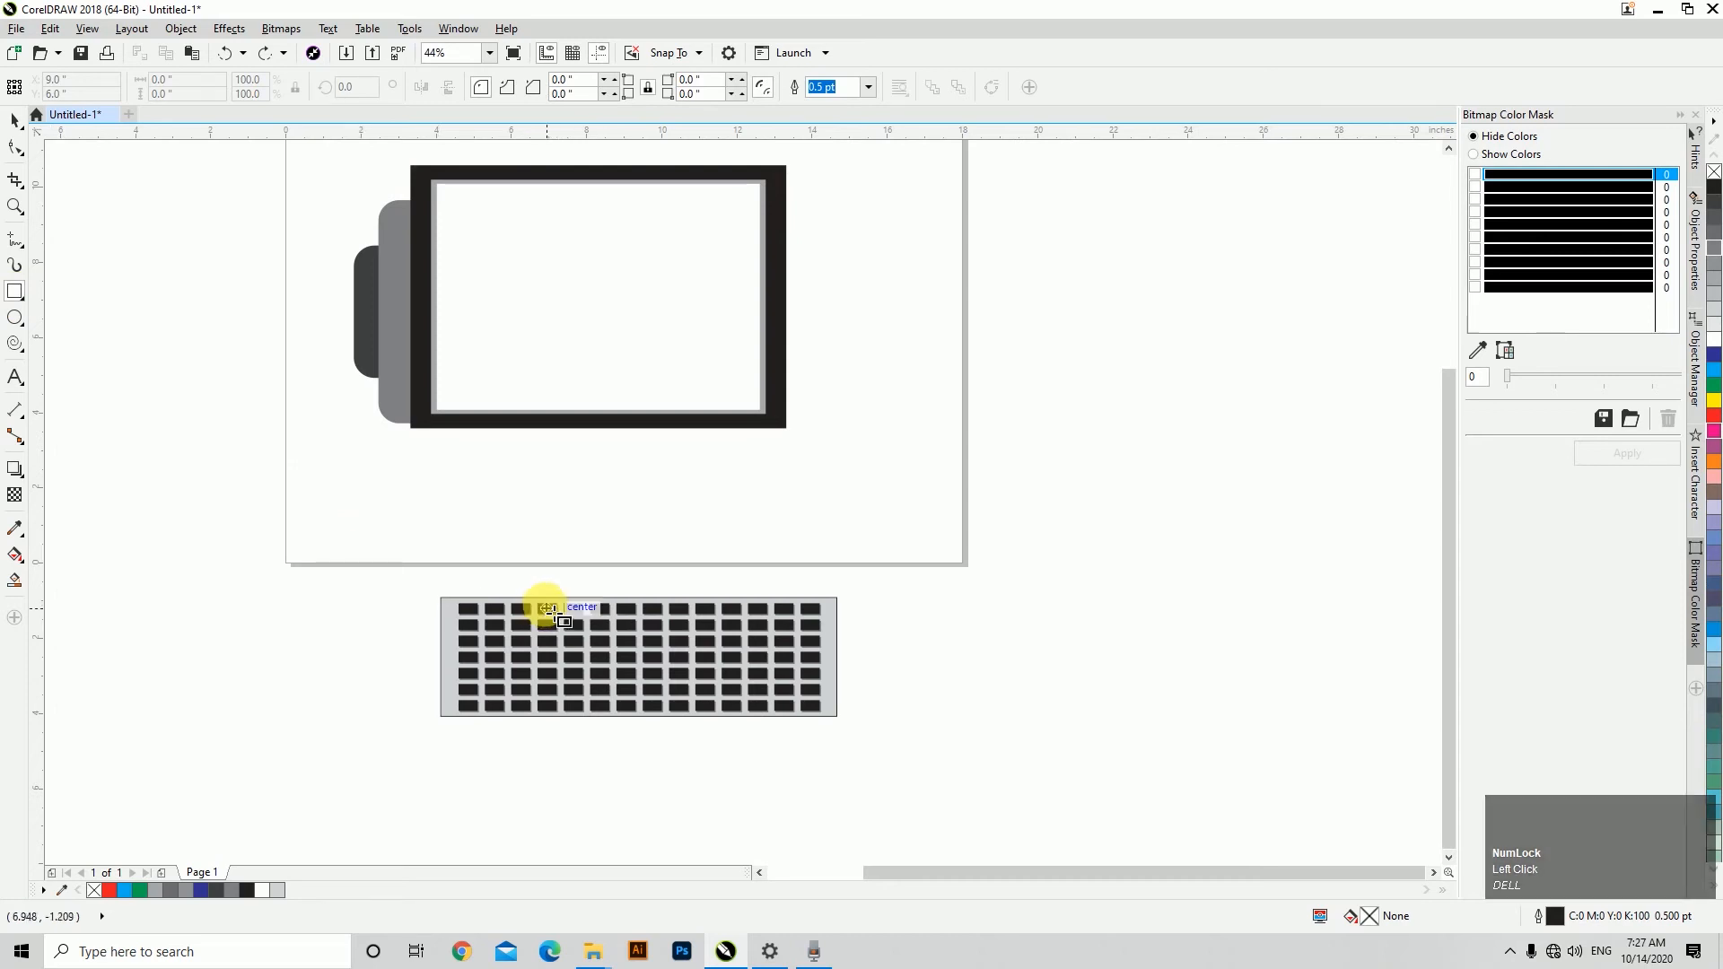
drag(423, 457, 801, 589)
Move the new wide rectangle into the empty area beside the page, to about X 31.35, Y 5.435 inches.
key(ctrl+space)
scroll(449, 599, down, 2)
key(z)
drag(453, 336, 1059, 704)
key(ctrl+space)
drag(290, 558, 985, 438)
Draw a narrow rectangle of about 1.333 by 3.264 inches against the left edge of the wide rectangle.
key(z)
drag(655, 250, 1215, 556)
key(space)
click(765, 619)
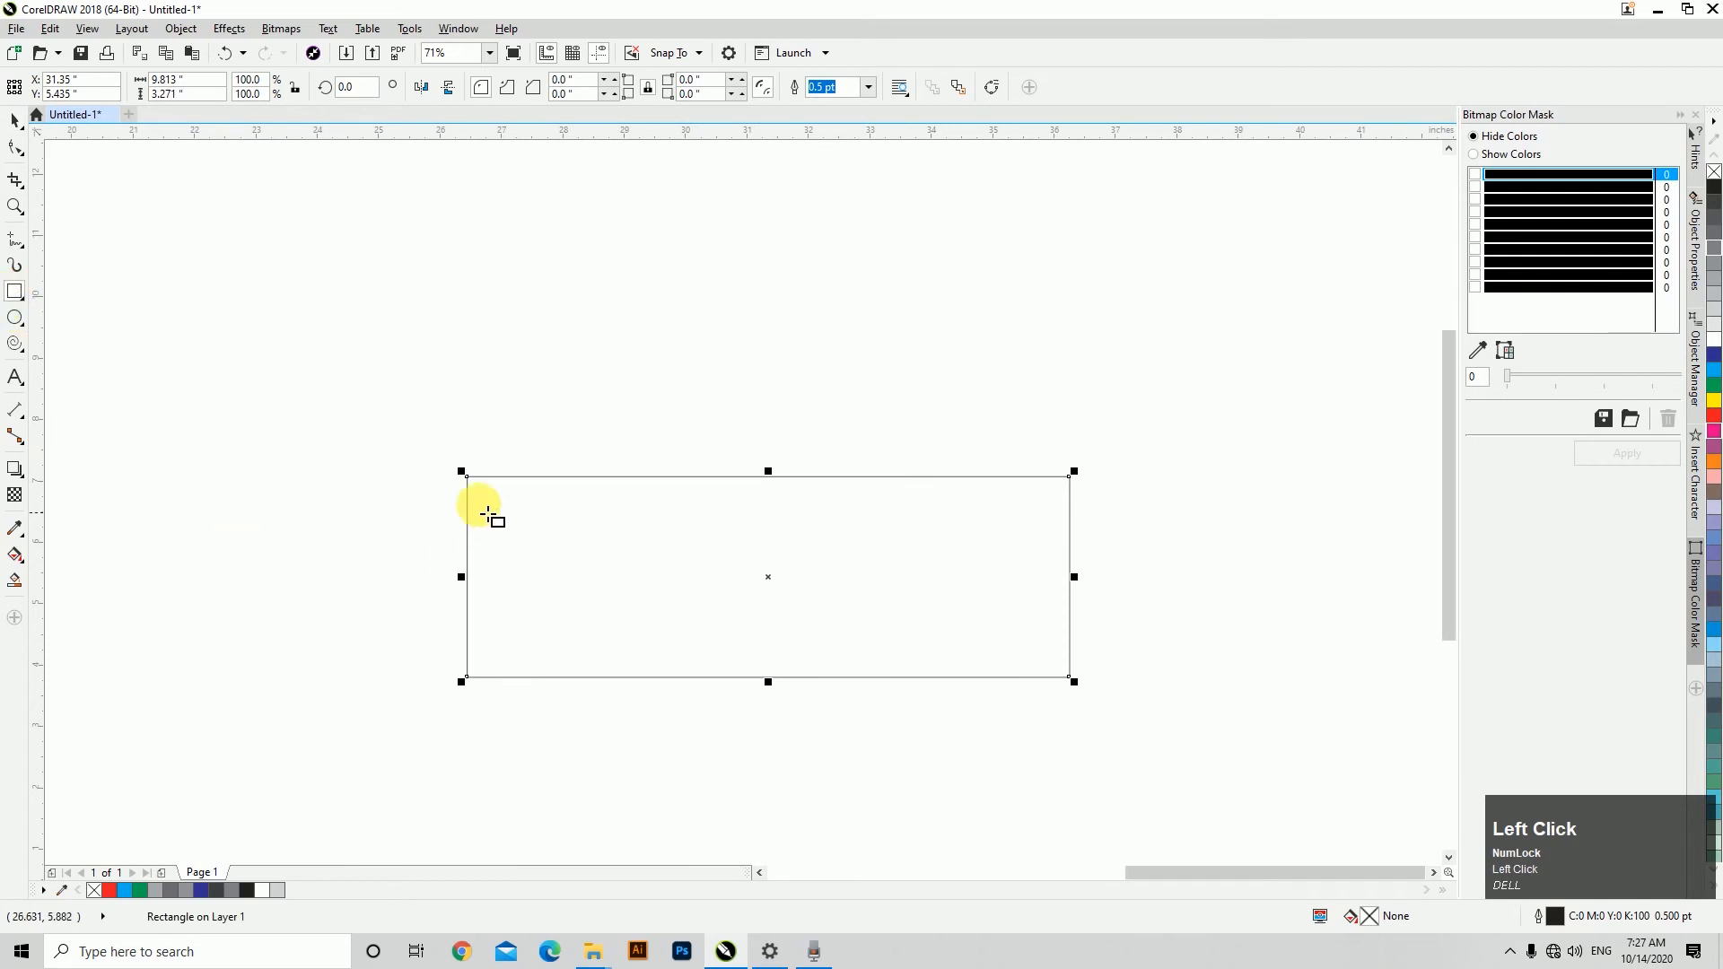
drag(466, 477, 396, 689)
click(1082, 488)
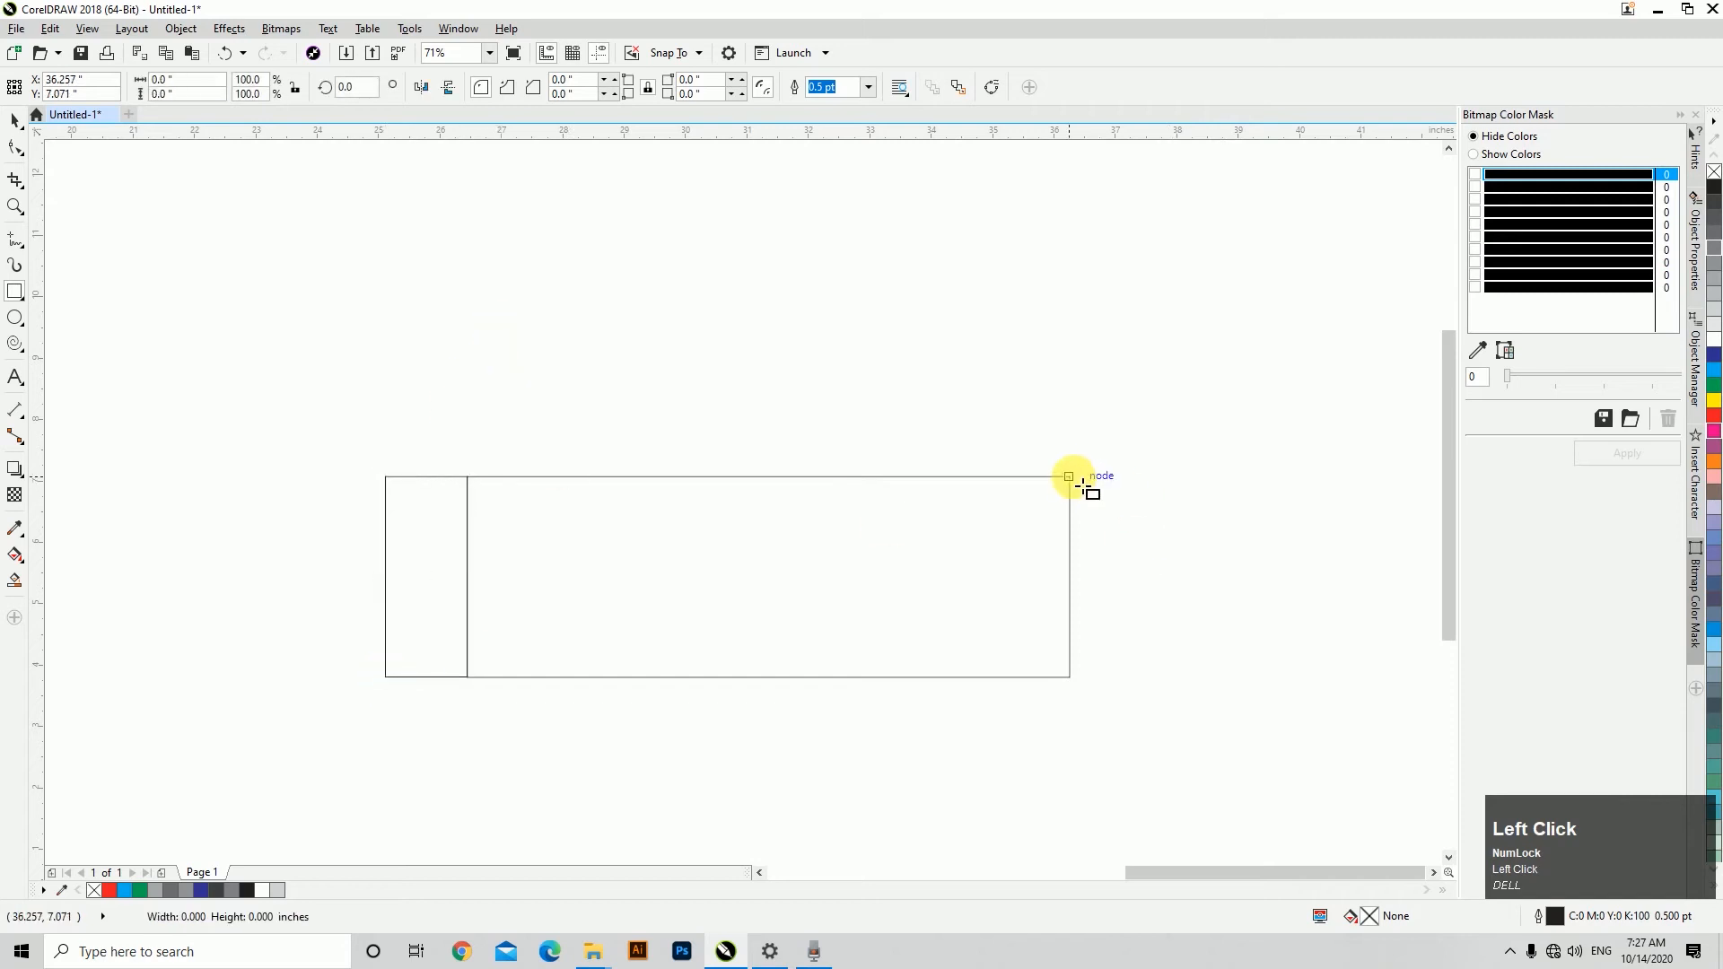
click(415, 478)
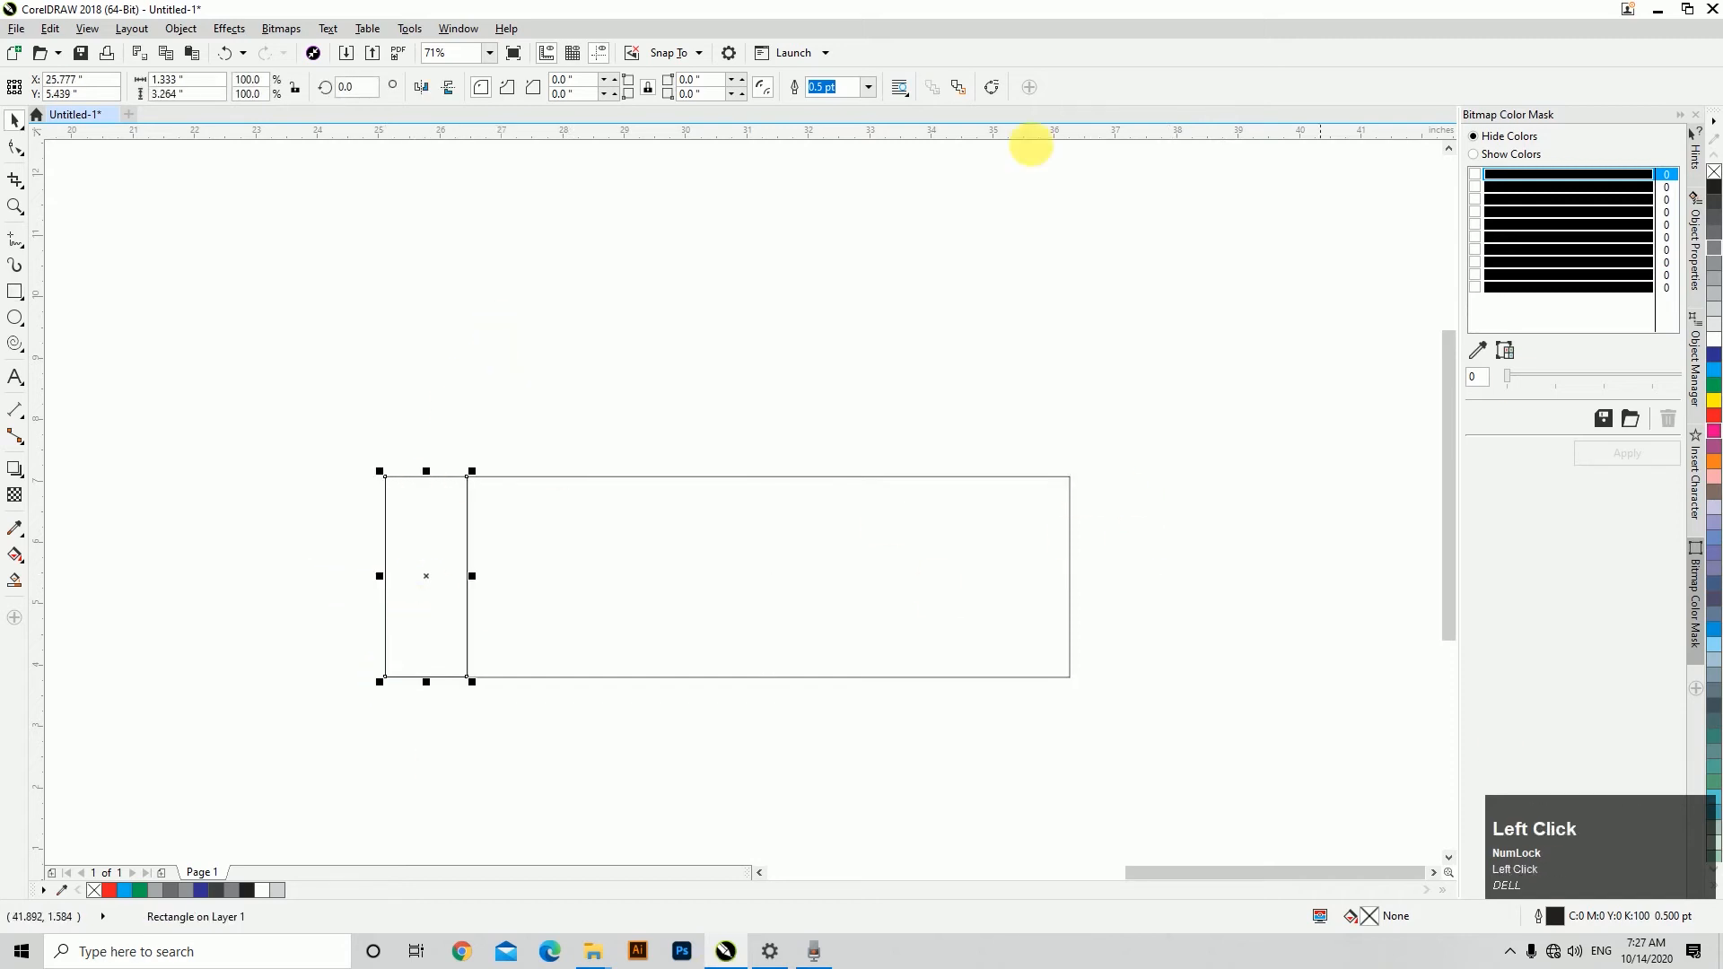
click(359, 605)
Skew the narrow rectangle vertically so its outer edge rises, making a side face about 5.218 inches high.
click(439, 570)
click(625, 575)
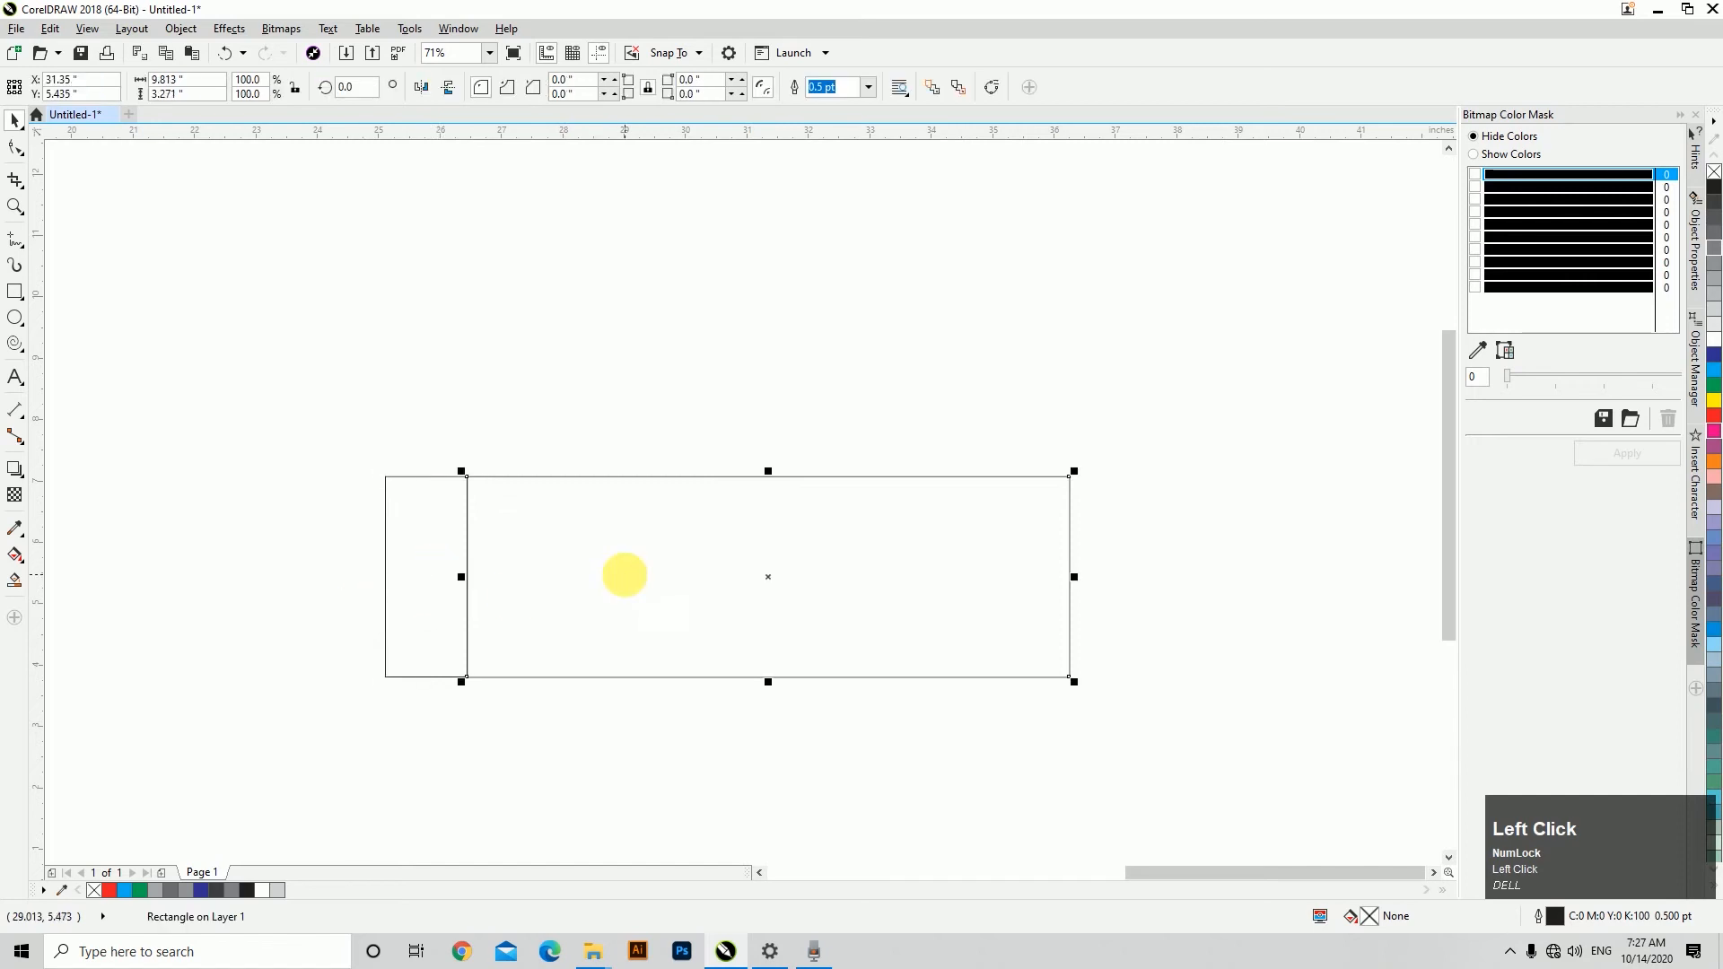
click(420, 581)
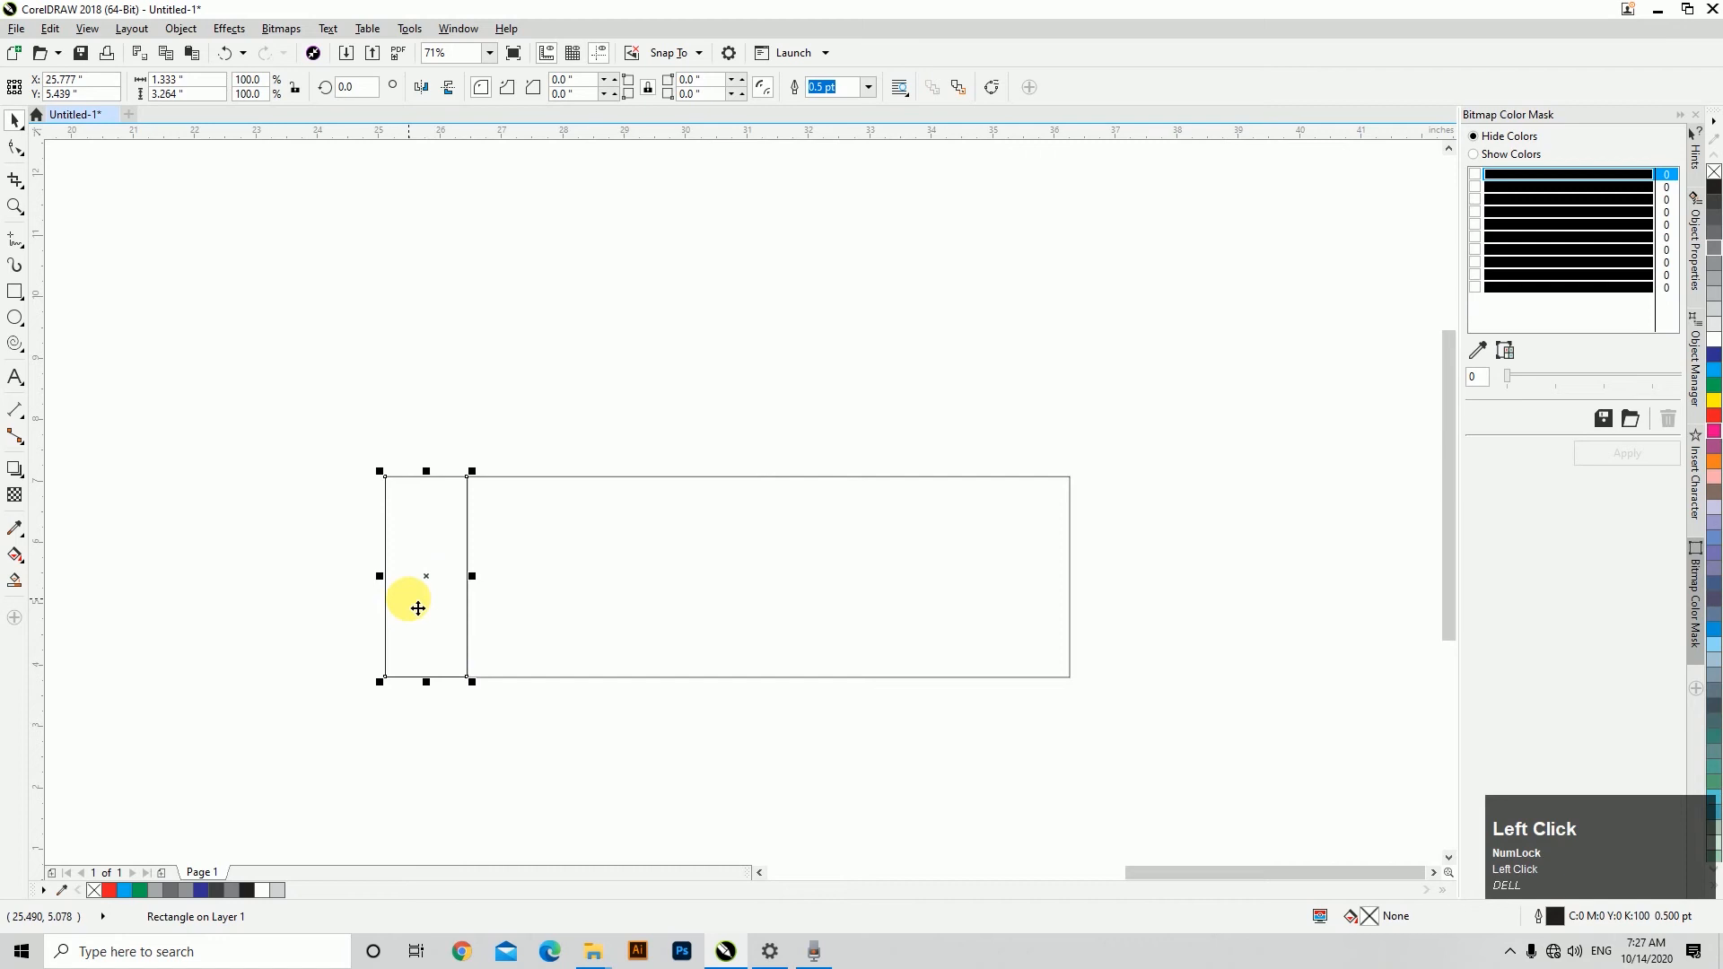
click(431, 585)
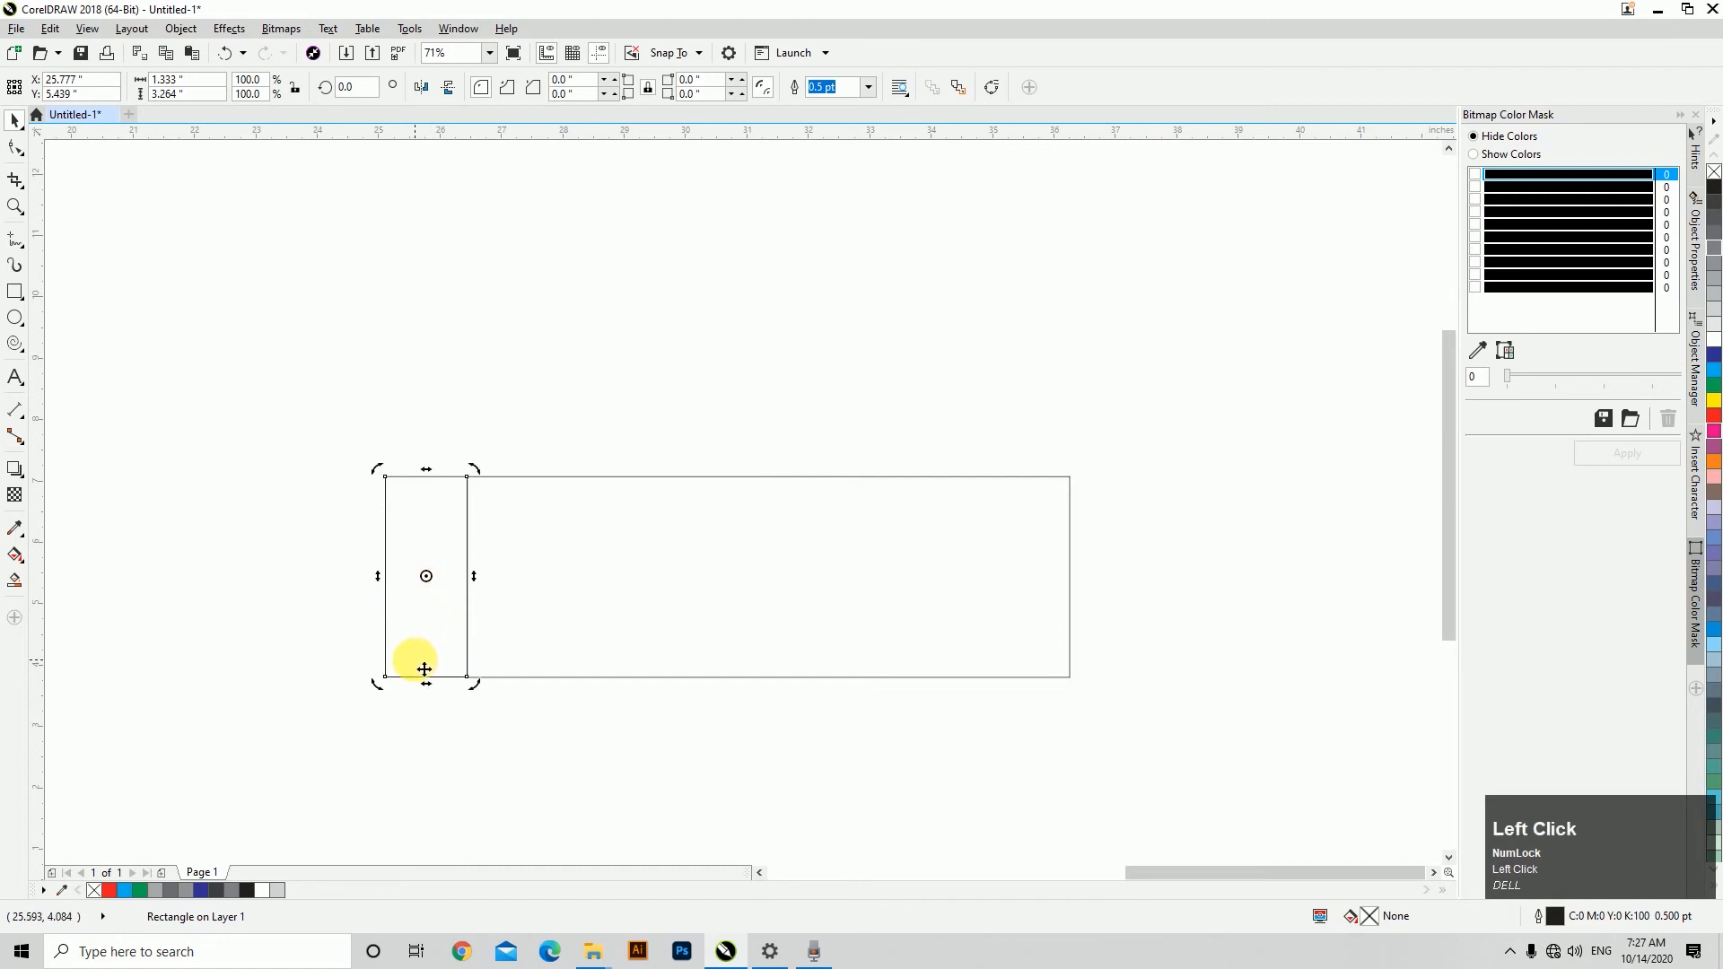
drag(384, 587, 401, 450)
click(613, 379)
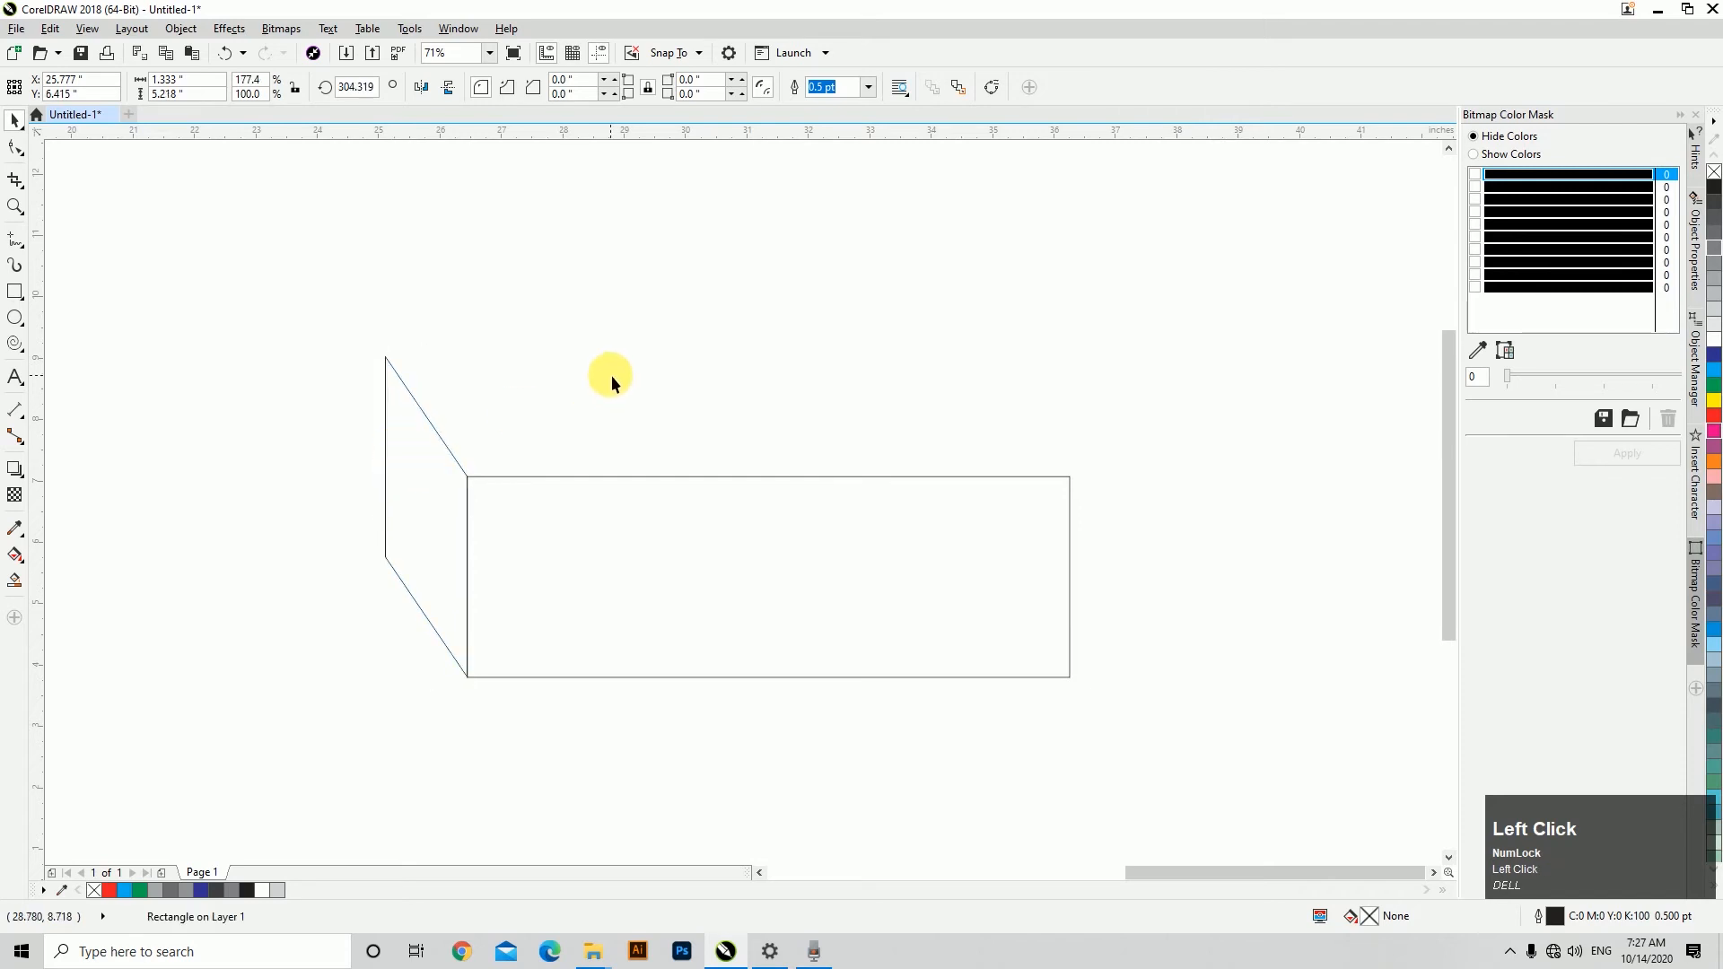
Draw a rectangle of about 9.802 by 1.954 inches on top of the front face and skew it left to meet the side face's corner.
click(14, 292)
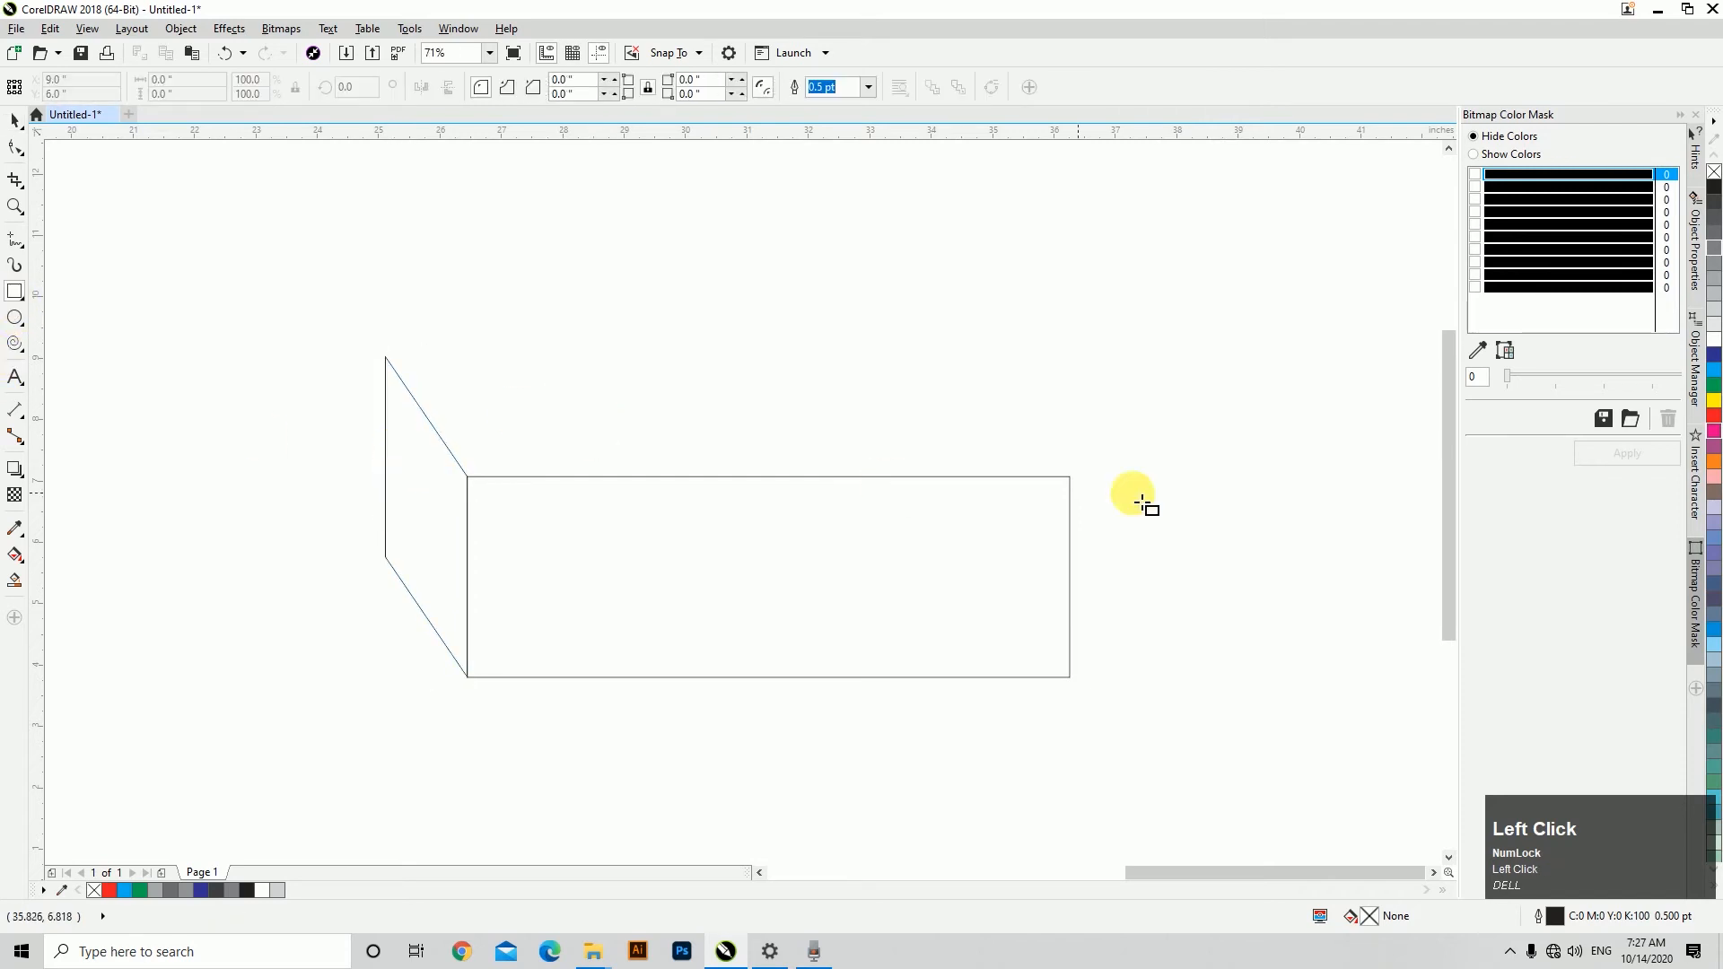
drag(1069, 477, 474, 366)
click(15, 119)
click(816, 477)
drag(768, 351, 695, 362)
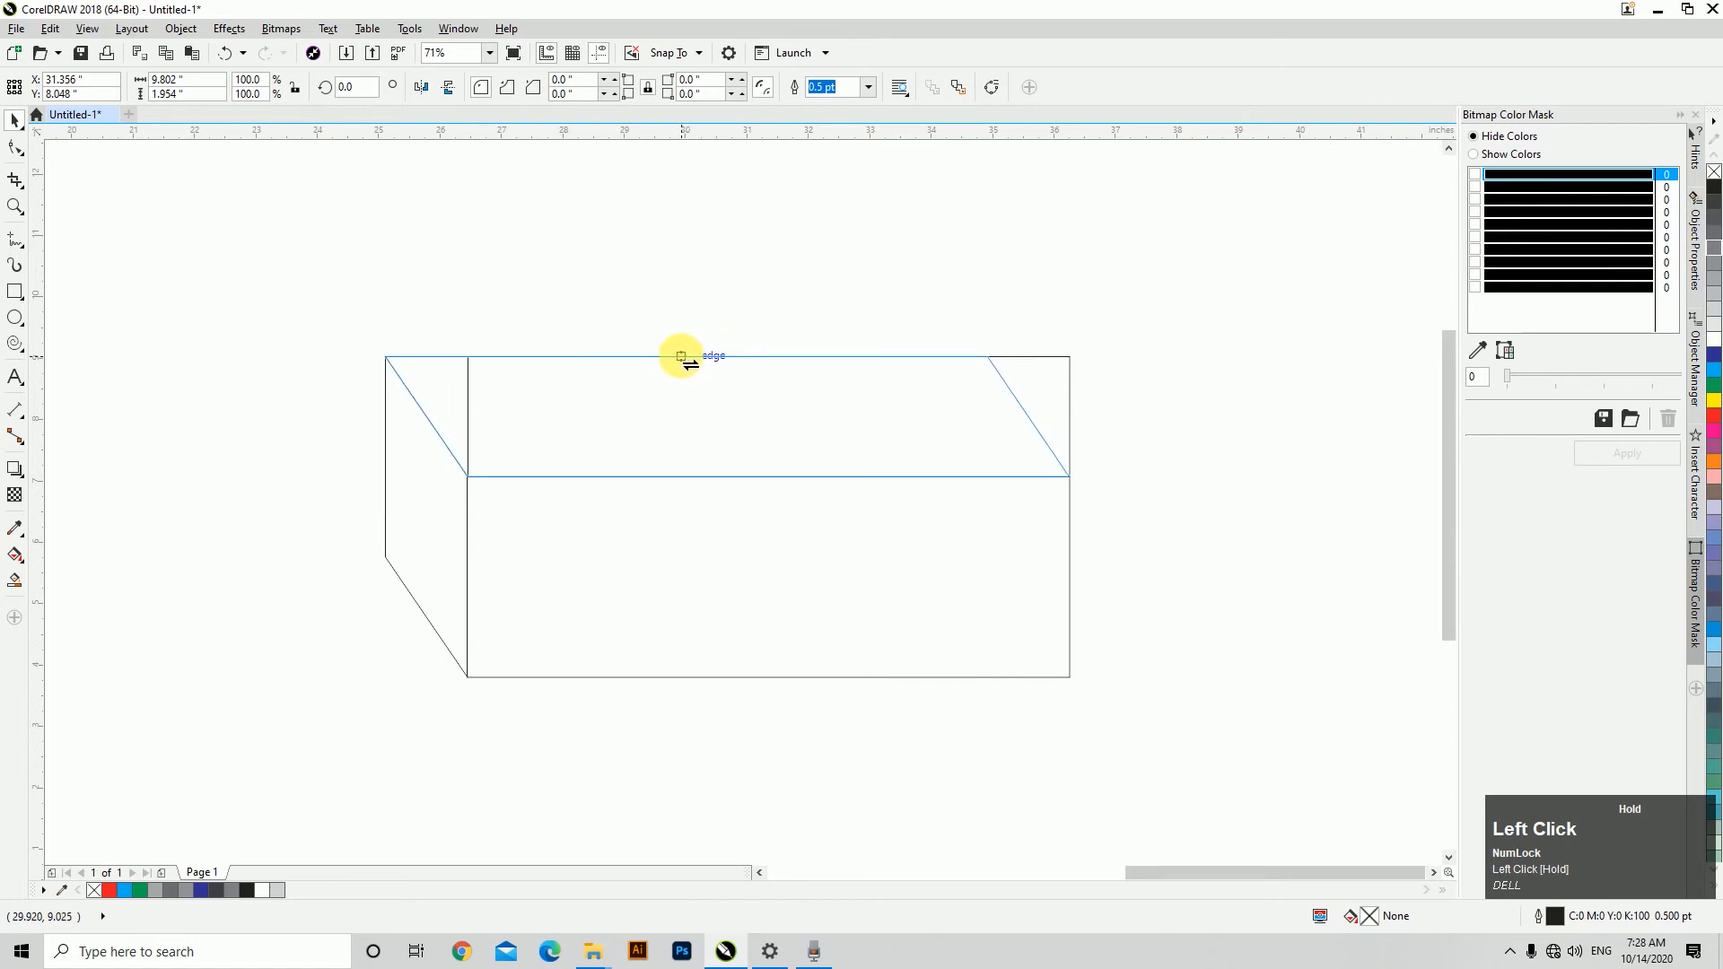
drag(689, 362, 689, 362)
click(514, 725)
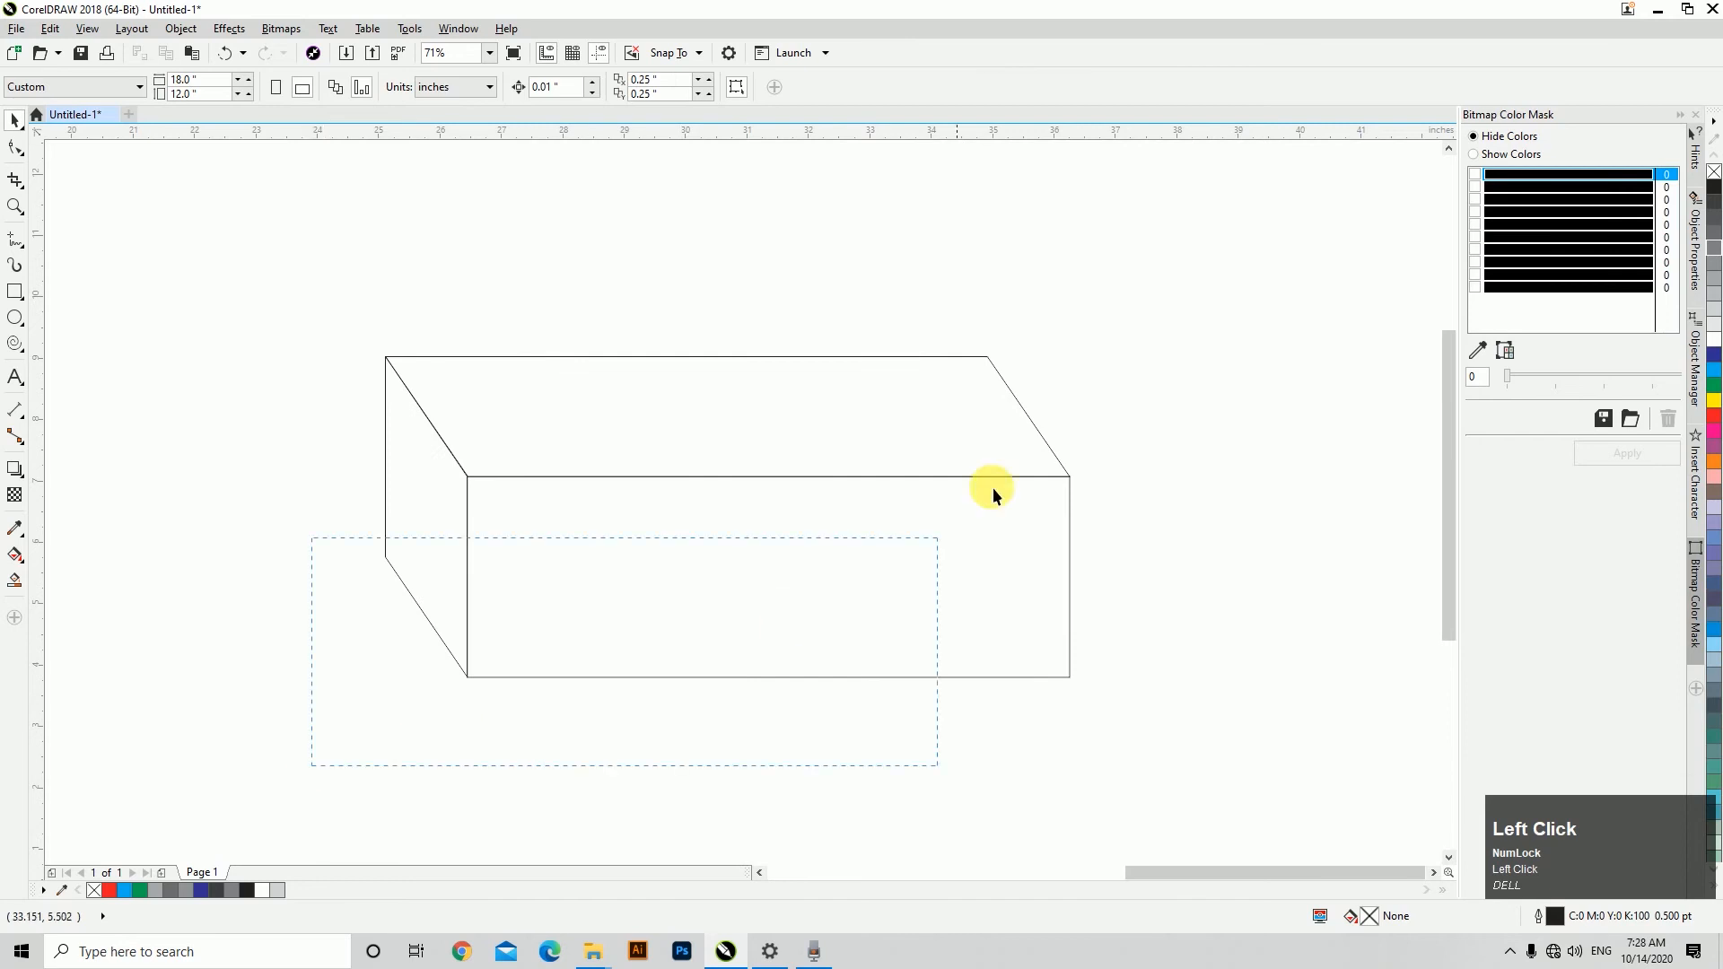
drag(992, 487, 1233, 331)
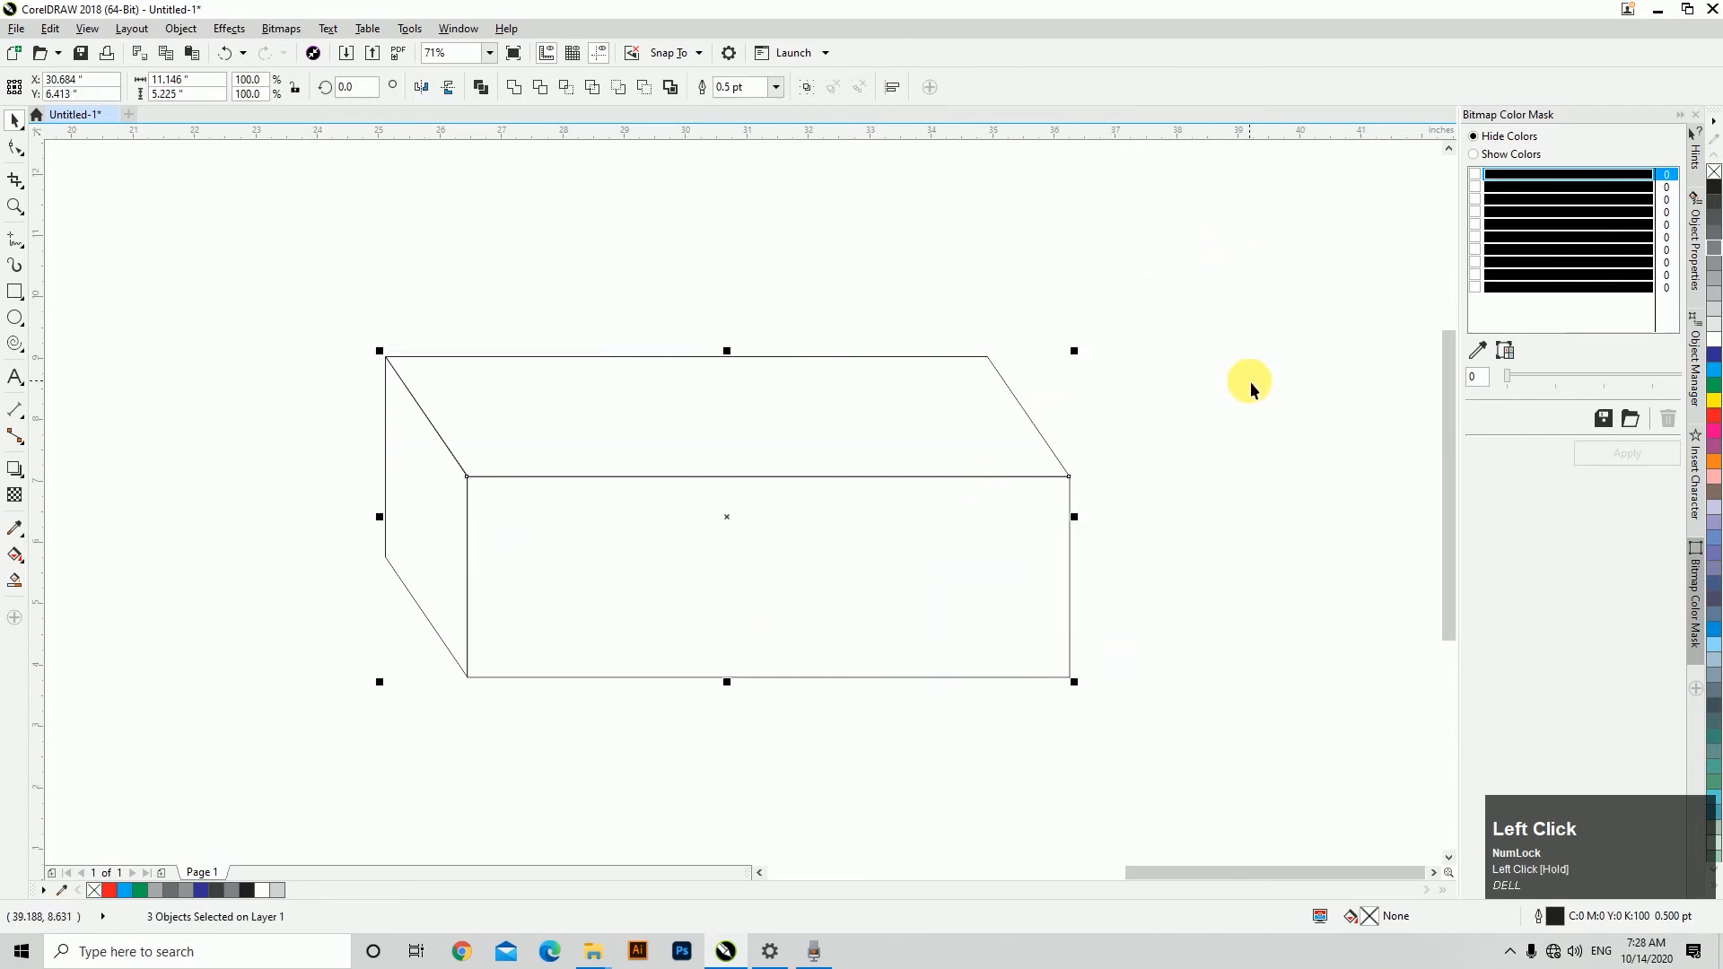
click(1027, 740)
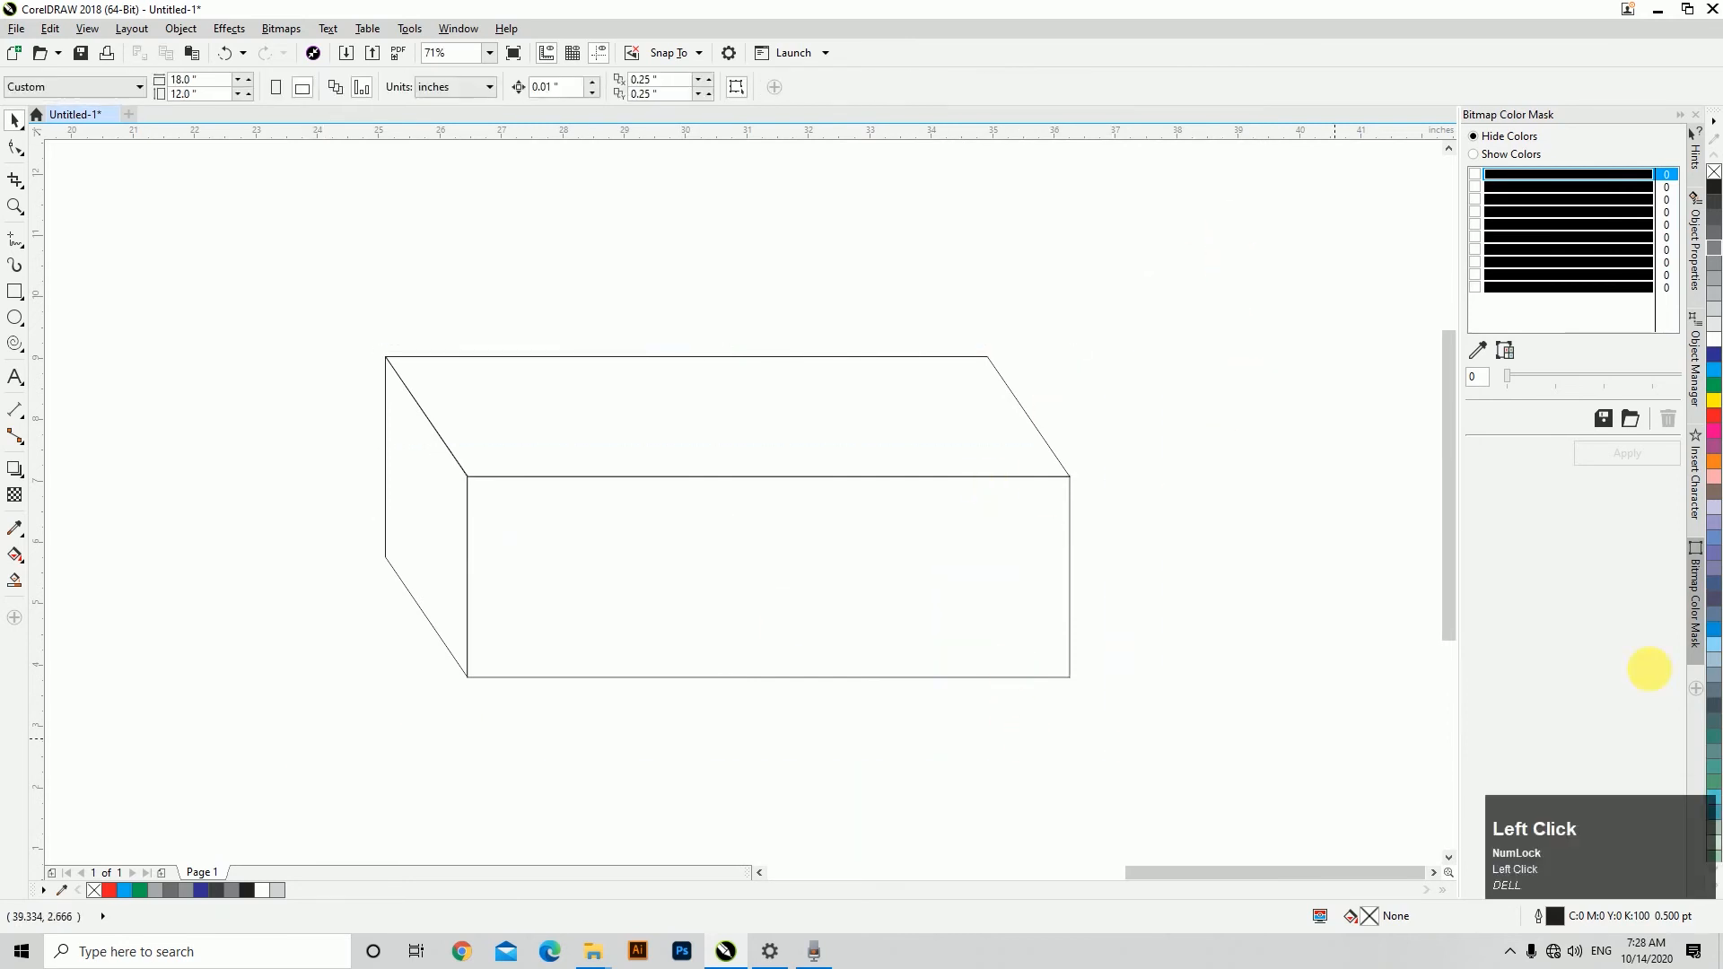
drag(1148, 766, 1166, 774)
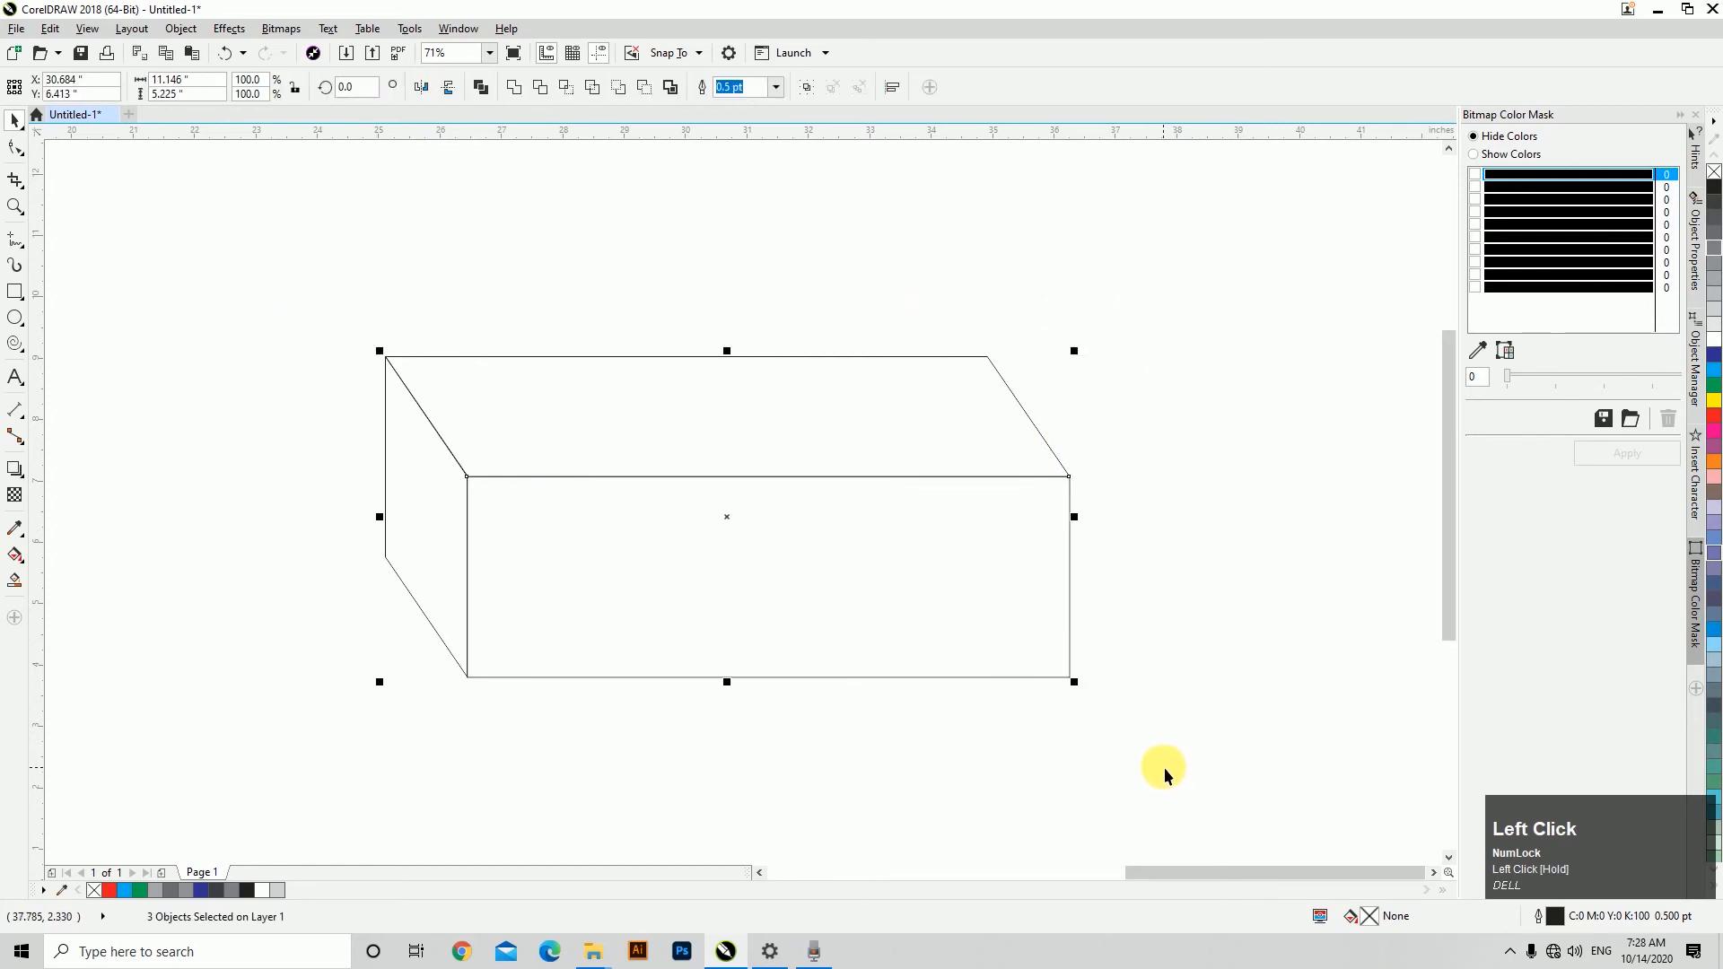
click(1170, 755)
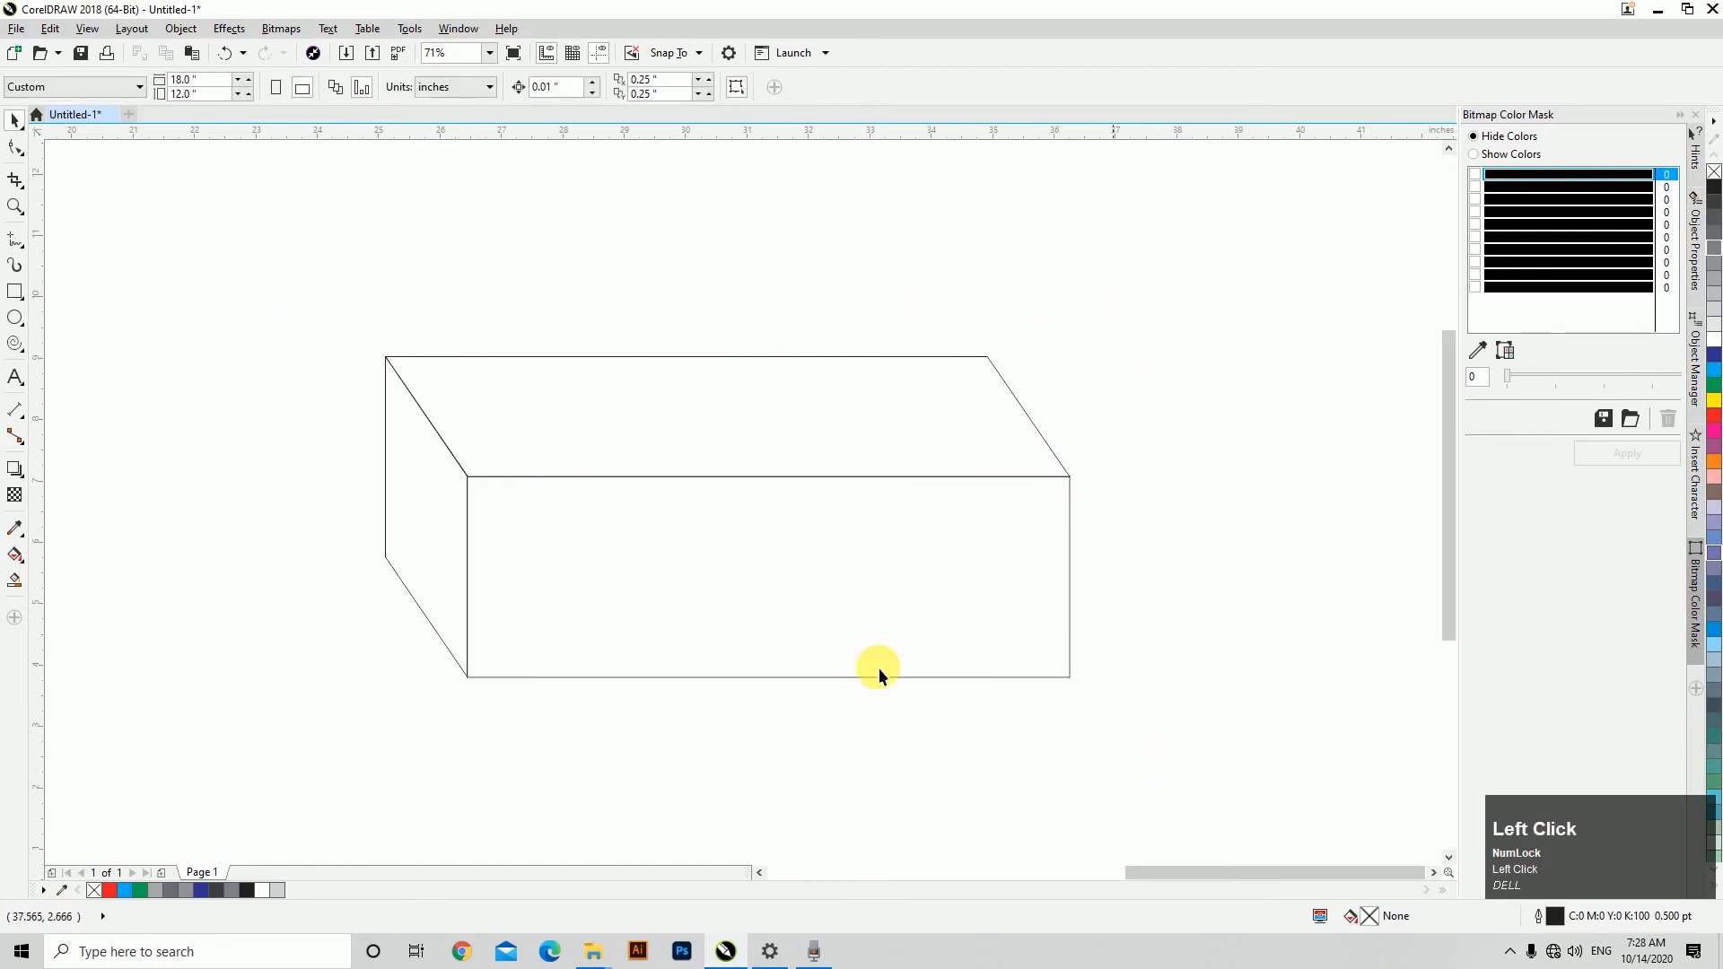
Draw a slot rectangle of about 3.231 by 0.409 inches on the front face's lower right, with a small circle inside it.
click(15, 292)
drag(824, 612, 1032, 647)
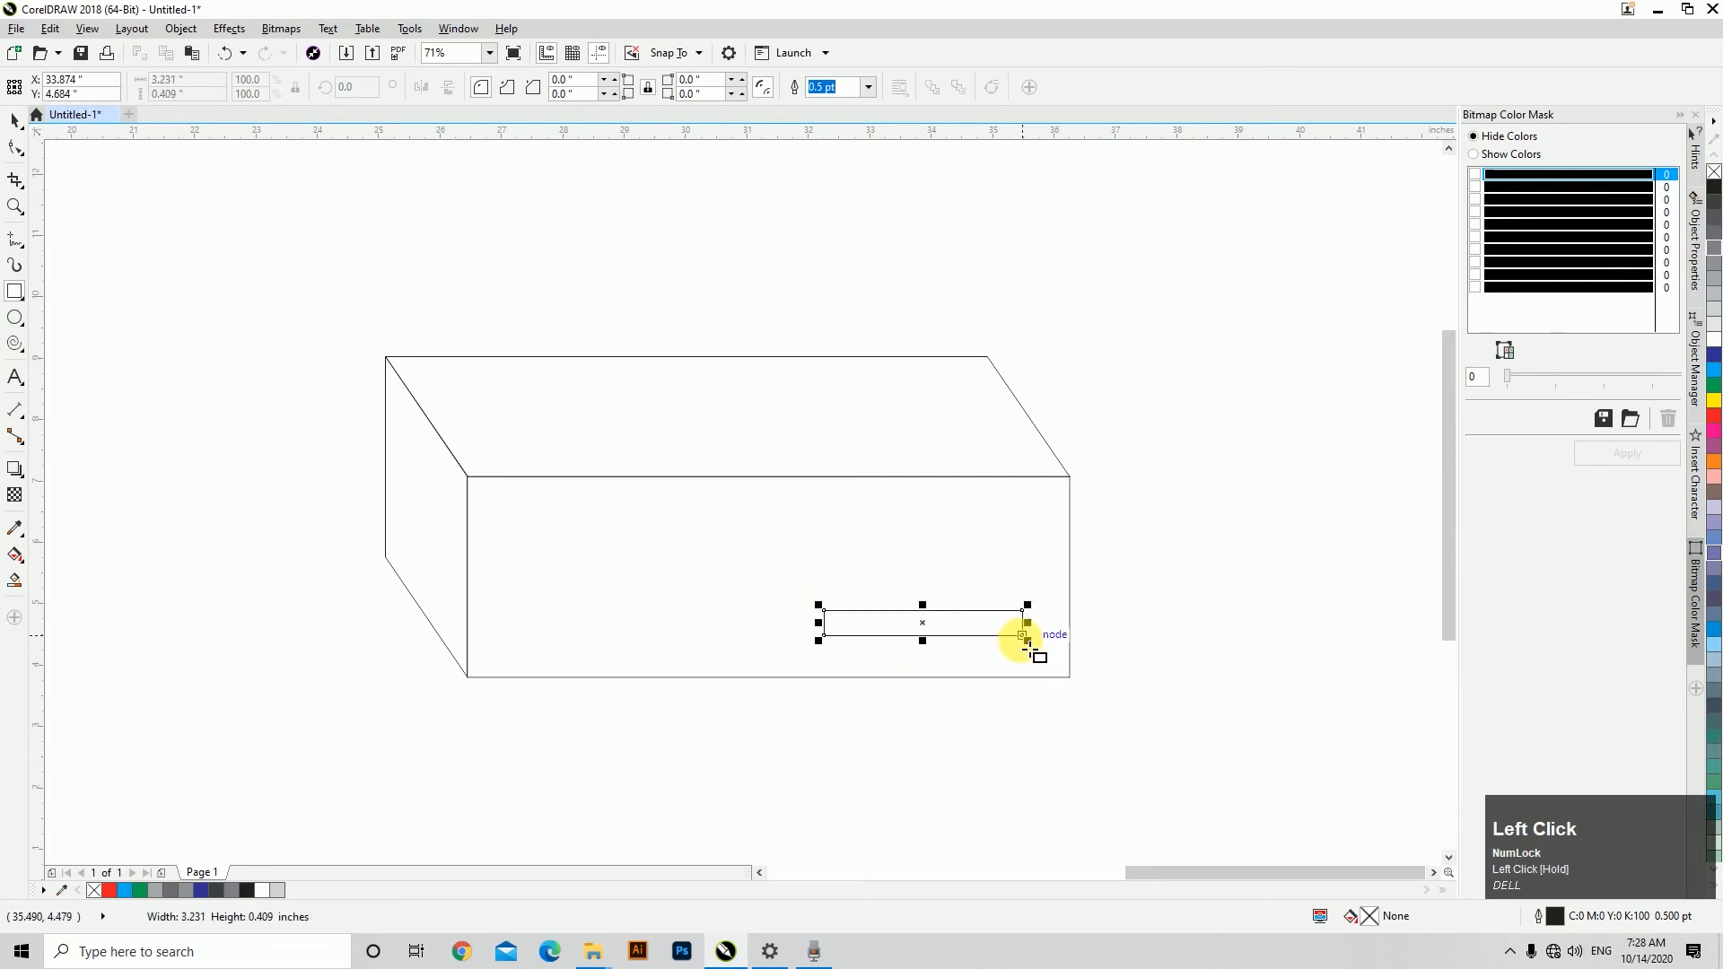
click(15, 319)
drag(870, 612, 892, 632)
key(space)
click(853, 659)
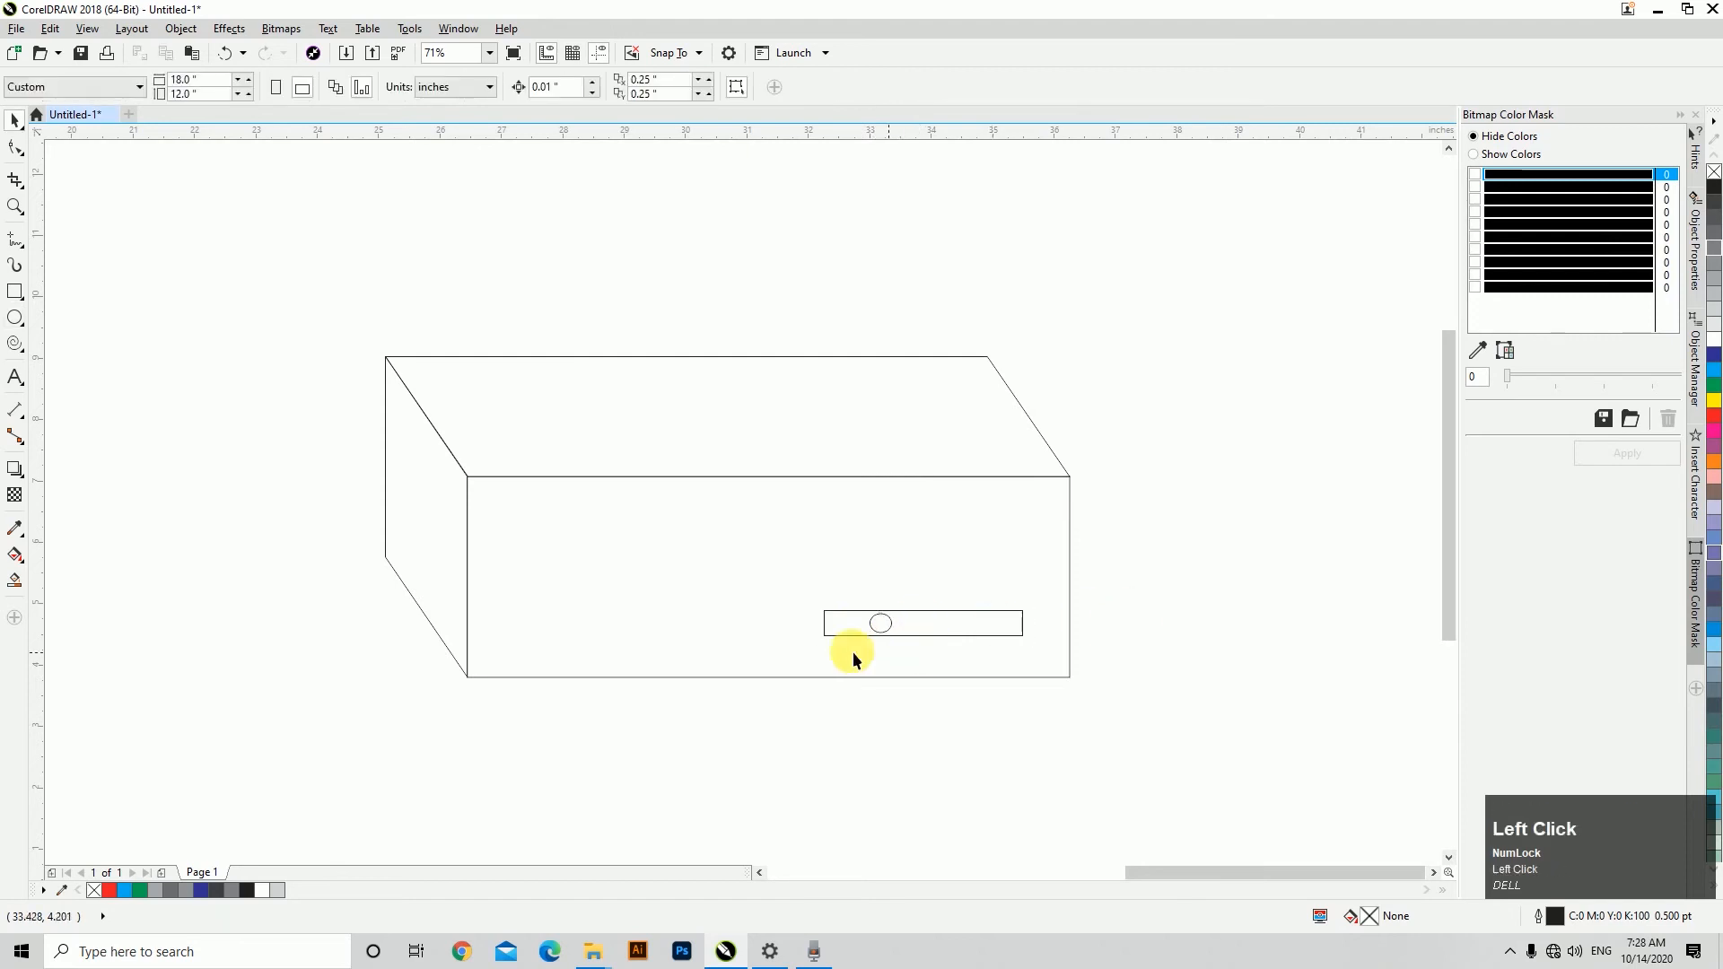
Draw a circle about 0.497 inch wide on the front face's upper left and place a smaller 0.372 inch copy to its right.
click(15, 321)
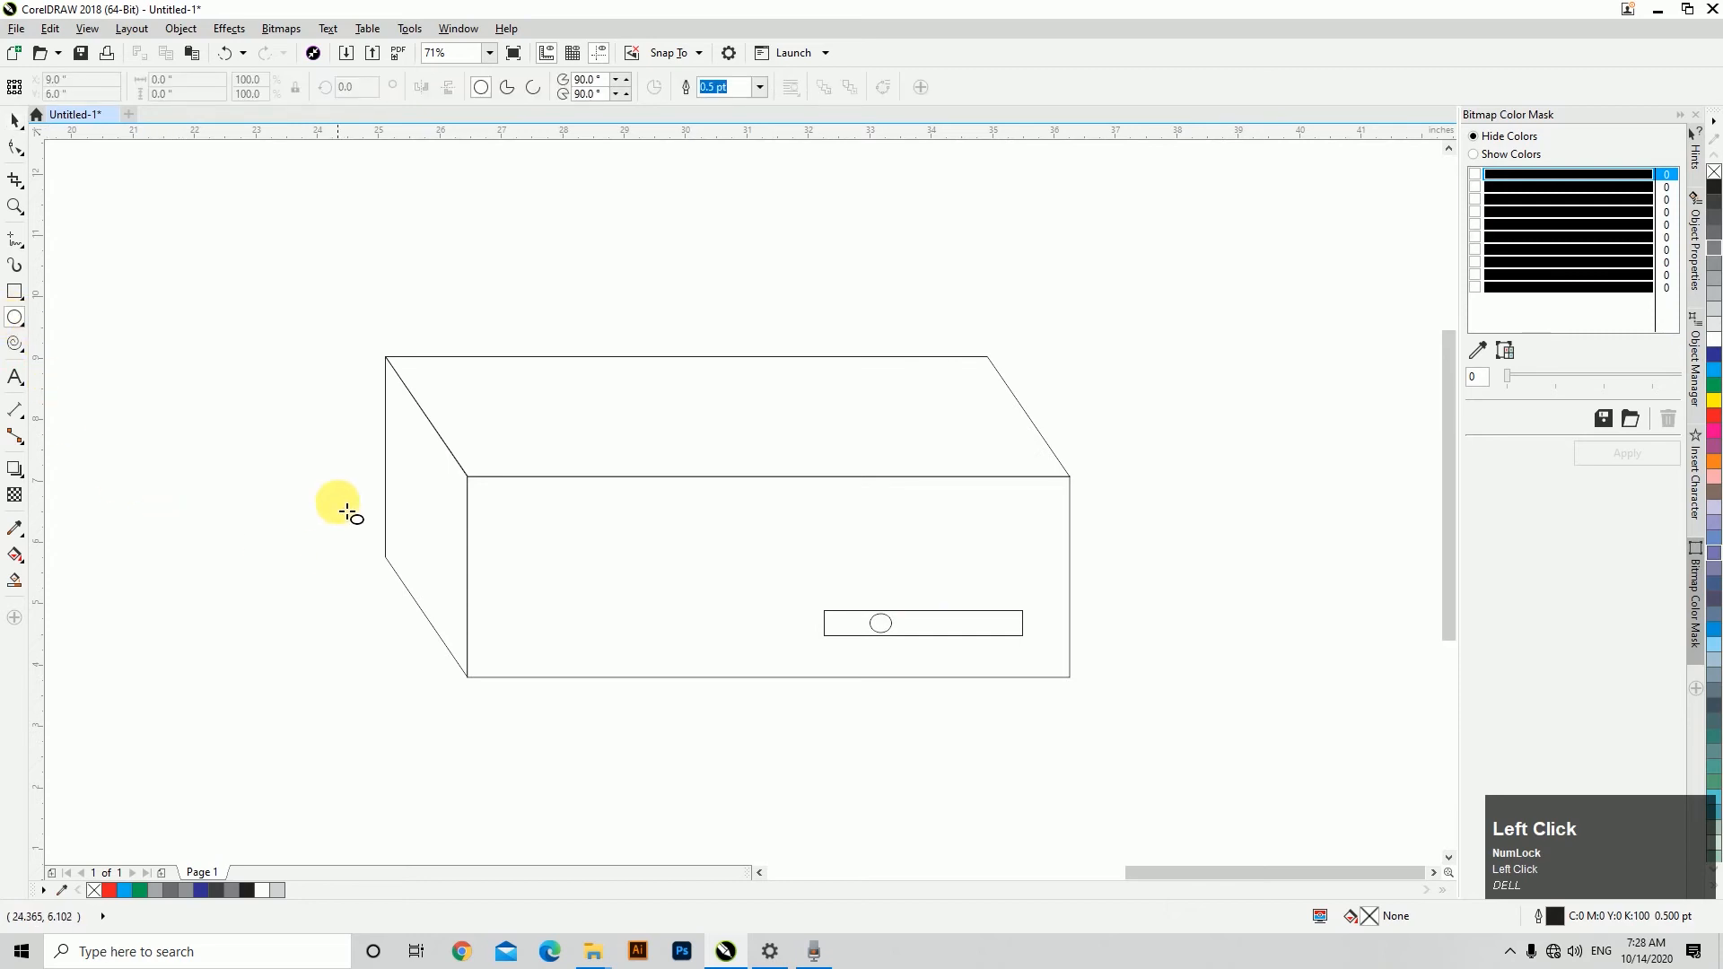
shift+click(527, 528)
drag(527, 527, 600, 513)
key(space)
right_click(575, 531)
Draw a thin upright rectangle of about 0.09 by 0.313 inches in the larger circle and align their centres.
scroll(577, 505, up, 2)
click(14, 292)
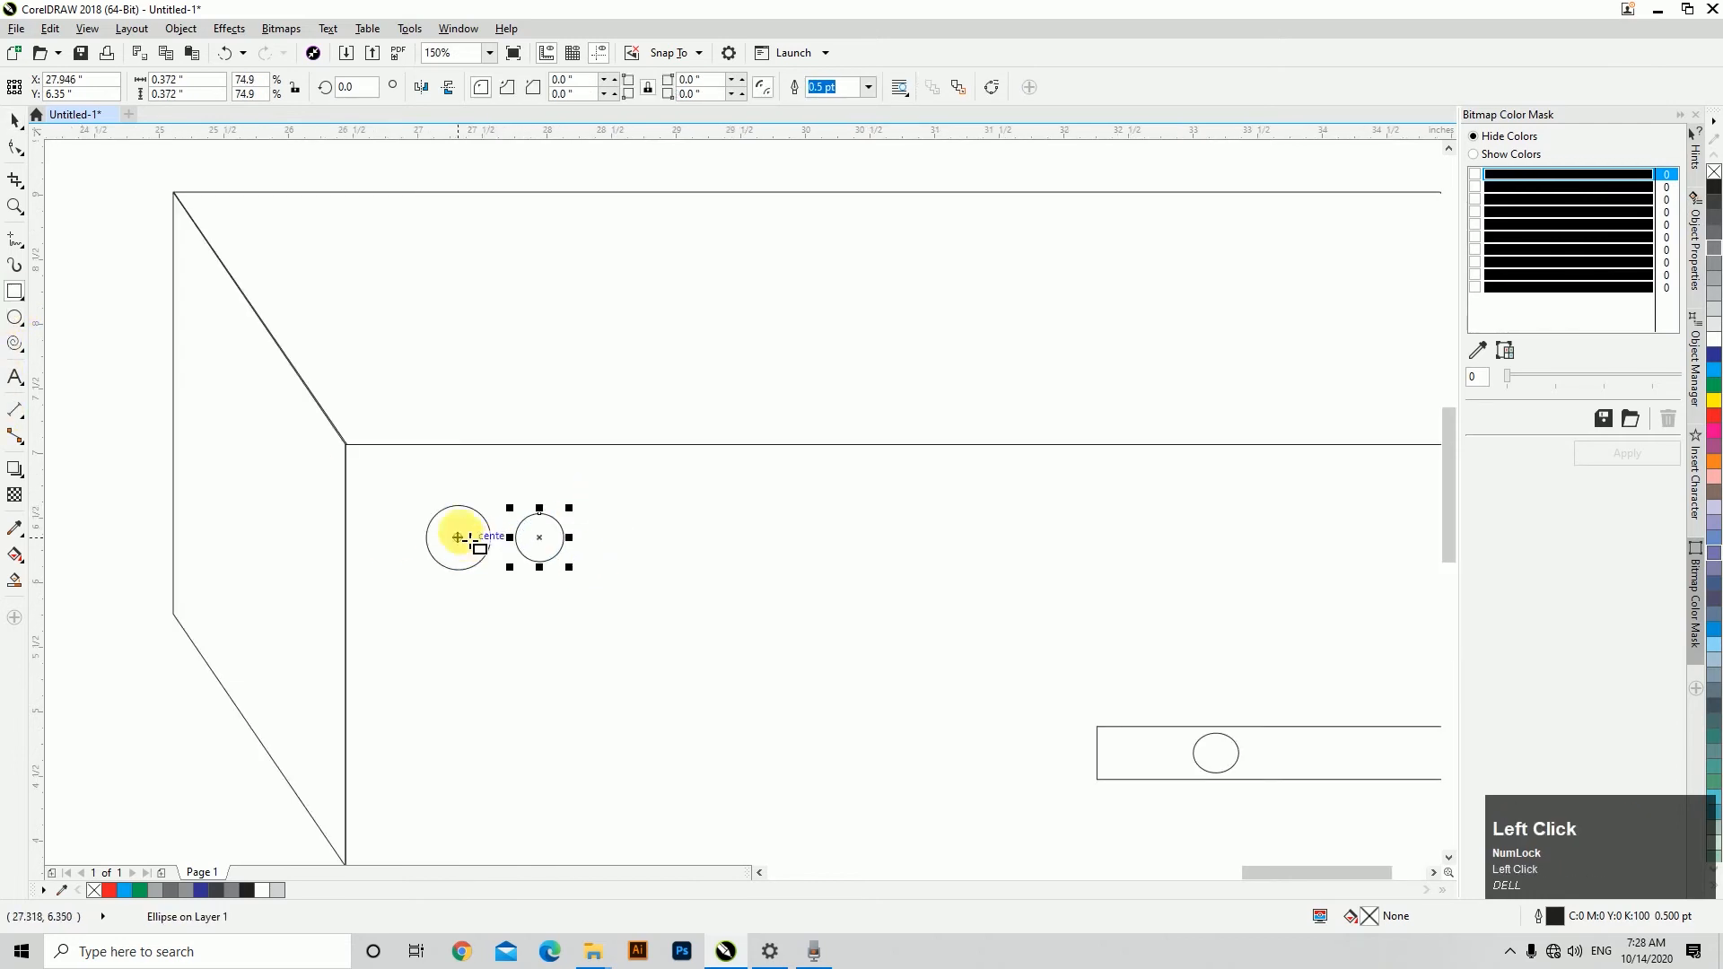
drag(460, 529, 471, 561)
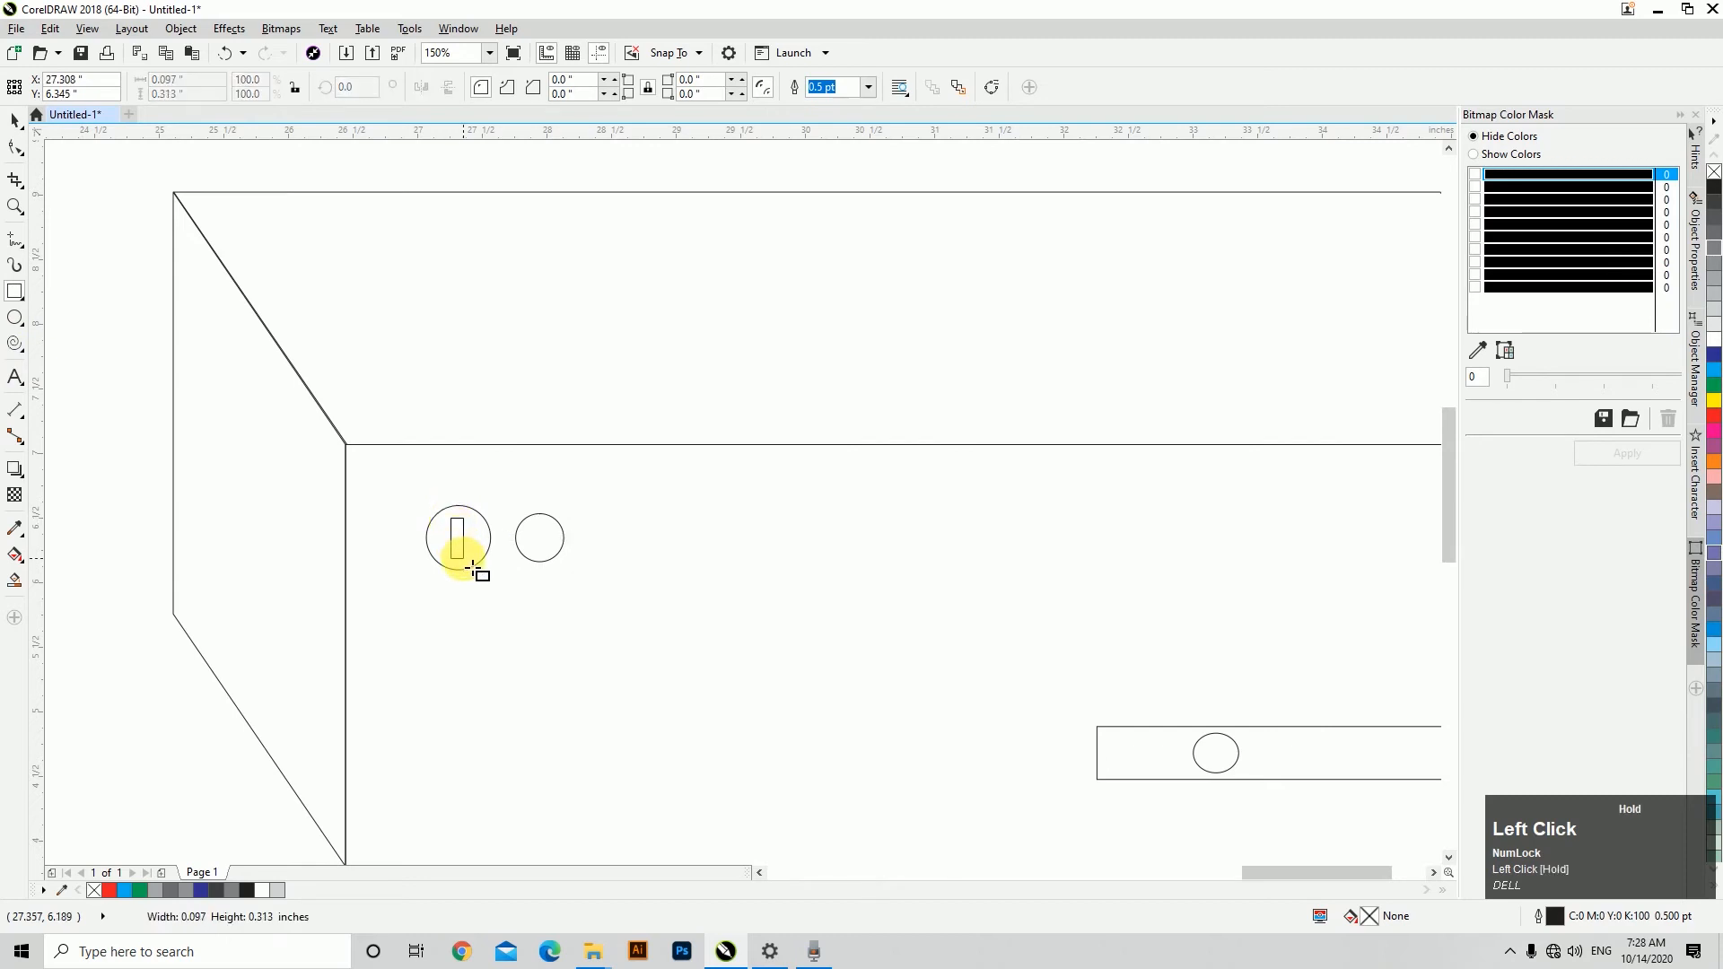
key(space)
shift+click(473, 569)
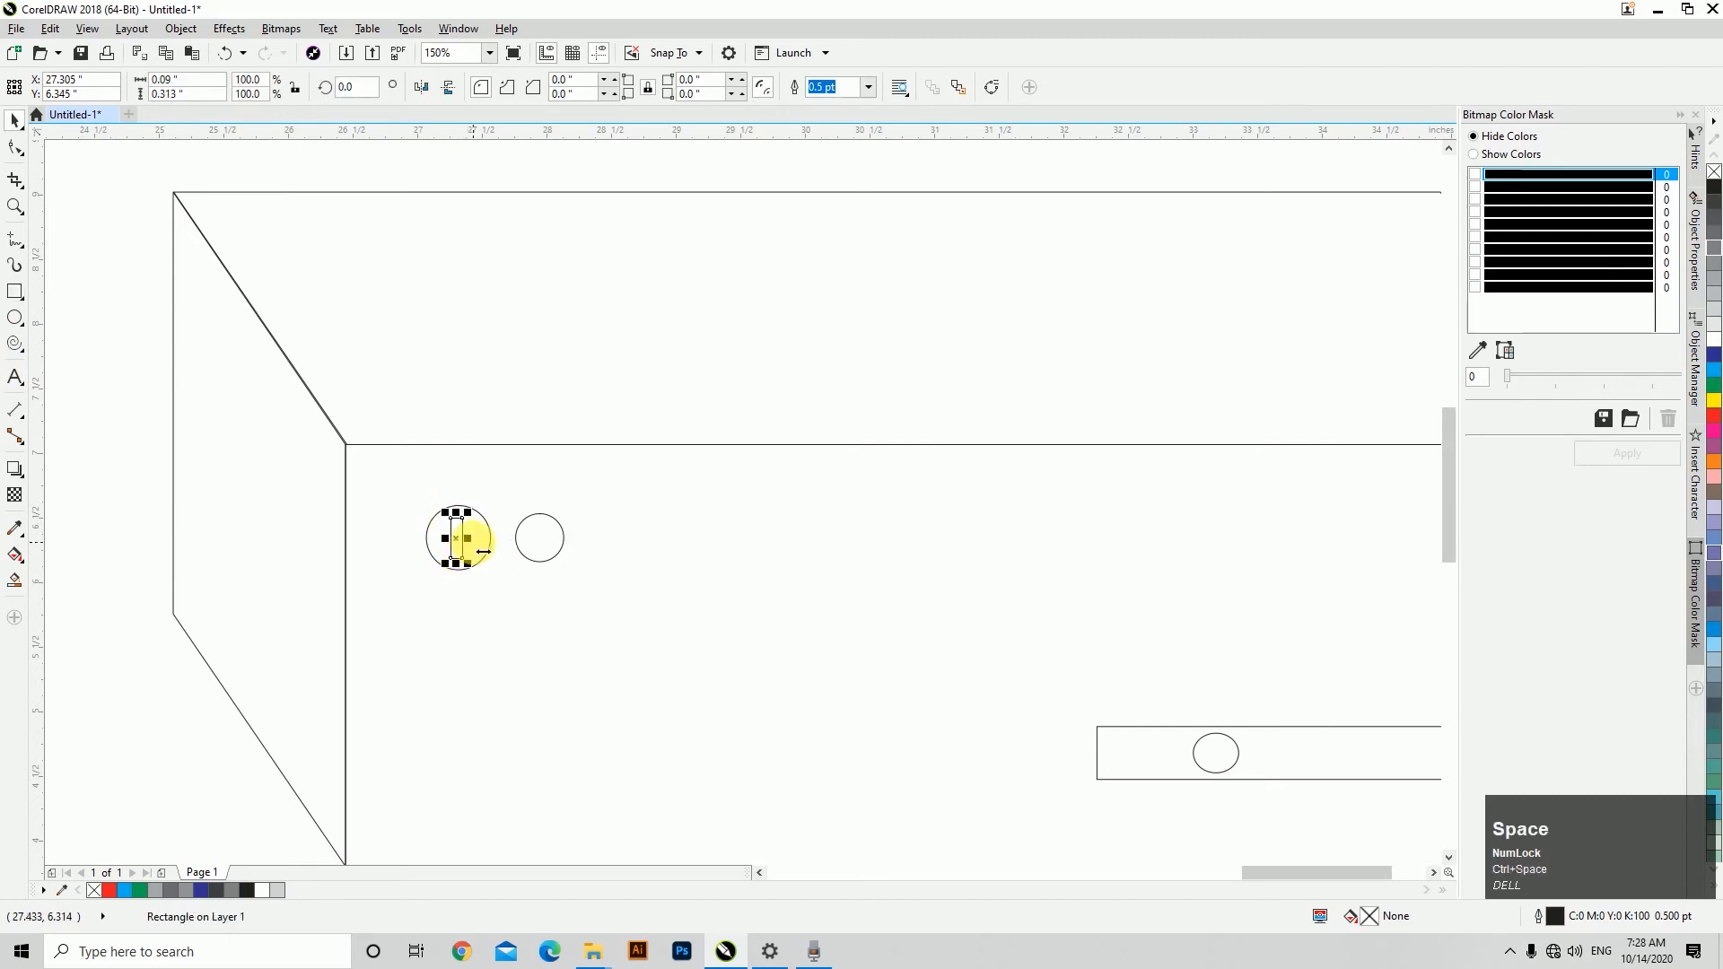
key(c)
key(e)
click(359, 553)
Fill the larger circle with black and the thin rectangle inside it with white.
click(485, 546)
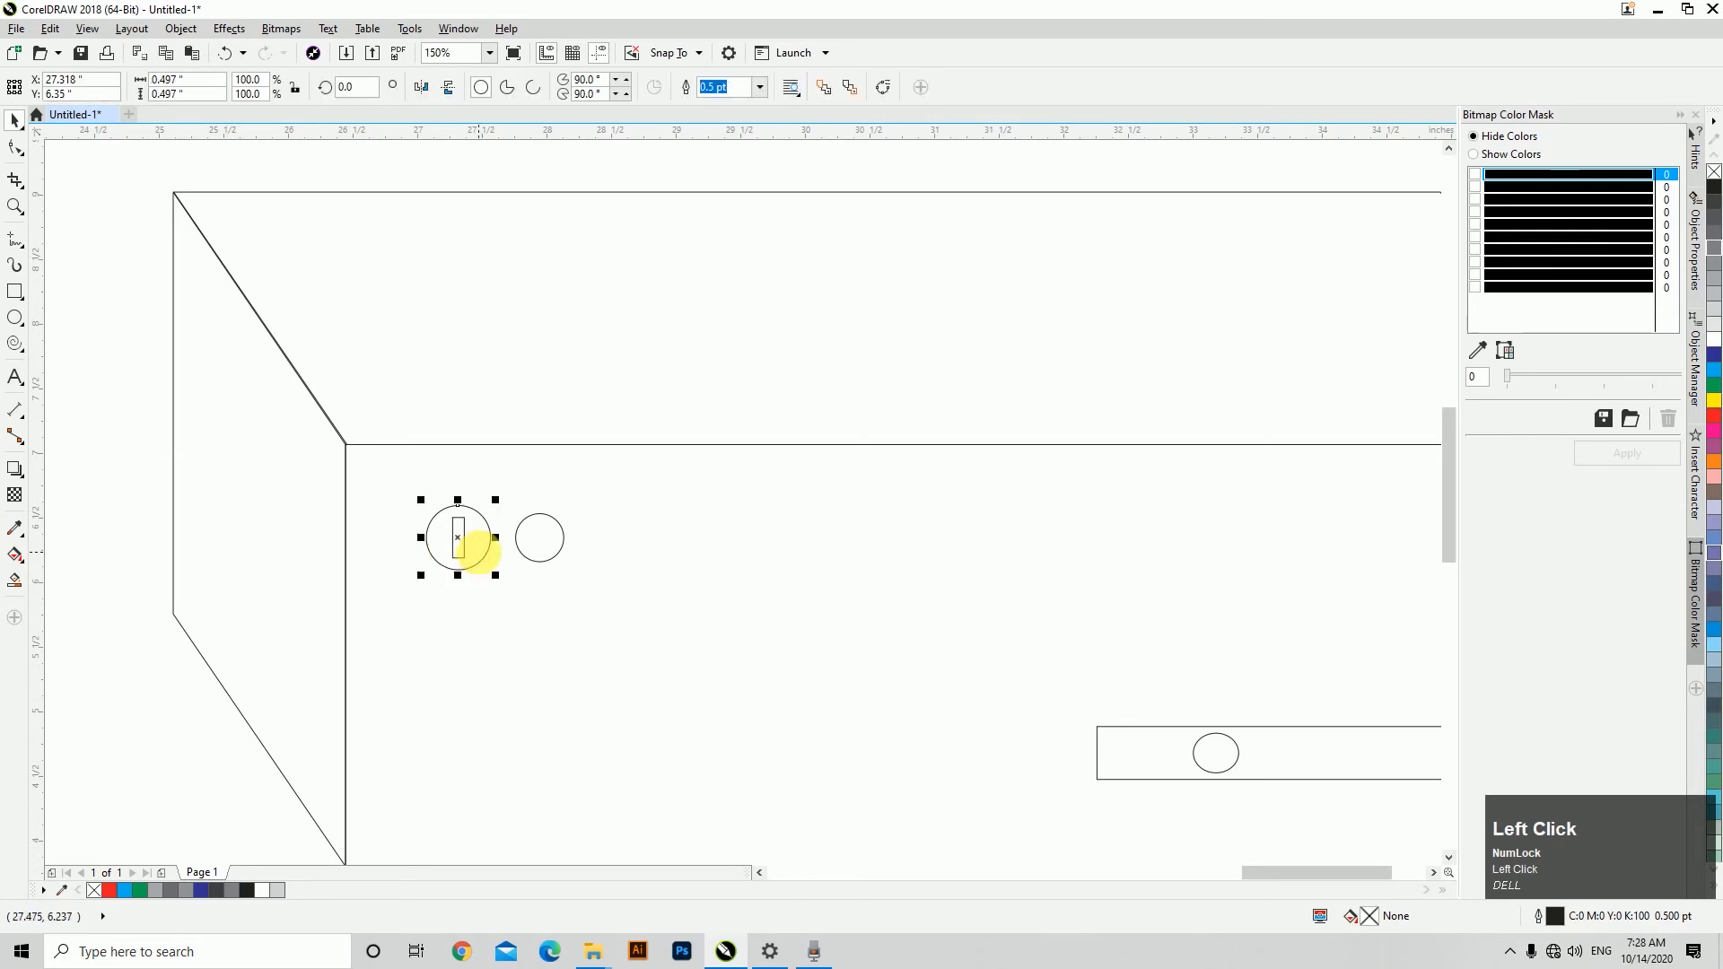
click(1714, 186)
click(460, 538)
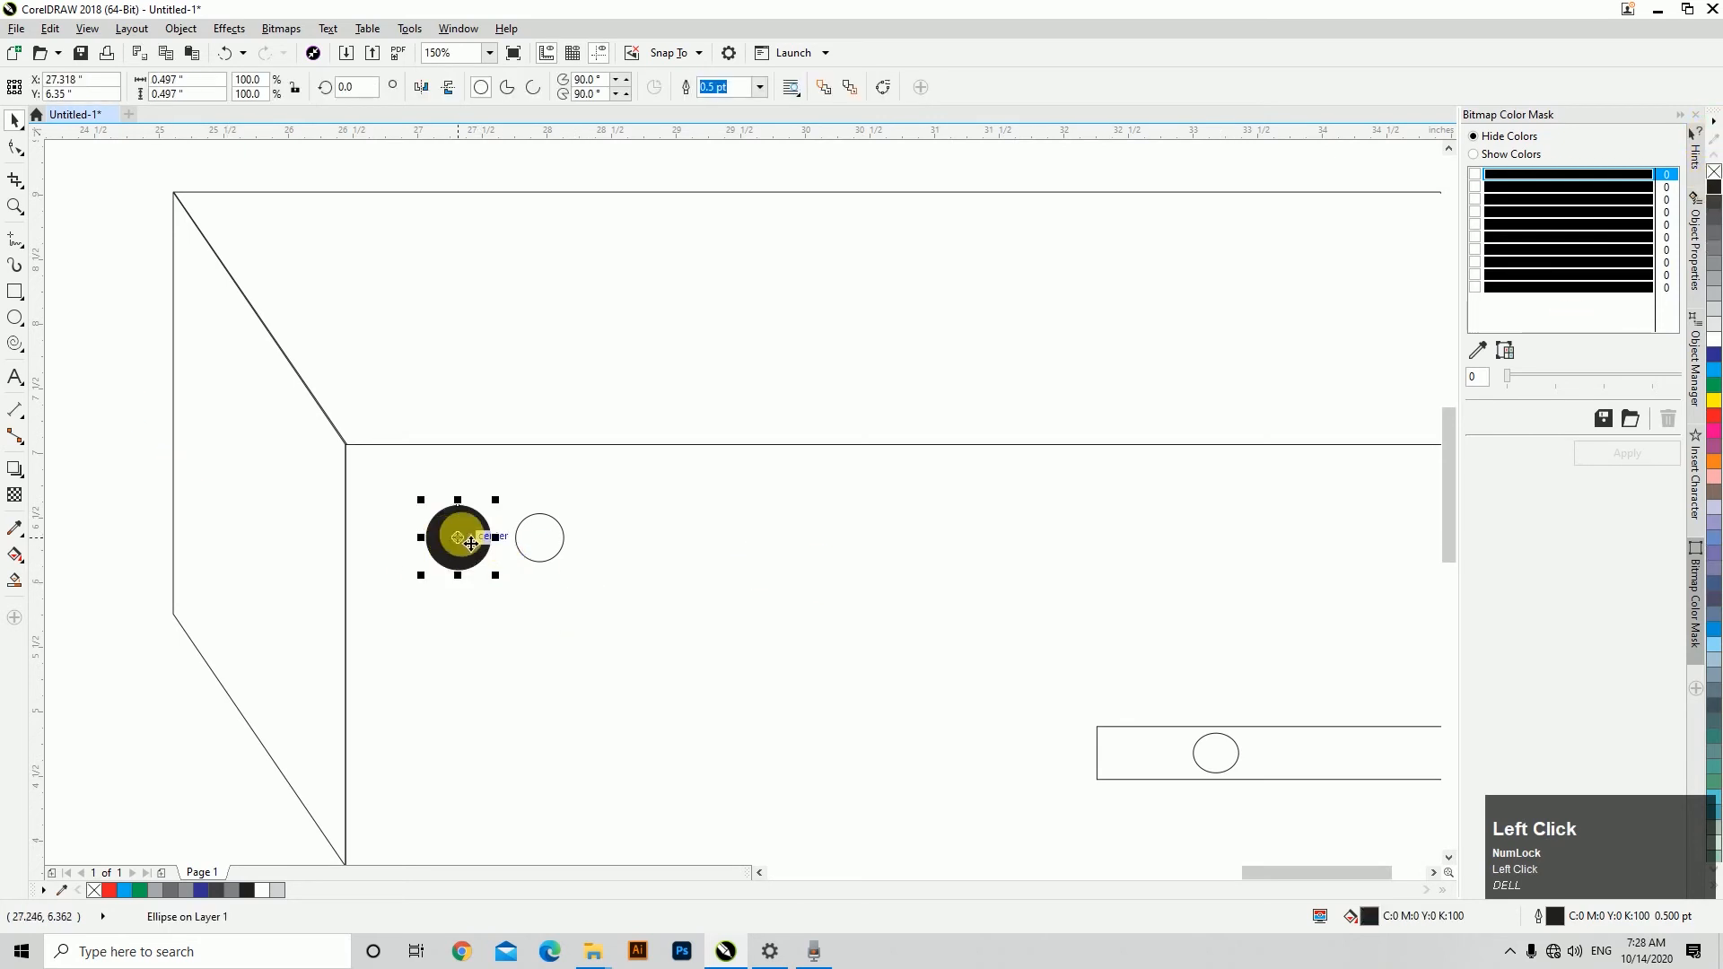
click(1714, 341)
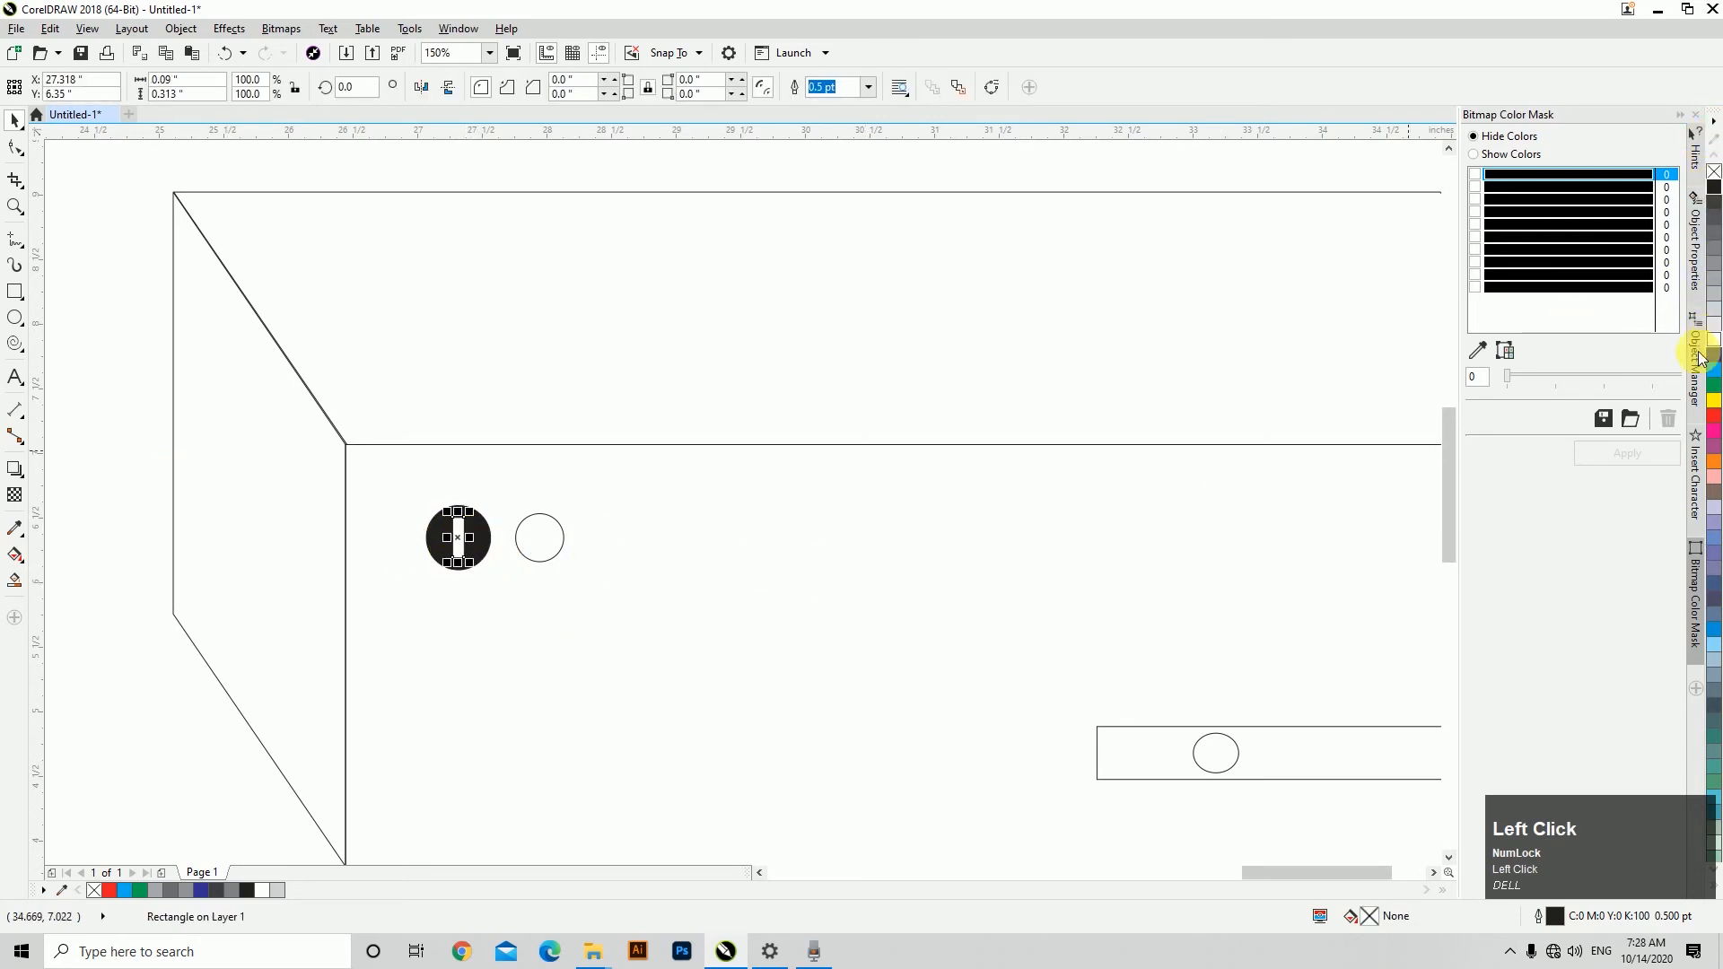
Fill the smaller circle with 60% black and remove its outline.
click(556, 517)
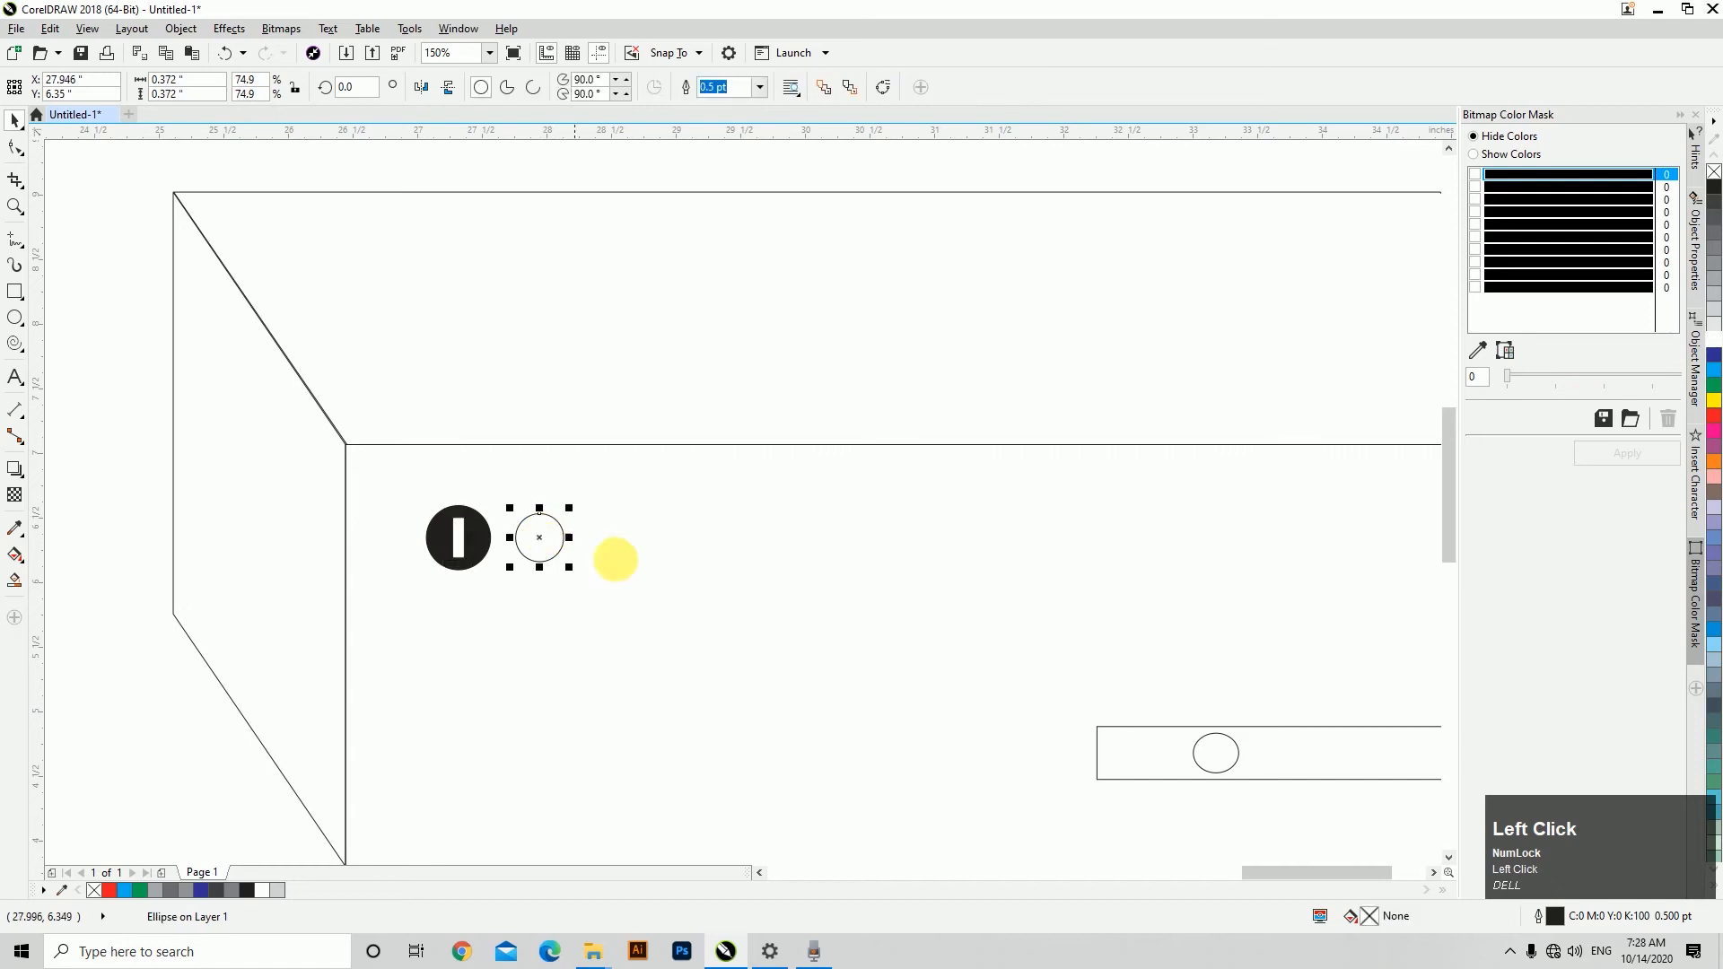
click(1713, 261)
right_click(1713, 170)
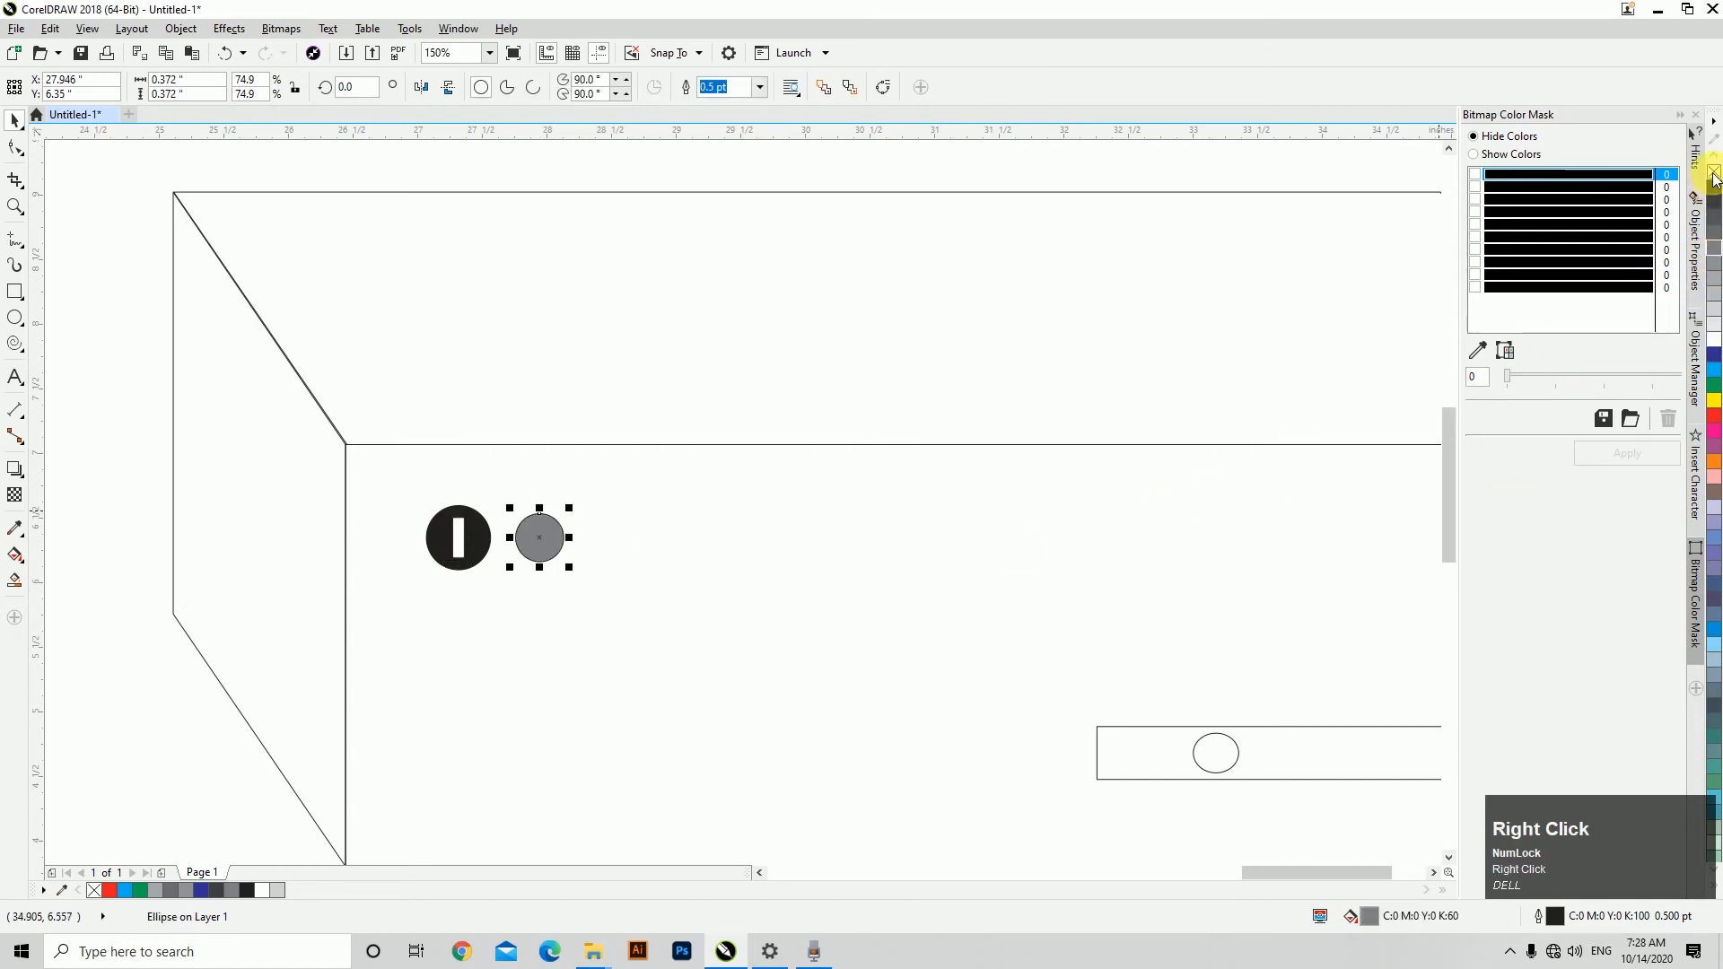
Fill the box's left side face with 60% black and its top face with 40% black.
scroll(436, 425, down, 2)
click(515, 484)
click(498, 342)
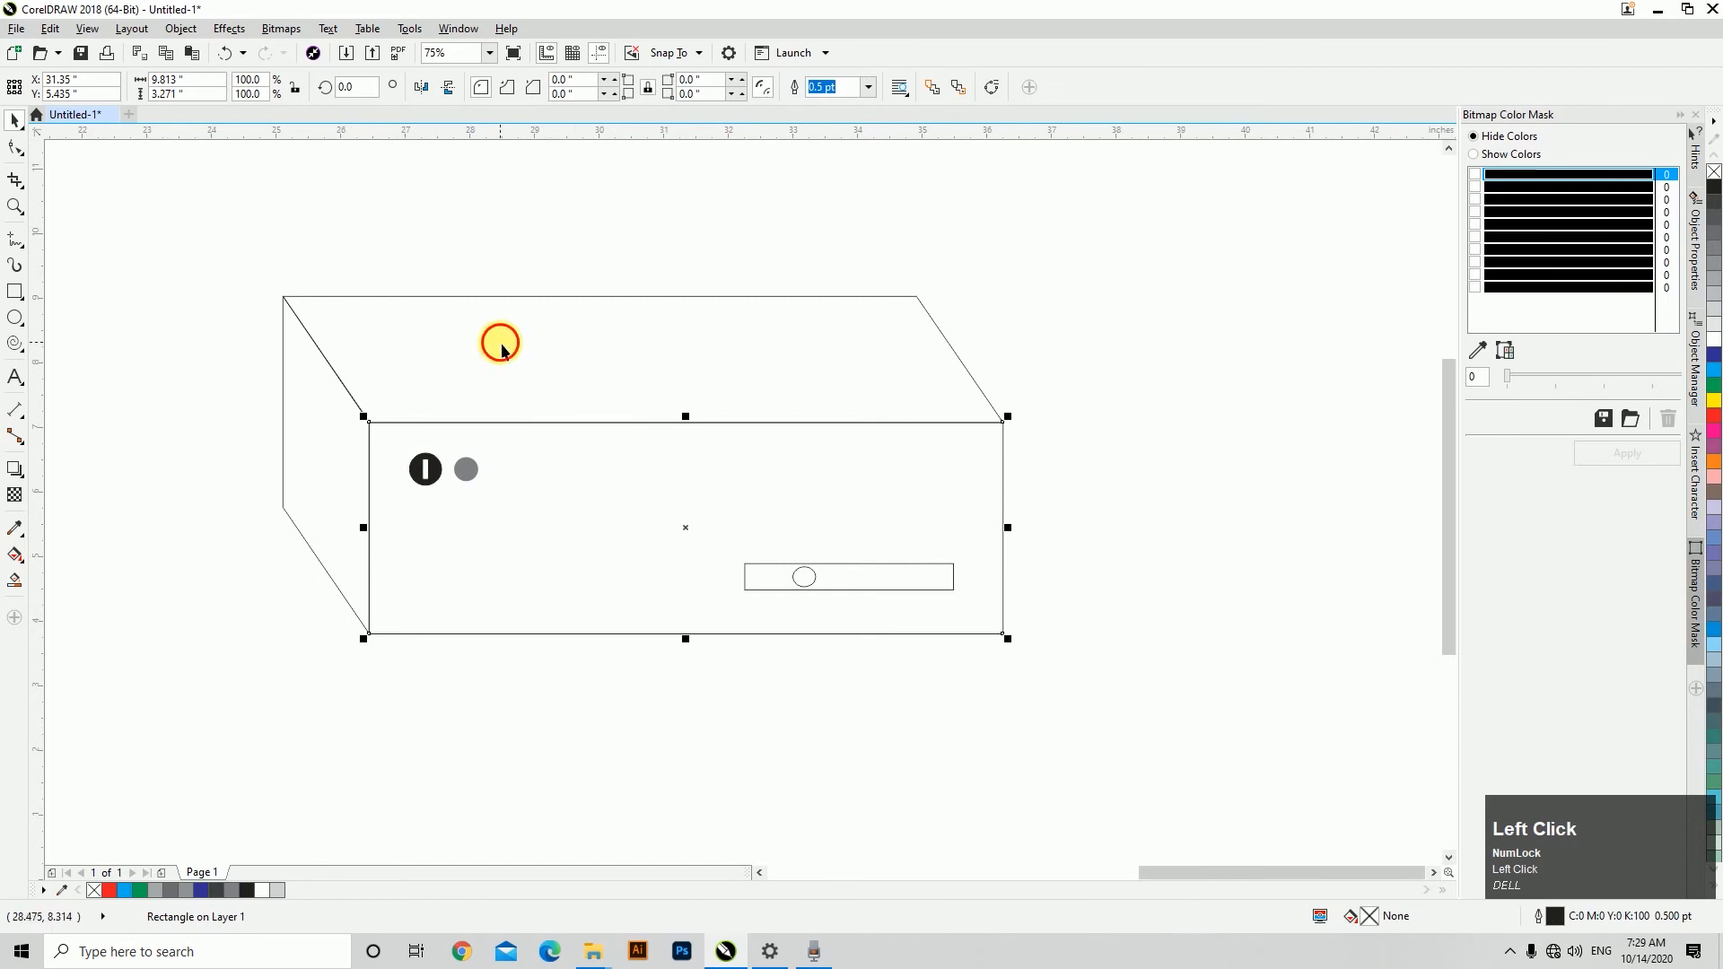
click(307, 408)
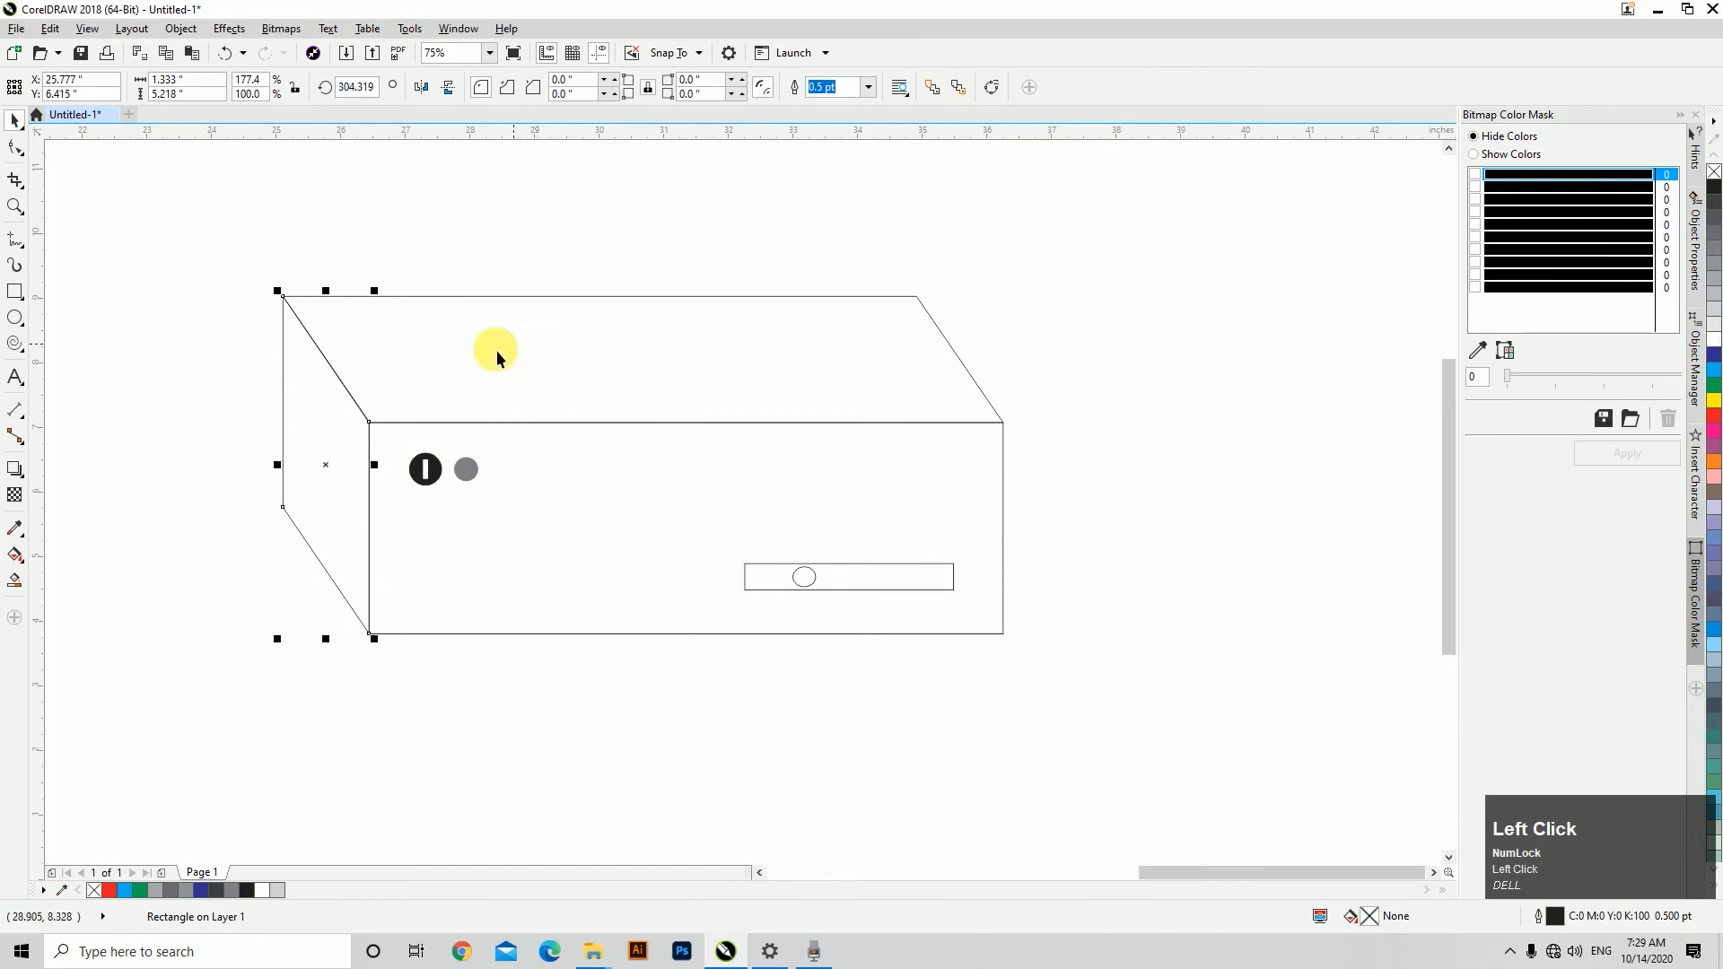
click(1714, 244)
click(596, 388)
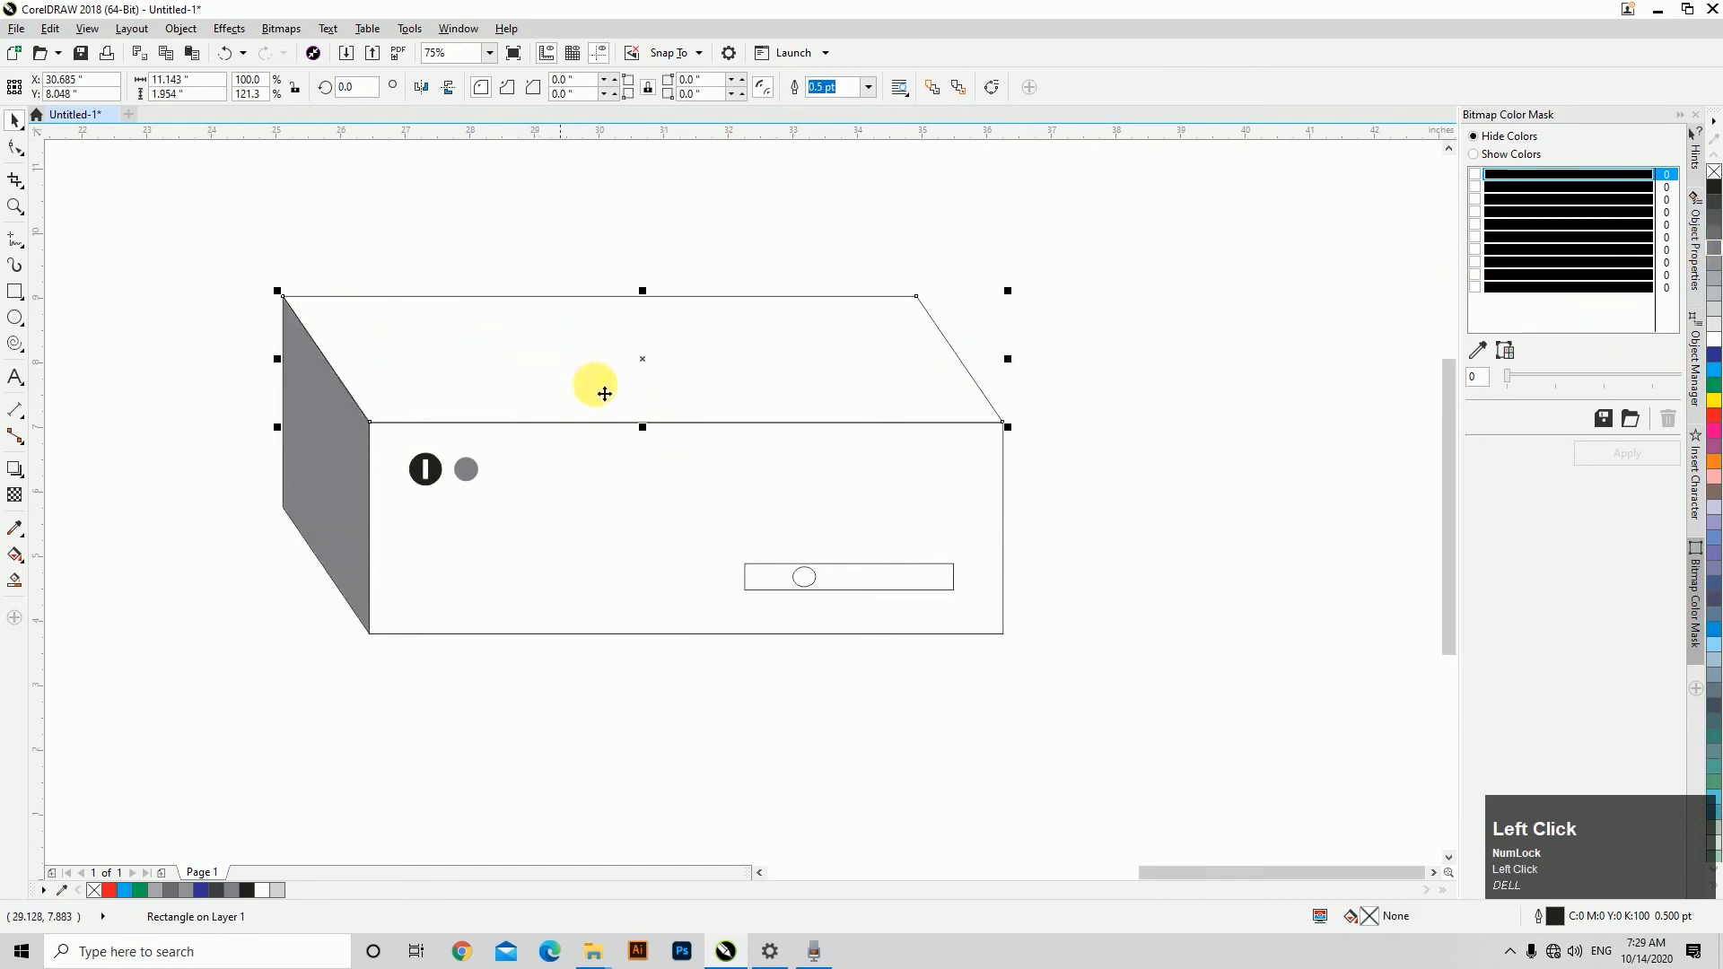
click(1713, 285)
click(477, 242)
Fill the box's front face with a very light grey and the slot rectangle on it with white.
click(577, 535)
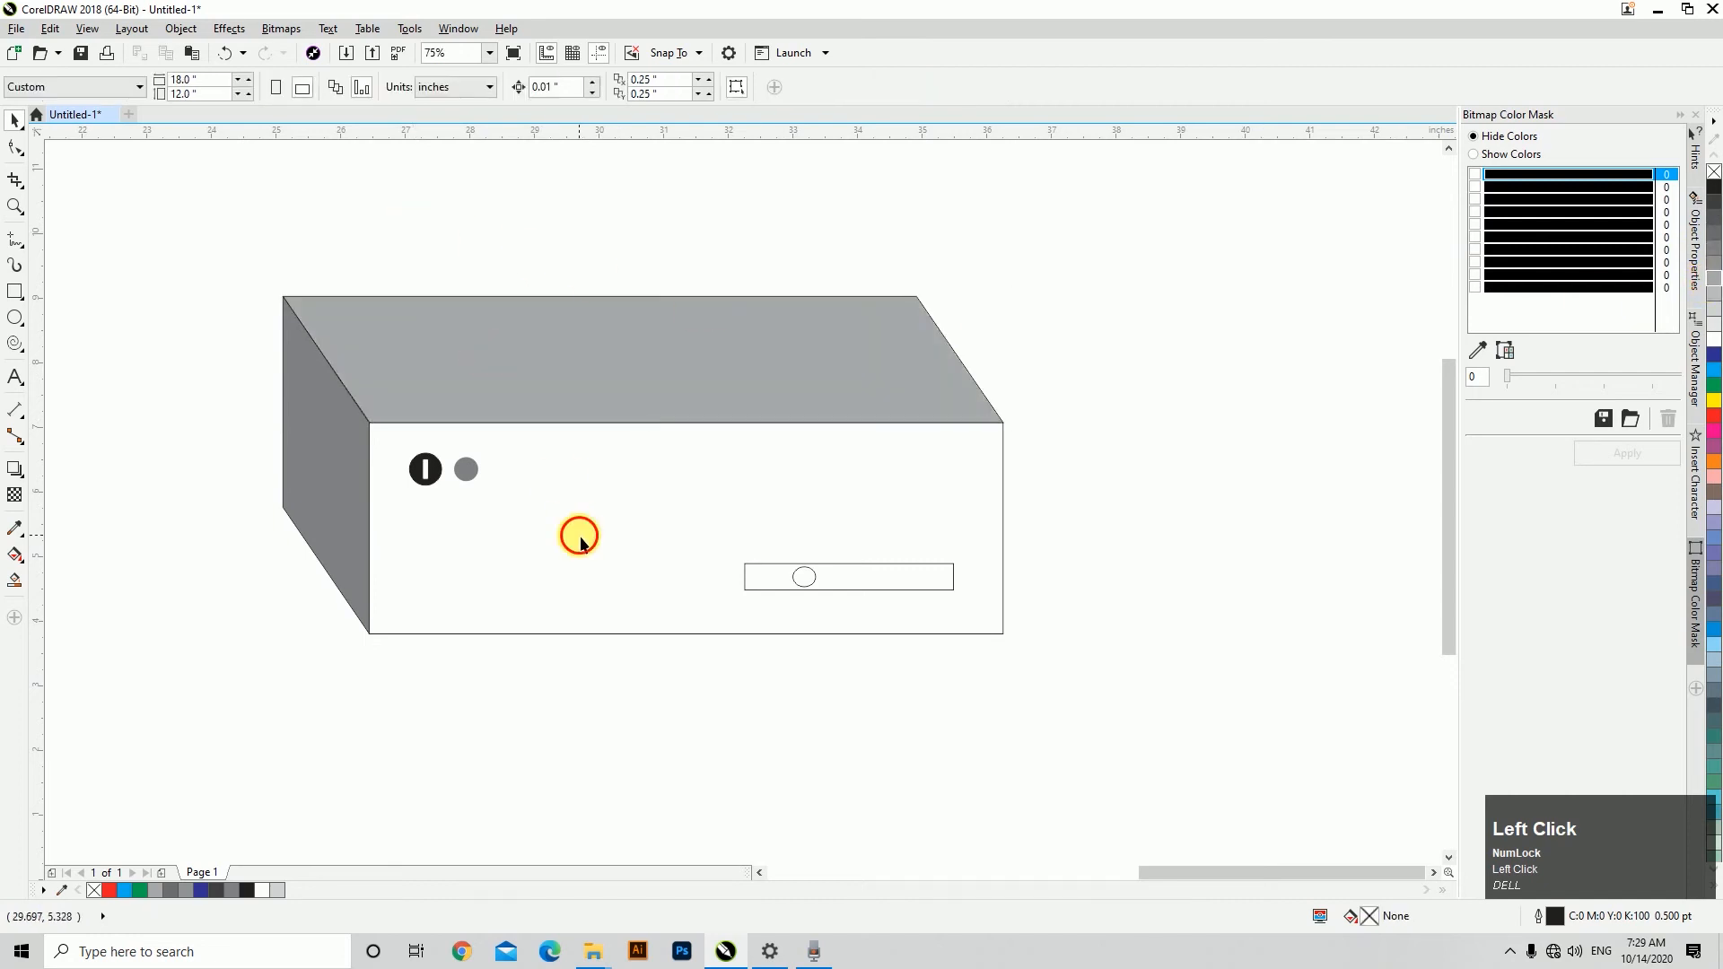
click(1713, 305)
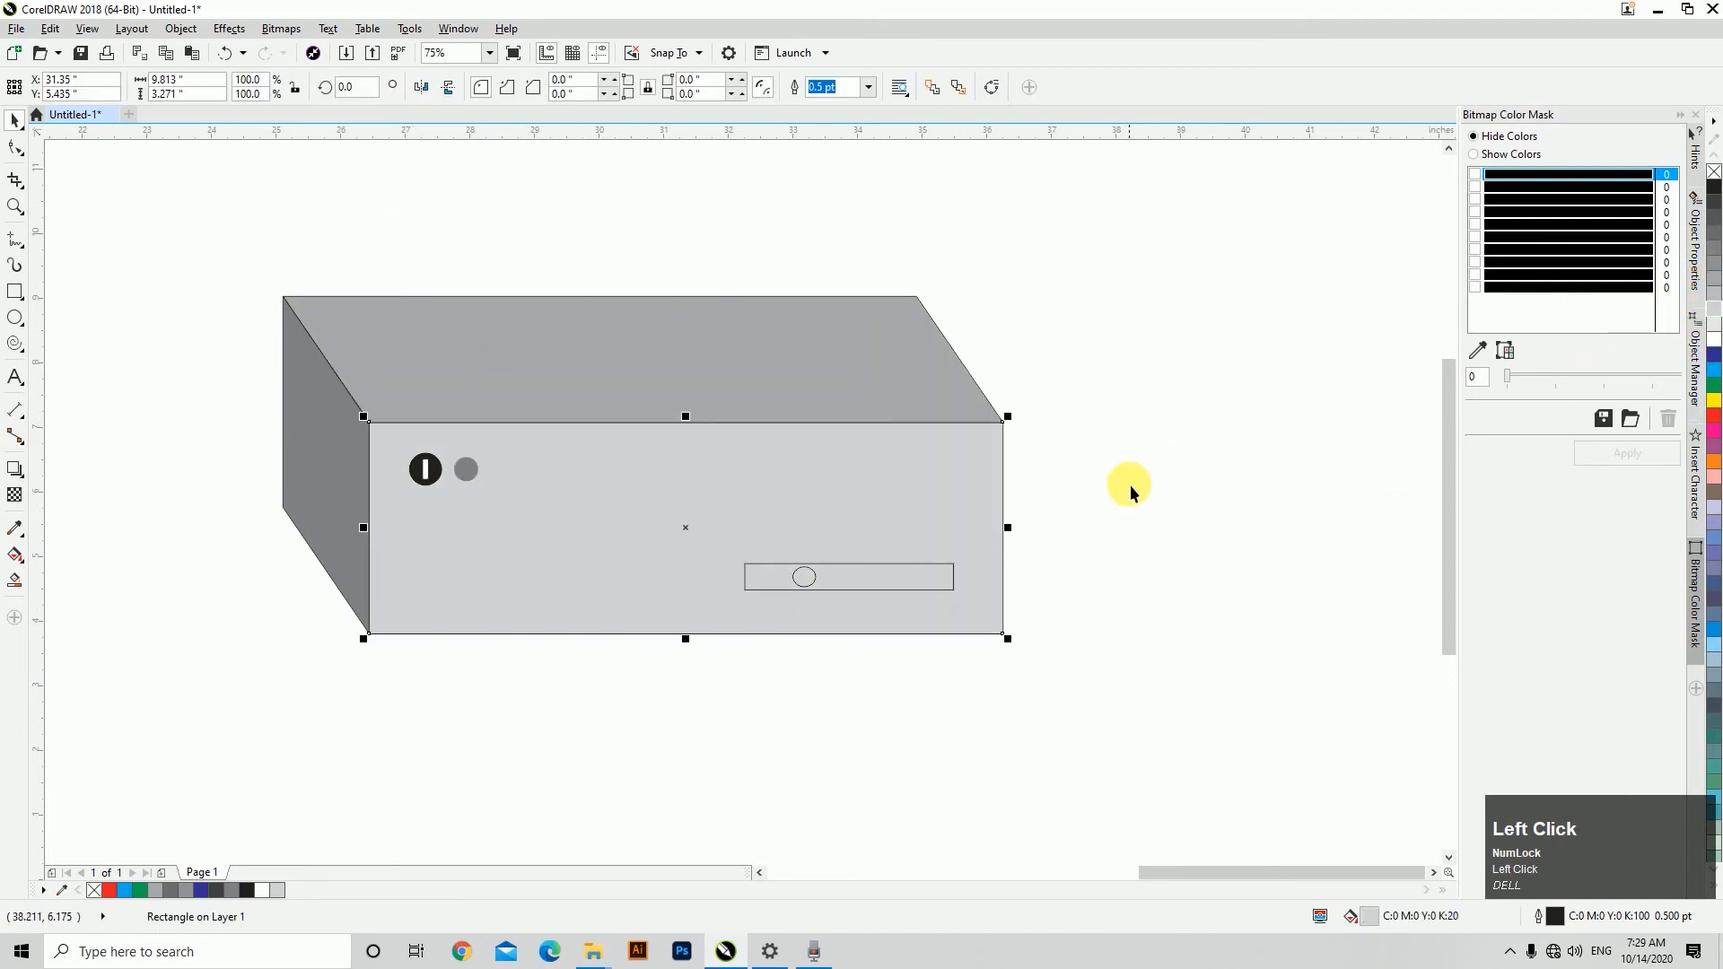
click(1714, 339)
click(878, 572)
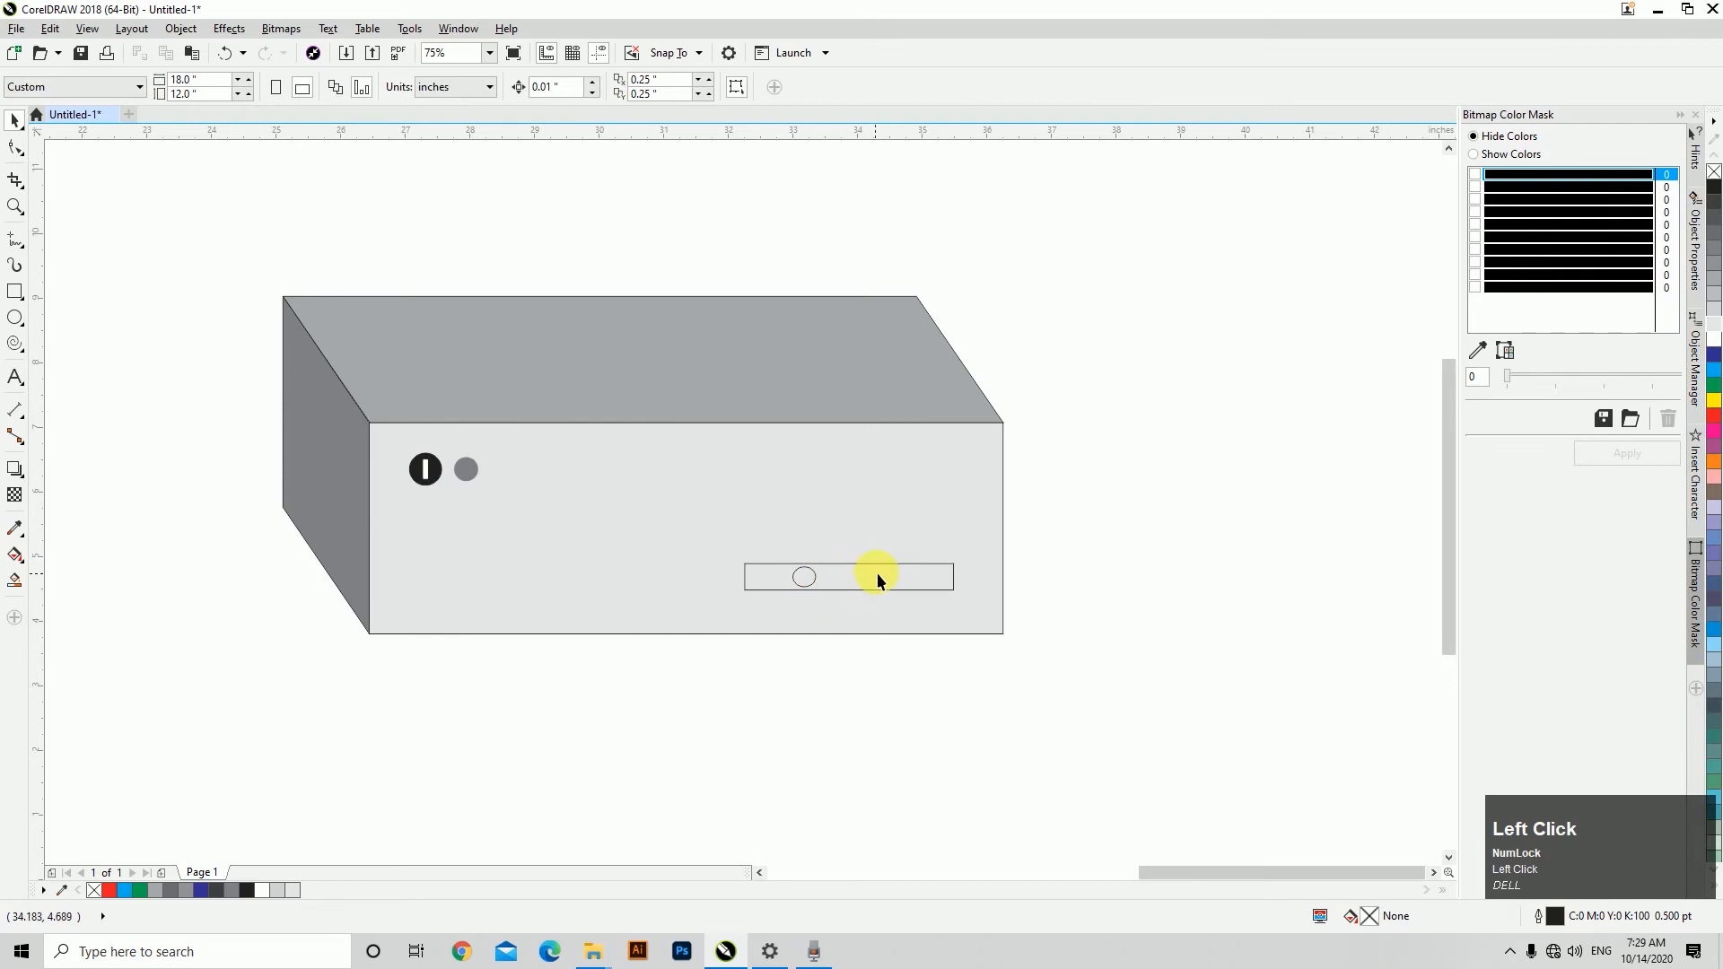
click(1714, 339)
Select all eight objects of the box with its buttons and slot and group them.
drag(1127, 722, 358, 413)
drag(235, 283, 1080, 692)
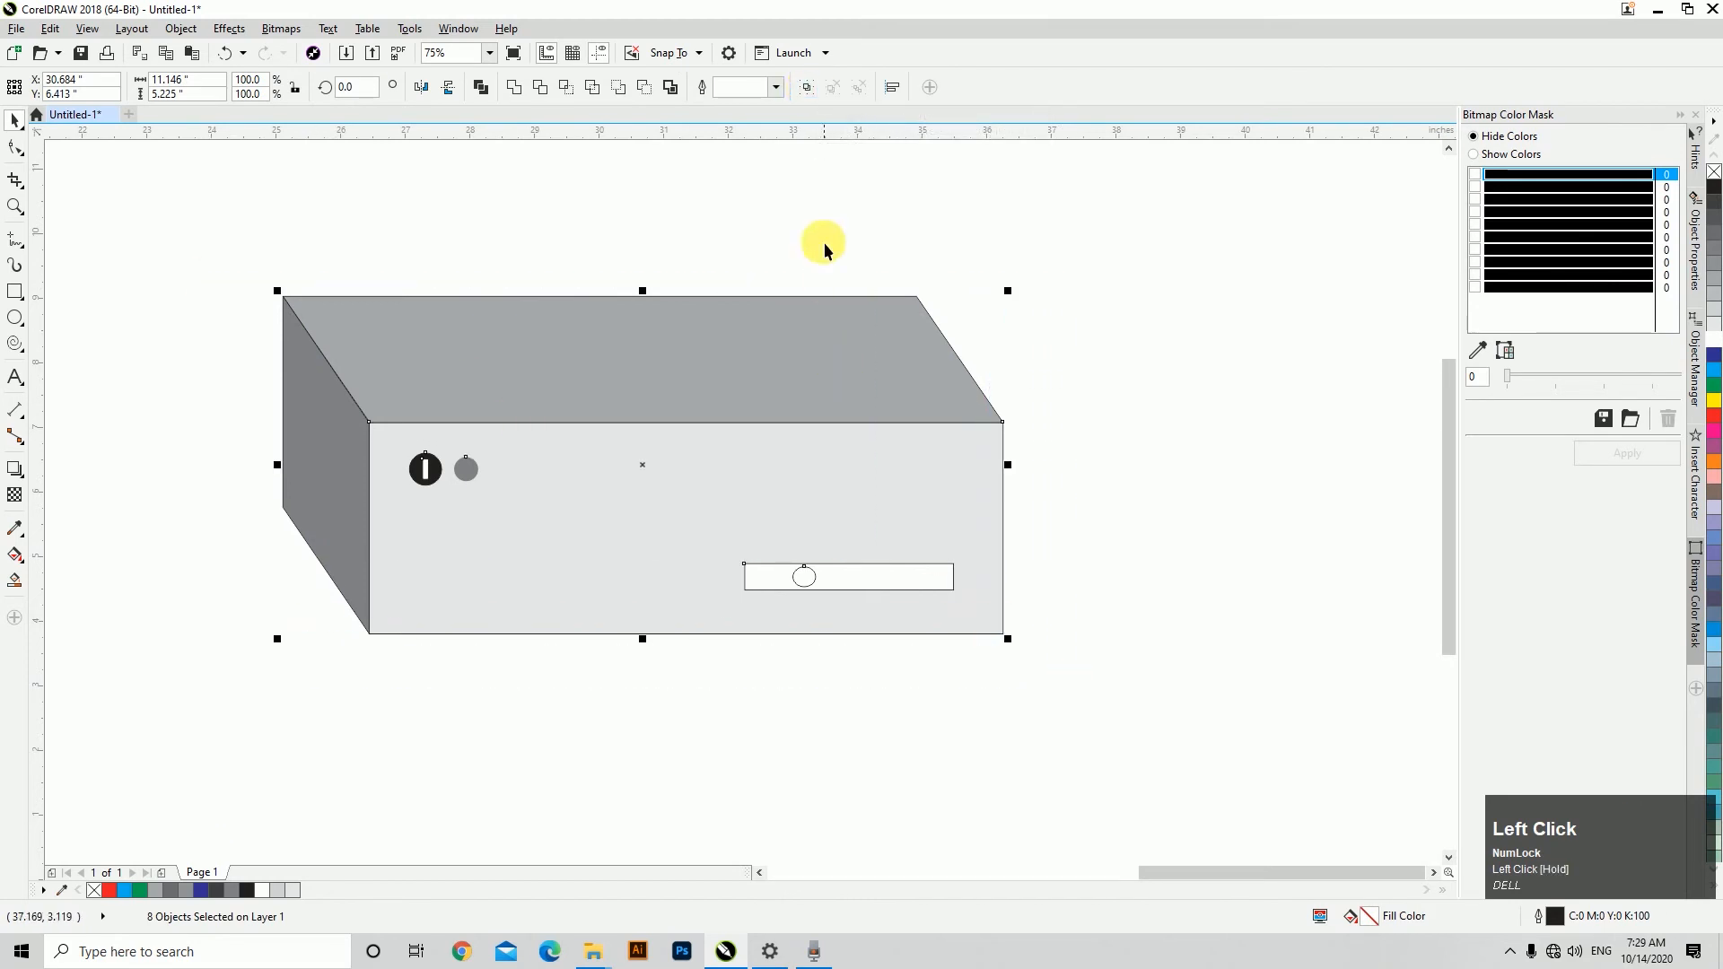
click(807, 87)
key(F4)
click(1030, 696)
click(1103, 372)
Move the box group onto the page between the monitor and keyboard and send it behind the monitor.
scroll(910, 477, down, 2)
drag(1067, 434, 578, 512)
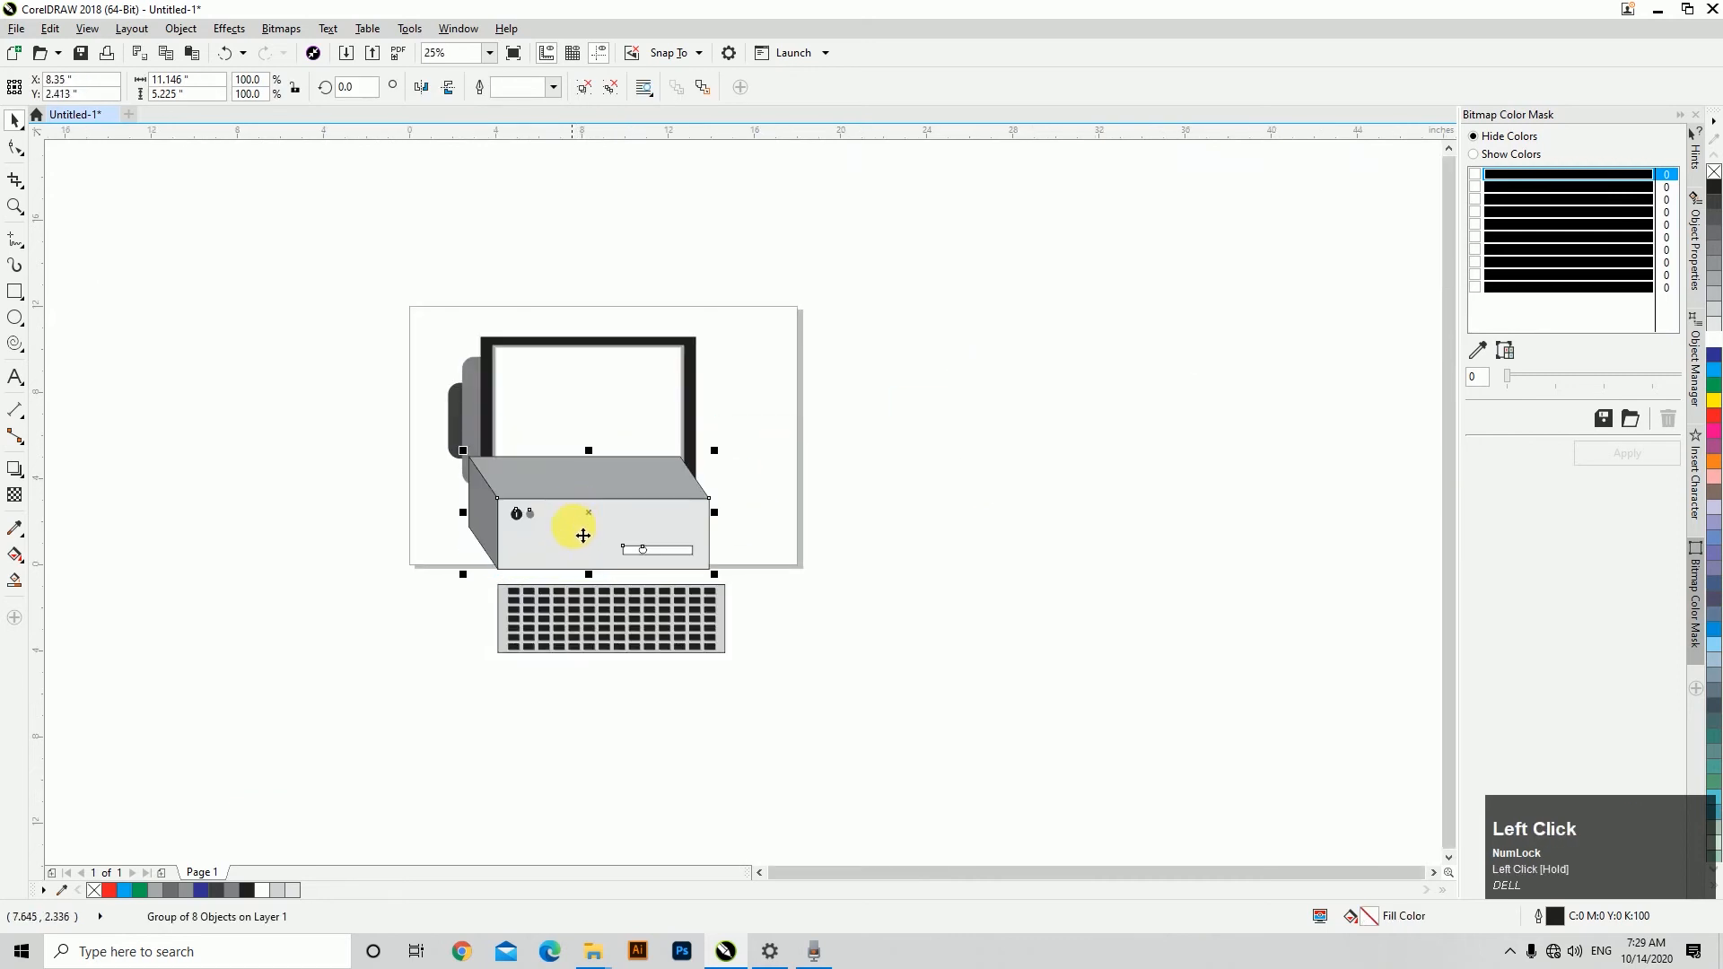
scroll(597, 548, up, 1)
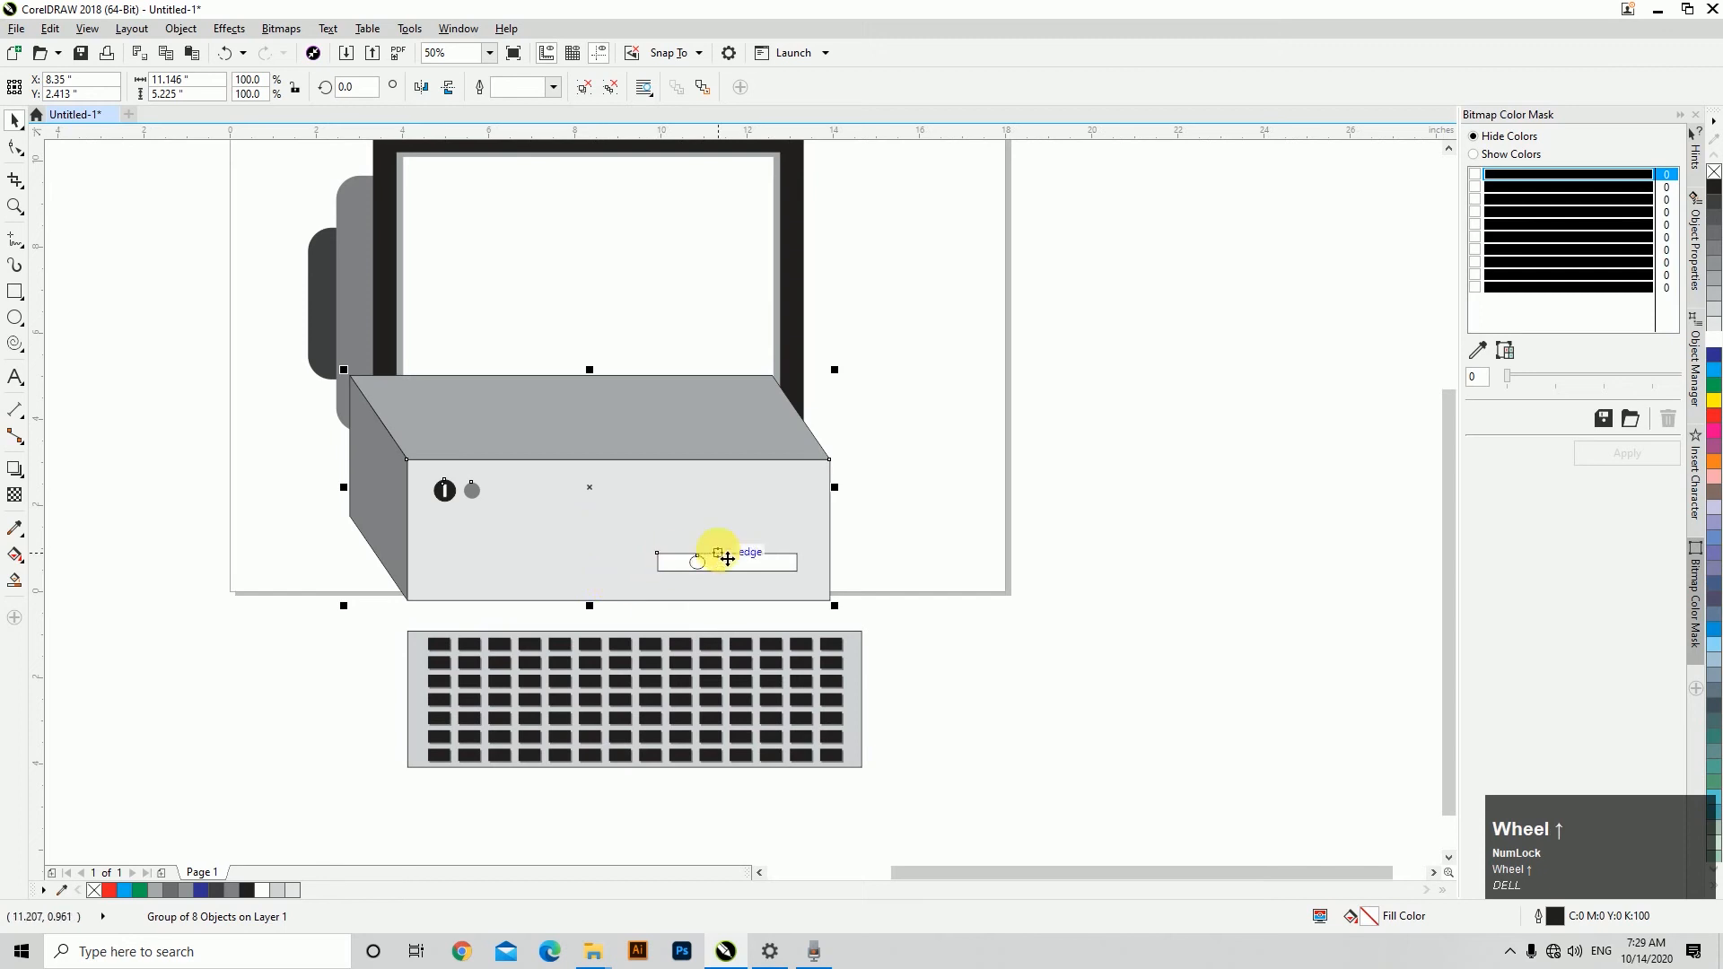
key(shift)
key(shift+Page_Down)
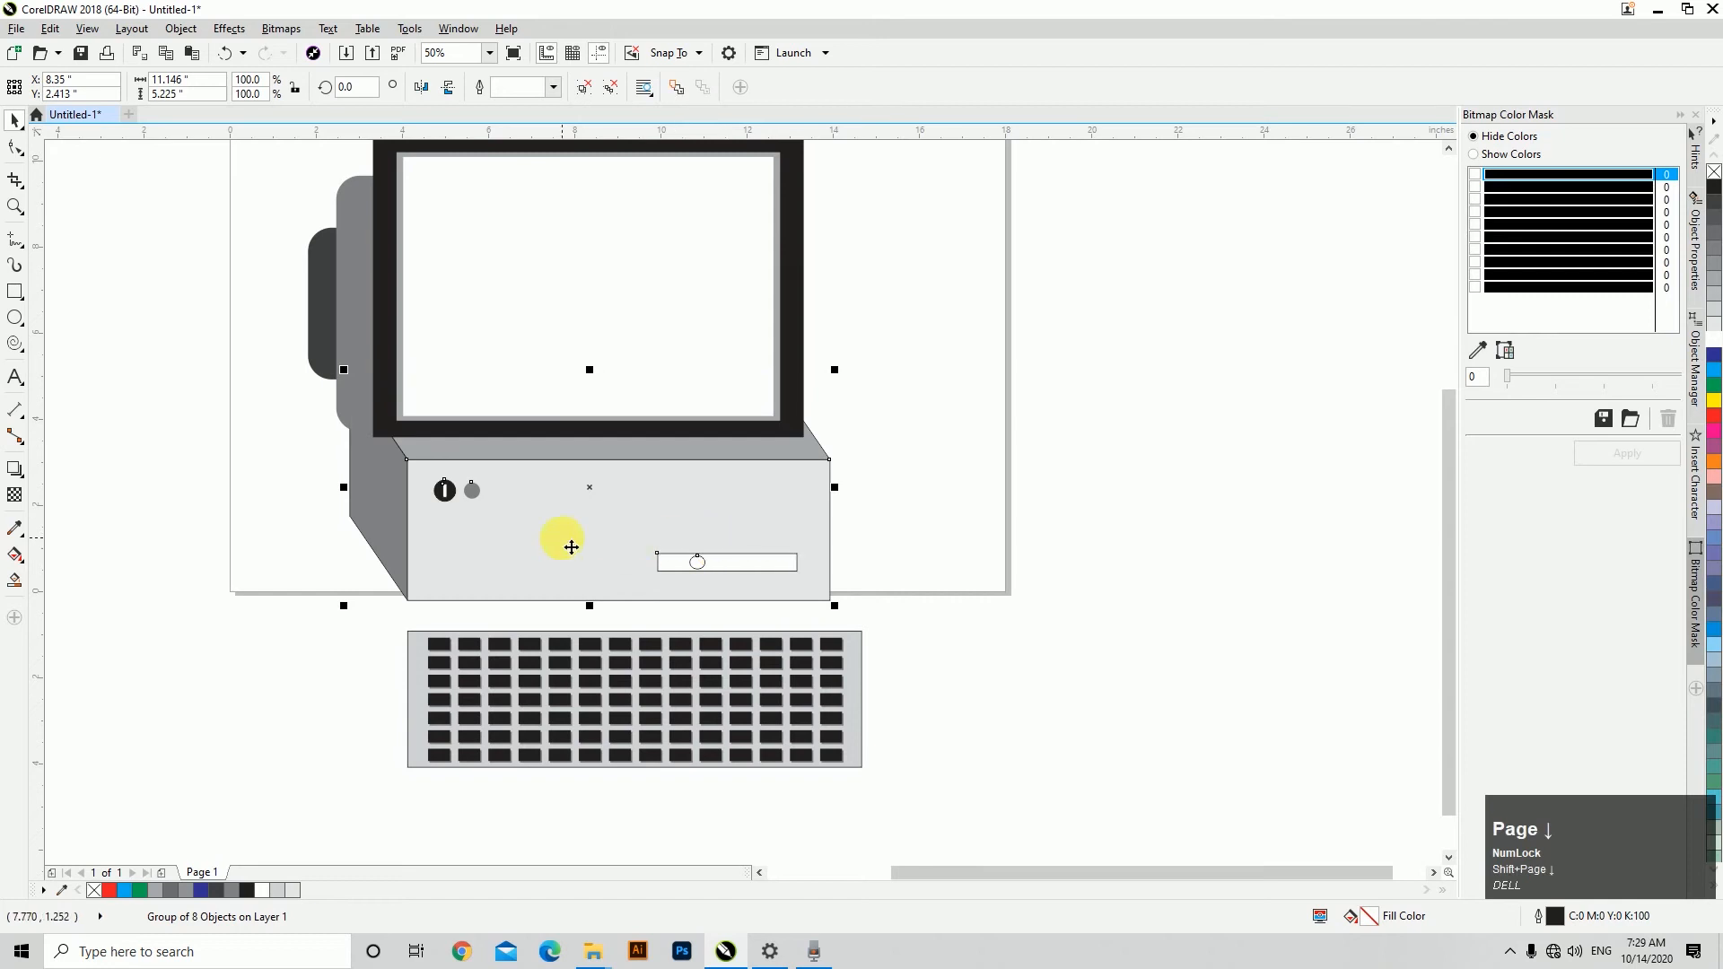
Lower the box group to meet the keyboard's upper edge, and move it out to the right of the monitor.
drag(555, 514, 549, 547)
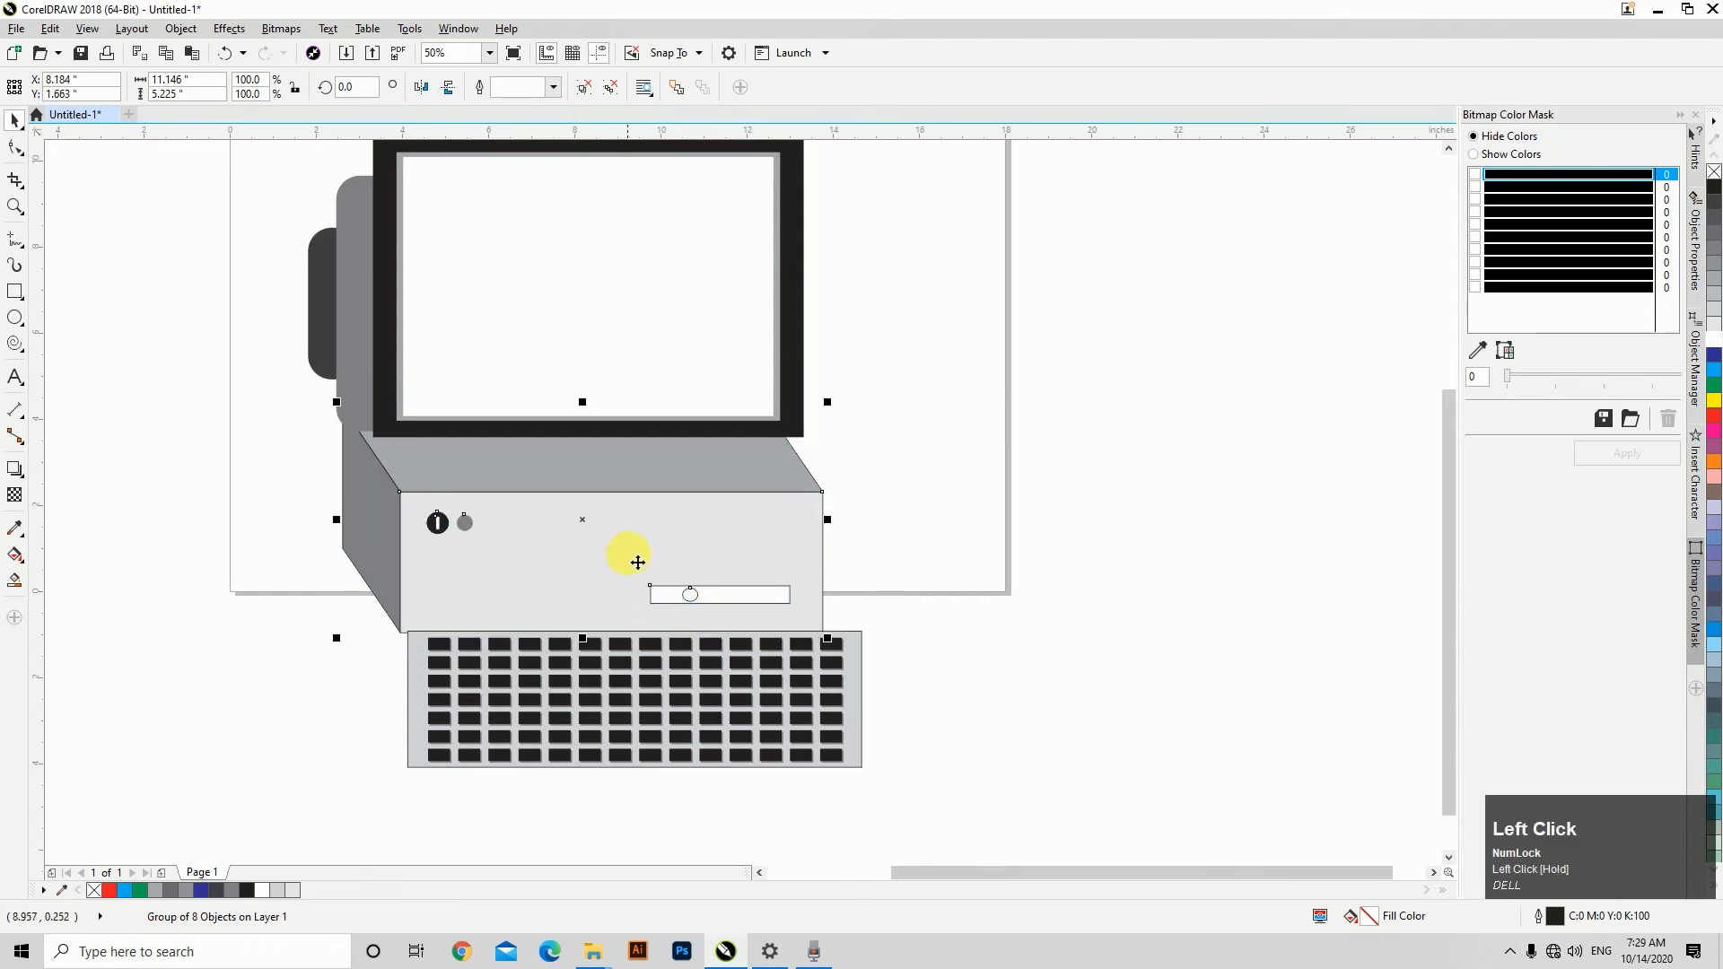
scroll(745, 455, down, 1)
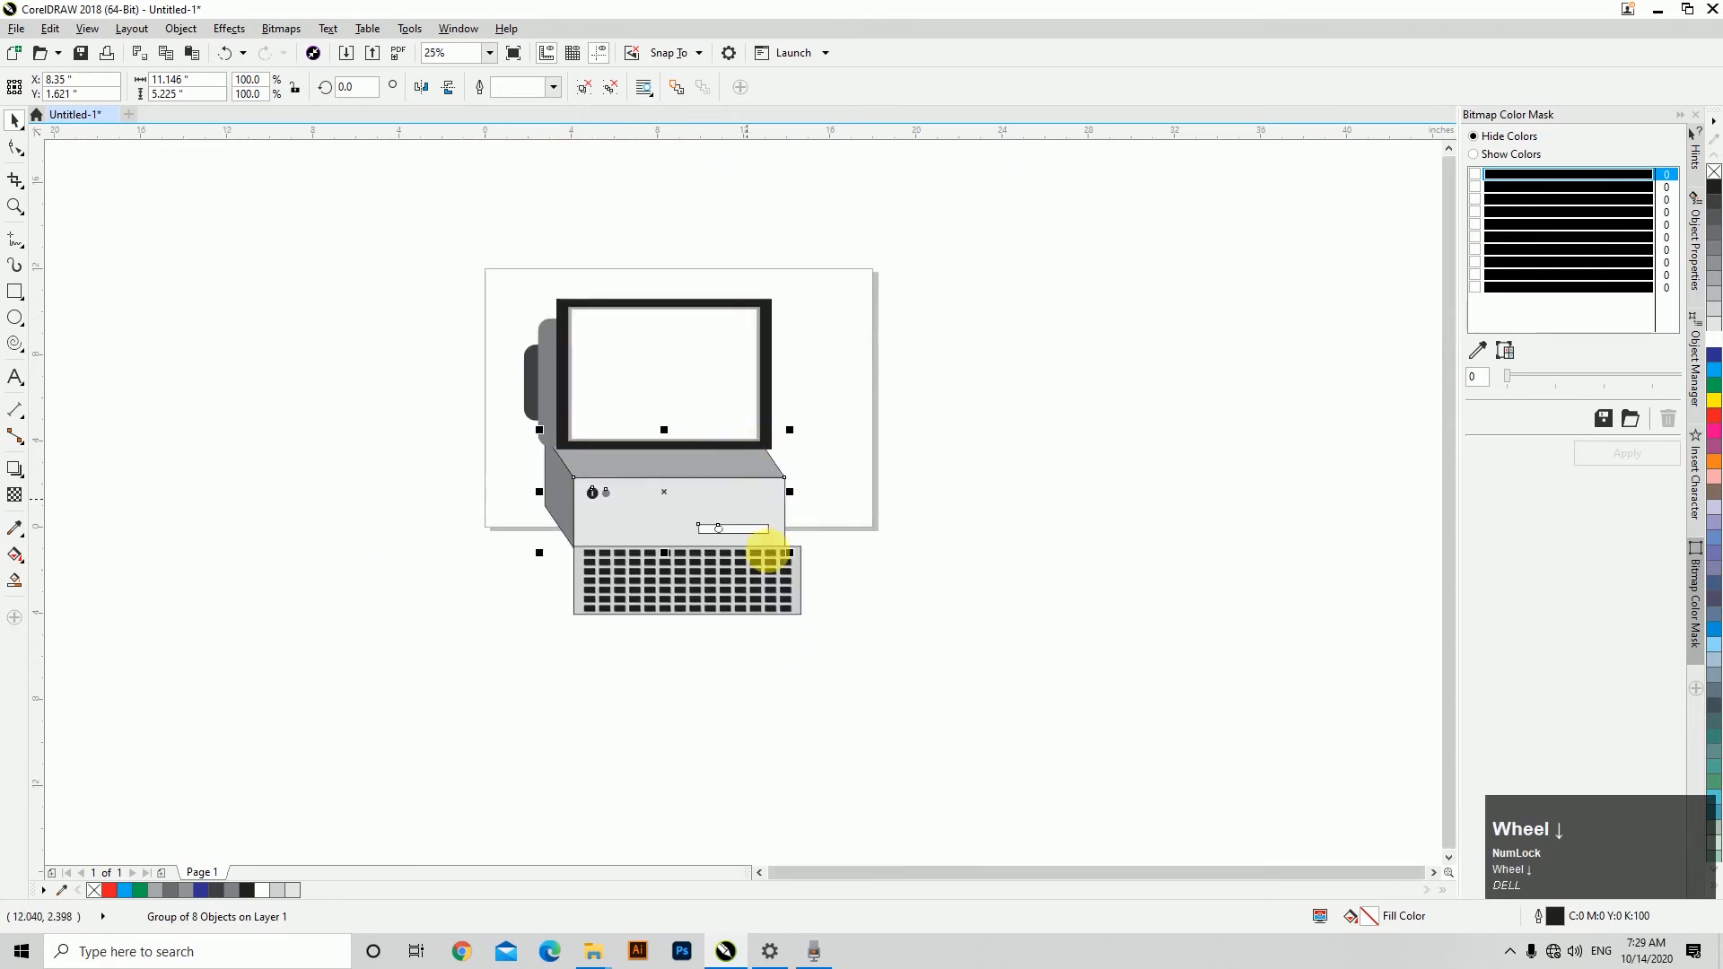
click(780, 653)
key(z)
drag(397, 280, 976, 684)
key(ctrl+space)
click(851, 696)
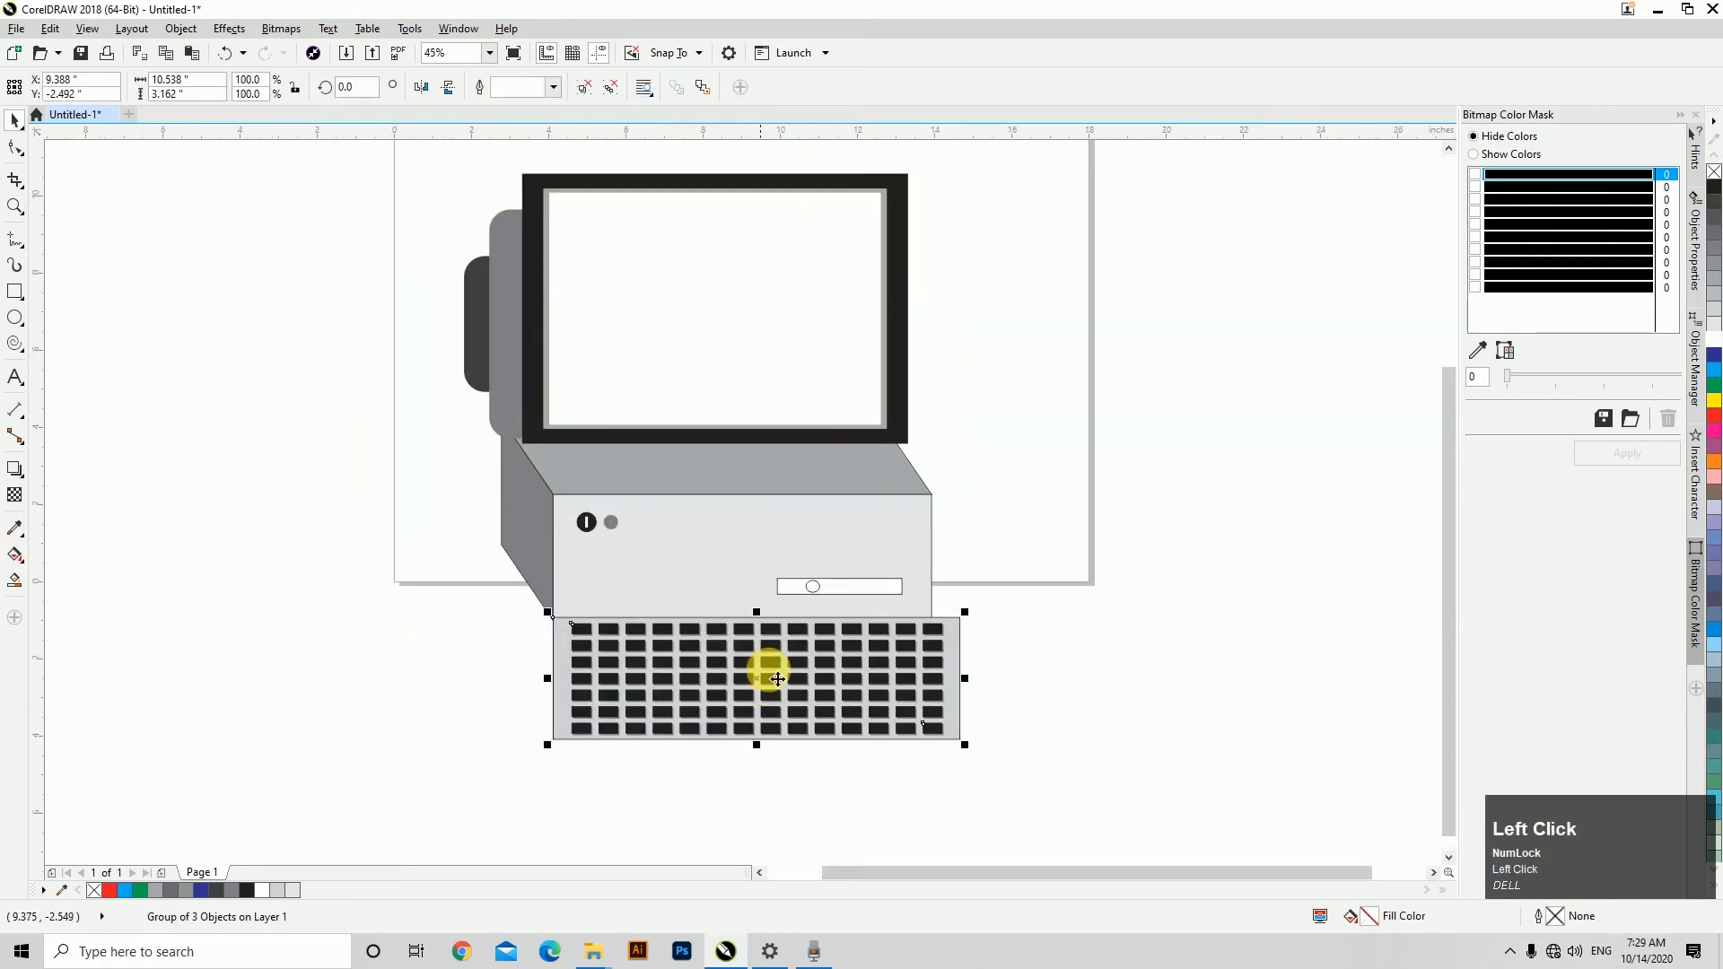
click(680, 524)
drag(723, 548, 1155, 423)
Try rotating the box group by 180 degrees and undo the rotation.
click(359, 88)
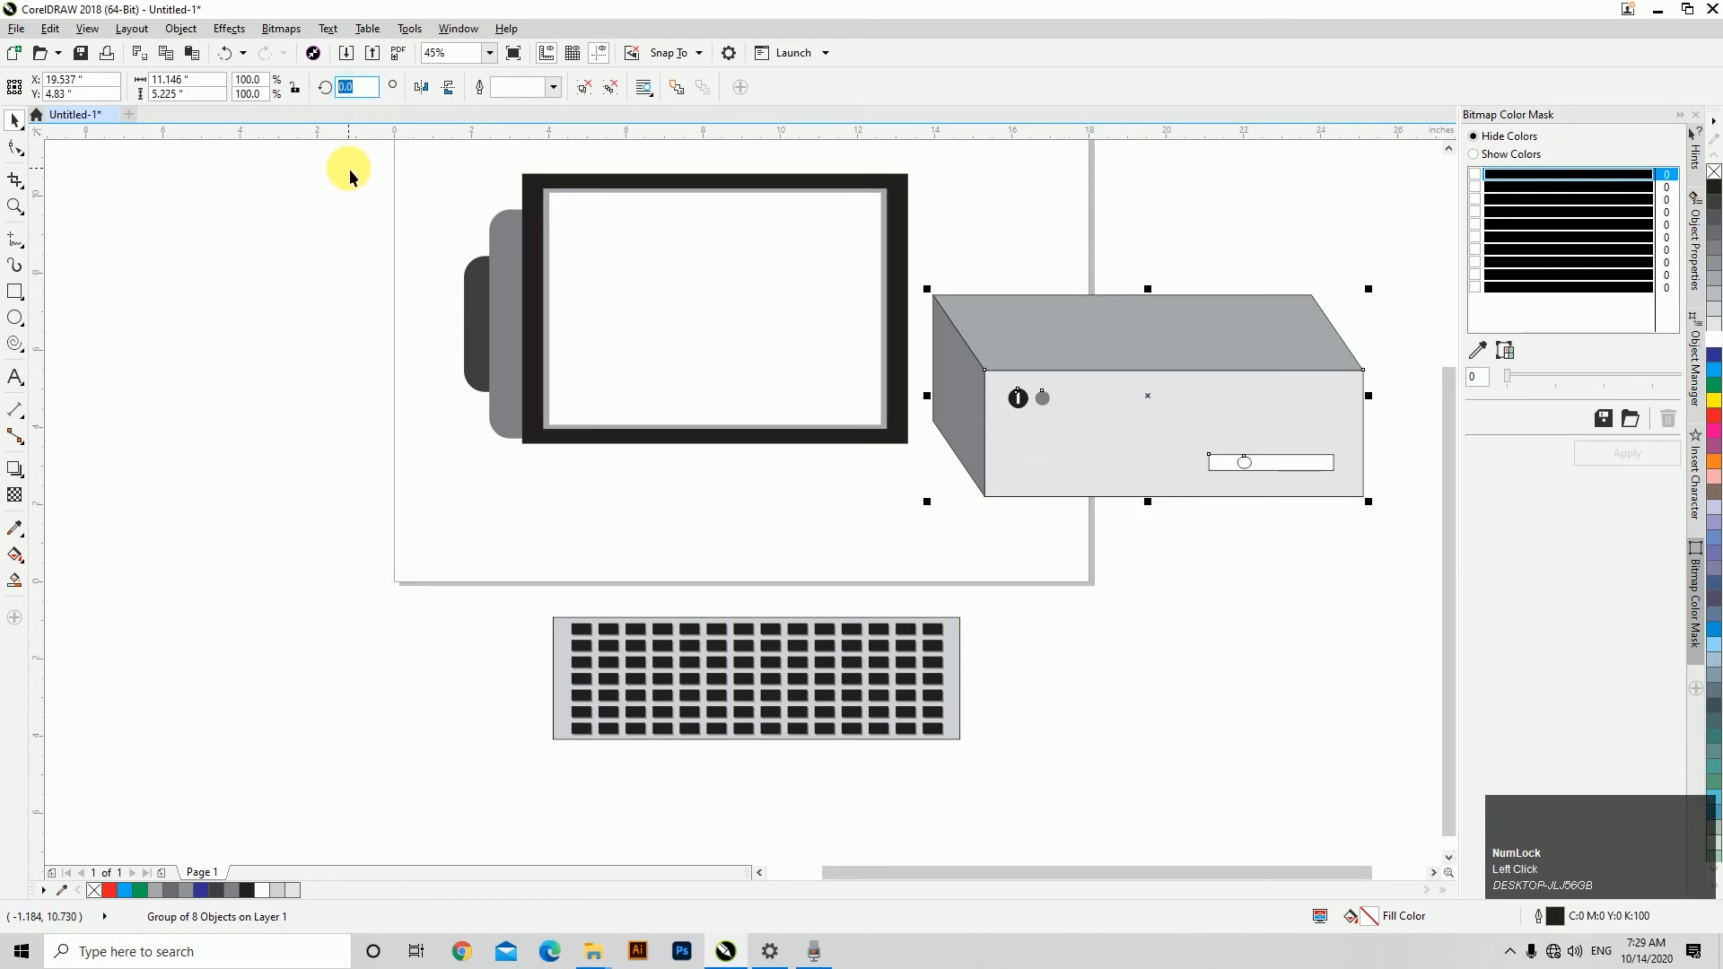
text(19)
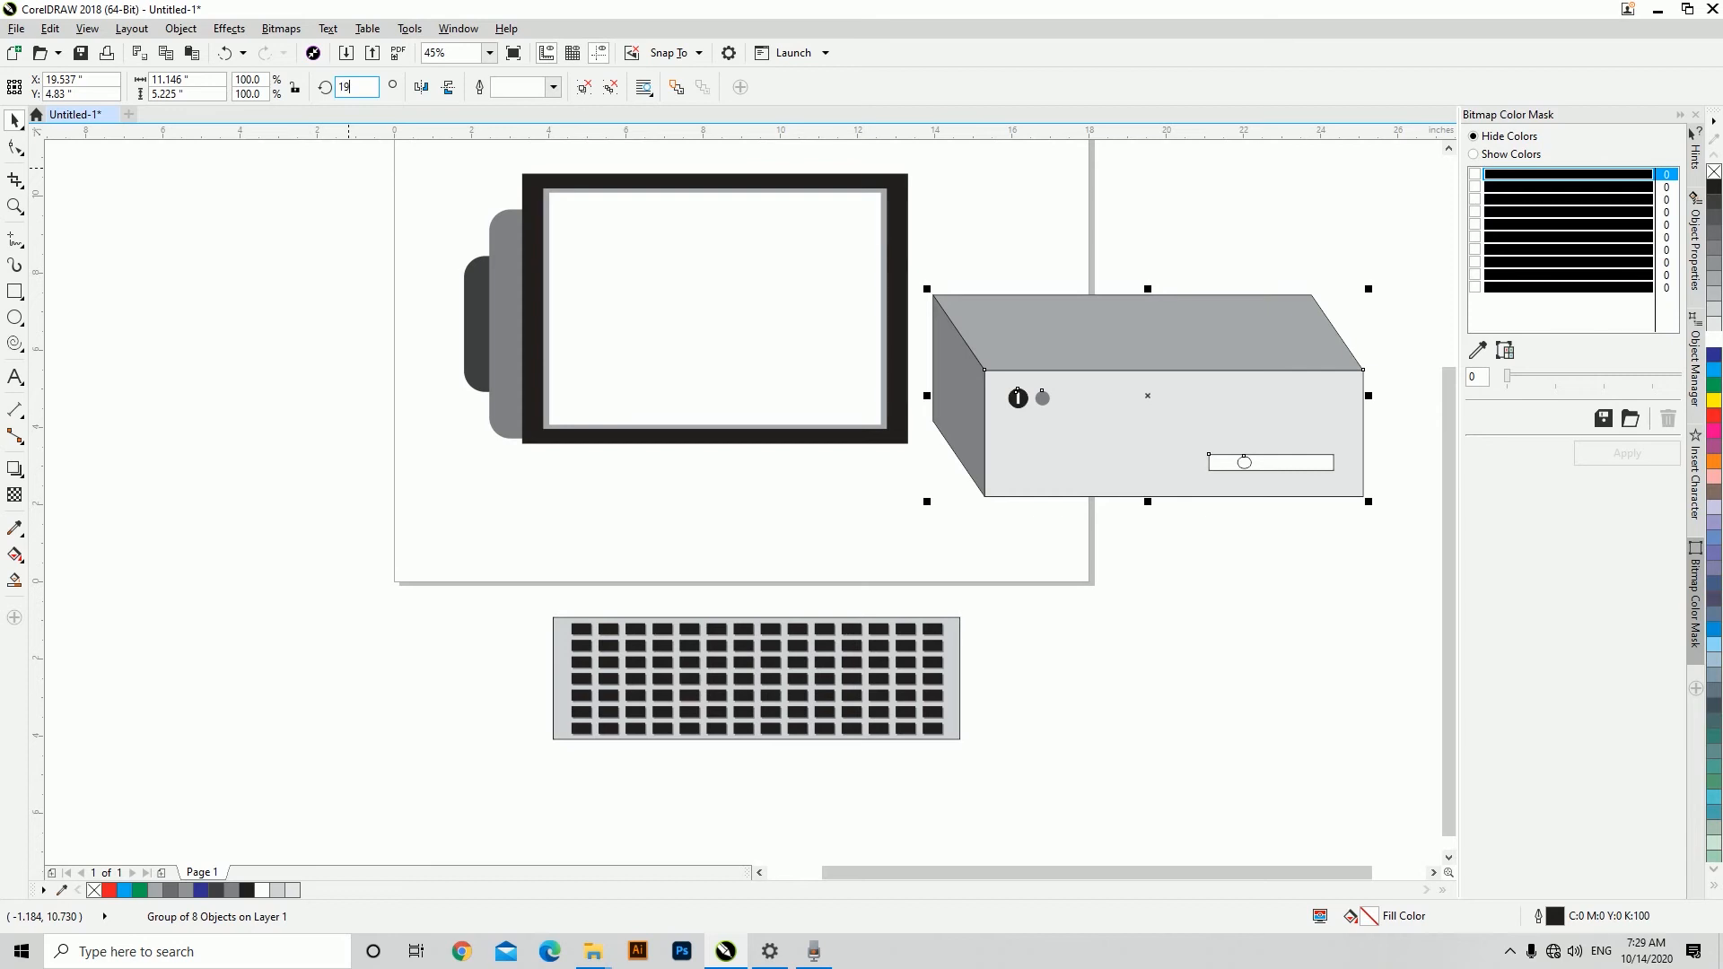
text(0)
key(BackSpace)
key(BackSpace)
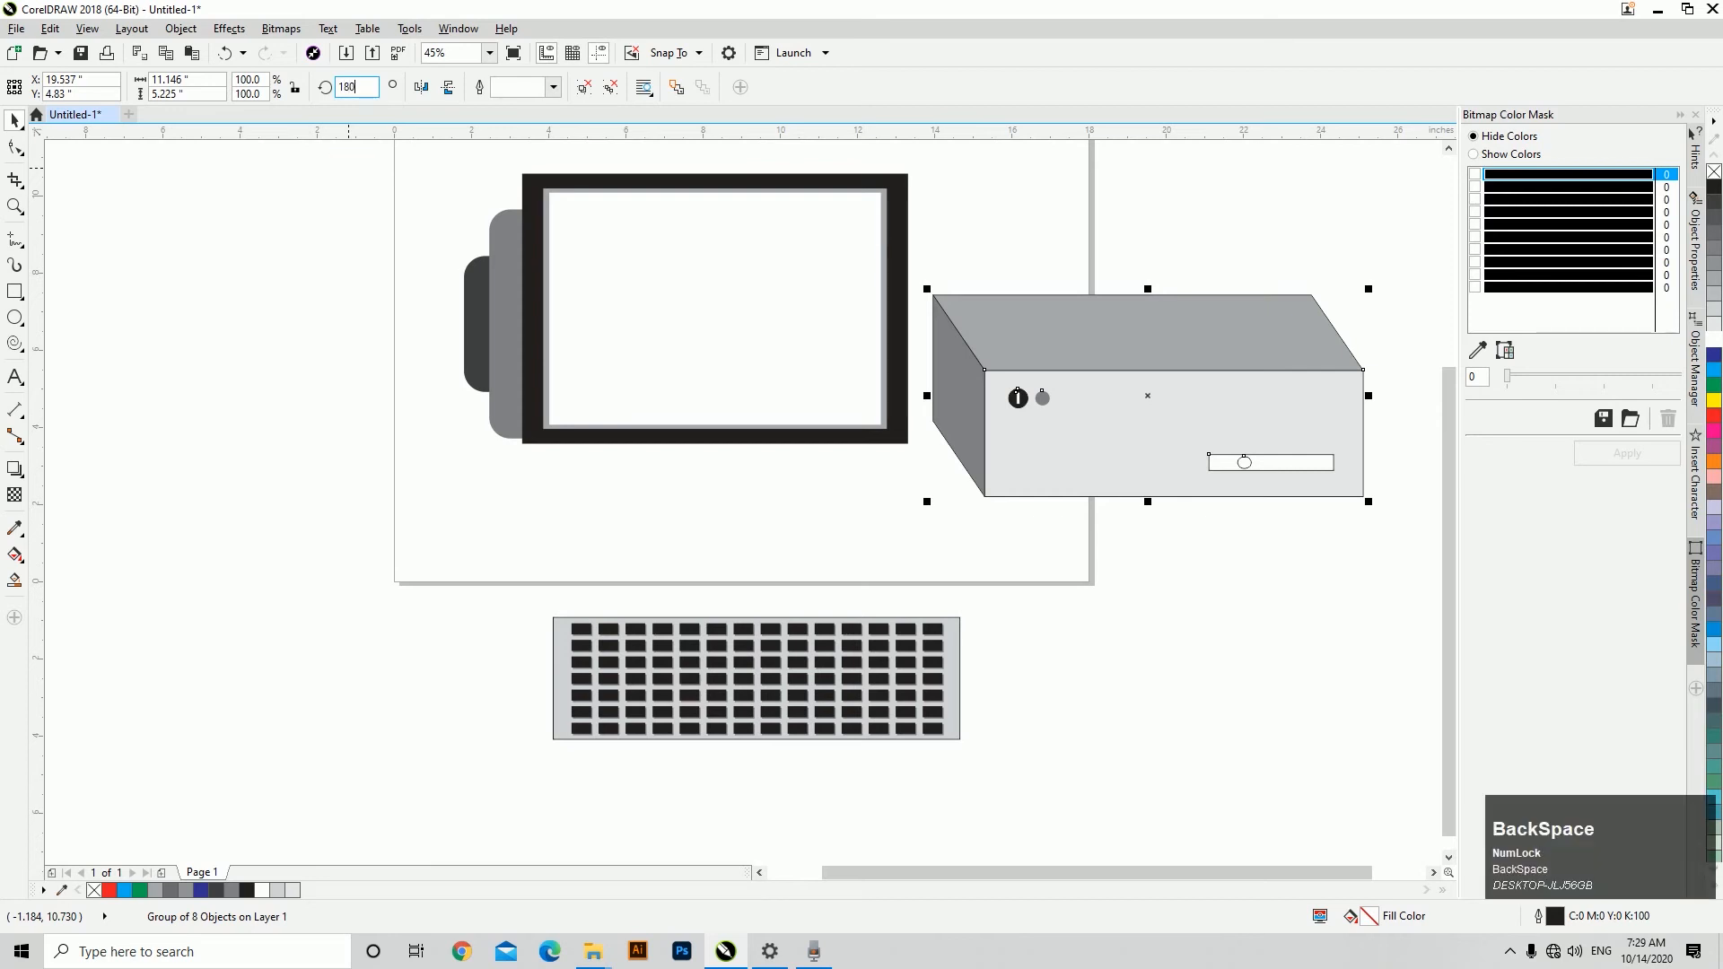
key(Return)
key(ctrl+z)
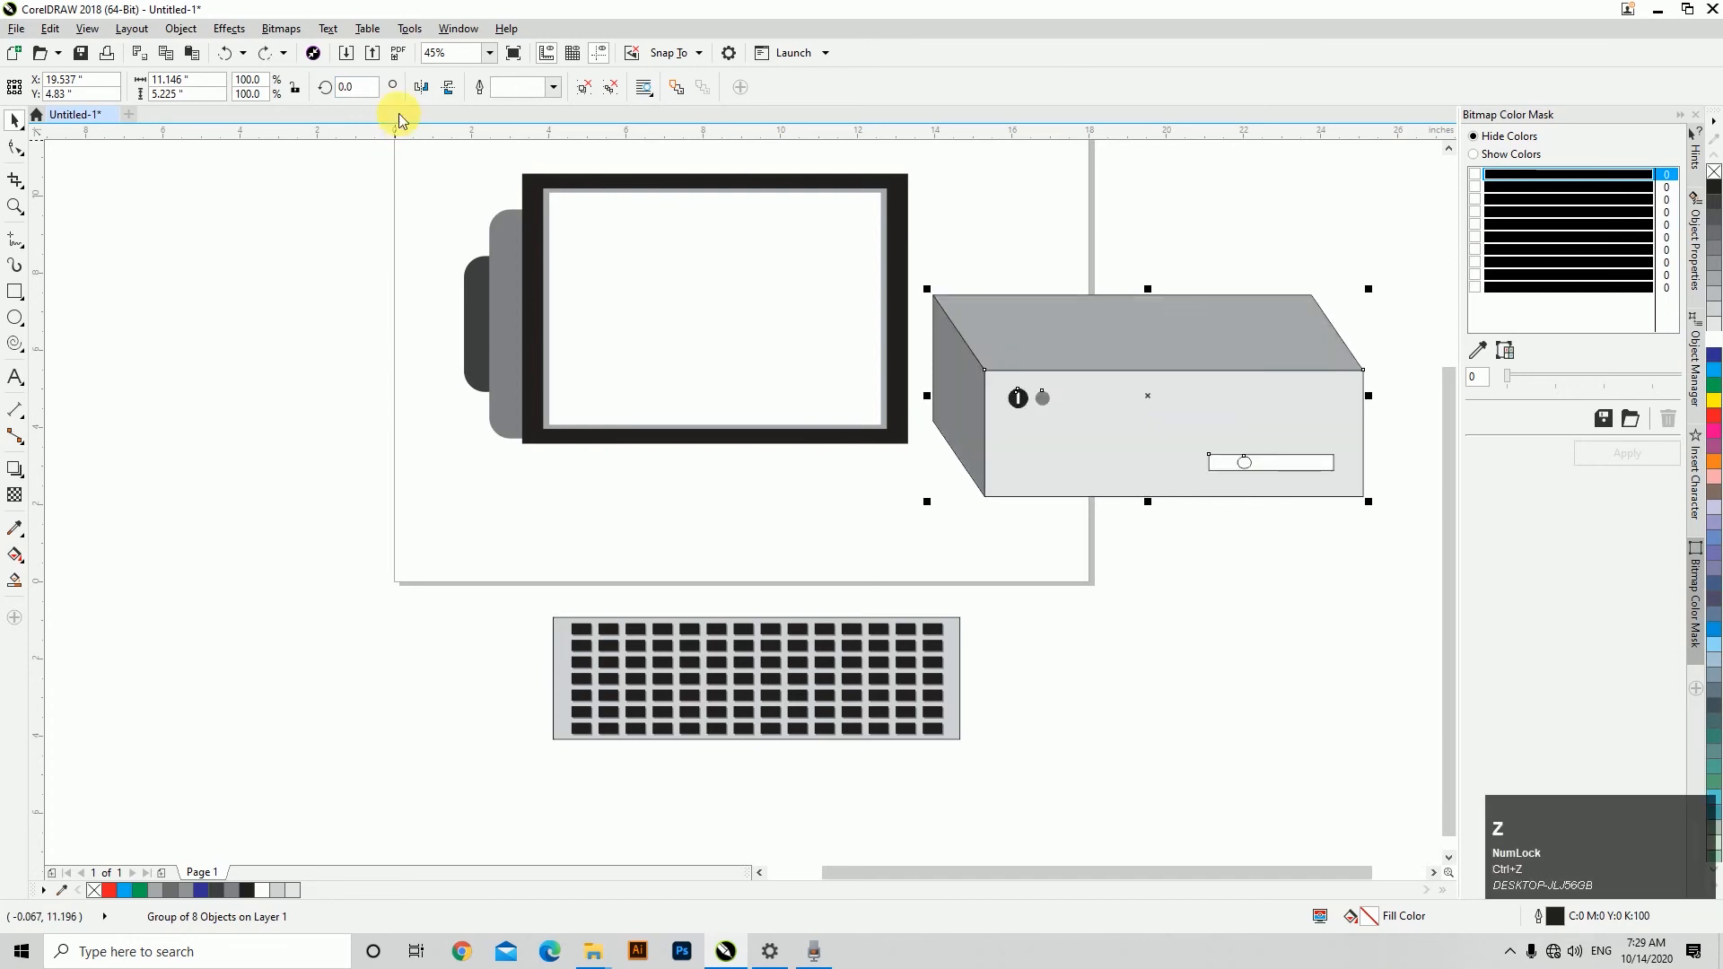
Try rotating the box group by 90 degrees and undo the rotation.
click(362, 88)
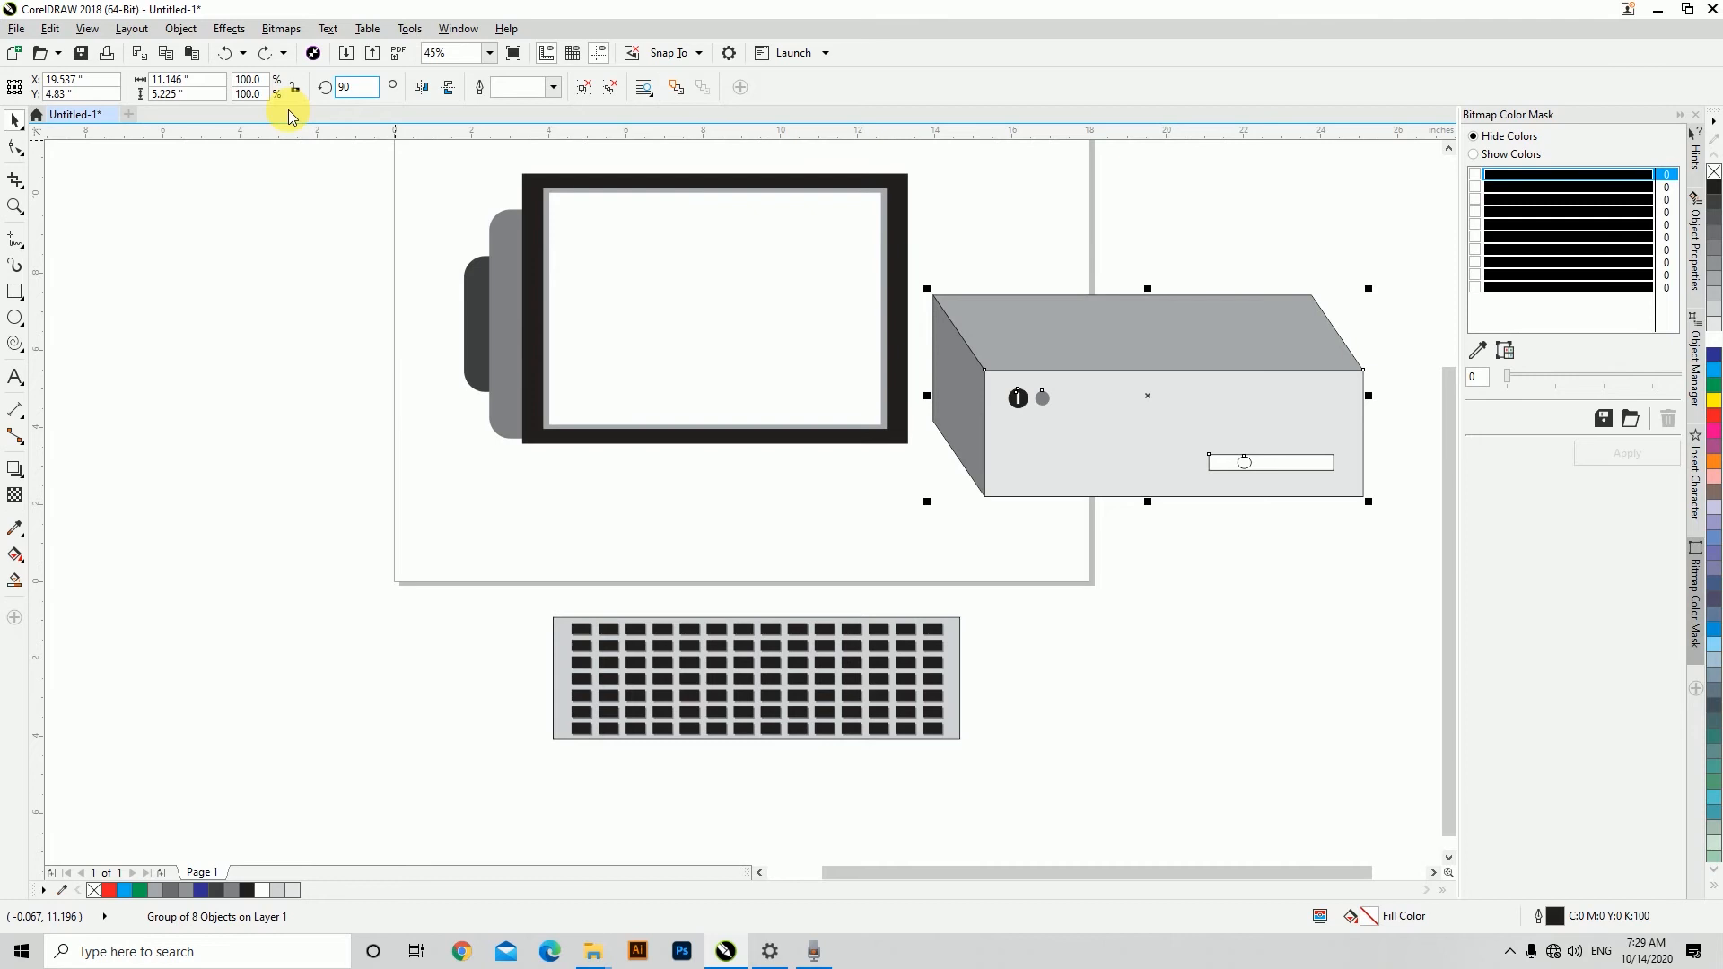
key(Return)
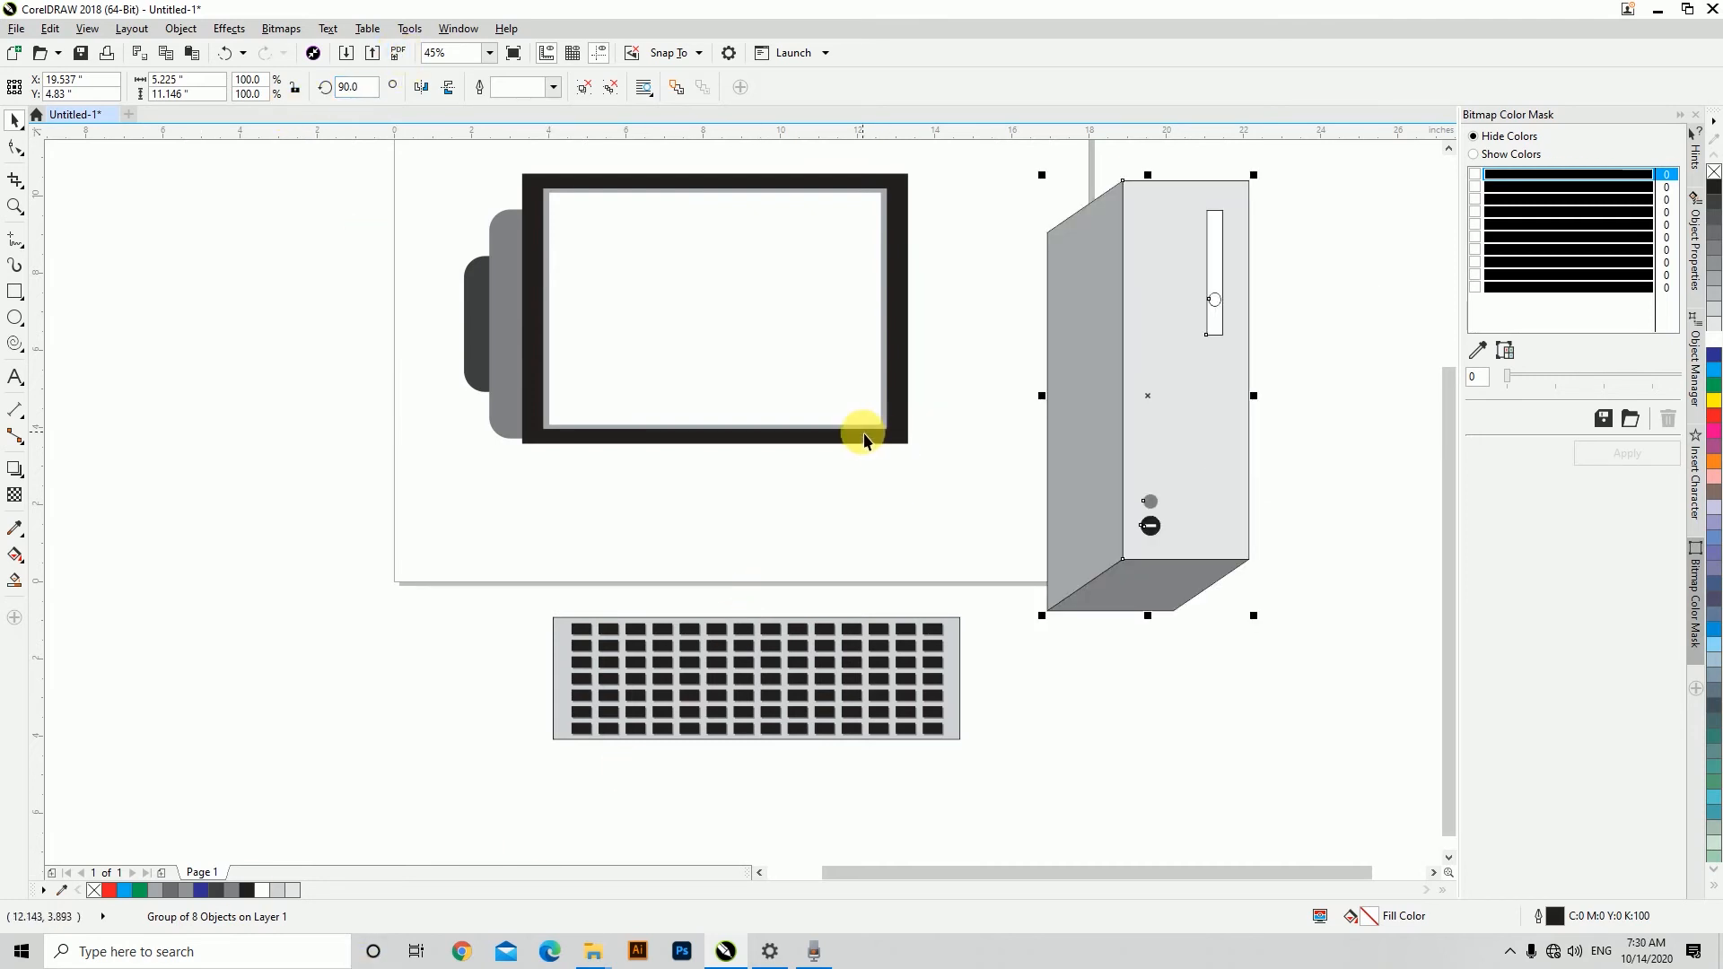
key(ctrl+z)
Try rotating the box group freehand around its centre and undo the rotation.
click(1092, 675)
click(1087, 435)
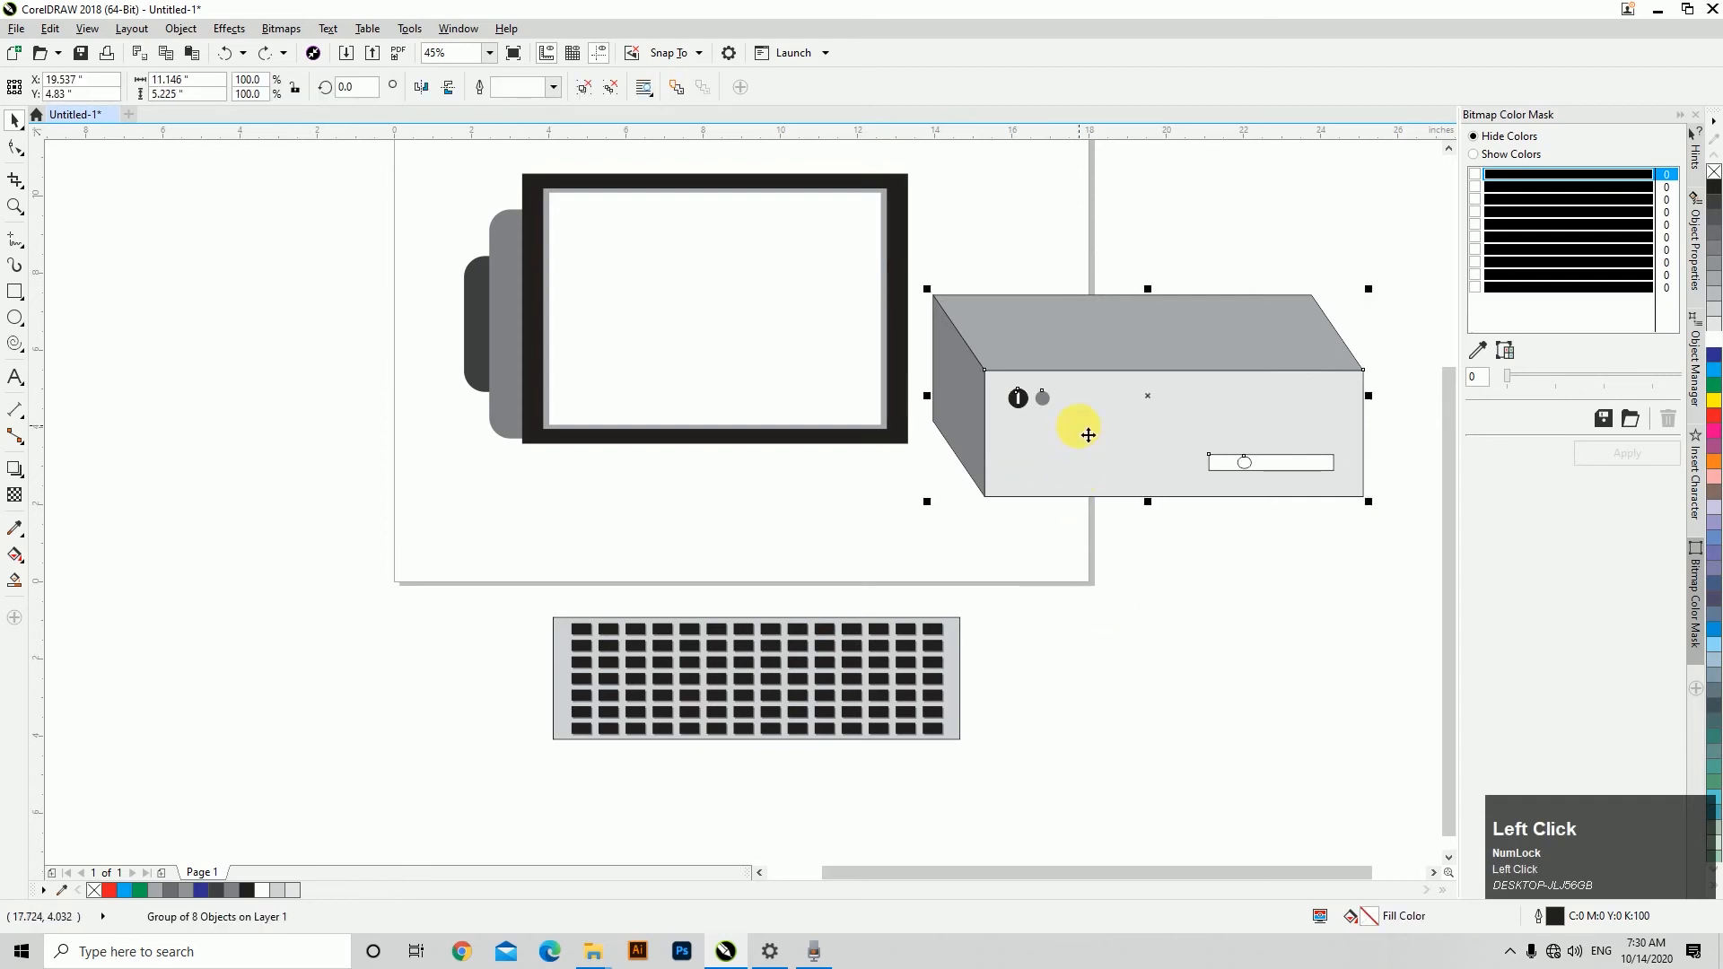
click(1109, 445)
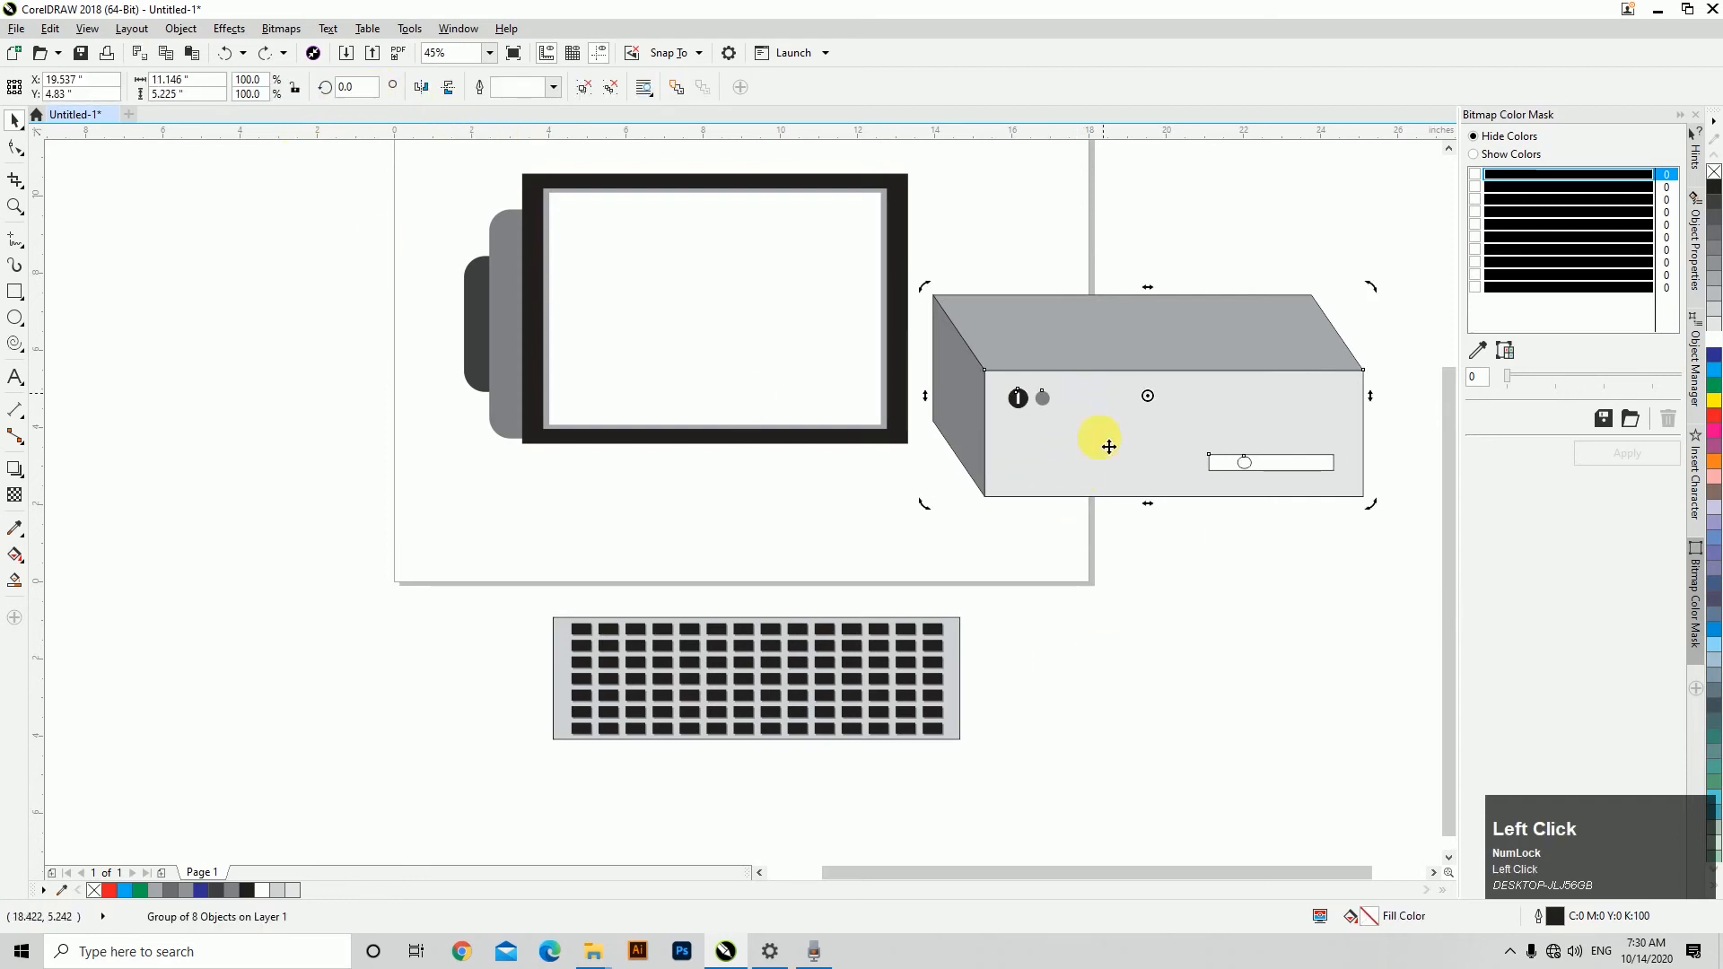
click(1131, 446)
click(1166, 428)
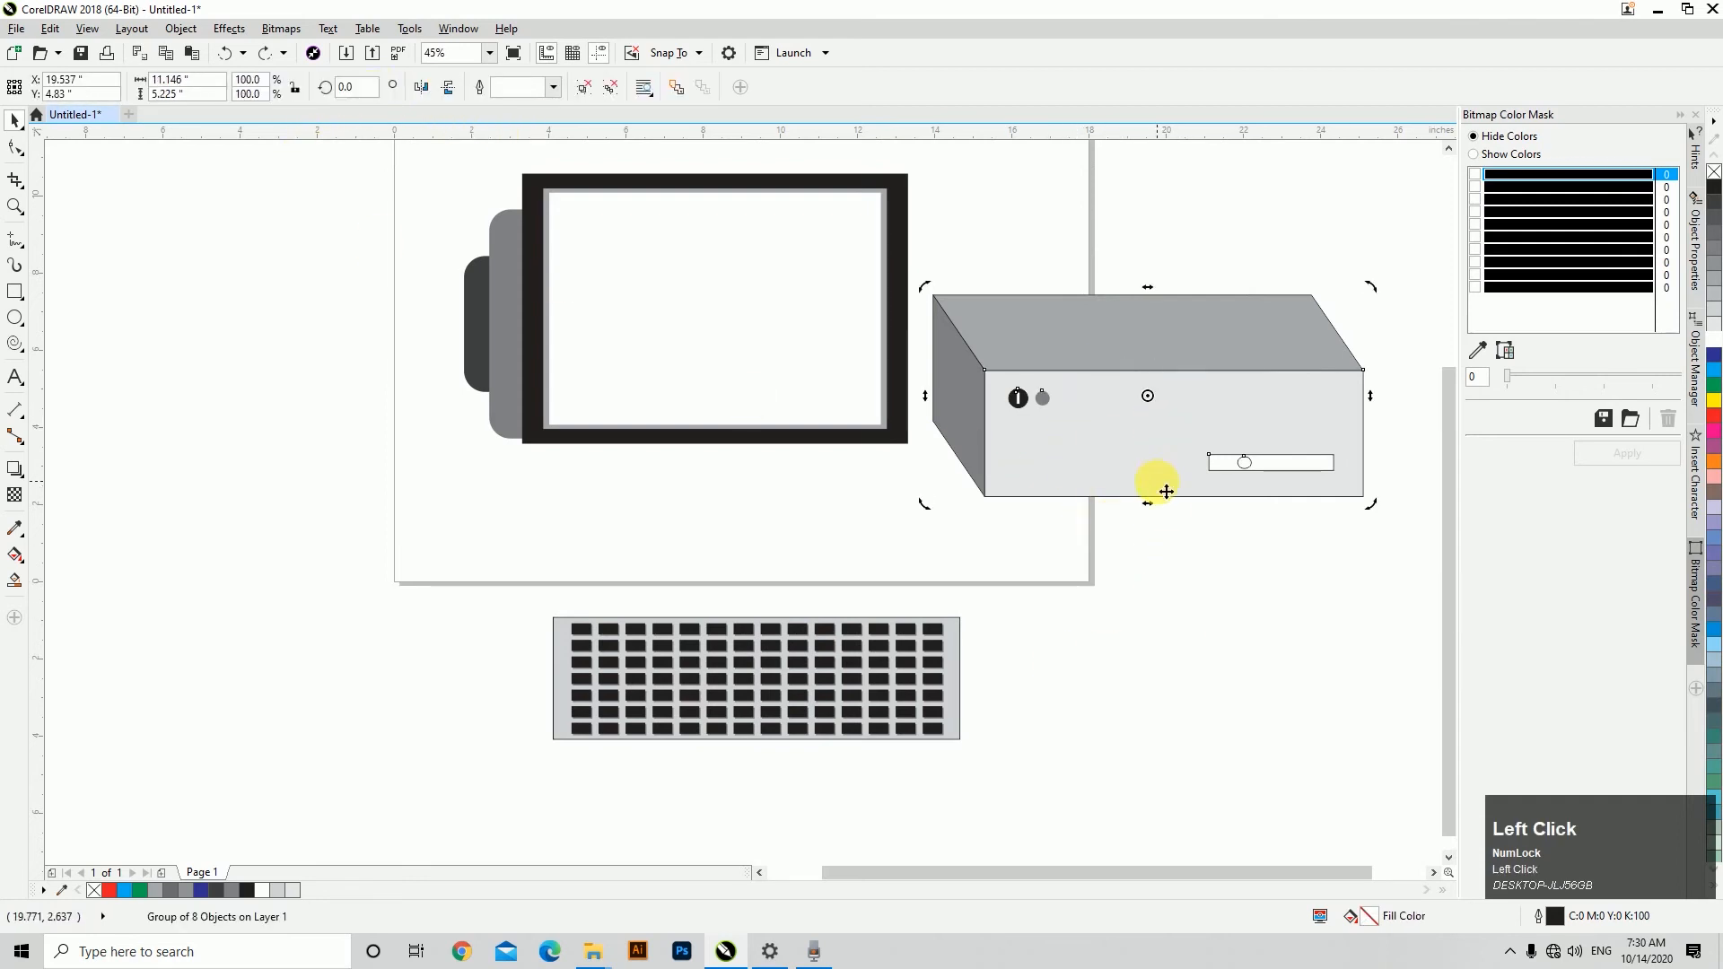
drag(1380, 518, 1276, 260)
key(ctrl+z)
Try rotating the box group freehand in constrained angle steps to 270 degrees, and undo the rotation.
click(1192, 730)
click(1182, 414)
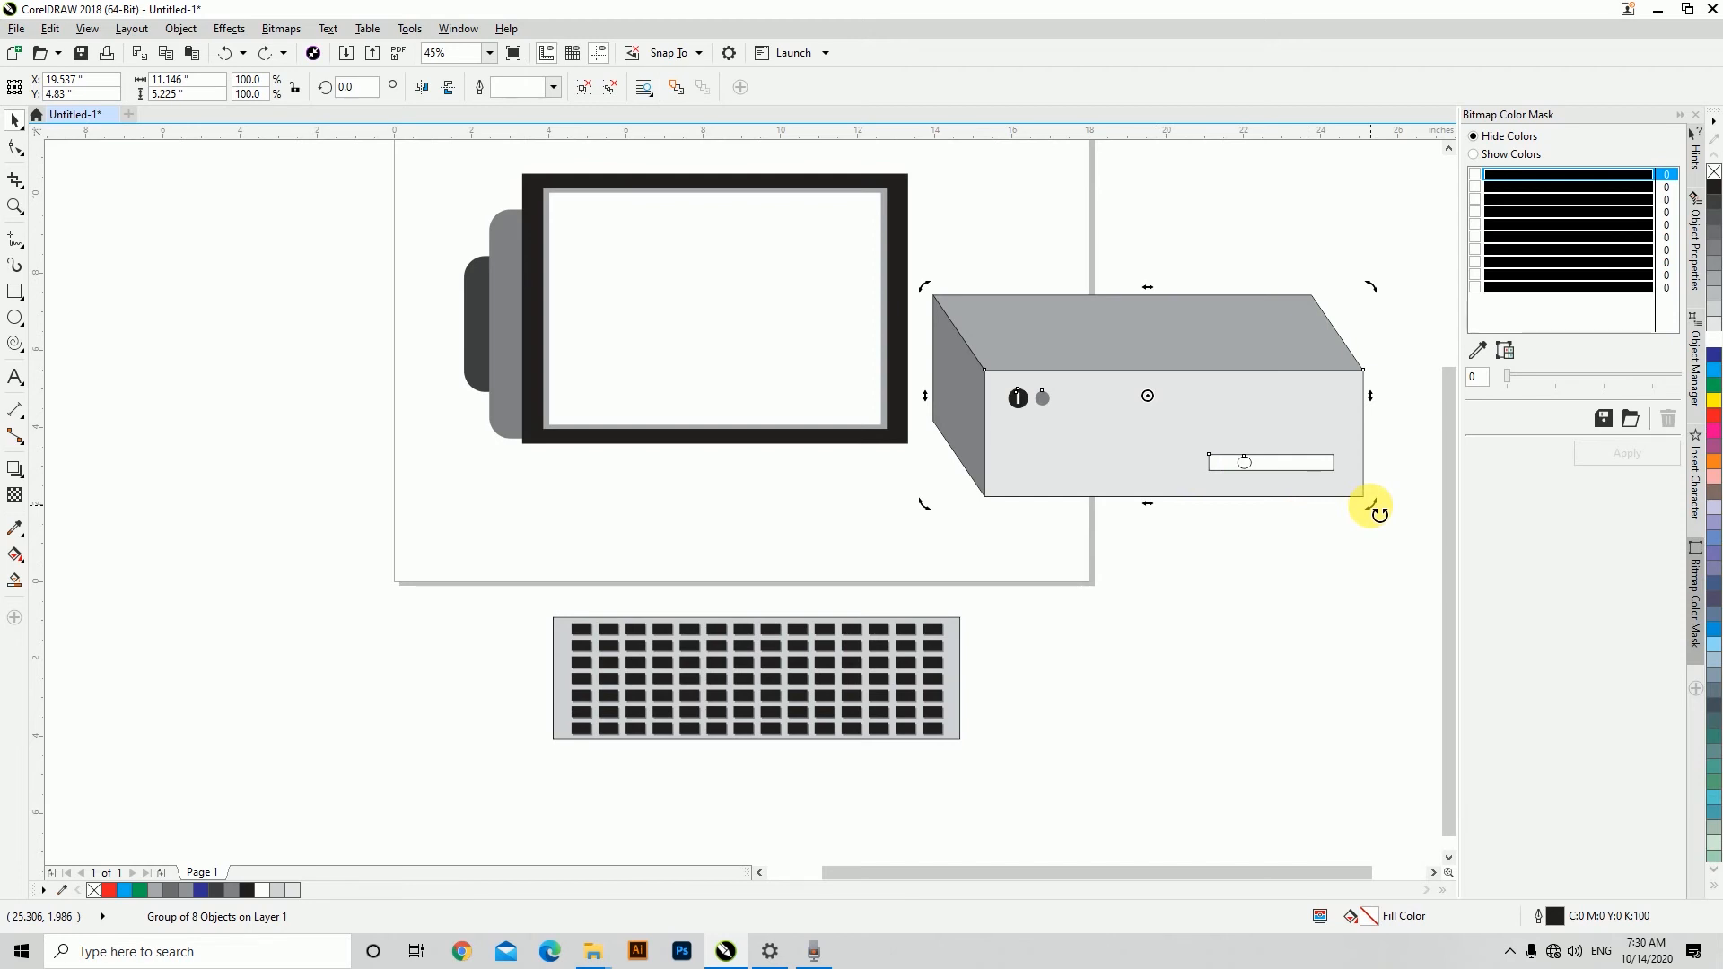
drag(1373, 507, 1254, 221)
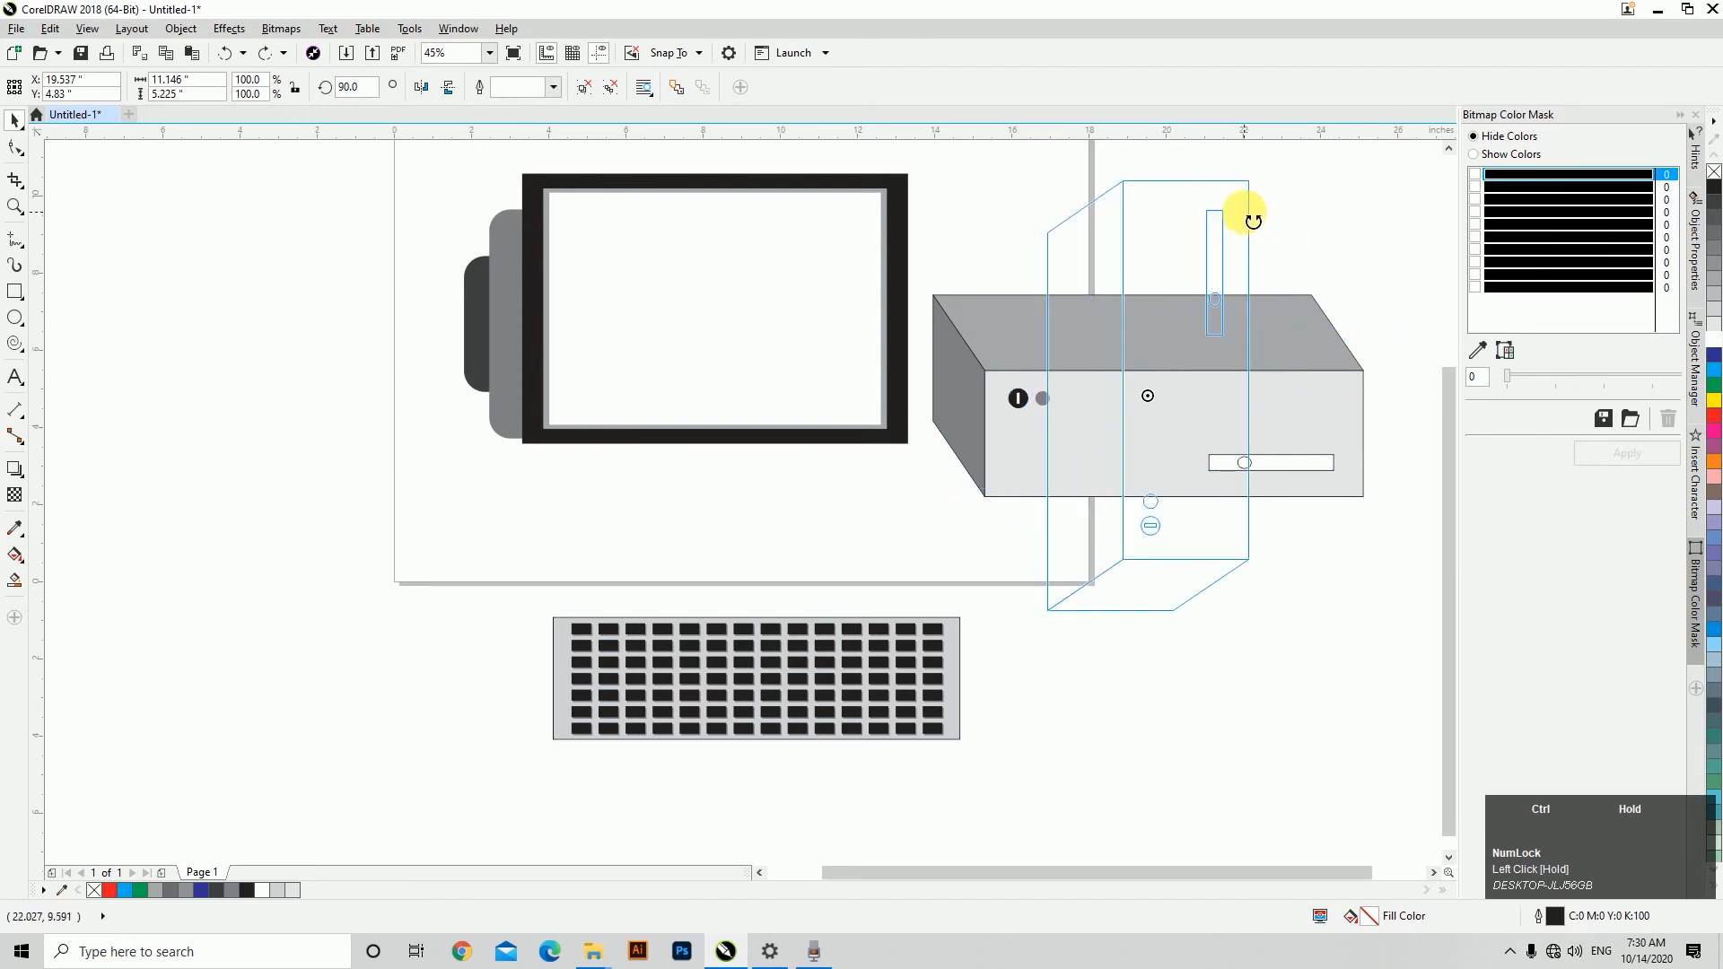
drag(1253, 221, 1058, 618)
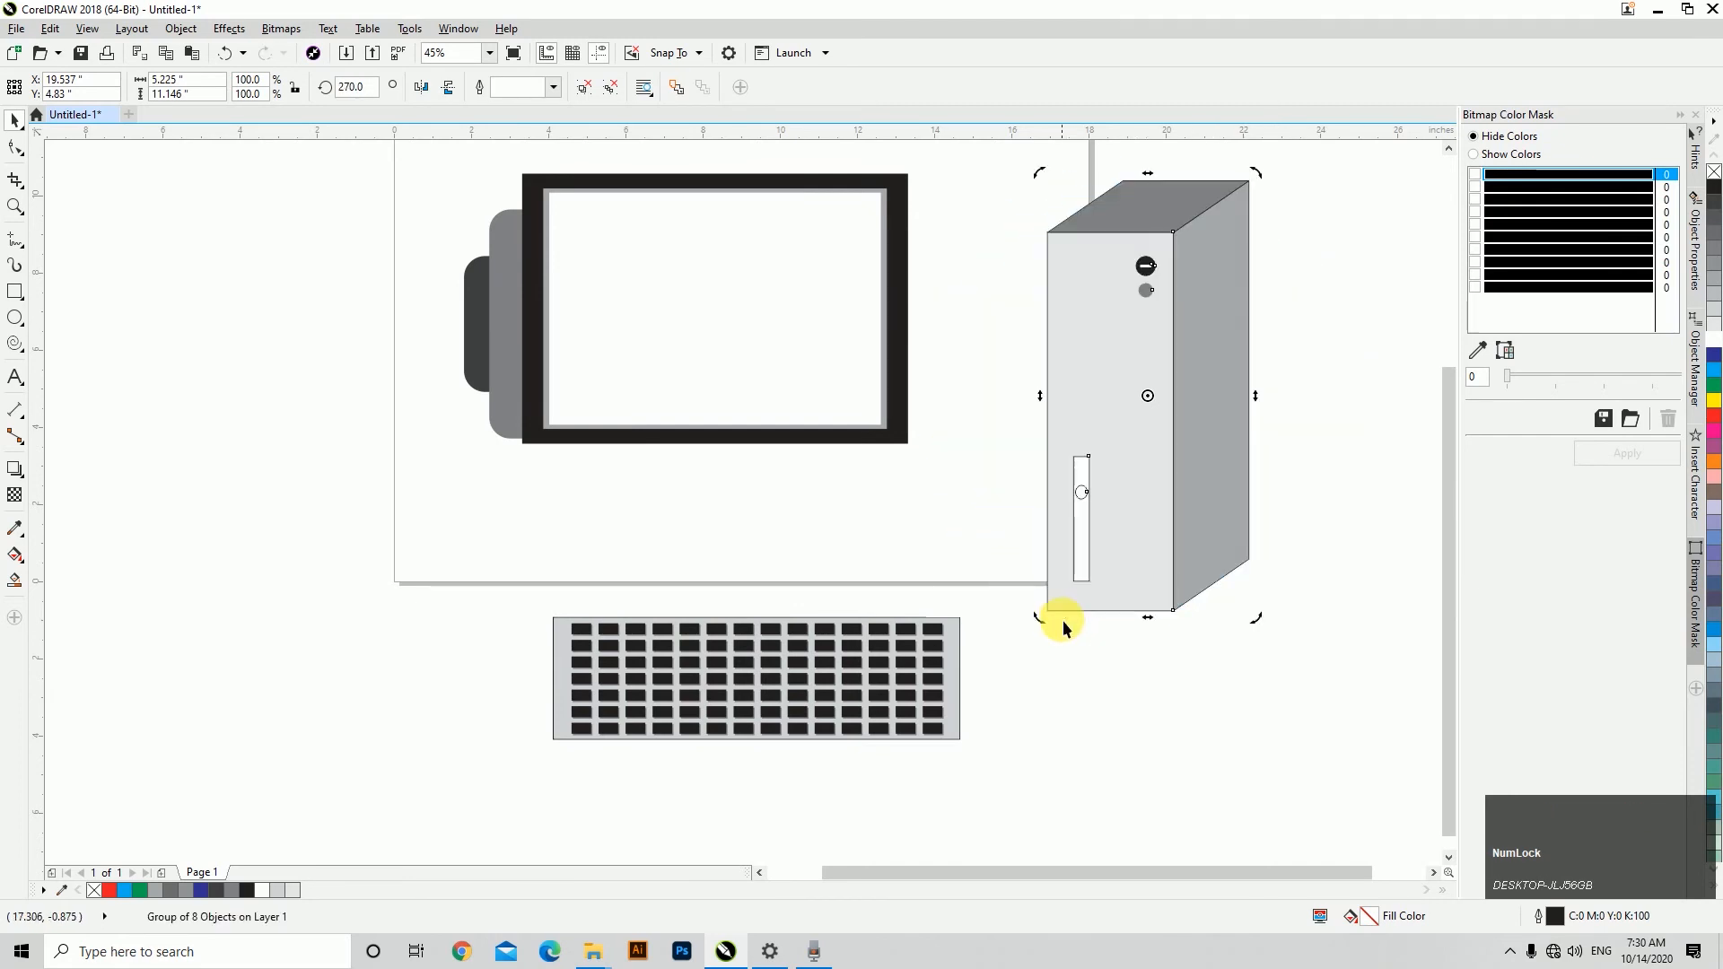
click(1159, 718)
key(ctrl+z)
click(1156, 723)
click(1127, 402)
click(1197, 605)
click(1103, 401)
click(1169, 649)
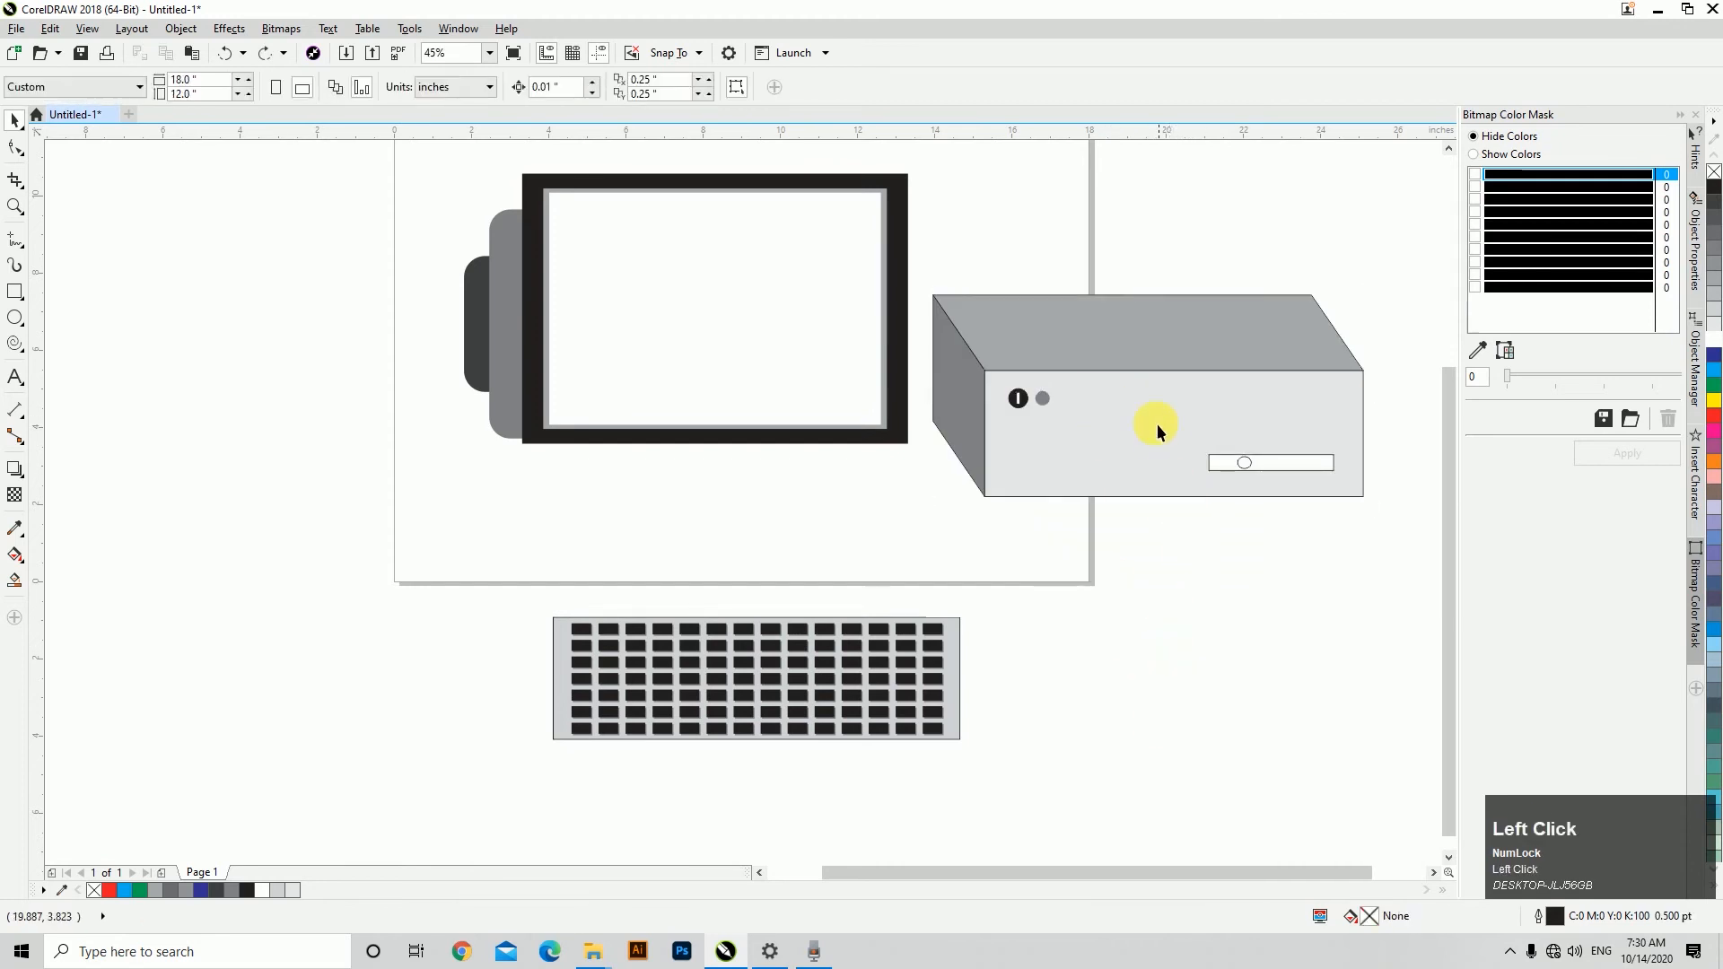
click(1149, 406)
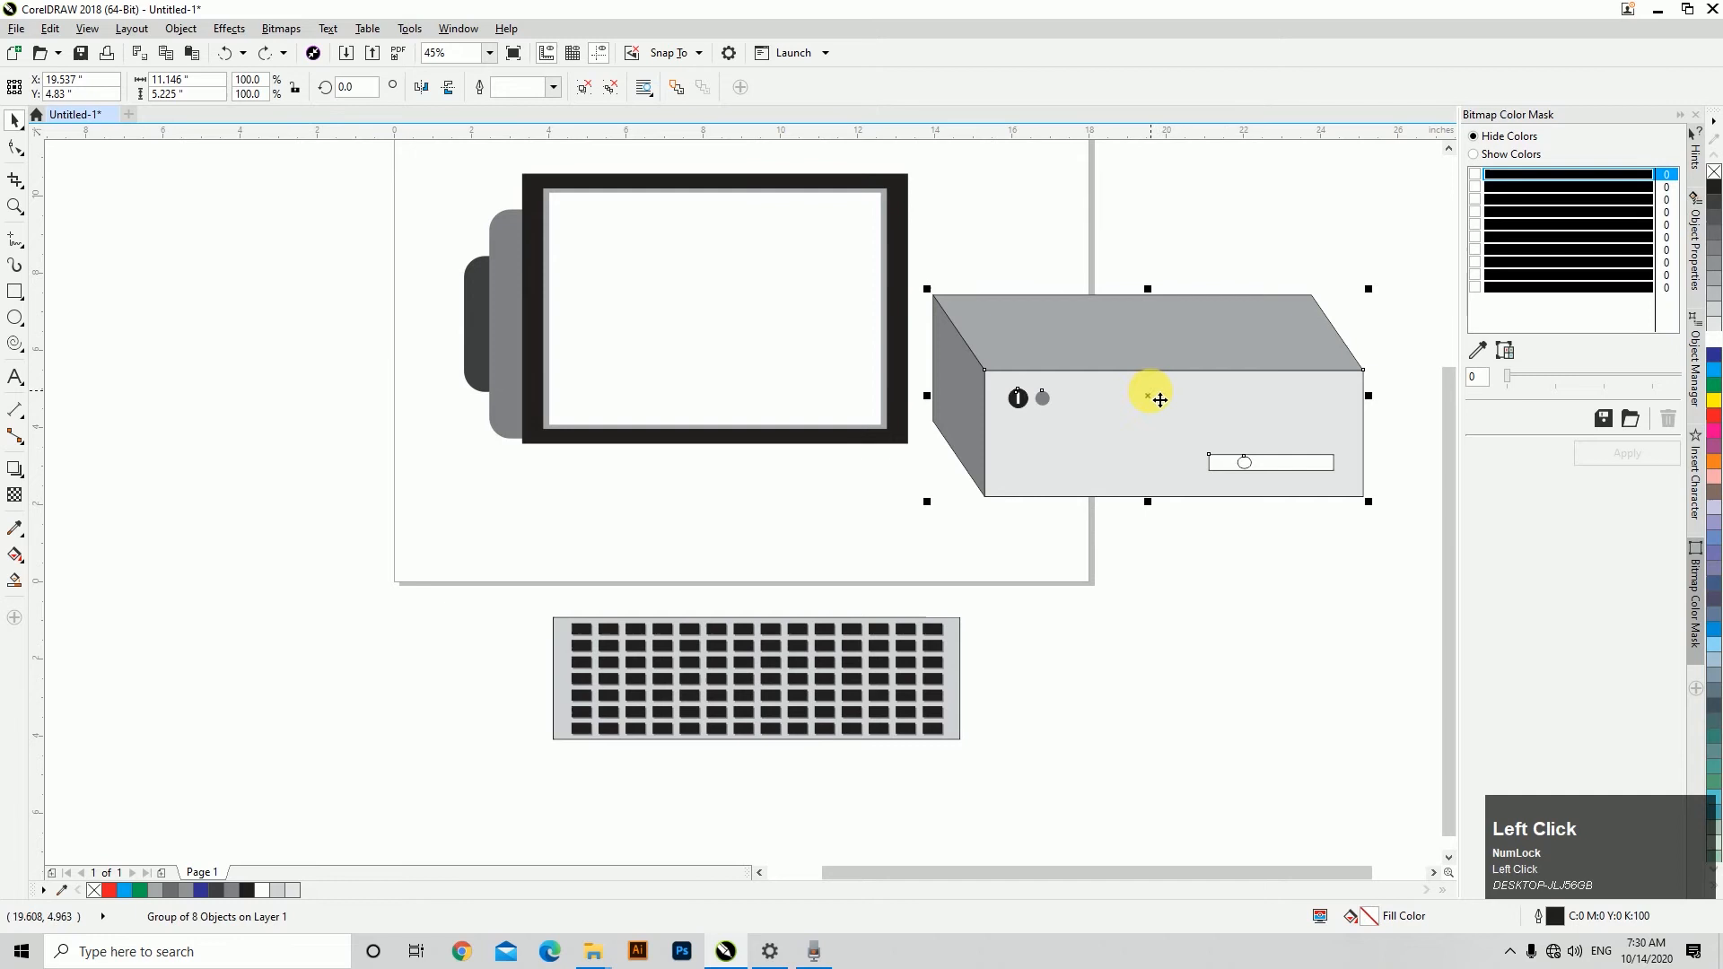
click(1213, 589)
Rotate the box group around its centre to 270 degrees in constrained steps so it stands upright.
click(1132, 364)
click(1167, 388)
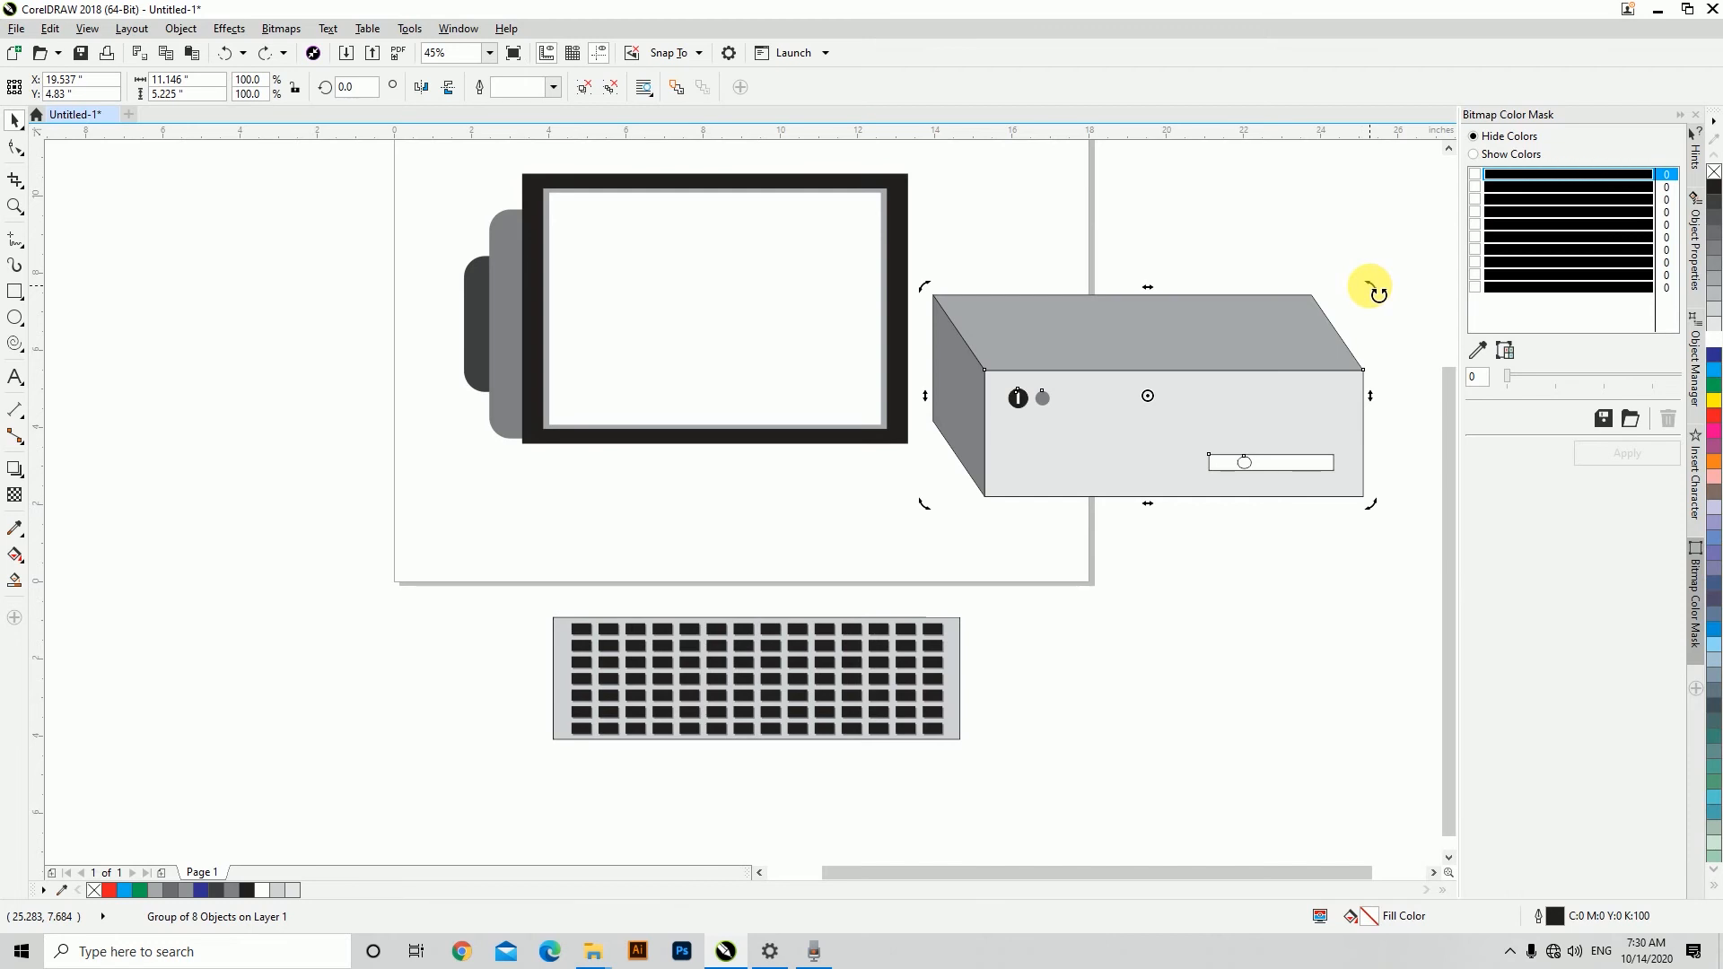
click(1379, 294)
drag(1378, 295, 1282, 652)
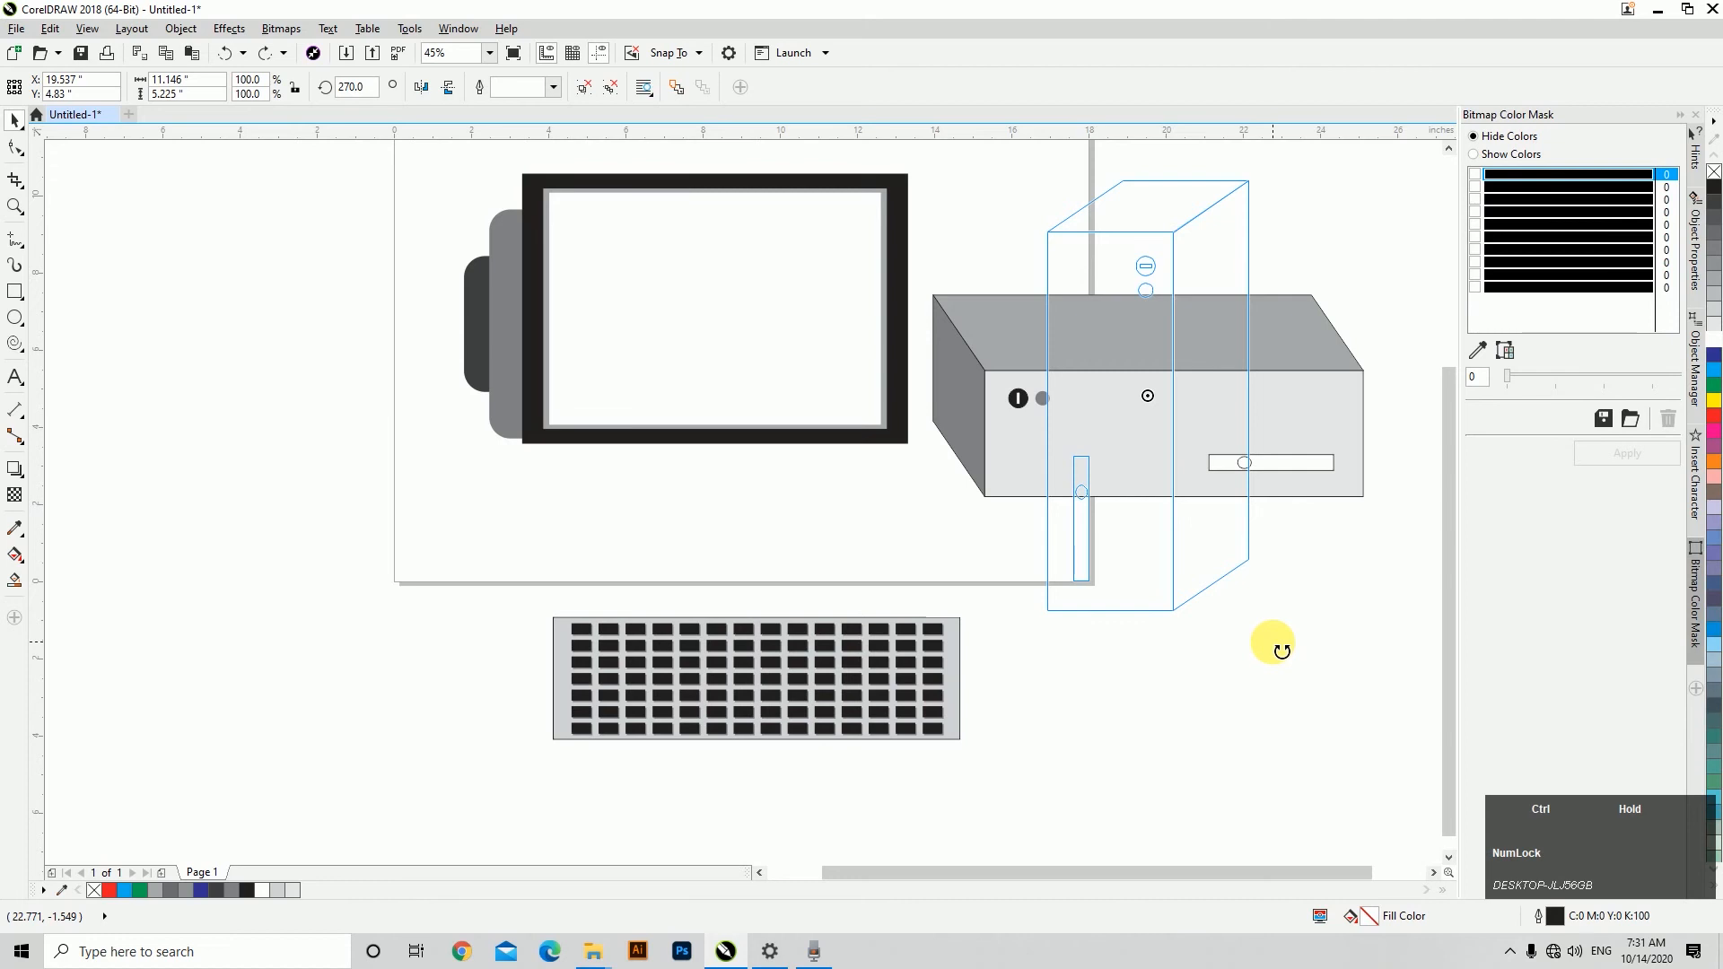
drag(1281, 651, 1273, 643)
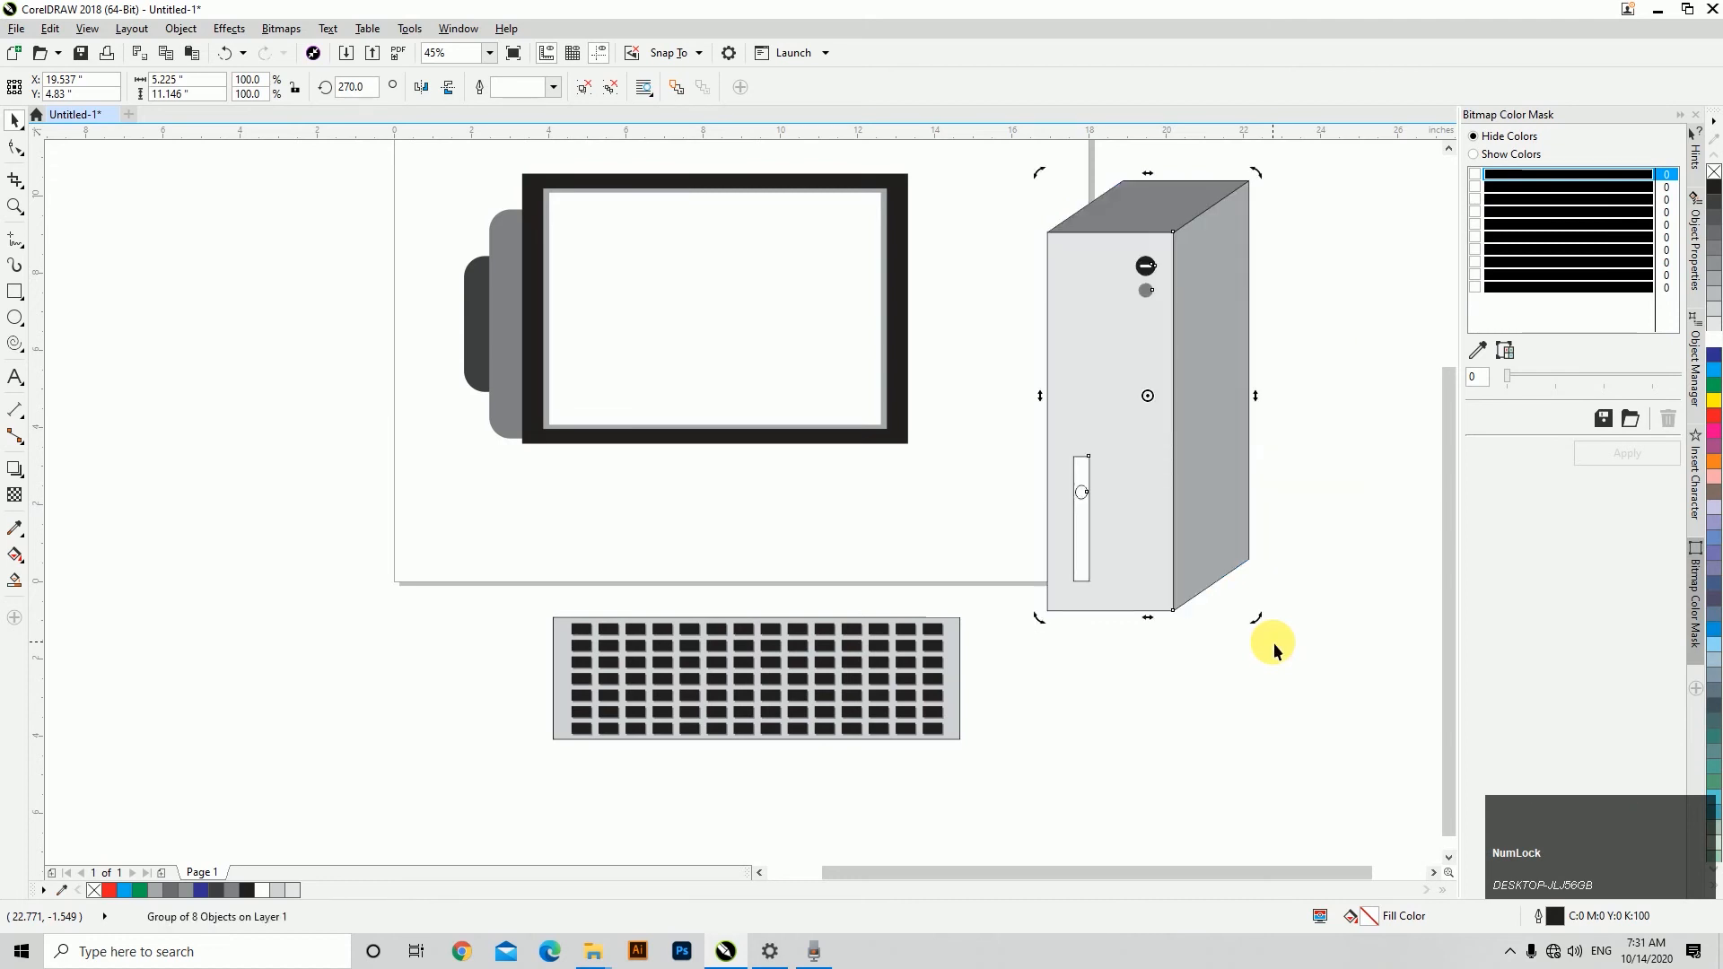
click(1251, 696)
Mirror the upright box group horizontally so its side face points towards the monitor.
click(1127, 330)
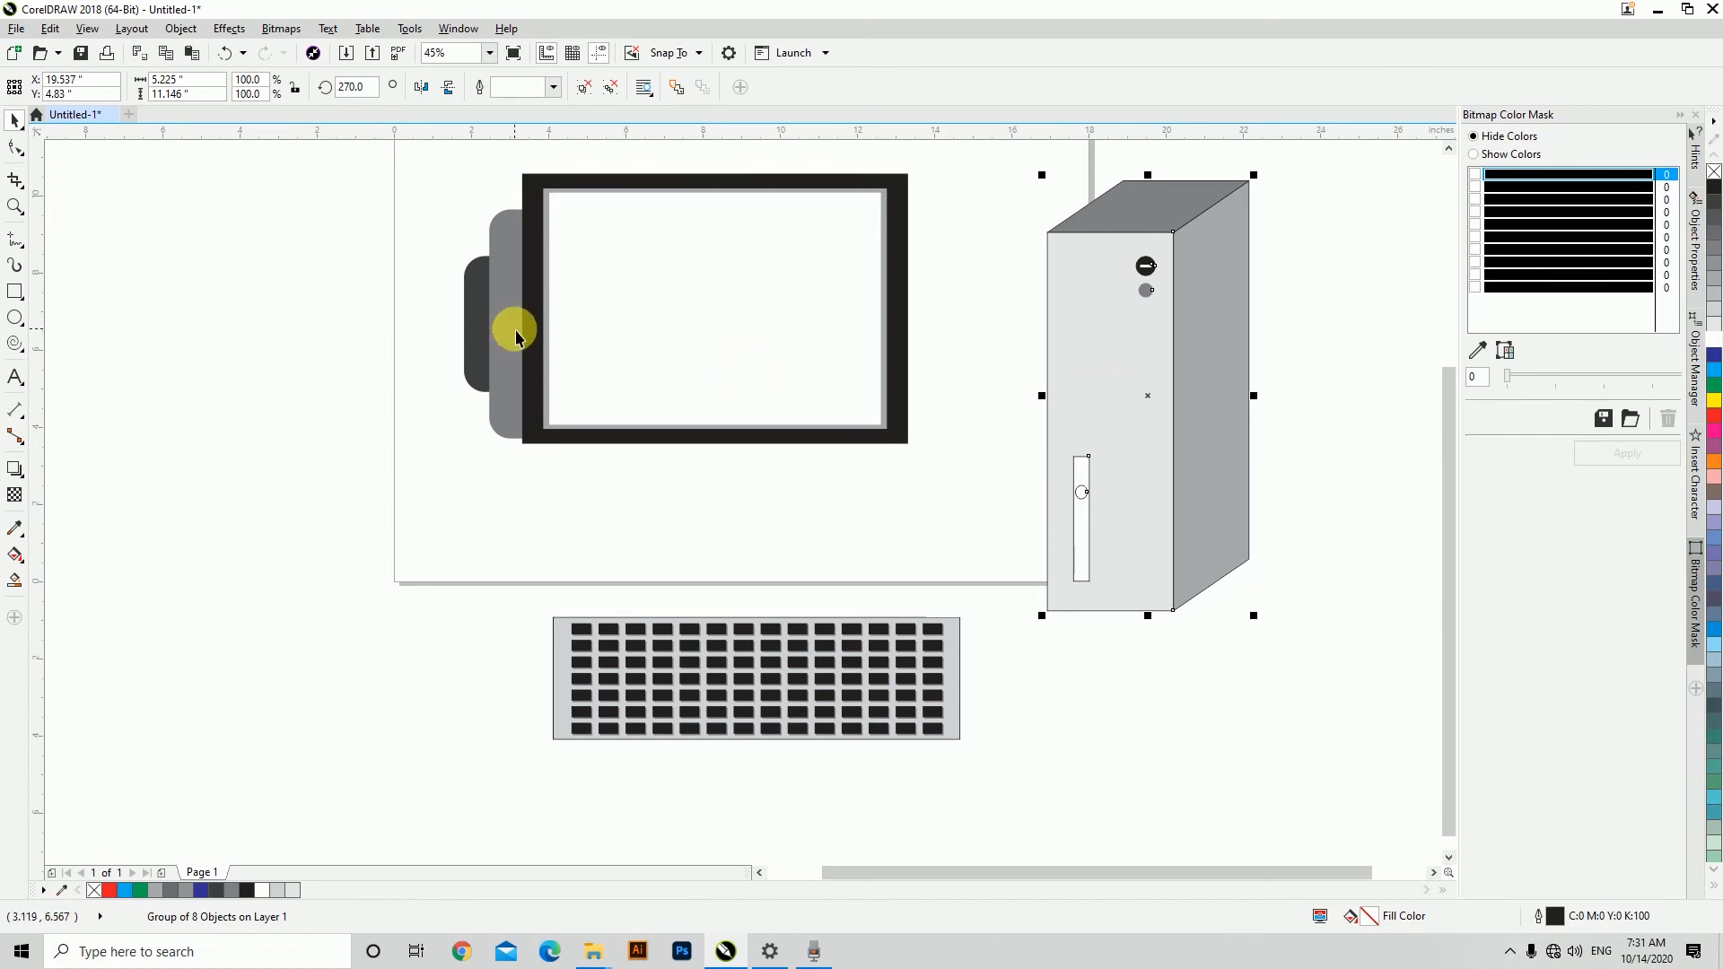
drag(419, 508, 933, 154)
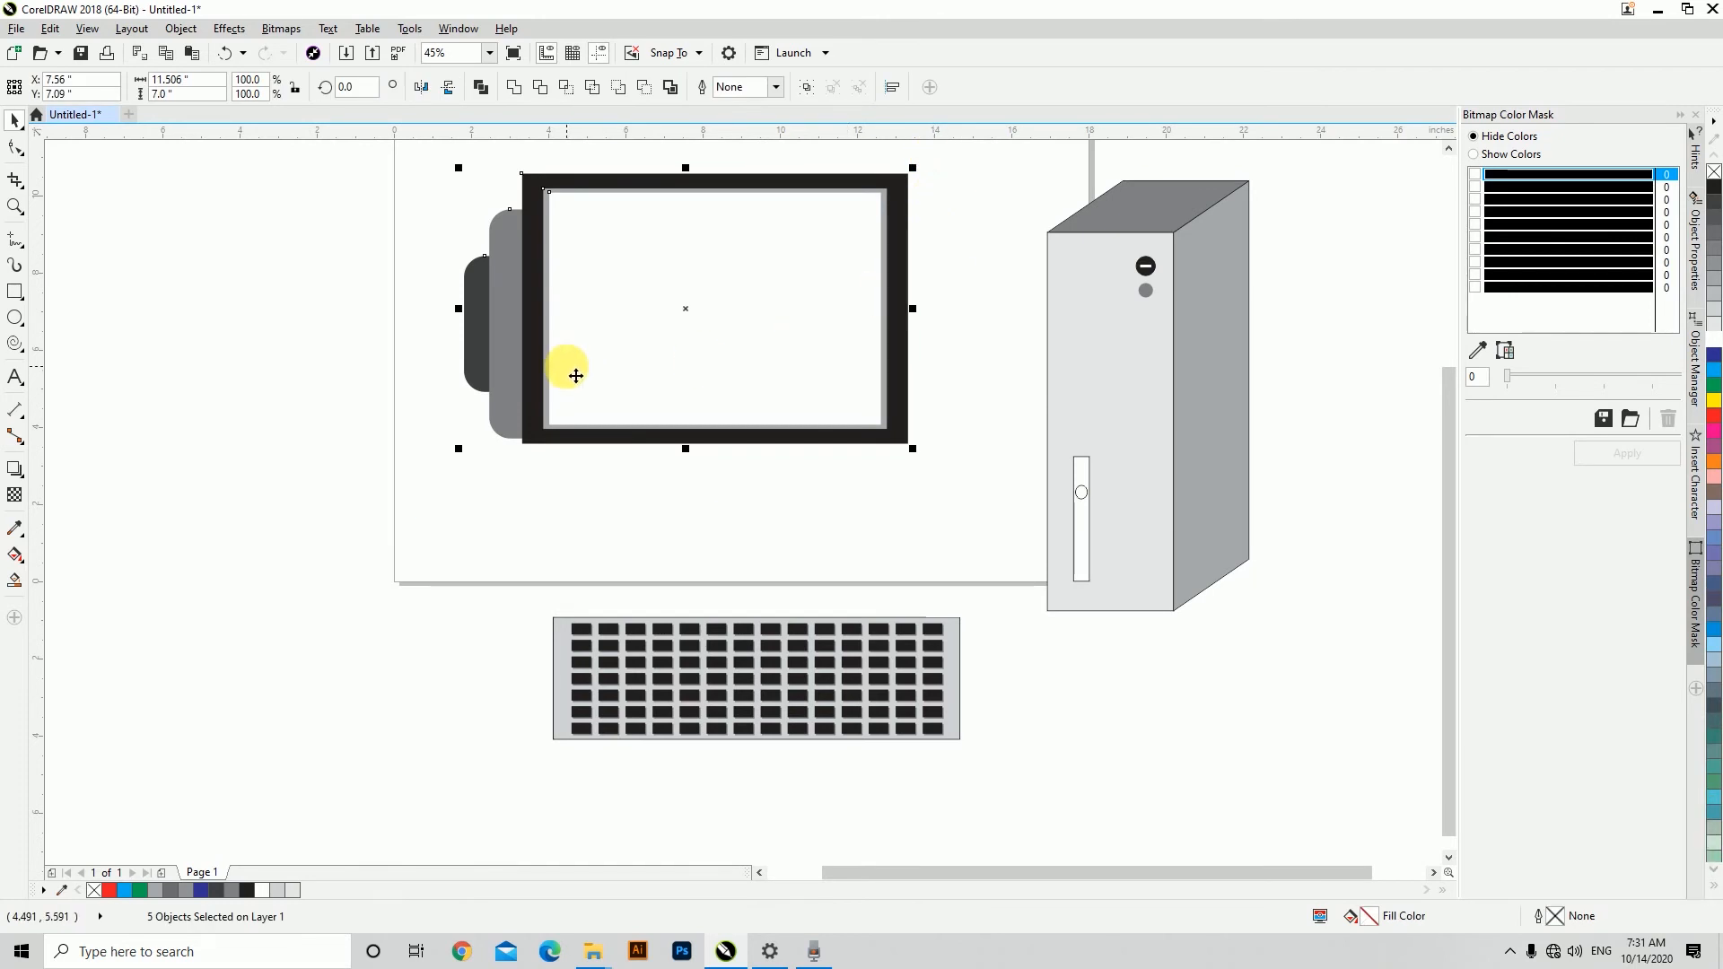
click(1160, 356)
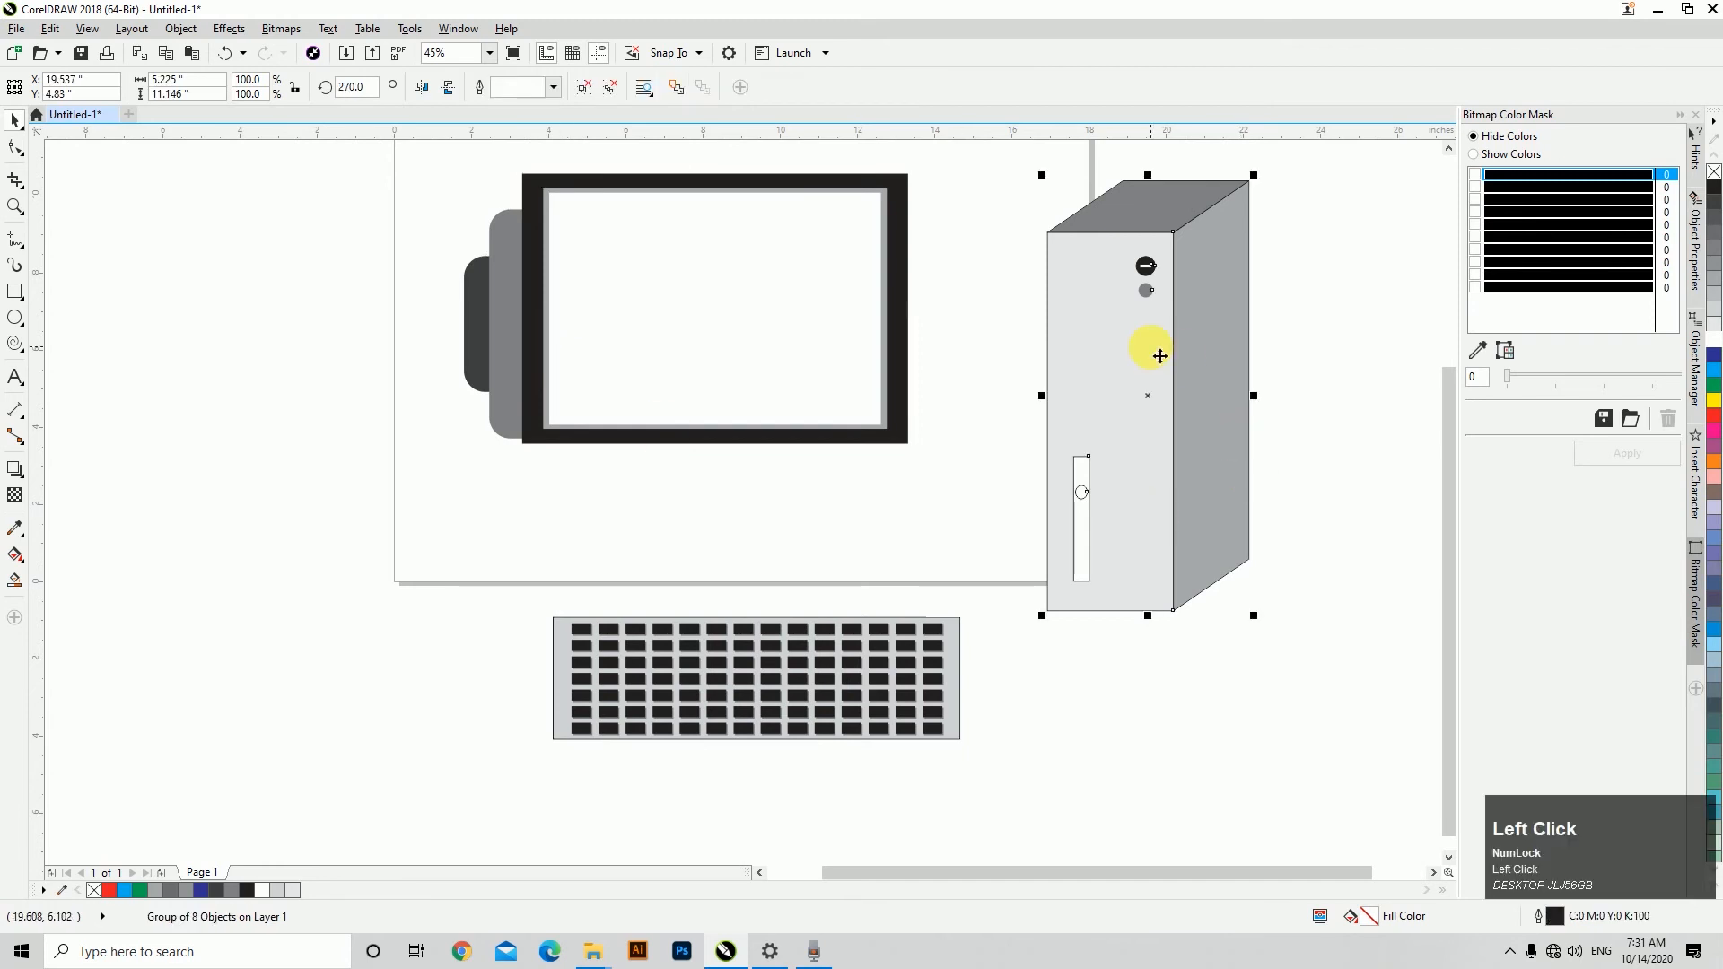
click(422, 89)
click(1083, 587)
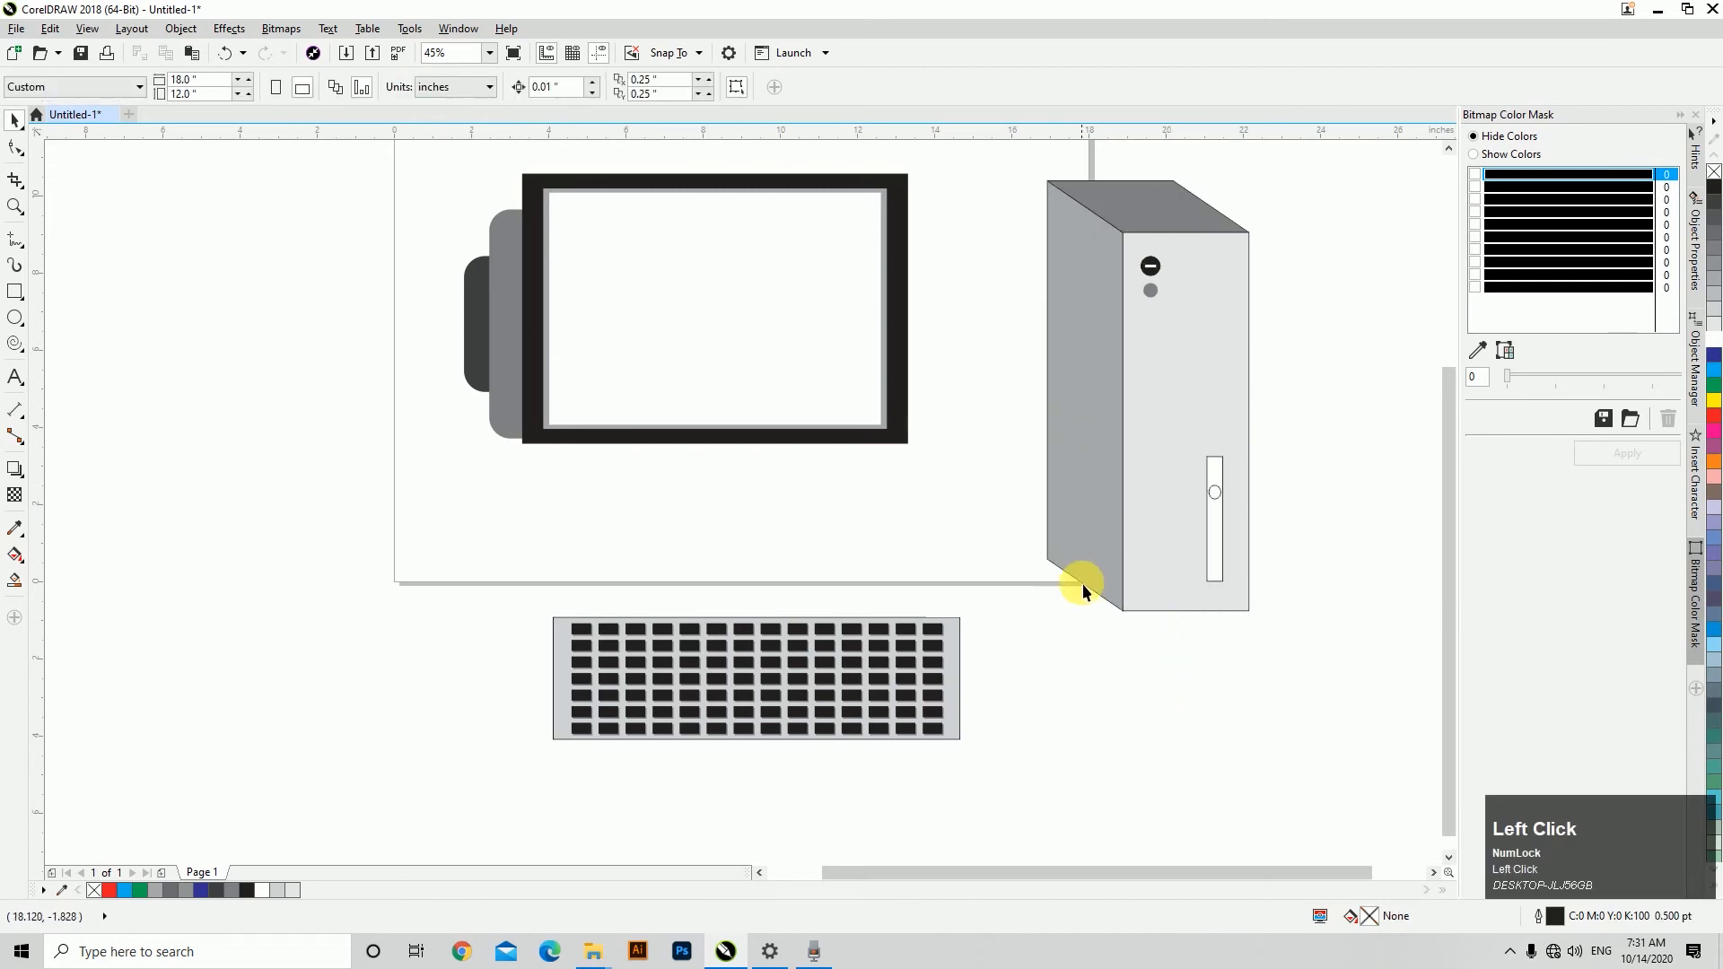
click(1136, 399)
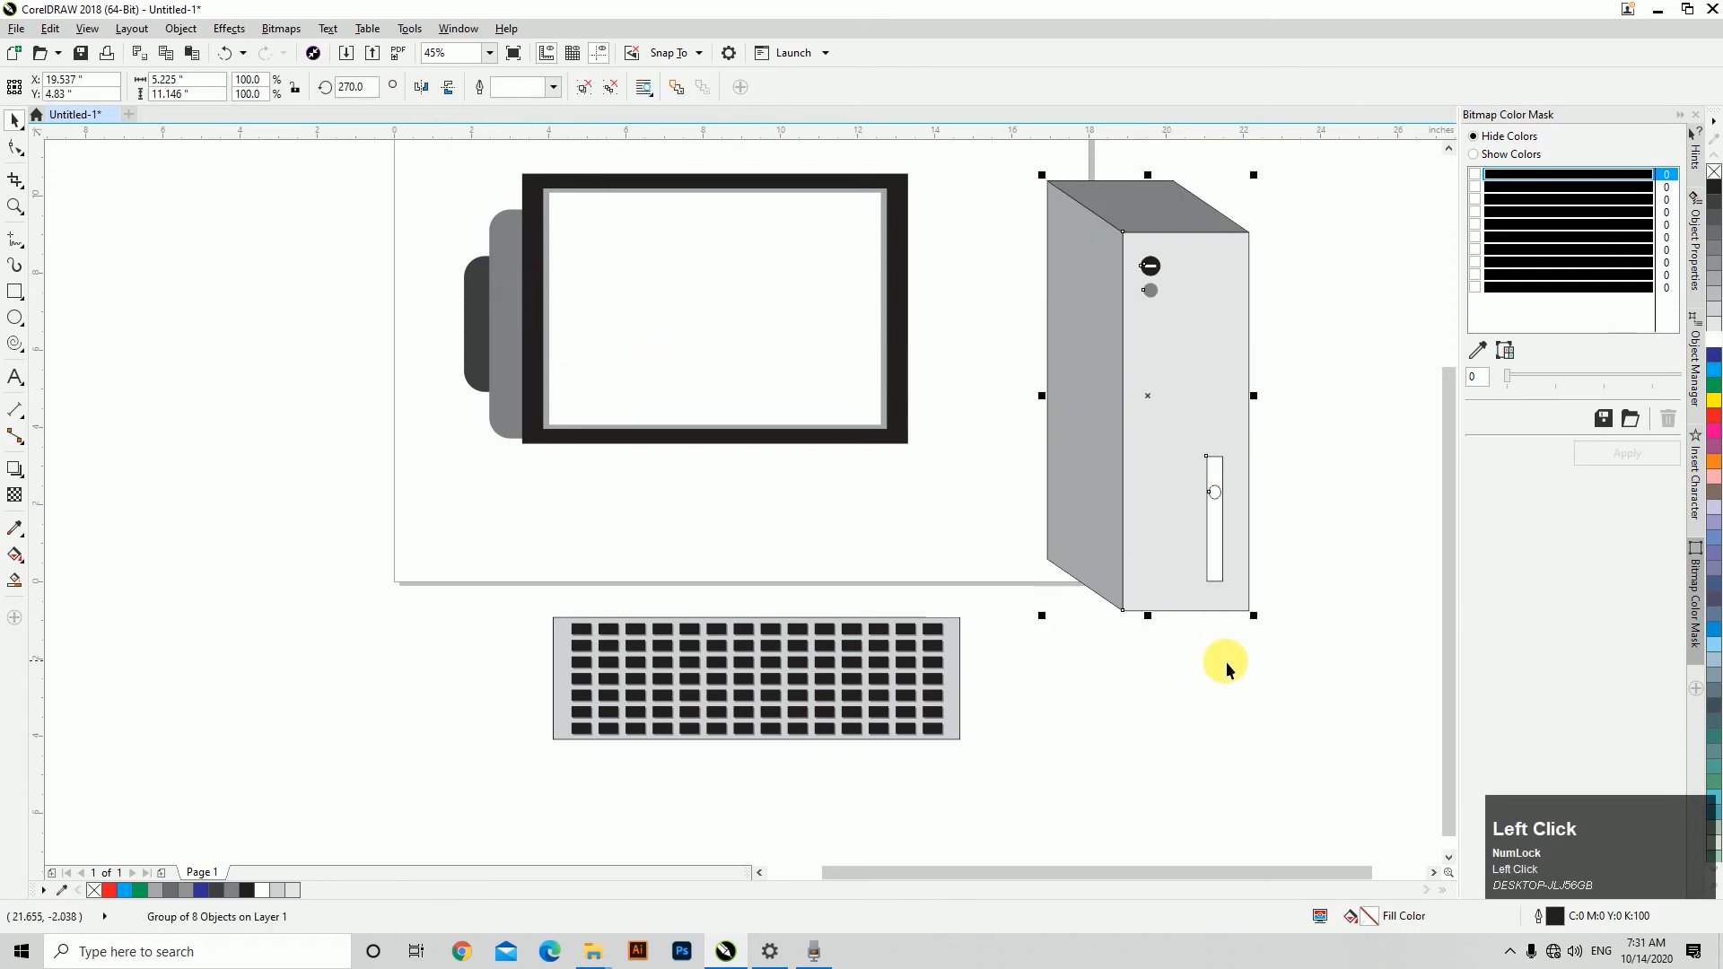
Move the upright tower case next to the monitor's right side and scale it down proportionally.
drag(1175, 572, 1054, 470)
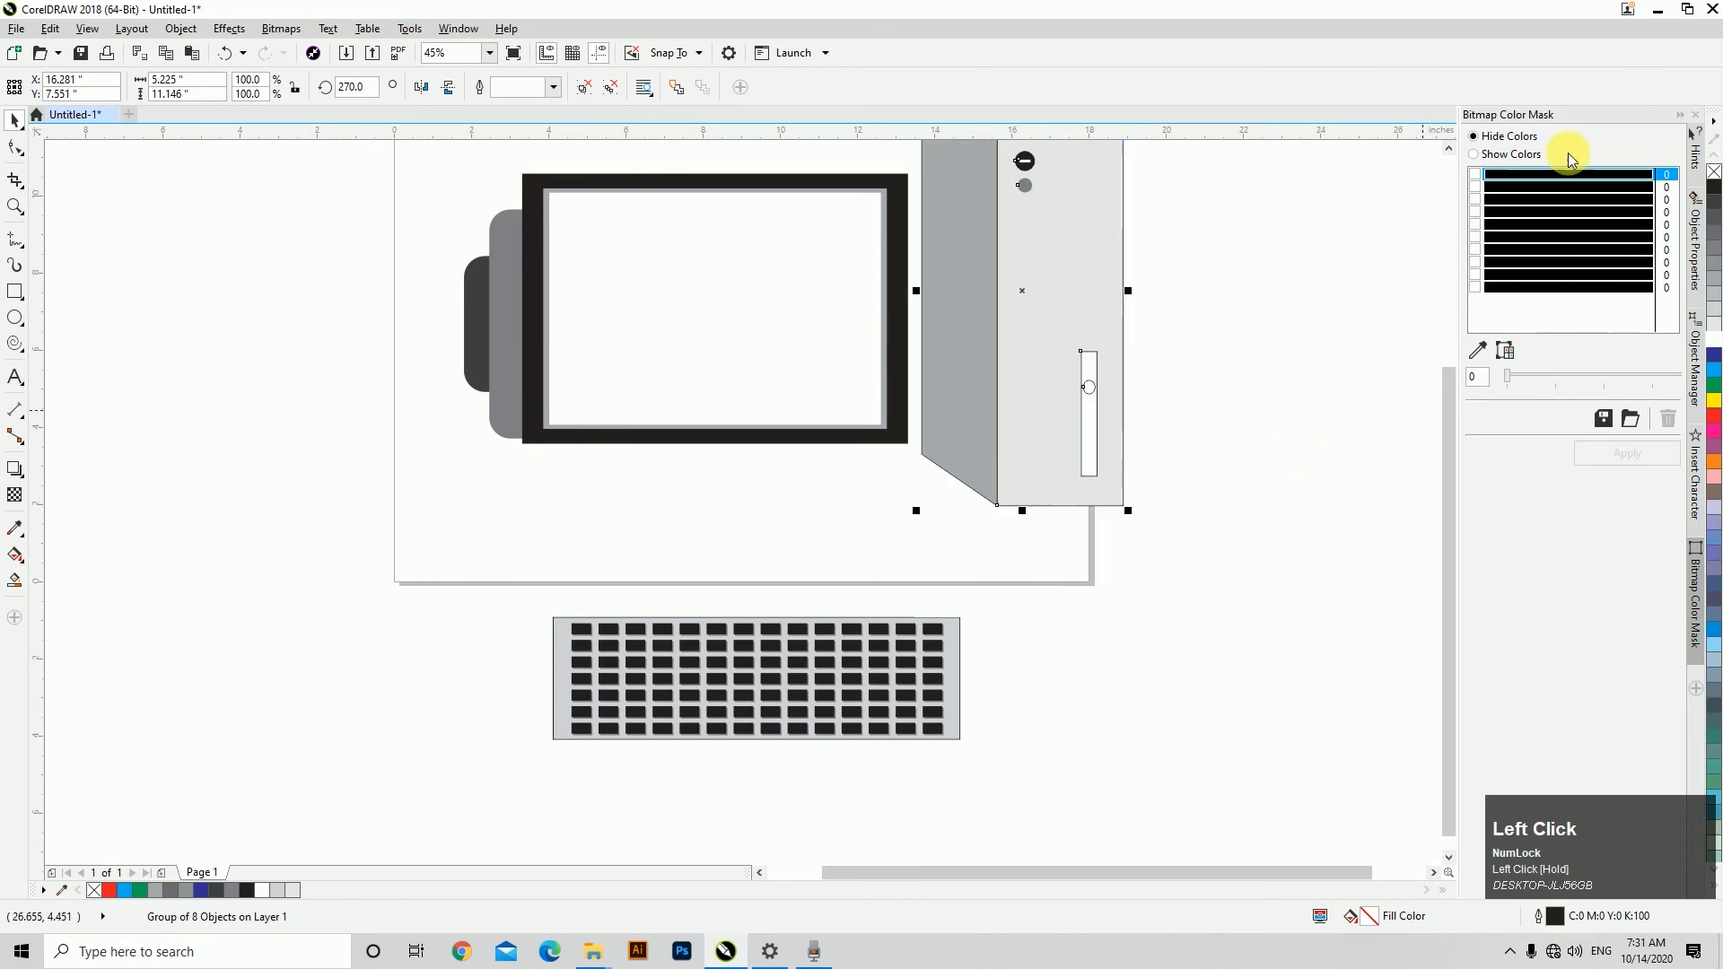
click(1448, 148)
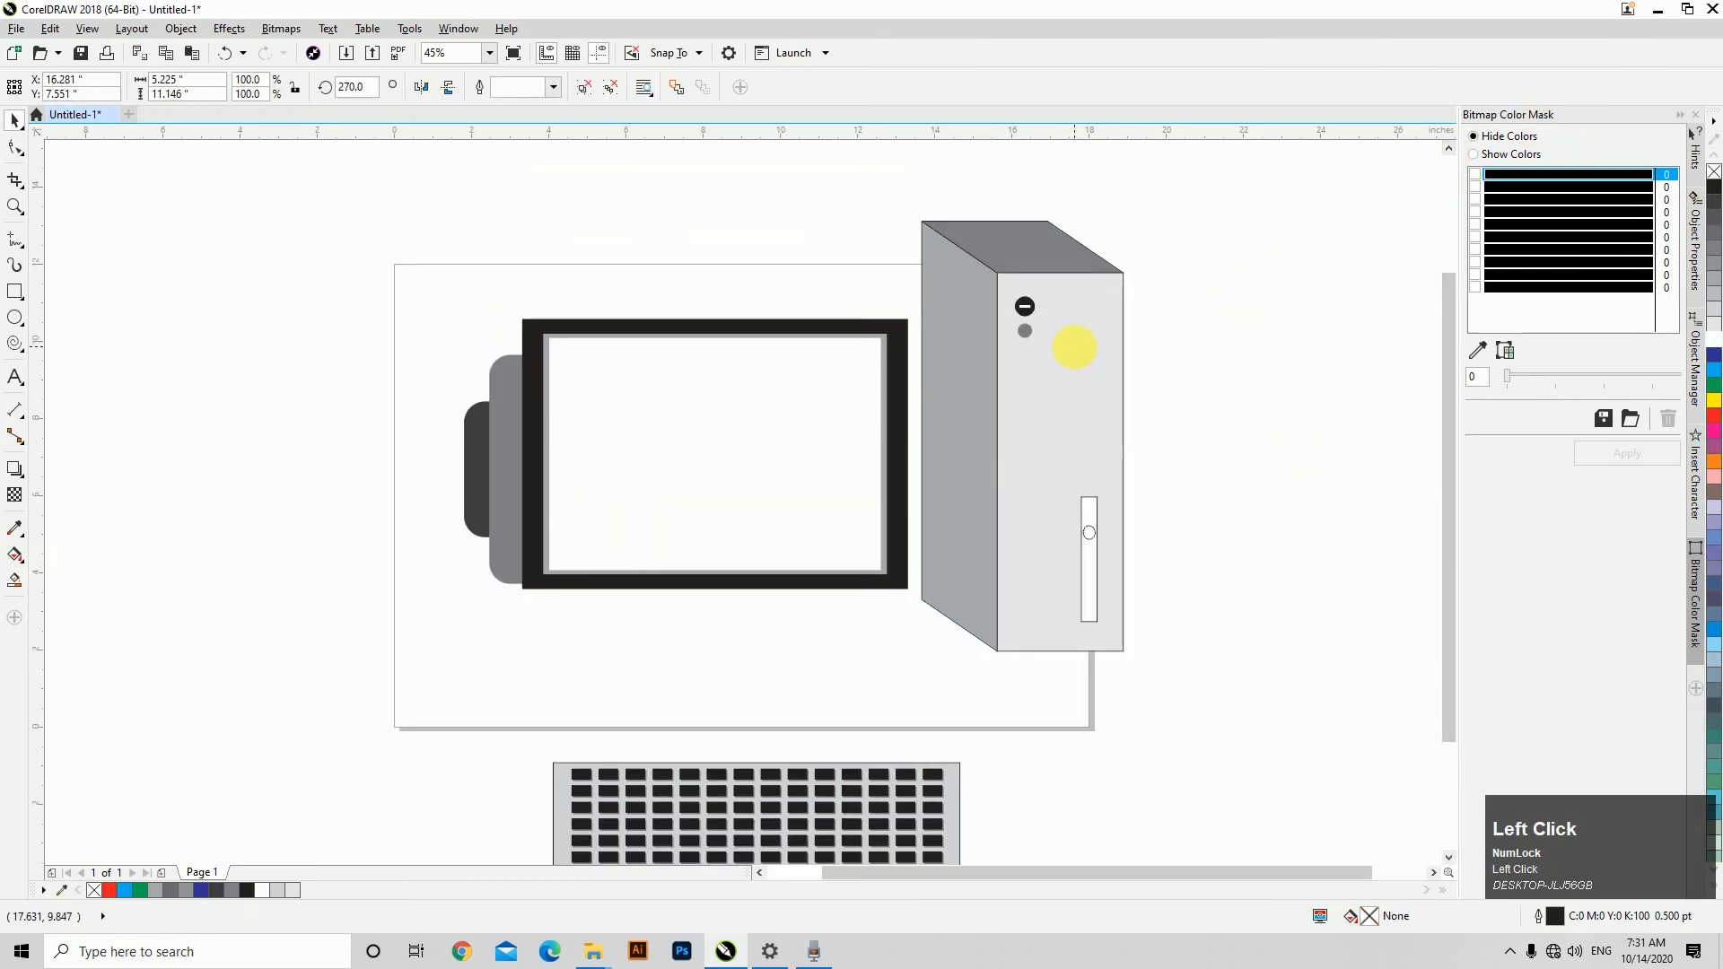
drag(1128, 215, 1176, 392)
drag(999, 469, 1008, 469)
Skew the keyboard horizontally by shifting its upper edge to the left.
key(z)
drag(338, 396, 980, 796)
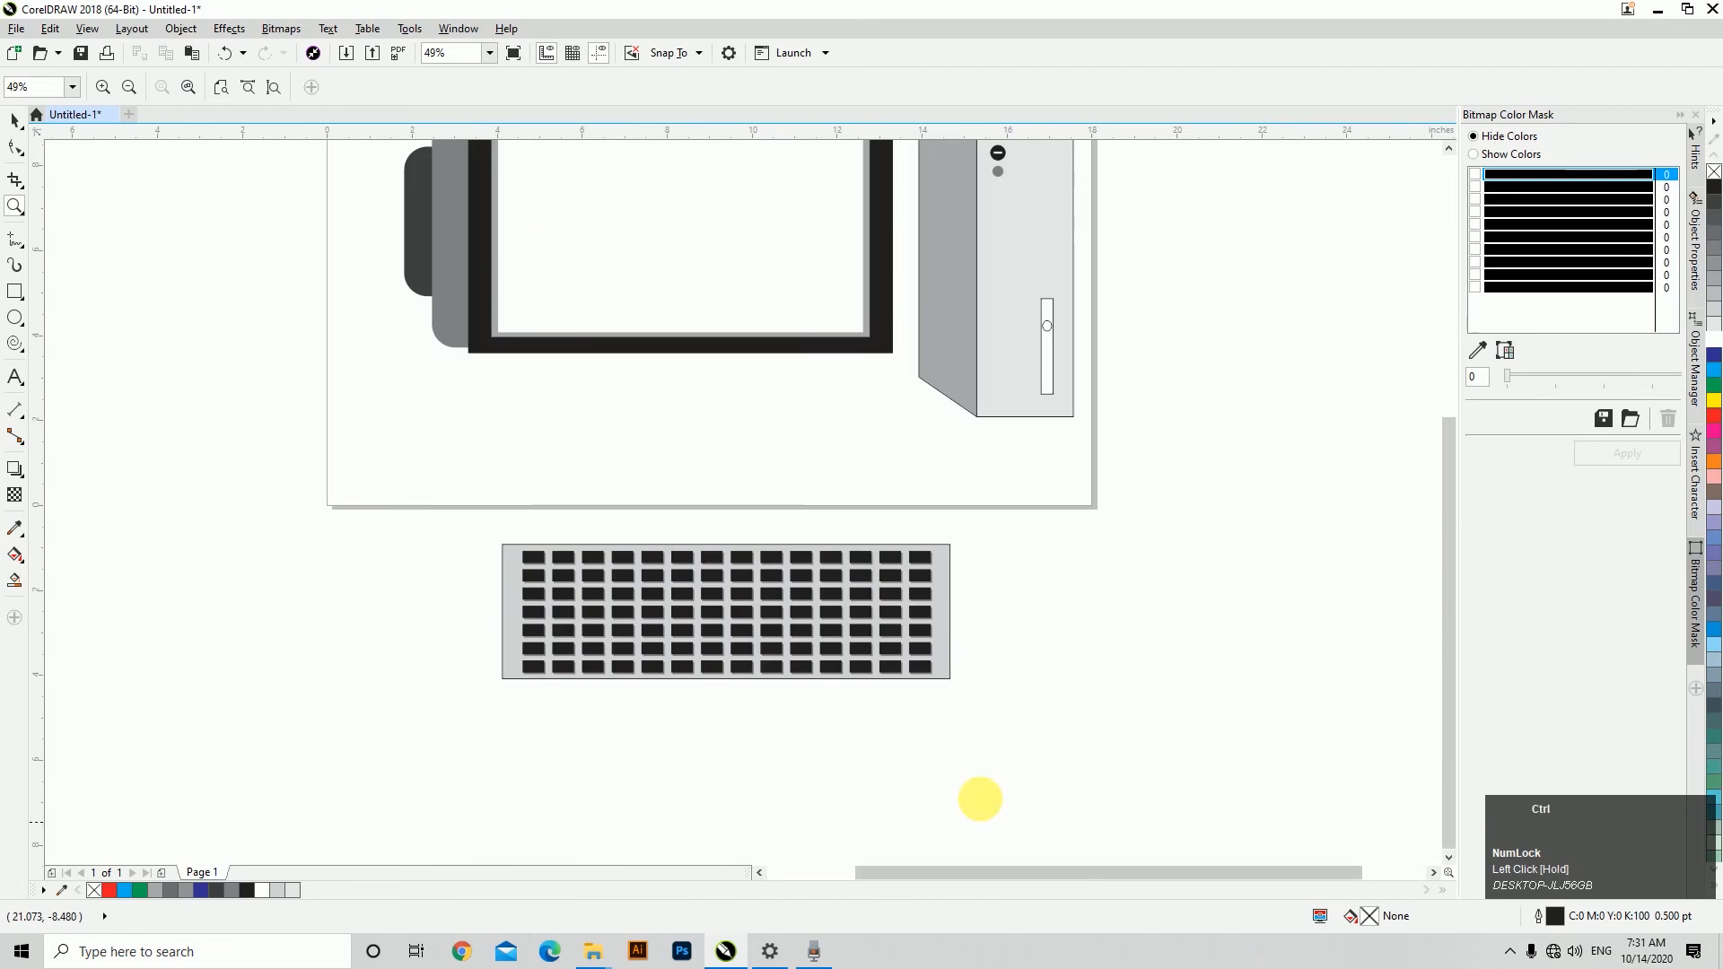
key(space)
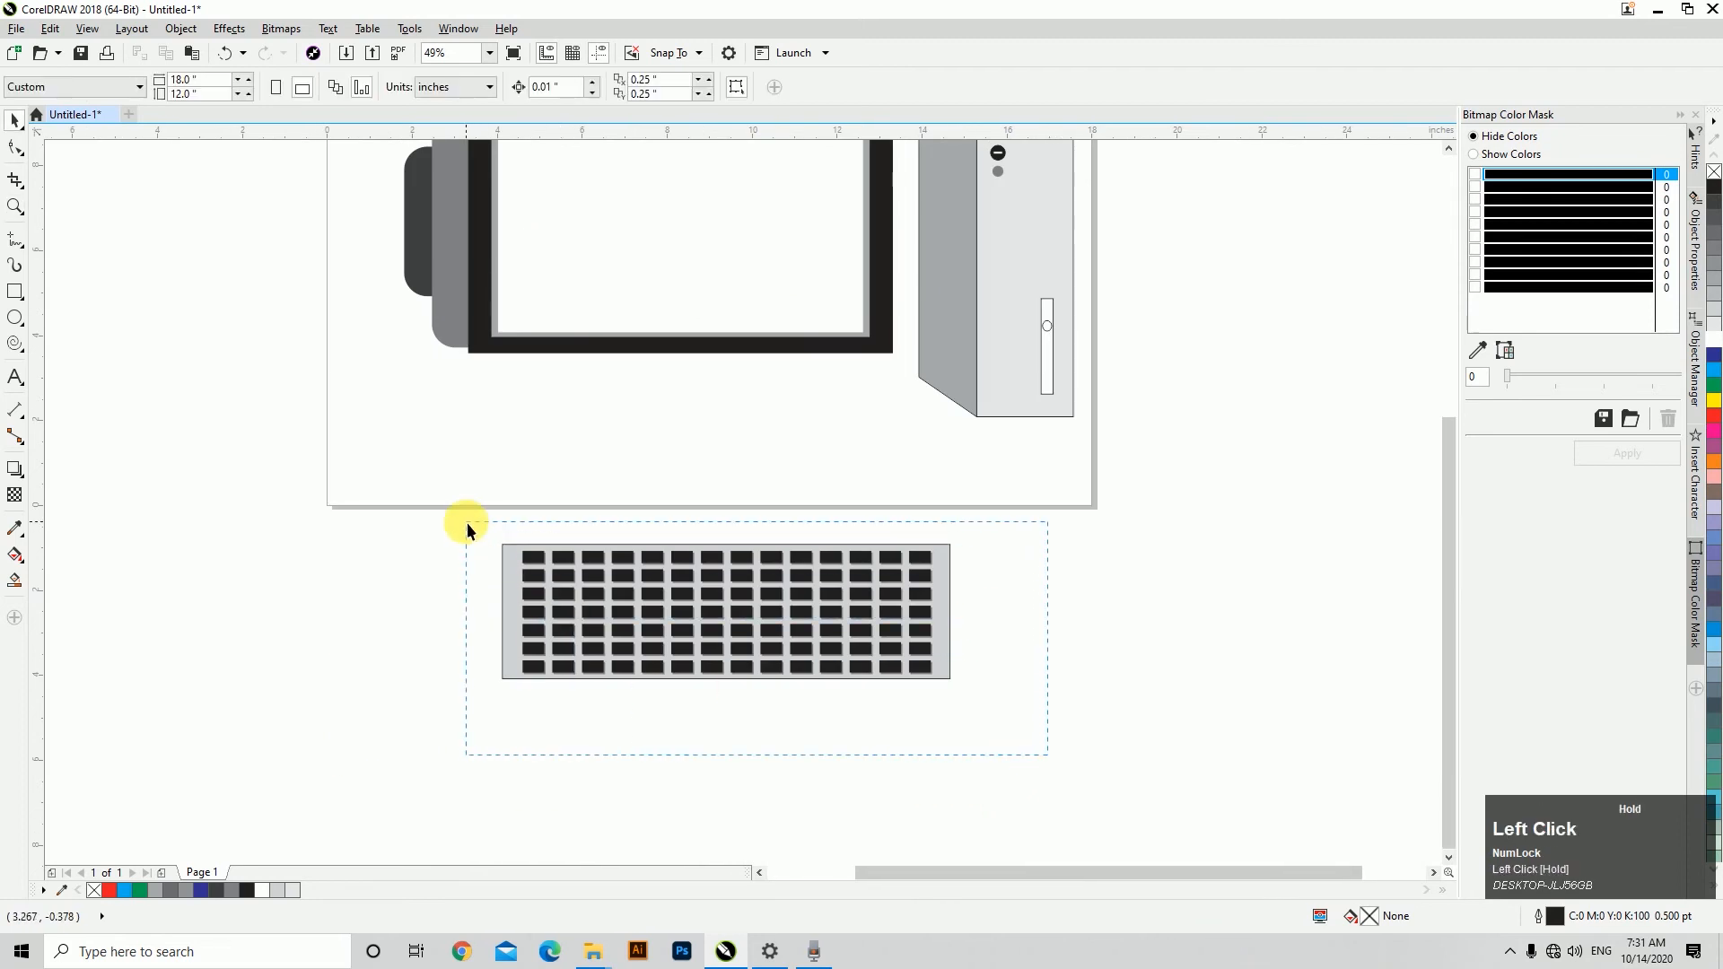
drag(467, 524, 468, 524)
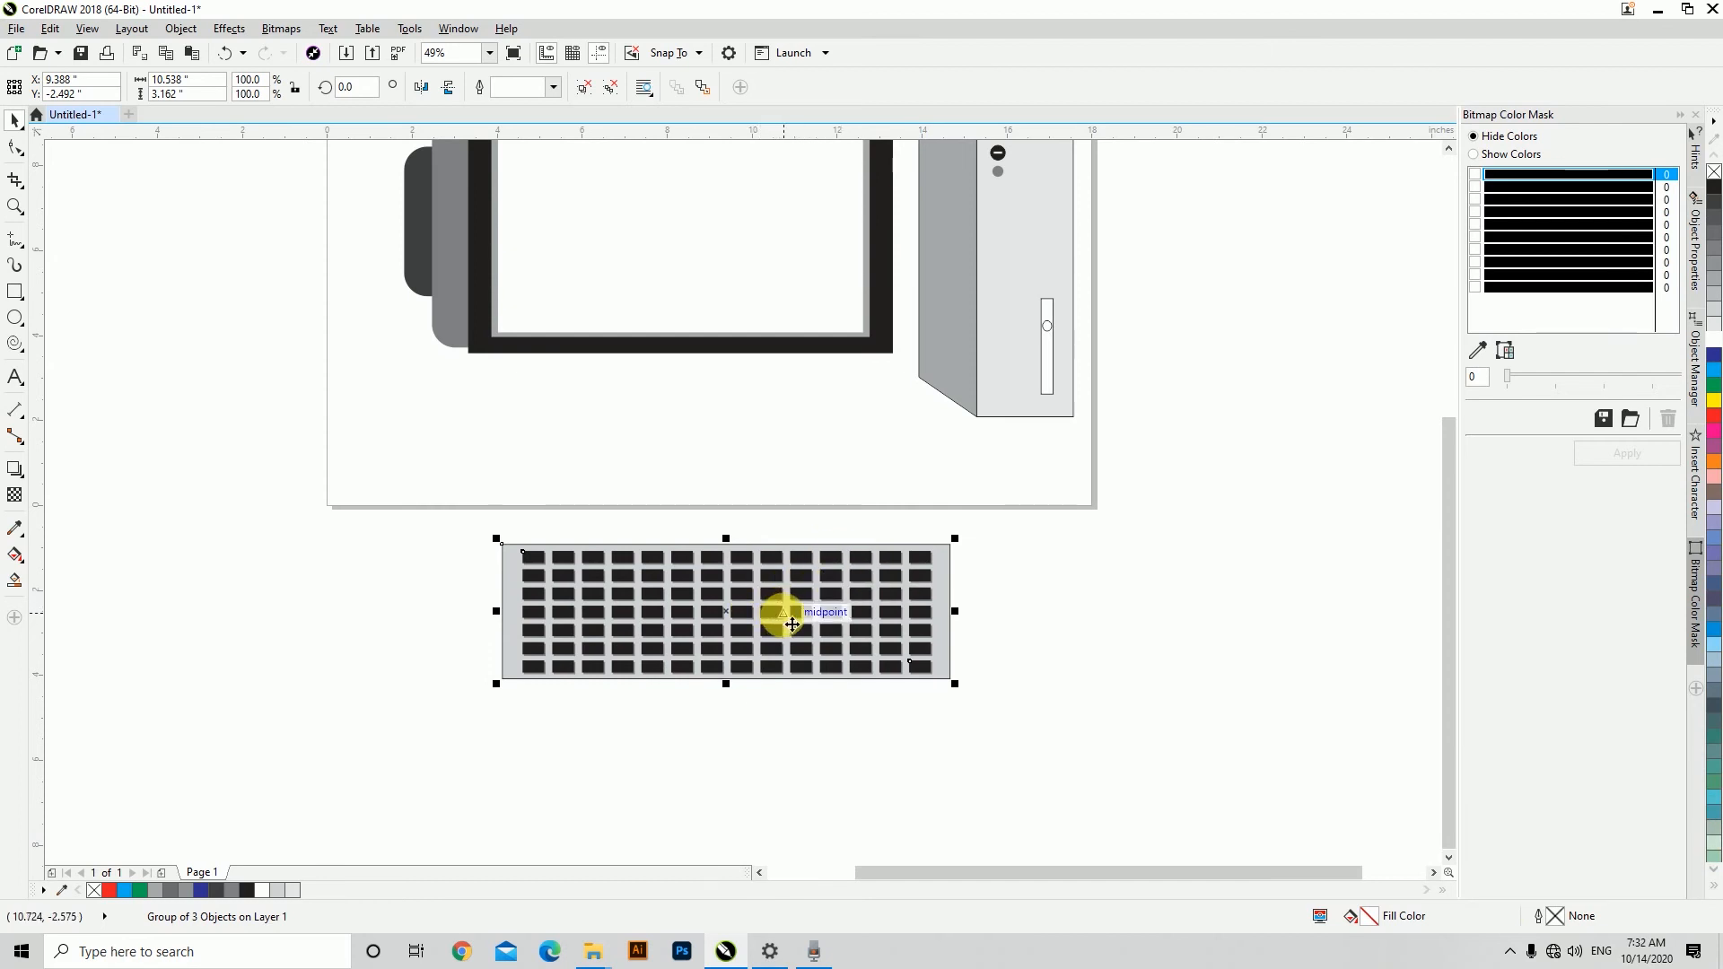
click(761, 603)
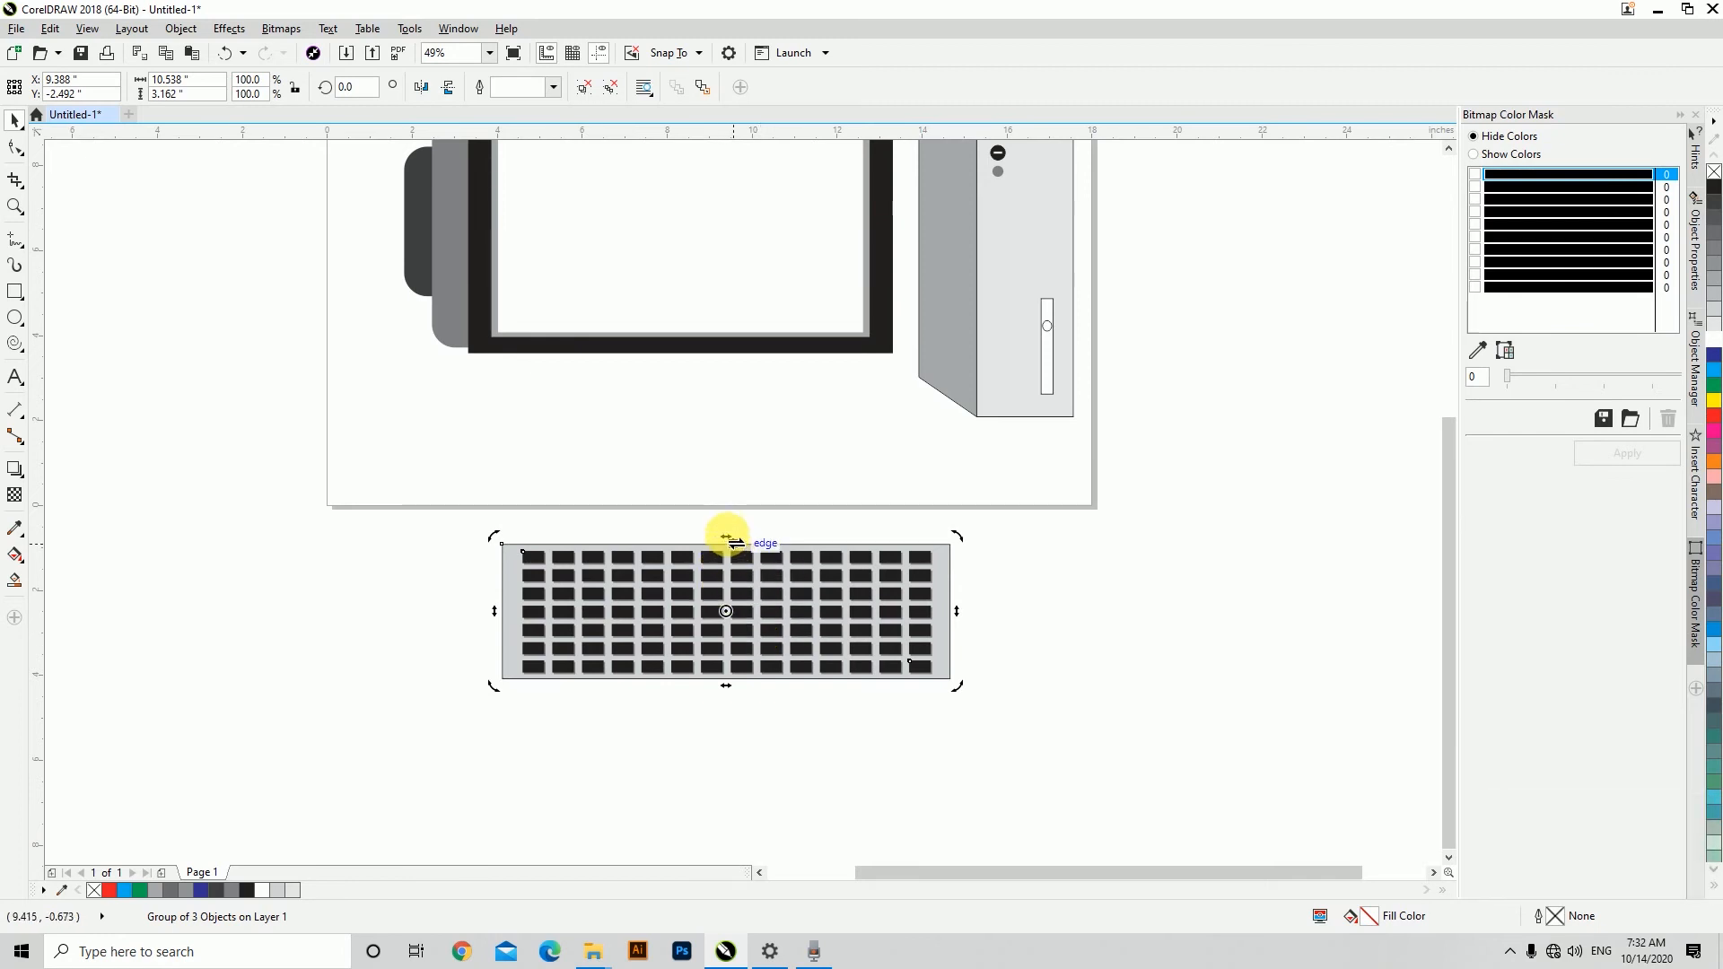
drag(729, 539, 675, 540)
click(1093, 675)
Move the skewed keyboard up so it sits just below the monitor.
click(731, 673)
drag(731, 673, 705, 449)
click(804, 638)
Scale the monitor, keyboard and tower case down together so the whole computer fits on the page.
scroll(653, 669, down, 2)
click(567, 664)
drag(567, 661, 810, 364)
drag(454, 276, 728, 479)
mouse_move(967, 653)
mouse_down()
mouse_move(913, 618)
mouse_move(842, 622)
mouse_up()
Move the tower case slightly upward beside the monitor.
key(z)
drag(507, 373, 970, 620)
key(ctrl+space)
click(819, 481)
drag(838, 527, 835, 493)
click(1288, 481)
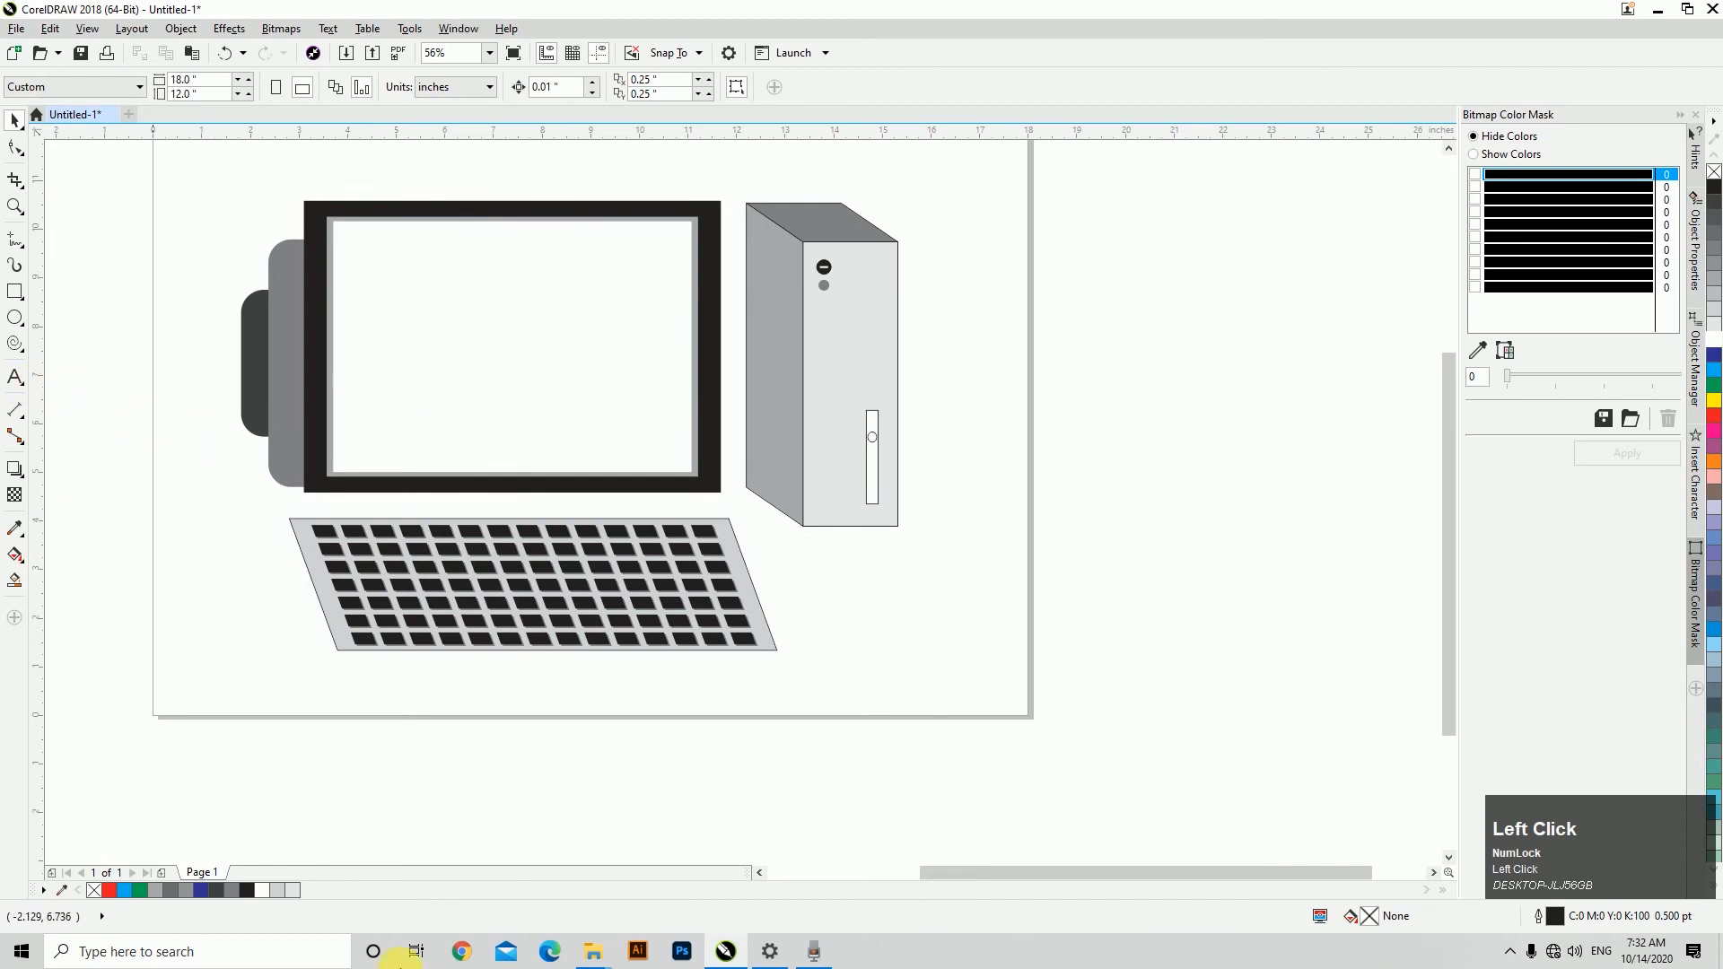
Scale the keyboard down slightly from its lower-left corner.
click(396, 577)
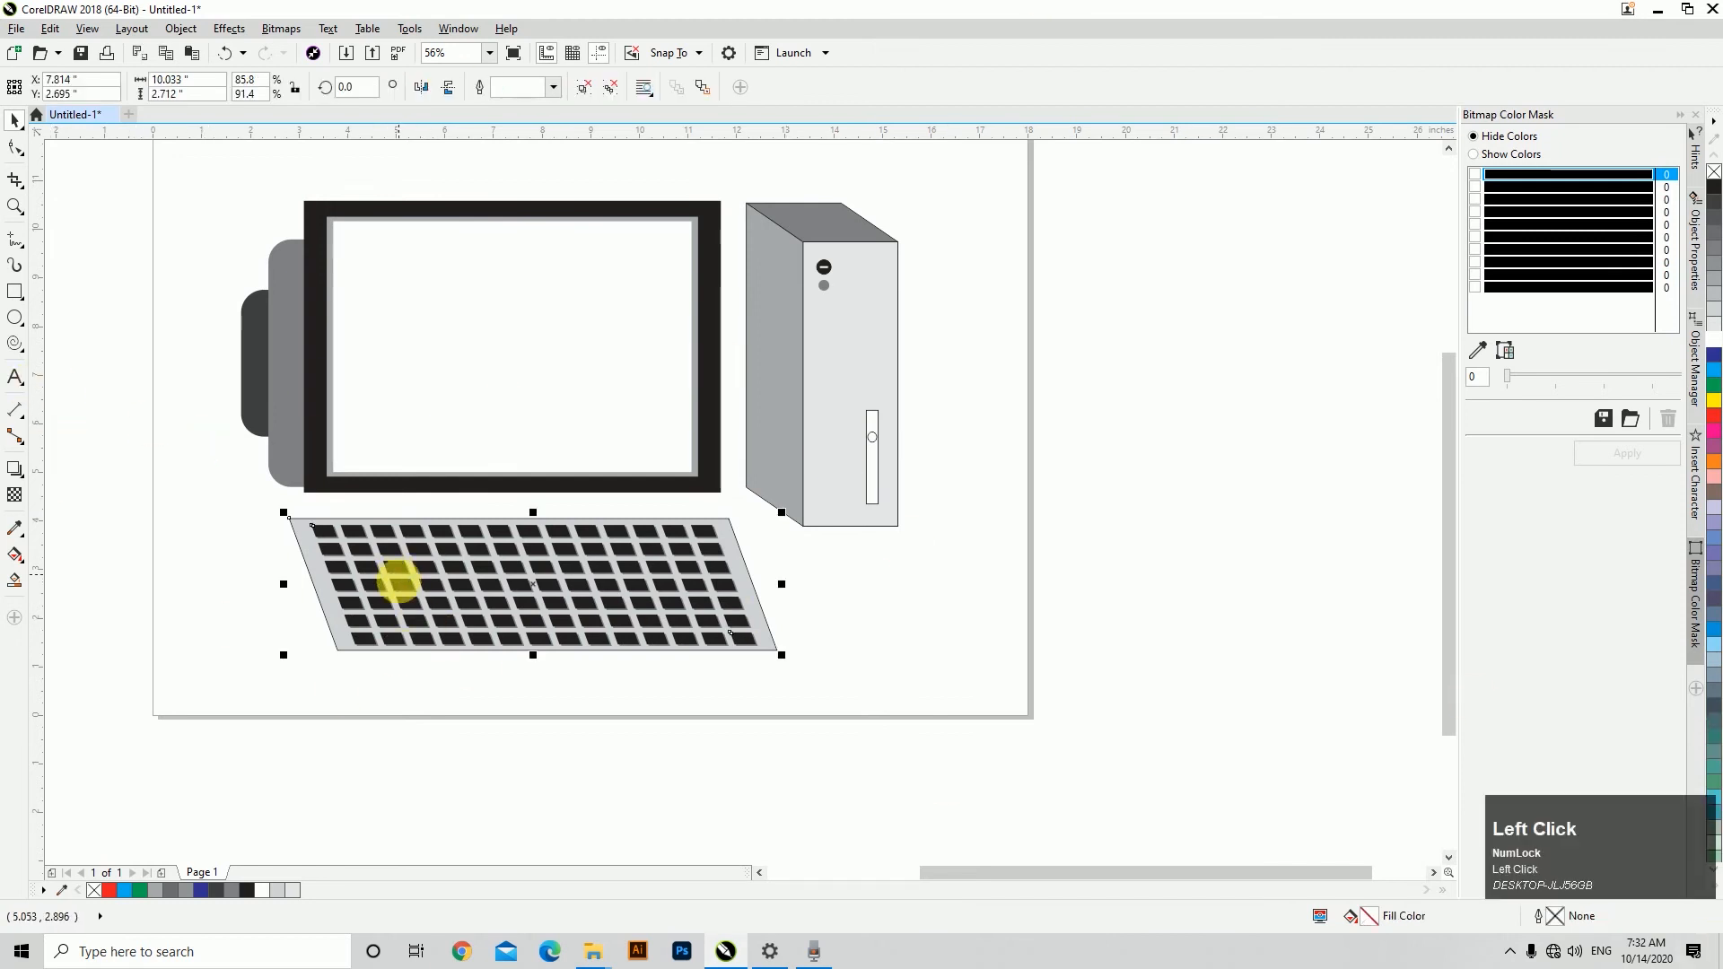
drag(286, 660, 308, 672)
click(591, 805)
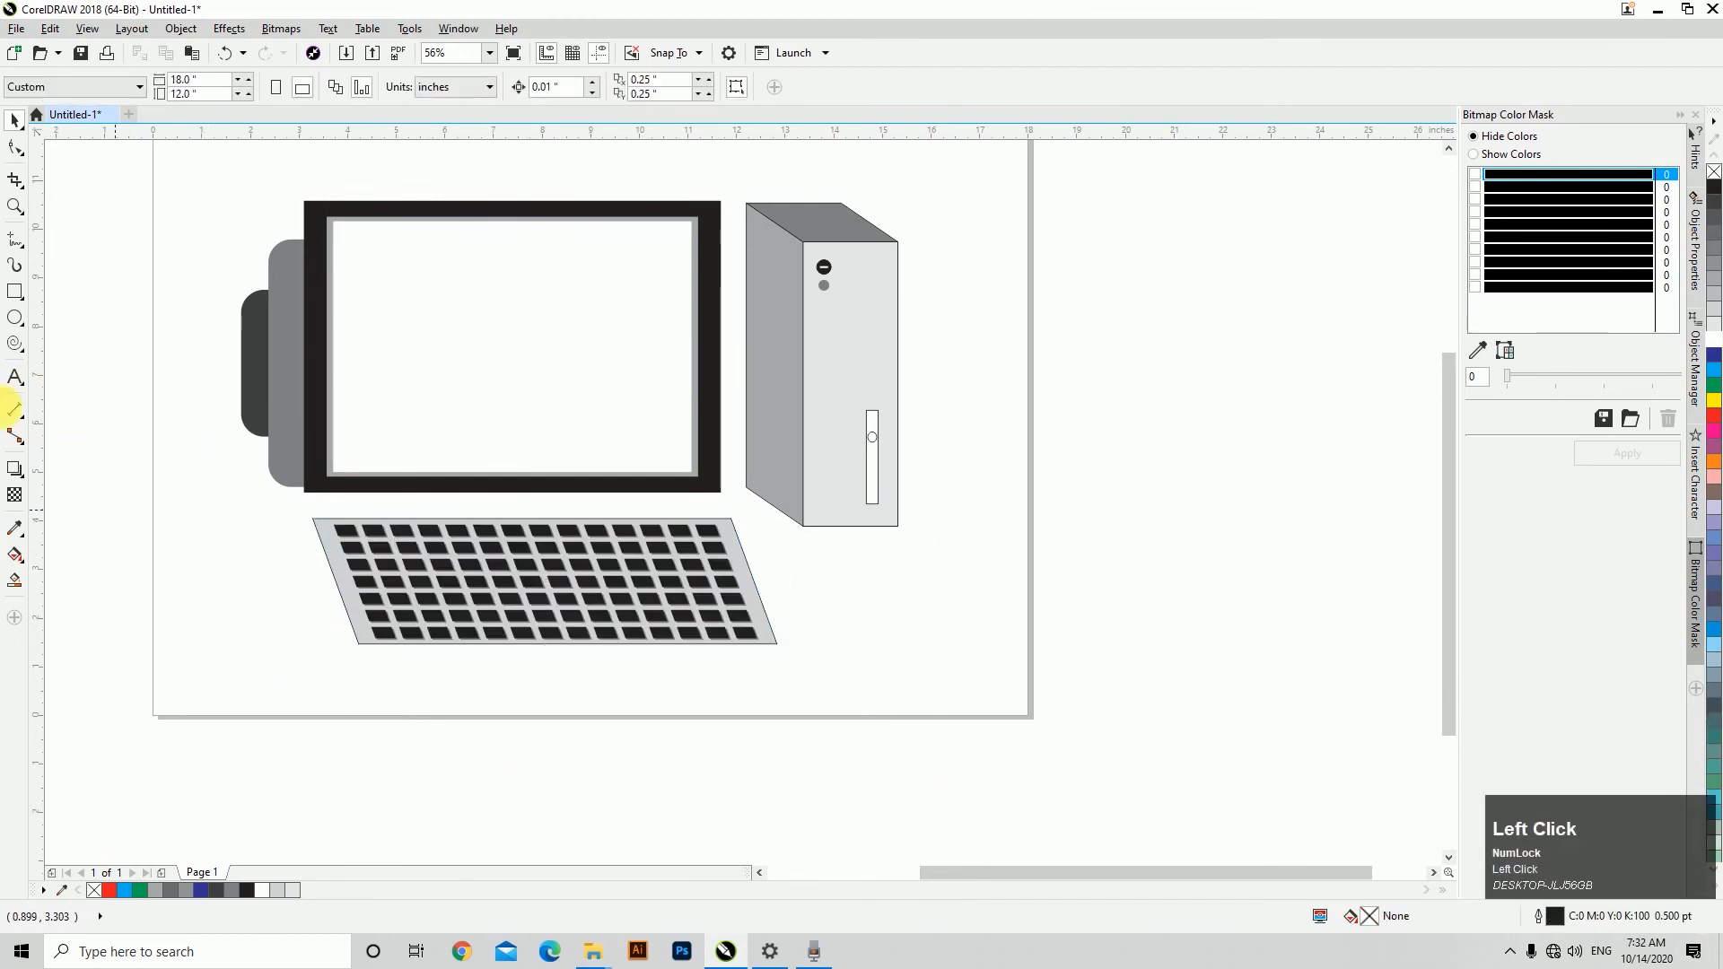
Draw an upright ellipse about 1.07 by 1.61 inches right of the keyboard as the mouse body.
click(15, 318)
drag(842, 570, 901, 656)
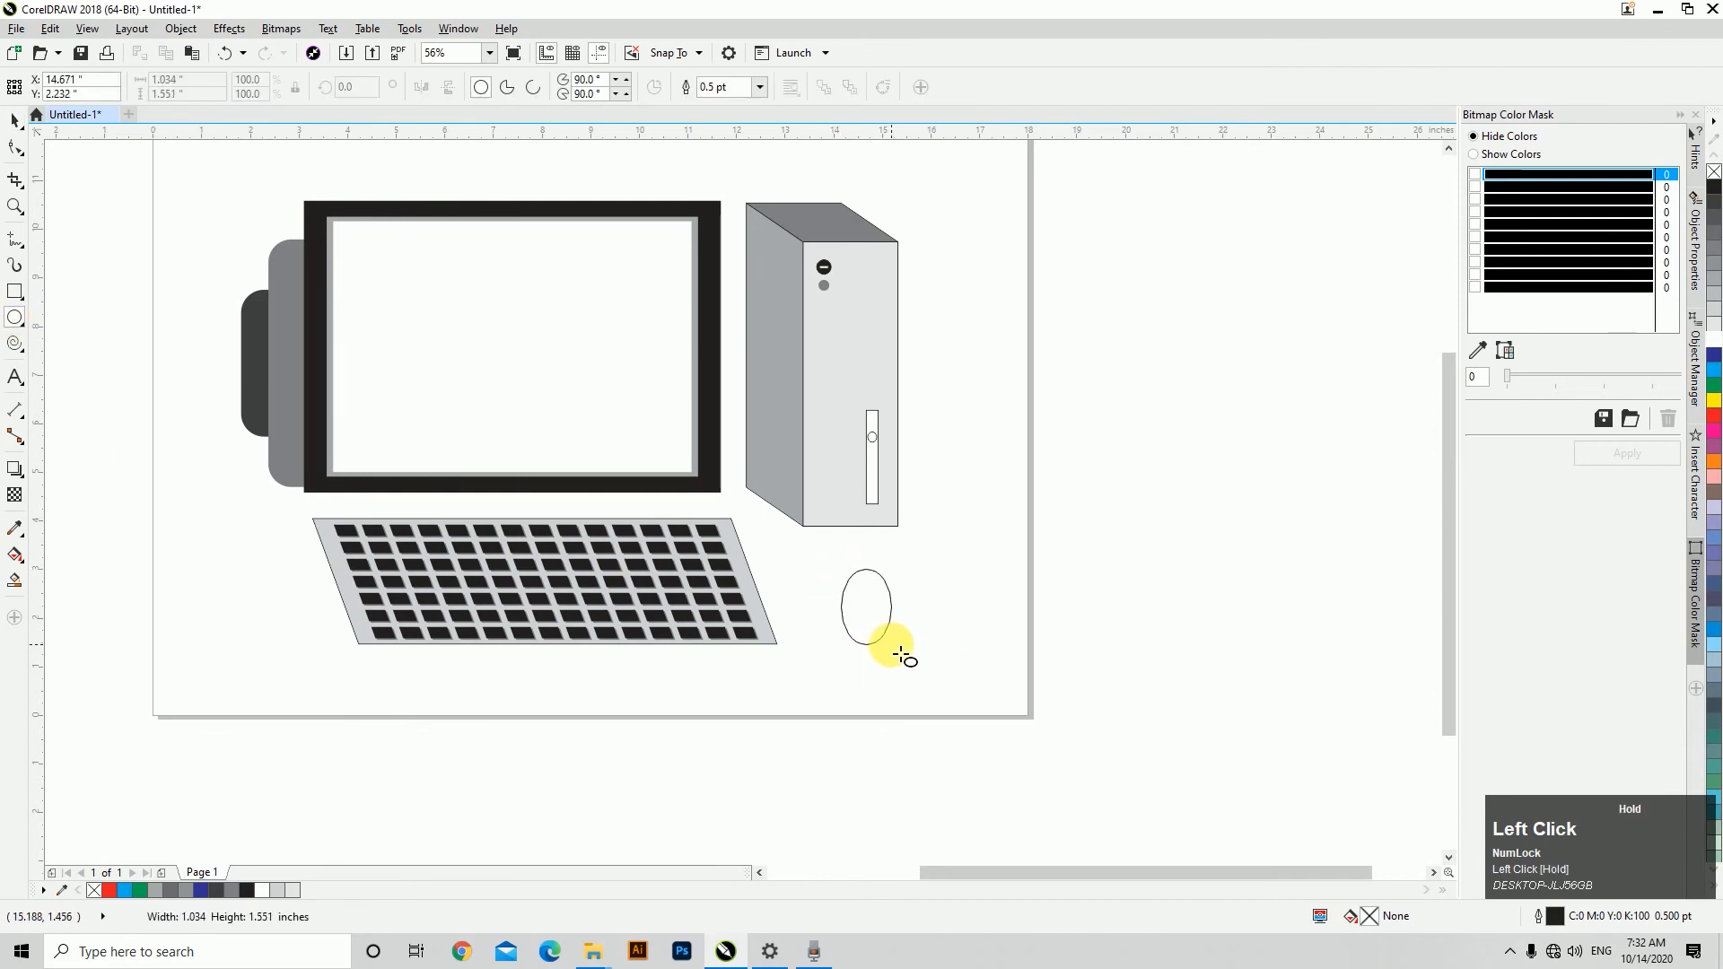
drag(901, 656, 902, 660)
scroll(914, 637, up, 5)
key(space)
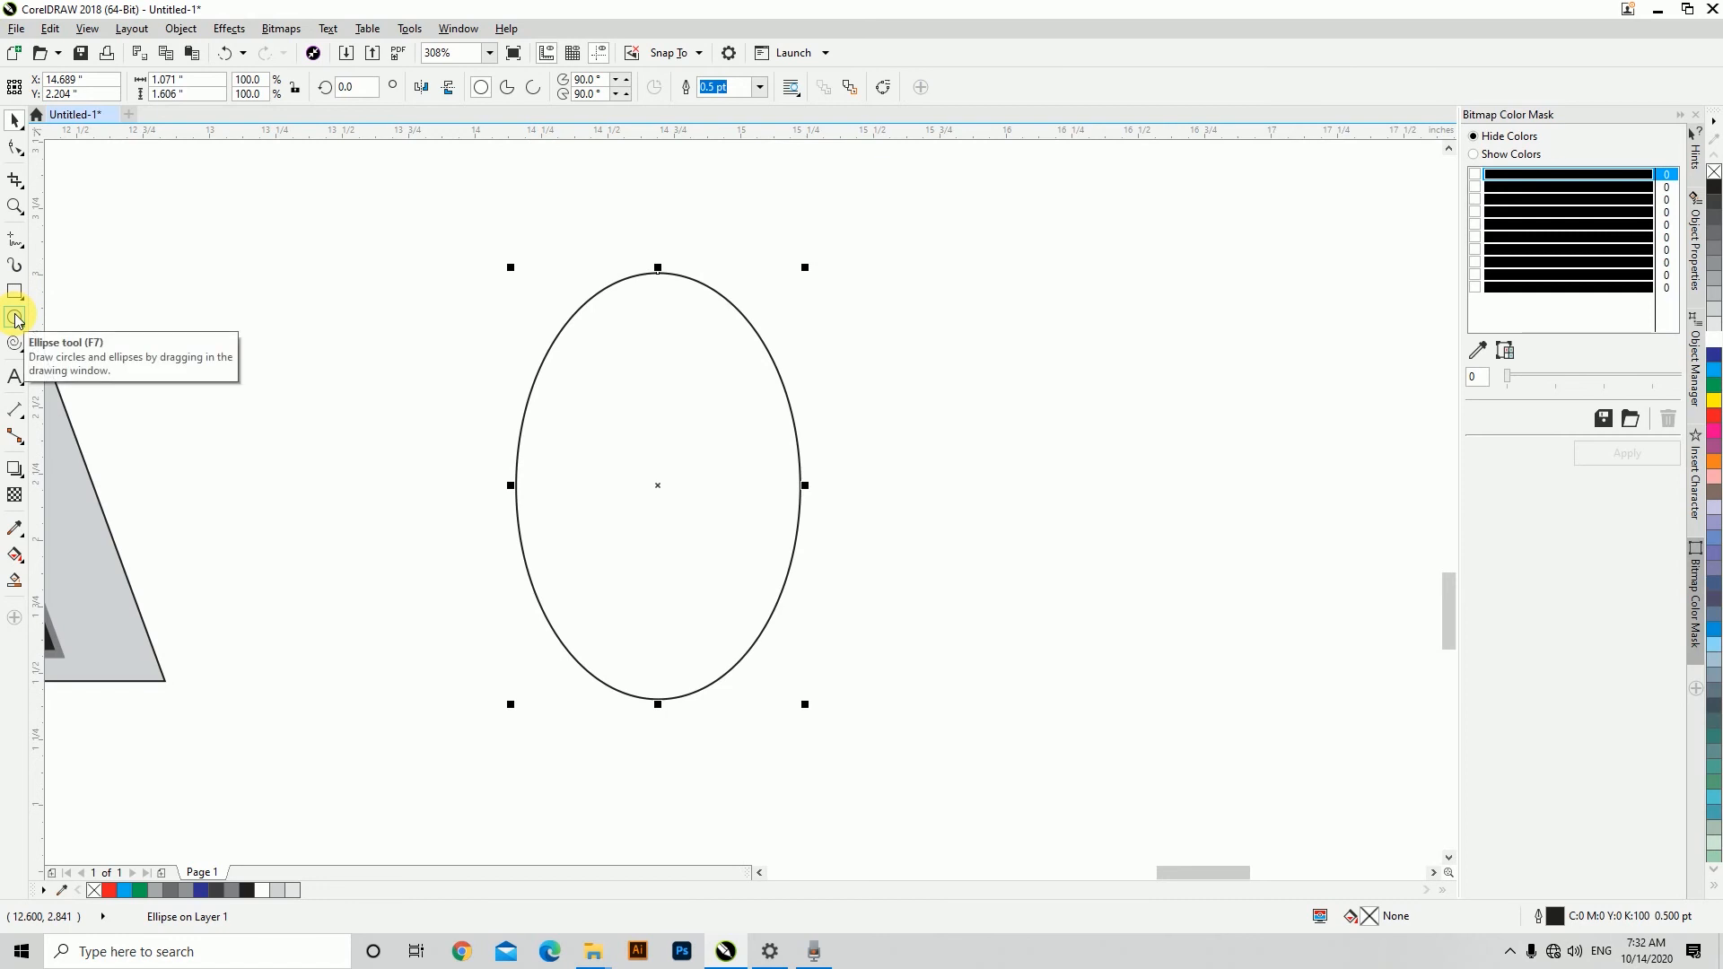
Draw a rectangle about 1.16 by 0.71 inches over the ellipse's upper part and centre it horizontally on the ellipse.
click(16, 243)
drag(14, 312, 70, 286)
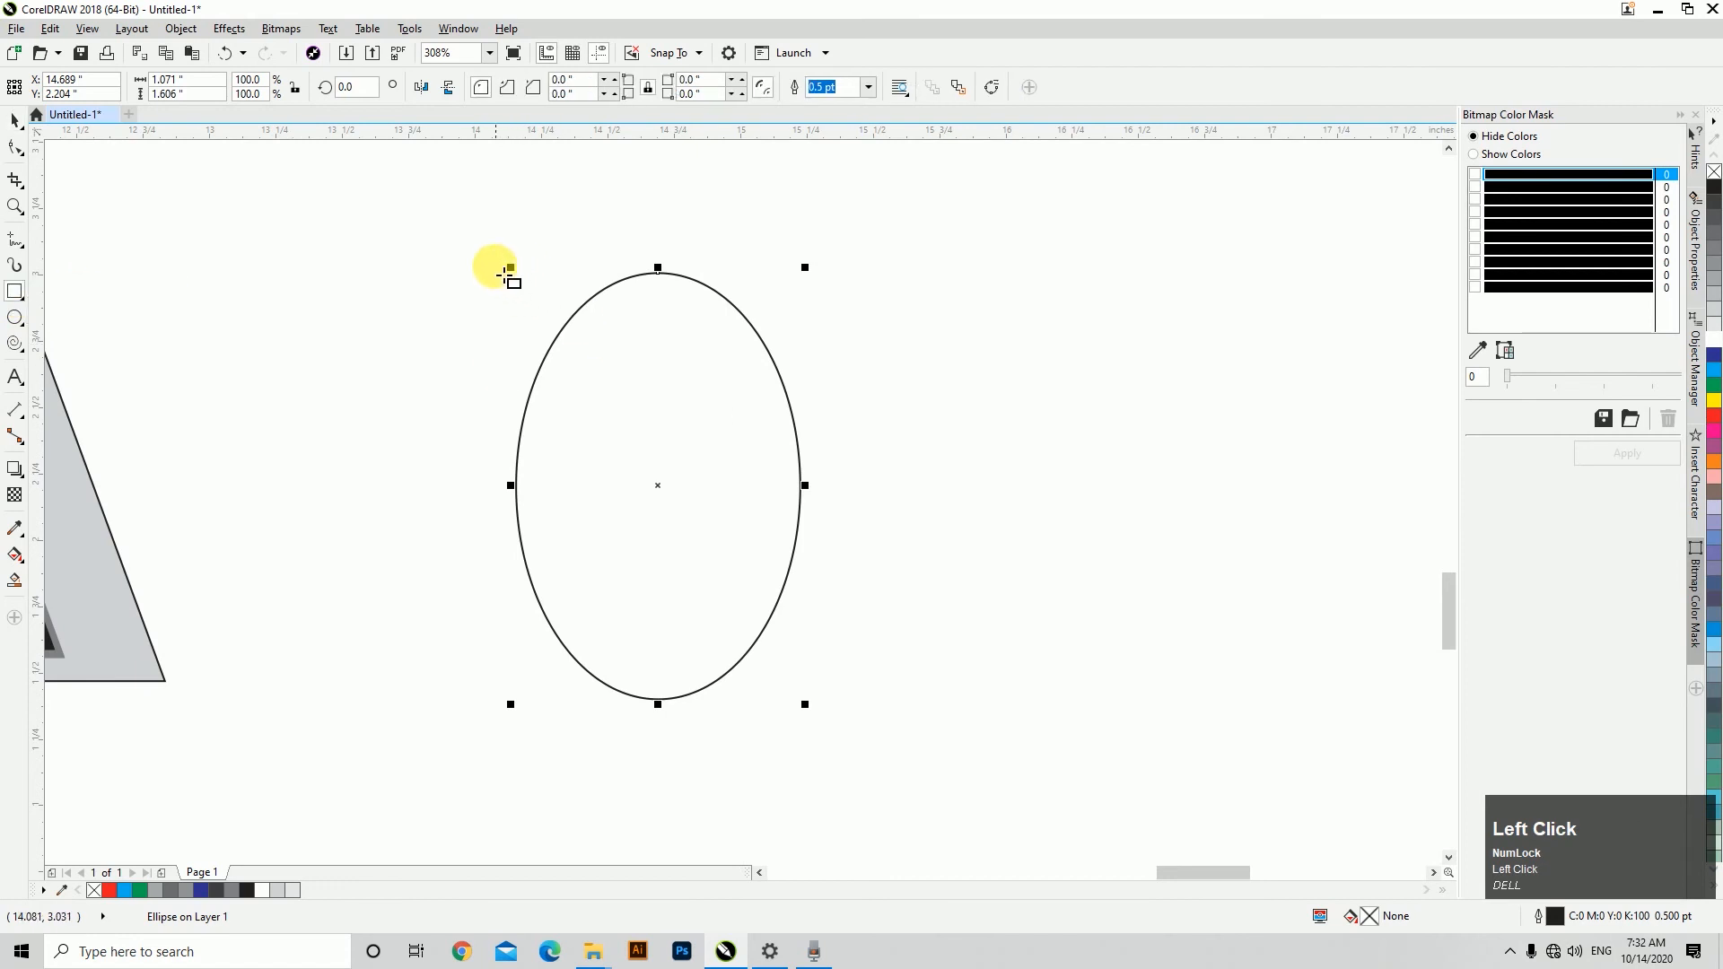
drag(505, 260, 820, 454)
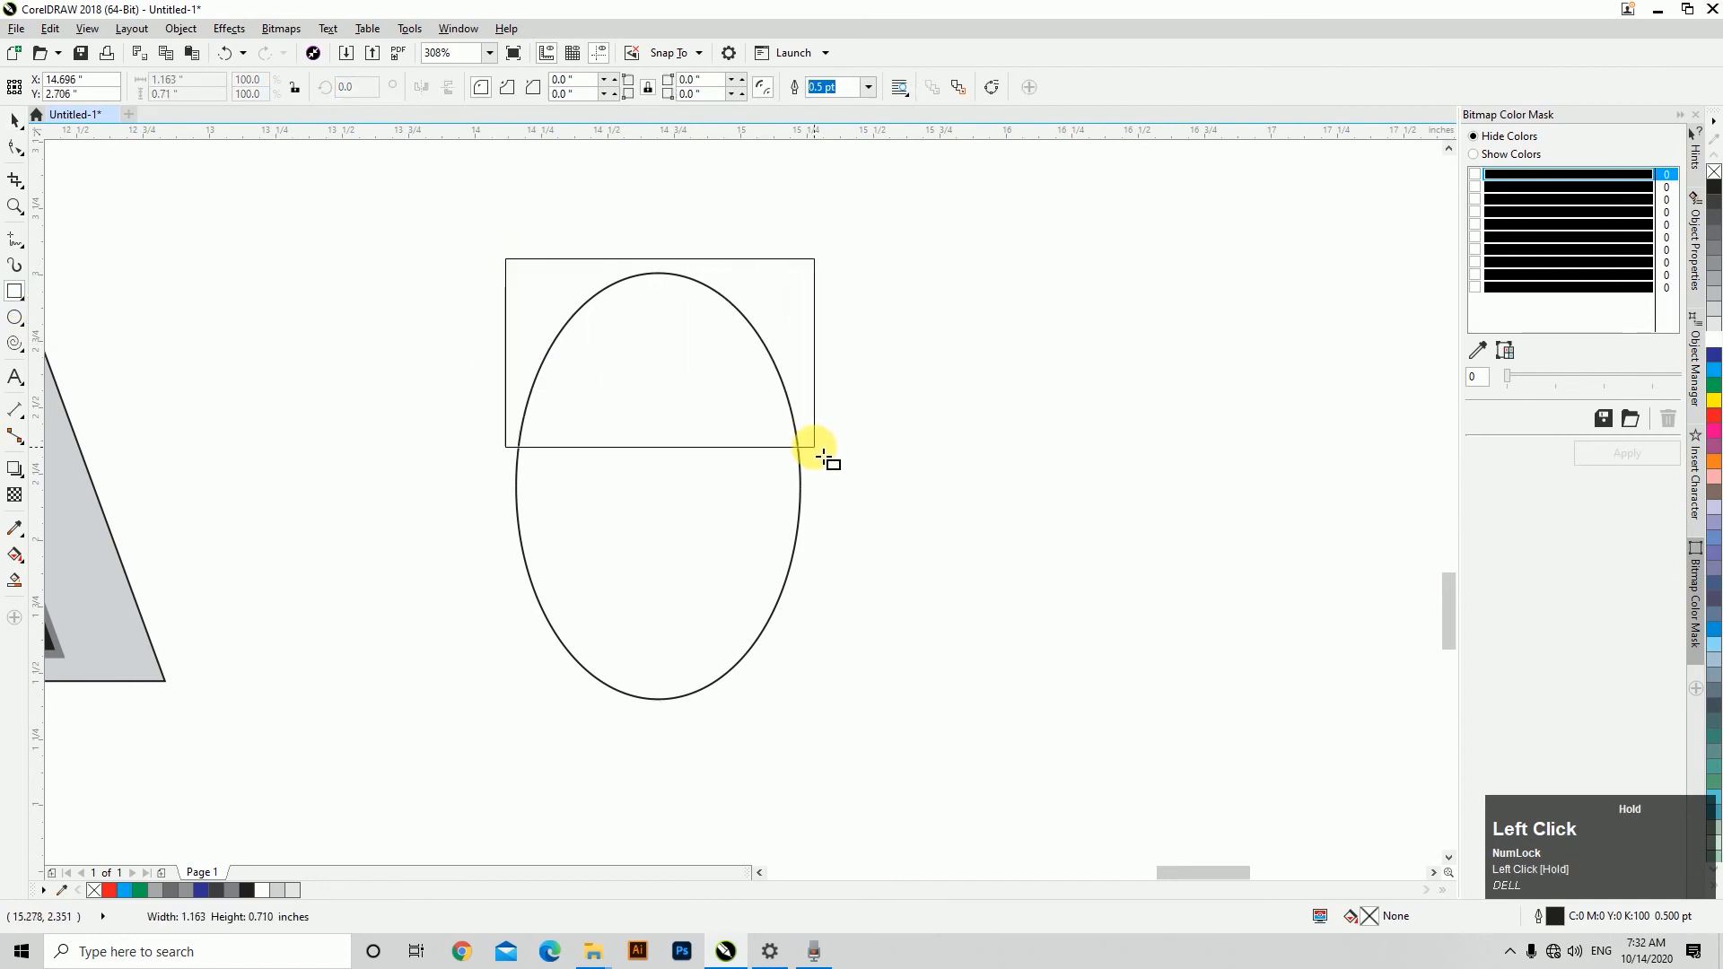
key(space)
shift+click(742, 485)
key(c)
Narrow the rectangle to 50% width from its right side and add a mirrored copy covering the other half.
click(743, 296)
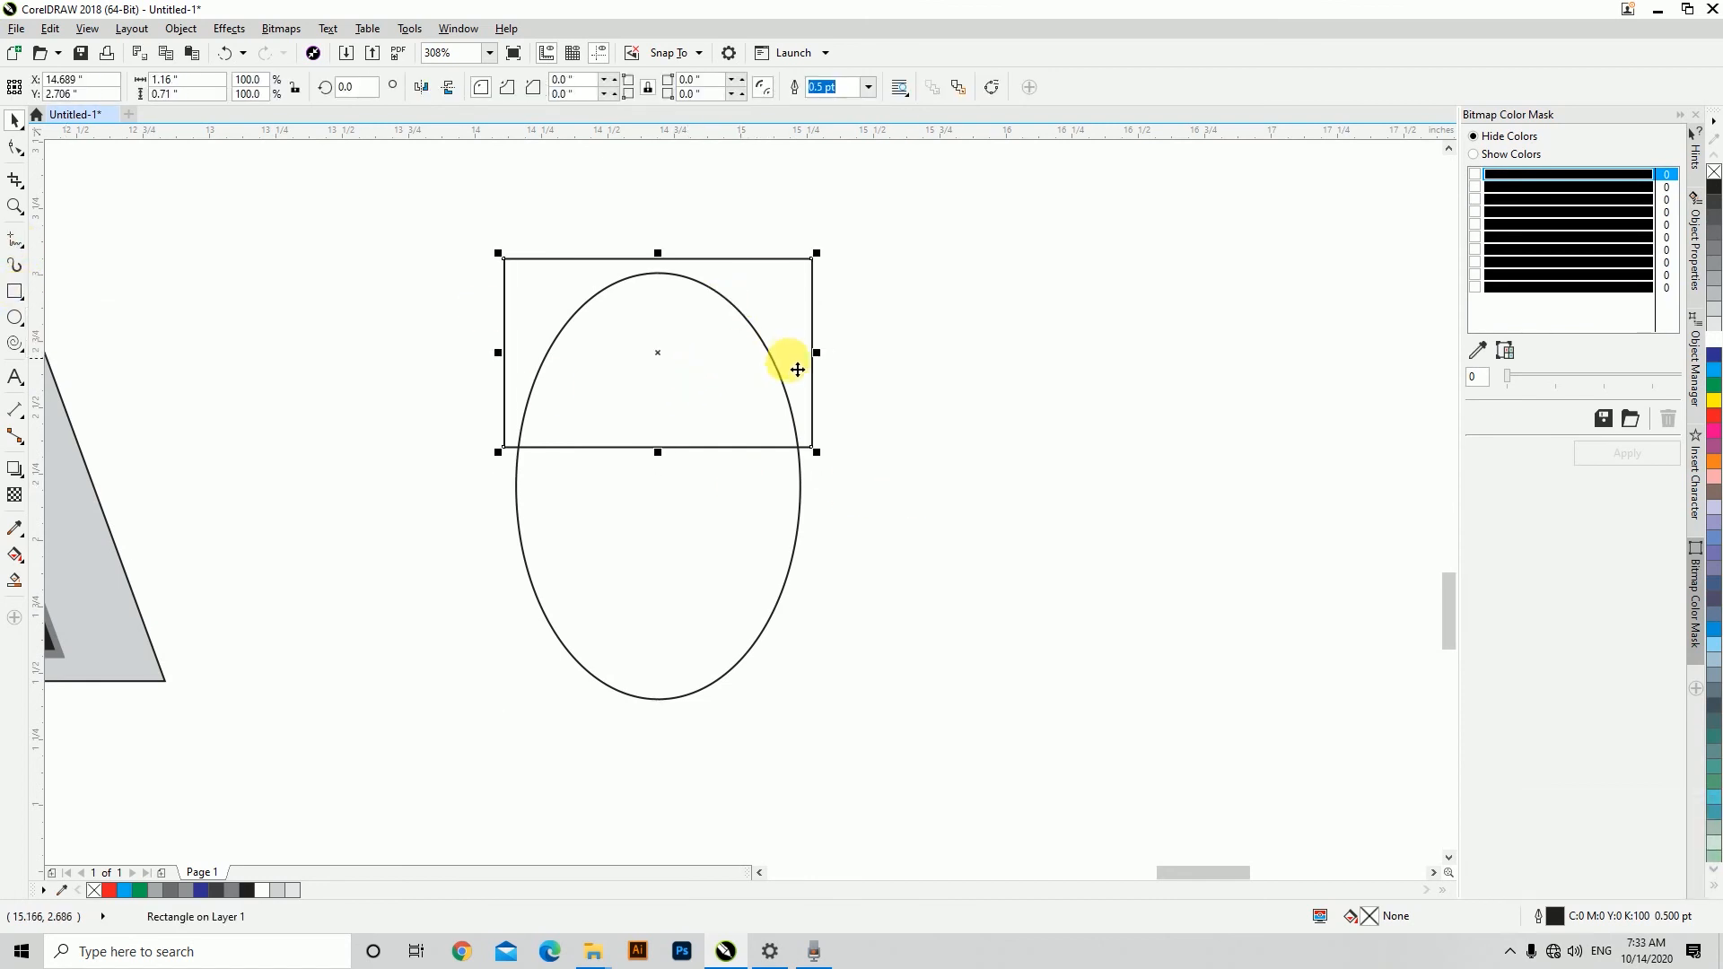
drag(816, 353, 665, 277)
click(546, 294)
click(505, 354)
drag(499, 353, 792, 364)
right_click(792, 364)
click(926, 495)
click(554, 277)
shift+click(762, 301)
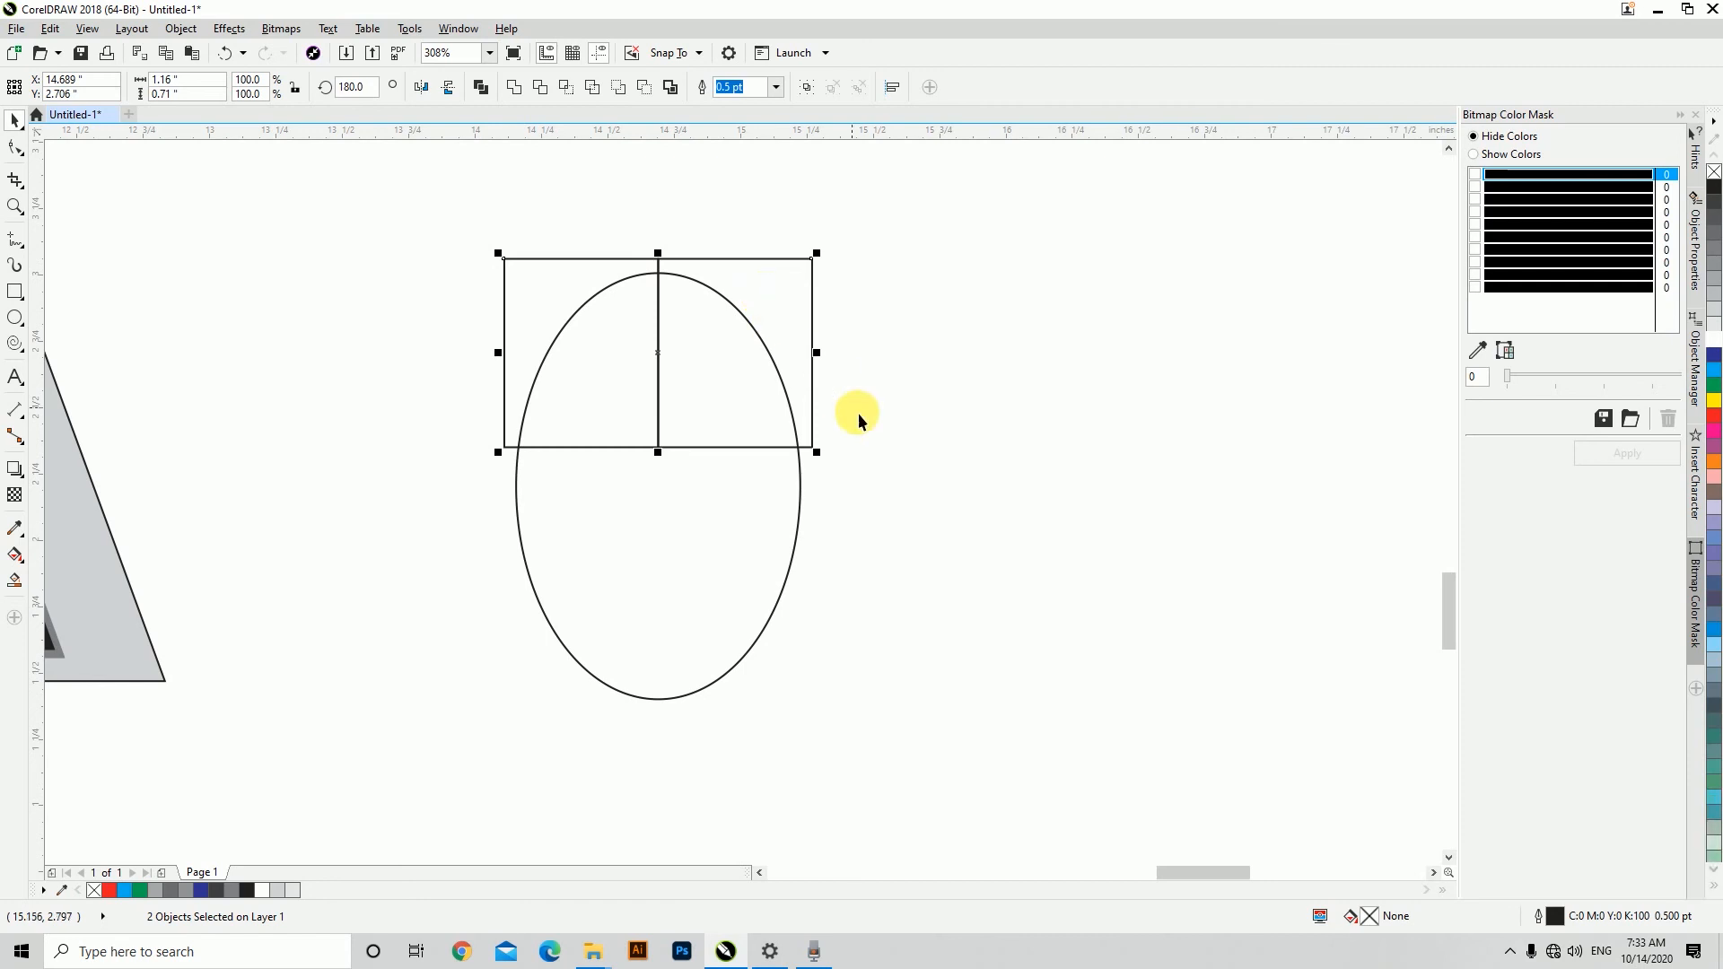
click(427, 270)
drag(387, 204, 915, 763)
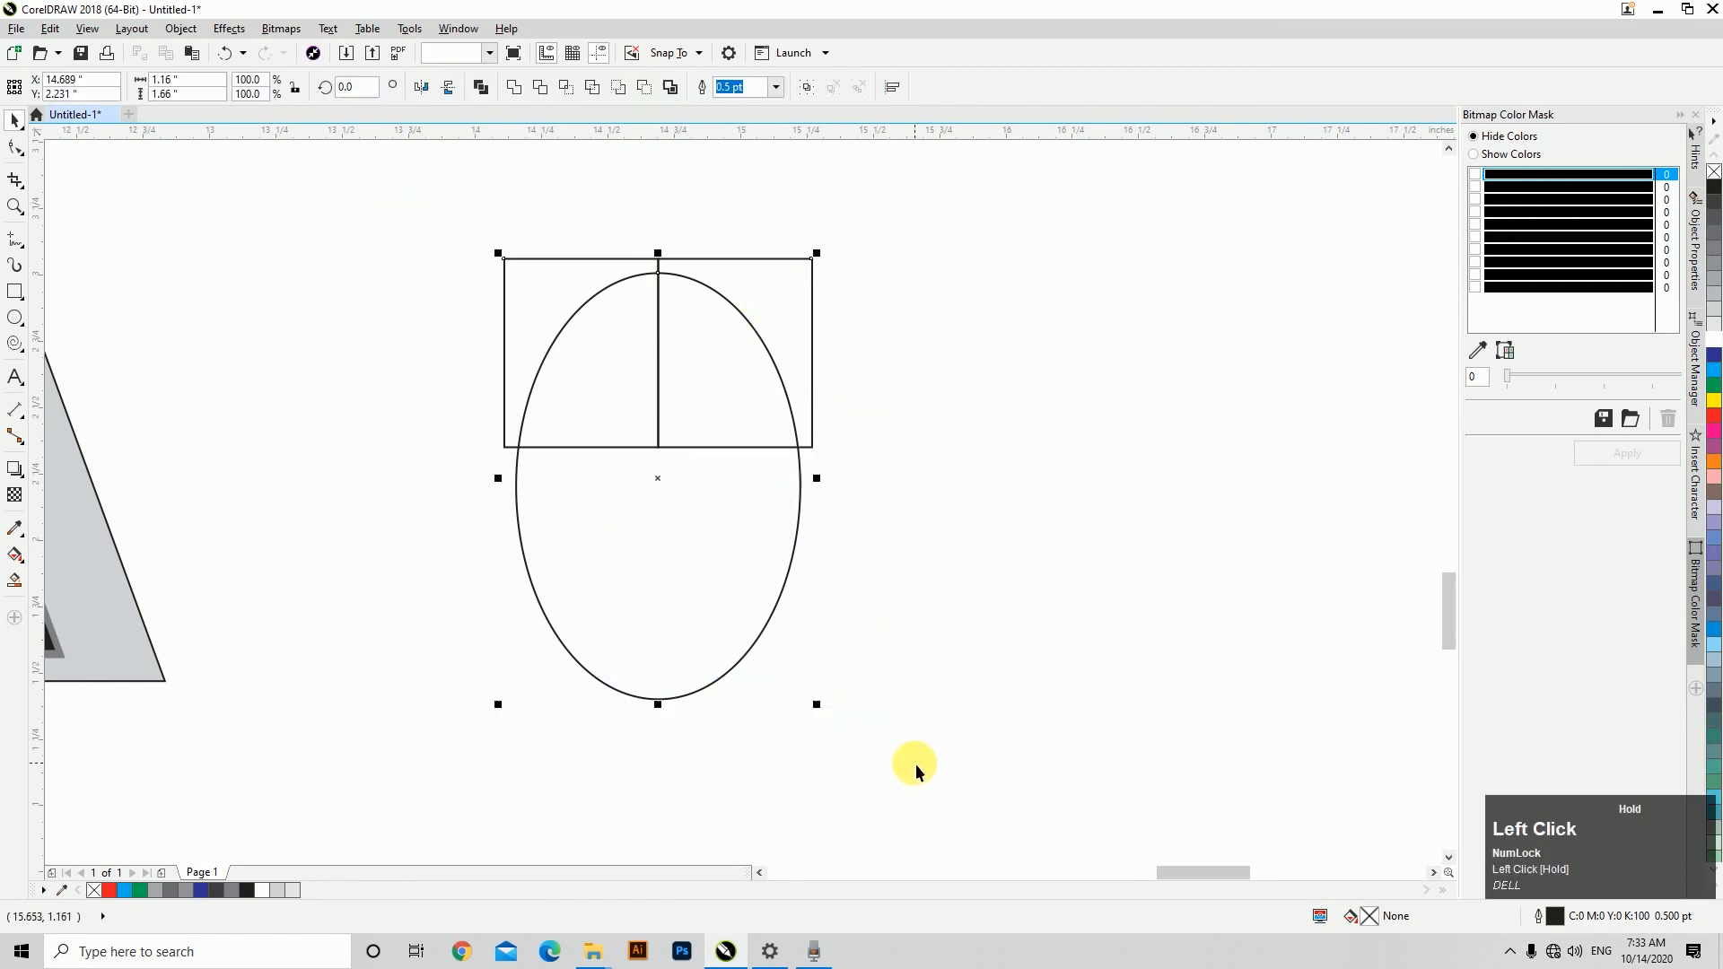
click(914, 750)
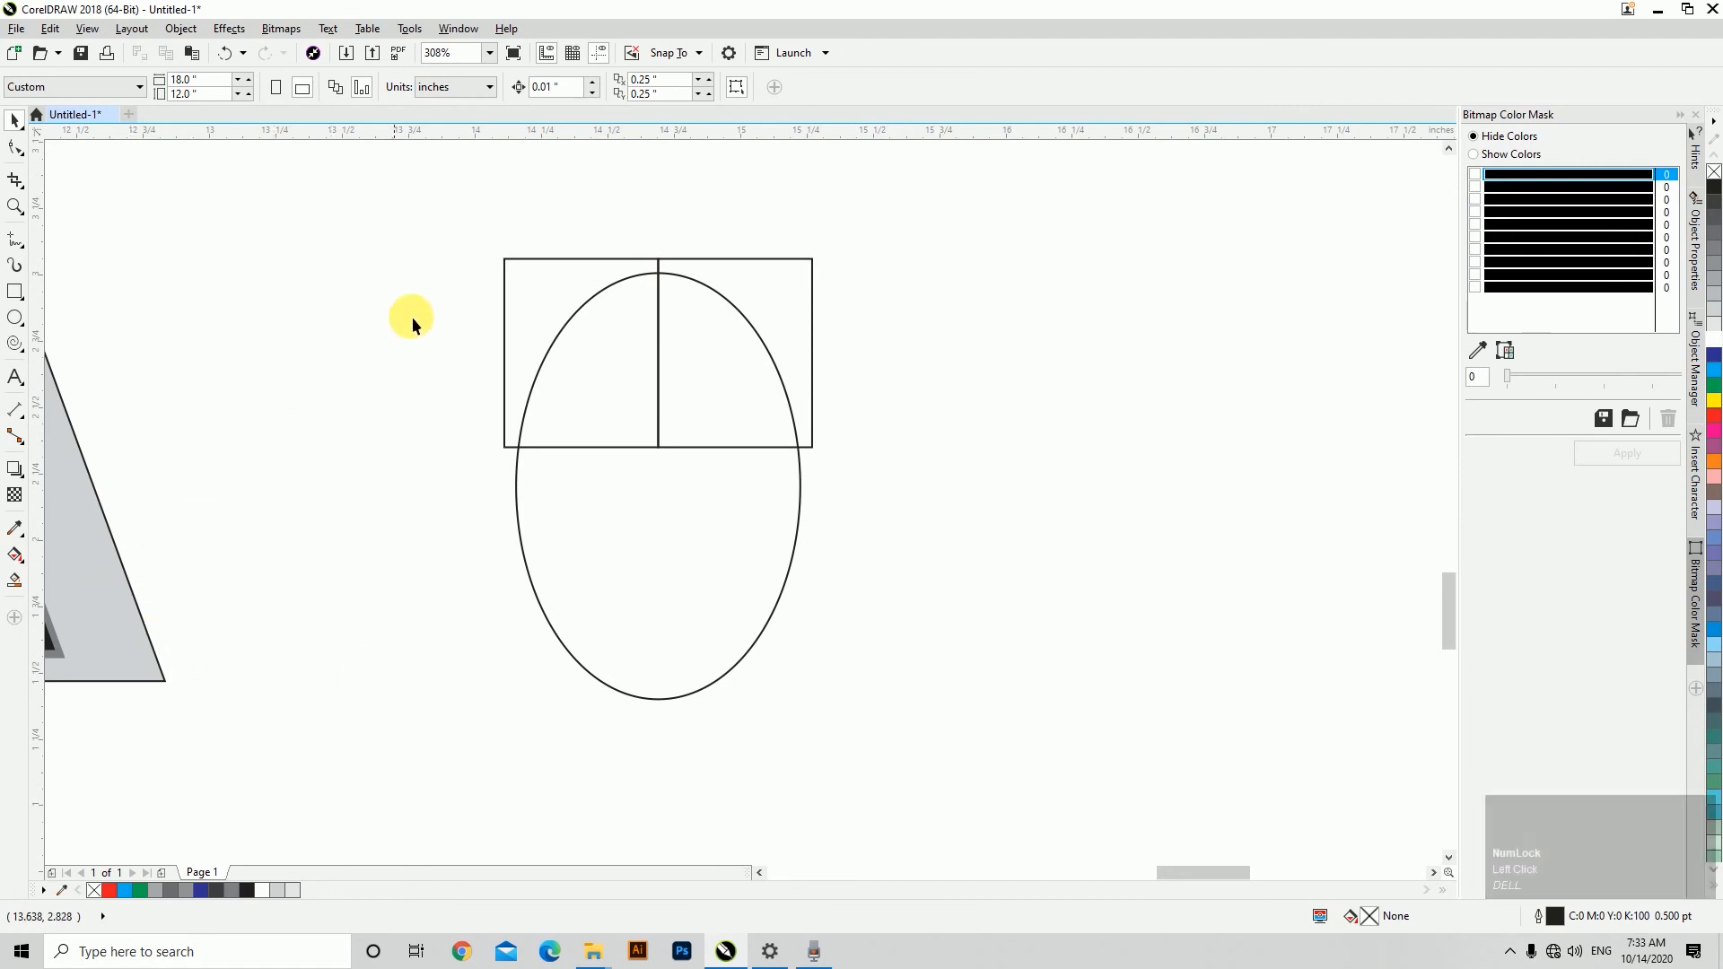
click(589, 296)
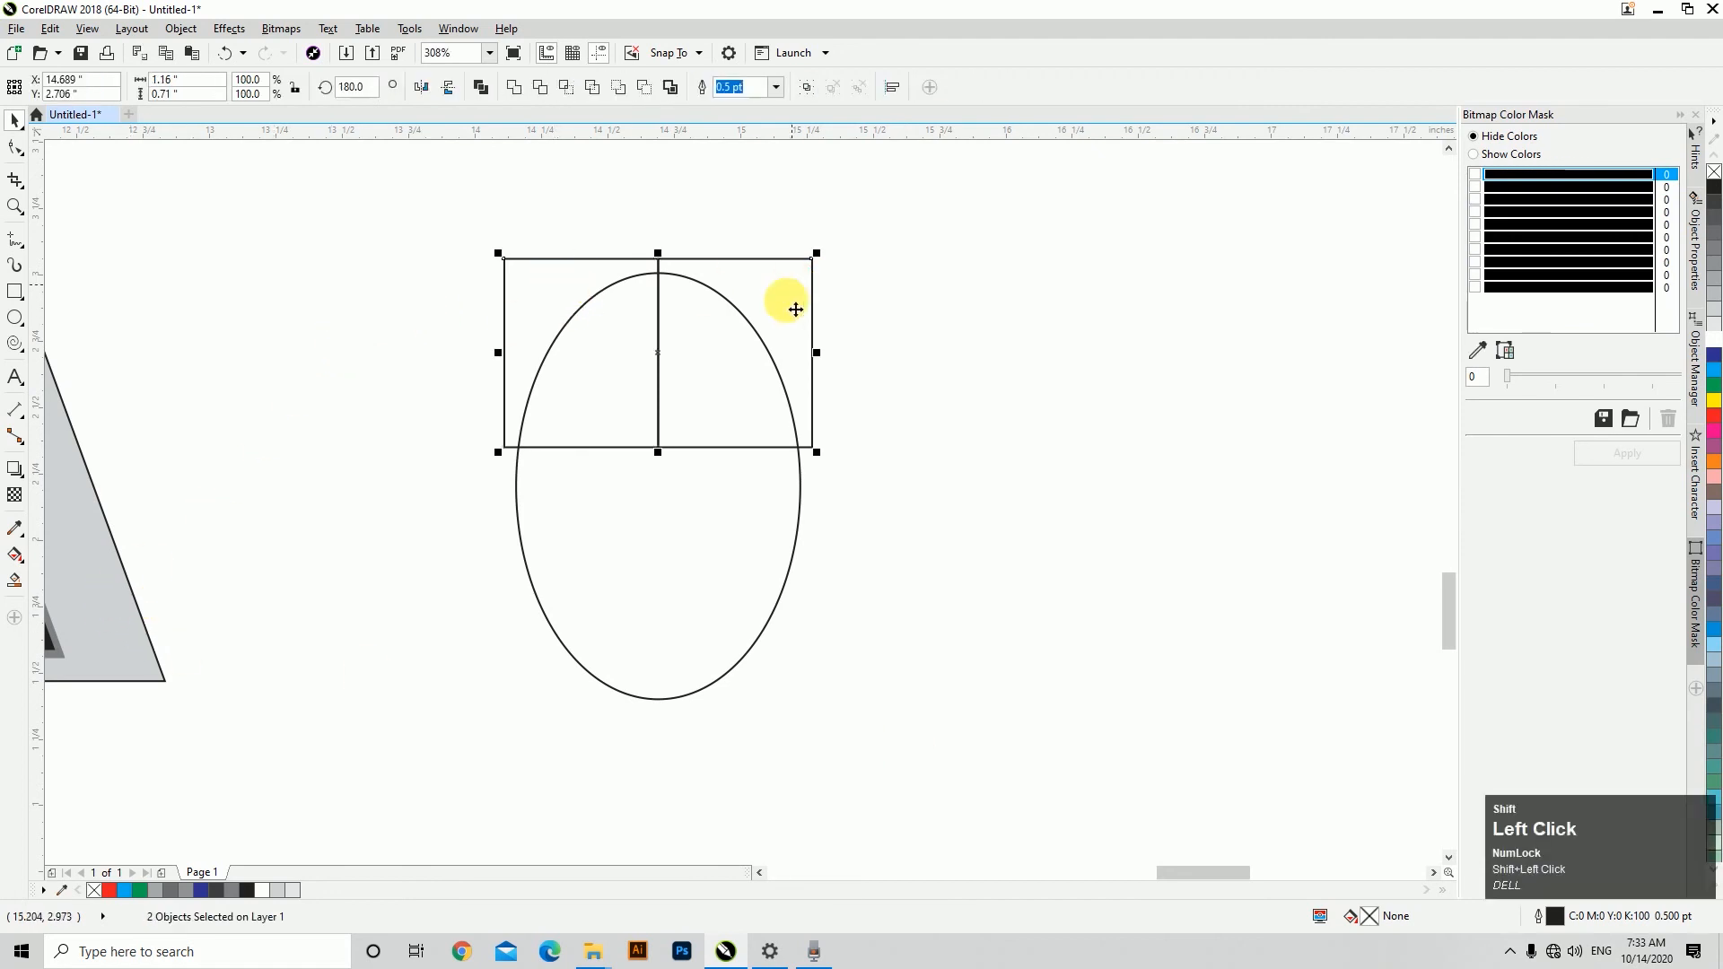
click(845, 498)
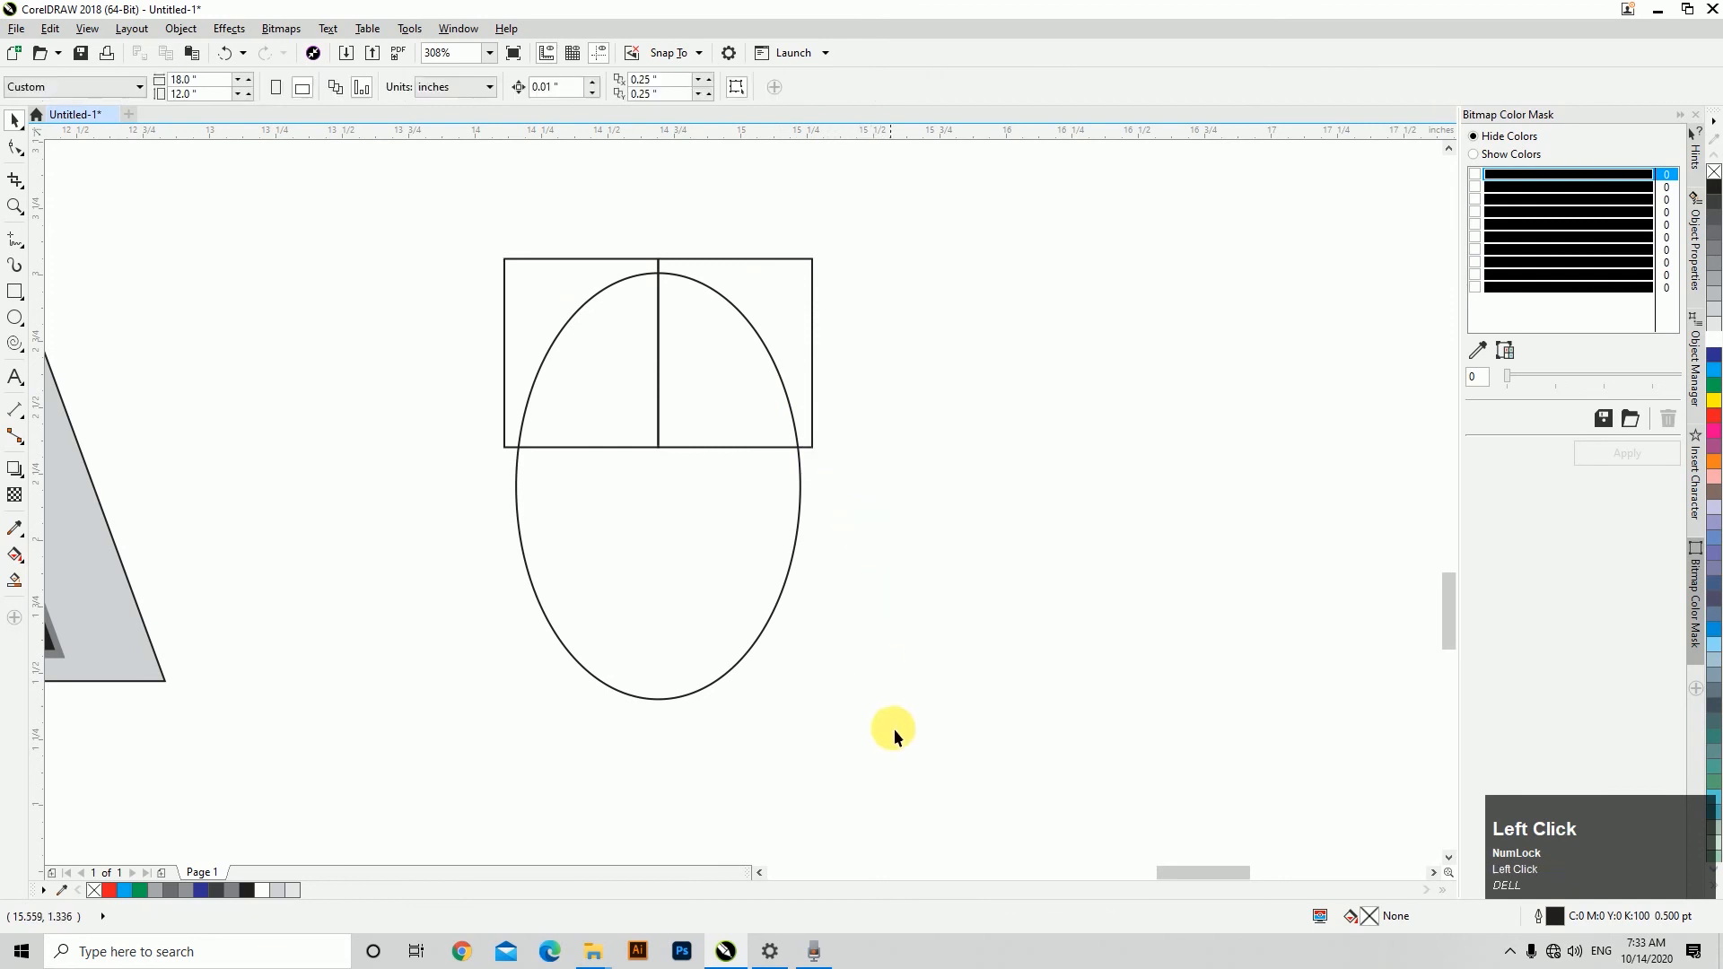
drag(411, 281, 413, 285)
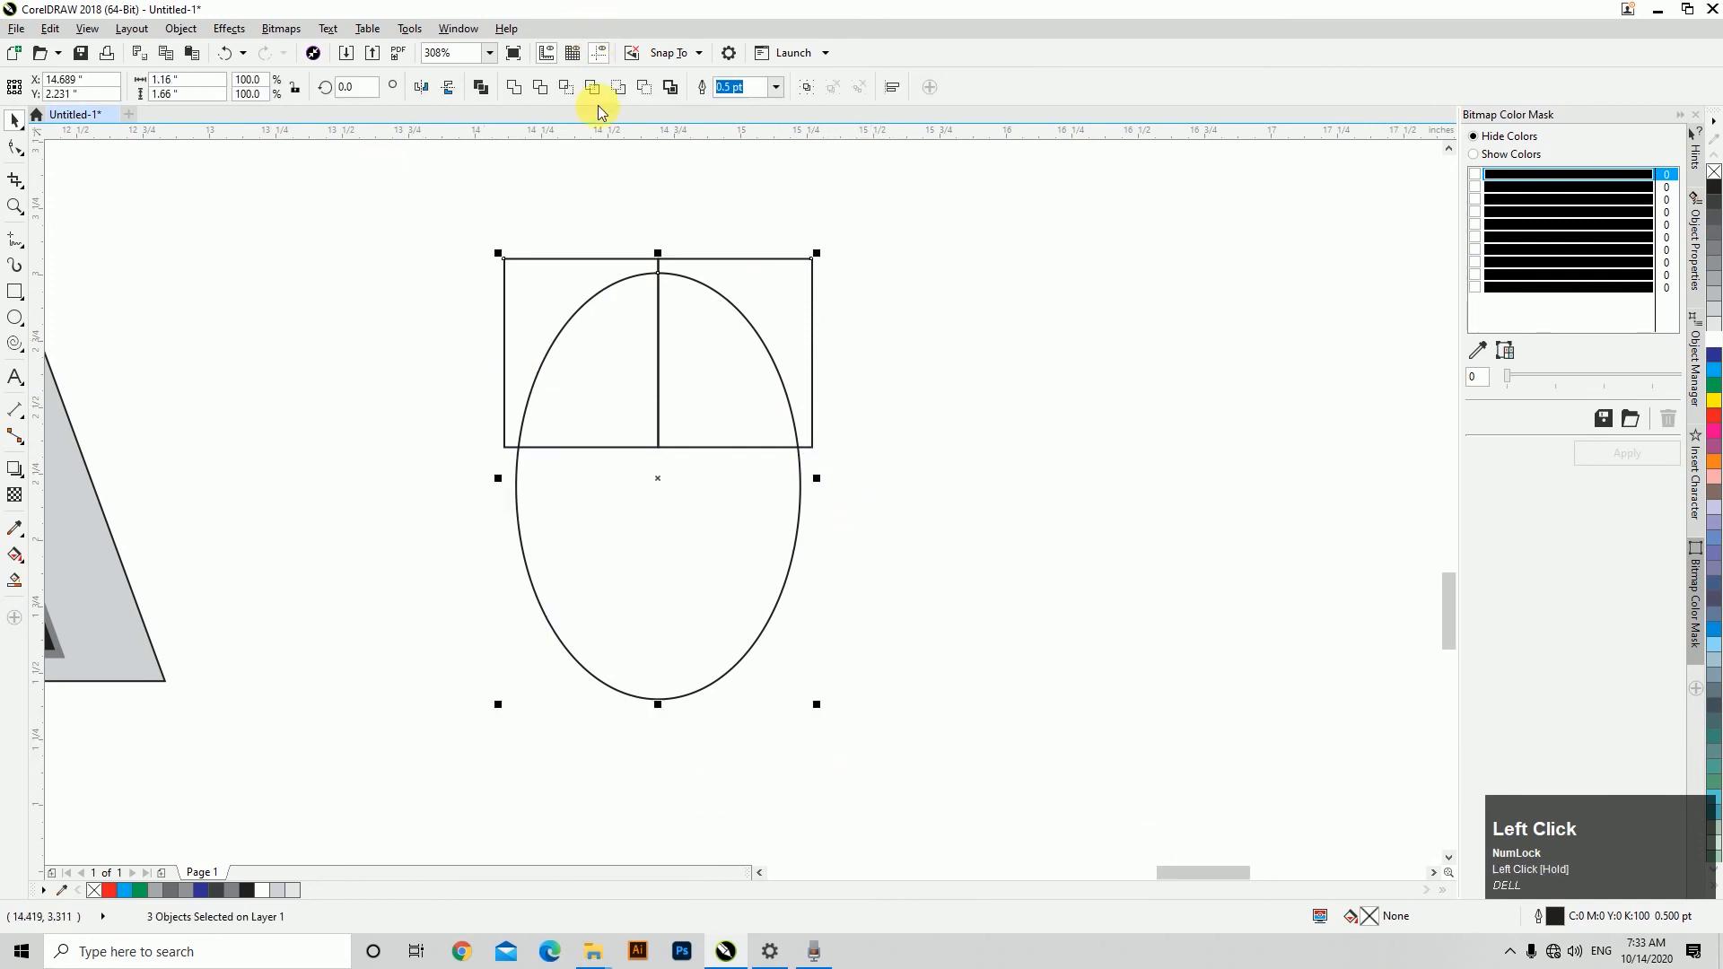
click(583, 161)
click(599, 316)
shift+click(751, 287)
drag(439, 227, 978, 795)
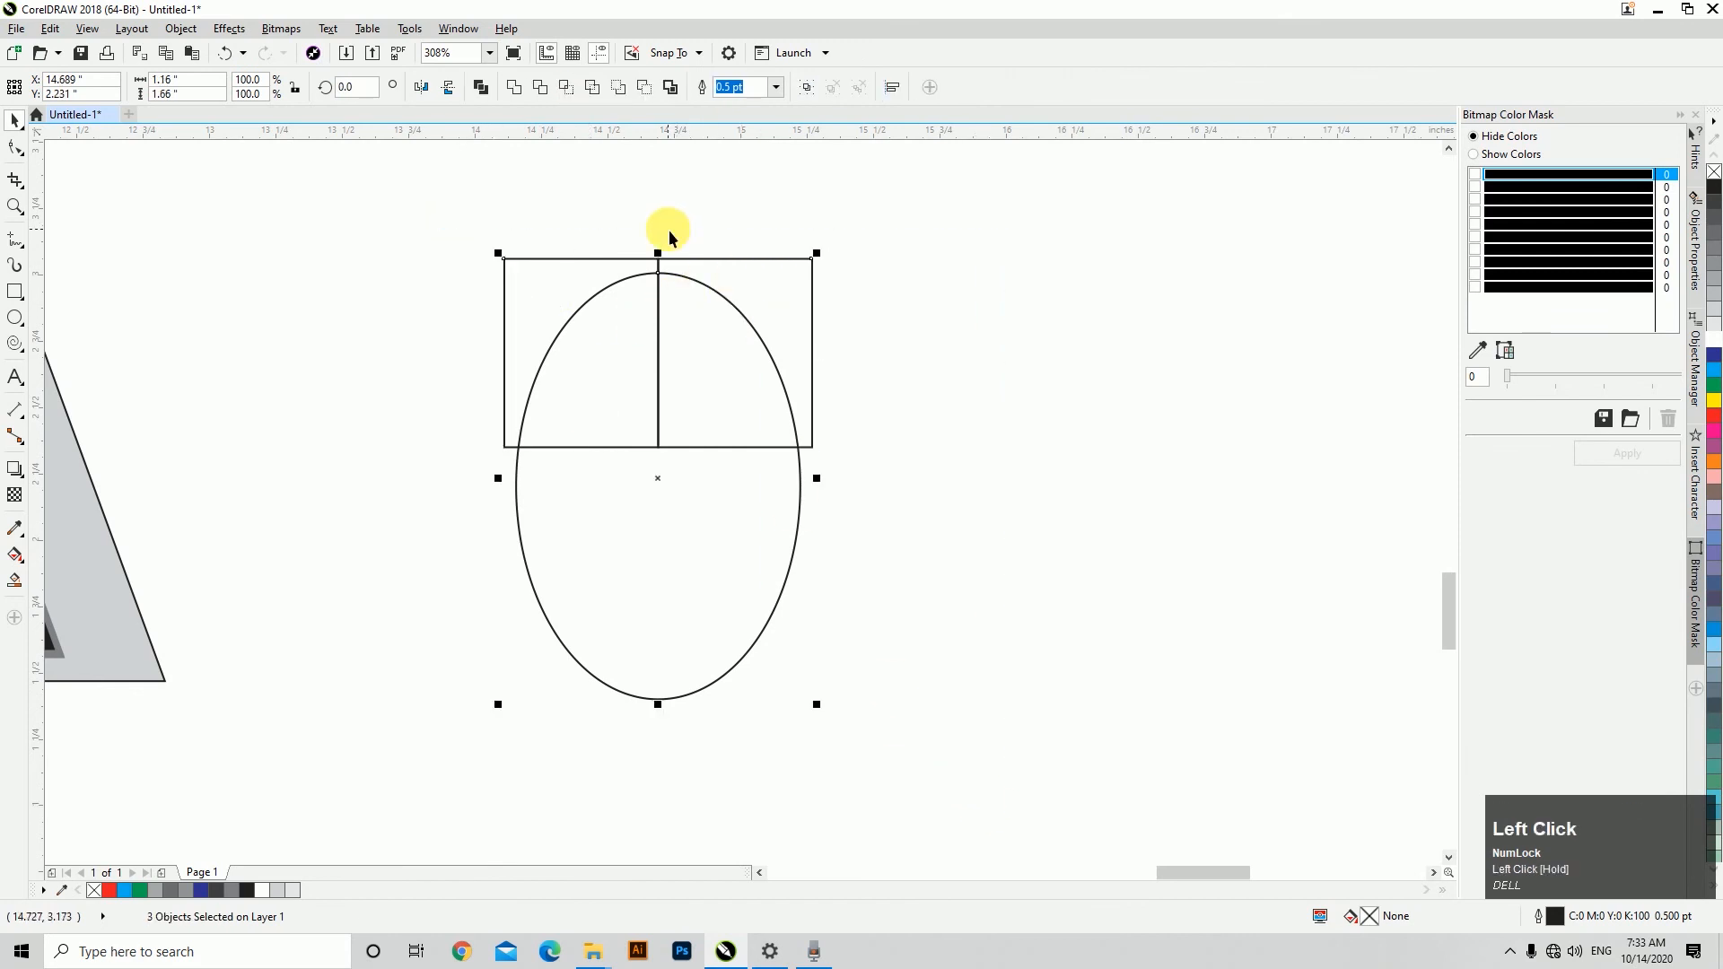
mouse_move(443, 240)
mouse_down()
mouse_move(888, 654)
mouse_move(953, 741)
mouse_up()
click(912, 703)
click(569, 373)
shift+click(628, 530)
click(864, 463)
Delete both rectangles over the ellipse.
drag(762, 281, 904, 248)
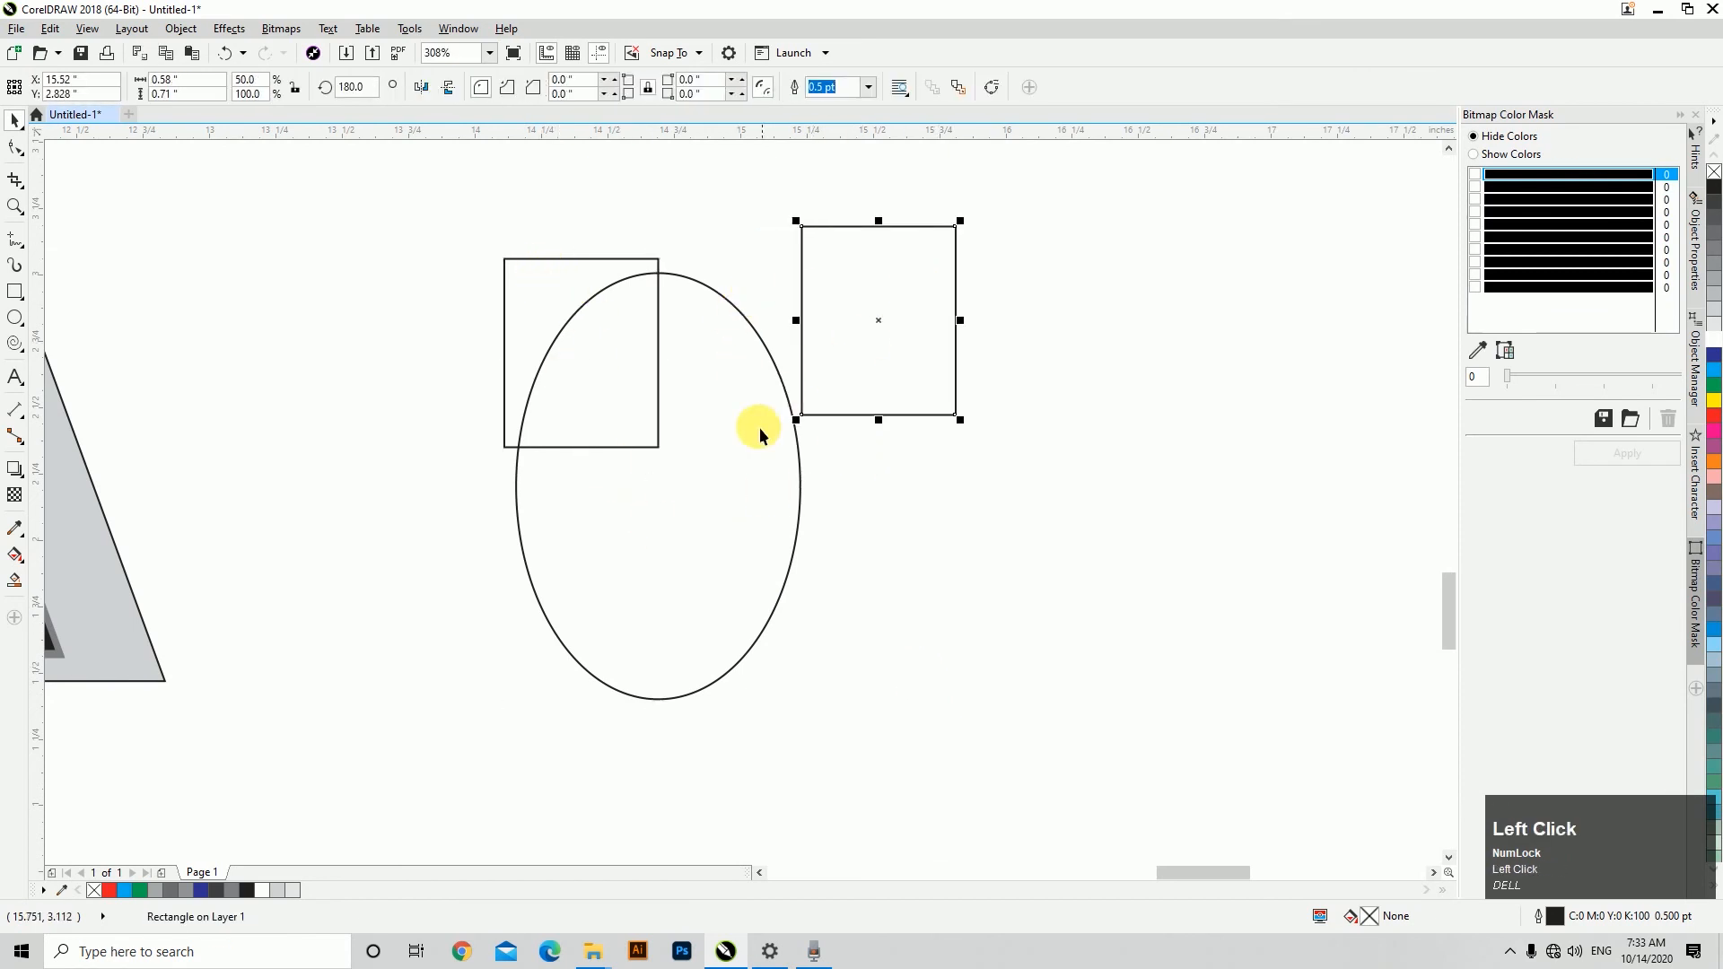
key(Delete)
click(569, 296)
key(Delete)
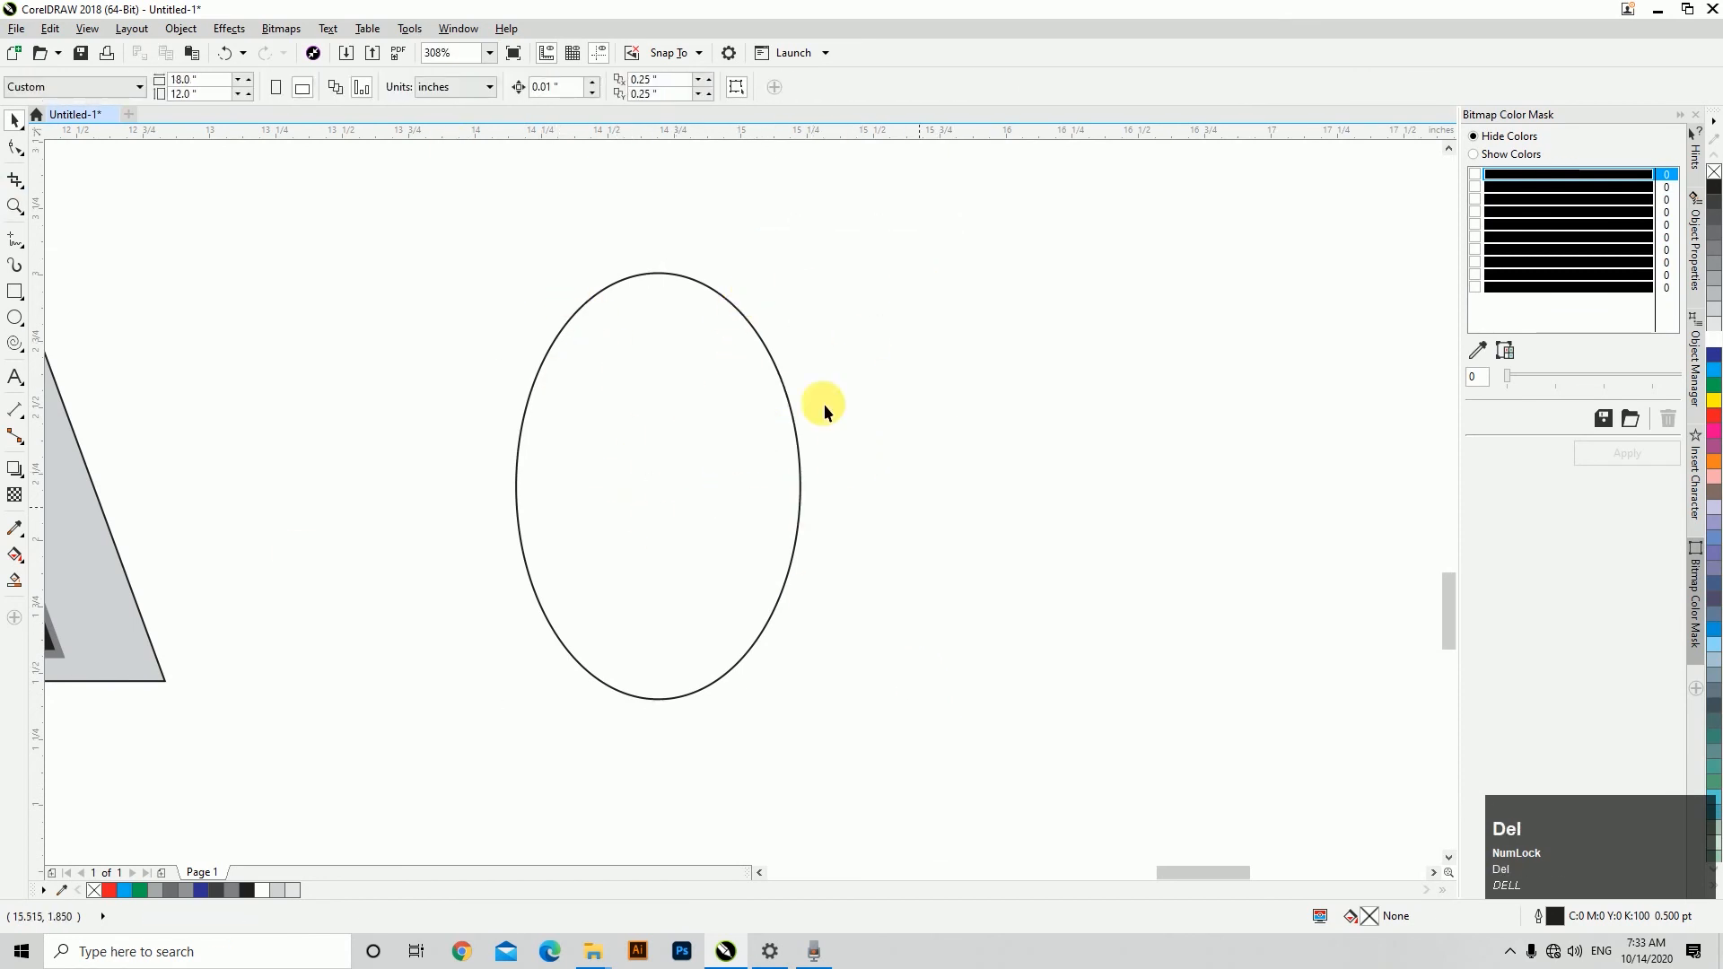
Draw a rectangle about 0.58 by 0.62 inches from the ellipse's top quadrant point over its upper-left quarter.
click(787, 405)
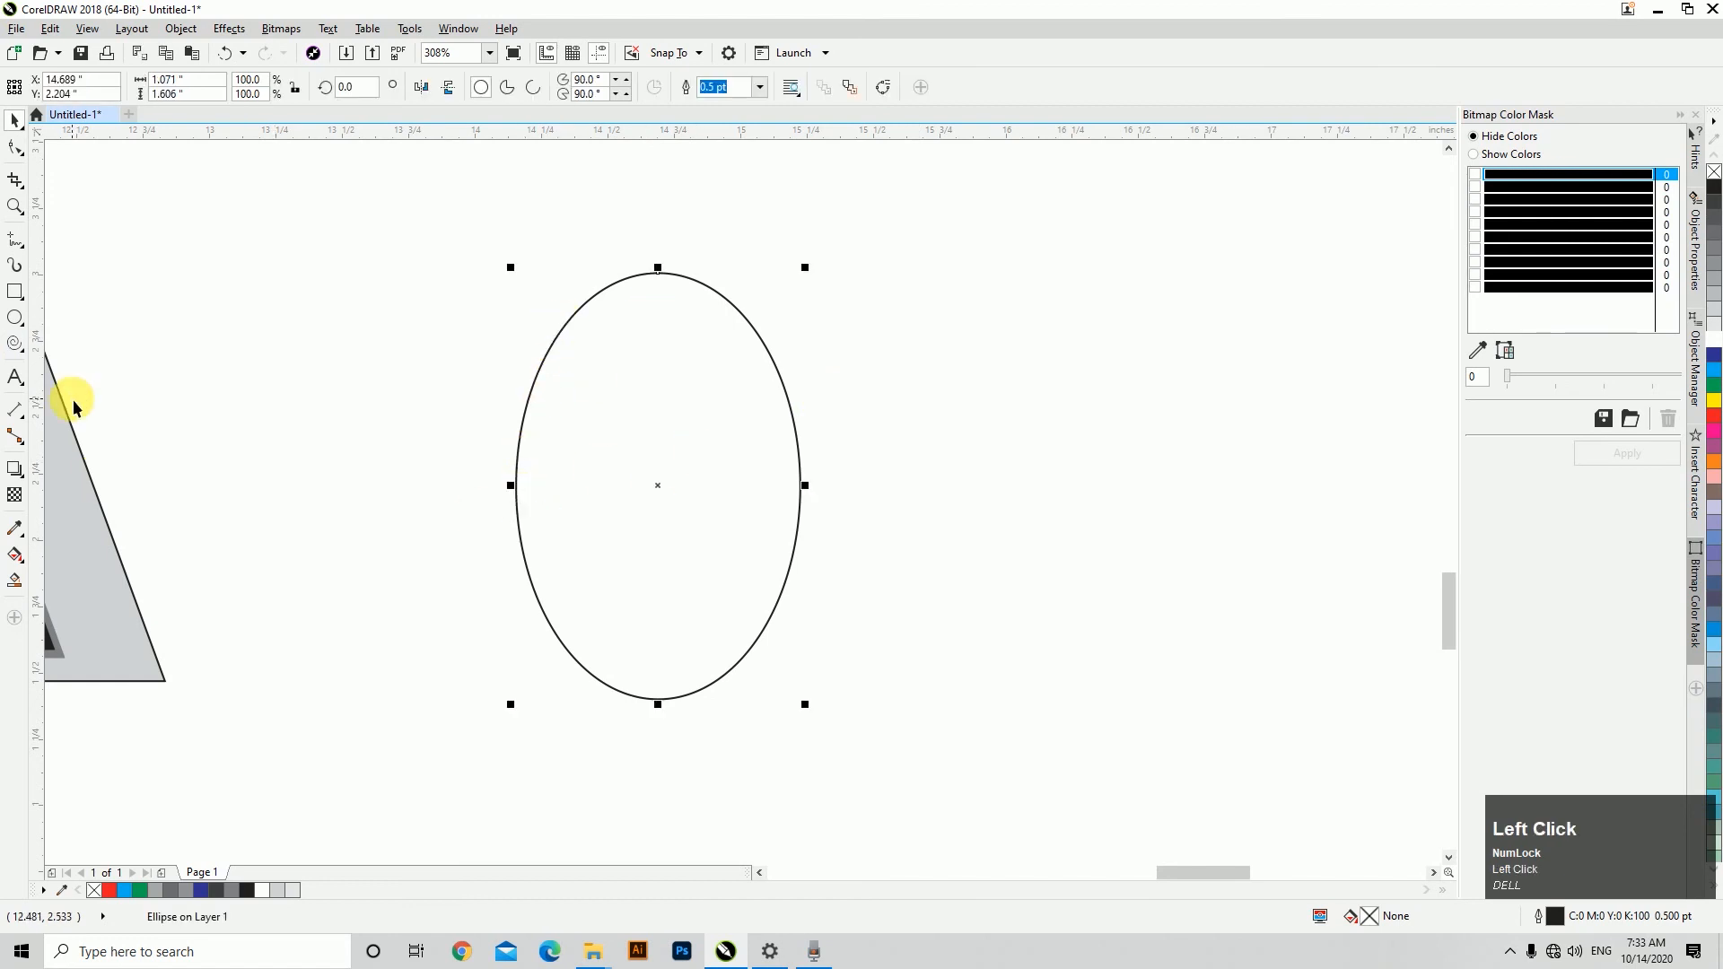
click(15, 293)
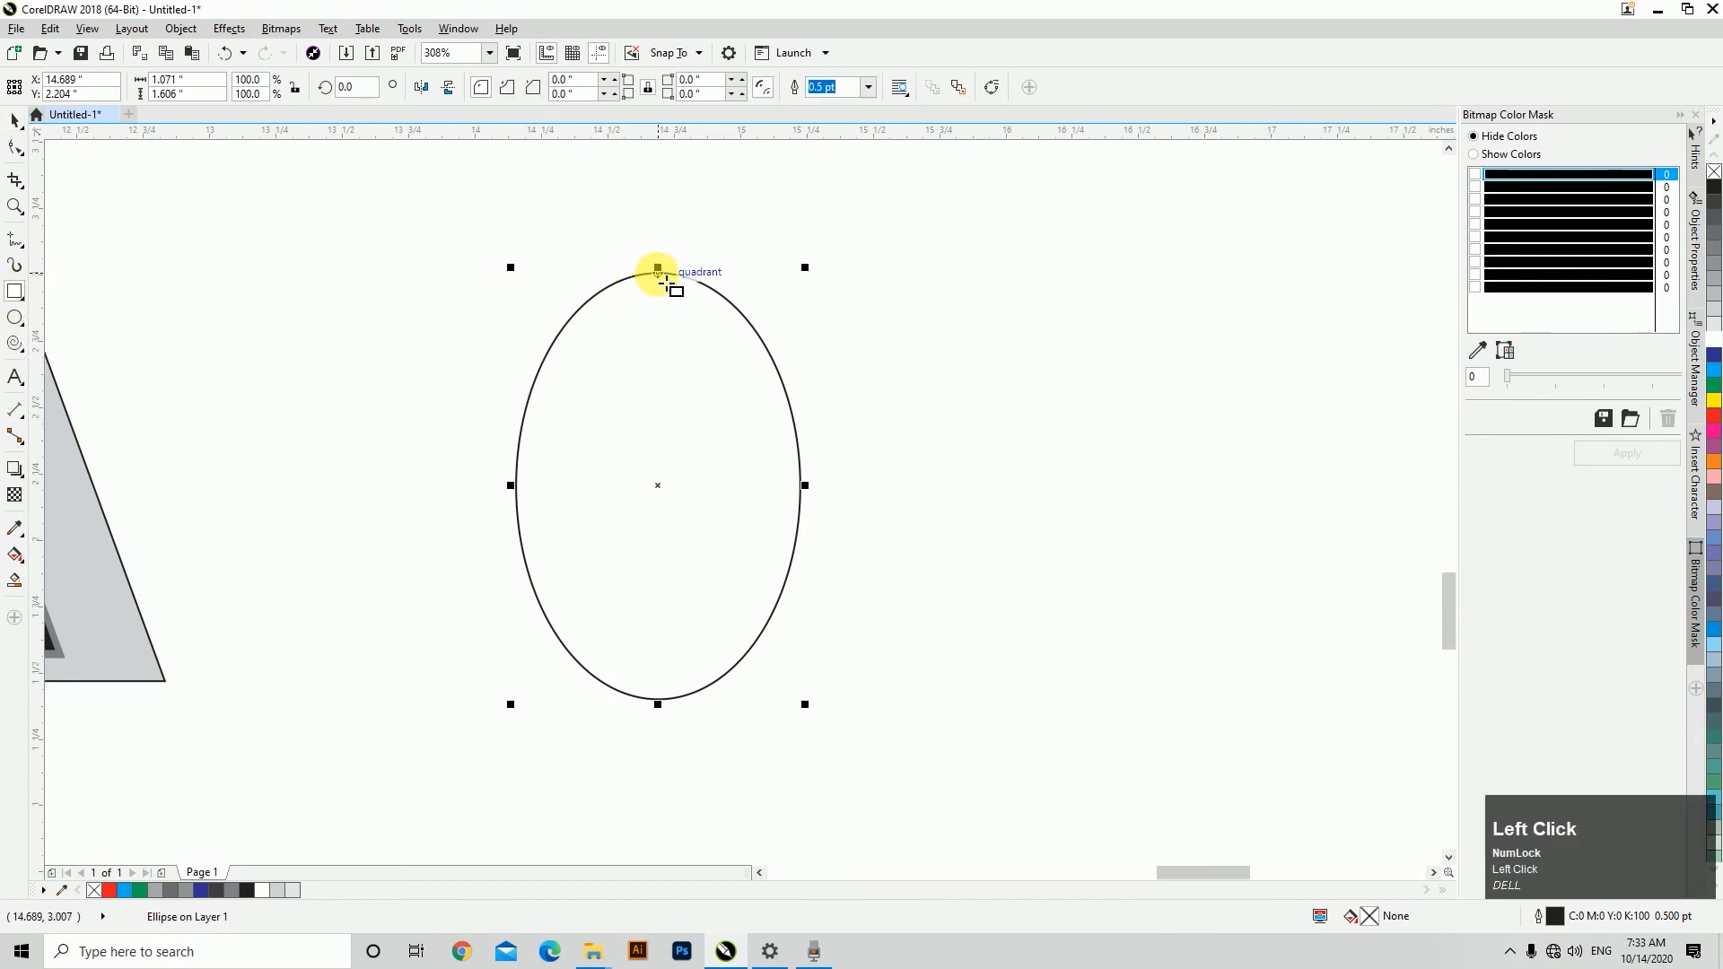
drag(659, 272, 514, 446)
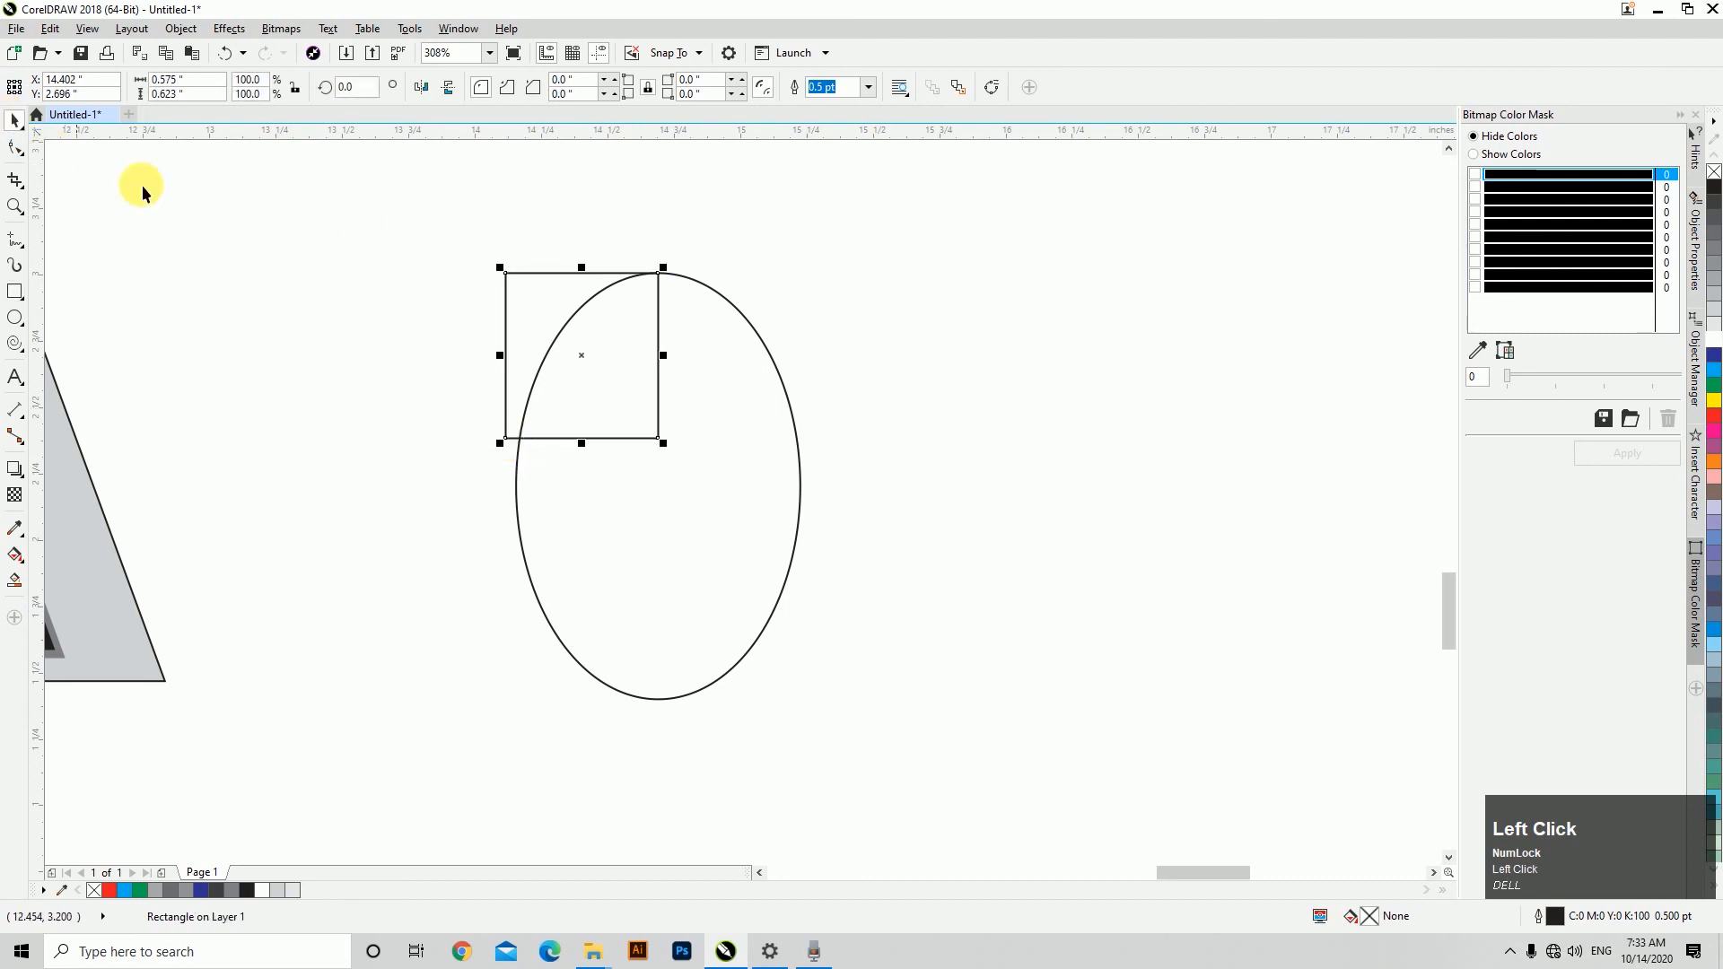
Intersect the rectangle with the ellipse and delete the rectangle, keeping the upper-left mouse button piece.
shift+click(698, 368)
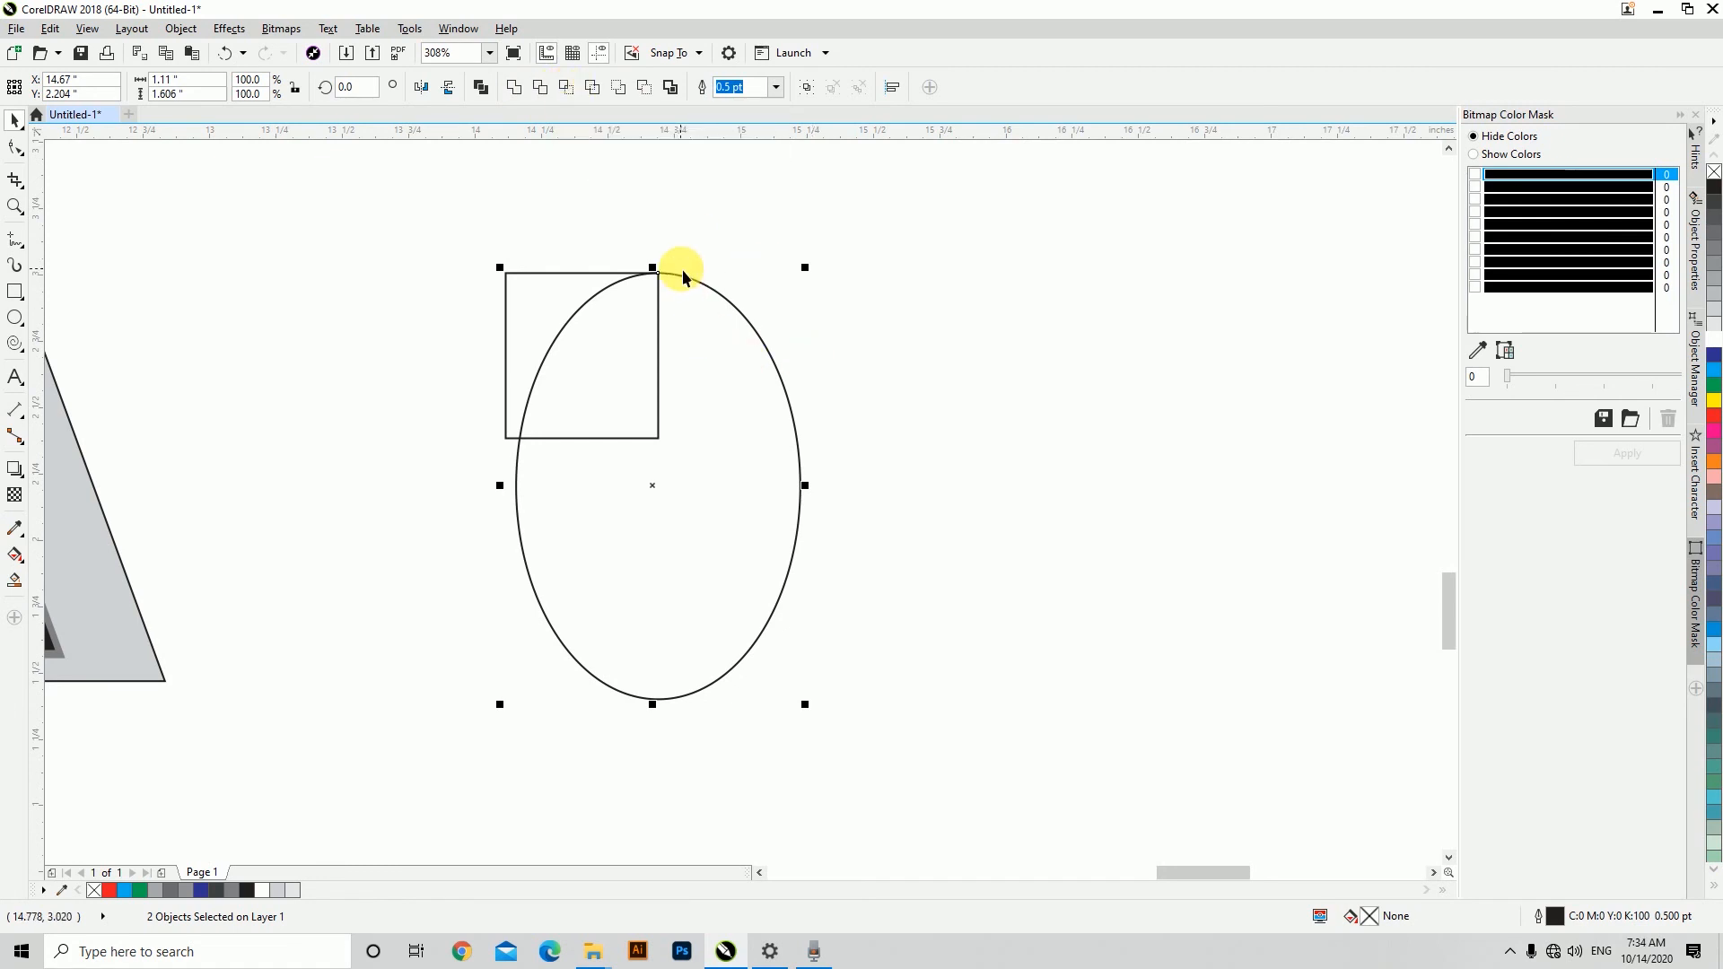
click(569, 90)
click(561, 282)
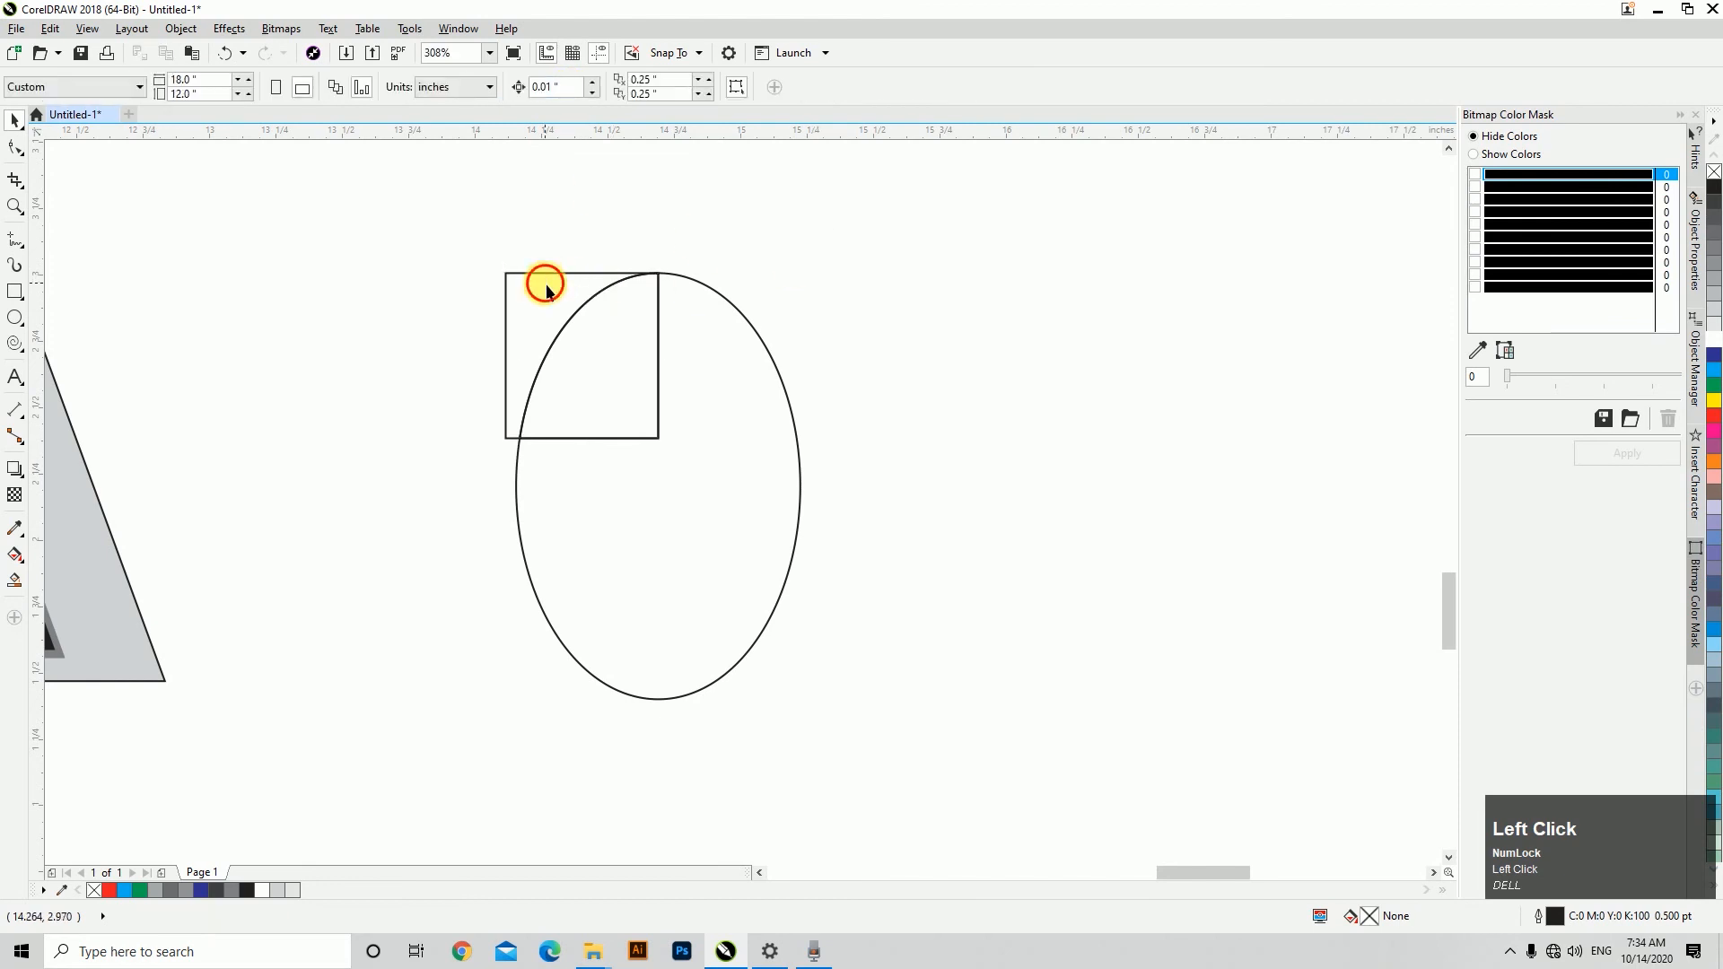
click(546, 285)
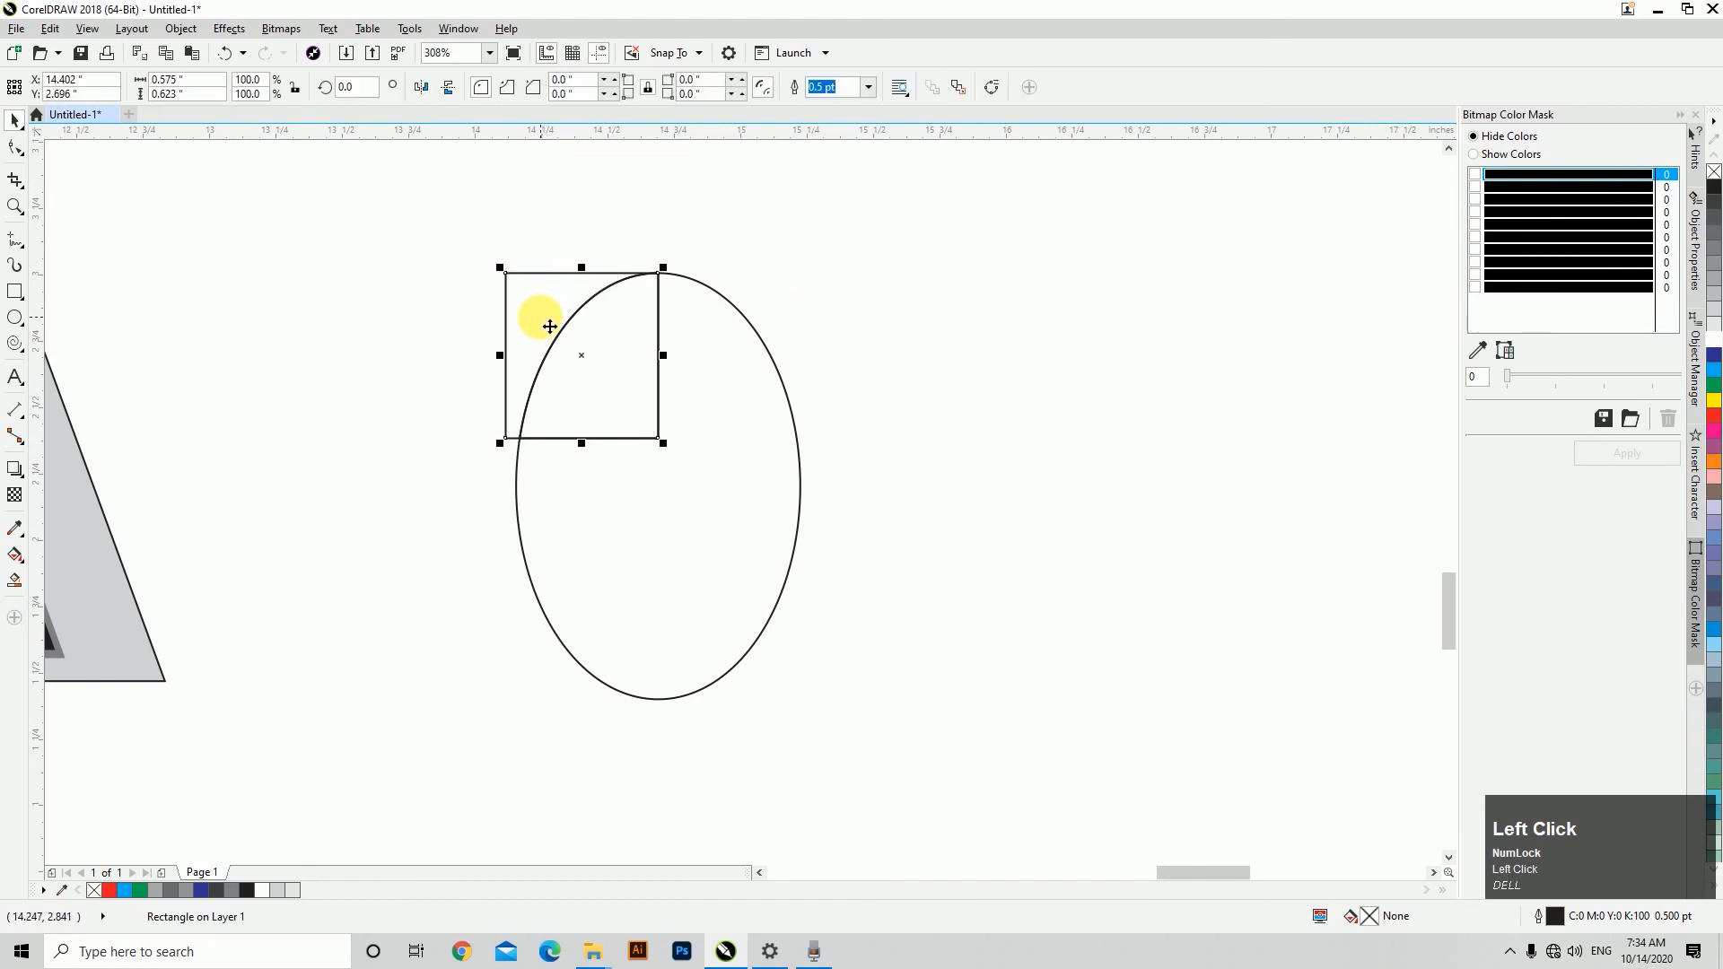
key(Delete)
click(615, 437)
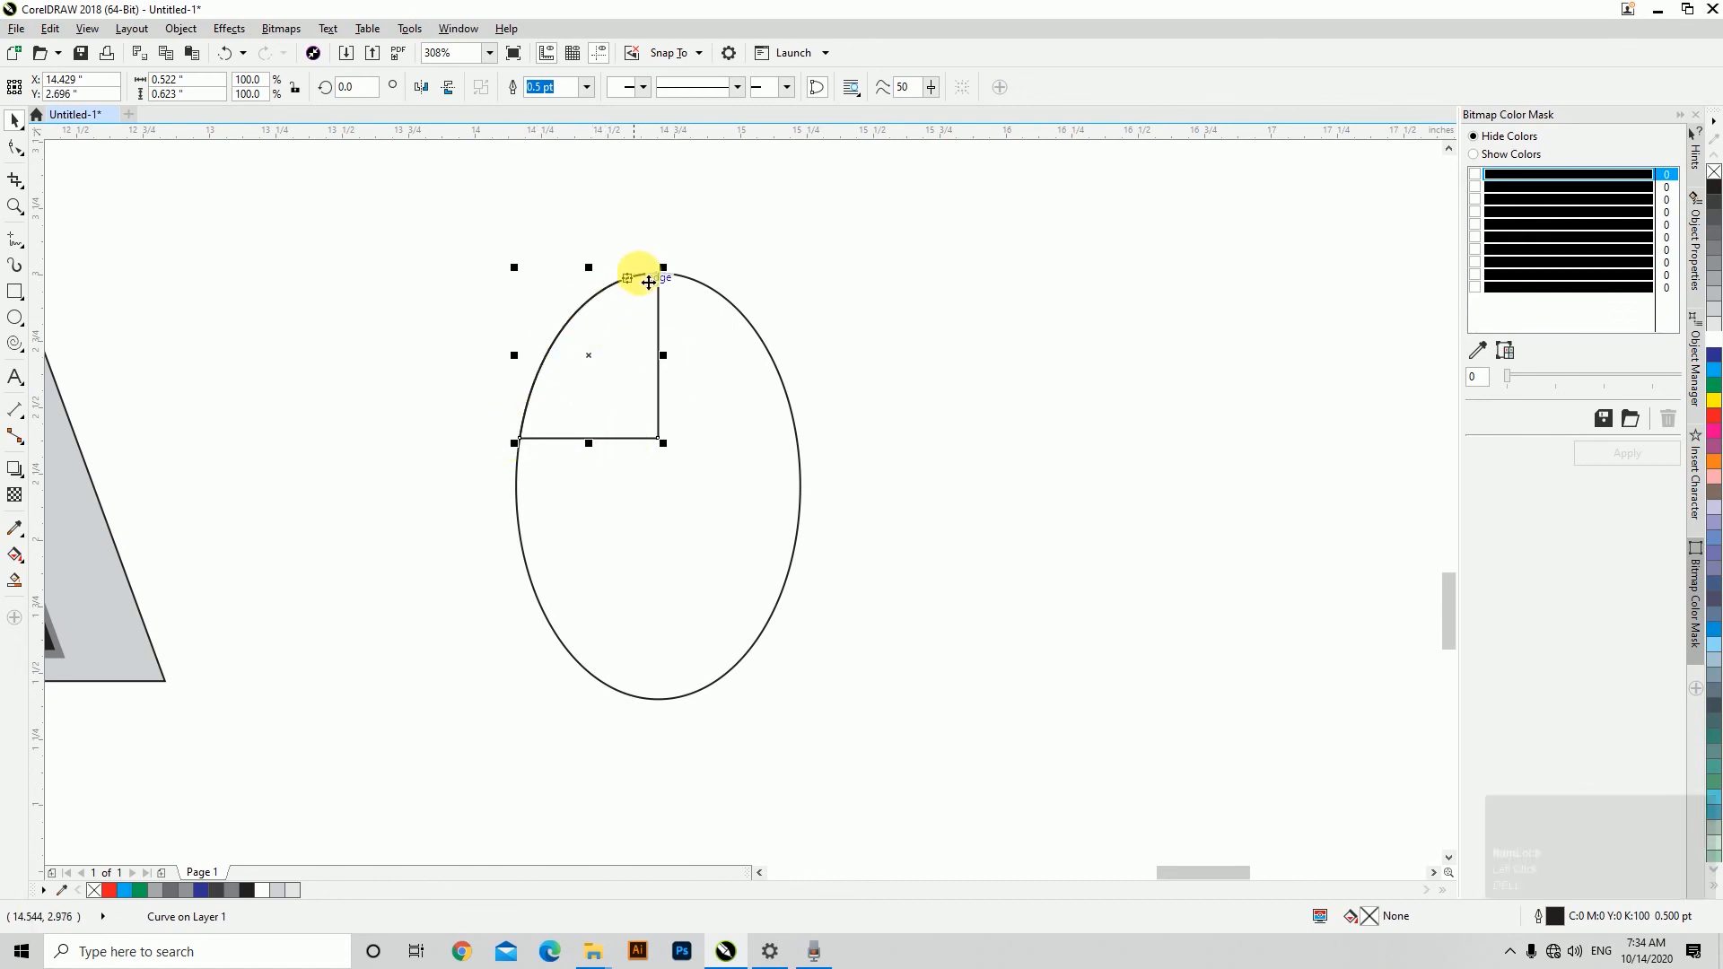
click(794, 370)
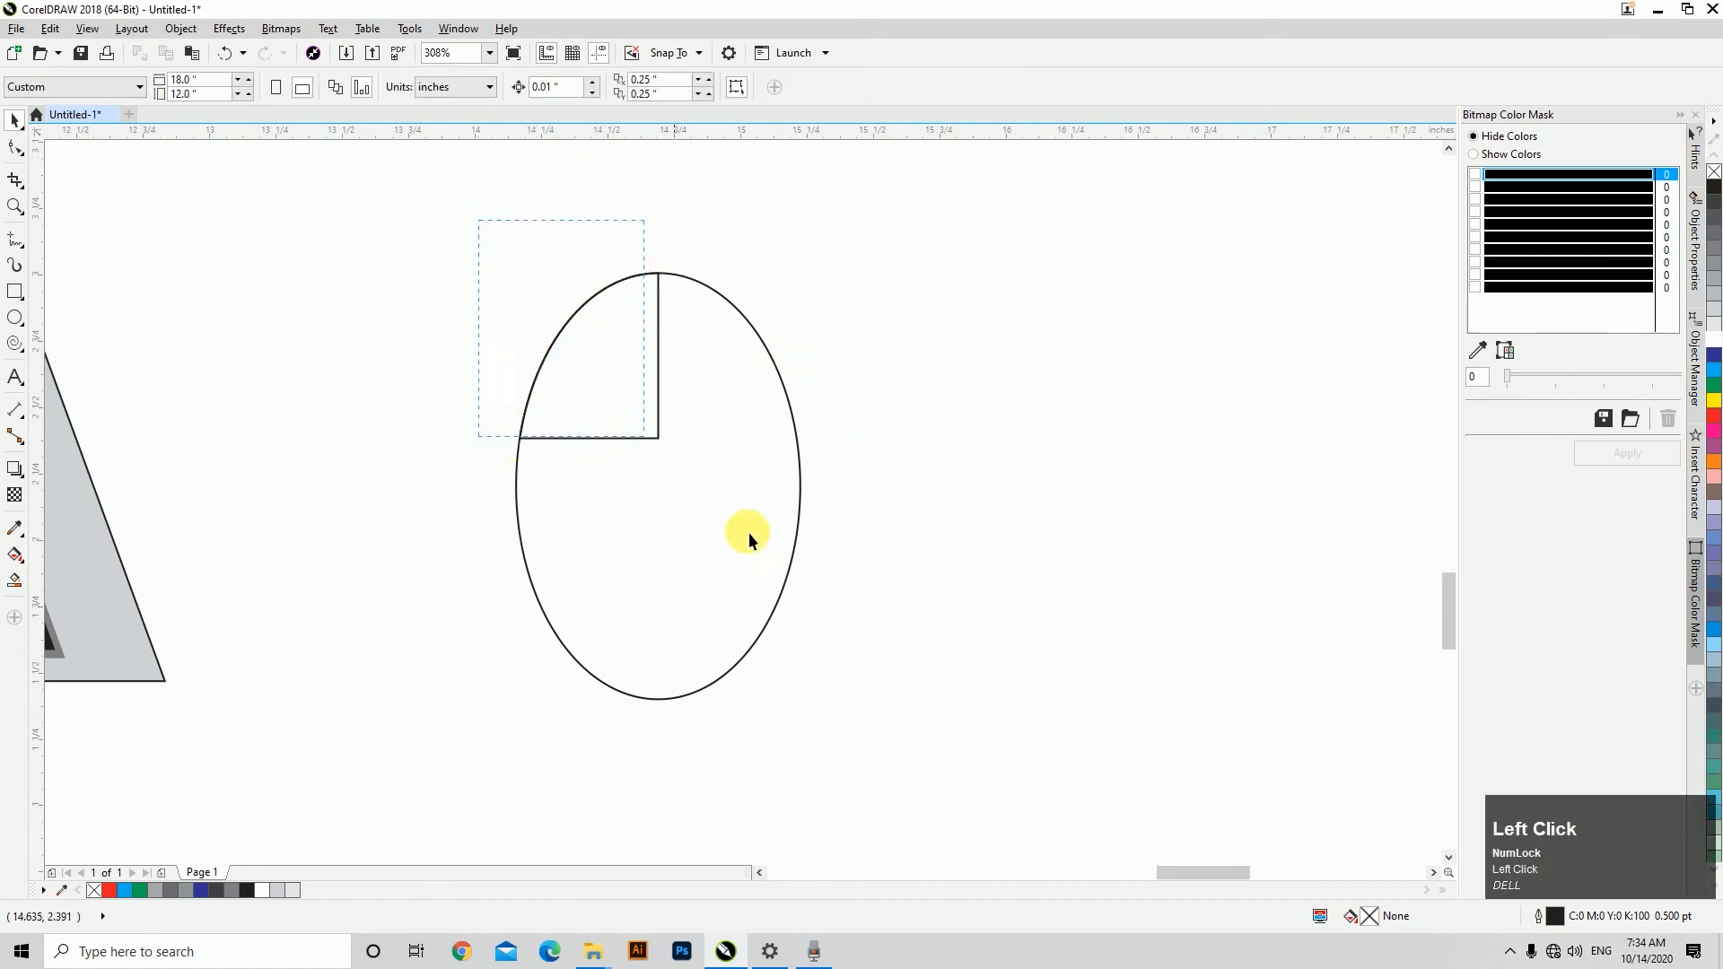
Duplicate the left mouse button piece, mirror the copy horizontally and fit it into the ellipse's upper-right quarter.
drag(748, 531, 775, 554)
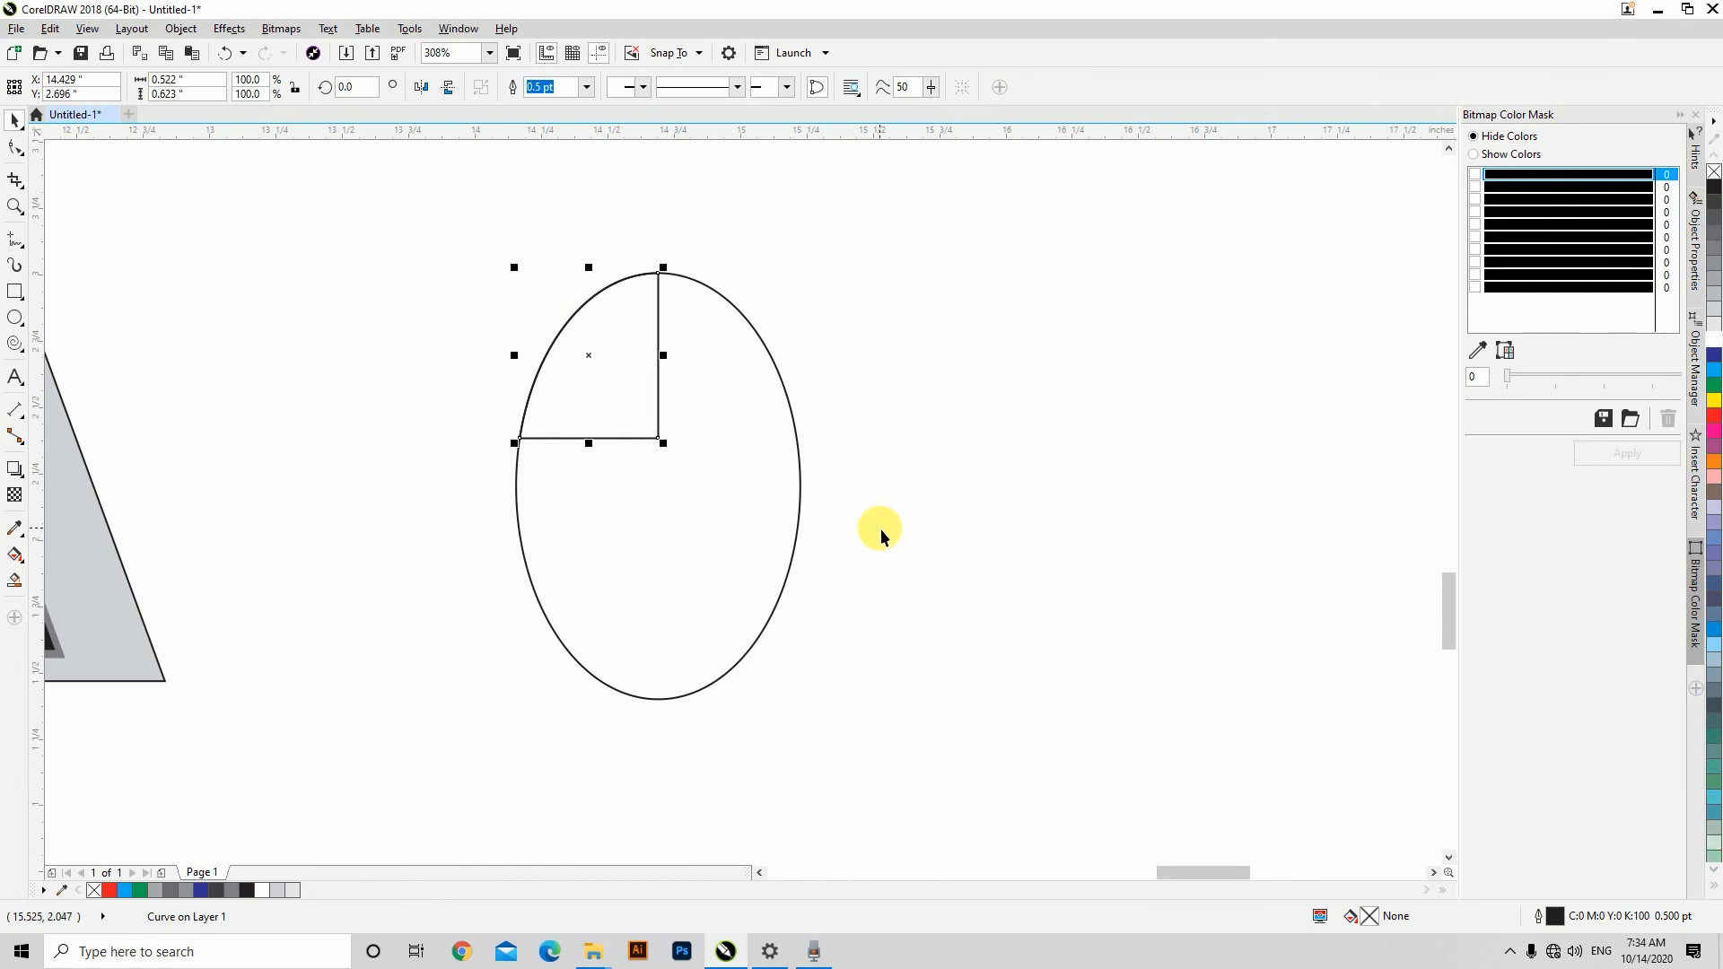
drag(514, 356, 812, 368)
click(491, 374)
click(586, 368)
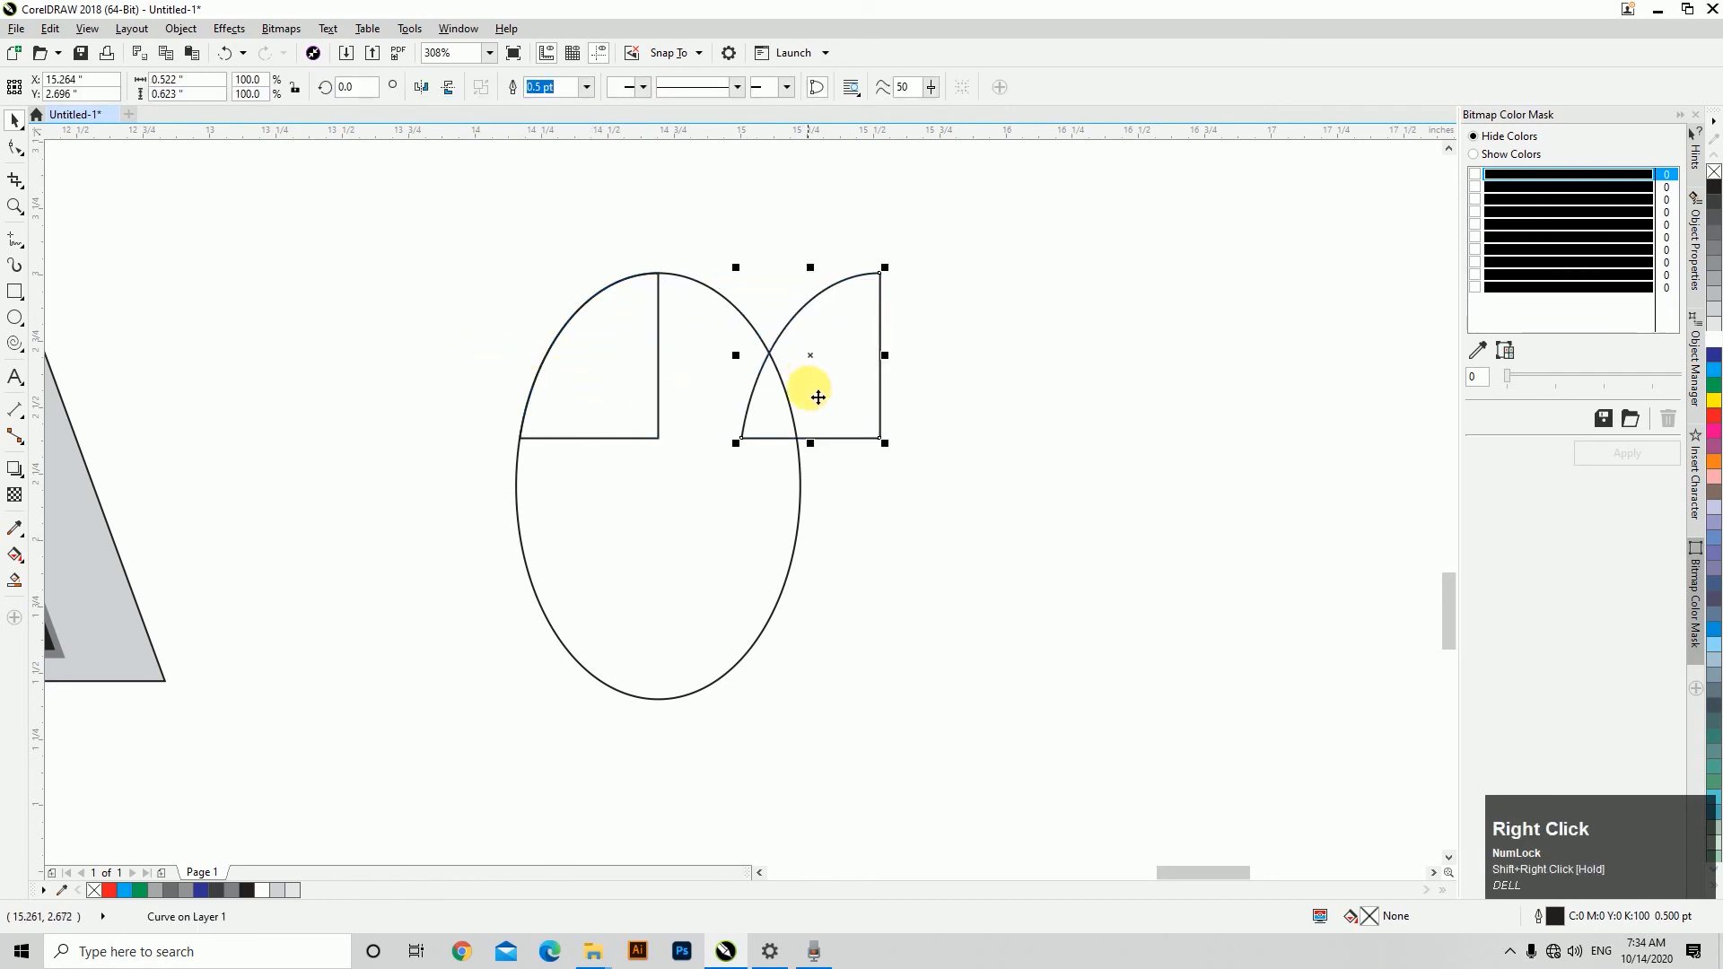
click(421, 87)
drag(738, 343, 662, 346)
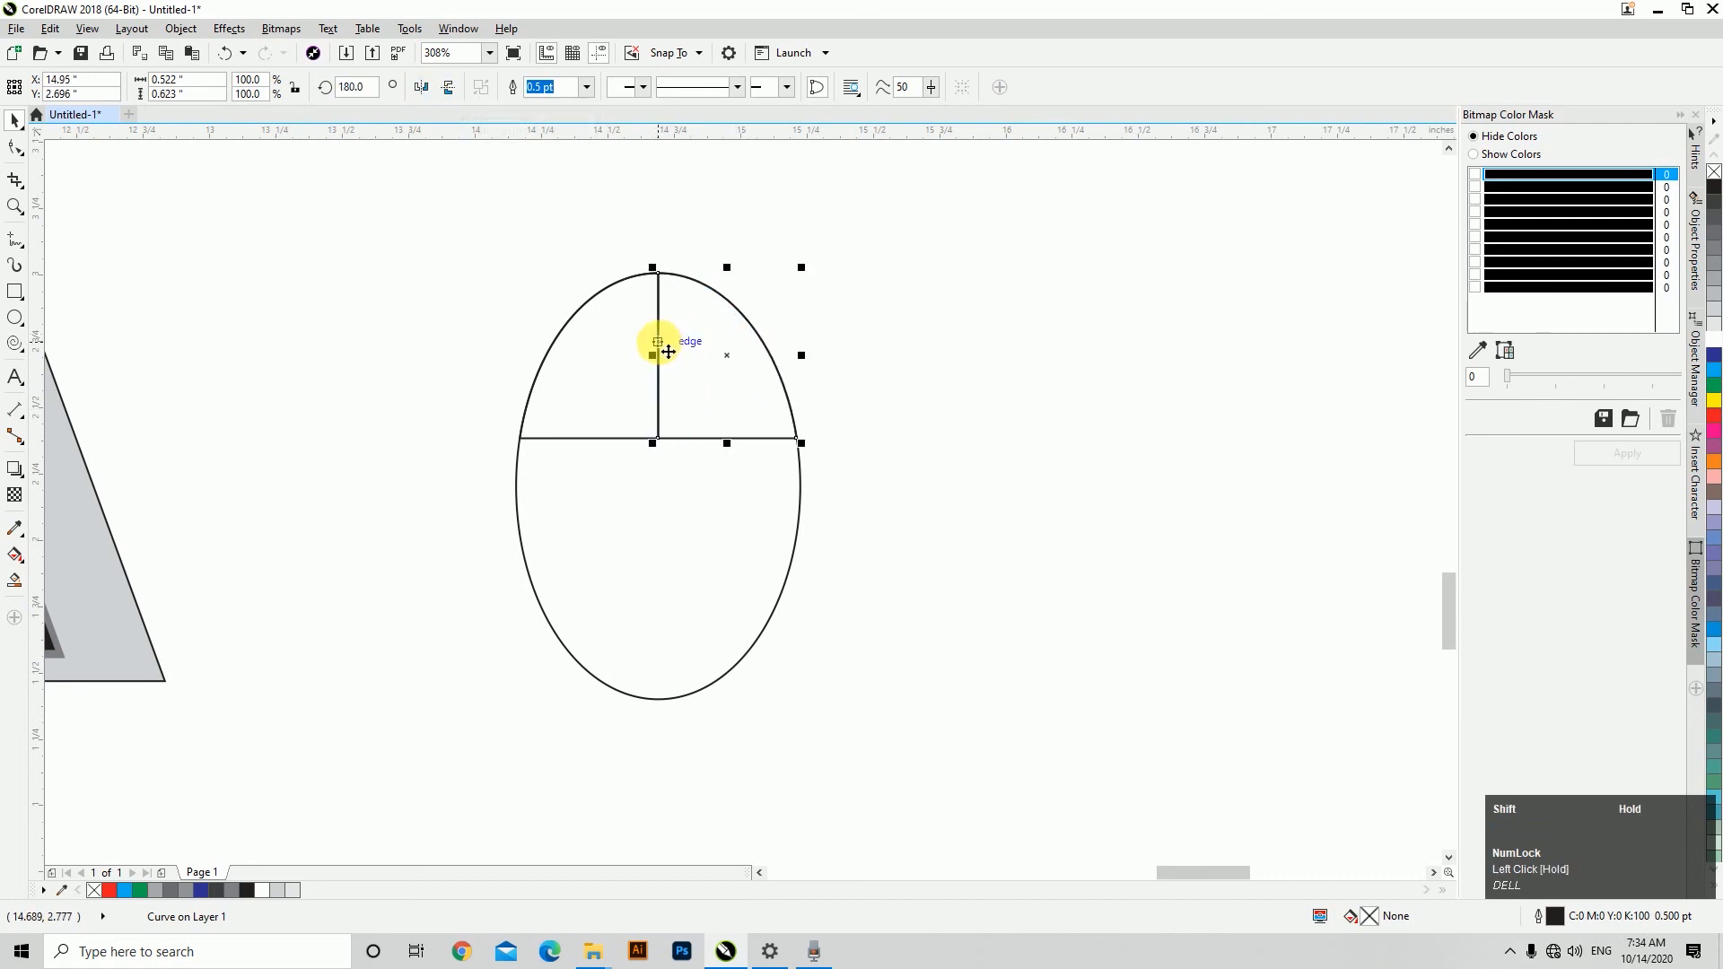
click(964, 470)
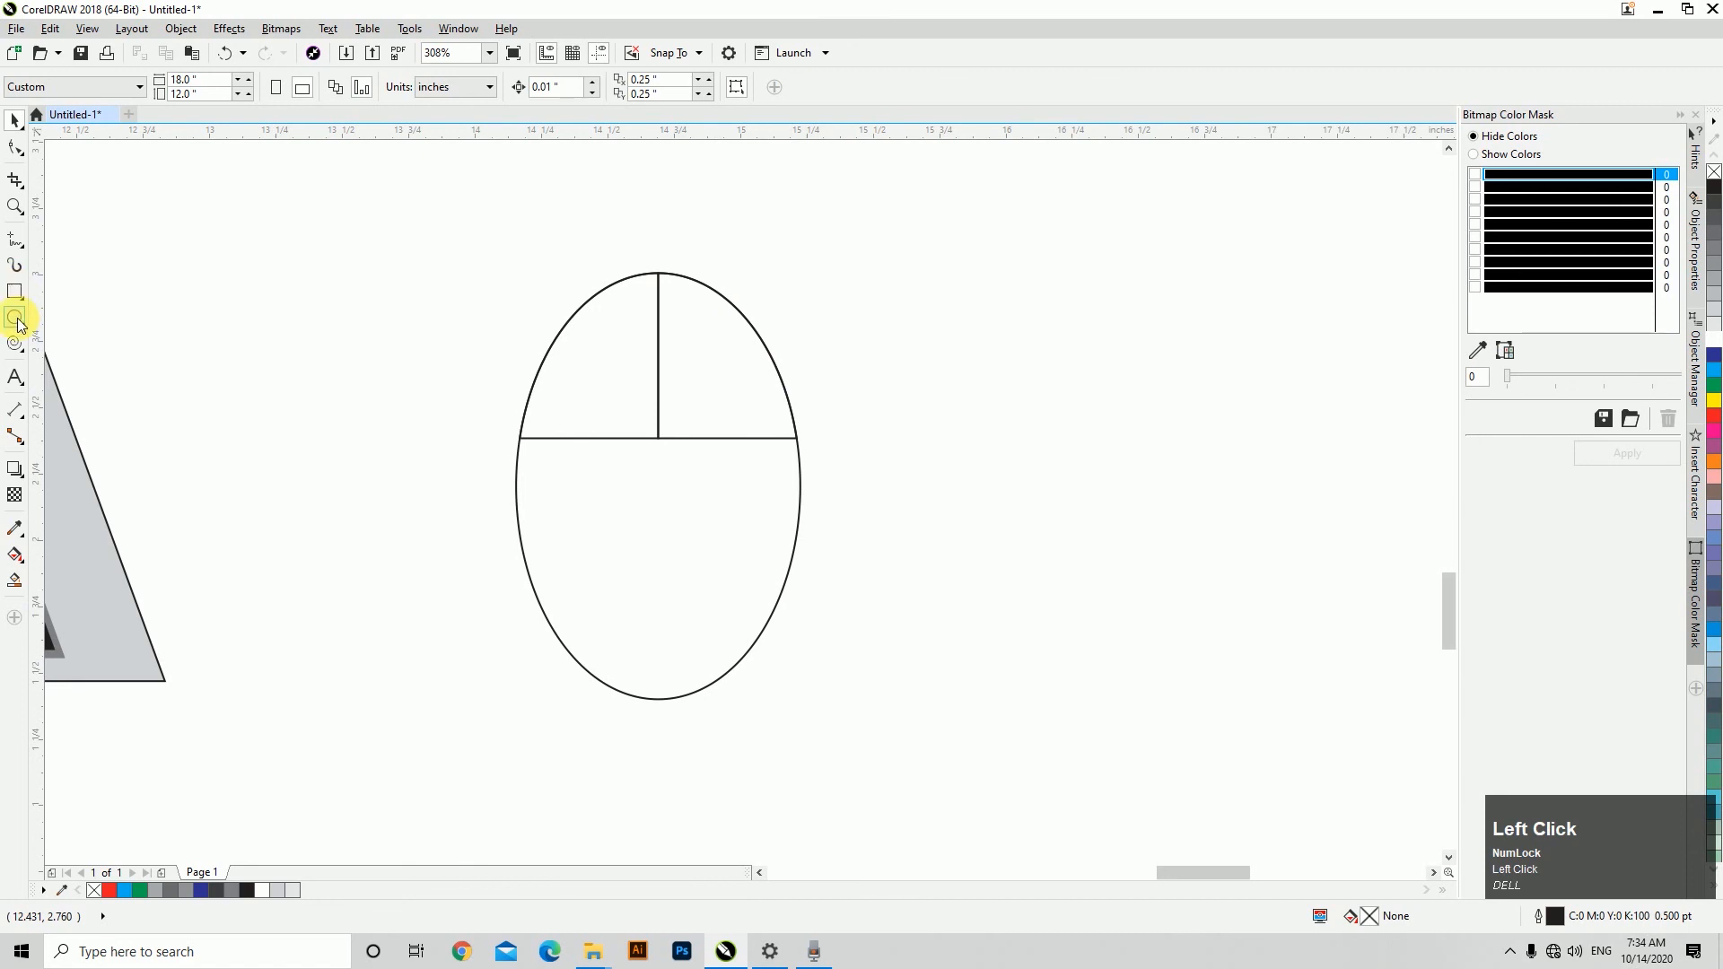
Draw a black scroll wheel about 0.105 by 0.328 inches with fully rounded ends over the line between the mouse buttons.
click(15, 291)
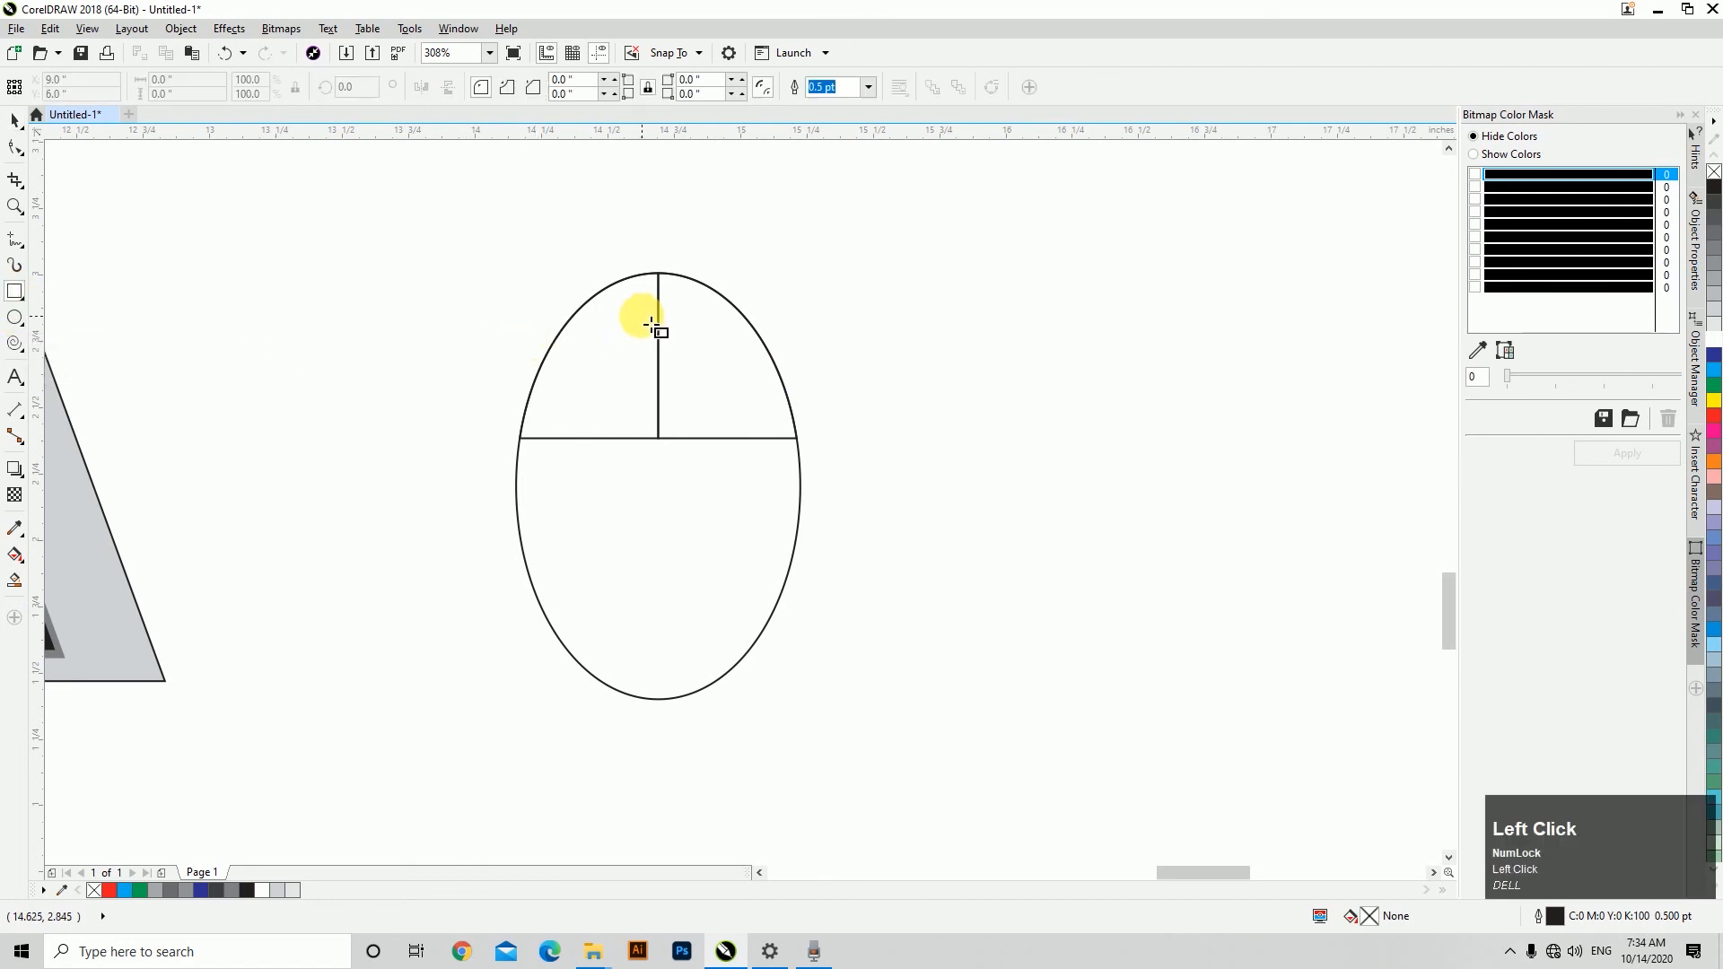
drag(653, 330, 684, 422)
click(15, 150)
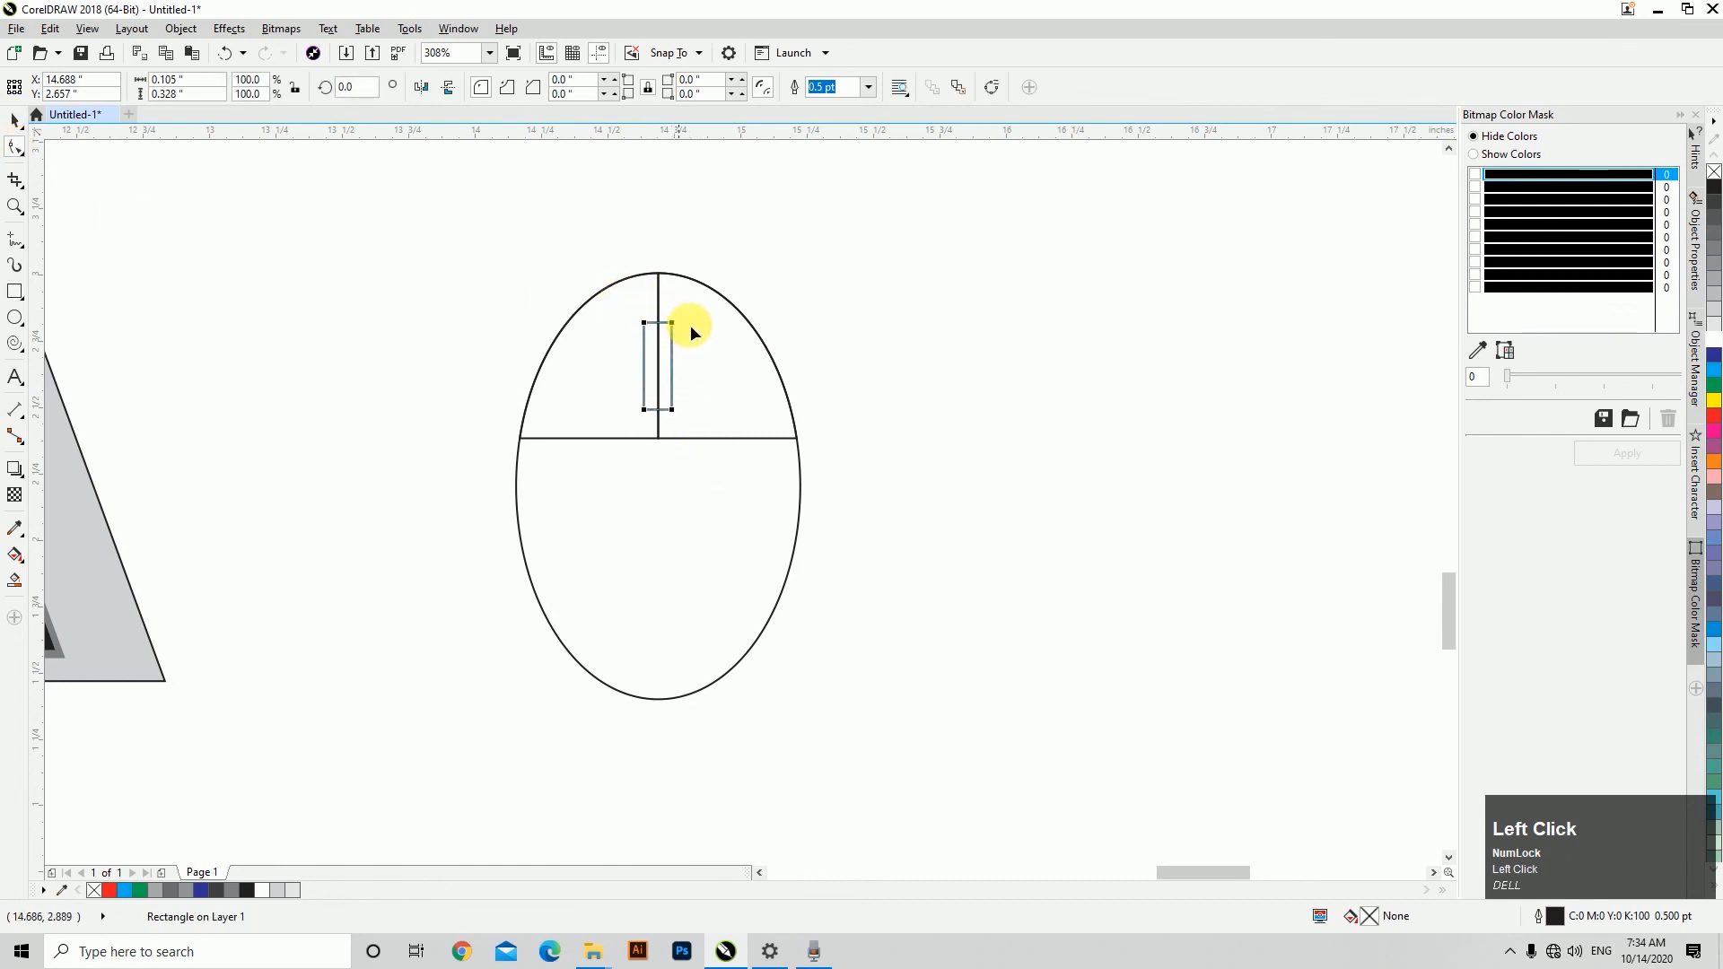
drag(673, 323, 682, 350)
key(space)
click(1714, 185)
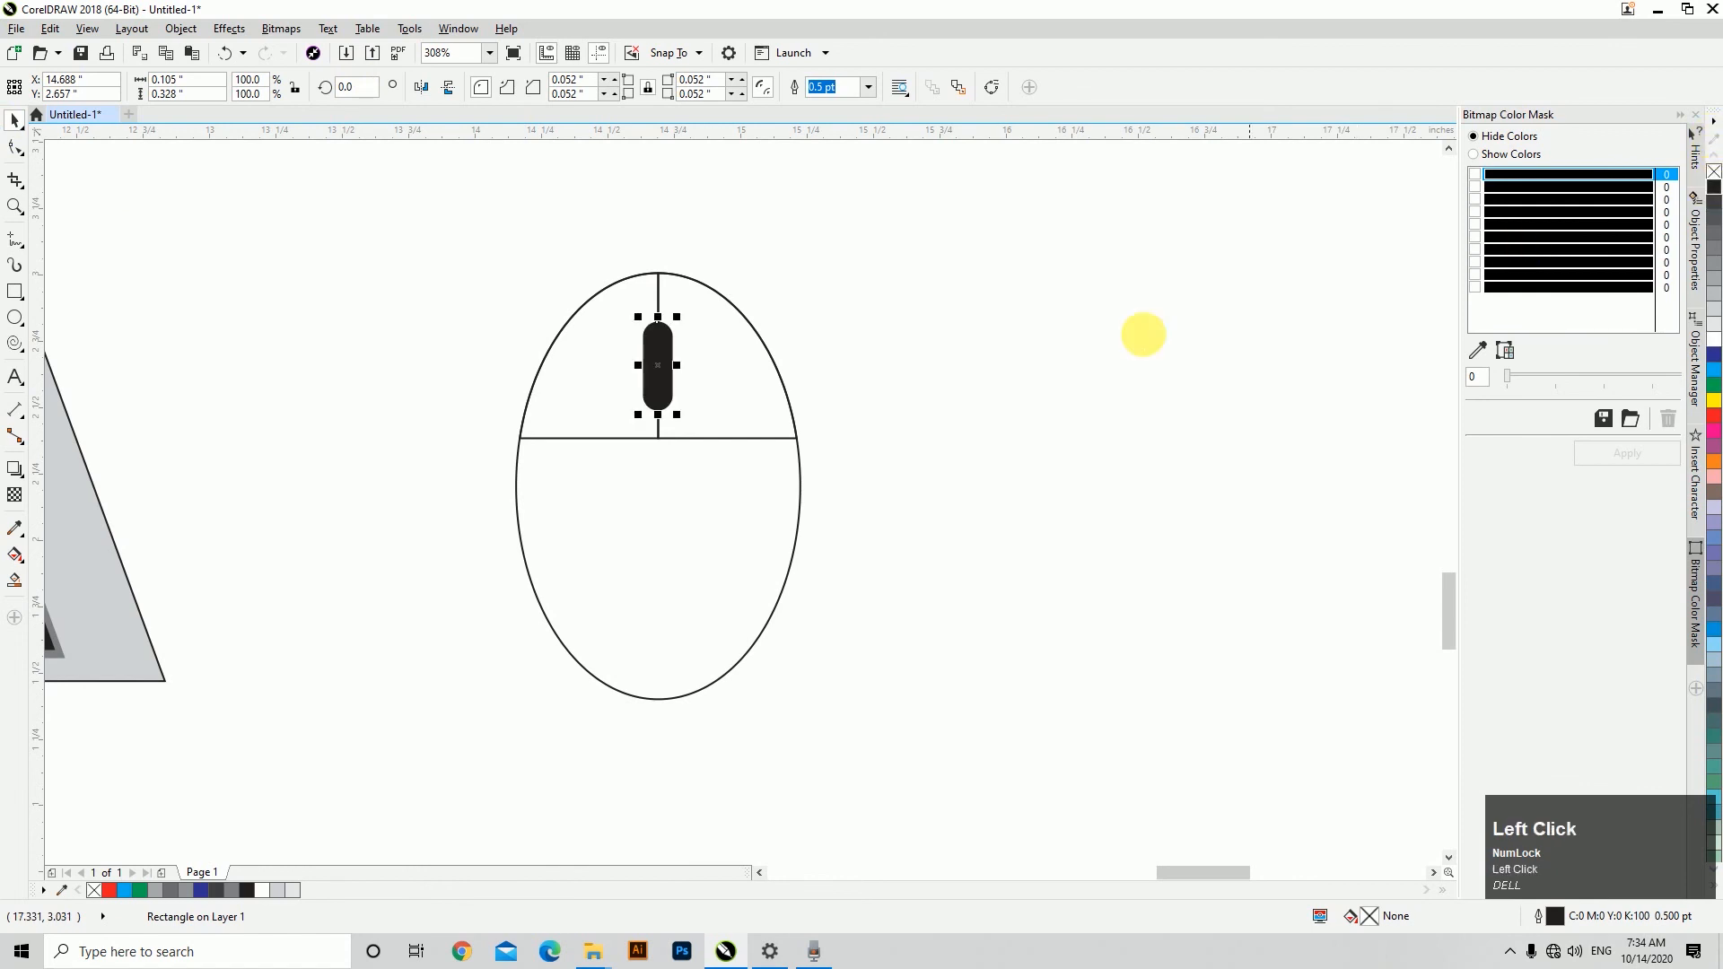
Group the four mouse parts, including the ellipse, both buttons and the scroll wheel.
click(869, 388)
drag(374, 225, 914, 801)
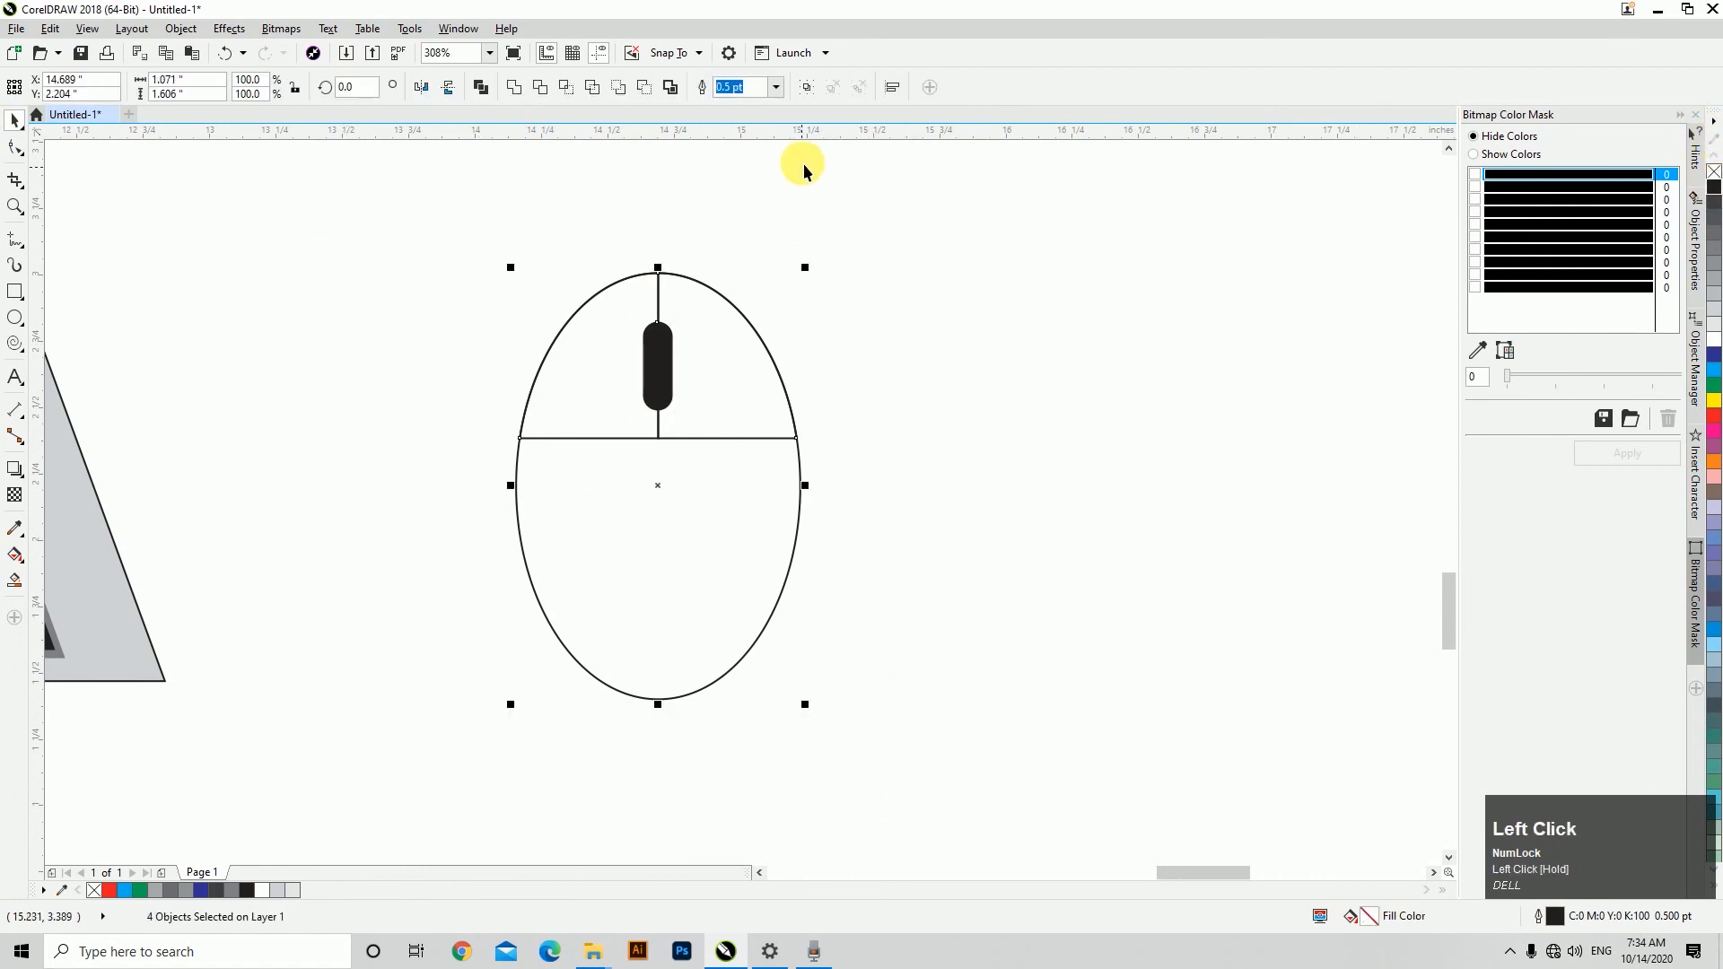
click(812, 87)
Draw a wavy freehand cable from the right edge of the tower's front face to the top of the mouse.
scroll(803, 457, down, 4)
key(z)
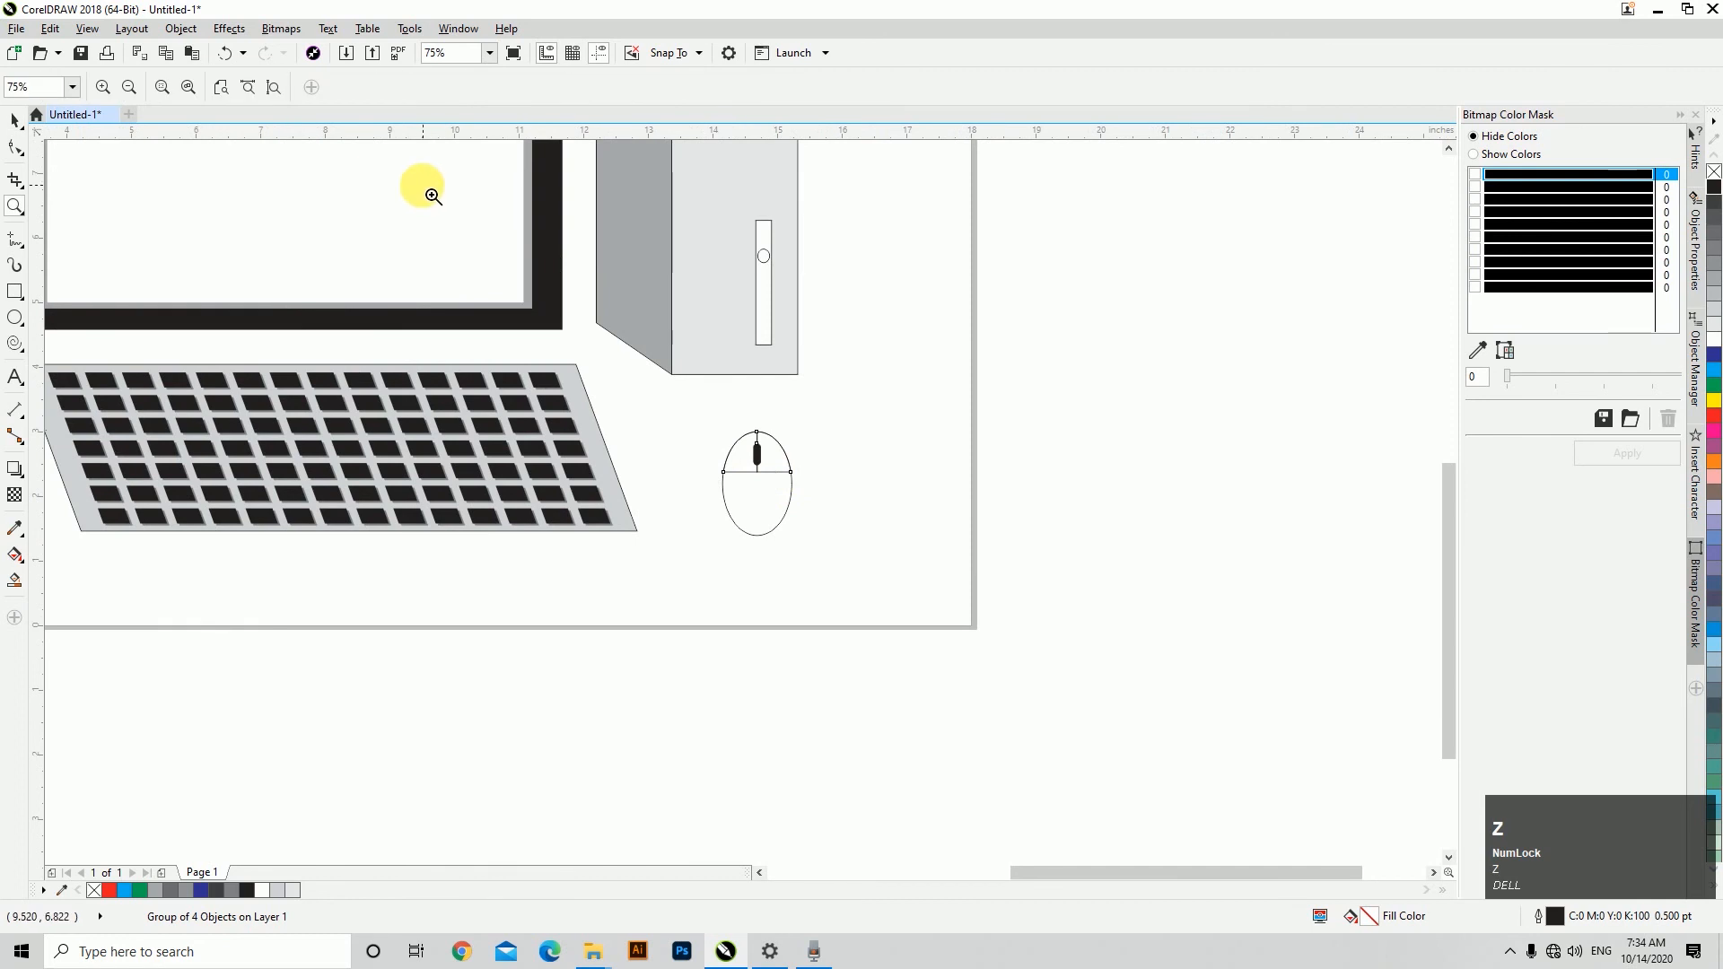
drag(425, 188, 1053, 619)
key(ctrl+space)
click(15, 238)
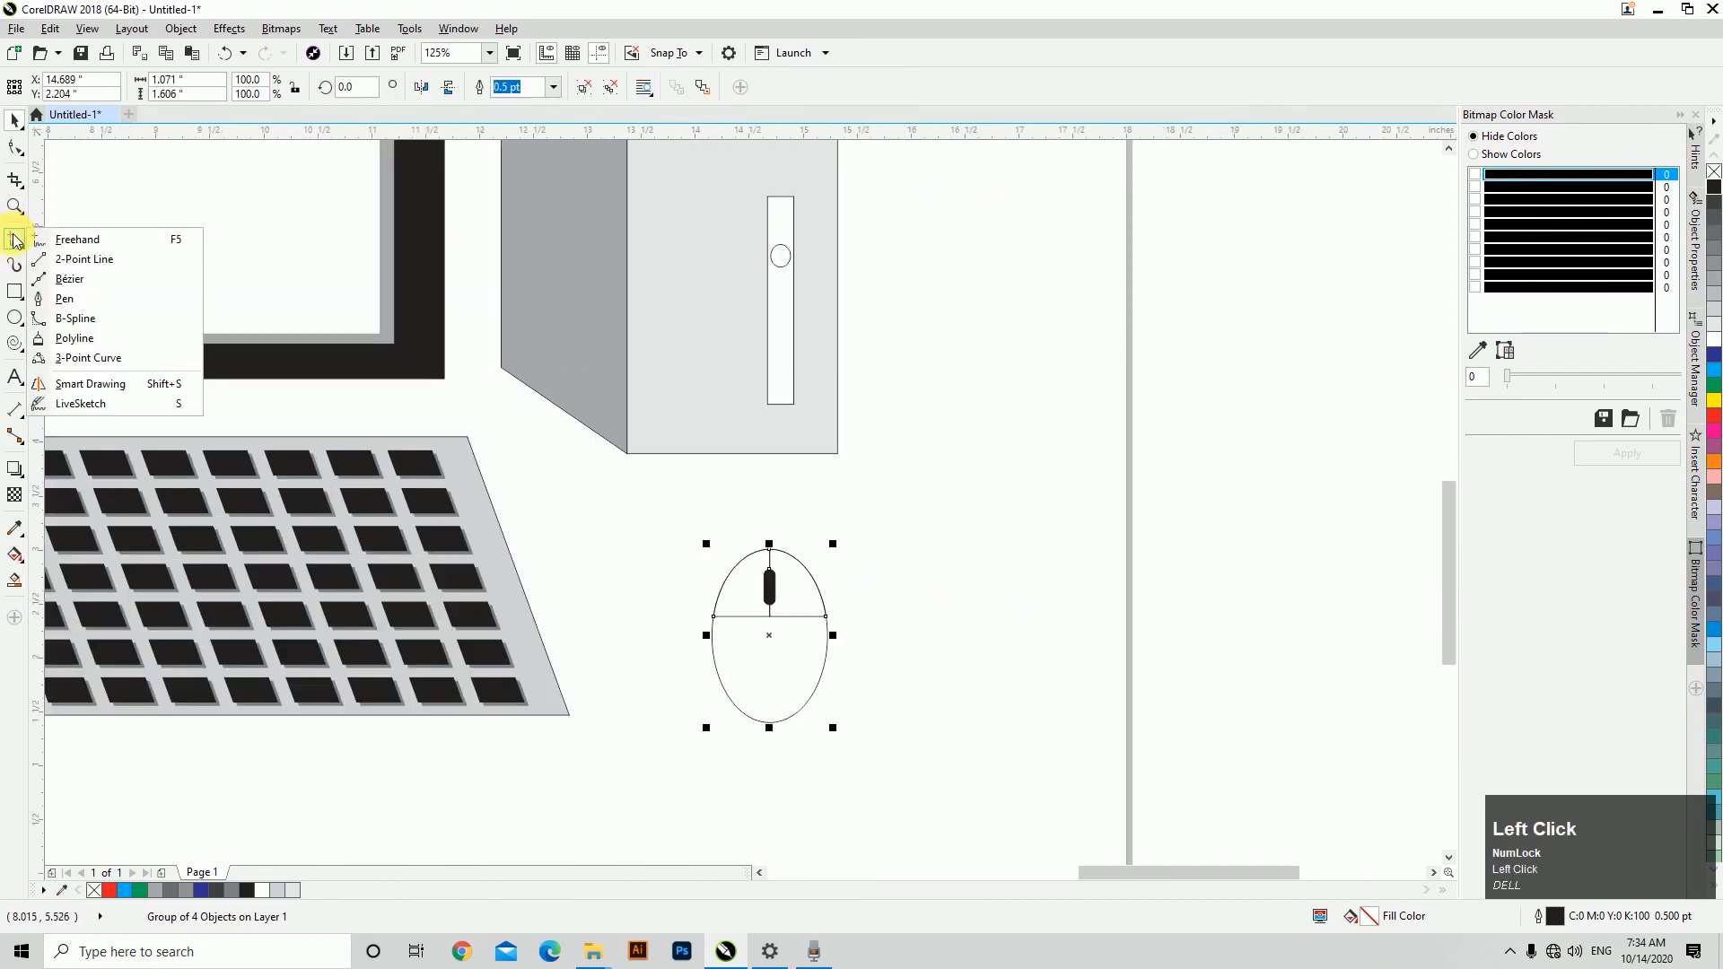
click(74, 239)
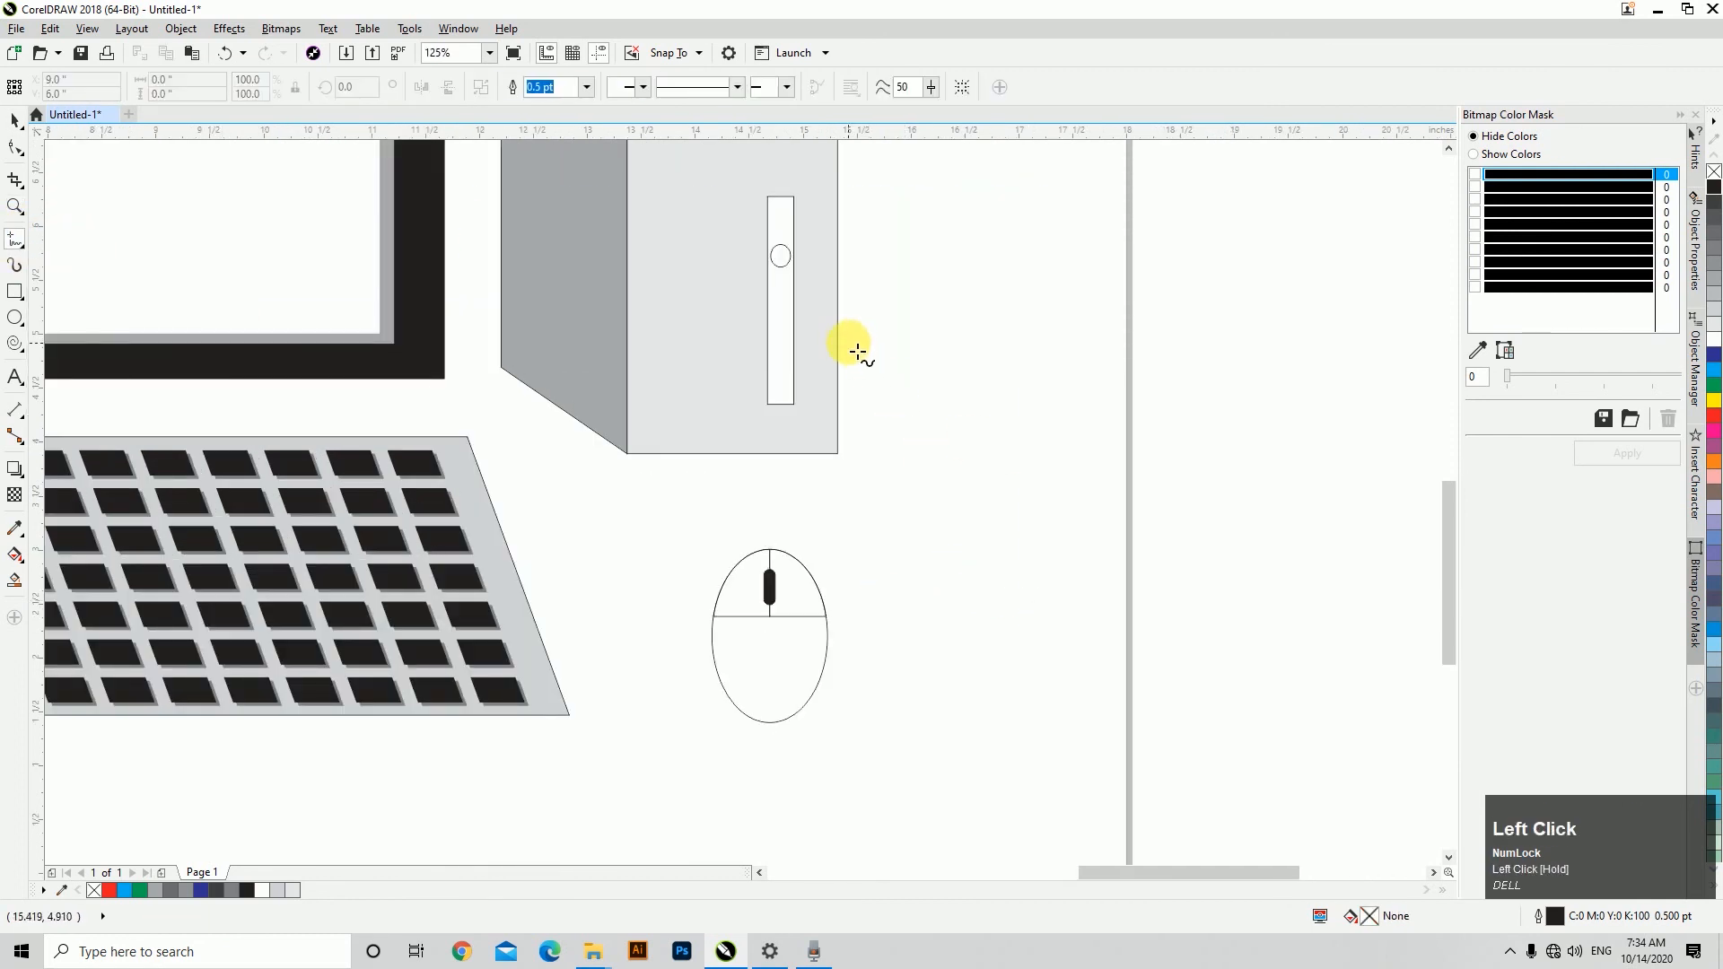
mouse_move(838, 329)
mouse_down()
mouse_move(960, 359)
mouse_move(938, 498)
mouse_move(917, 551)
mouse_move(821, 507)
mouse_move(771, 549)
mouse_up()
key(space)
click(956, 515)
Examine the whole illustration with the monitor, keyboard, tower and connected mouse.
key(F4)
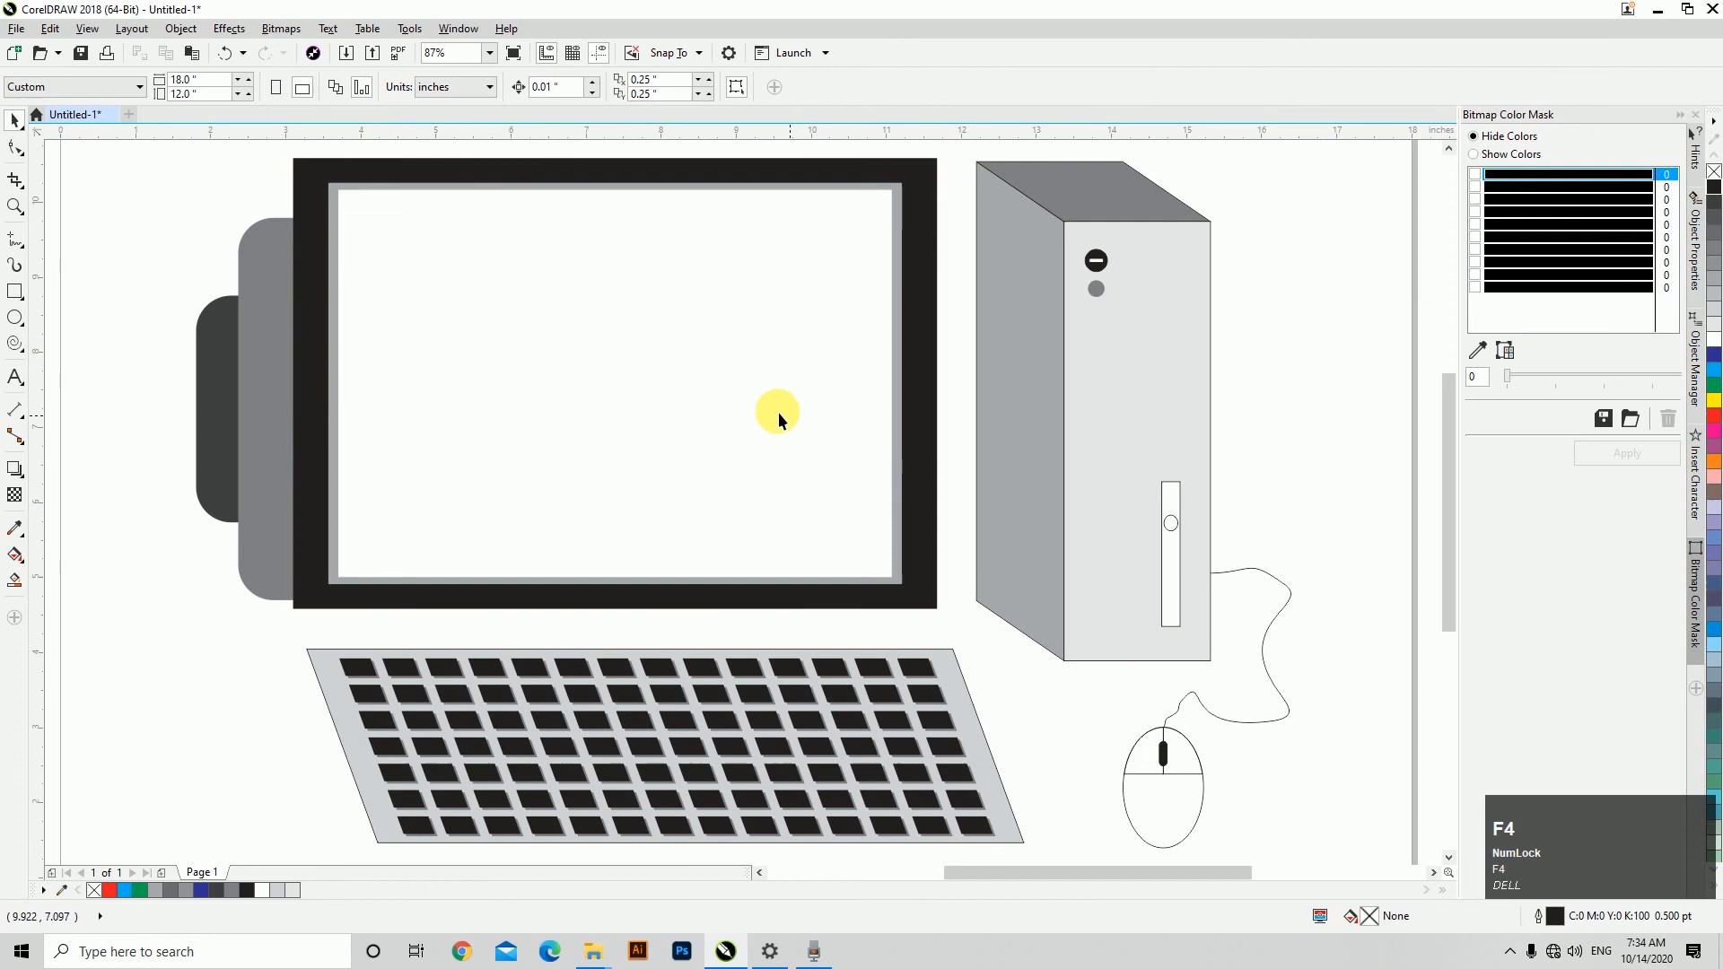
scroll(778, 412, down, 3)
drag(386, 224, 1107, 718)
key(z)
click(1110, 642)
key(space)
click(1210, 680)
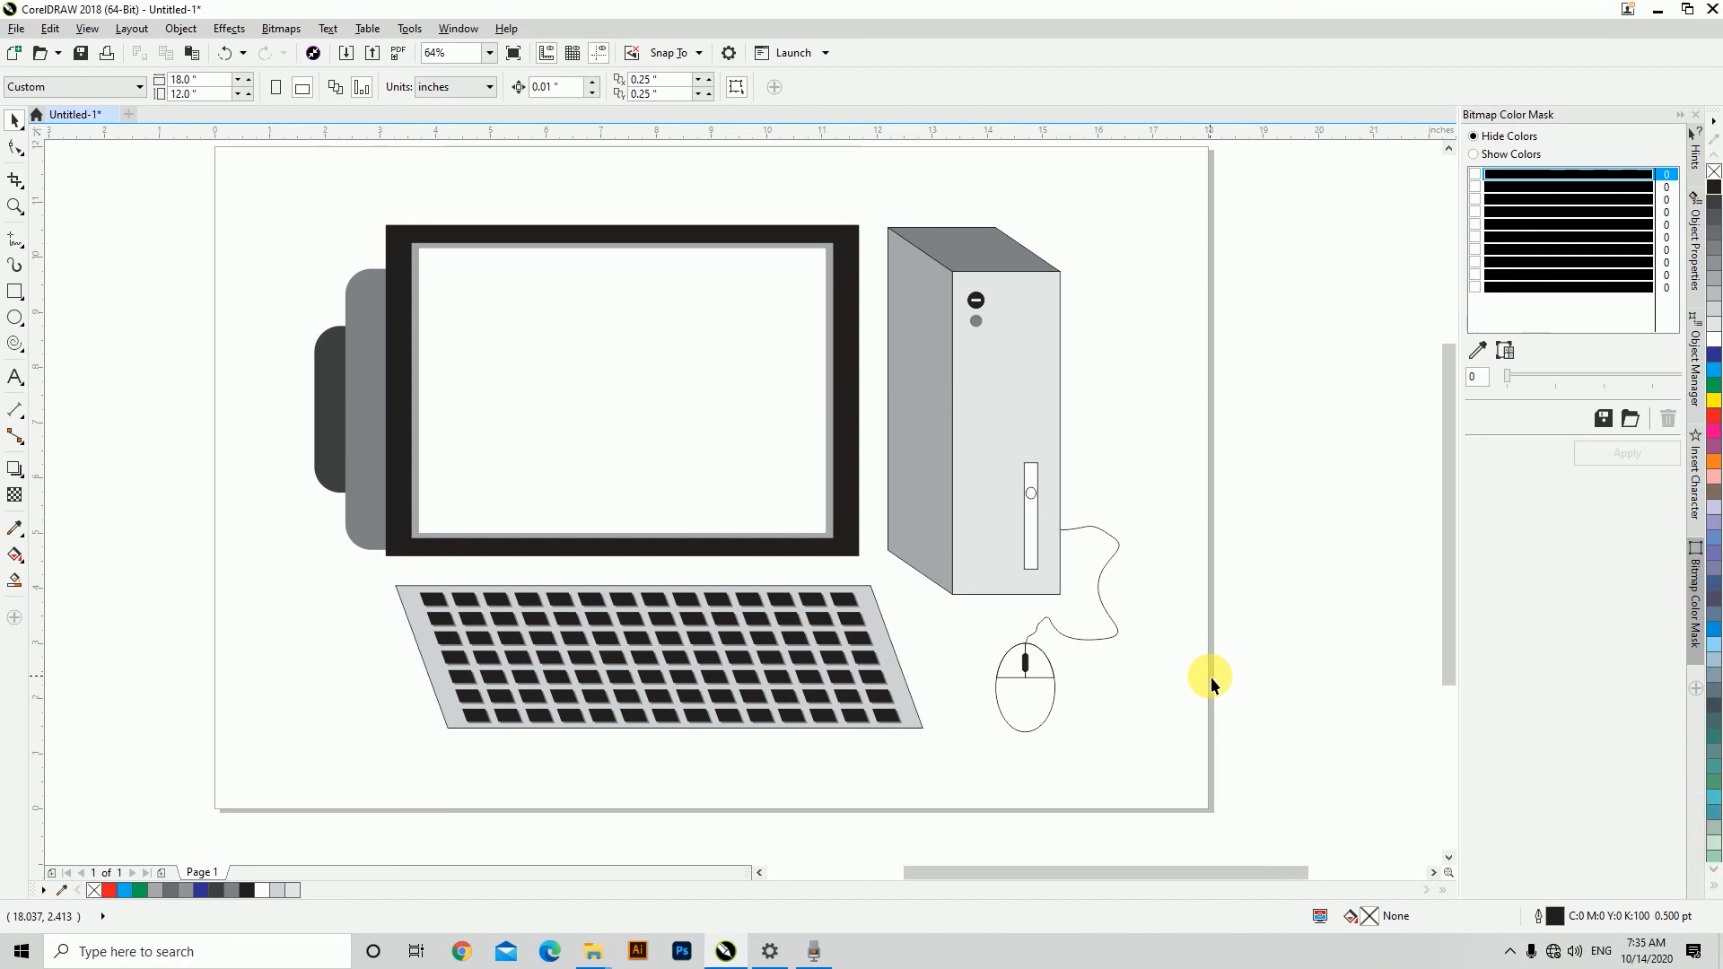
click(1171, 515)
click(1158, 512)
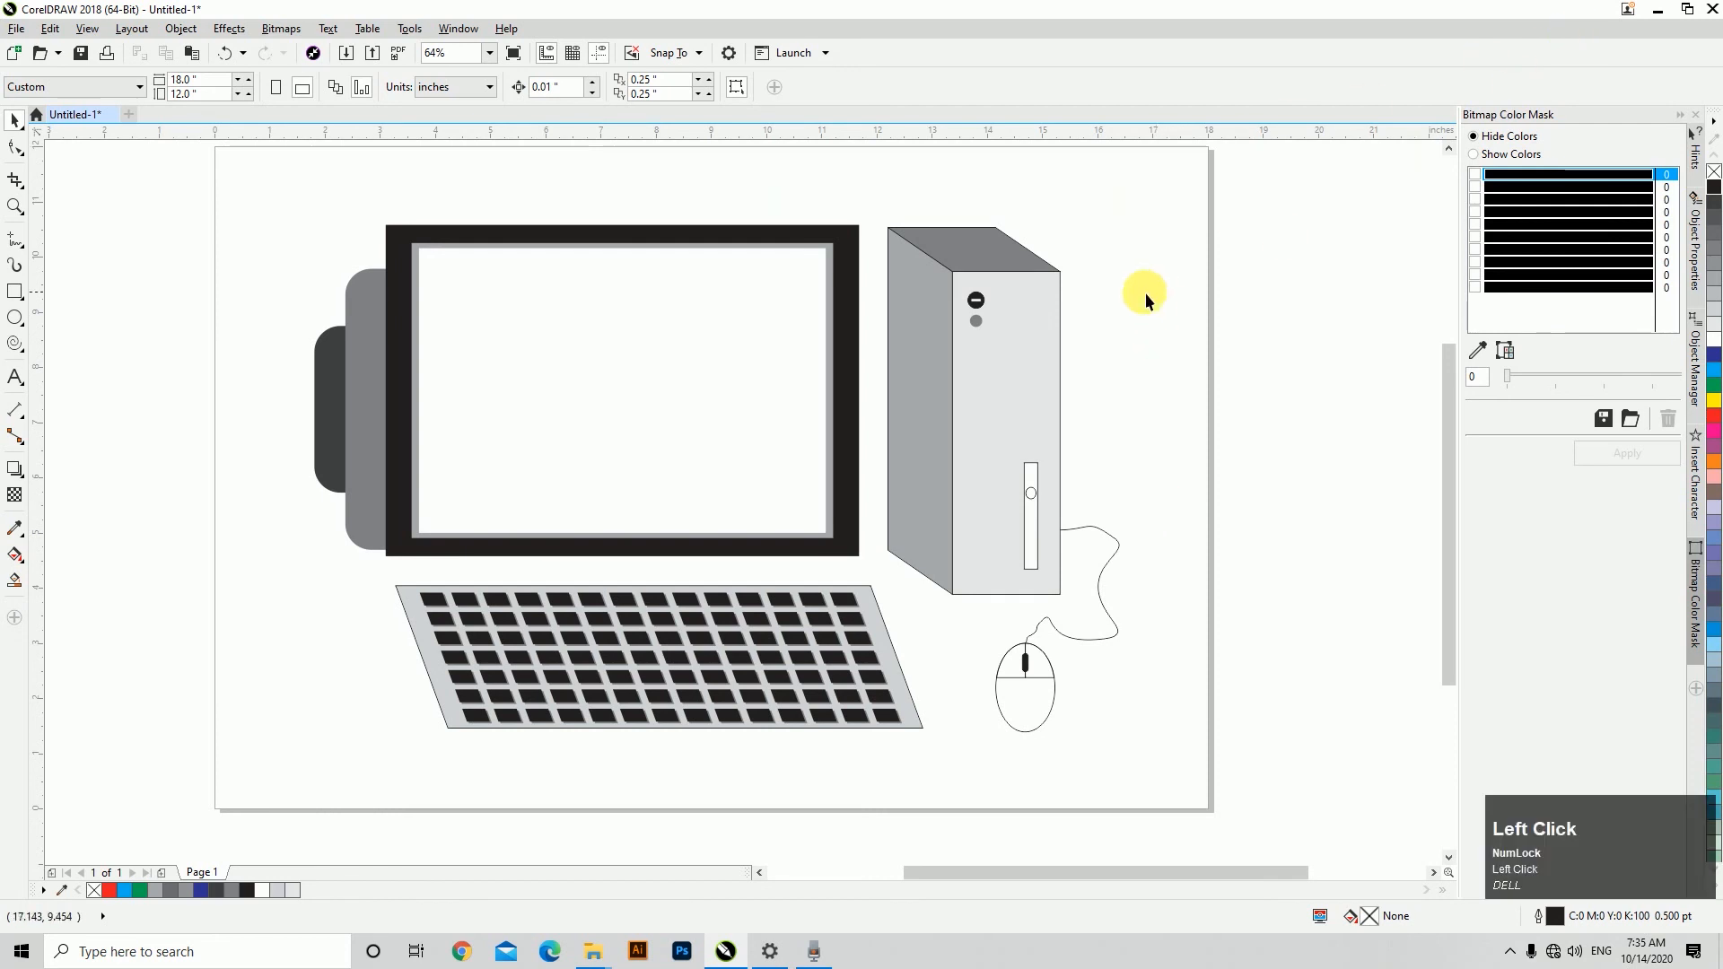
Bring the image file "unnamed (1)" from the desktop into the CorelDRAW page, placing it beside the tower.
click(1659, 14)
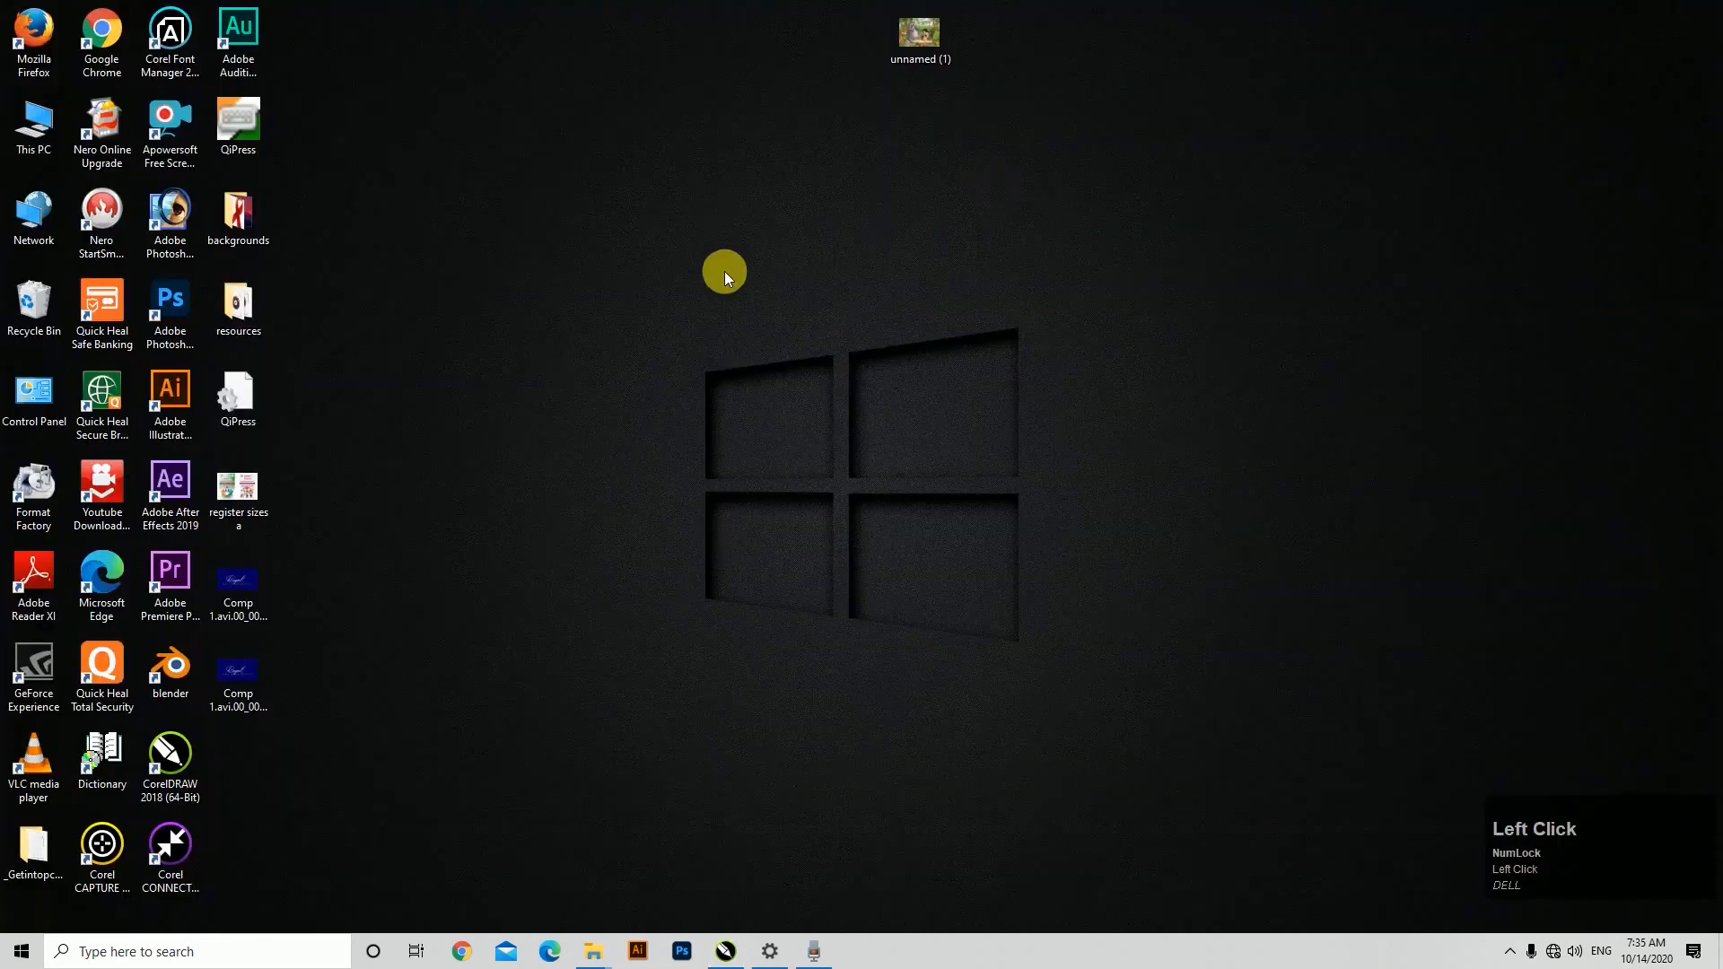
drag(923, 30, 746, 838)
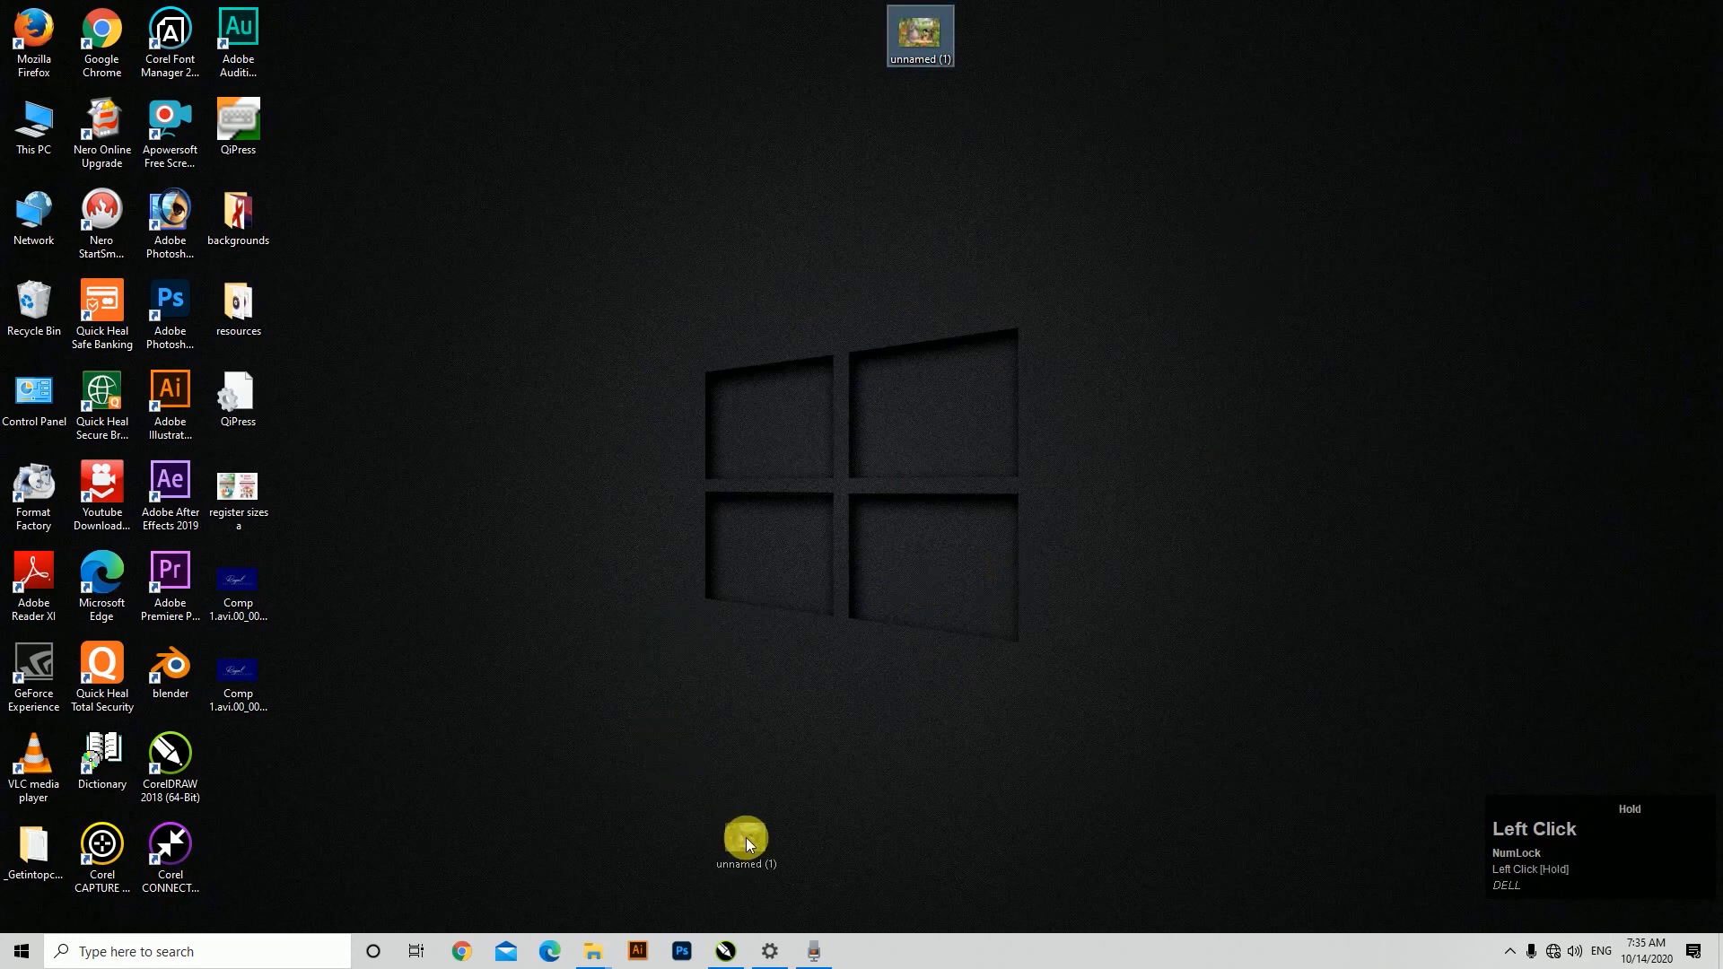
drag(736, 901, 1178, 402)
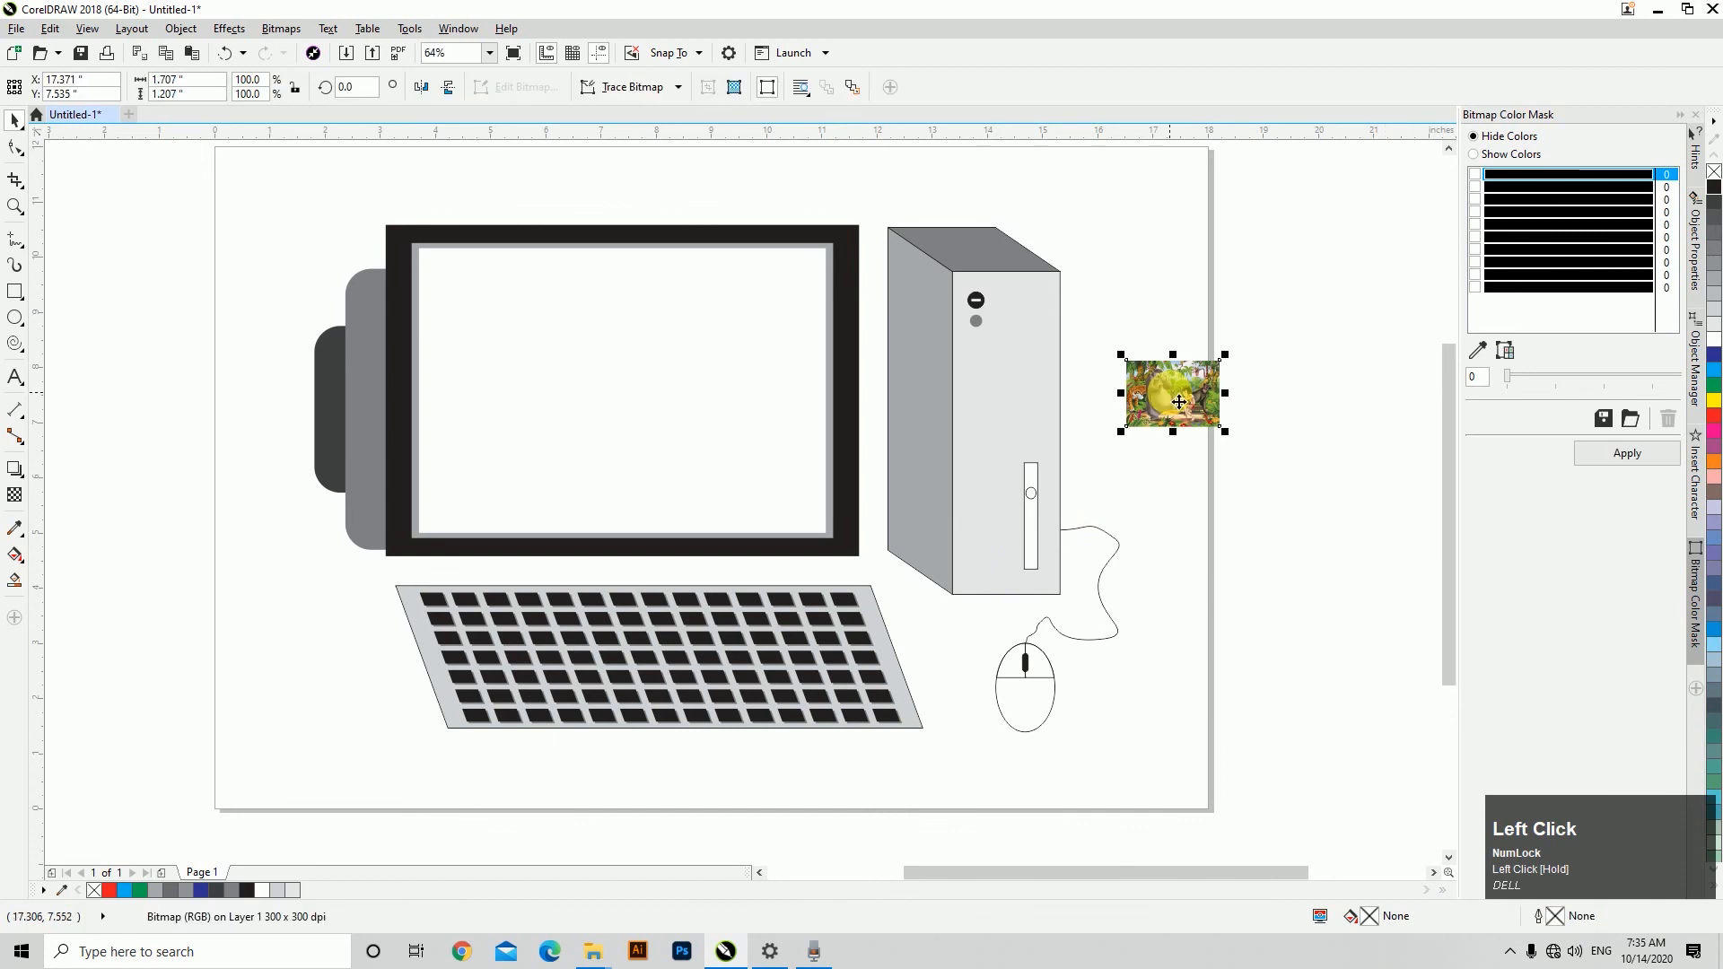
Align the picture with the upper-left corner of the monitor's screen and enlarge it to fill the white screen area.
drag(1125, 363, 425, 258)
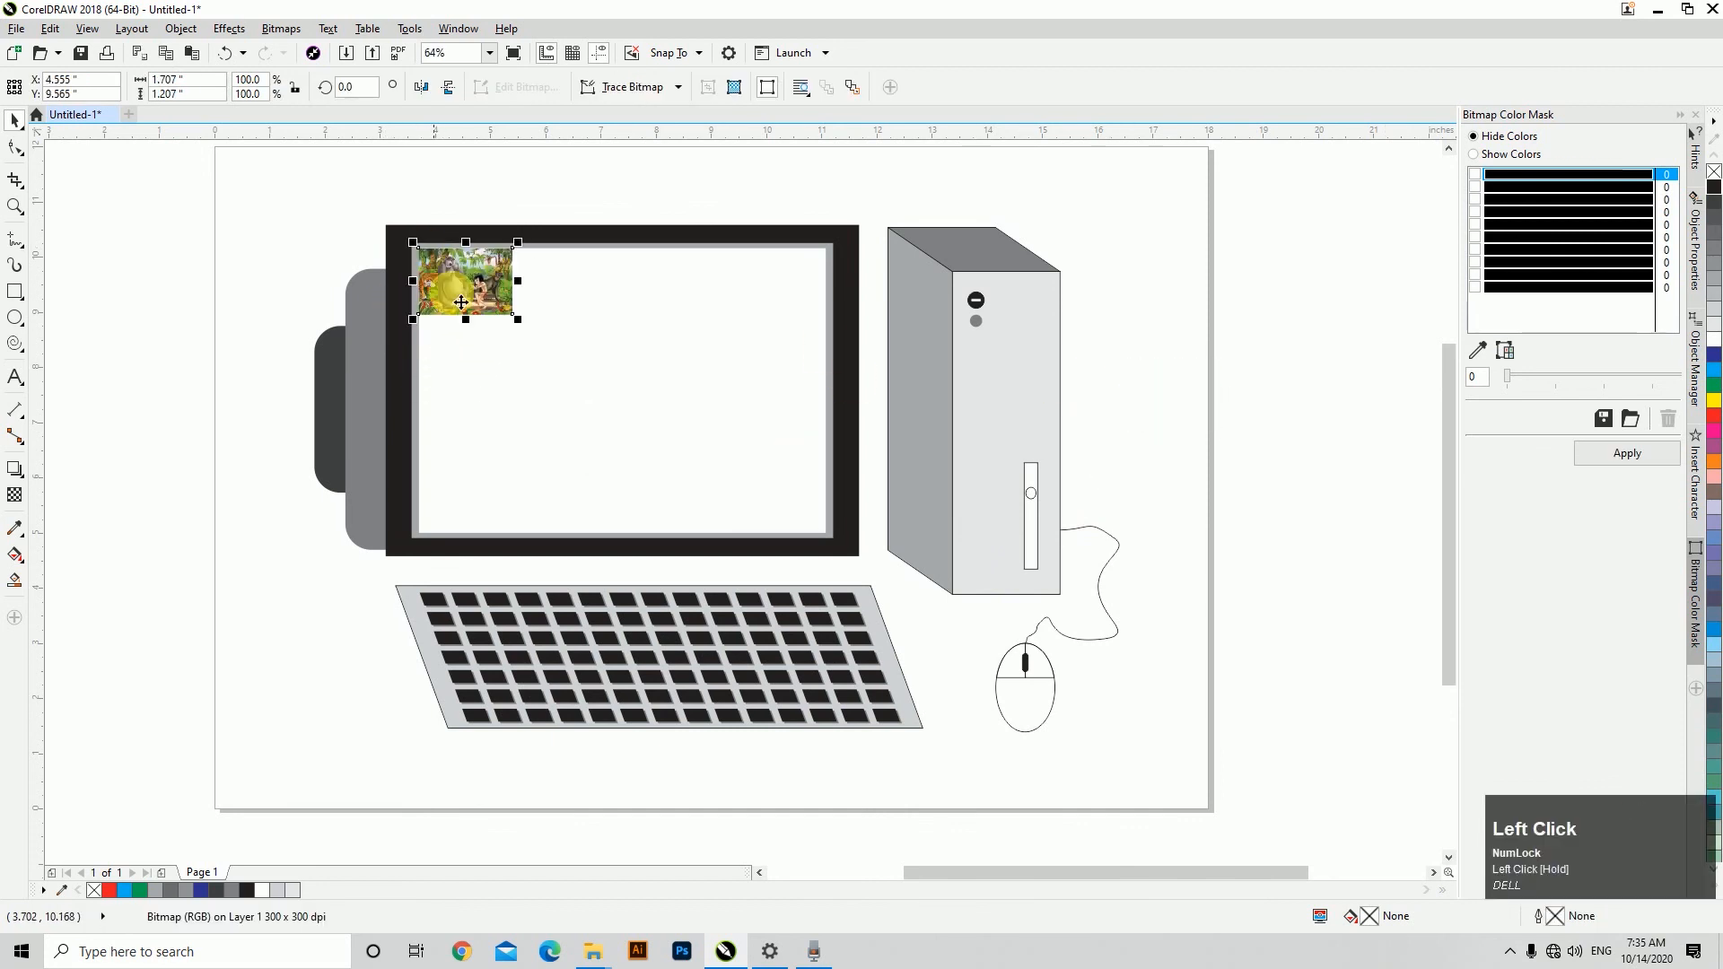
drag(515, 322, 826, 533)
drag(833, 391, 835, 388)
click(1222, 477)
Move the keyboard group slightly down to make room for a base beneath the monitor.
scroll(509, 251, down, 3)
drag(509, 251, 1084, 645)
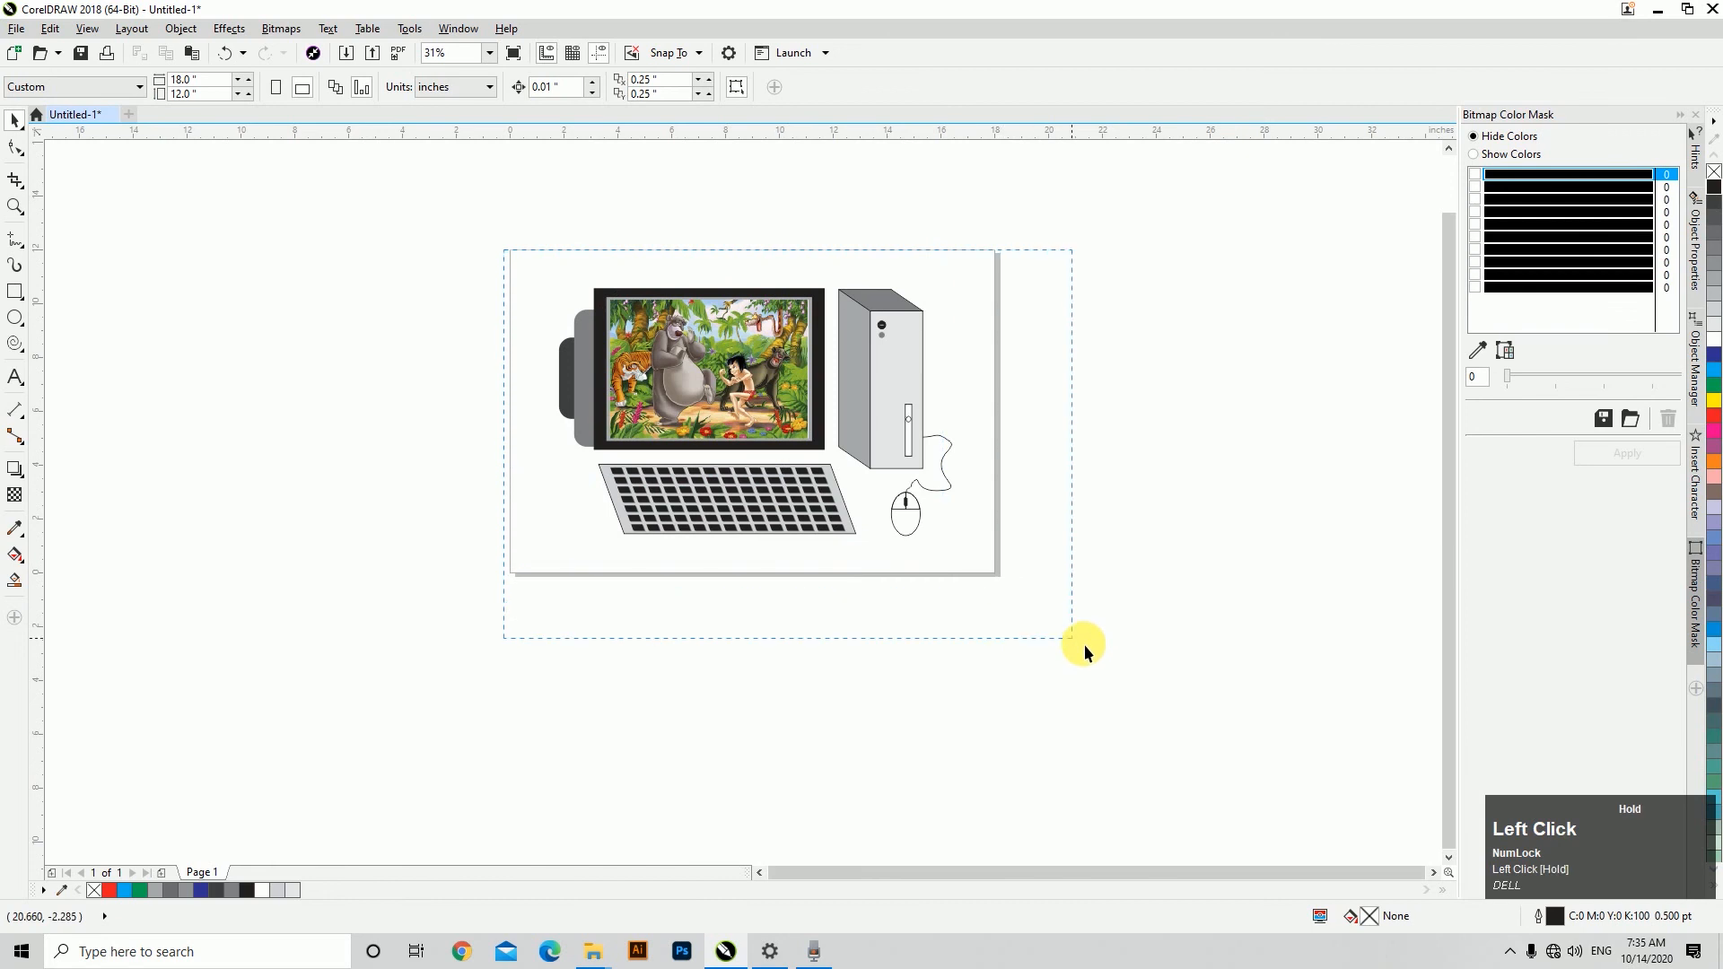
key(z)
drag(496, 254, 1097, 620)
click(458, 723)
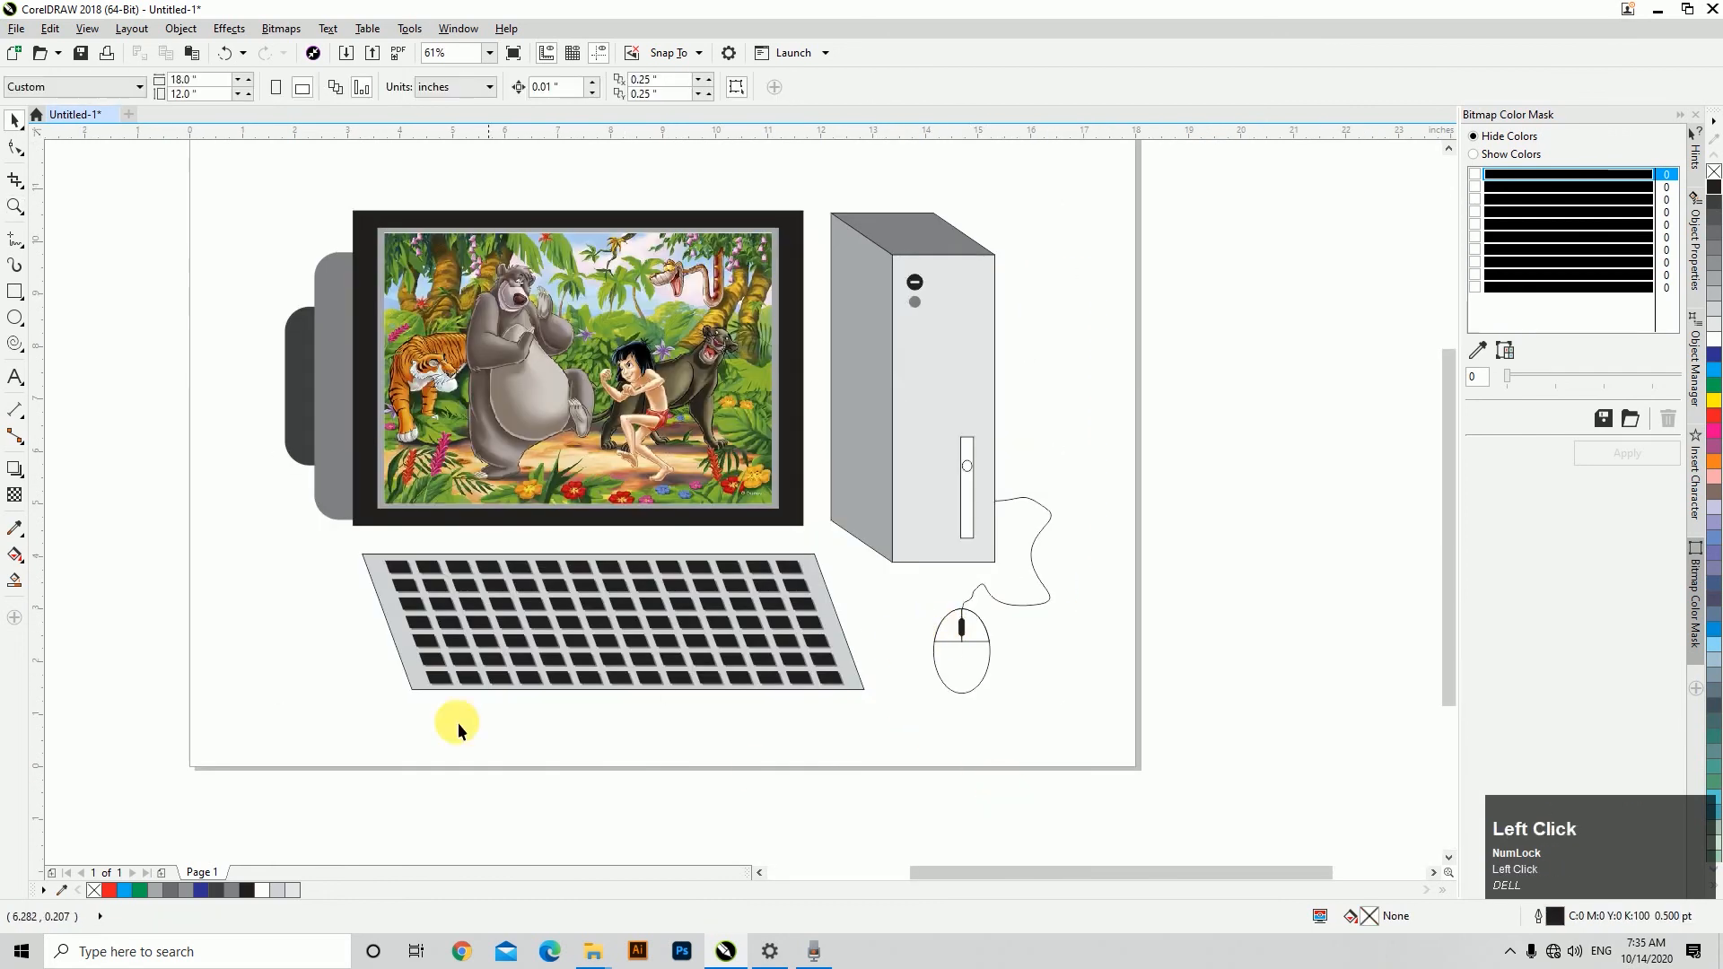
click(696, 685)
drag(628, 601, 633, 642)
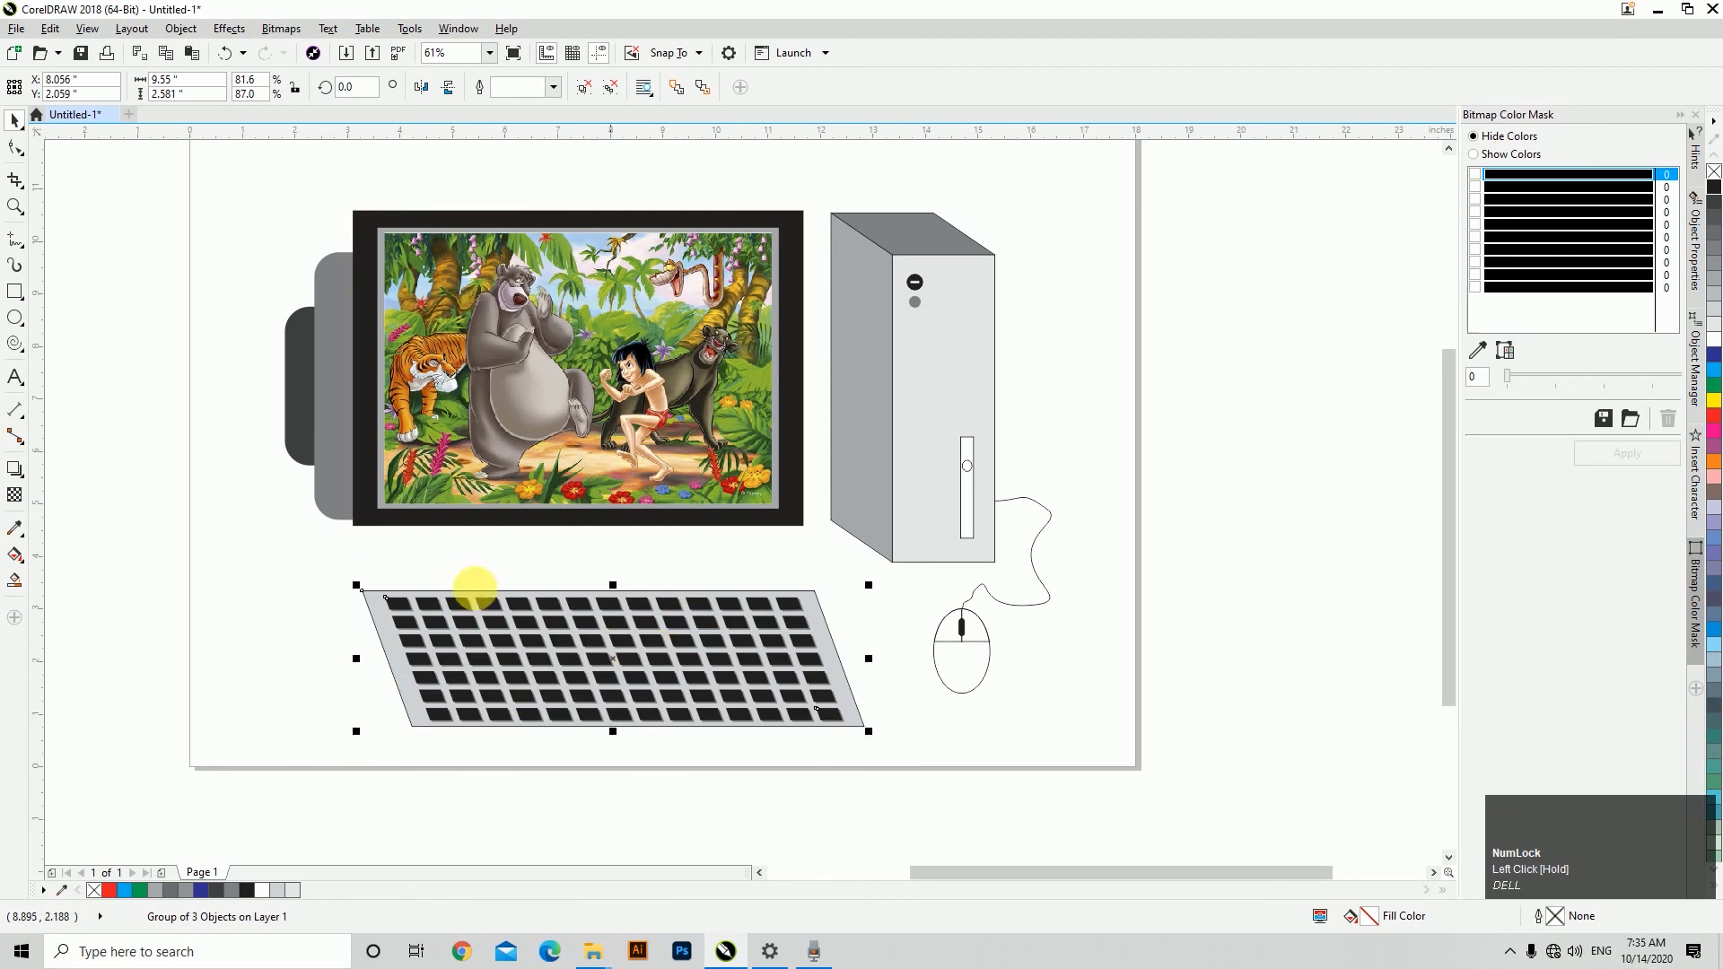
Draw an ellipse about 5.62 by 1.32 inches between monitor and keyboard and move it to overlap the monitor's bottom edge.
click(14, 318)
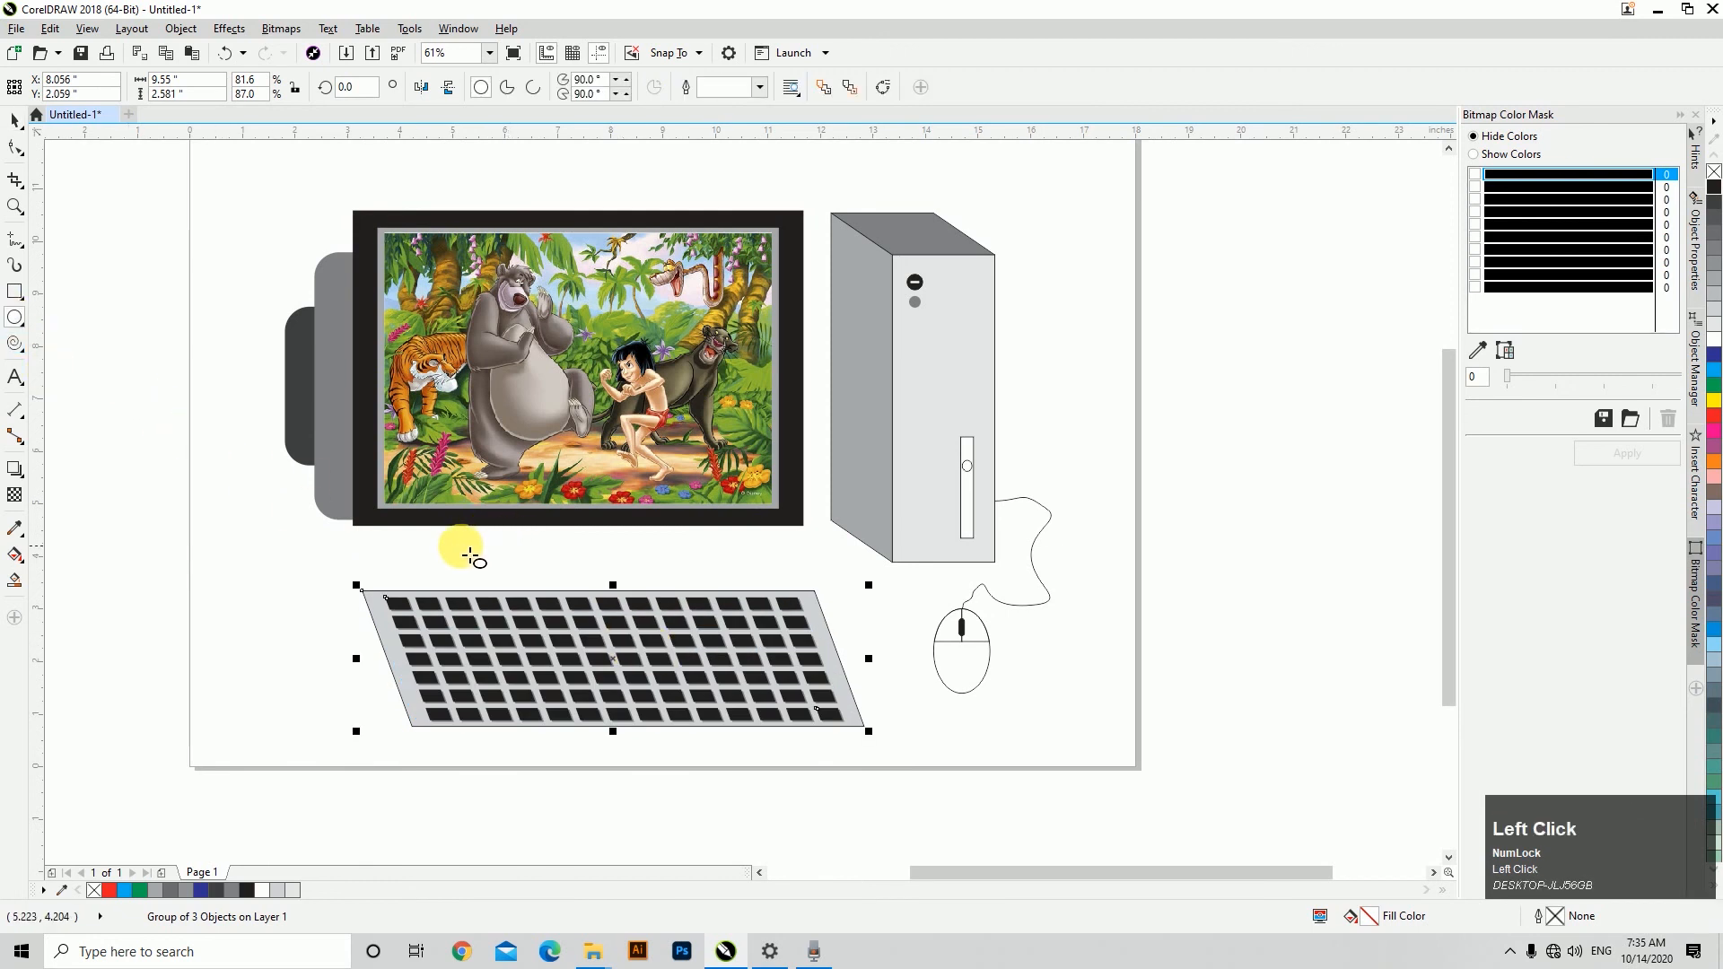
mouse_move(458, 543)
mouse_down()
mouse_move(719, 577)
mouse_move(758, 617)
mouse_move(750, 601)
mouse_up()
key(space)
drag(621, 568, 596, 546)
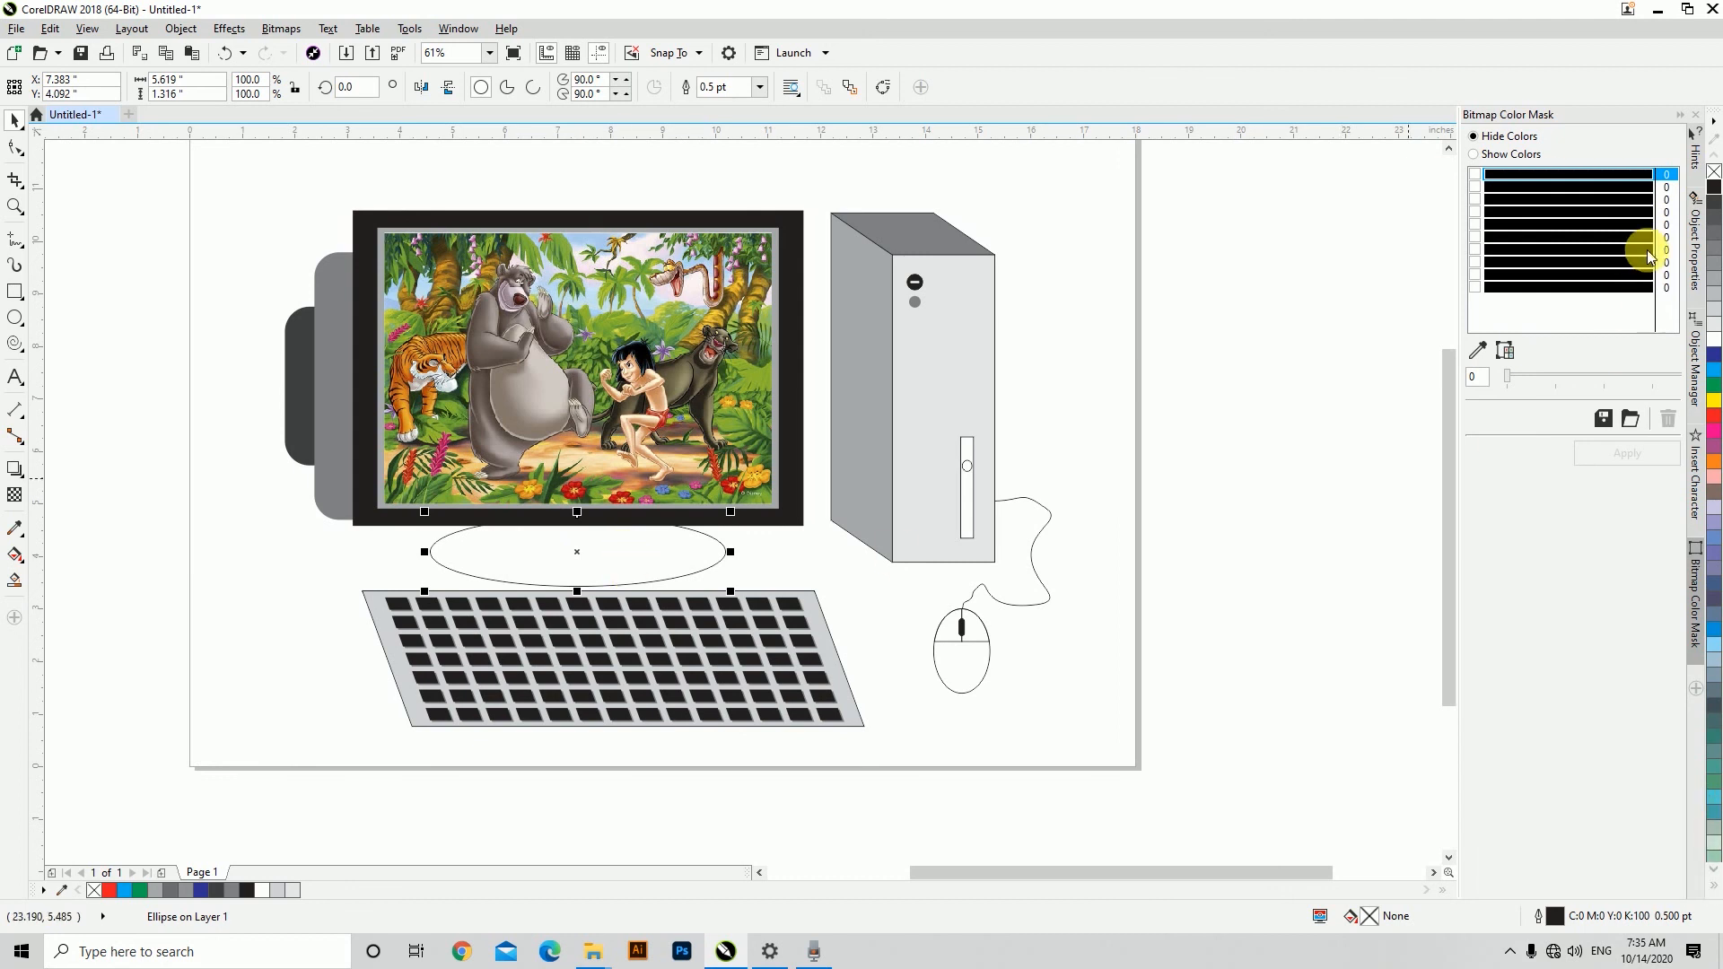
Fill the base ellipse with 90% black and send it behind the monitor.
click(1713, 188)
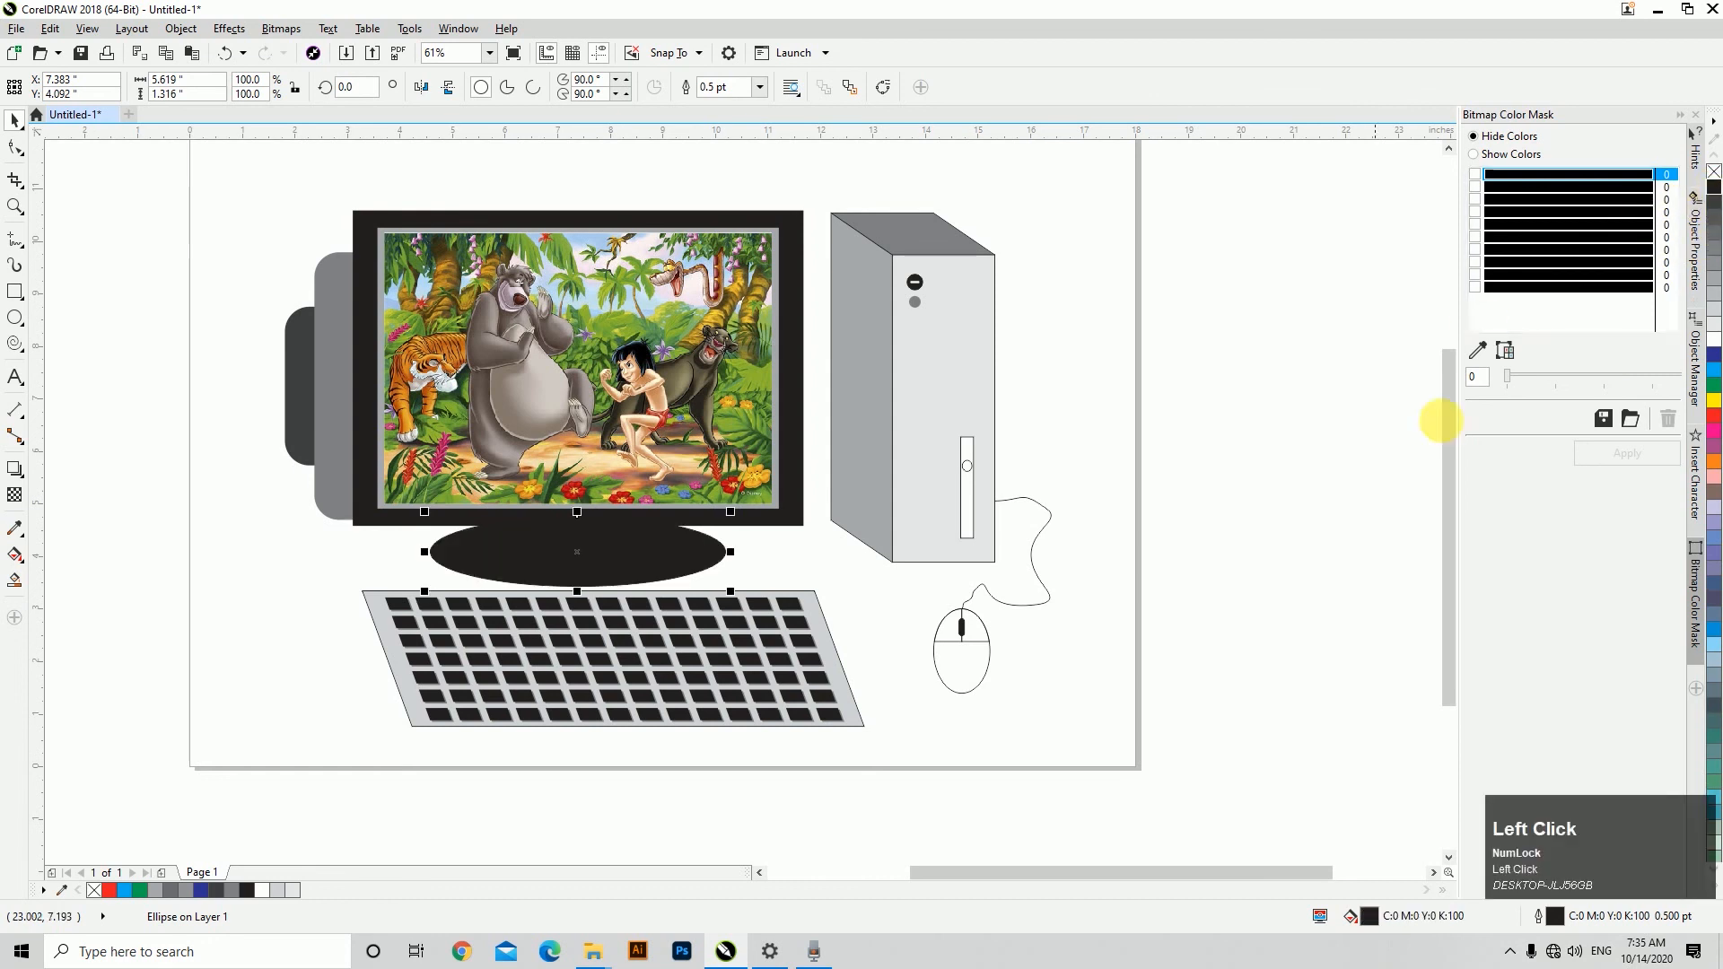
click(1714, 205)
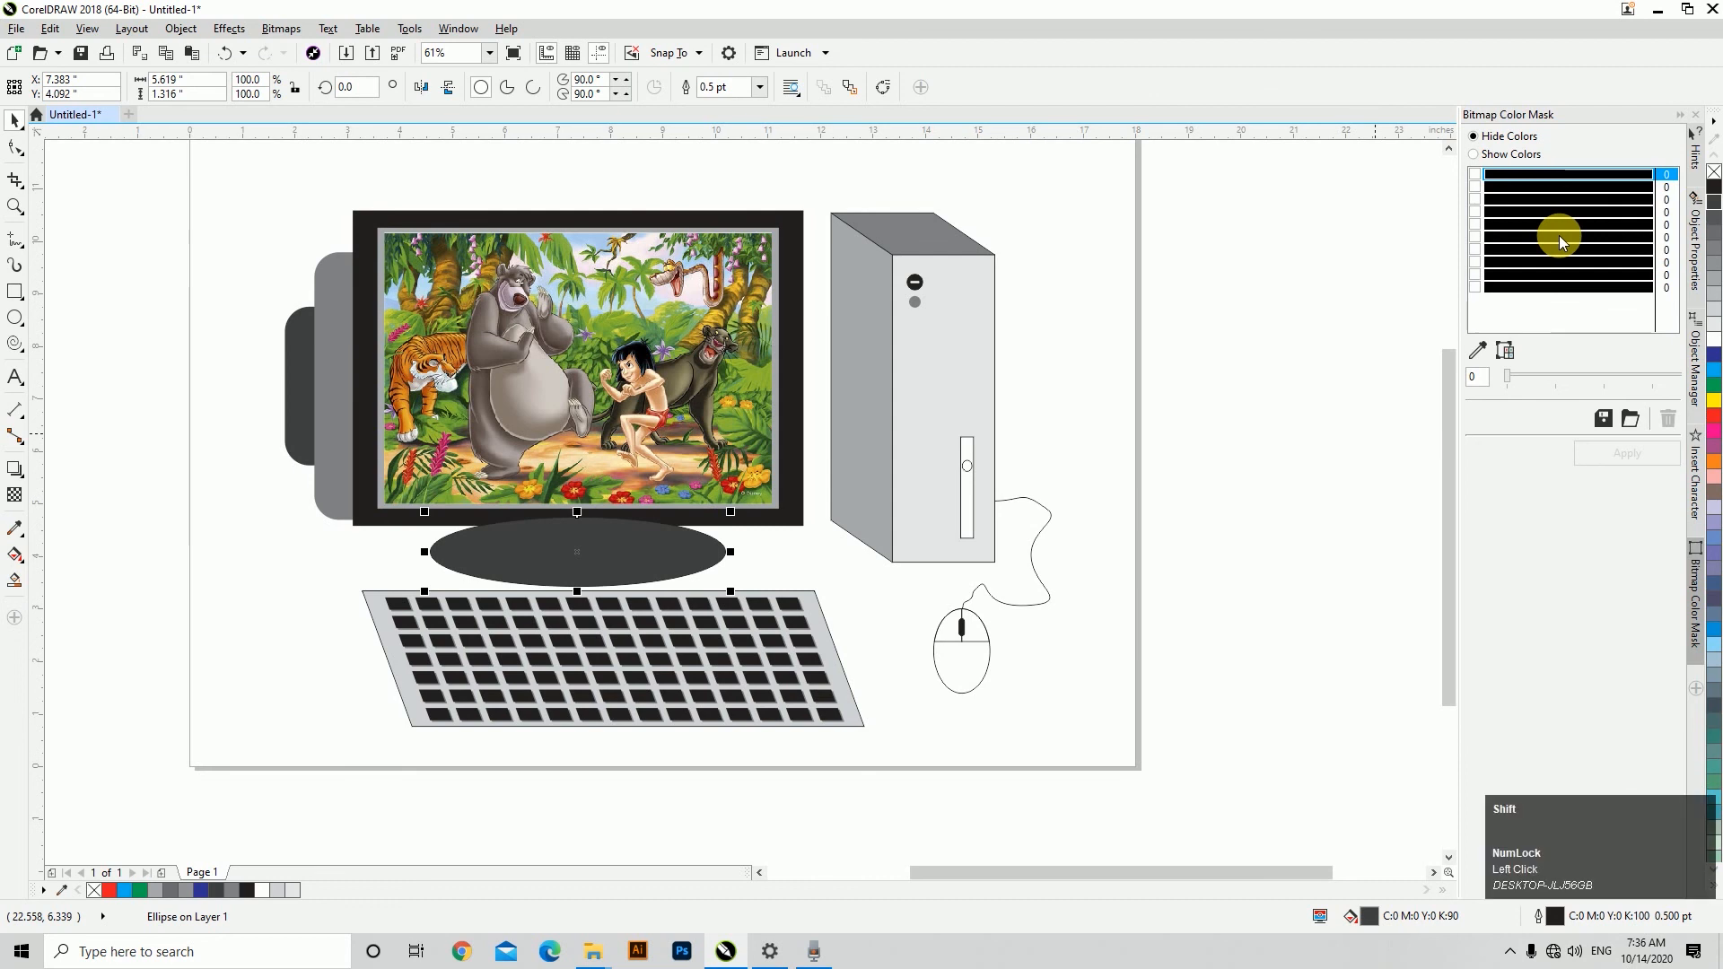
key(shift+Page_Down)
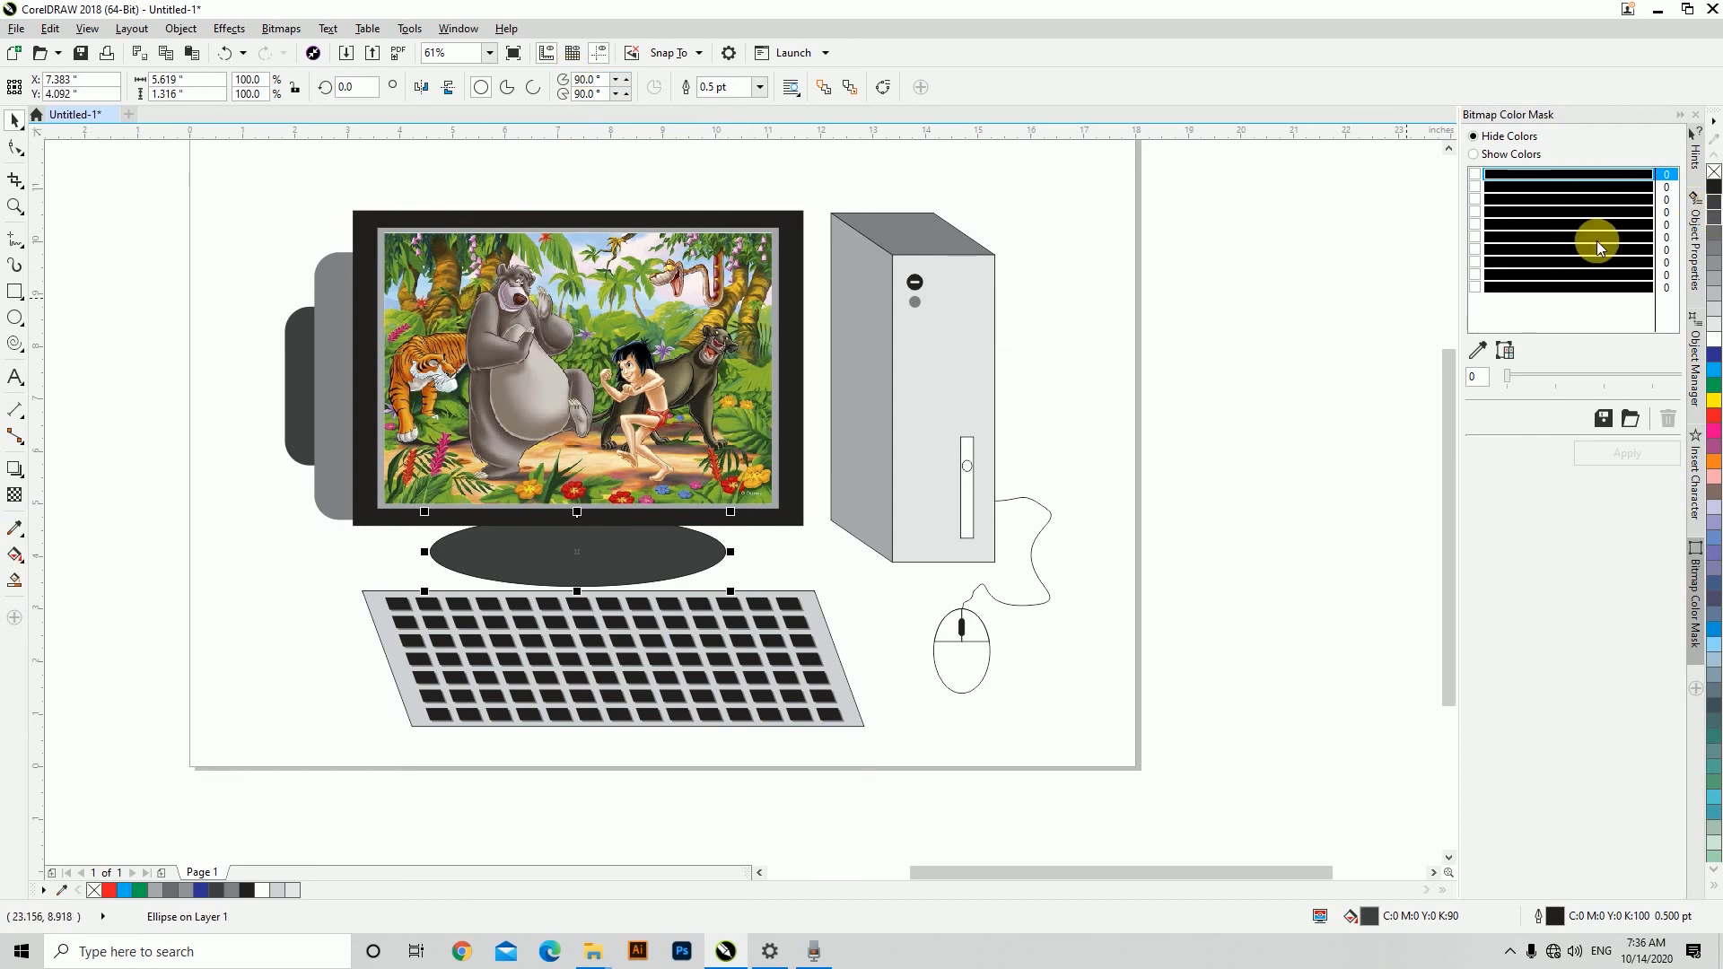
click(1714, 247)
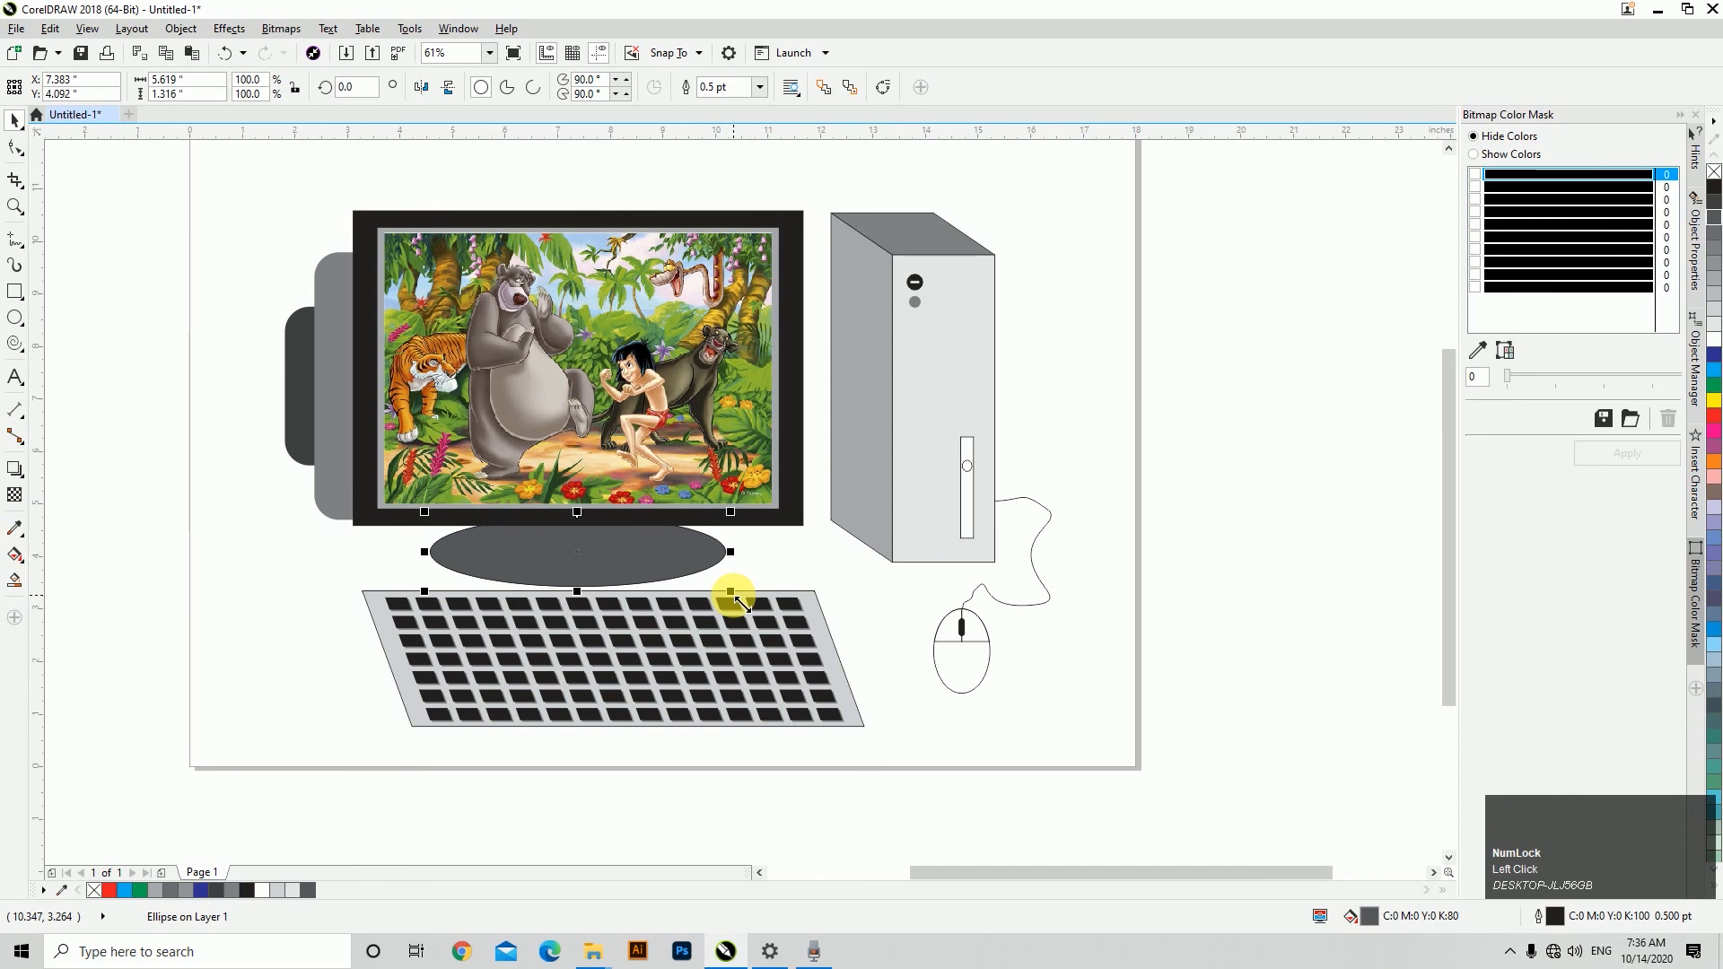
click(569, 535)
key(Delete)
Make a black-filled copy of the base ellipse scaled to about 72.7% and position it higher, against the monitor's bottom edge.
click(574, 565)
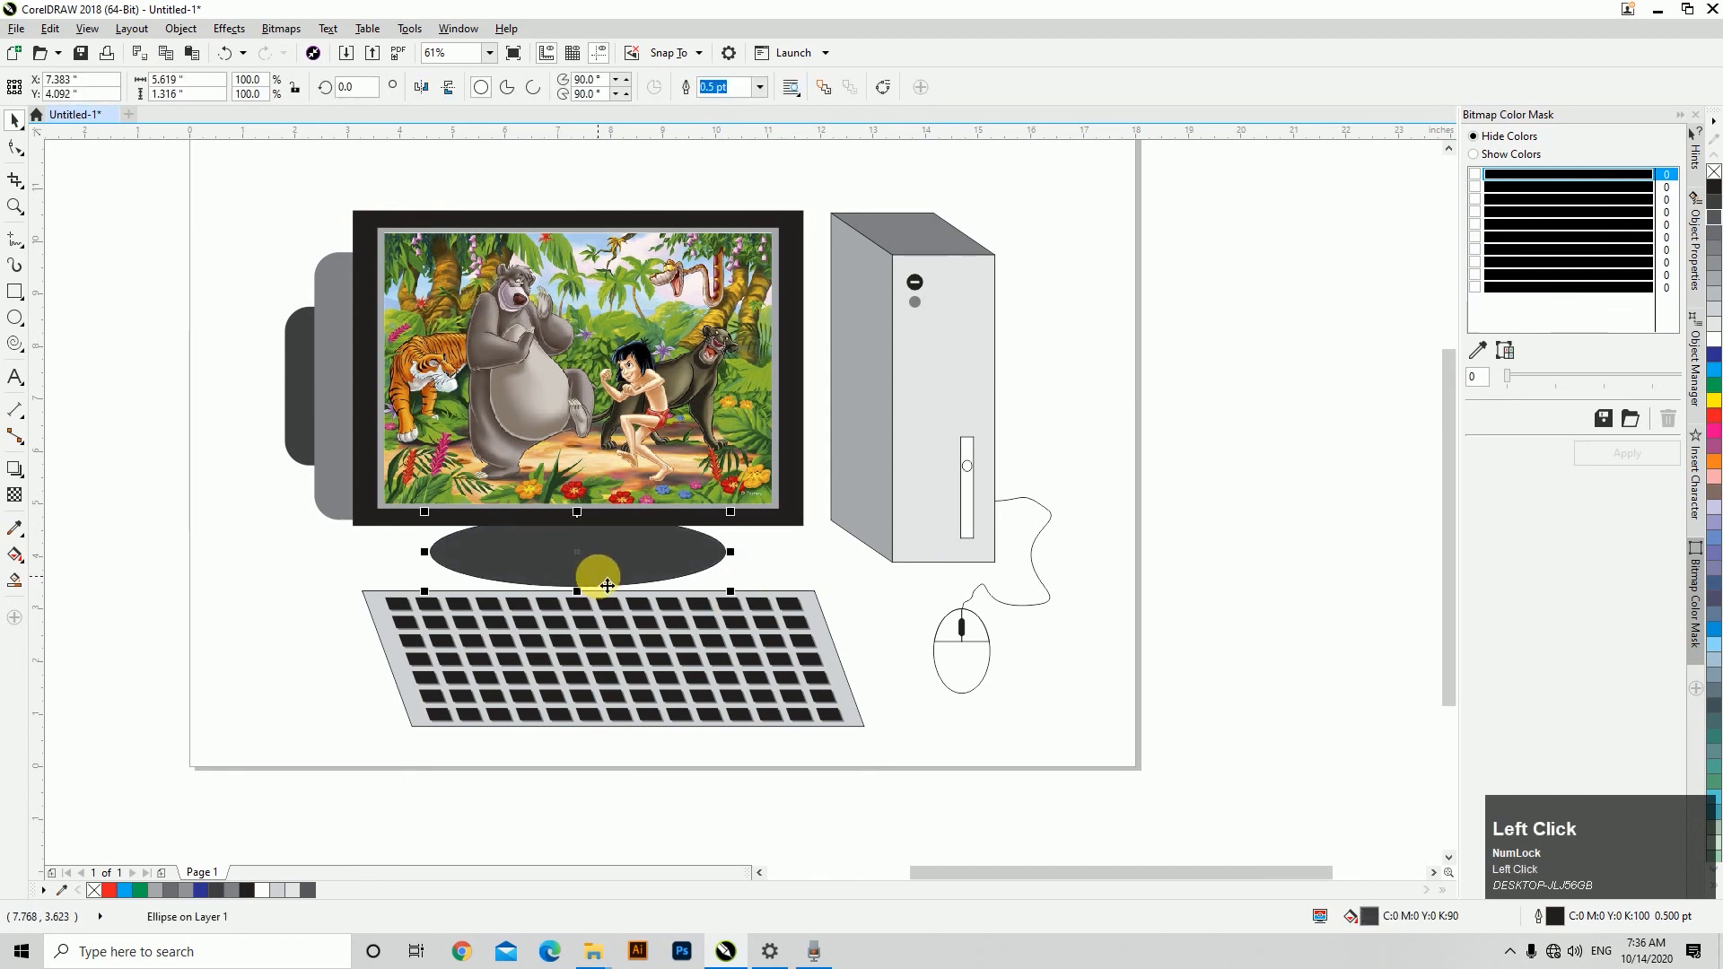
drag(729, 593, 696, 609)
drag(622, 546, 621, 523)
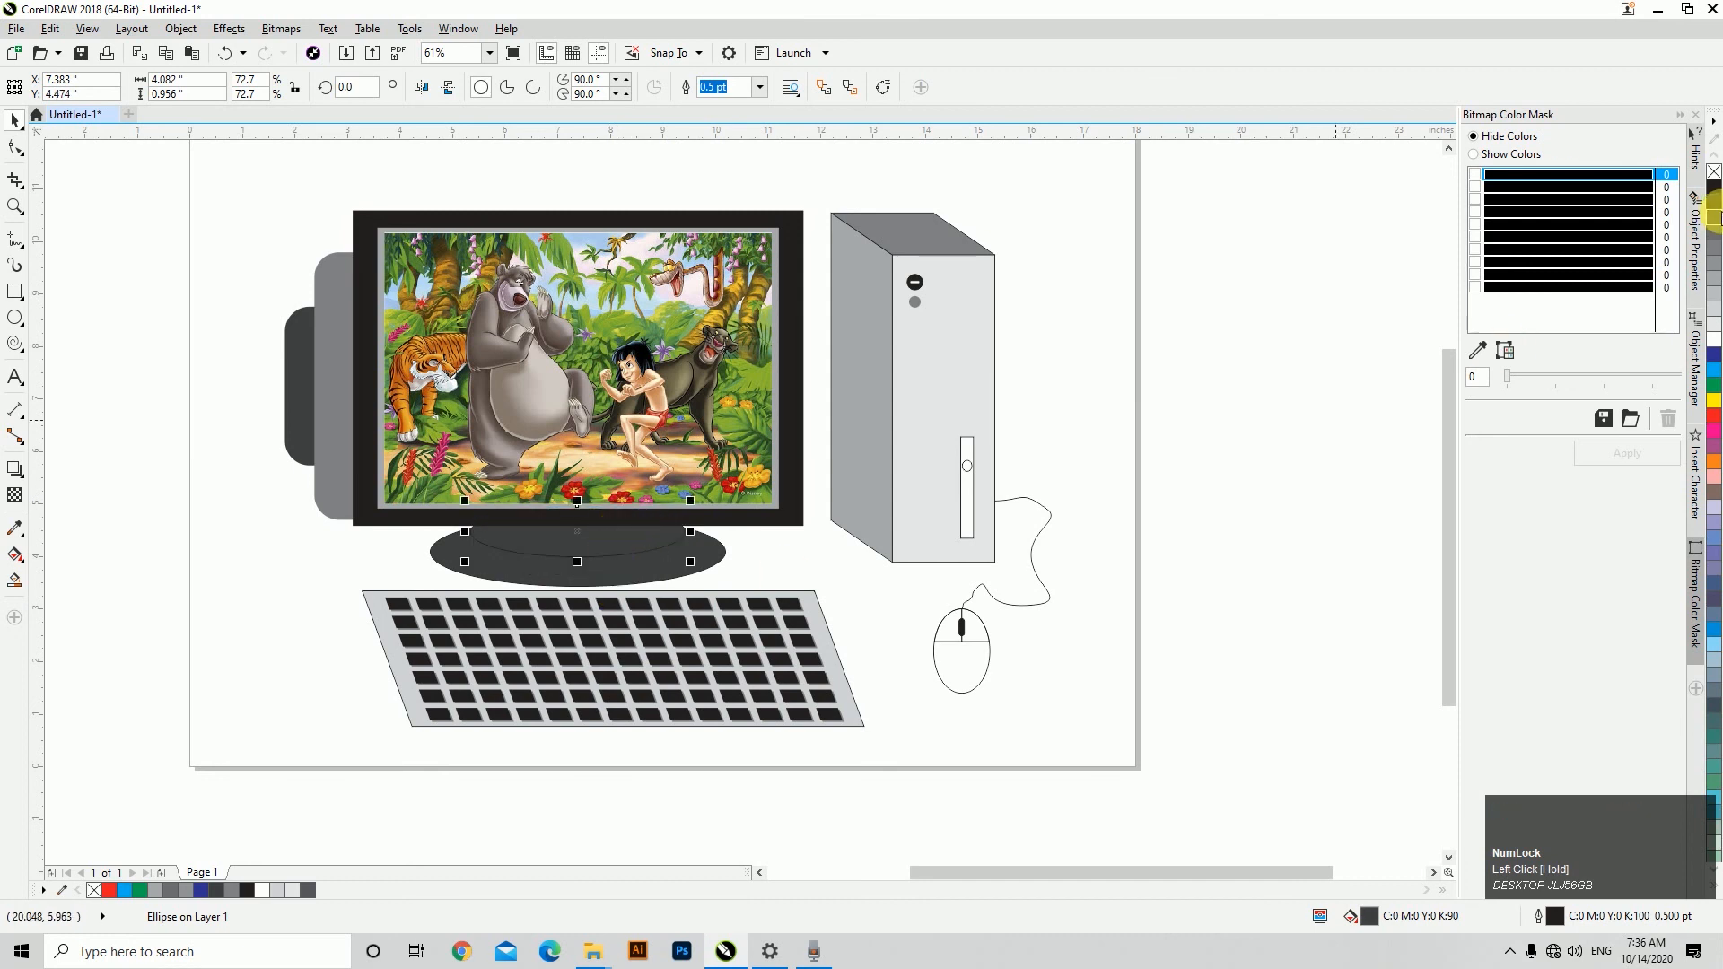
click(1715, 224)
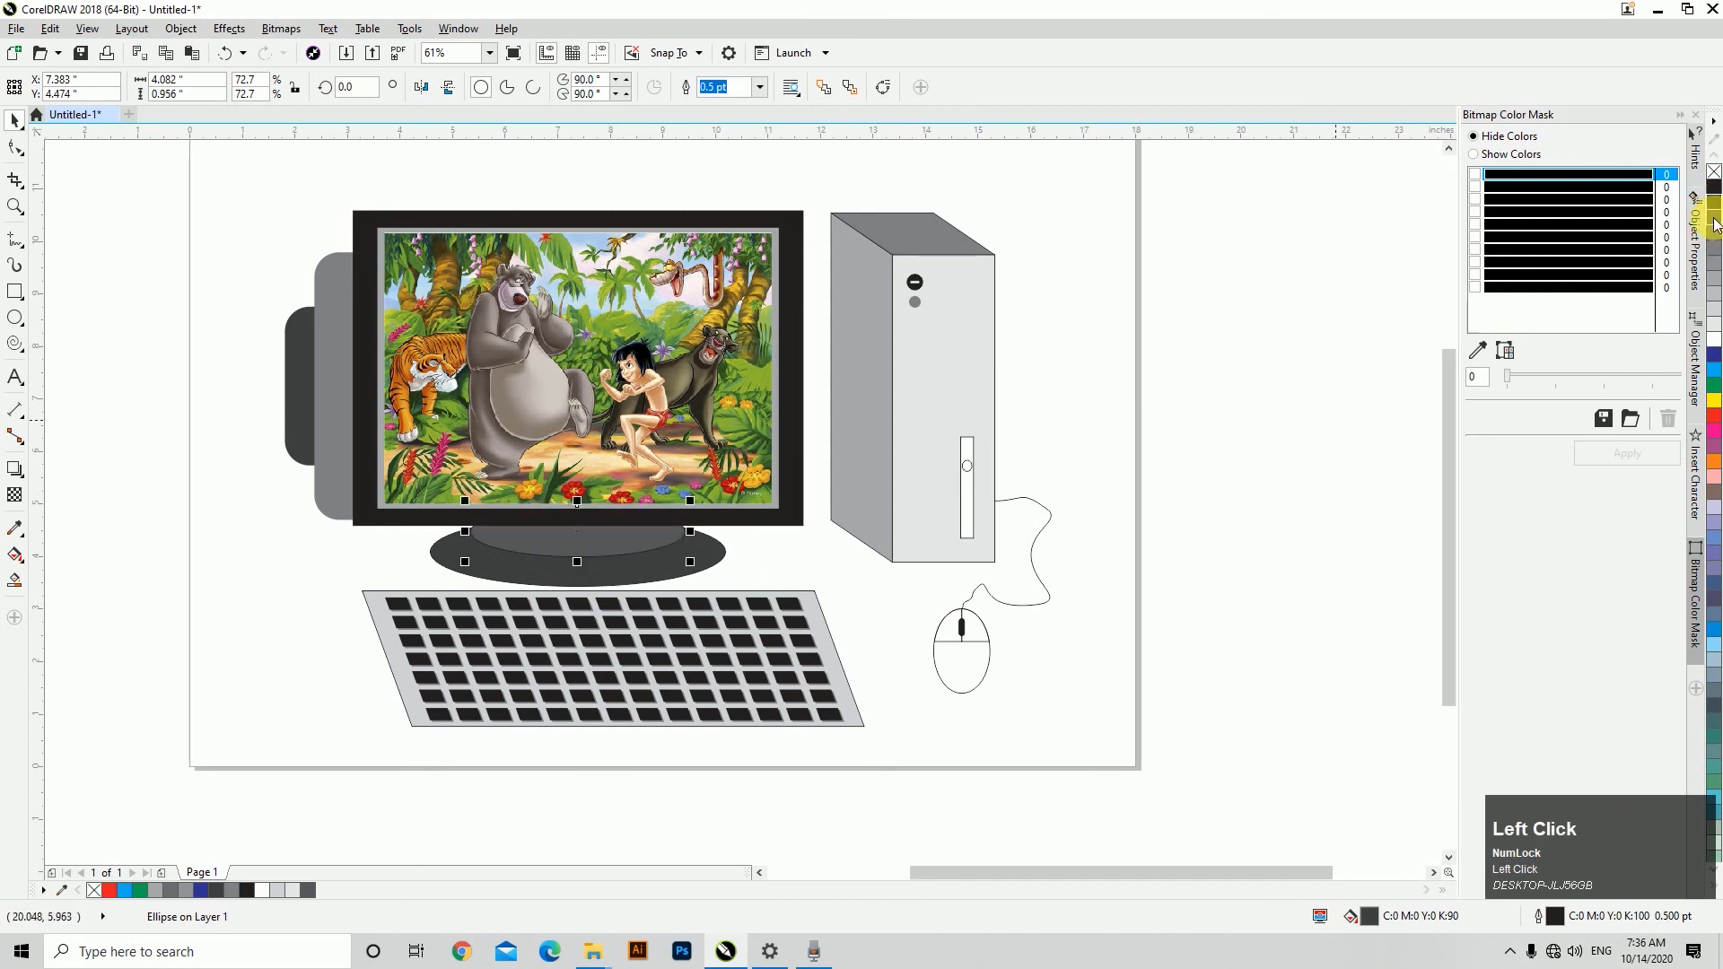
click(1714, 186)
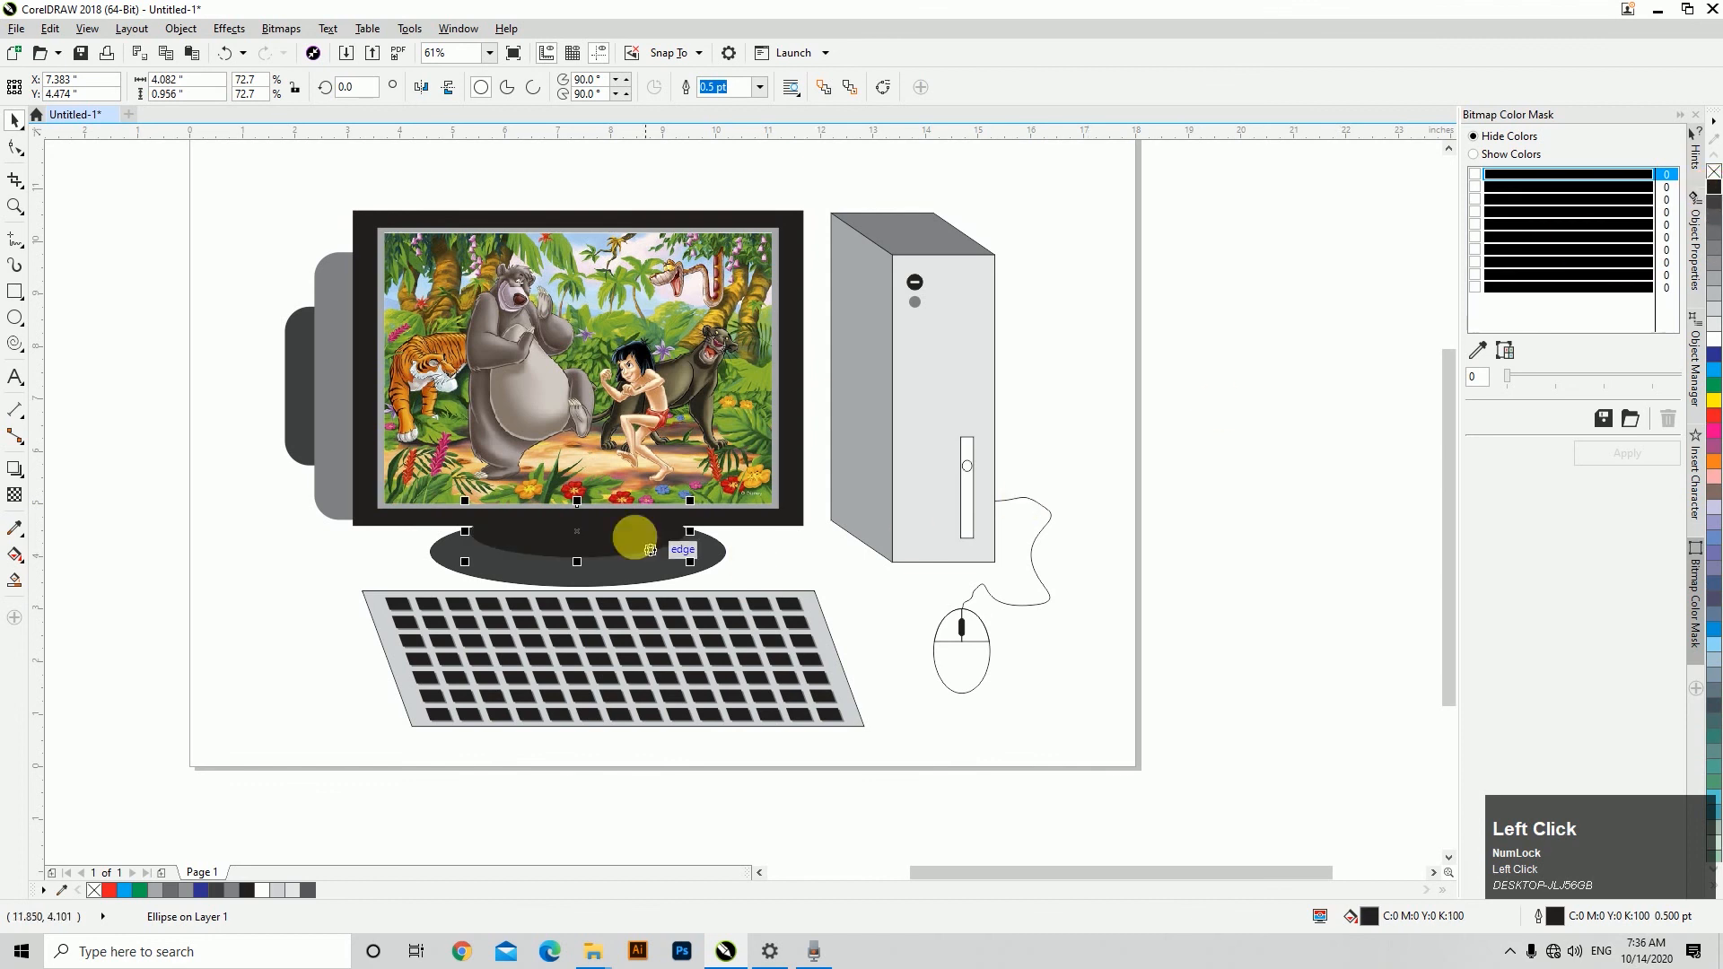
Remove the outlines of both base ellipses and send them to the back.
shift+click(634, 569)
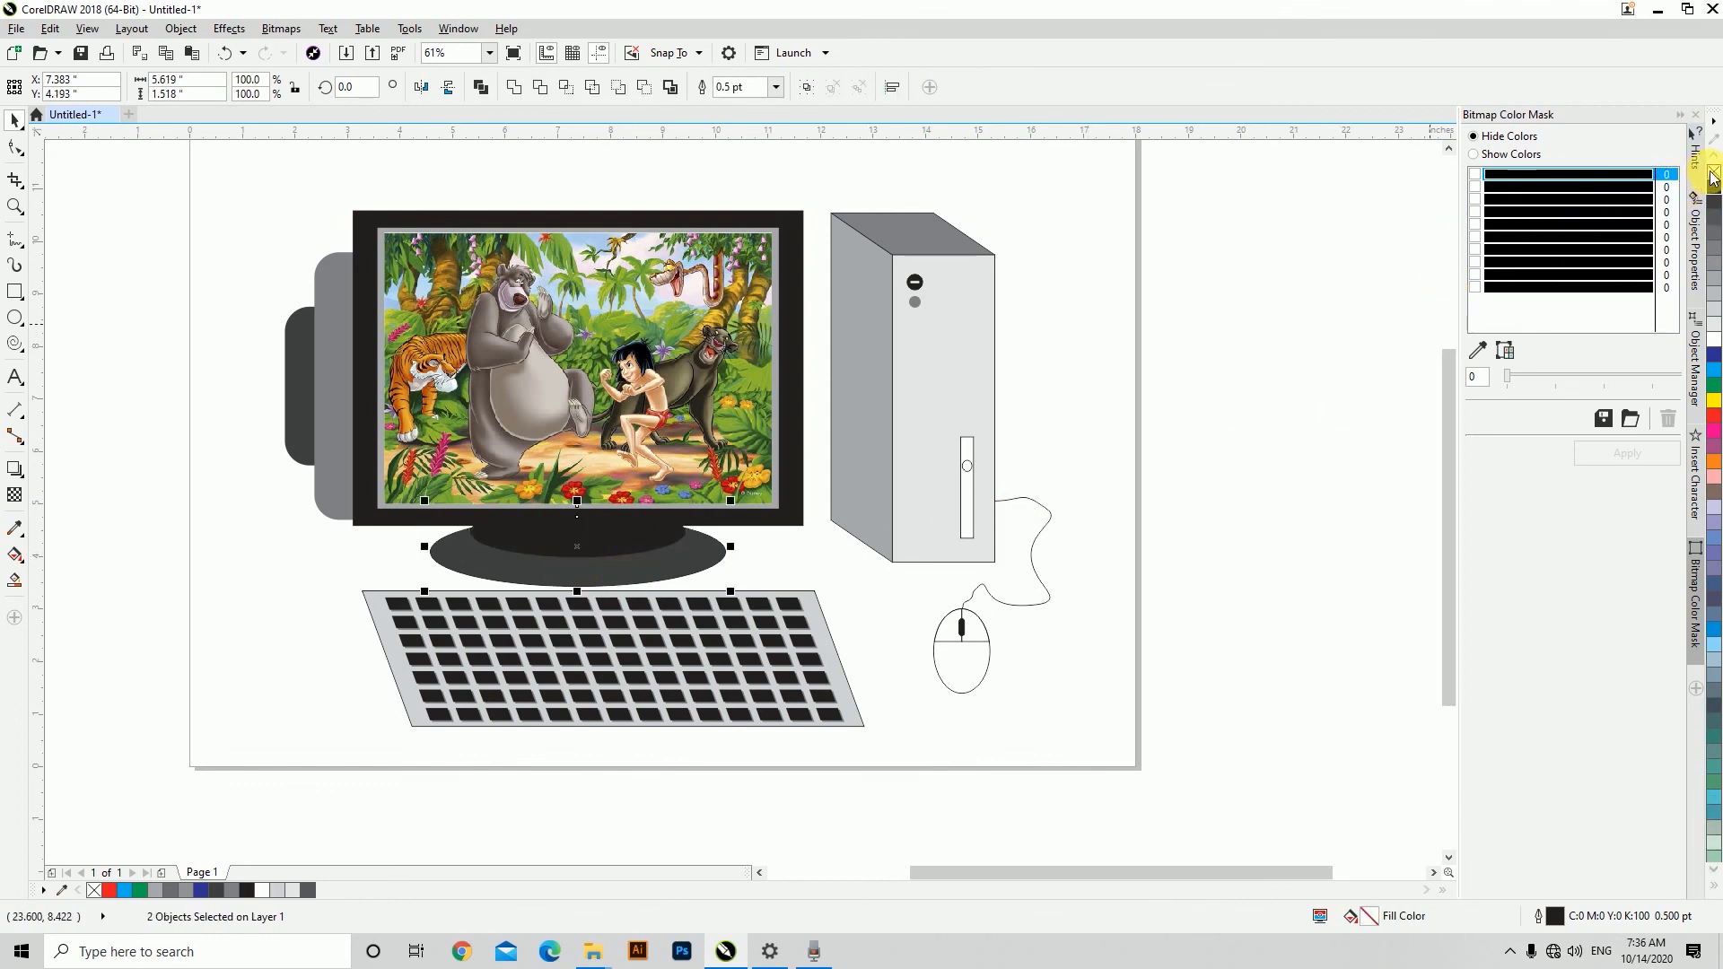
right_click(1714, 175)
key(shift+Page_Down)
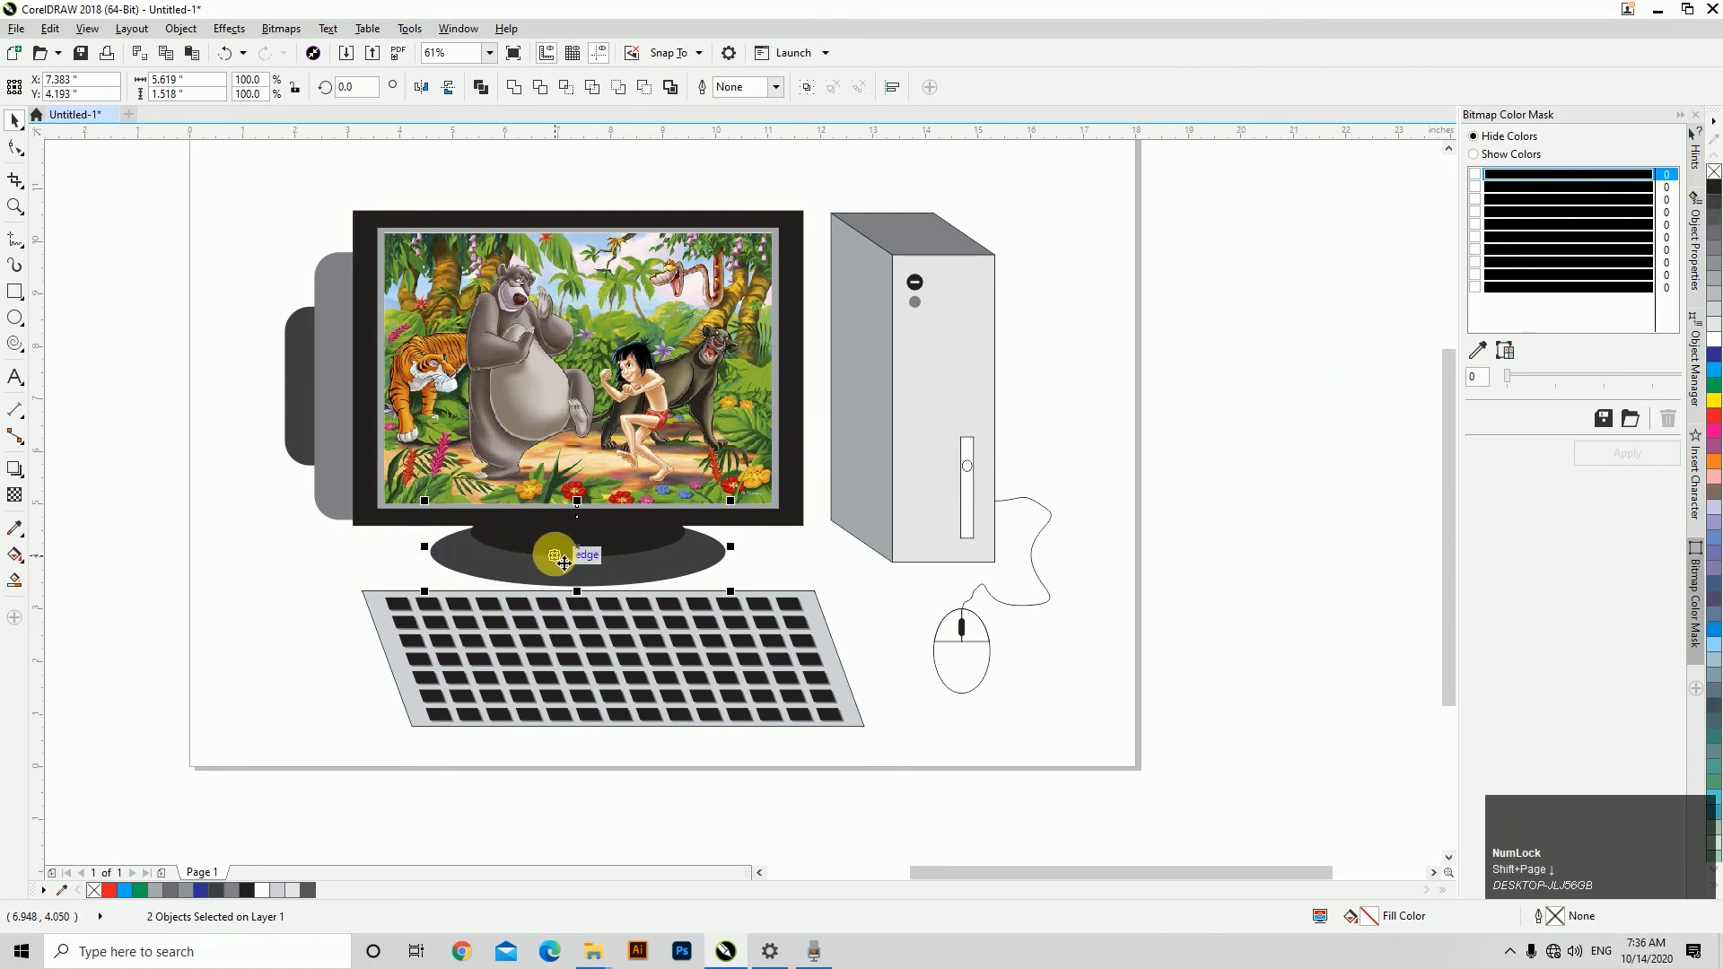
Nudge both base ellipses up so they tuck further behind the monitor's bottom edge.
key(Up)
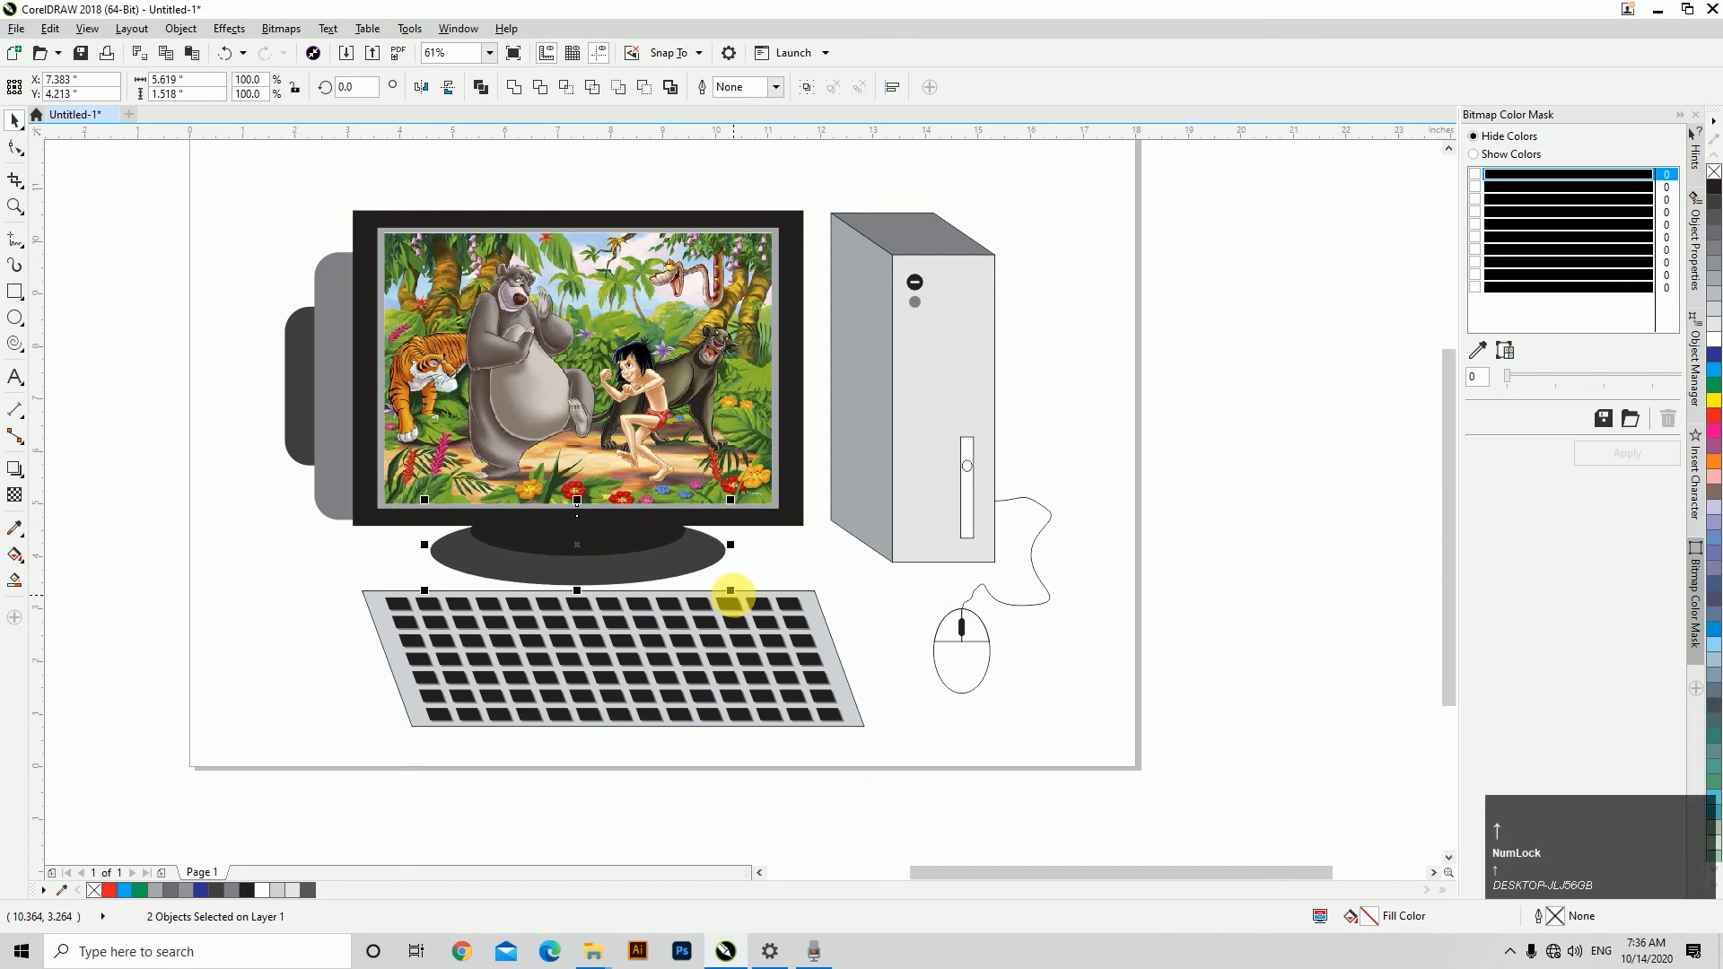
key(Up)
key(Up)
key(Up)
key(Up)
key(Up)
key(Up)
key(Up)
key(Up)
key(Up)
key(Up)
key(Up)
key(Up)
key(Up)
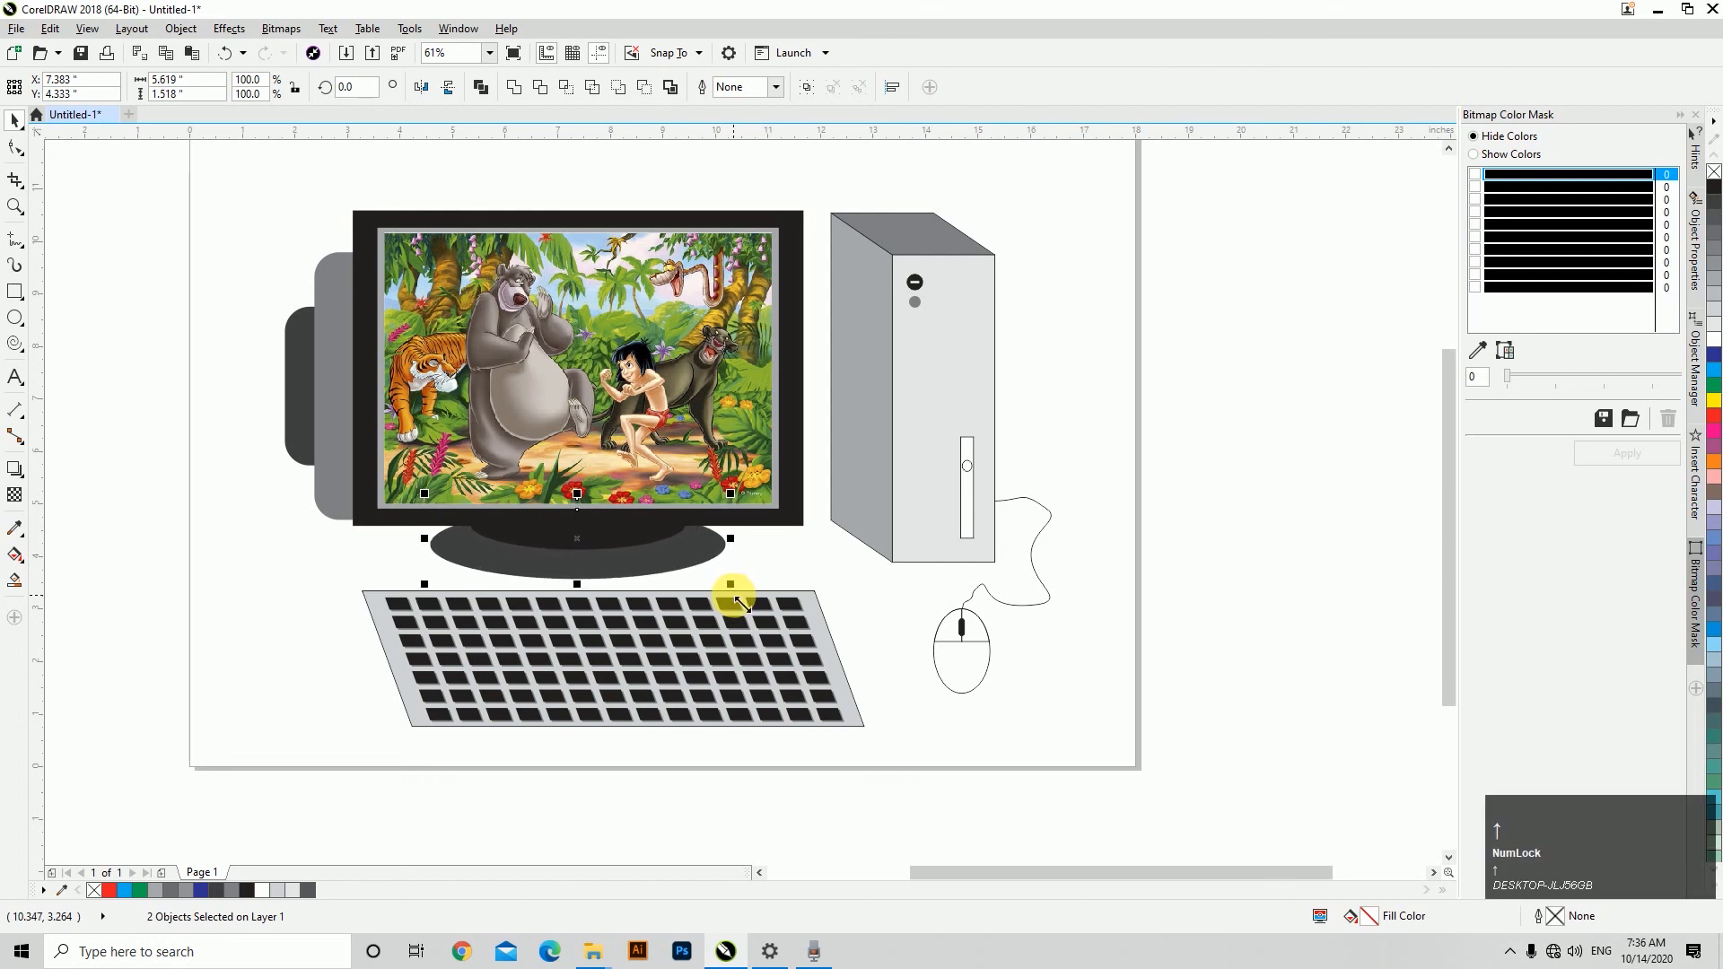
key(Up)
key(Up)
key(Up)
key(Up)
key(Up)
key(Up)
key(Up)
key(Up)
key(Up)
key(Up)
key(Up)
key(Up)
key(Up)
key(Up)
key(Up)
key(Up)
key(Up)
key(Up)
key(Up)
key(Up)
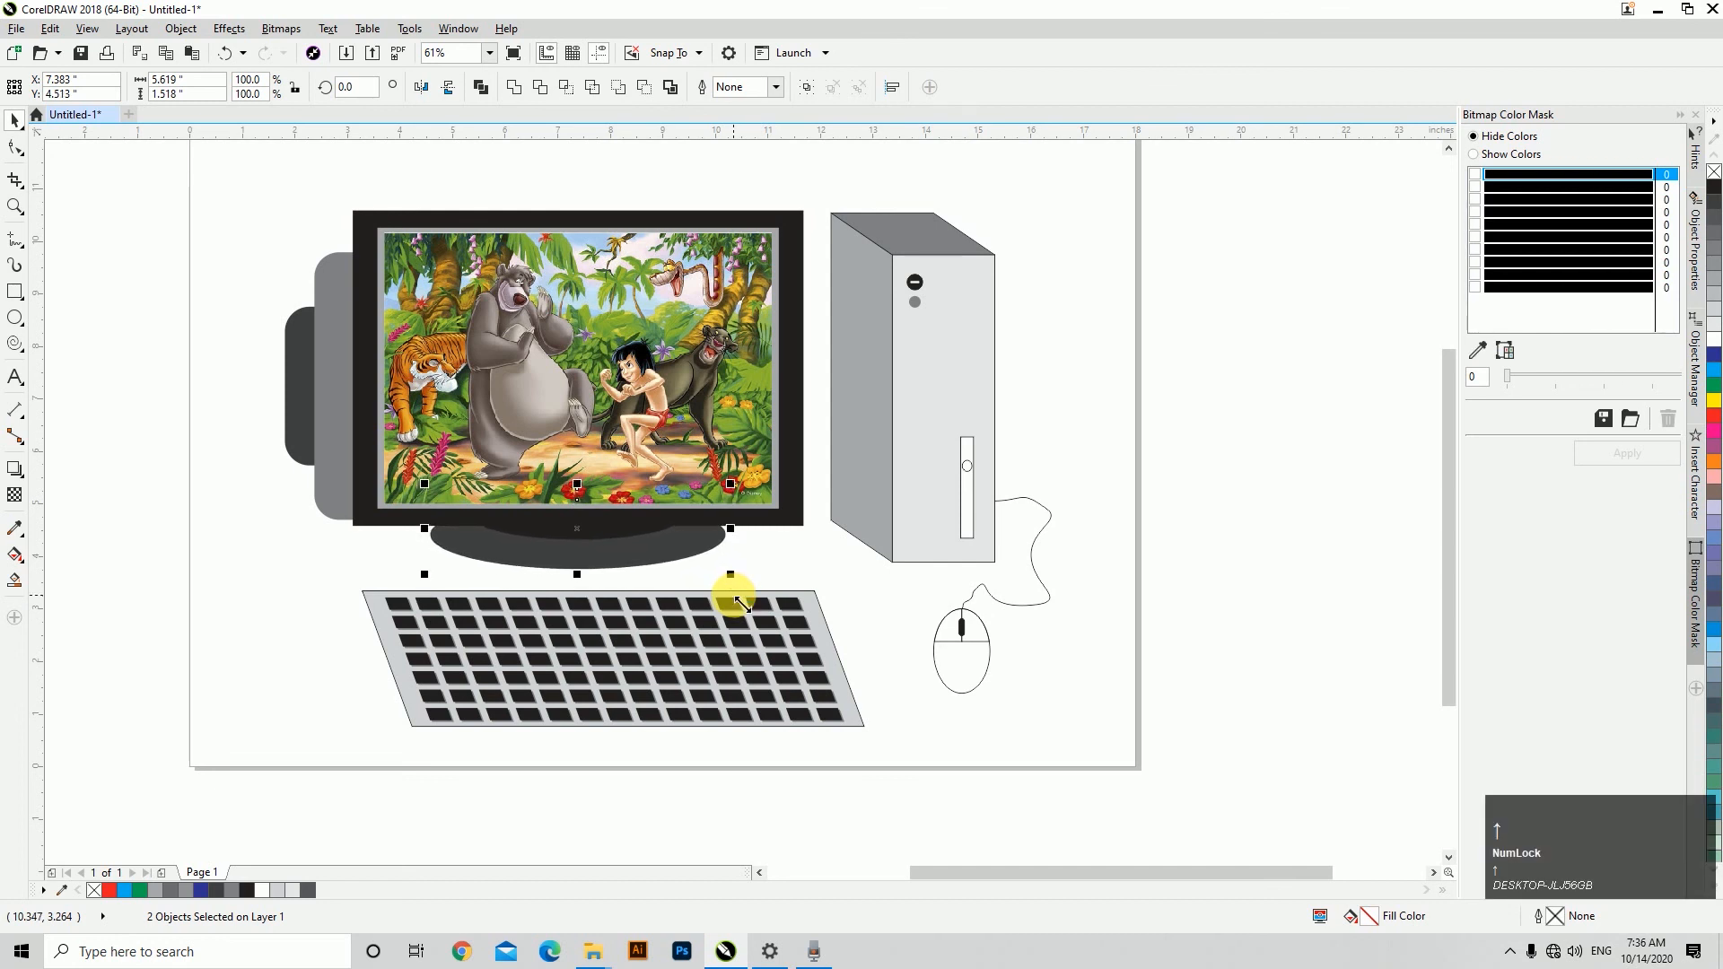
key(Down)
key(Down)
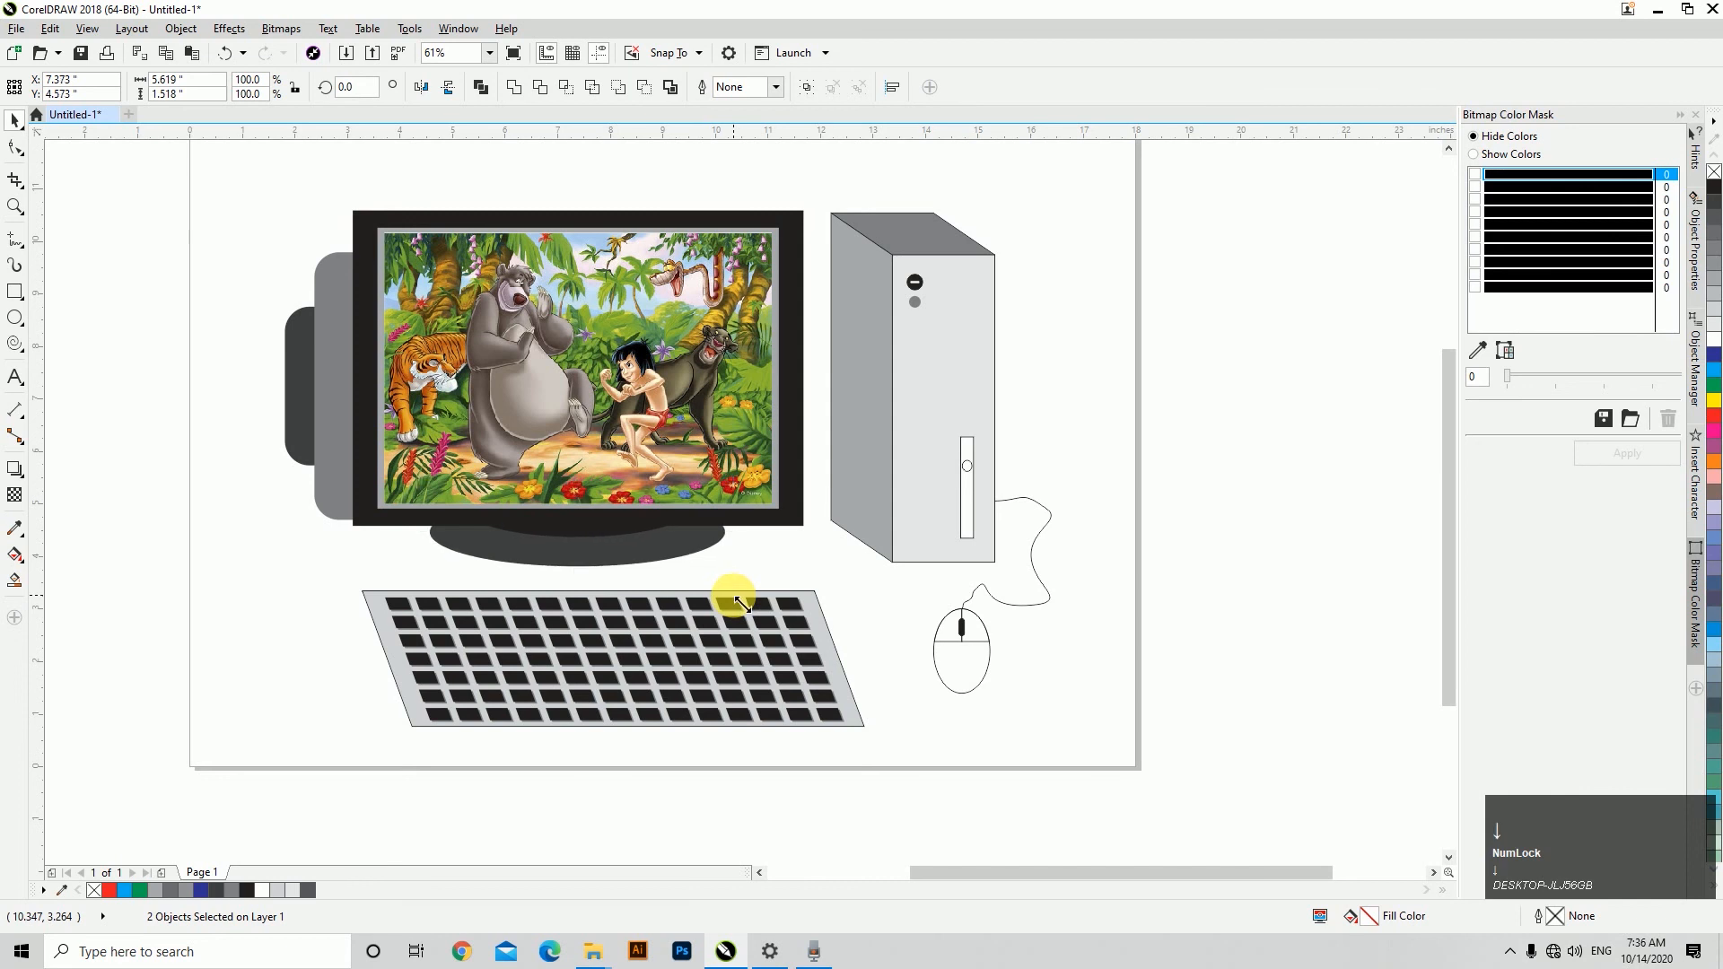
Examine the complete computer illustration, with all its objects fitted in view.
drag(1133, 806, 201, 209)
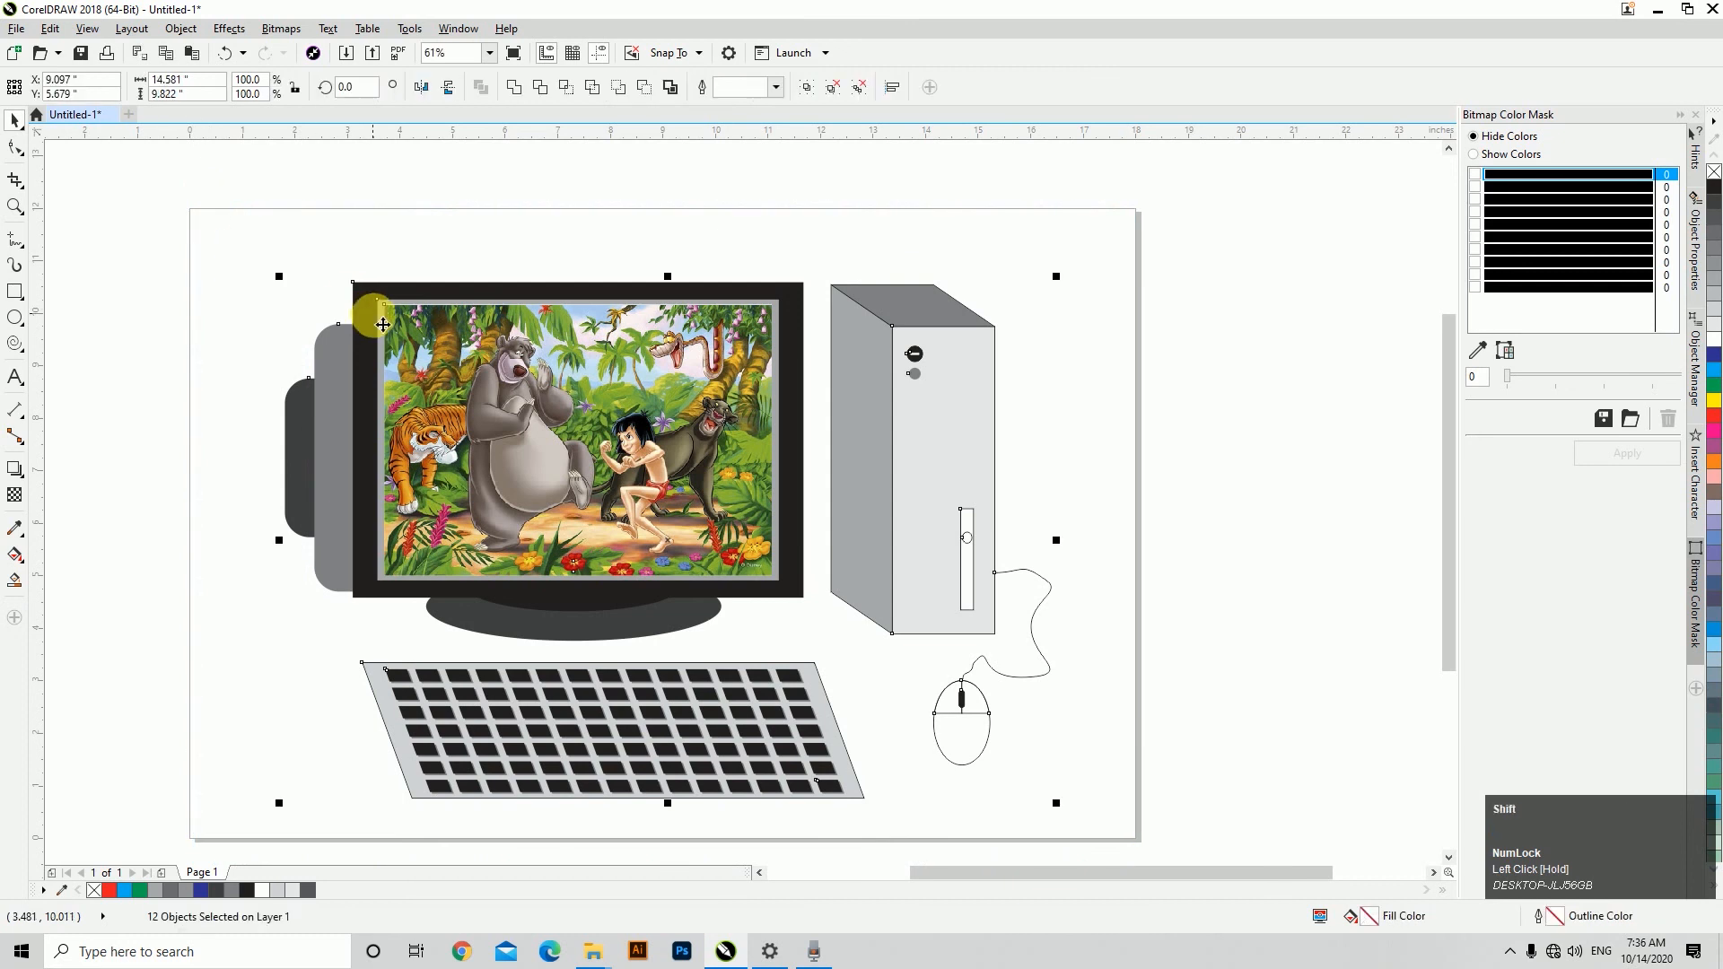
key(shift+F2)
click(1344, 361)
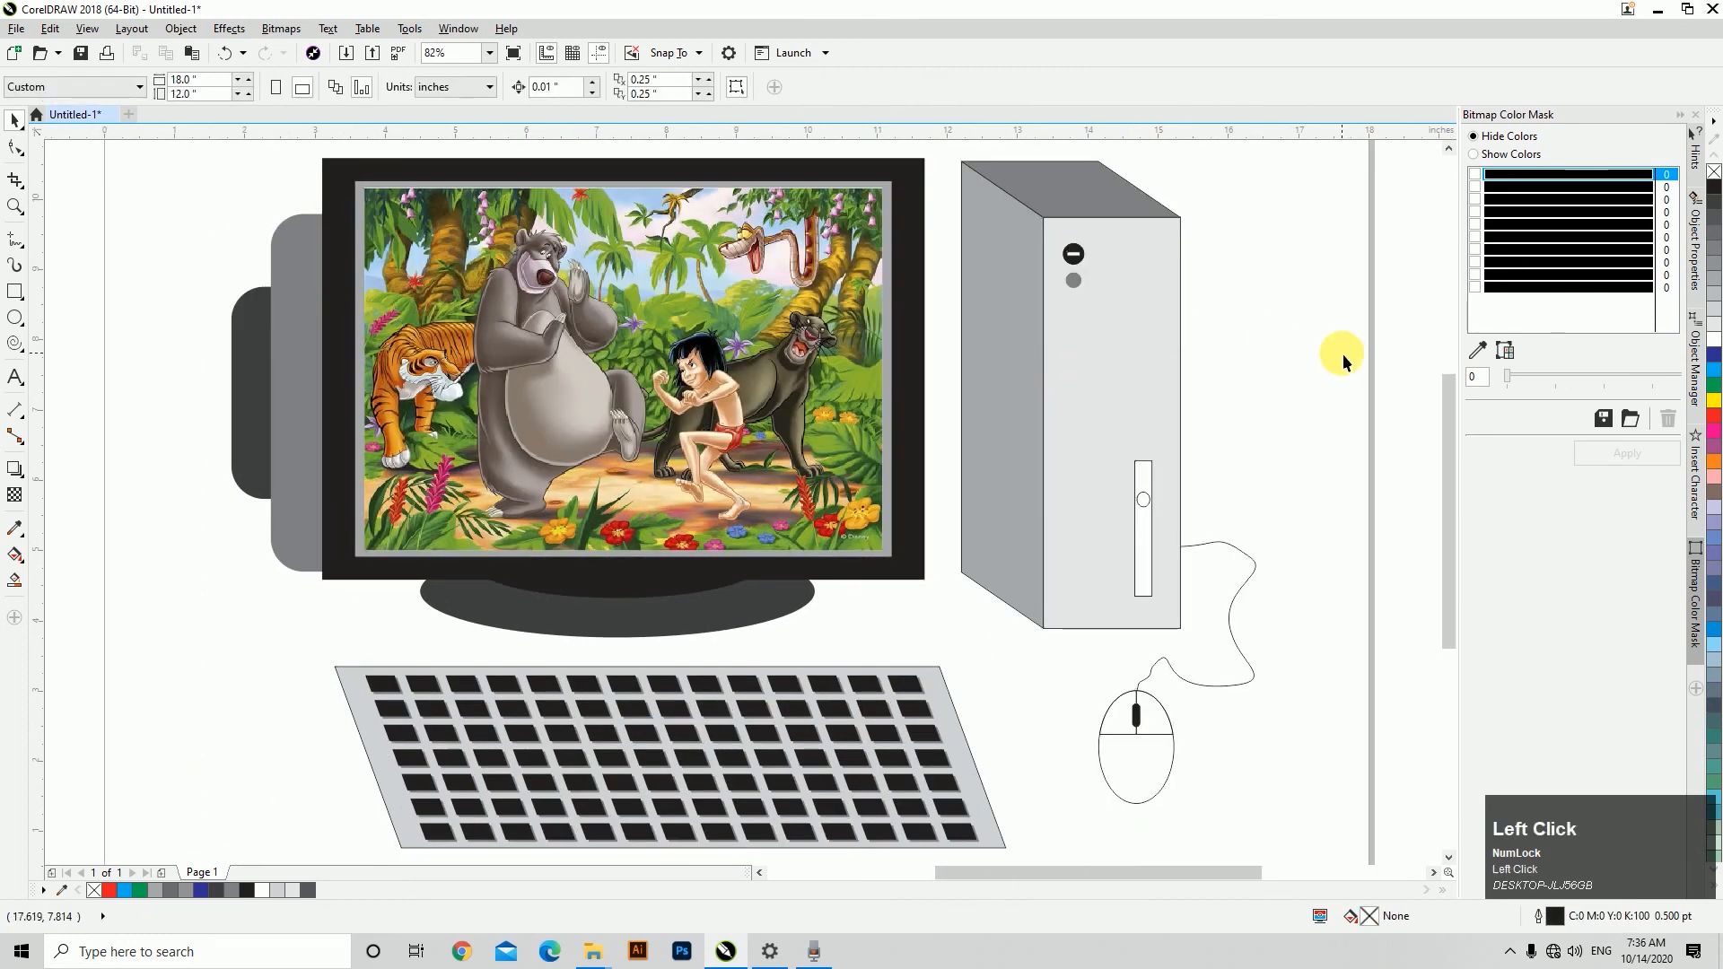